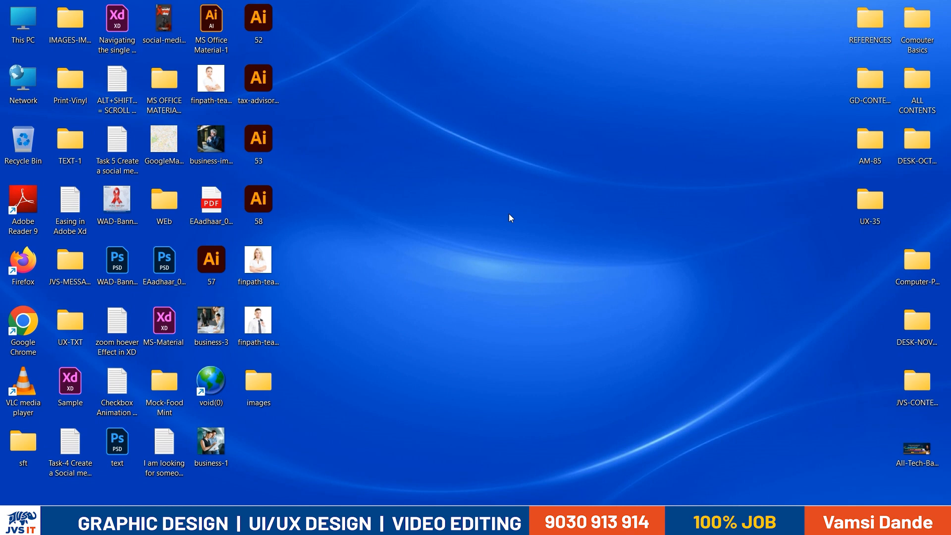
Launch Chrome with the profile in the middle row's second place, load google.com and move that tab into its own window
{"action": "right_click", "coordinate": [478, 197]}
{"action": "left_click", "coordinate": [520, 278]}
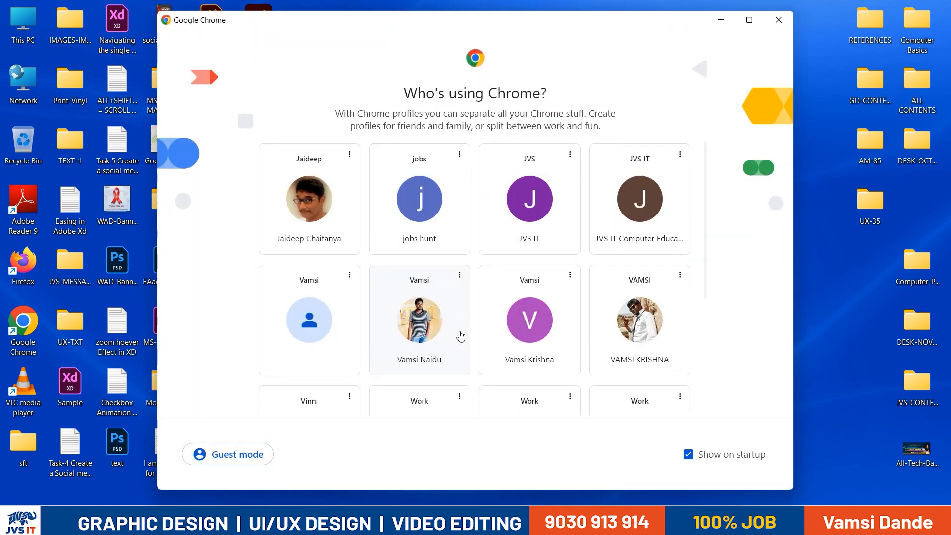
{"action": "left_click", "coordinate": [441, 302]}
{"action": "left_click", "coordinate": [185, 7]}
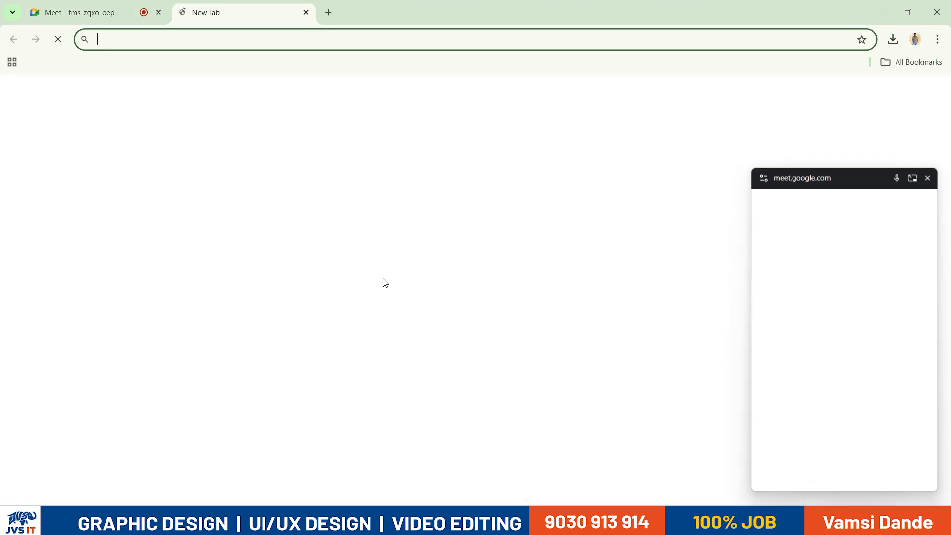
{"action": "type", "text": "google.com"}
{"action": "key", "text": "Return"}
{"action": "left_click_drag", "start_coordinate": [261, 7], "coordinate": [453, 55]}
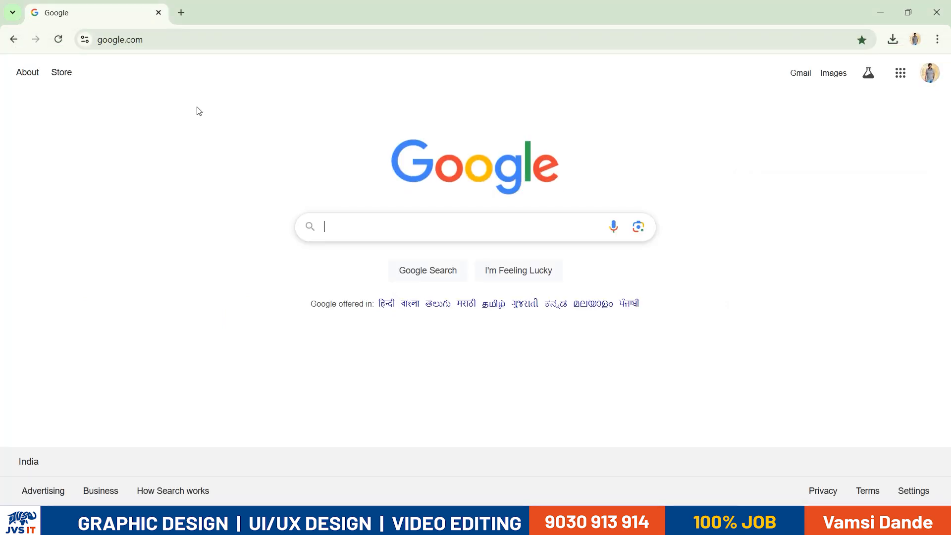
Go to figma.com by trimming the autocompleted design-file path down to the domain, and look through the account menu
{"action": "key", "text": "ctrl+l"}
{"action": "type", "text": "figma"}
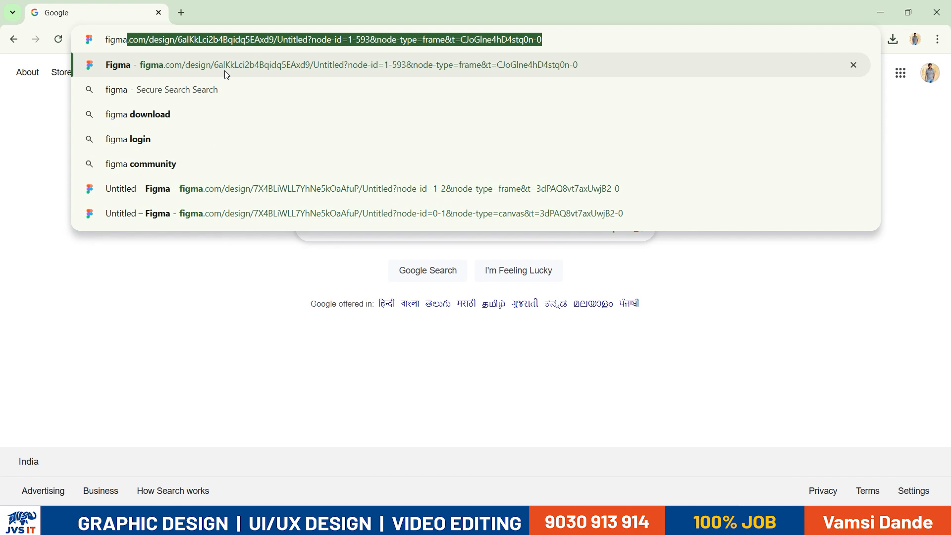
{"action": "key", "text": "End"}
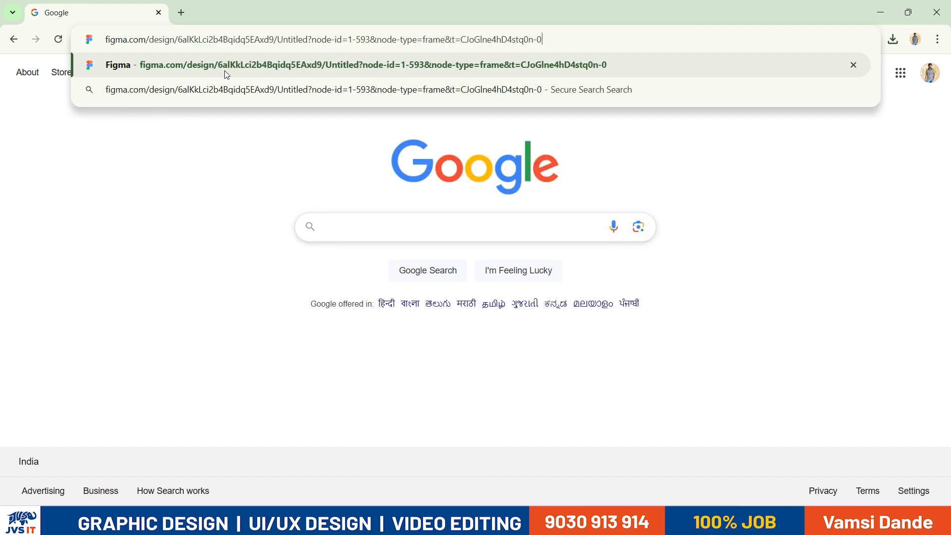
{"action": "key", "text": "shift+Left"}
{"action": "key", "text": "shift+Left"}
{"action": "key", "text": "shift+Left"}
{"action": "key", "text": "shift+Left"}
{"action": "key", "text": "shift+Left"}
{"action": "key", "text": "shift+Left"}
{"action": "key", "text": "shift+Left"}
{"action": "key", "text": "shift+Left"}
{"action": "key", "text": "shift+Left"}
{"action": "key", "text": "shift+Left"}
{"action": "key", "text": "shift+Left"}
{"action": "key", "text": "shift+Left"}
{"action": "key", "text": "shift+Left"}
{"action": "key", "text": "shift+Left"}
{"action": "key", "text": "shift+Left"}
{"action": "key", "text": "shift+Left"}
{"action": "key", "text": "shift+Left"}
{"action": "key", "text": "shift+Left"}
{"action": "key", "text": "shift+Left"}
{"action": "key", "text": "shift+Left"}
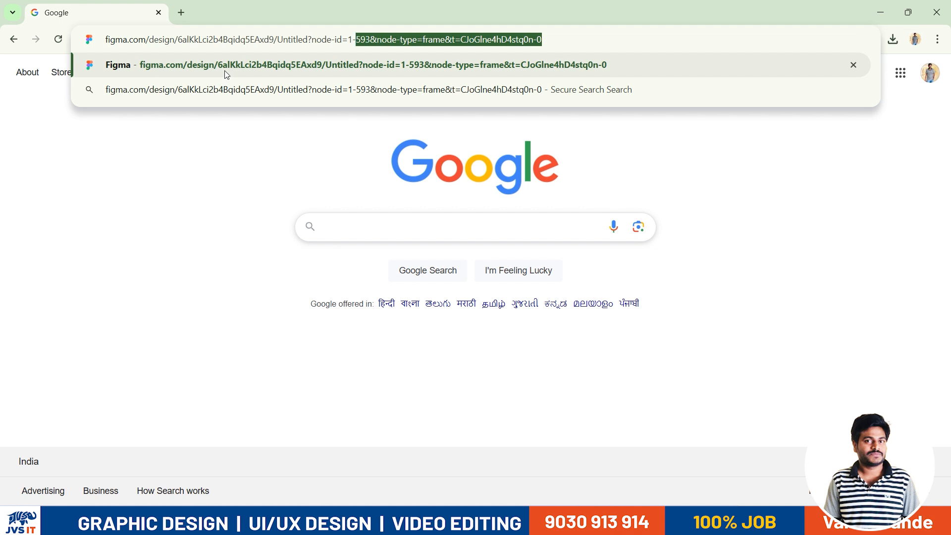
{"action": "key", "text": "ctrl+shift+Left"}
{"action": "key", "text": "ctrl+shift+Left"}
{"action": "key", "text": "ctrl+shift+Left"}
{"action": "key", "text": "ctrl+shift+Left"}
{"action": "key", "text": "ctrl+shift+Right"}
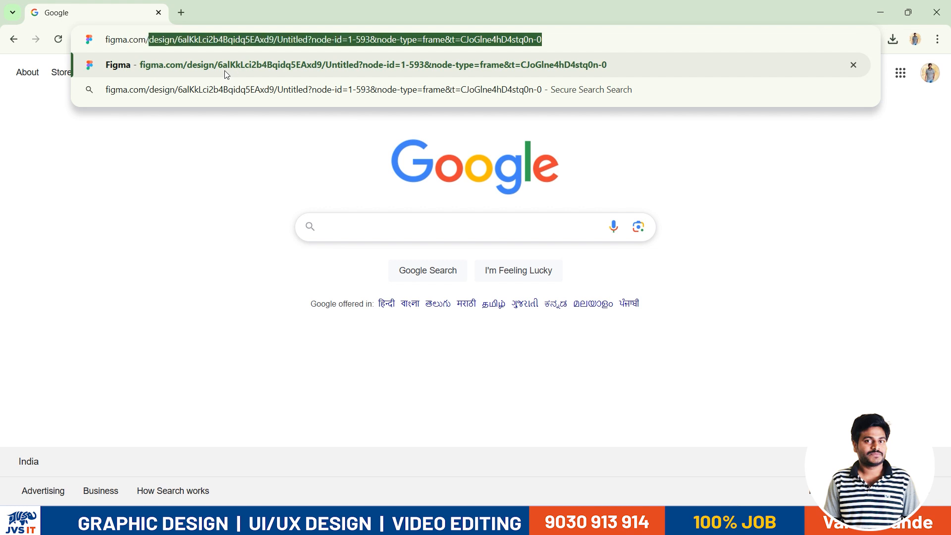
{"action": "key", "text": "BackSpace"}
{"action": "key", "text": "Return"}
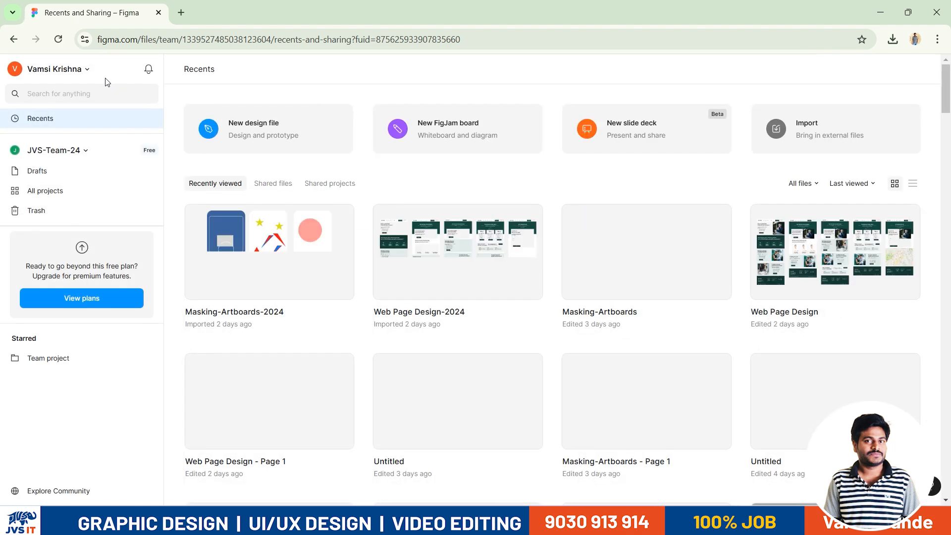
{"action": "left_click", "coordinate": [82, 69]}
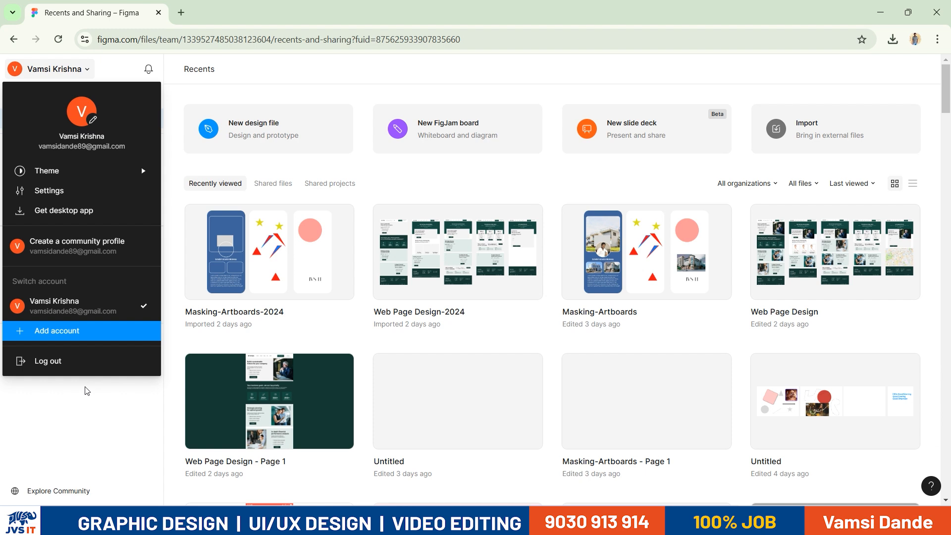
{"action": "left_click", "coordinate": [108, 408]}
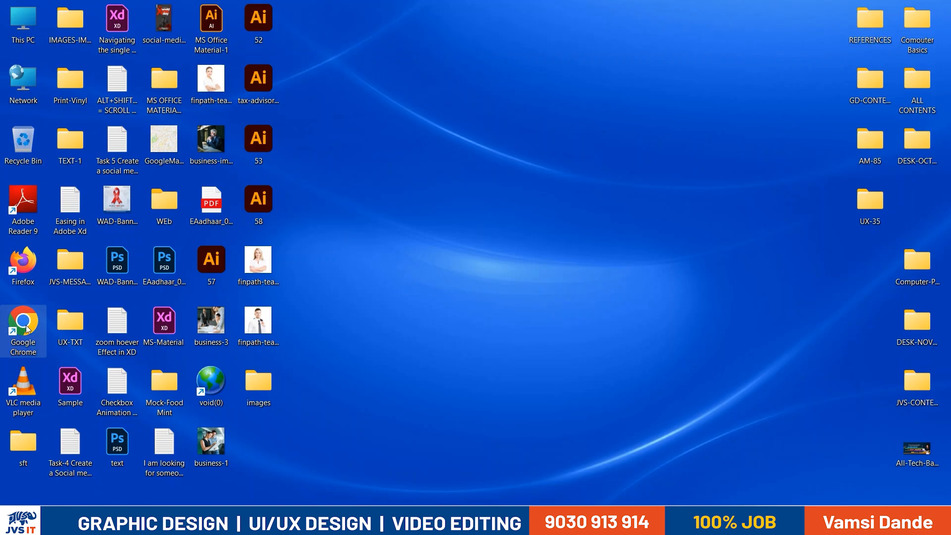
Open a separate Chrome window with the "jobs" profile and acknowledge the ad privacy notice
{"action": "double_click", "coordinate": [23, 325]}
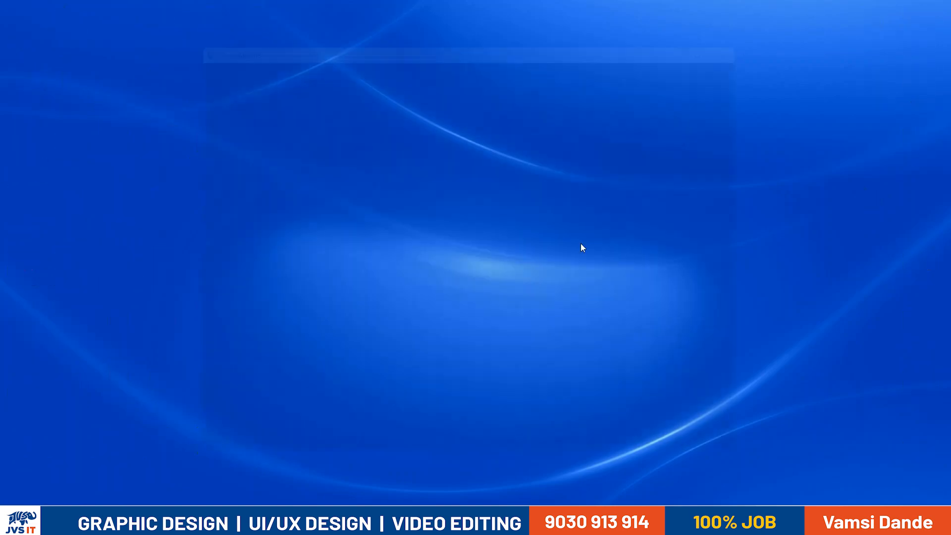
{"action": "scroll", "coordinate": [574, 238], "scroll_direction": "down", "scroll_amount": 2}
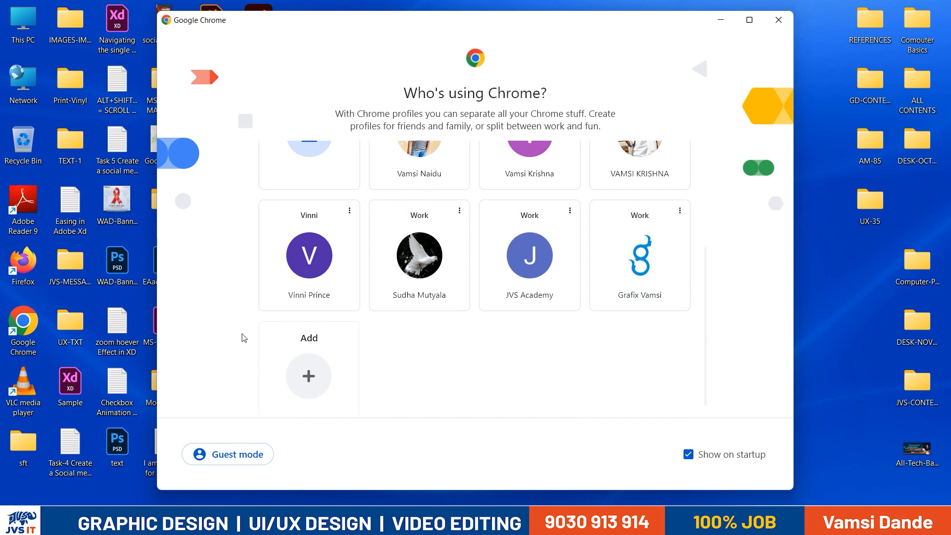
{"action": "scroll", "coordinate": [344, 329], "scroll_direction": "up", "scroll_amount": 4}
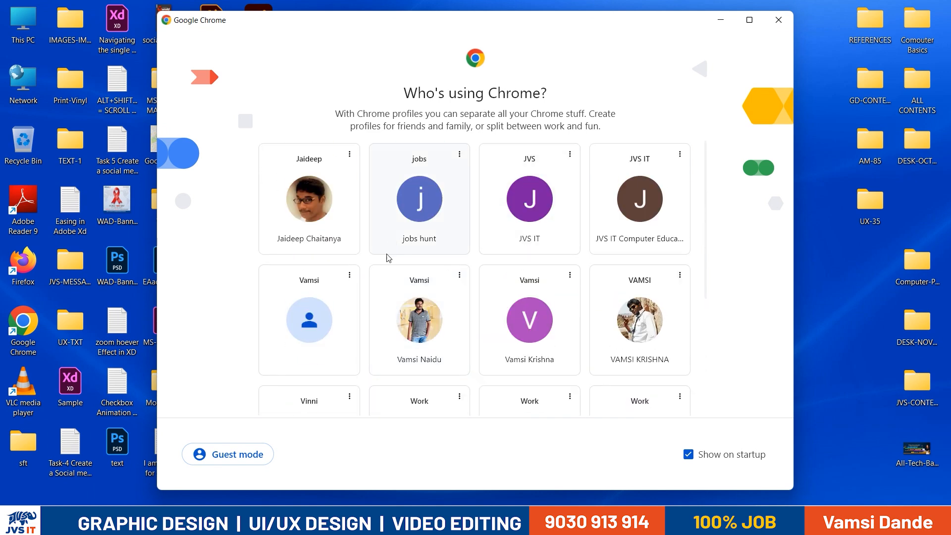
{"action": "left_click", "coordinate": [417, 243]}
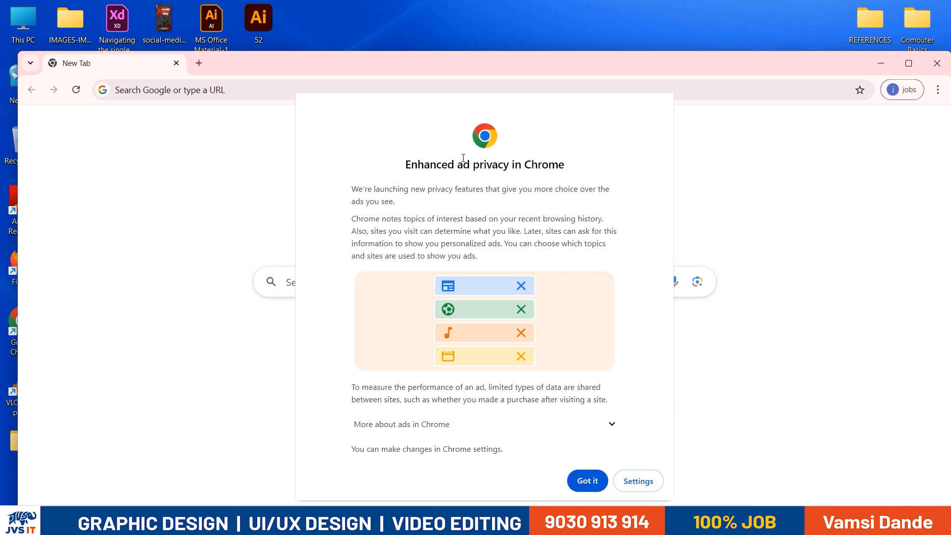
{"action": "left_click", "coordinate": [597, 483]}
Try a search for "google", maximize the browser window and close the WPS PDF Extension page
{"action": "type", "text": "g"}
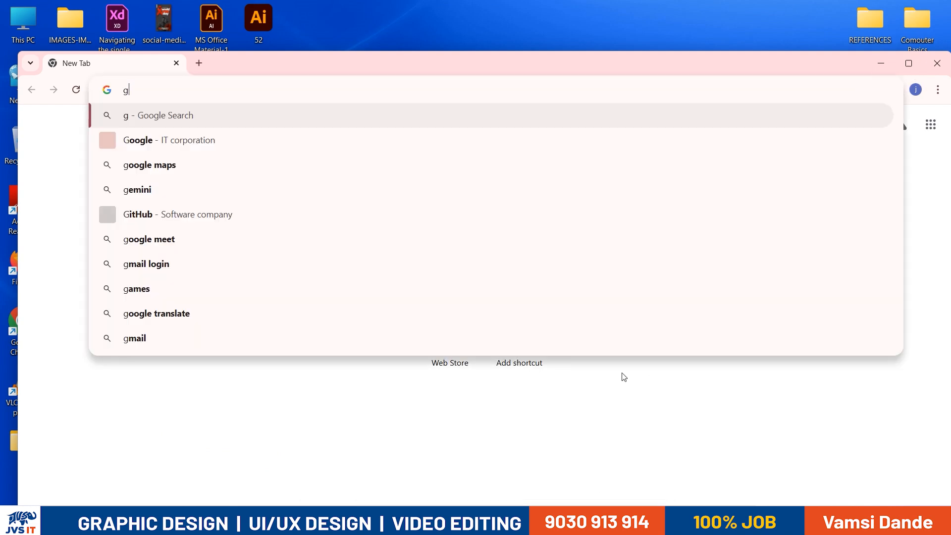
{"action": "type", "text": "oogle"}
{"action": "key", "text": "Return"}
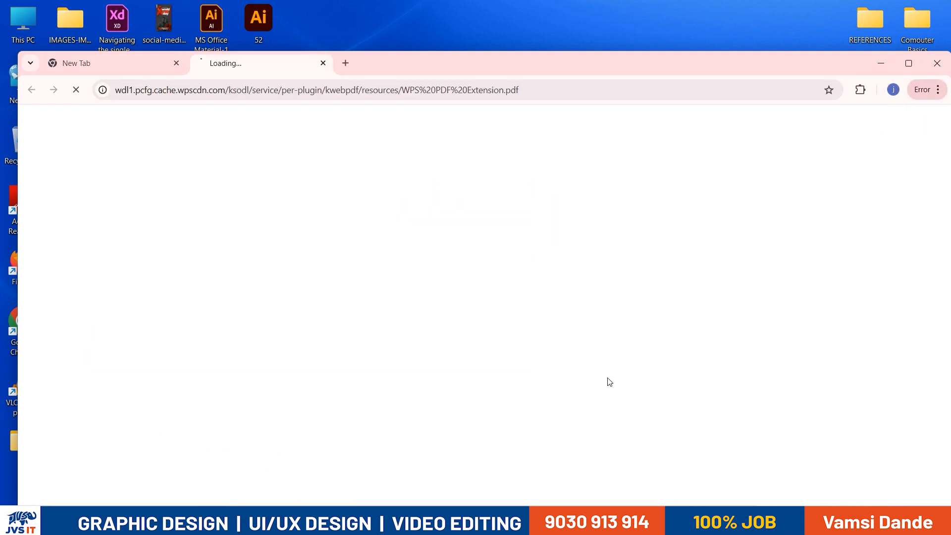
{"action": "double_click", "coordinate": [590, 70]}
{"action": "left_click", "coordinate": [305, 13]}
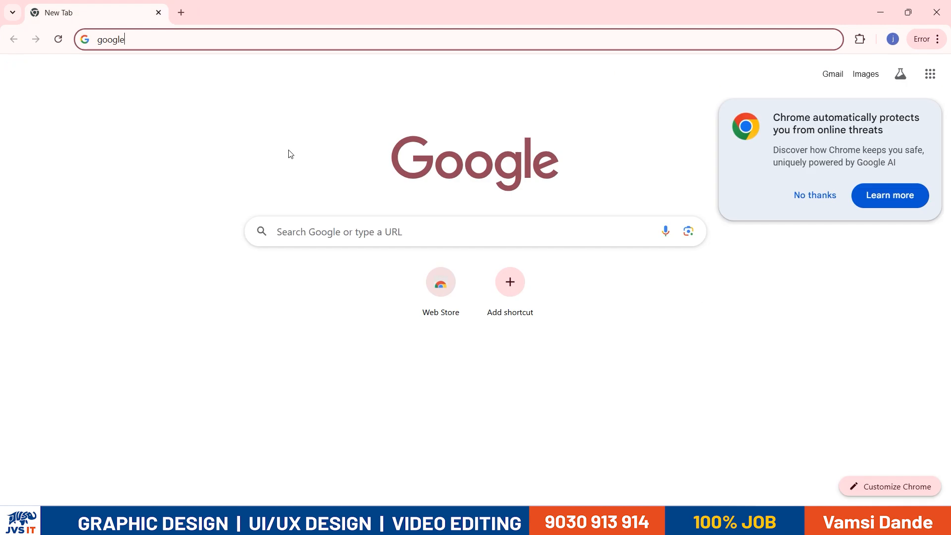
Search for "google", search for "figma" from there and open the Figma homepage at figma.com
{"action": "left_click", "coordinate": [350, 227]}
{"action": "type", "text": "google"}
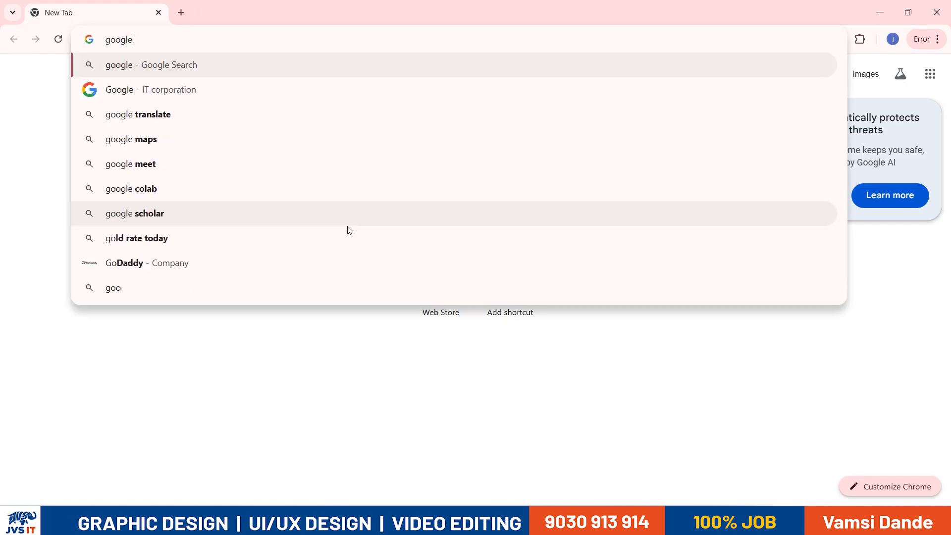
{"action": "key", "text": "Return"}
{"action": "left_click", "coordinate": [406, 219]}
{"action": "type", "text": "figma"}
{"action": "key", "text": "Return"}
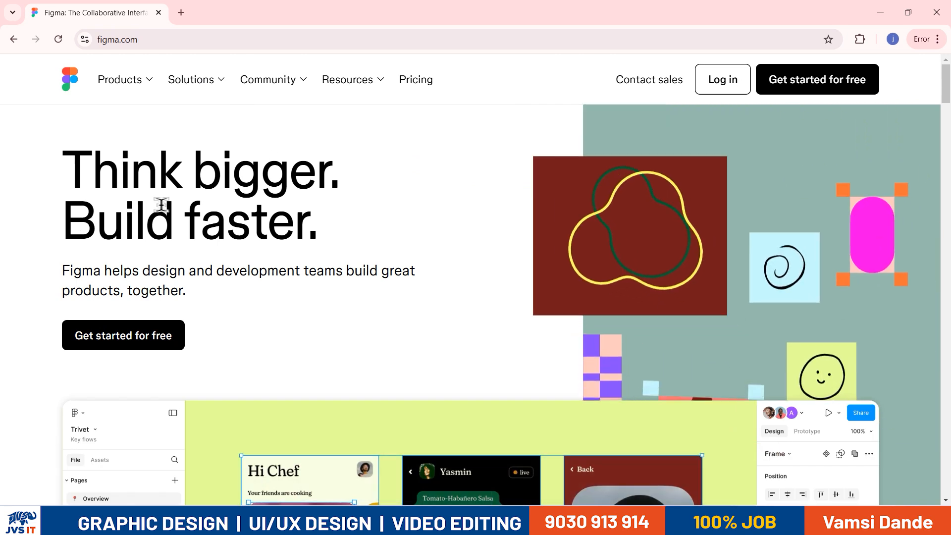
Highlight the "Think bigger. Build faster." headline, dismiss the Google sign-in prompt and clear the text selection
{"action": "left_click_drag", "start_coordinate": [92, 170], "coordinate": [259, 268]}
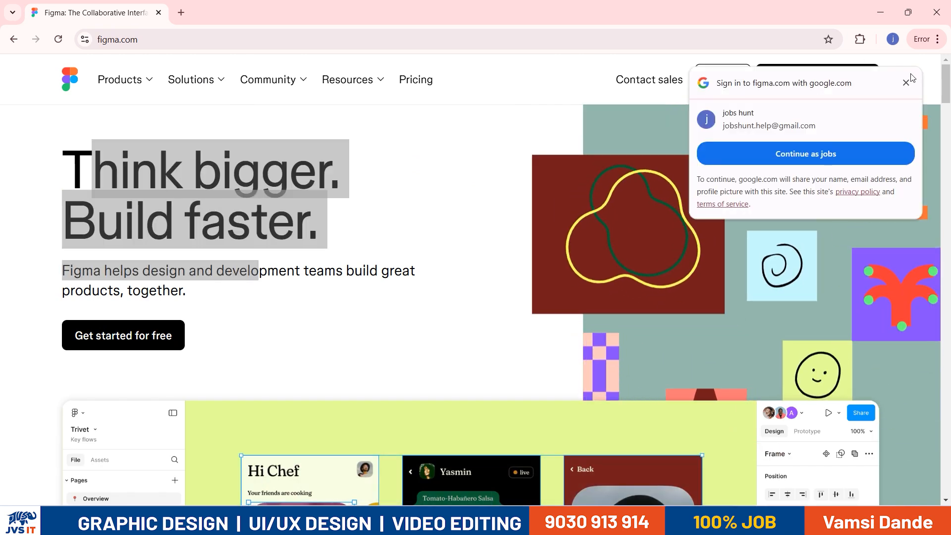
{"action": "left_click", "coordinate": [906, 81]}
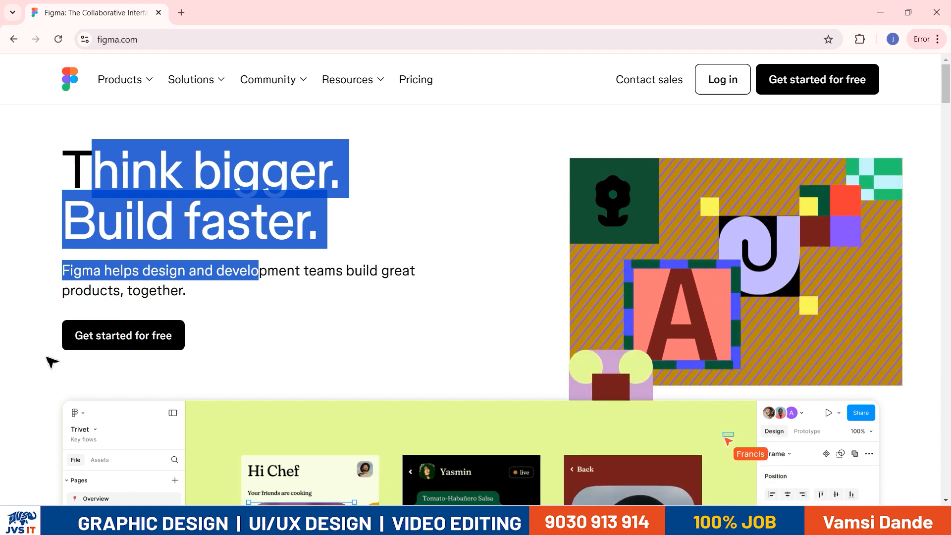
{"action": "left_click", "coordinate": [263, 372]}
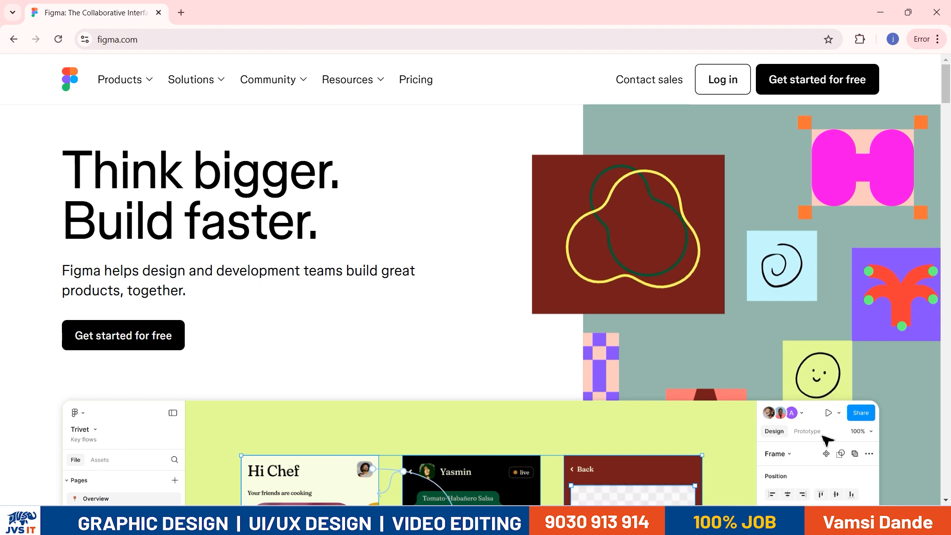
Examine the Figma editor preview on the homepage, including its layers, mobile screens and design properties
{"action": "scroll", "coordinate": [251, 241], "scroll_direction": "down", "scroll_amount": 3}
{"action": "scroll", "coordinate": [251, 241], "scroll_direction": "down", "scroll_amount": 4}
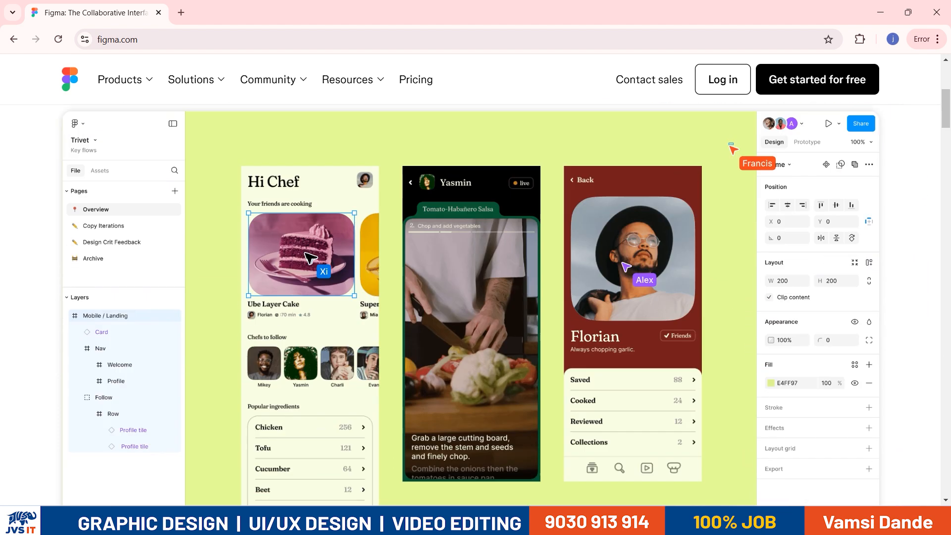
{"action": "scroll", "coordinate": [258, 246], "scroll_direction": "up", "scroll_amount": 3}
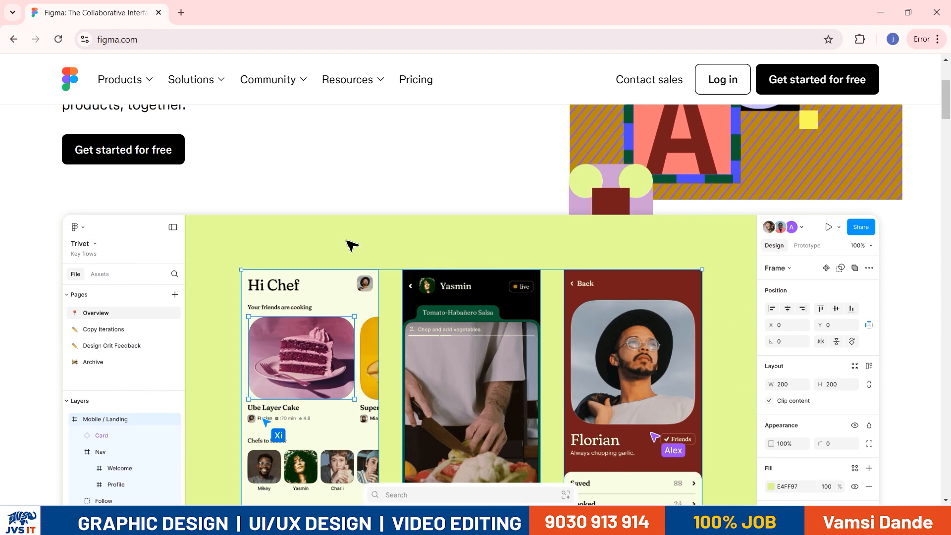
{"action": "scroll", "coordinate": [340, 242], "scroll_direction": "down", "scroll_amount": 3}
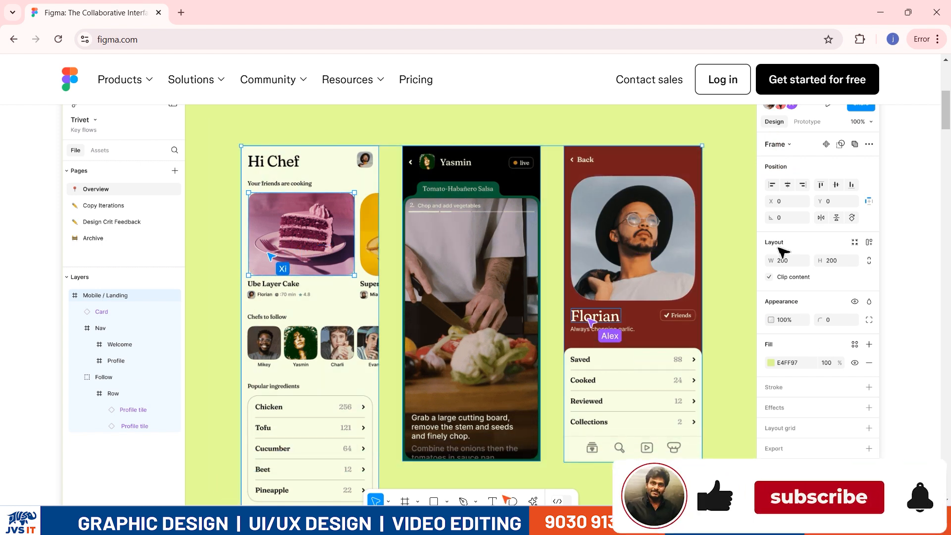
View the Build, Jam and Present product descriptions and return to the Design description
{"action": "scroll", "coordinate": [760, 272], "scroll_direction": "down", "scroll_amount": 8}
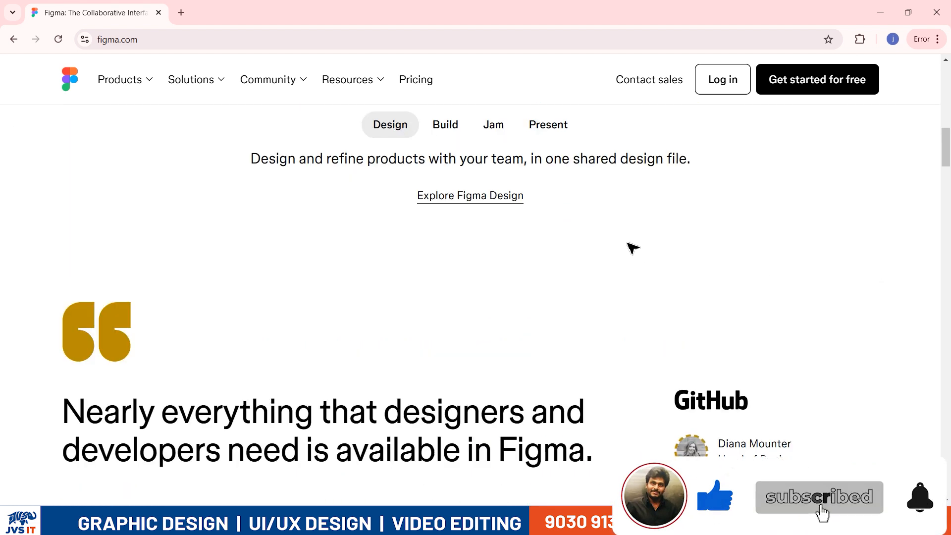
{"action": "left_click", "coordinate": [449, 129]}
{"action": "left_click", "coordinate": [485, 127]}
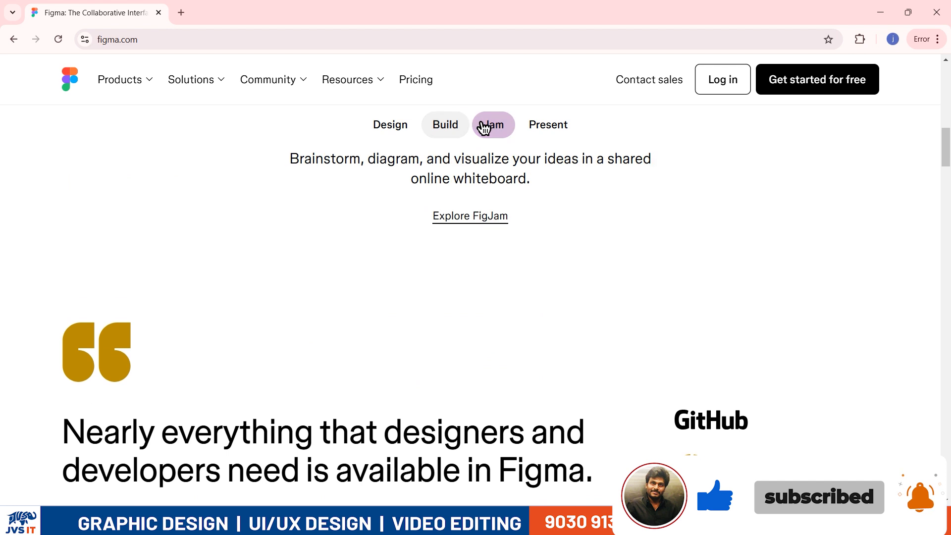
{"action": "left_click", "coordinate": [553, 134]}
{"action": "left_click", "coordinate": [393, 138]}
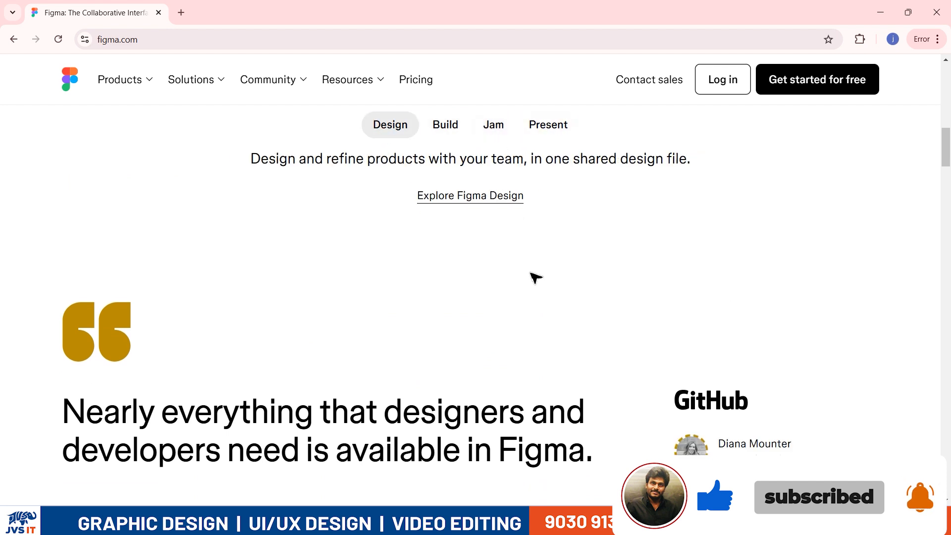
Read the GitHub quote on designers and developers, highlighting its text, and view the "Redesign how you design" section
{"action": "scroll", "coordinate": [787, 287], "scroll_direction": "down", "scroll_amount": 5}
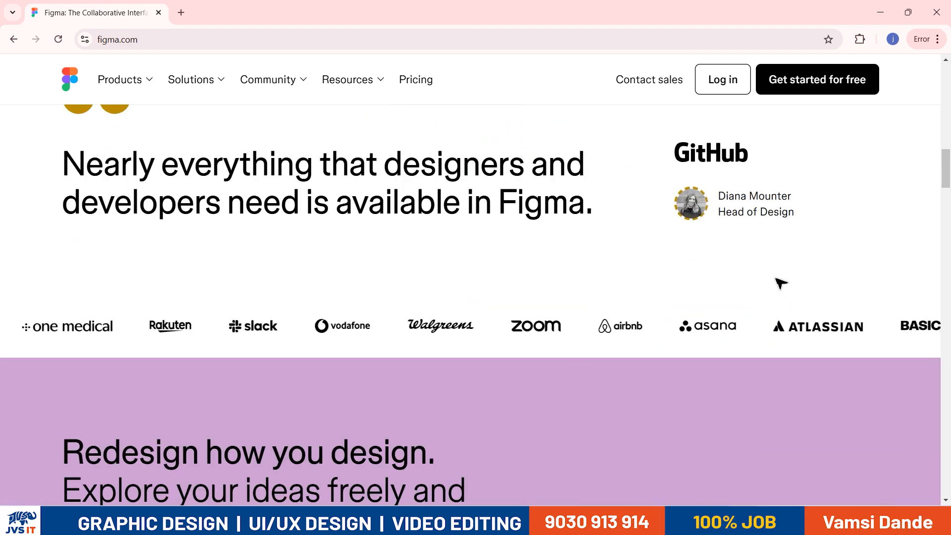
{"action": "left_click_drag", "start_coordinate": [104, 171], "coordinate": [539, 187]}
{"action": "left_click_drag", "start_coordinate": [198, 198], "coordinate": [569, 214]}
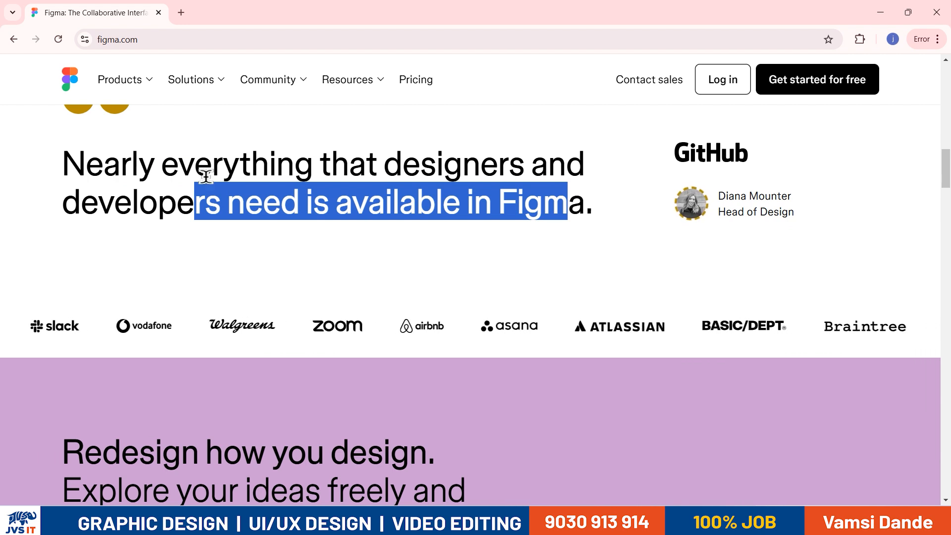
{"action": "double_click", "coordinate": [147, 196]}
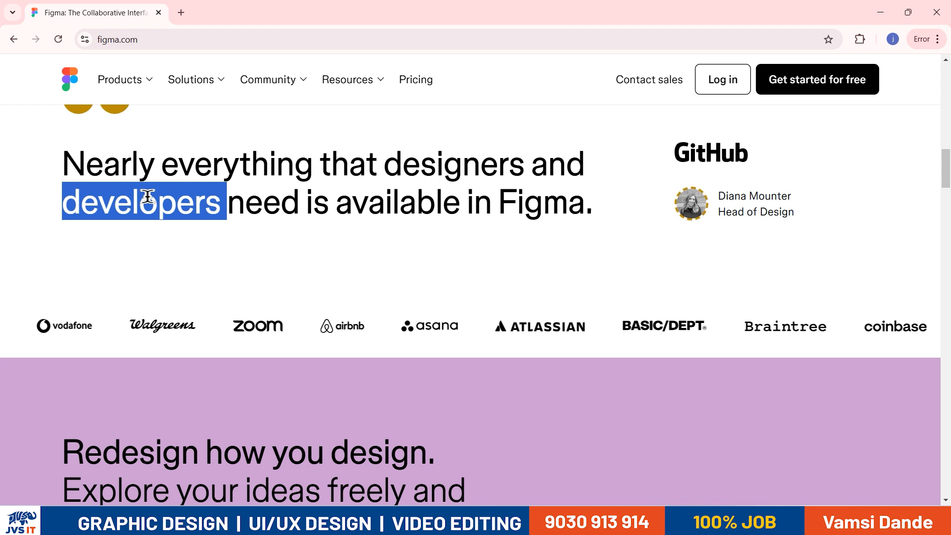
{"action": "left_click", "coordinate": [285, 225]}
{"action": "left_click_drag", "start_coordinate": [390, 169], "coordinate": [517, 167]}
{"action": "left_click", "coordinate": [166, 216]}
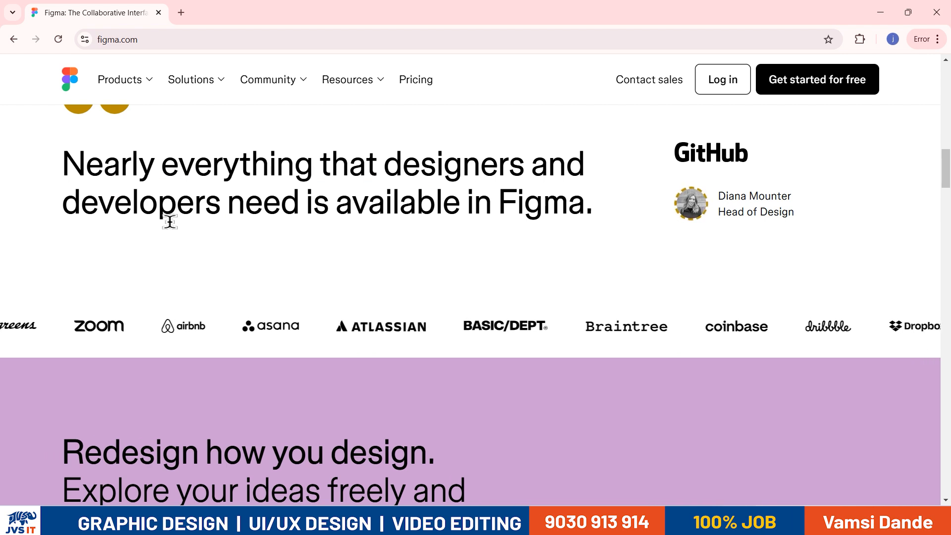
{"action": "left_click_drag", "start_coordinate": [63, 163], "coordinate": [597, 208]}
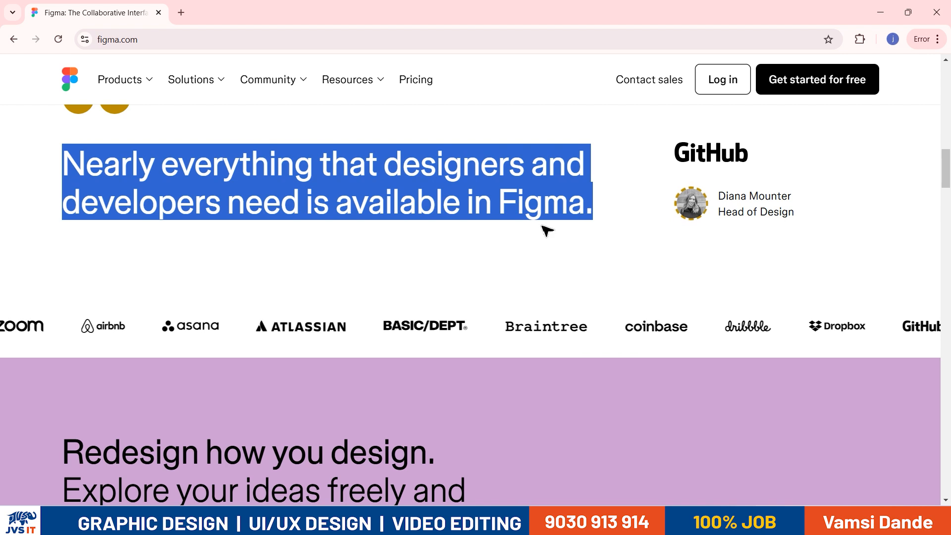
{"action": "scroll", "coordinate": [547, 231], "scroll_direction": "down", "scroll_amount": 3}
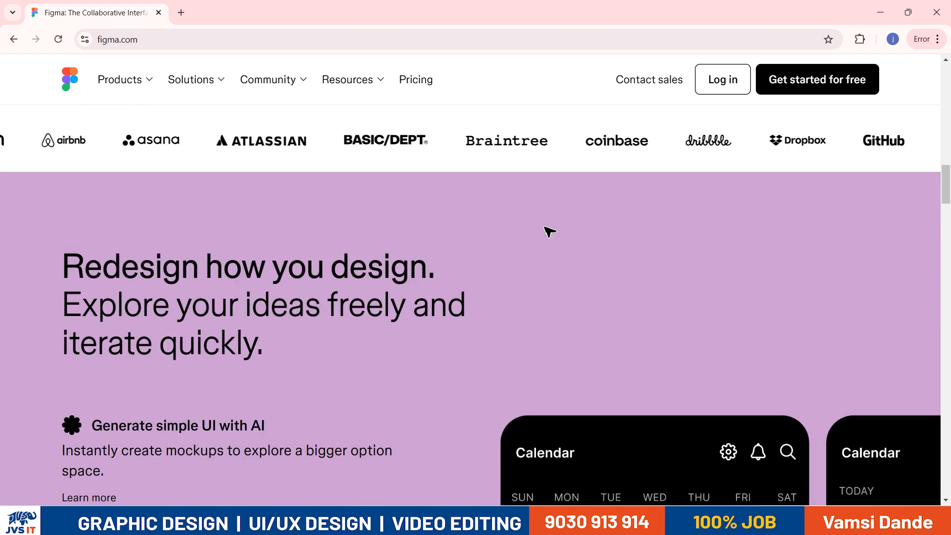
{"action": "scroll", "coordinate": [550, 234], "scroll_direction": "down", "scroll_amount": 1}
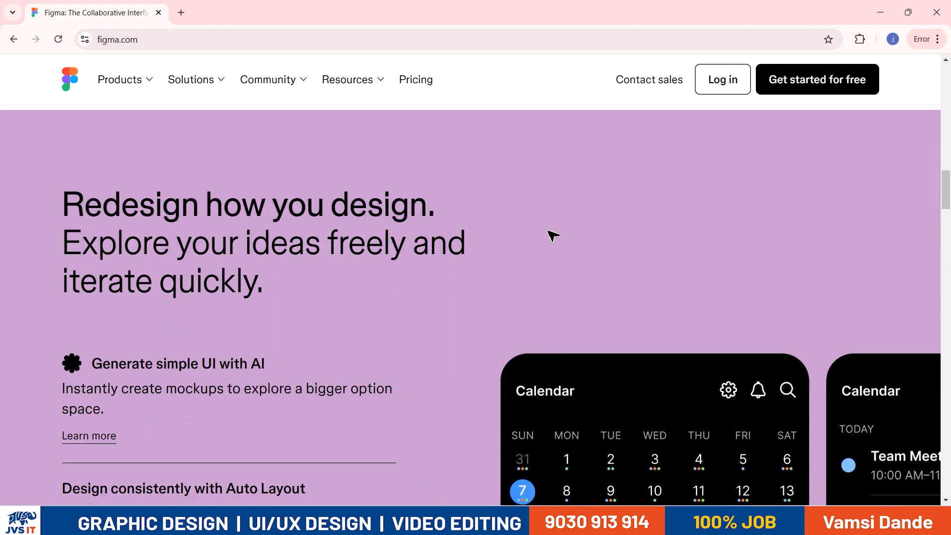
Read the "Redesign how you design" introduction, highlighting "ideas freely and", "iterate quickly" and the word "iterate"
{"action": "left_click_drag", "start_coordinate": [246, 251], "coordinate": [549, 251]}
{"action": "scroll", "coordinate": [549, 252], "scroll_direction": "down", "scroll_amount": 3}
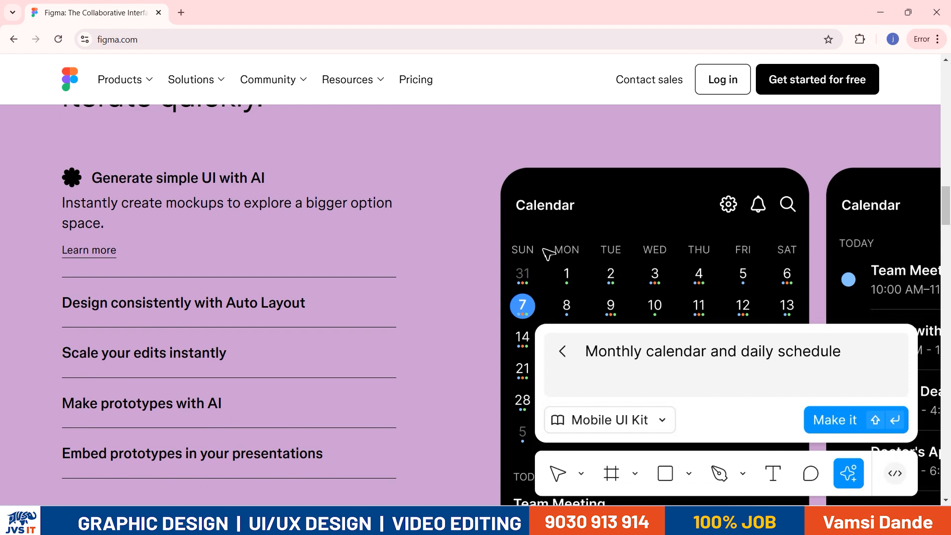
{"action": "scroll", "coordinate": [543, 255], "scroll_direction": "up", "scroll_amount": 4}
{"action": "left_click", "coordinate": [221, 305]}
{"action": "left_click_drag", "start_coordinate": [245, 304], "coordinate": [461, 325]}
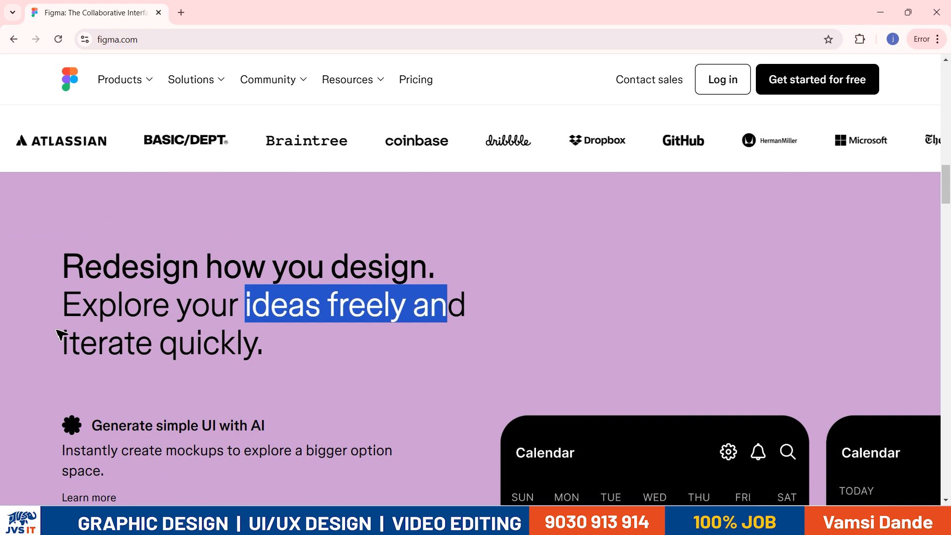
{"action": "left_click_drag", "start_coordinate": [56, 331], "coordinate": [246, 347]}
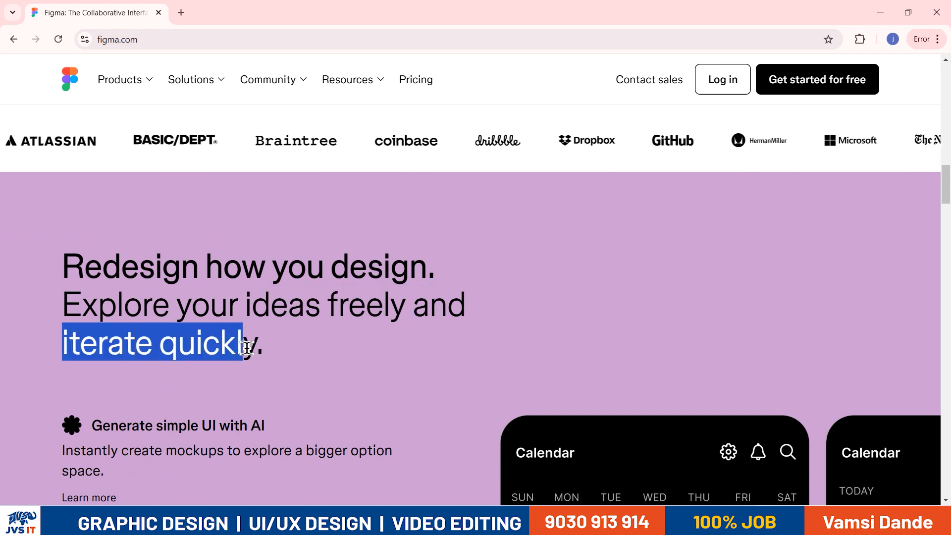
{"action": "left_click", "coordinate": [397, 350]}
{"action": "left_click_drag", "start_coordinate": [73, 337], "coordinate": [156, 345]}
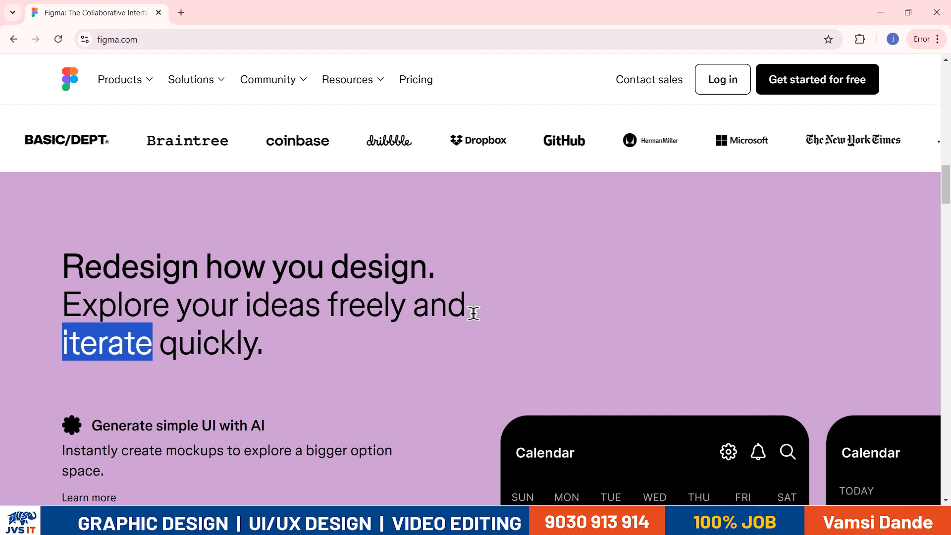
Examine the design feature list, from "Generate simple UI with AI" to "Embed prototypes in your presentations", beside the calendar preview
{"action": "scroll", "coordinate": [465, 299], "scroll_direction": "down", "scroll_amount": 4}
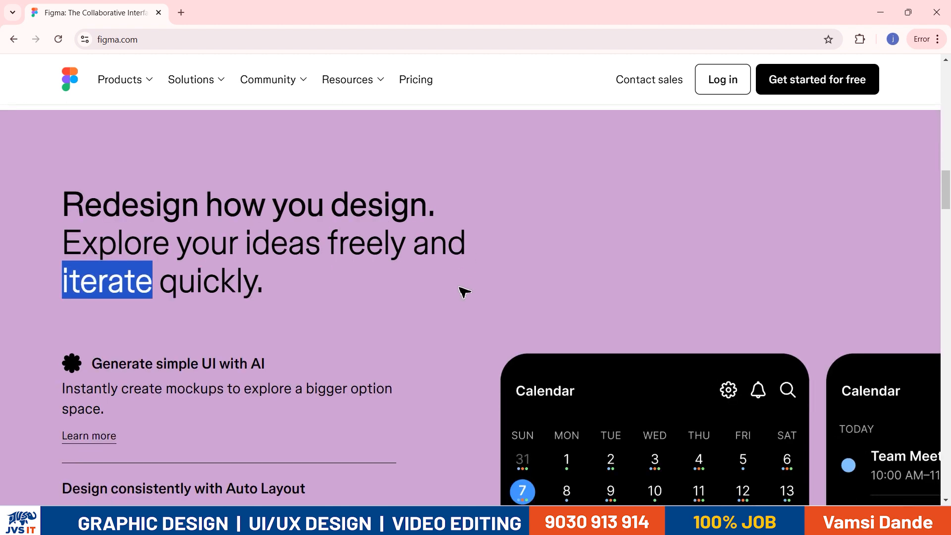
{"action": "scroll", "coordinate": [464, 291], "scroll_direction": "down", "scroll_amount": 5}
{"action": "scroll", "coordinate": [346, 247], "scroll_direction": "down", "scroll_amount": 1}
{"action": "scroll", "coordinate": [110, 220], "scroll_direction": "up", "scroll_amount": 1}
{"action": "scroll", "coordinate": [214, 200], "scroll_direction": "up", "scroll_amount": 2}
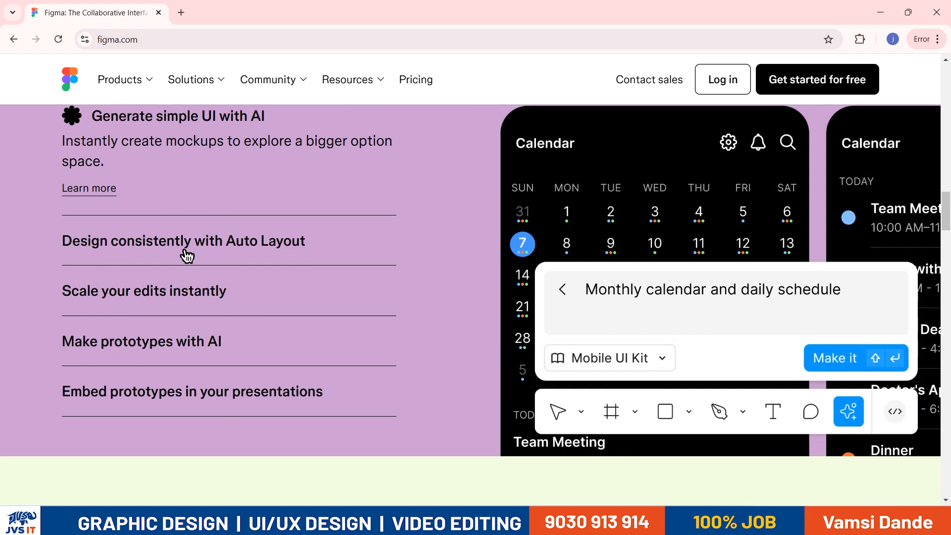
{"action": "scroll", "coordinate": [168, 204], "scroll_direction": "up", "scroll_amount": 1}
{"action": "left_click_drag", "start_coordinate": [111, 203], "coordinate": [447, 275]}
{"action": "scroll", "coordinate": [412, 258], "scroll_direction": "down", "scroll_amount": 4}
{"action": "left_click", "coordinate": [229, 314]}
{"action": "left_click", "coordinate": [179, 281]}
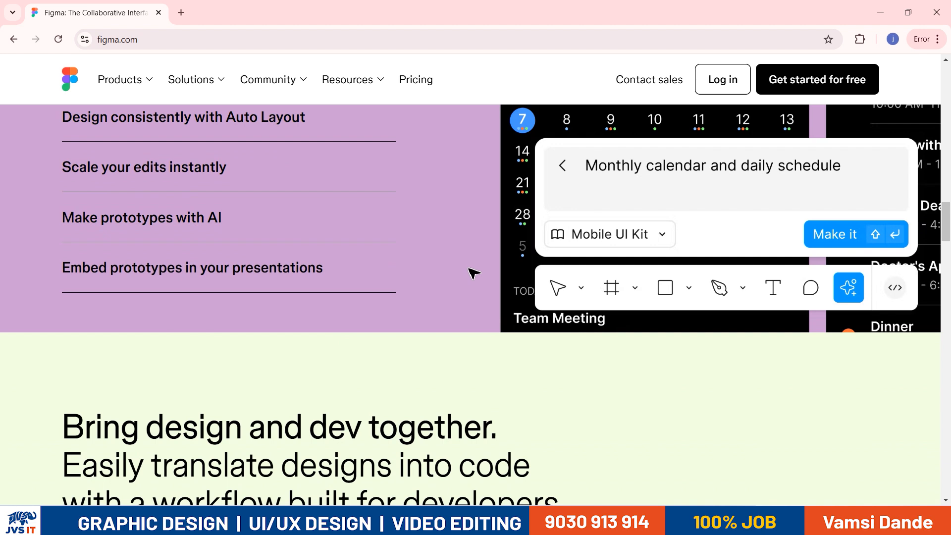
{"action": "scroll", "coordinate": [542, 198], "scroll_direction": "up", "scroll_amount": 2}
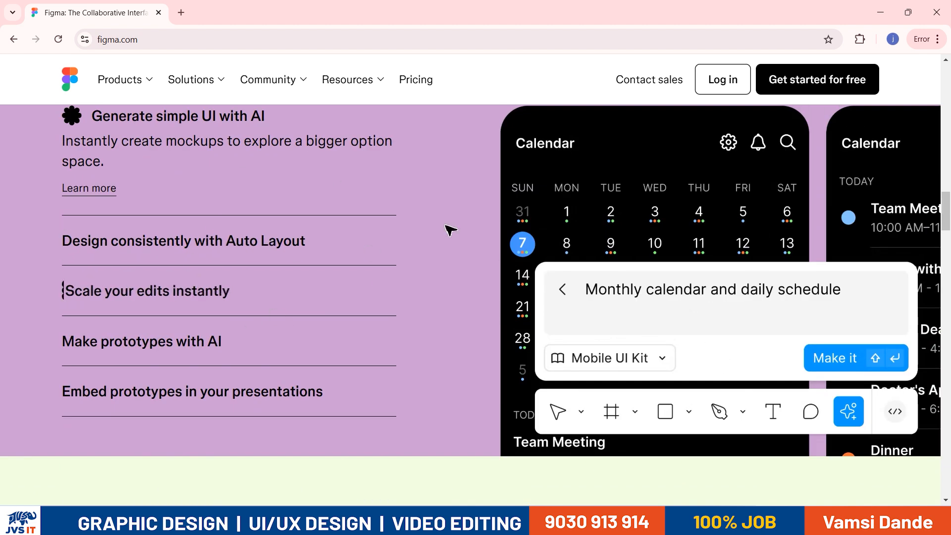
Read the "Bring design and dev together" section, highlighting its heading and the lines about translating designs into code
{"action": "scroll", "coordinate": [482, 263], "scroll_direction": "down", "scroll_amount": 4}
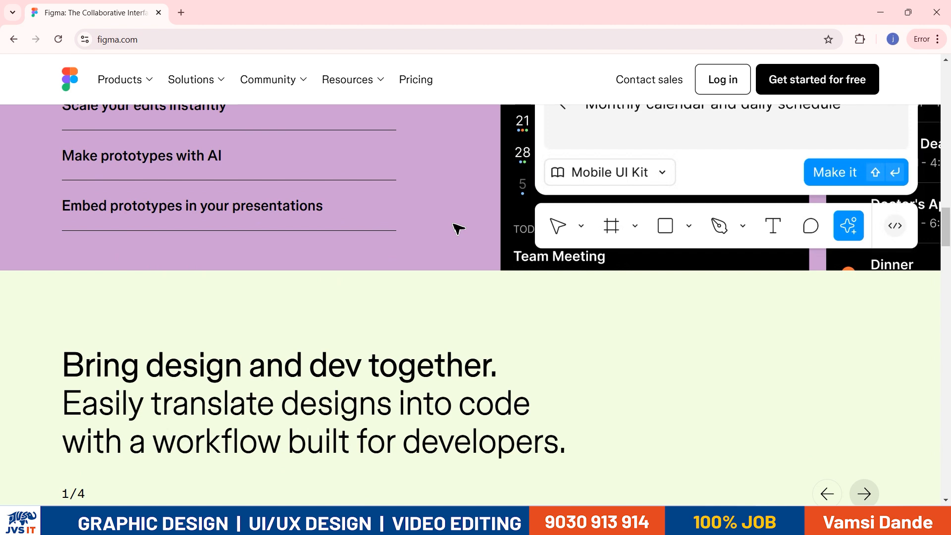
{"action": "scroll", "coordinate": [458, 229], "scroll_direction": "down", "scroll_amount": 4}
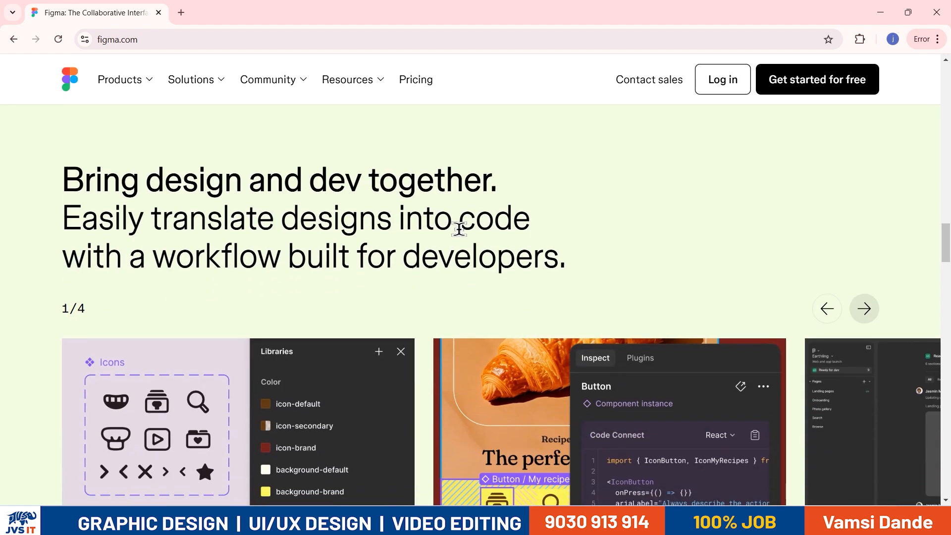
{"action": "left_click_drag", "start_coordinate": [140, 179], "coordinate": [313, 179]}
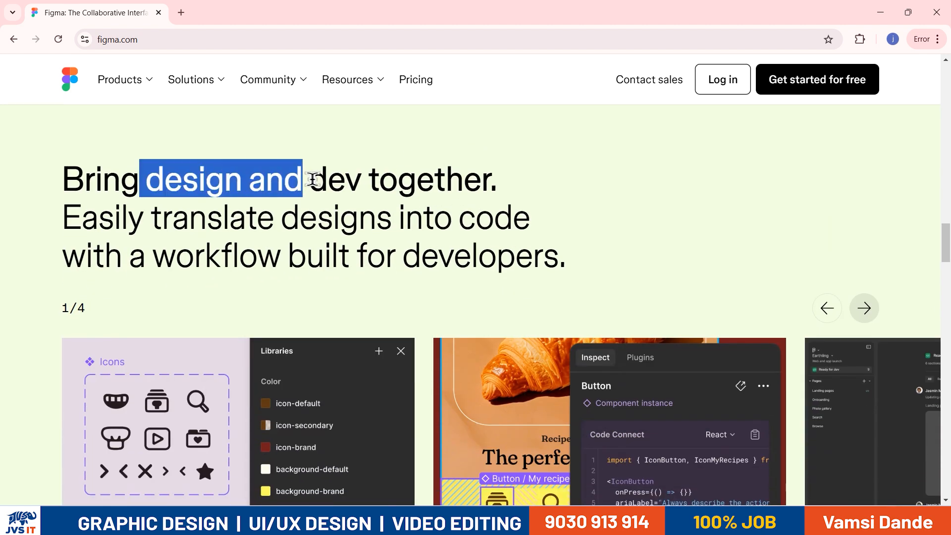
{"action": "left_click", "coordinate": [293, 172]}
{"action": "left_click_drag", "start_coordinate": [166, 181], "coordinate": [384, 186]}
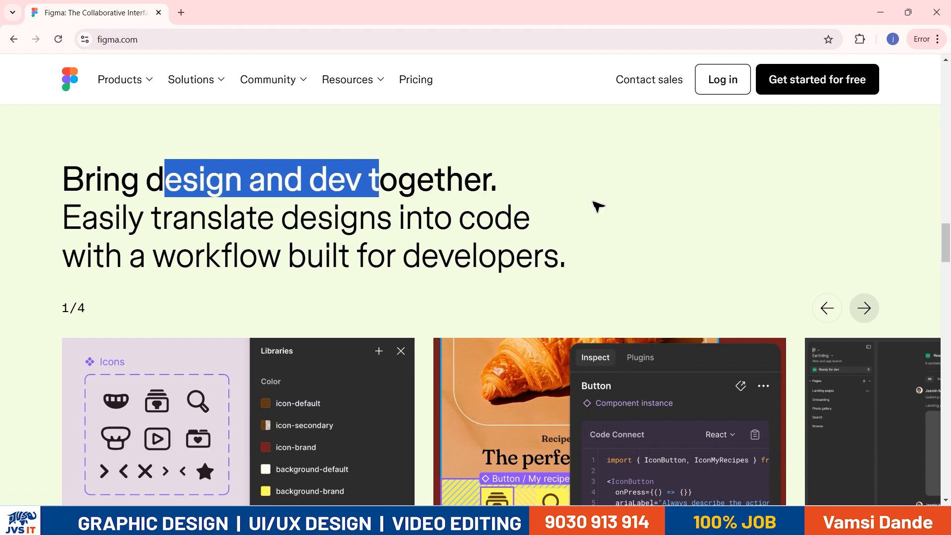
{"action": "left_click", "coordinate": [544, 209]}
{"action": "left_click_drag", "start_coordinate": [169, 214], "coordinate": [619, 212]}
{"action": "left_click", "coordinate": [620, 212]}
{"action": "left_click_drag", "start_coordinate": [170, 258], "coordinate": [707, 259]}
View the design systems and Dev Mode cards, look ahead to "Build better products, together" and return to the cards
{"action": "scroll", "coordinate": [594, 258], "scroll_direction": "down", "scroll_amount": 3}
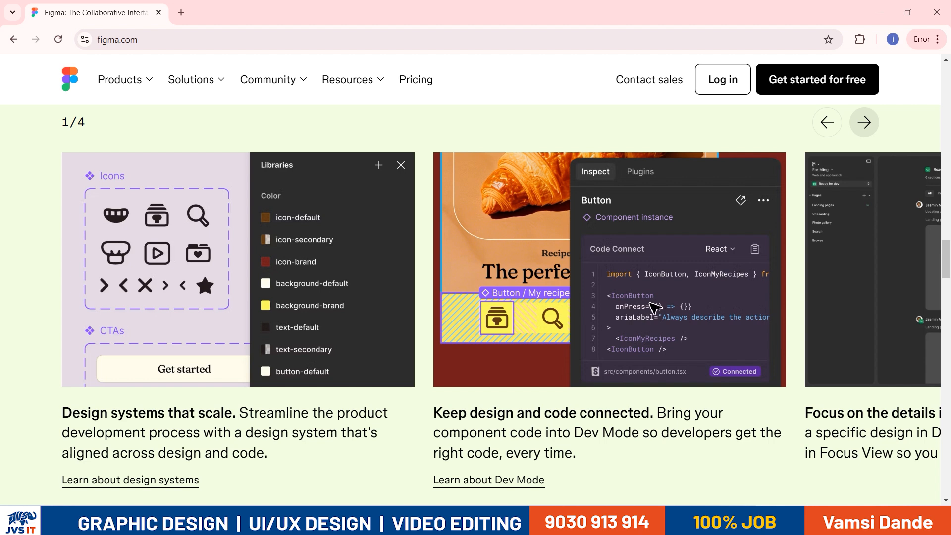
{"action": "scroll", "coordinate": [655, 307], "scroll_direction": "down", "scroll_amount": 12}
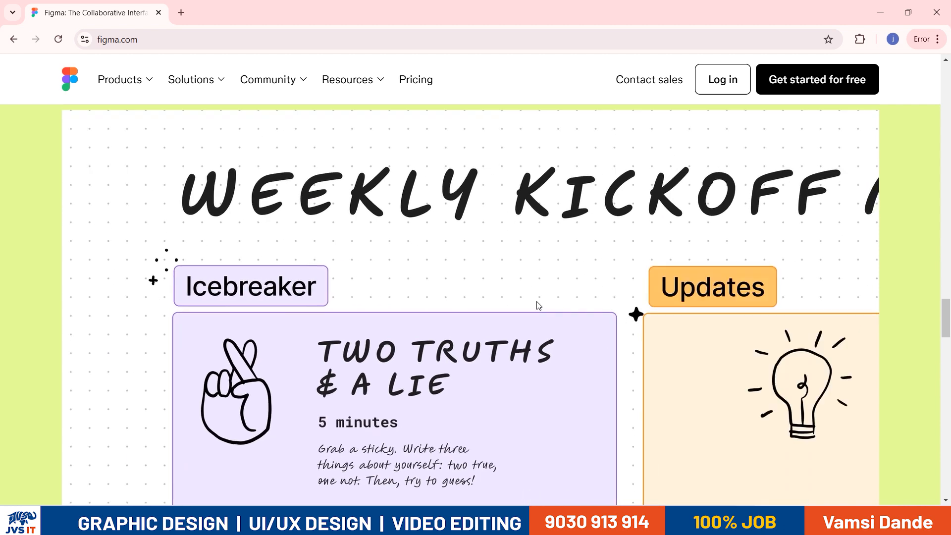
{"action": "scroll", "coordinate": [618, 303], "scroll_direction": "up", "scroll_amount": 10}
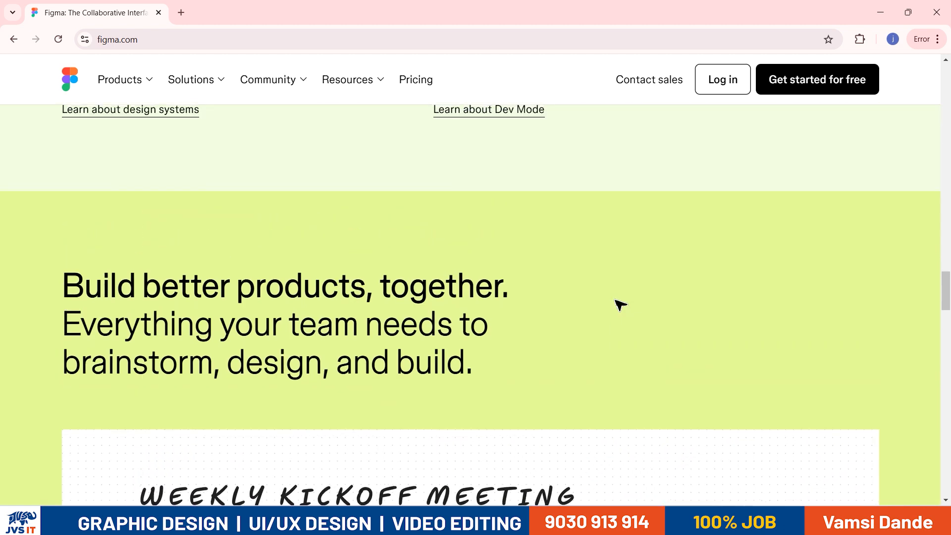
{"action": "scroll", "coordinate": [620, 306], "scroll_direction": "up", "scroll_amount": 5}
{"action": "scroll", "coordinate": [620, 297], "scroll_direction": "up", "scroll_amount": 1}
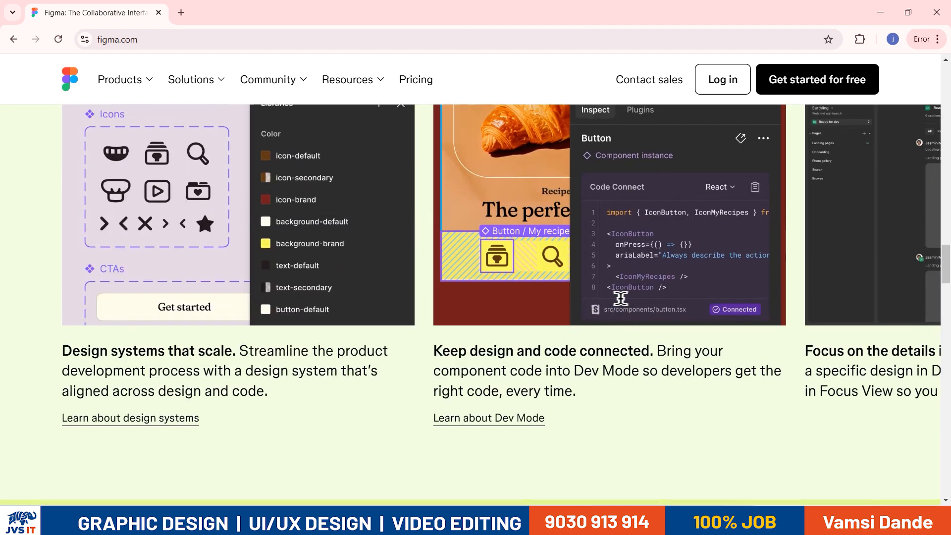
Examine the "Build better products, together" section and its animated preview of brainstorming, design and Dev Mode collaboration
{"action": "scroll", "coordinate": [617, 296], "scroll_direction": "down", "scroll_amount": 18}
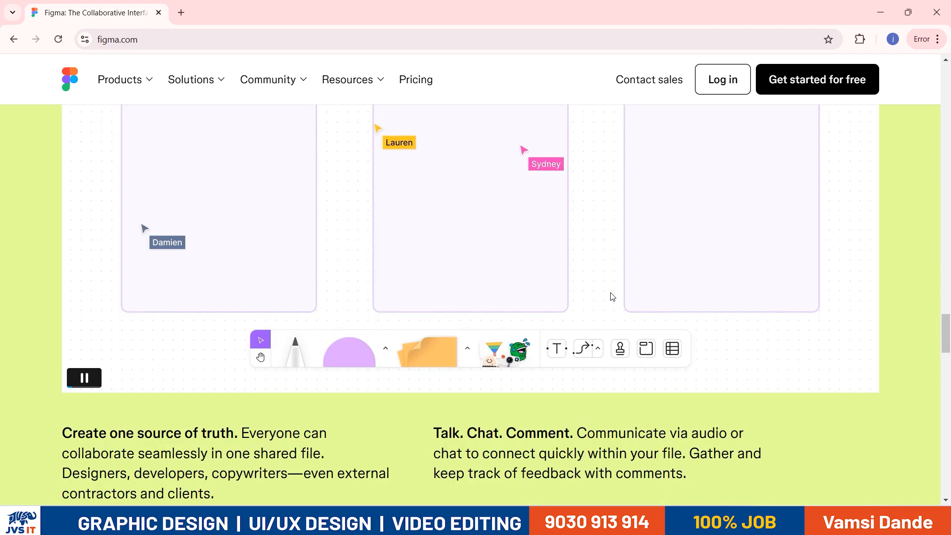
{"action": "scroll", "coordinate": [612, 297], "scroll_direction": "up", "scroll_amount": 3}
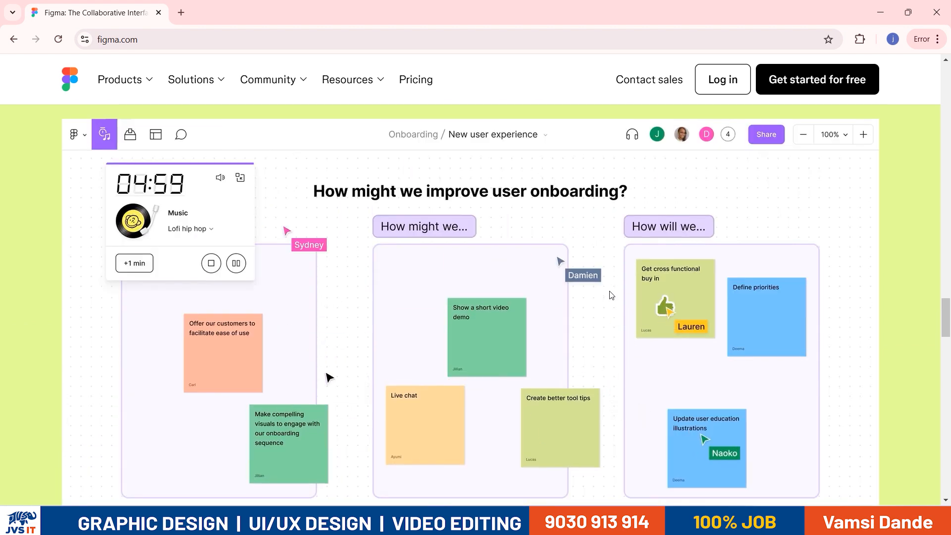
{"action": "scroll", "coordinate": [584, 257], "scroll_direction": "up", "scroll_amount": 10}
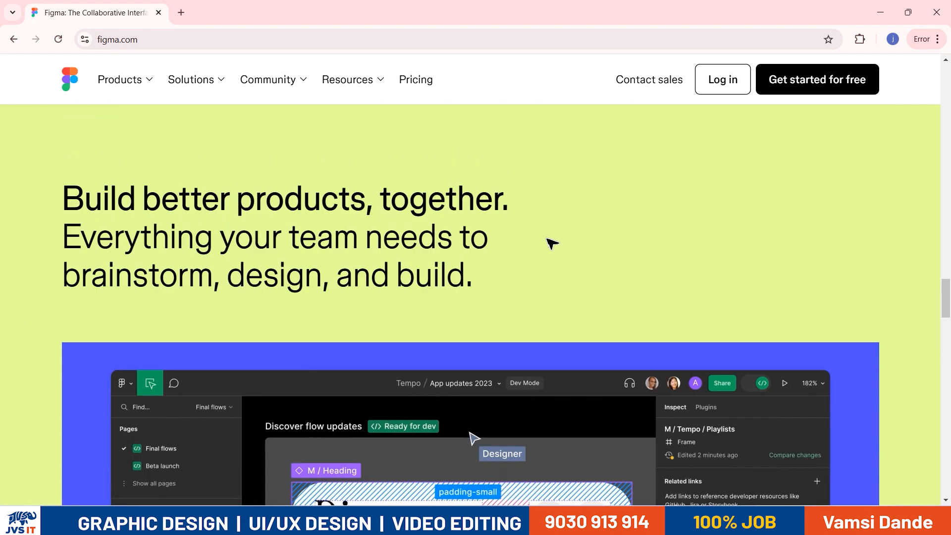
{"action": "scroll", "coordinate": [611, 244], "scroll_direction": "down", "scroll_amount": 5}
{"action": "scroll", "coordinate": [607, 236], "scroll_direction": "up", "scroll_amount": 2}
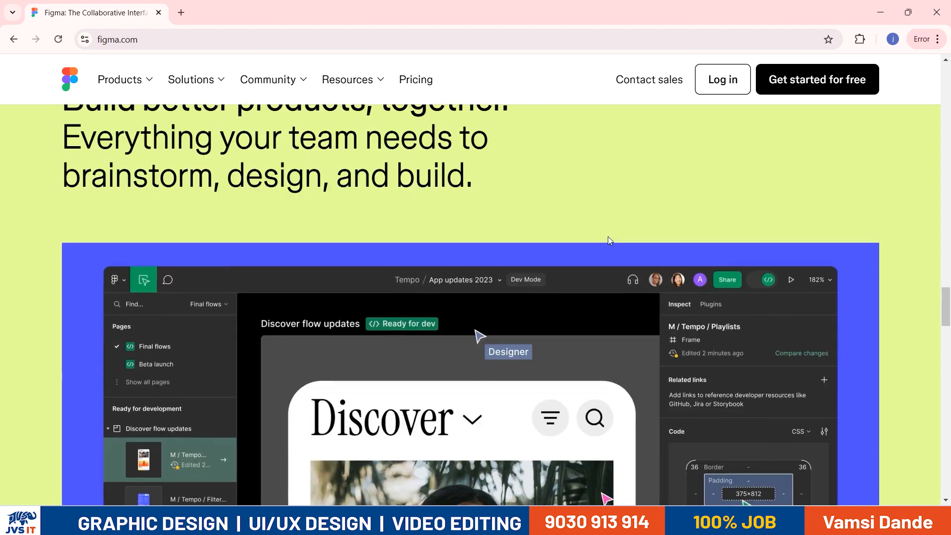
{"action": "scroll", "coordinate": [820, 226], "scroll_direction": "down", "scroll_amount": 5}
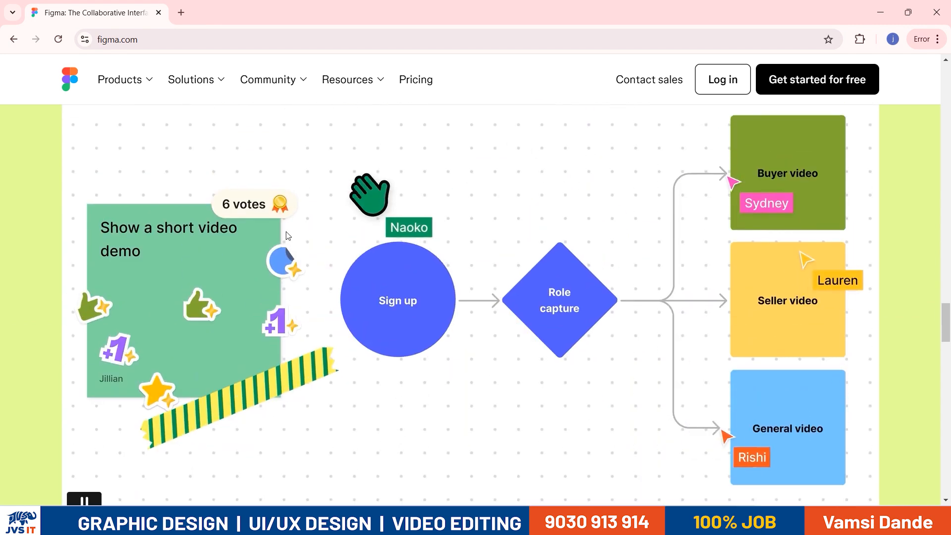
{"action": "scroll", "coordinate": [276, 170], "scroll_direction": "up", "scroll_amount": 1}
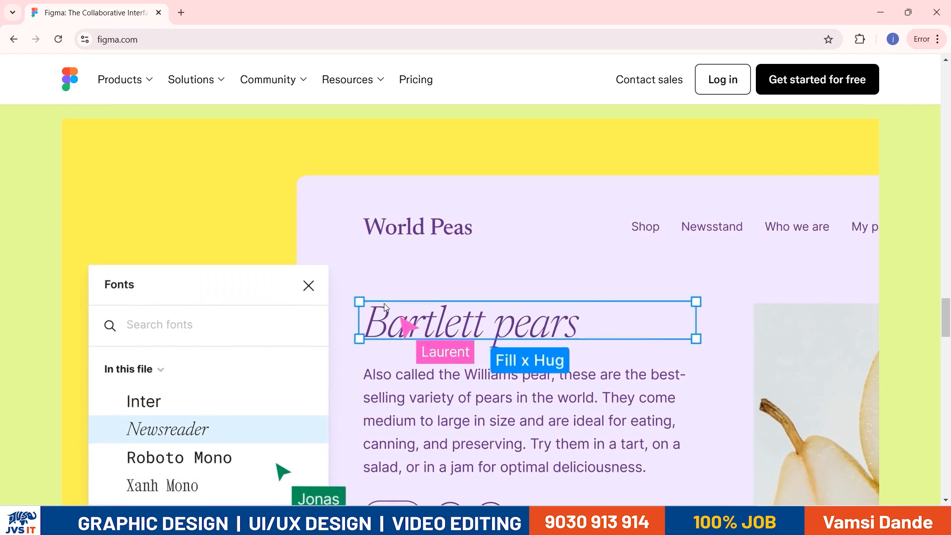
View the "Create one source of truth" and "Talk. Chat. Comment." descriptions together with the shared whiteboard preview above them
{"action": "scroll", "coordinate": [372, 307], "scroll_direction": "down", "scroll_amount": 10}
{"action": "scroll", "coordinate": [494, 318], "scroll_direction": "up", "scroll_amount": 2}
{"action": "scroll", "coordinate": [493, 319], "scroll_direction": "up", "scroll_amount": 1}
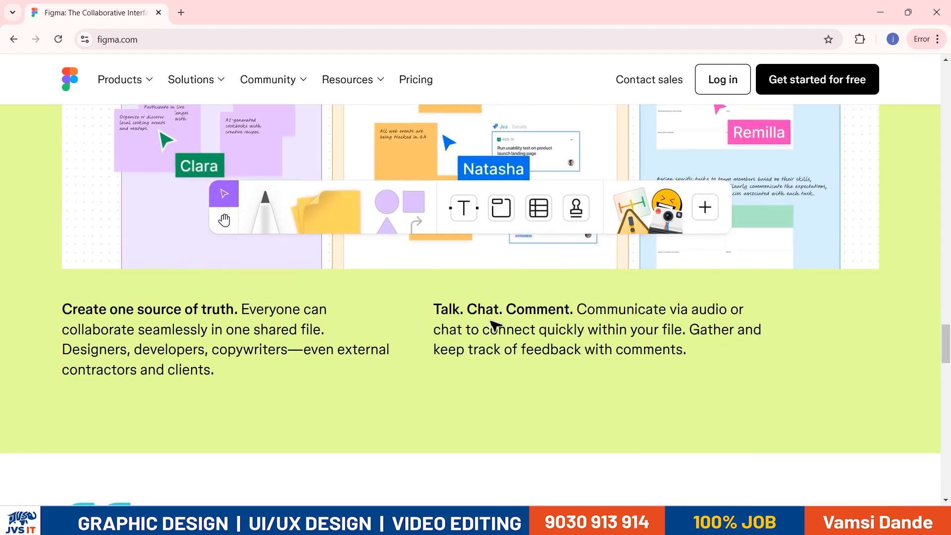
{"action": "scroll", "coordinate": [494, 324], "scroll_direction": "up", "scroll_amount": 3}
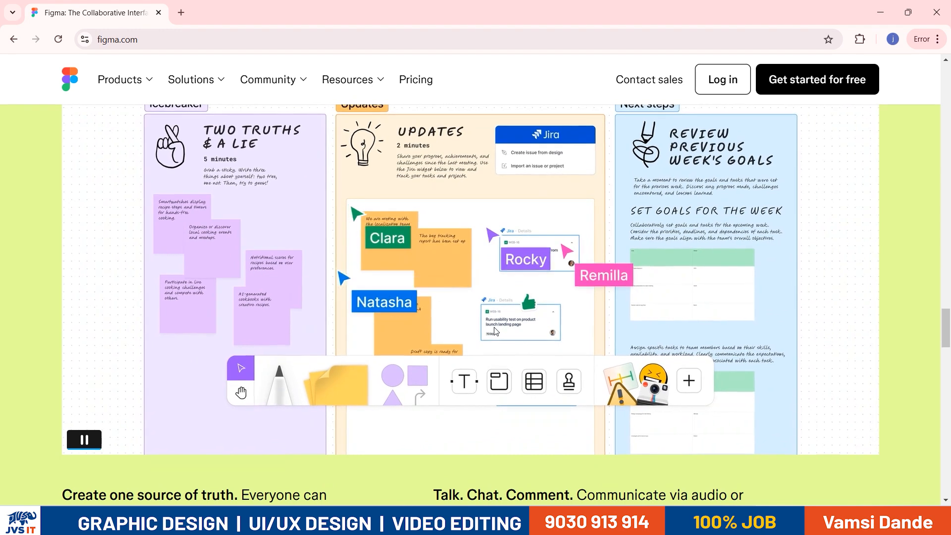
{"action": "scroll", "coordinate": [611, 370], "scroll_direction": "down", "scroll_amount": 2}
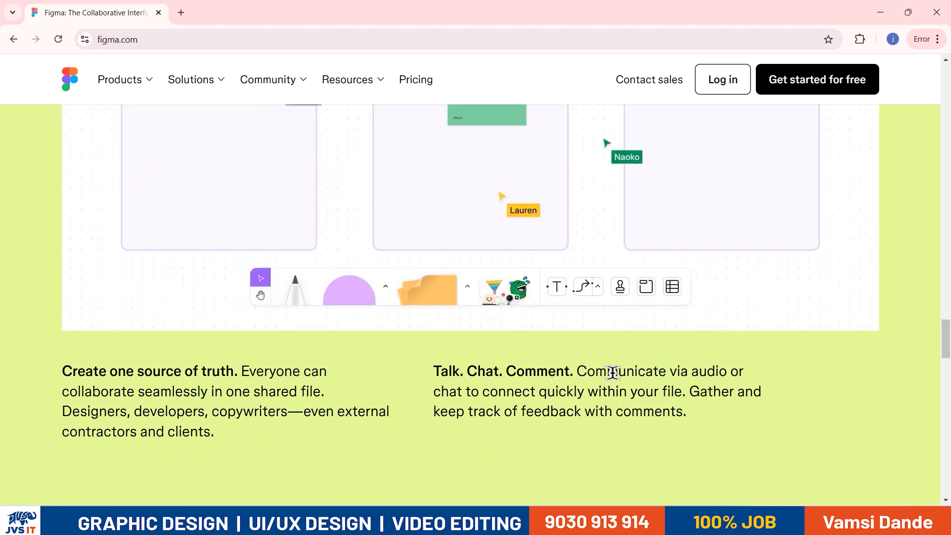
{"action": "scroll", "coordinate": [608, 371], "scroll_direction": "down", "scroll_amount": 6}
{"action": "scroll", "coordinate": [603, 370], "scroll_direction": "up", "scroll_amount": 8}
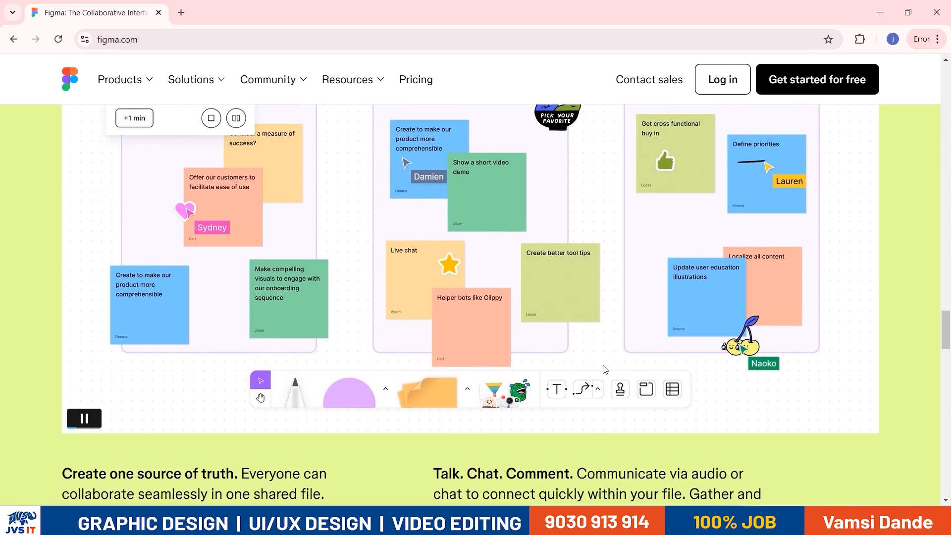
{"action": "scroll", "coordinate": [604, 370], "scroll_direction": "up", "scroll_amount": 2}
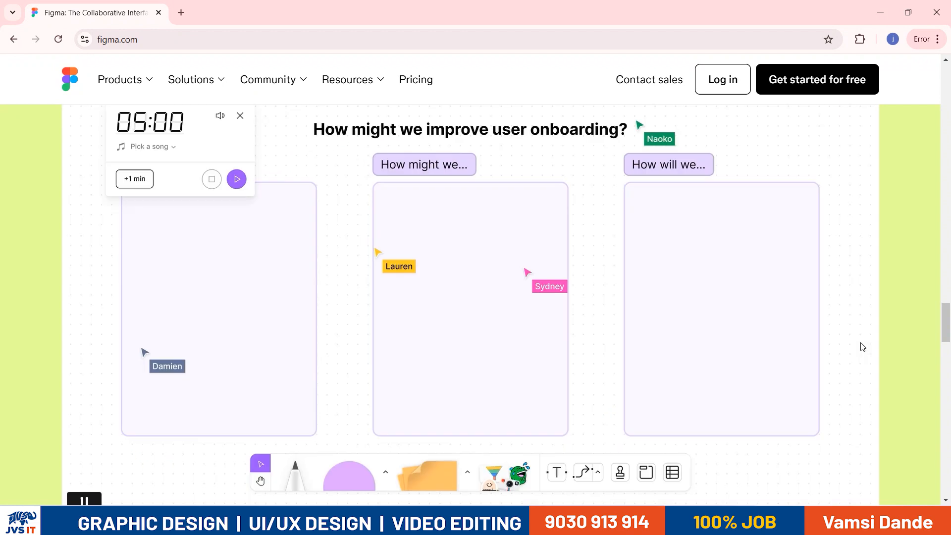
Open the "Guide to FigJam" from the homepage's "Learn how to use Figma" section
{"action": "scroll", "coordinate": [828, 378], "scroll_direction": "down", "scroll_amount": 9}
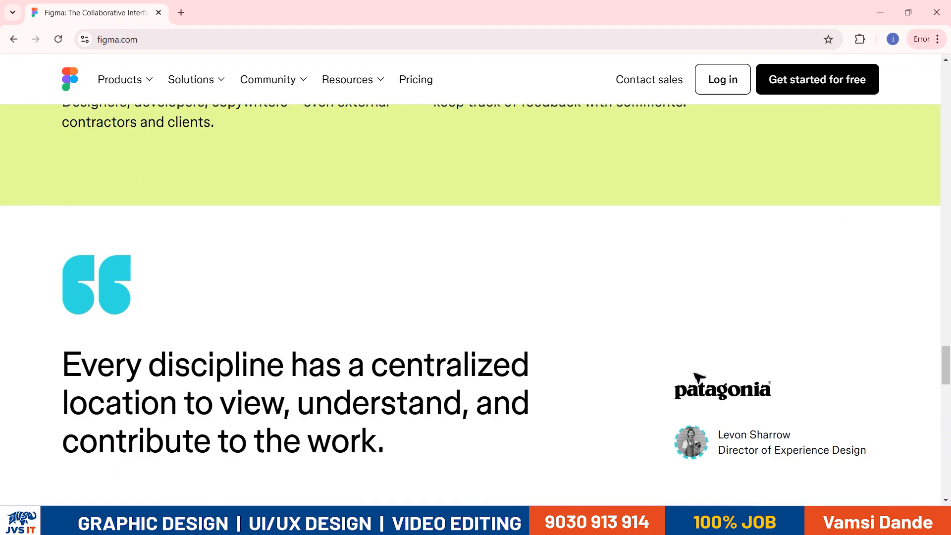
{"action": "scroll", "coordinate": [697, 377], "scroll_direction": "down", "scroll_amount": 14}
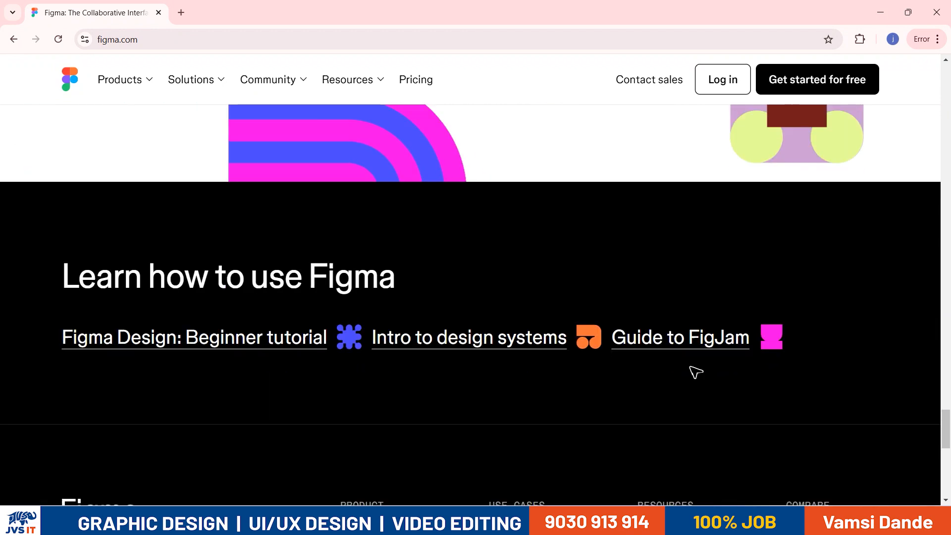
{"action": "scroll", "coordinate": [695, 371], "scroll_direction": "down", "scroll_amount": 5}
{"action": "scroll", "coordinate": [601, 272], "scroll_direction": "up", "scroll_amount": 4}
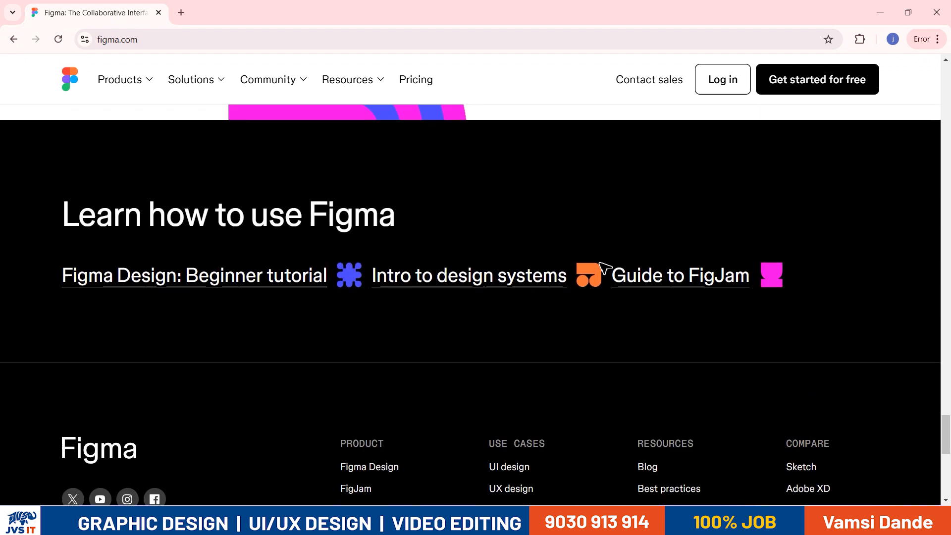
{"action": "left_click", "coordinate": [675, 282]}
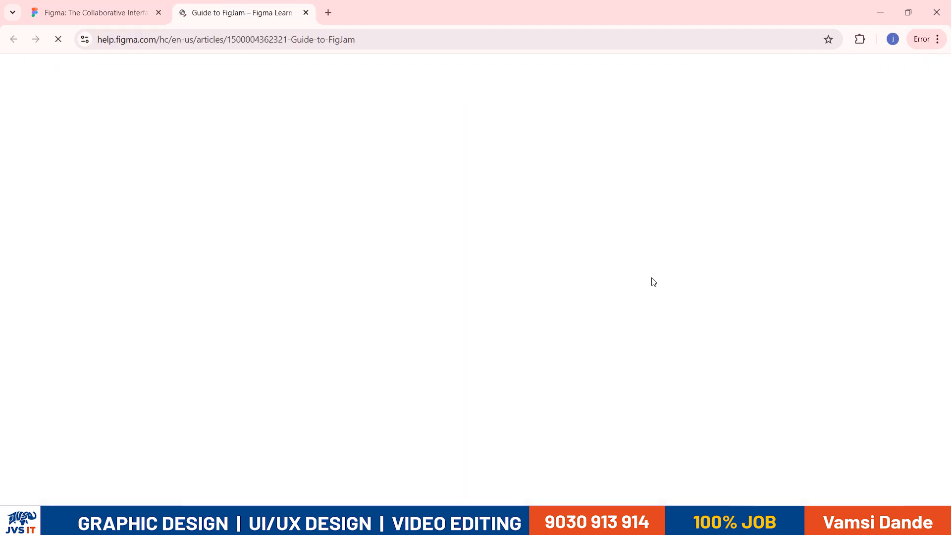
Read through the Guide to FigJam article, from creating a FigJam file to adding pages and sections to the board
{"action": "scroll", "coordinate": [653, 282], "scroll_direction": "down", "scroll_amount": 15}
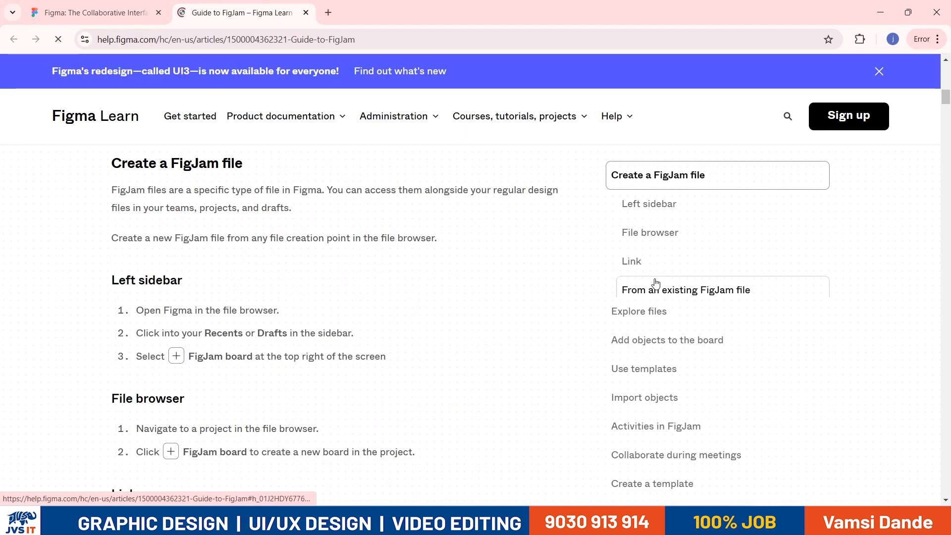
{"action": "scroll", "coordinate": [655, 283], "scroll_direction": "down", "scroll_amount": 12}
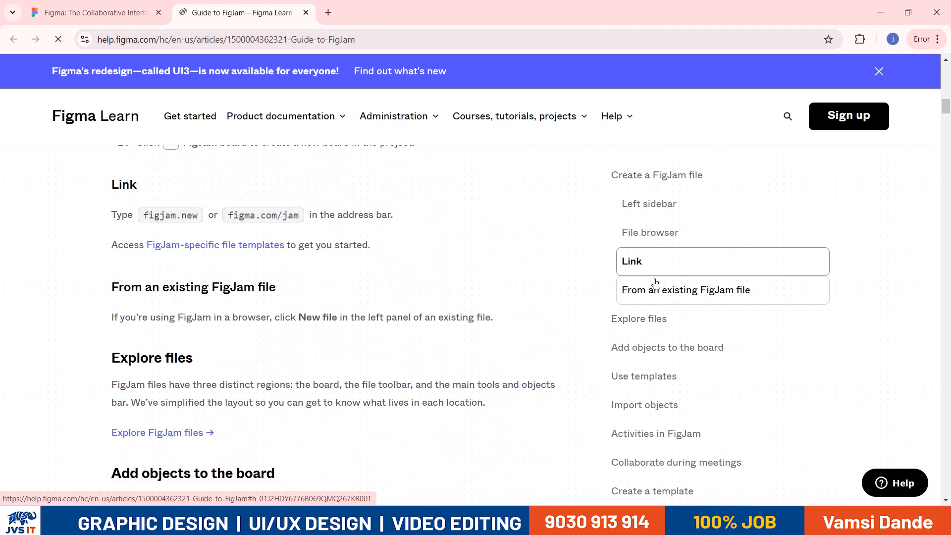
{"action": "scroll", "coordinate": [652, 279], "scroll_direction": "down", "scroll_amount": 5}
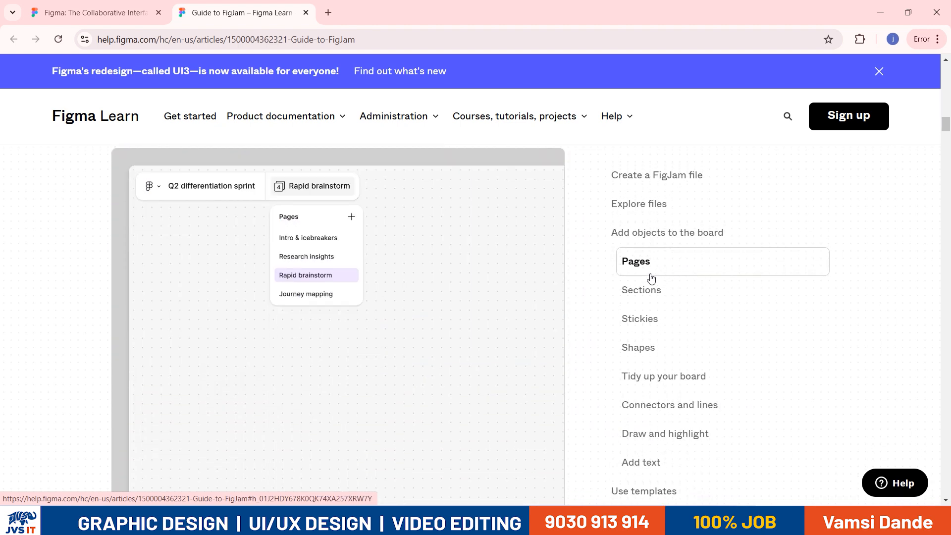
{"action": "scroll", "coordinate": [652, 277], "scroll_direction": "down", "scroll_amount": 10}
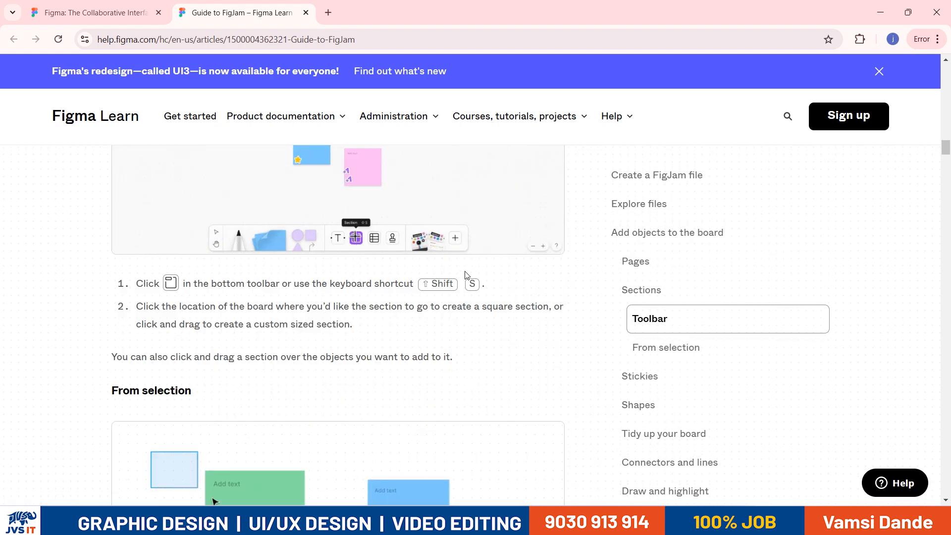
Read the Guide to FigJam sections on creating sections, adding shapes, and using connectors and lines
{"action": "scroll", "coordinate": [238, 294], "scroll_direction": "up", "scroll_amount": 5}
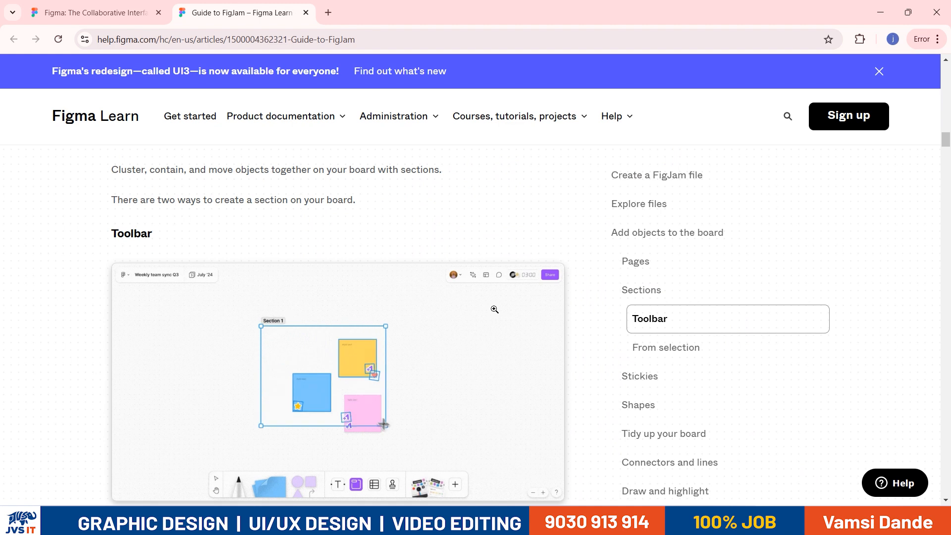
{"action": "scroll", "coordinate": [491, 308], "scroll_direction": "down", "scroll_amount": 10}
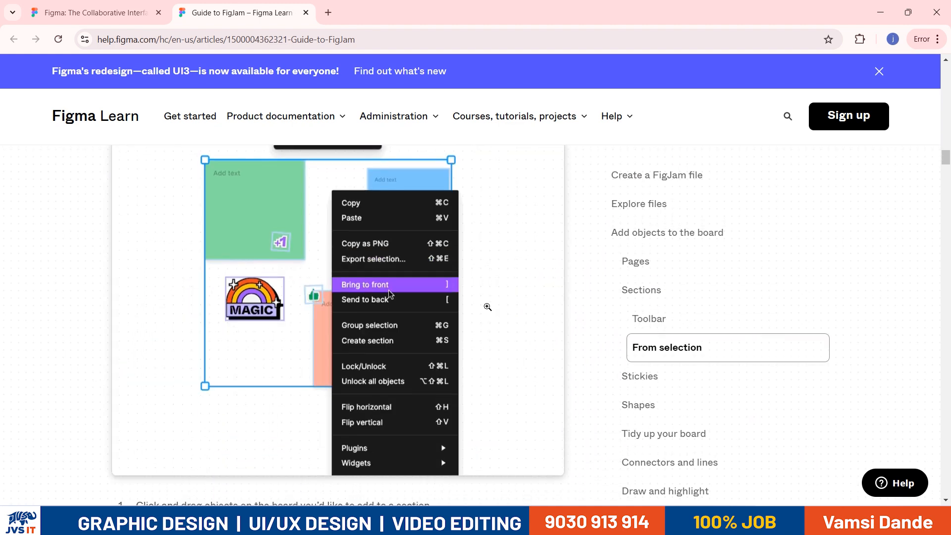
{"action": "scroll", "coordinate": [487, 306], "scroll_direction": "up", "scroll_amount": 3}
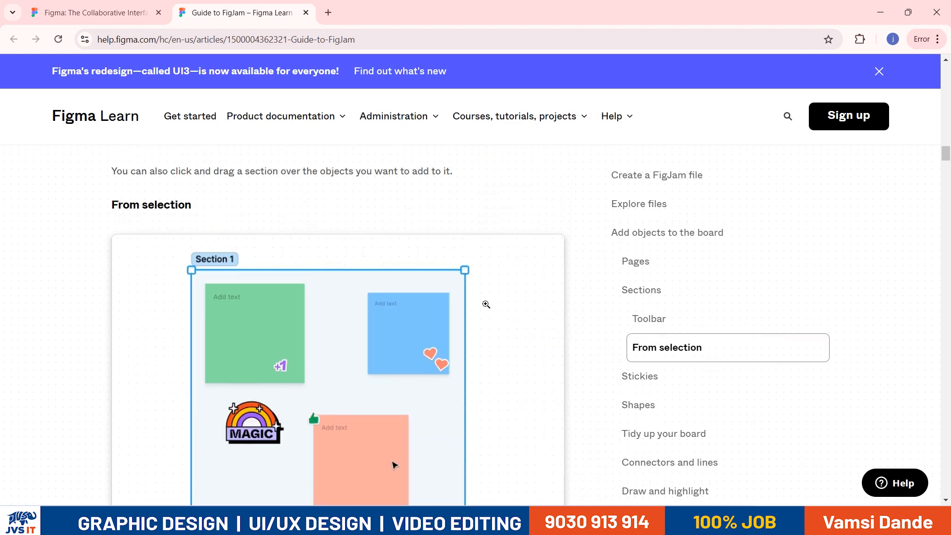
{"action": "scroll", "coordinate": [476, 300], "scroll_direction": "down", "scroll_amount": 18}
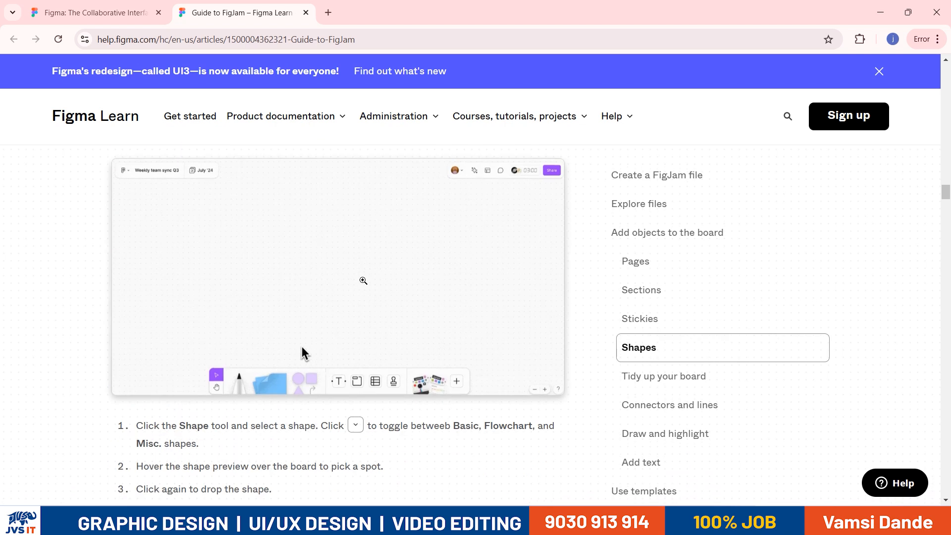
{"action": "scroll", "coordinate": [365, 284], "scroll_direction": "down", "scroll_amount": 7}
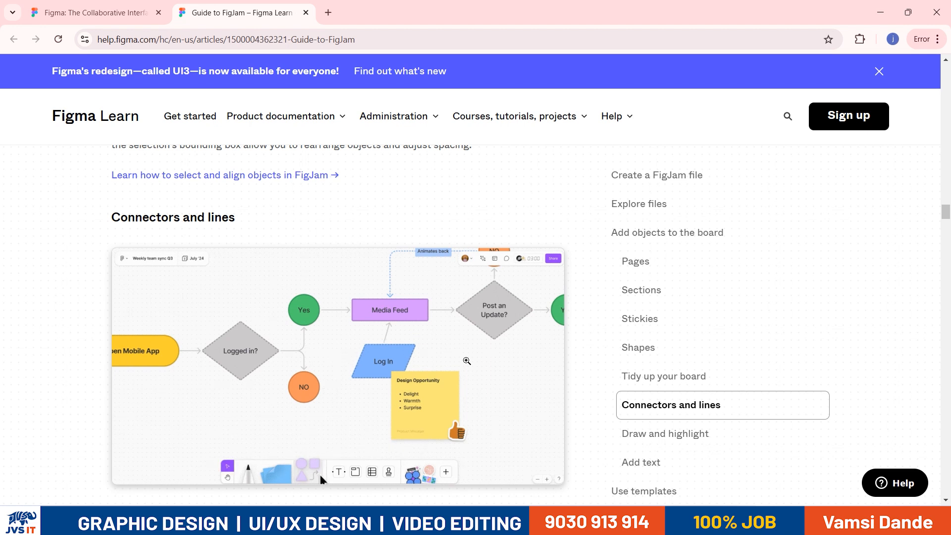
{"action": "scroll", "coordinate": [451, 376], "scroll_direction": "down", "scroll_amount": 6}
{"action": "scroll", "coordinate": [451, 377], "scroll_direction": "up", "scroll_amount": 10}
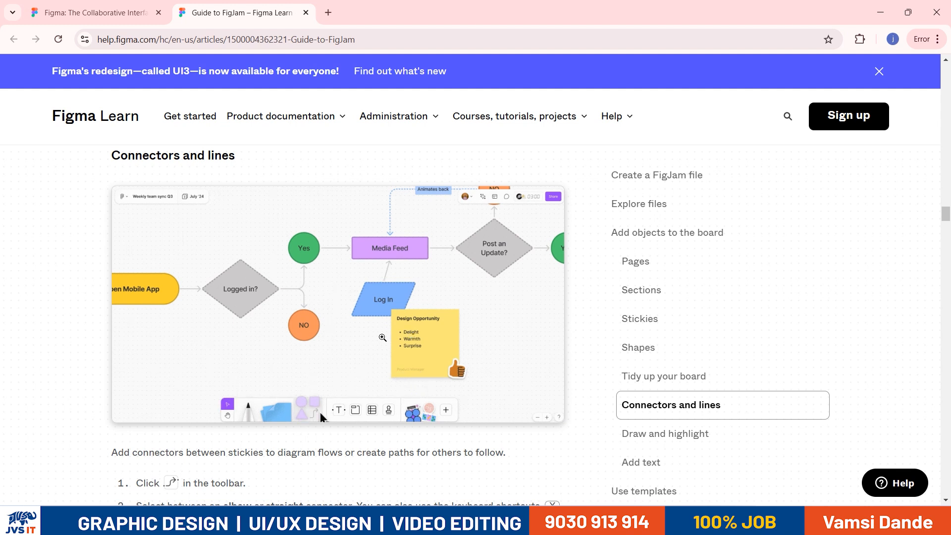
Skim the rest of the guide, covering Draw and highlight, Add text, Import objects and Activities in FigJam
{"action": "scroll", "coordinate": [382, 337], "scroll_direction": "down", "scroll_amount": 8}
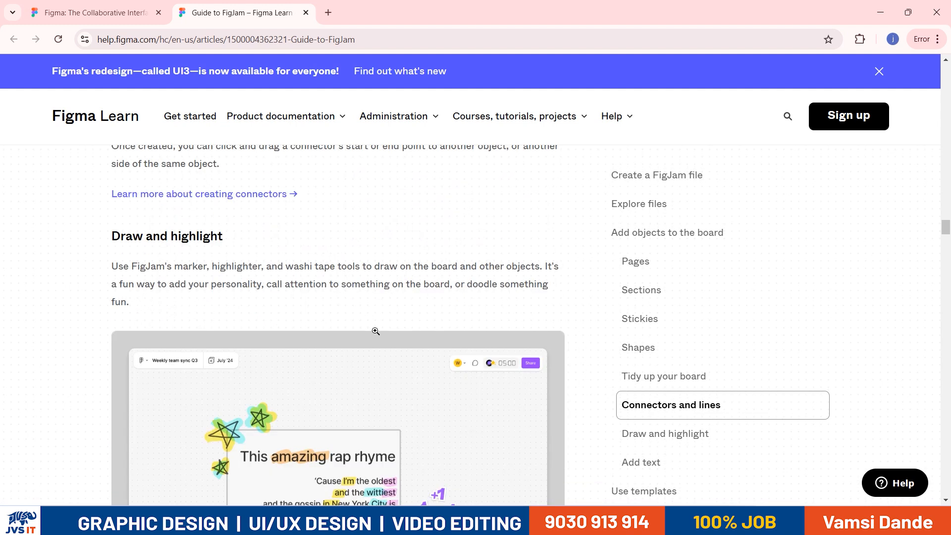
{"action": "scroll", "coordinate": [376, 331], "scroll_direction": "down", "scroll_amount": 6}
{"action": "scroll", "coordinate": [372, 330], "scroll_direction": "up", "scroll_amount": 4}
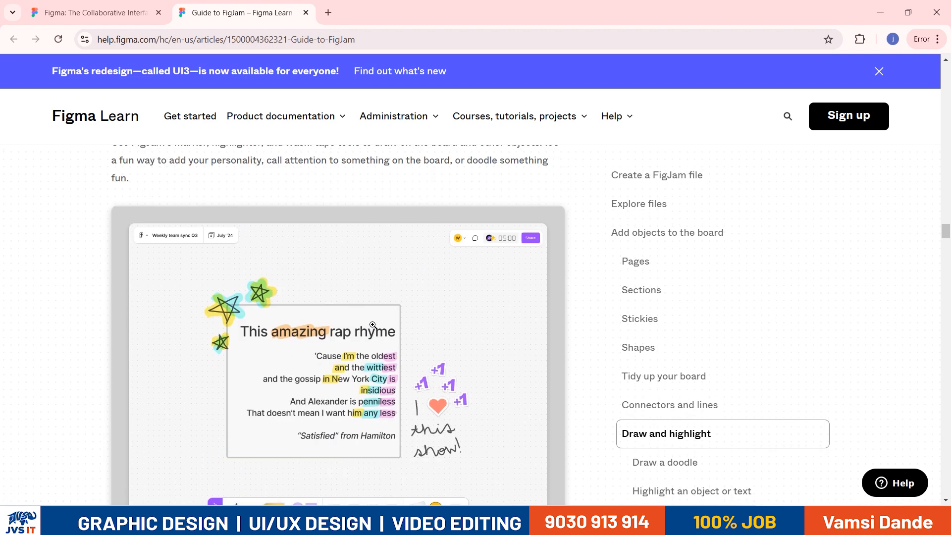
{"action": "scroll", "coordinate": [373, 330], "scroll_direction": "down", "scroll_amount": 11}
{"action": "scroll", "coordinate": [372, 331], "scroll_direction": "down", "scroll_amount": 20}
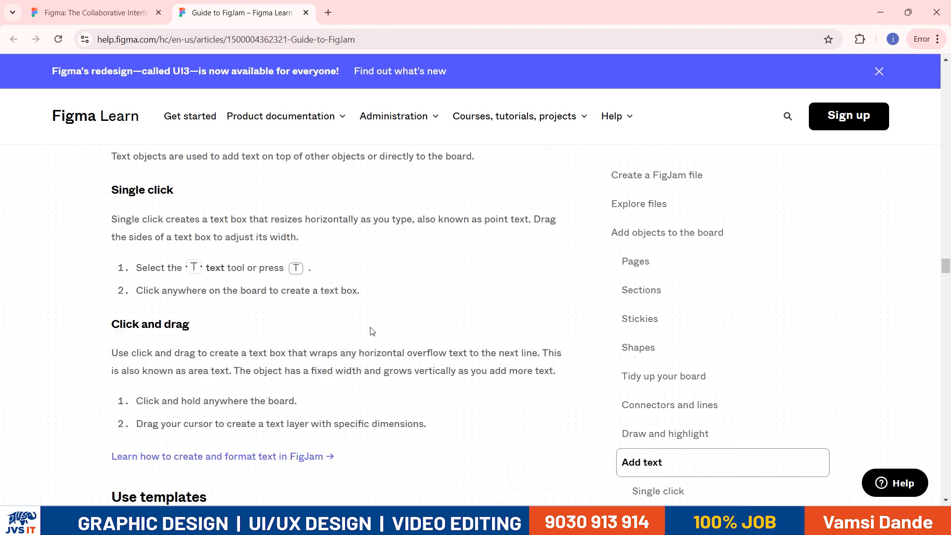
{"action": "scroll", "coordinate": [371, 331], "scroll_direction": "down", "scroll_amount": 20}
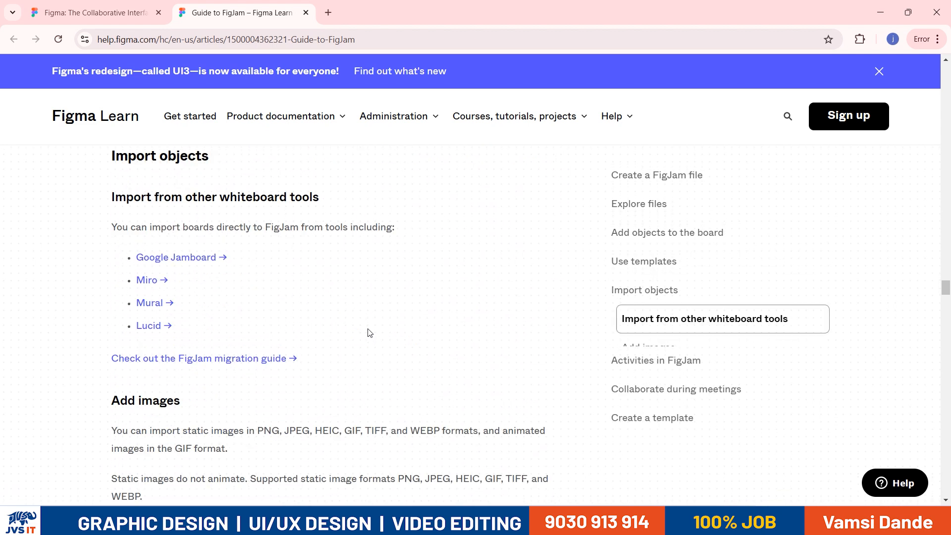
{"action": "scroll", "coordinate": [367, 333], "scroll_direction": "down", "scroll_amount": 18}
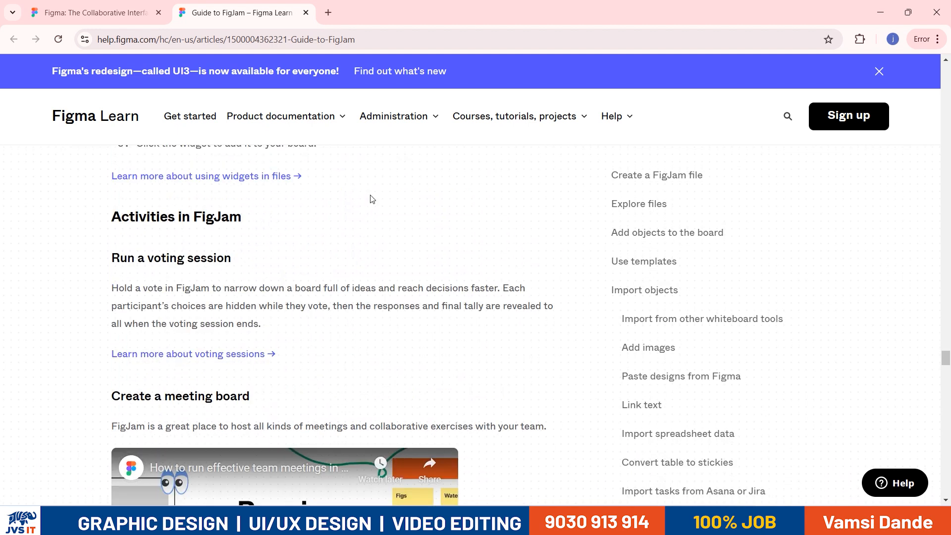
{"action": "scroll", "coordinate": [372, 199], "scroll_direction": "up", "scroll_amount": 20}
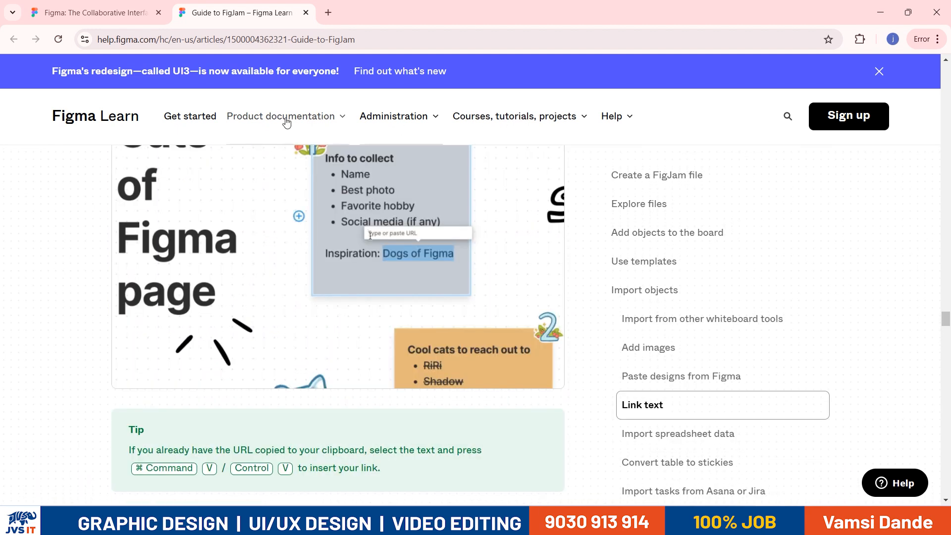
Return from the Figma homepage to the Google results and search for "figma pricing"
{"action": "left_click", "coordinate": [139, 15]}
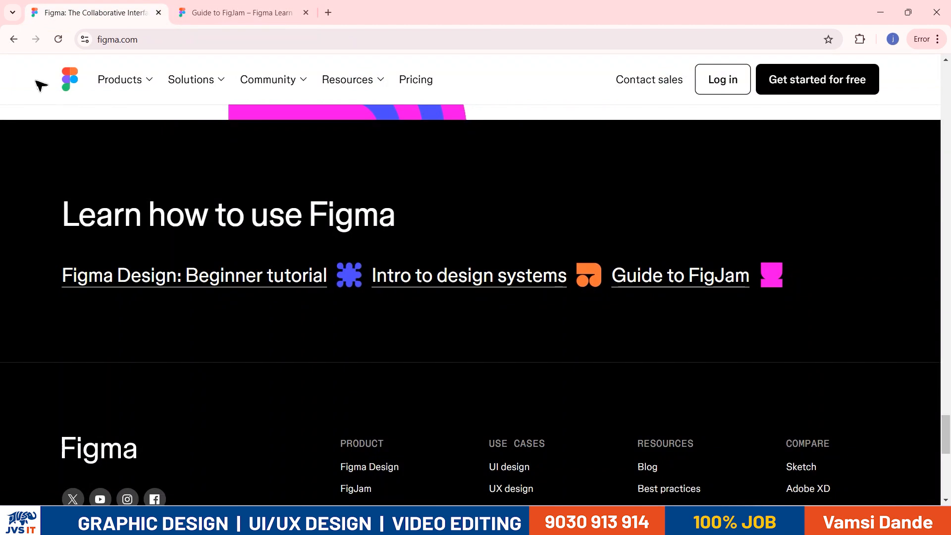
{"action": "left_click", "coordinate": [14, 39]}
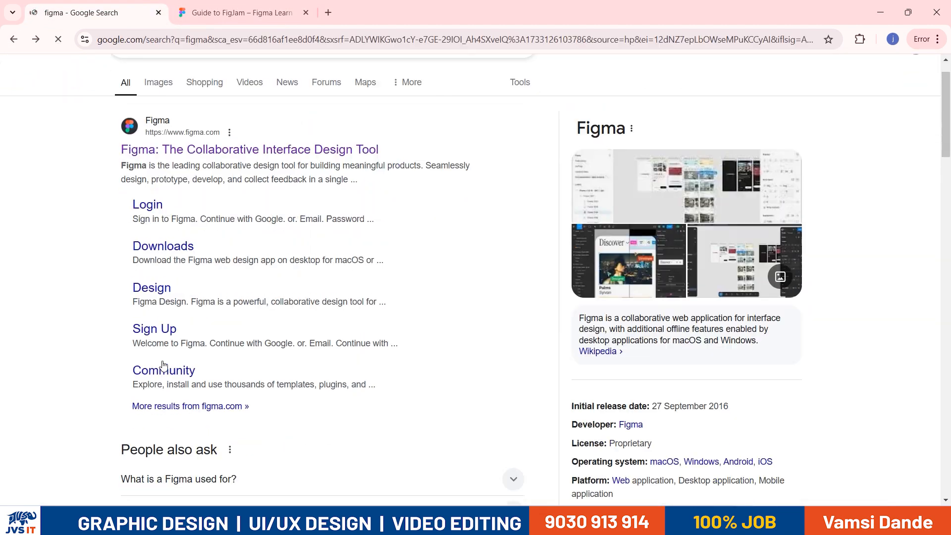
{"action": "left_click", "coordinate": [204, 92]}
{"action": "type", "text": "pricing"}
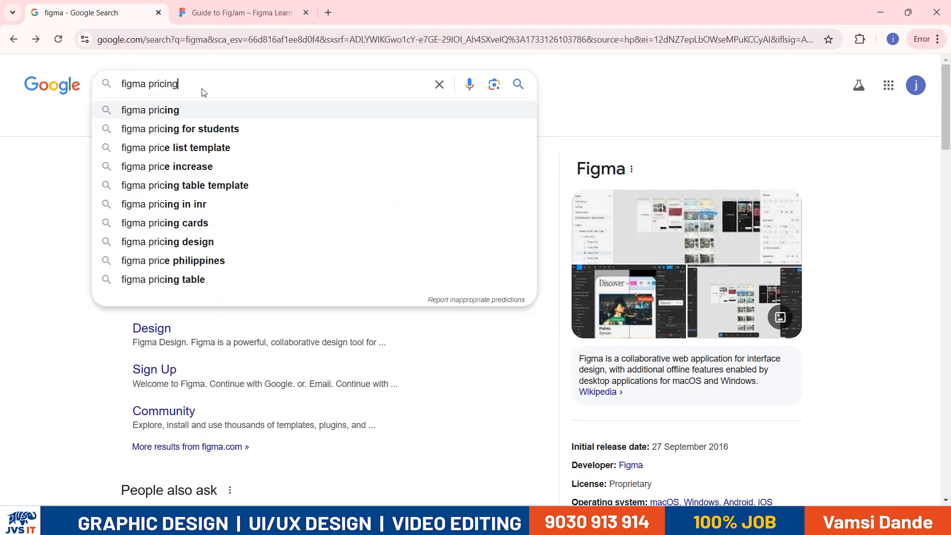
{"action": "key", "text": "Return"}
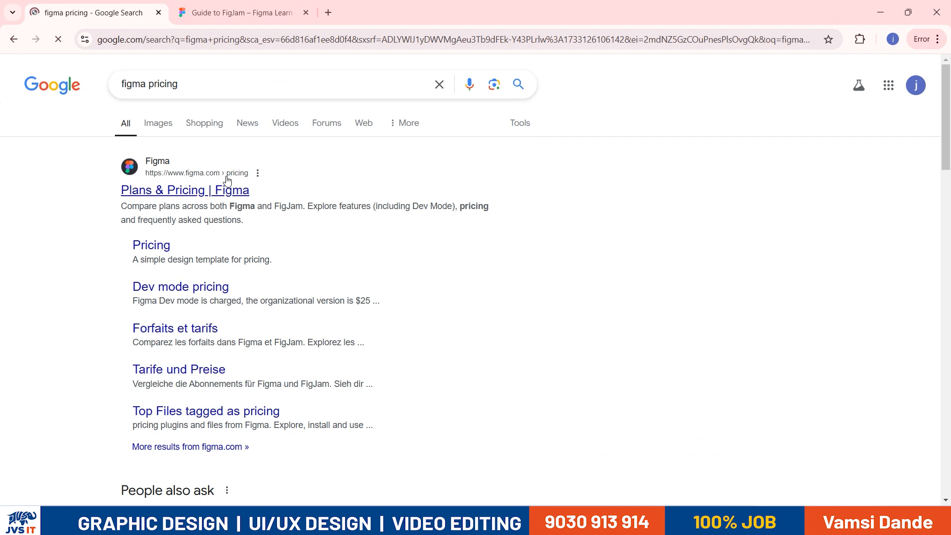
Close the Guide to FigJam and open Figma's Plans & Pricing page at the "Choose the right plan for your team" heading
{"action": "left_click", "coordinate": [257, 12]}
{"action": "key", "text": "ctrl+w"}
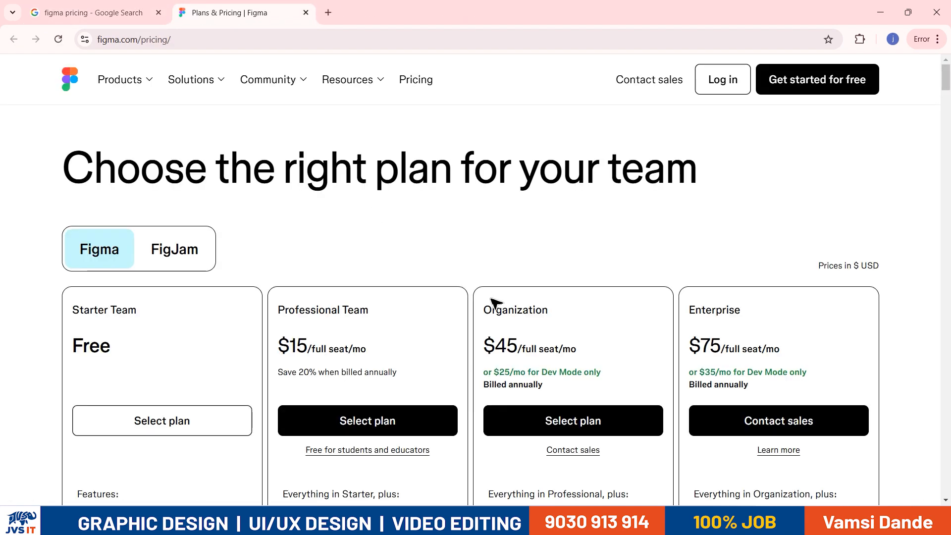
{"action": "left_click_drag", "start_coordinate": [196, 198], "coordinate": [552, 209]}
{"action": "left_click", "coordinate": [547, 231]}
Review the free Starter Team features, highlighting "Unlimited personal drafts", "Basic file inspection" and "Figma editor"
{"action": "scroll", "coordinate": [546, 233], "scroll_direction": "down", "scroll_amount": 1}
{"action": "scroll", "coordinate": [85, 249], "scroll_direction": "down", "scroll_amount": 1}
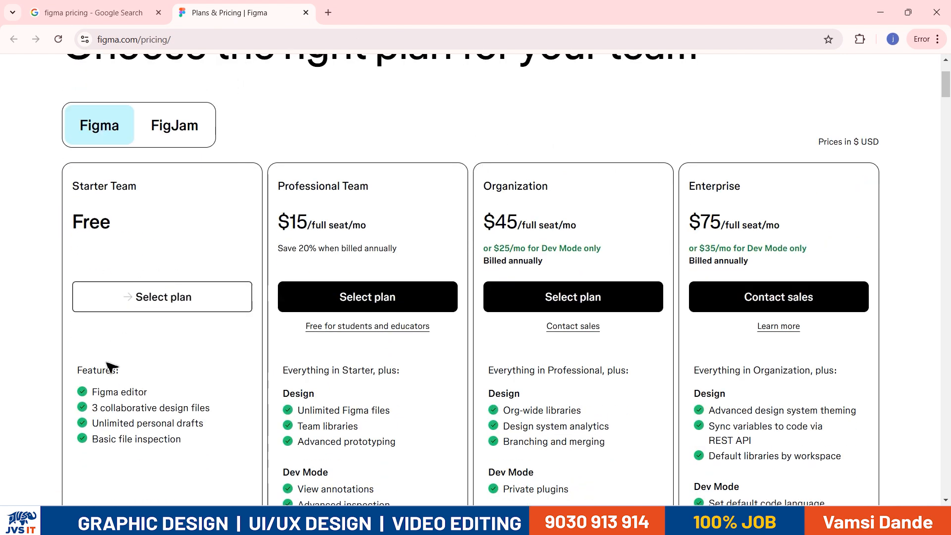
{"action": "left_click_drag", "start_coordinate": [127, 414], "coordinate": [210, 424]}
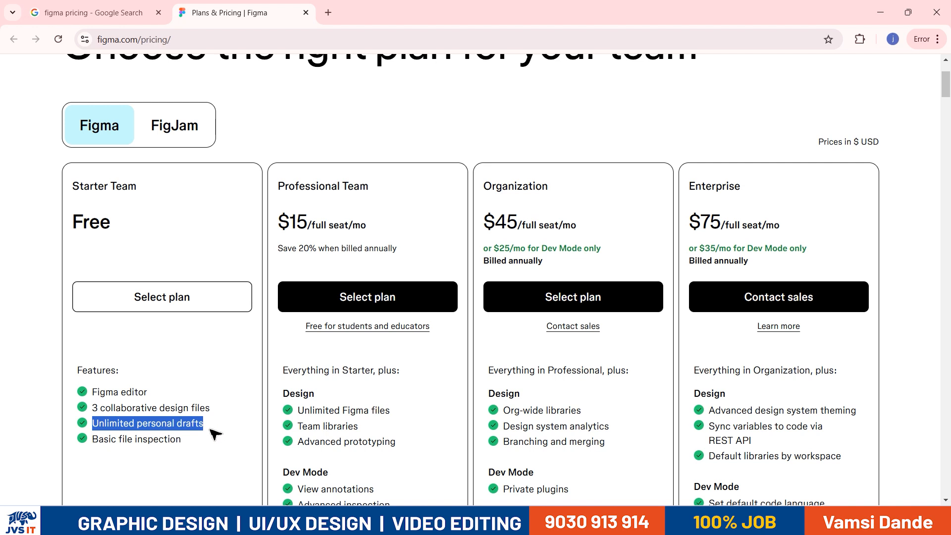
{"action": "left_click", "coordinate": [210, 429]}
{"action": "left_click_drag", "start_coordinate": [99, 439], "coordinate": [181, 440]}
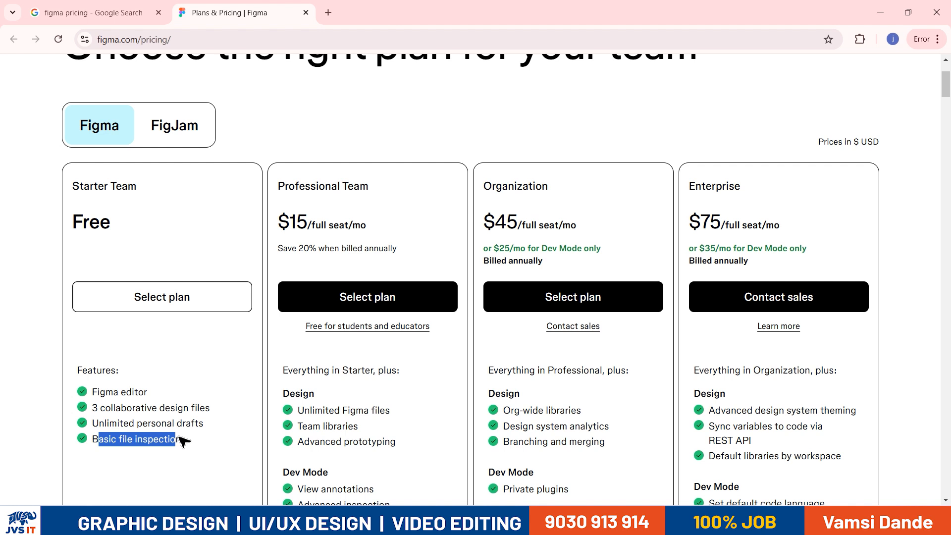
{"action": "left_click", "coordinate": [181, 440]}
{"action": "left_click_drag", "start_coordinate": [99, 392], "coordinate": [174, 400]}
{"action": "left_click", "coordinate": [183, 421]}
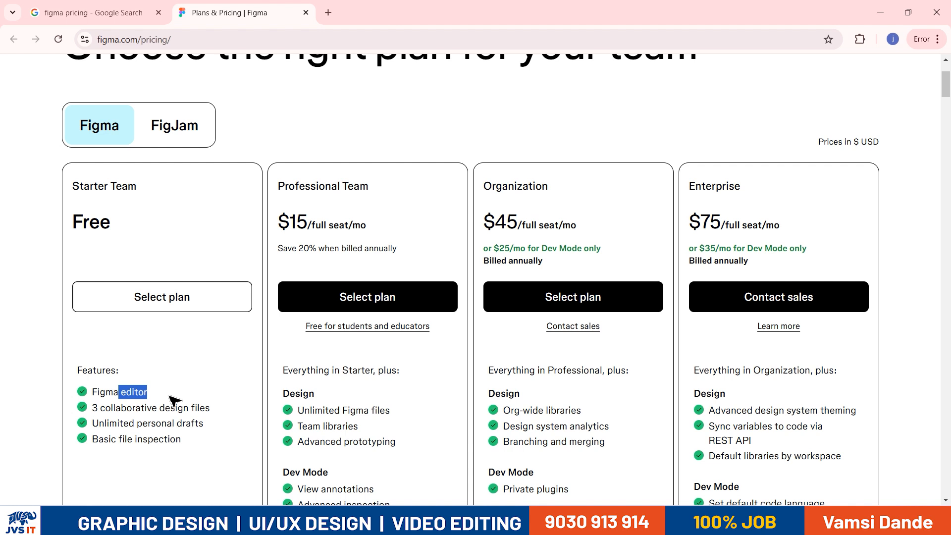
Review the Professional Team plan, highlighting "Dev Mode", "Unlimited Figma files" and "Team libraries", and check its price
{"action": "scroll", "coordinate": [173, 400], "scroll_direction": "down", "scroll_amount": 2}
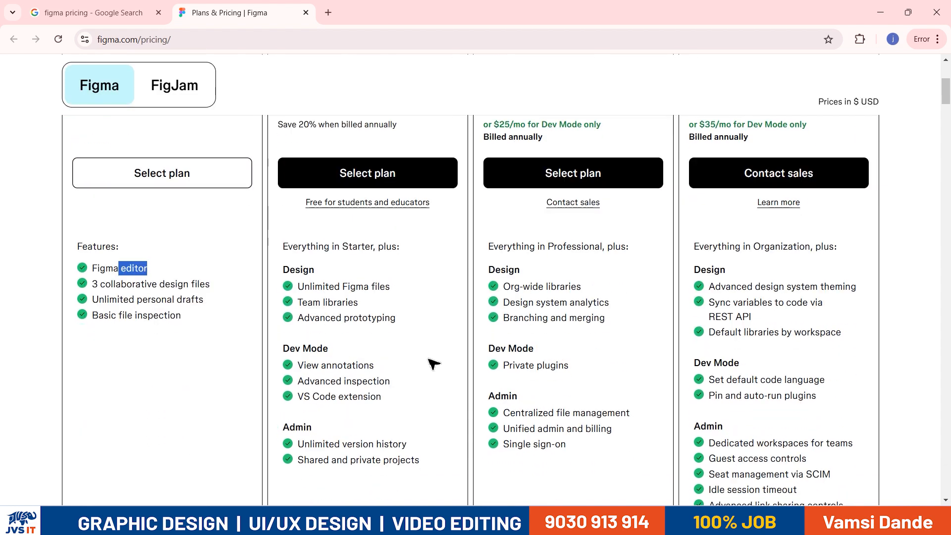
{"action": "left_click_drag", "start_coordinate": [280, 349], "coordinate": [344, 362]}
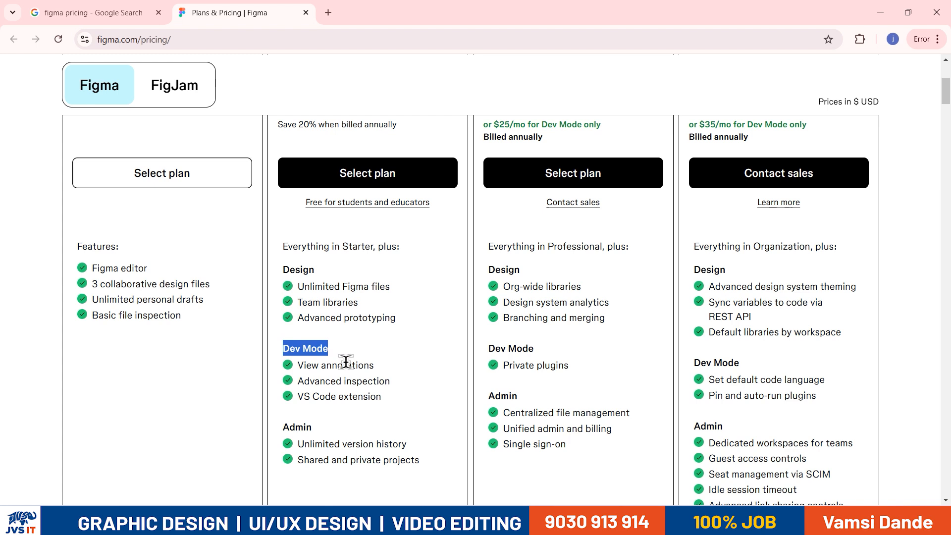
{"action": "left_click_drag", "start_coordinate": [299, 286], "coordinate": [391, 289]}
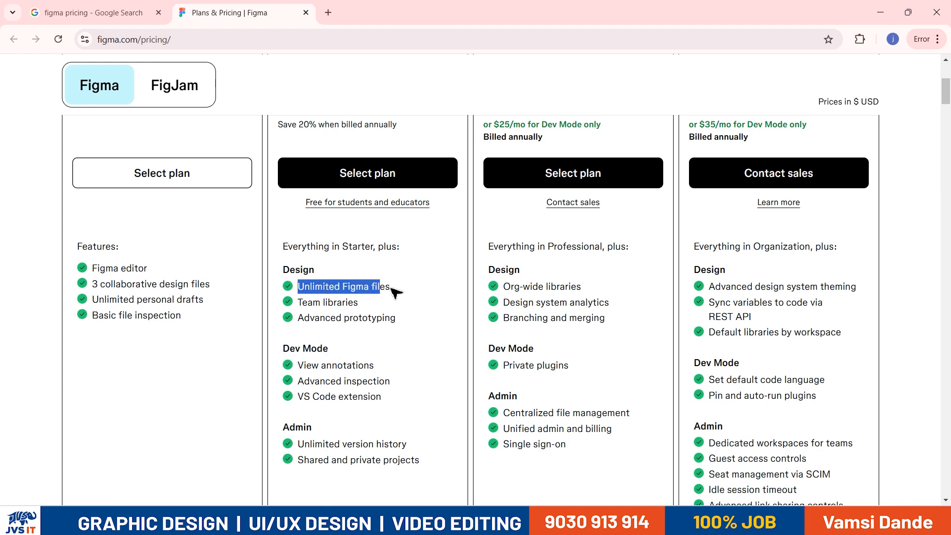
{"action": "left_click_drag", "start_coordinate": [303, 303], "coordinate": [388, 308]}
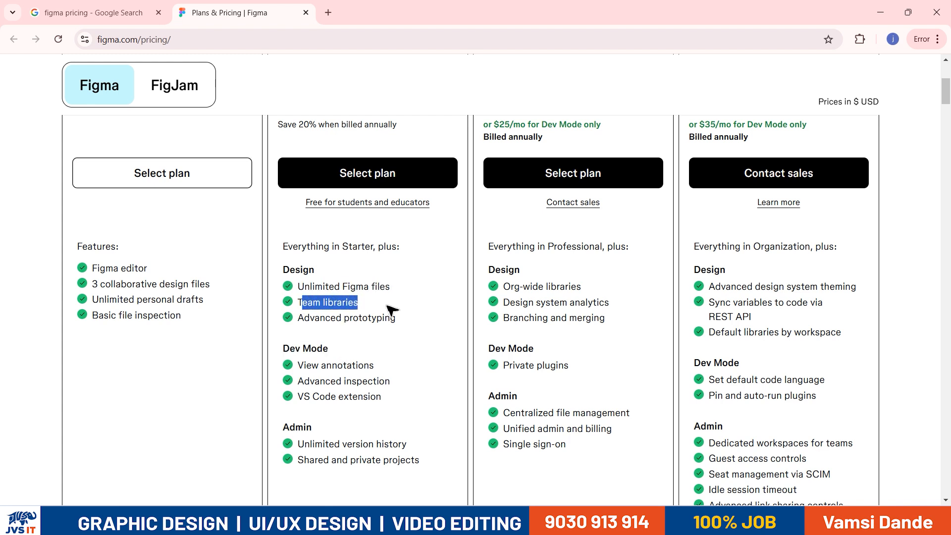
{"action": "scroll", "coordinate": [371, 258], "scroll_direction": "up", "scroll_amount": 5}
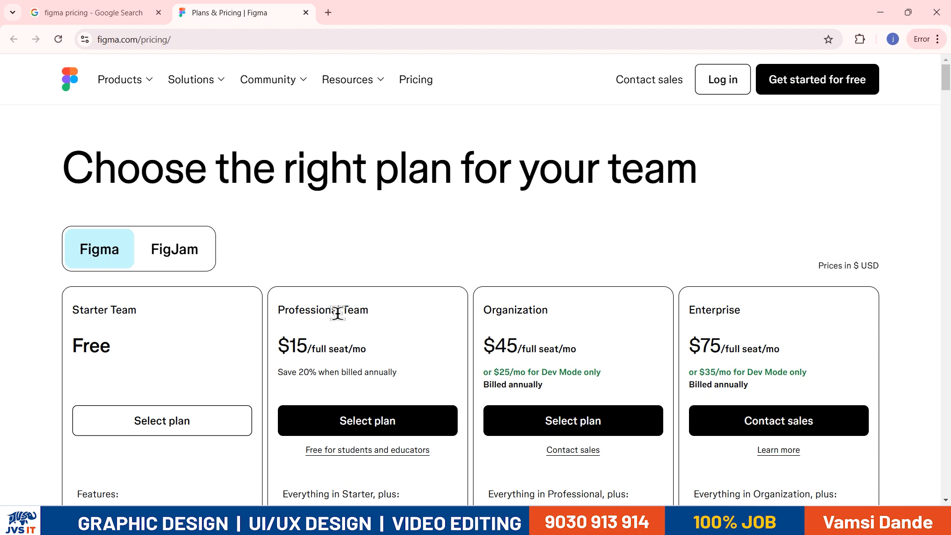
Examine the remaining Professional Team features, highlighting the advanced prototyping, VS Code extension, version history and shared and private projects entries
{"action": "scroll", "coordinate": [369, 327], "scroll_direction": "down", "scroll_amount": 4}
{"action": "scroll", "coordinate": [329, 281], "scroll_direction": "down", "scroll_amount": 3}
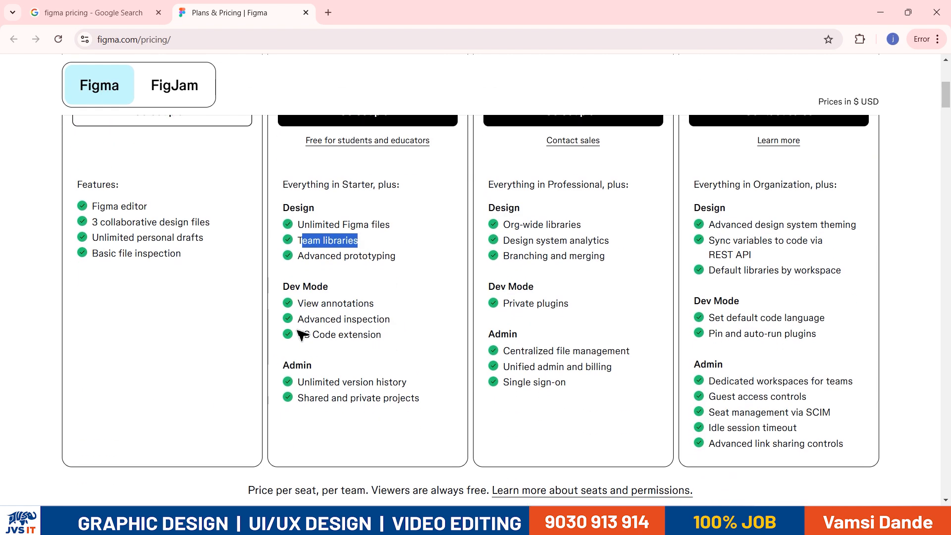
{"action": "left_click_drag", "start_coordinate": [317, 255], "coordinate": [431, 272]}
{"action": "left_click", "coordinate": [430, 272]}
{"action": "left_click_drag", "start_coordinate": [304, 334], "coordinate": [409, 333]}
{"action": "left_click", "coordinate": [409, 333]}
{"action": "left_click_drag", "start_coordinate": [309, 383], "coordinate": [430, 384]}
{"action": "left_click_drag", "start_coordinate": [297, 397], "coordinate": [307, 361]}
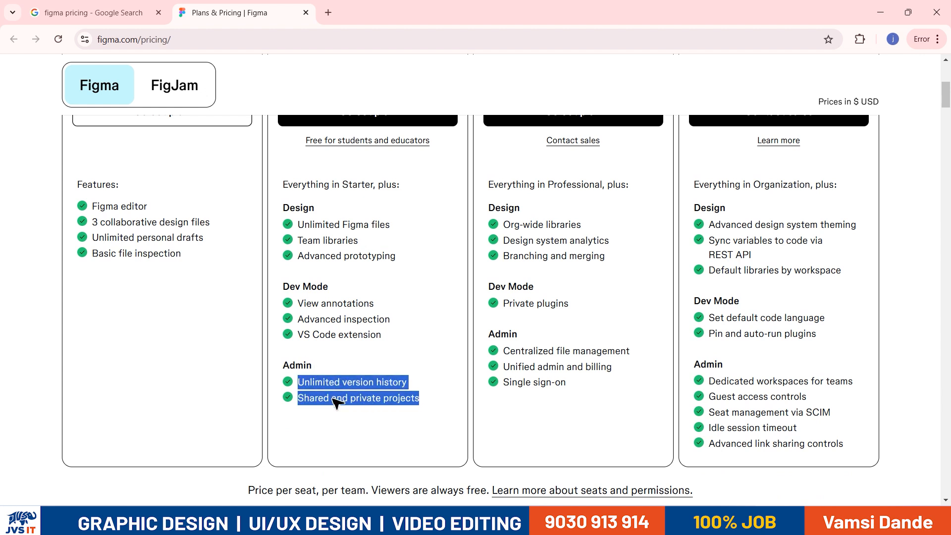
{"action": "left_click", "coordinate": [306, 405]}
{"action": "left_click_drag", "start_coordinate": [304, 405], "coordinate": [437, 401]}
Check the Organization plan's price and highlight its org-wide libraries, branching and merging, private plugins and single sign-on features
{"action": "scroll", "coordinate": [544, 282], "scroll_direction": "up", "scroll_amount": 3}
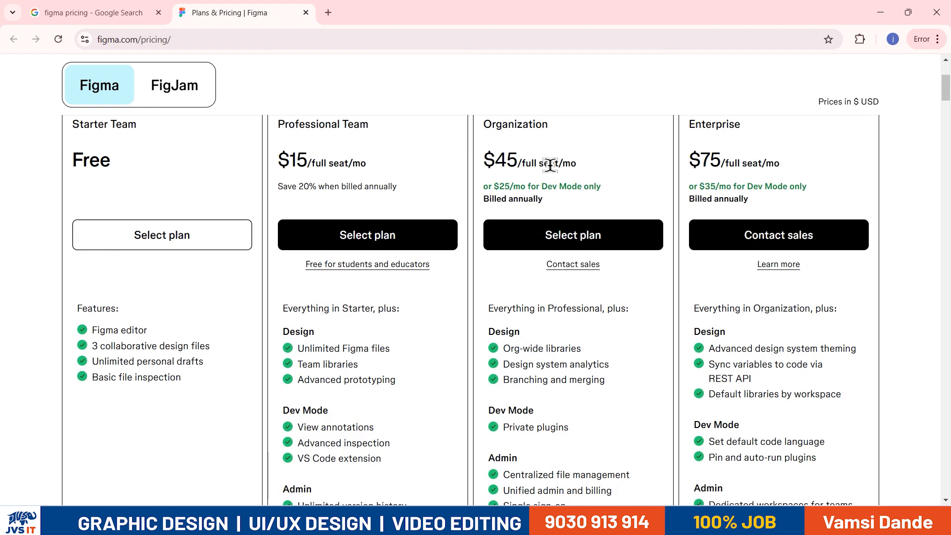
{"action": "scroll", "coordinate": [555, 324], "scroll_direction": "down", "scroll_amount": 3}
{"action": "left_click_drag", "start_coordinate": [516, 224], "coordinate": [594, 225]}
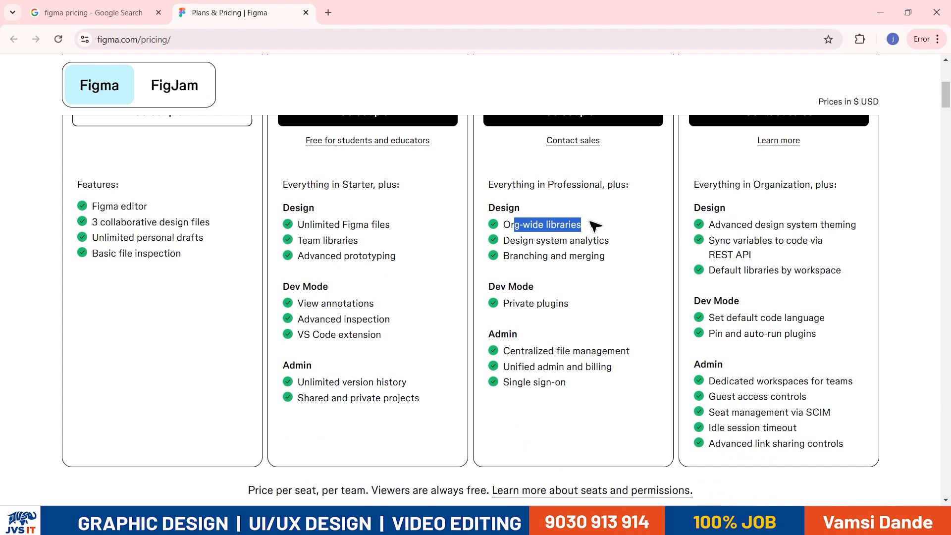
{"action": "left_click", "coordinate": [520, 238]}
{"action": "left_click_drag", "start_coordinate": [503, 241], "coordinate": [610, 258]}
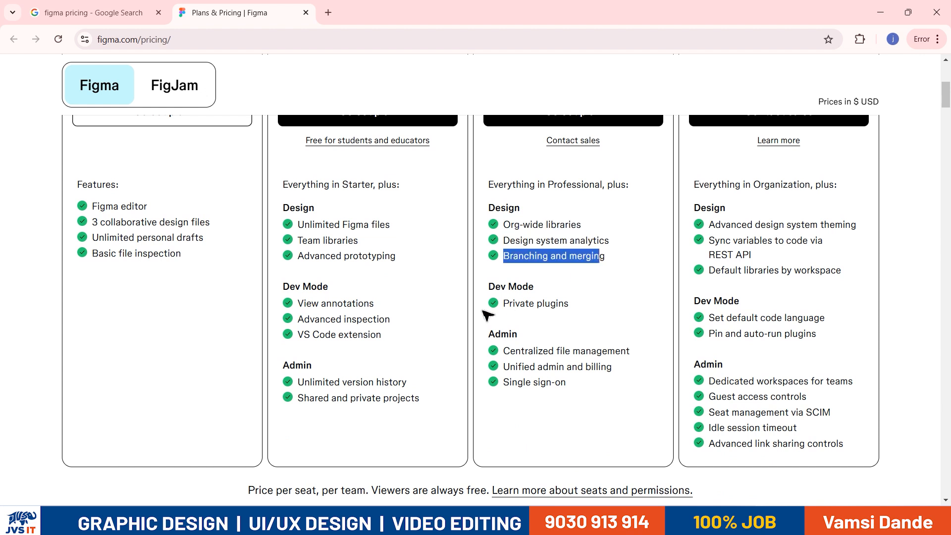
{"action": "left_click_drag", "start_coordinate": [509, 303], "coordinate": [569, 304]}
{"action": "left_click_drag", "start_coordinate": [512, 382], "coordinate": [567, 383]}
Compare the plan prices once more and select the free Starter Team plan
{"action": "scroll", "coordinate": [577, 357], "scroll_direction": "up", "scroll_amount": 3}
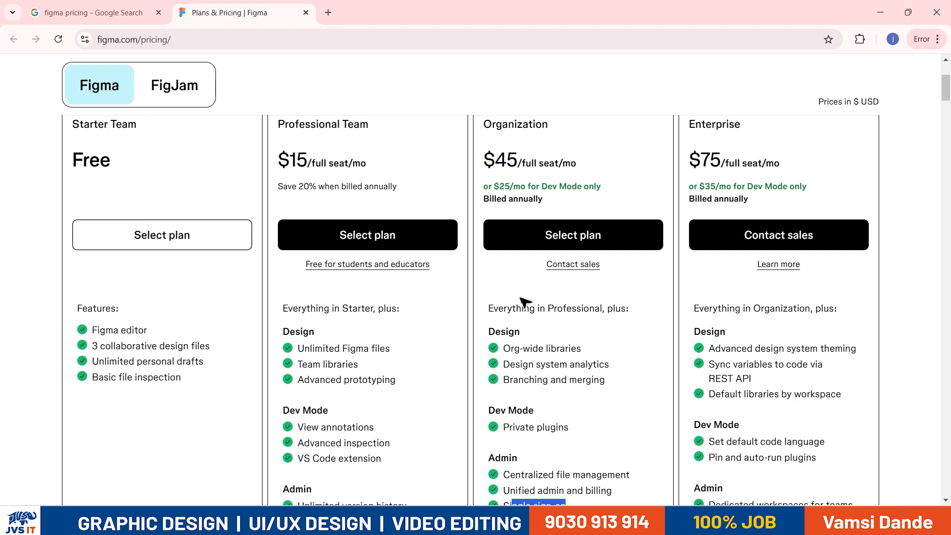
{"action": "scroll", "coordinate": [696, 351], "scroll_direction": "up", "scroll_amount": 3}
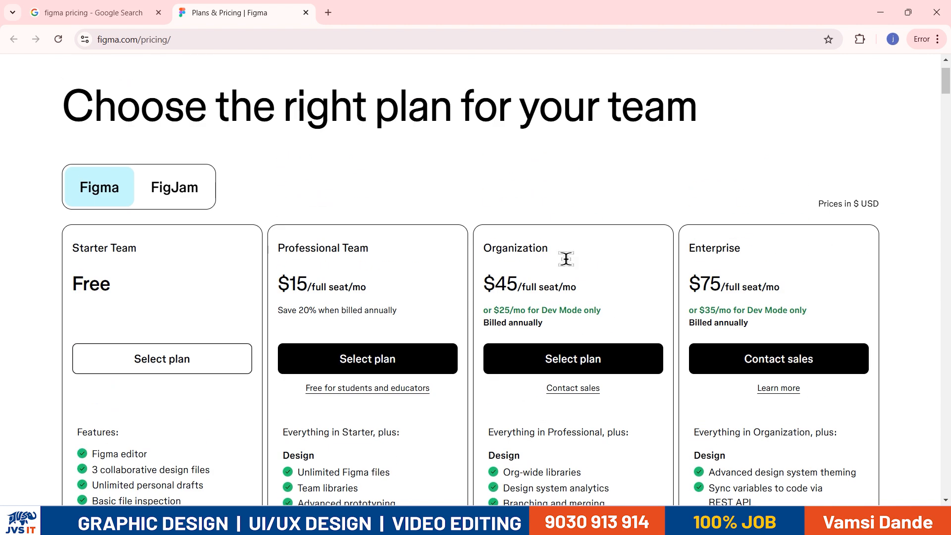
{"action": "scroll", "coordinate": [565, 259], "scroll_direction": "down", "scroll_amount": 3}
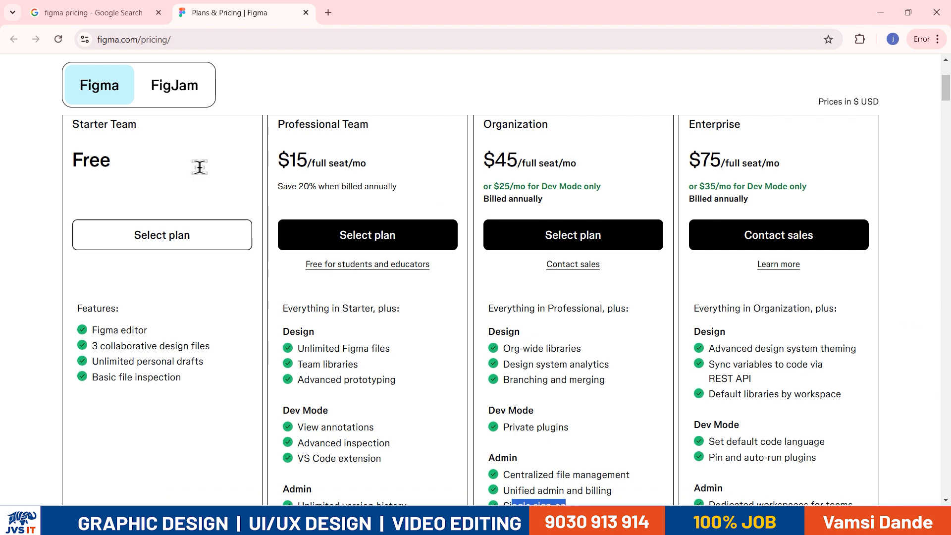
{"action": "left_click", "coordinate": [147, 244]}
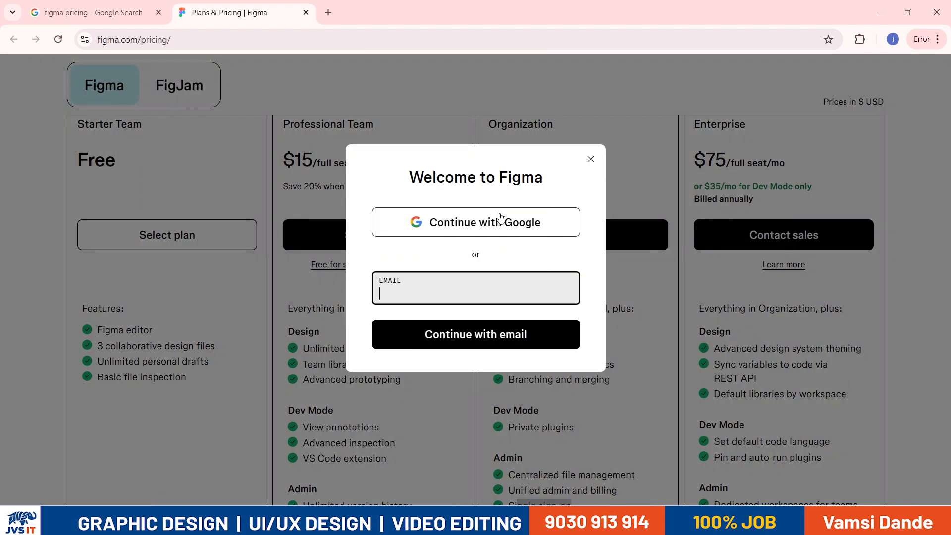
Dismiss the Figma sign-up dialog and switch to the Chrome window showing the signed-in account's recent files
{"action": "left_click", "coordinate": [590, 159]}
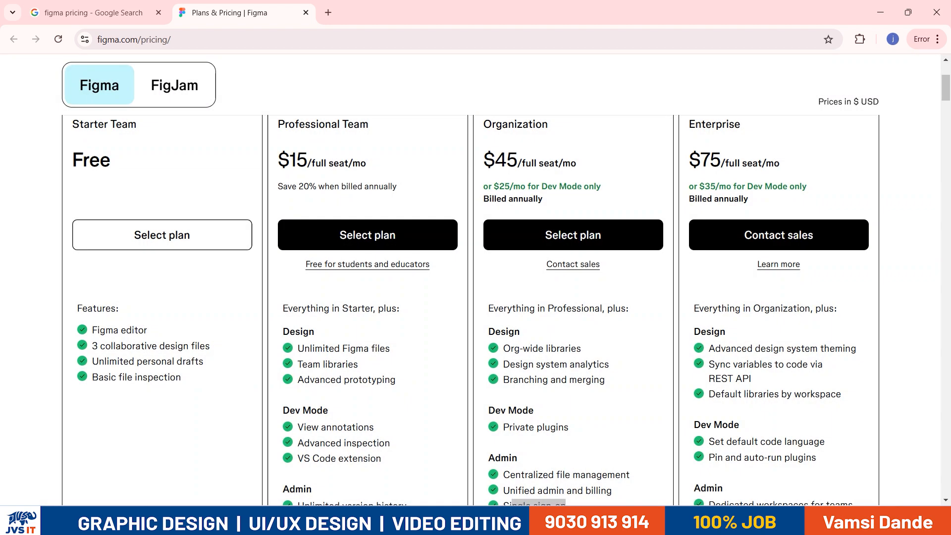
{"action": "key", "text": "super+d"}
{"action": "mouse_move", "coordinate": [558, 522]}
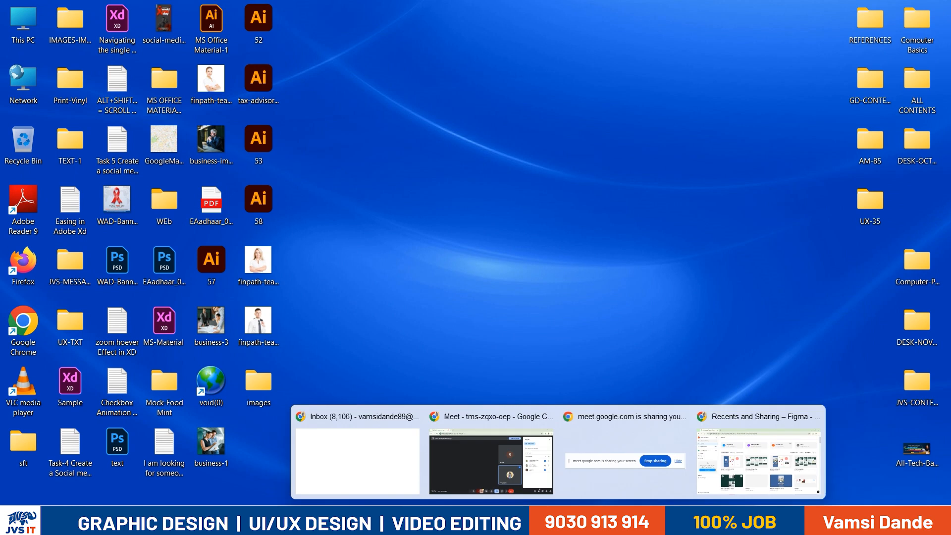
{"action": "left_click", "coordinate": [753, 468]}
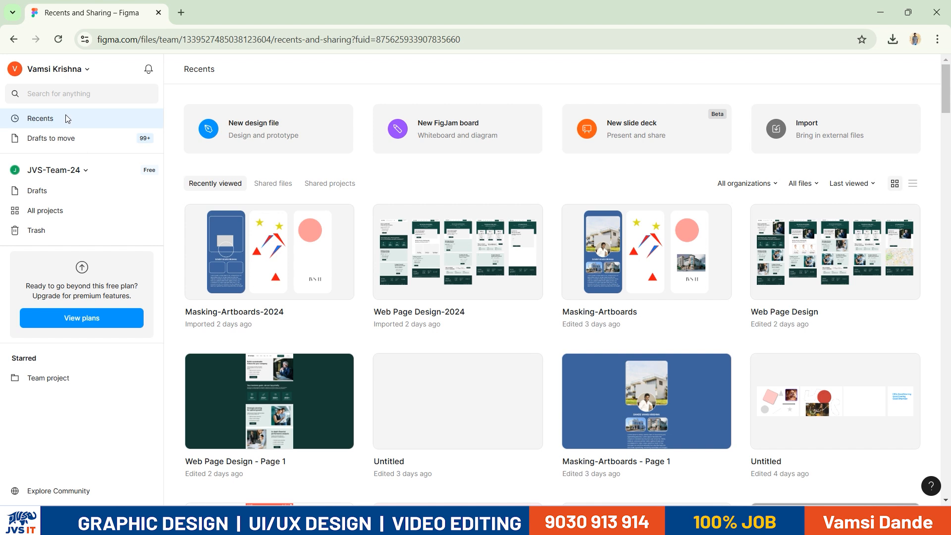
Create a new blank design file
{"action": "left_click", "coordinate": [242, 119]}
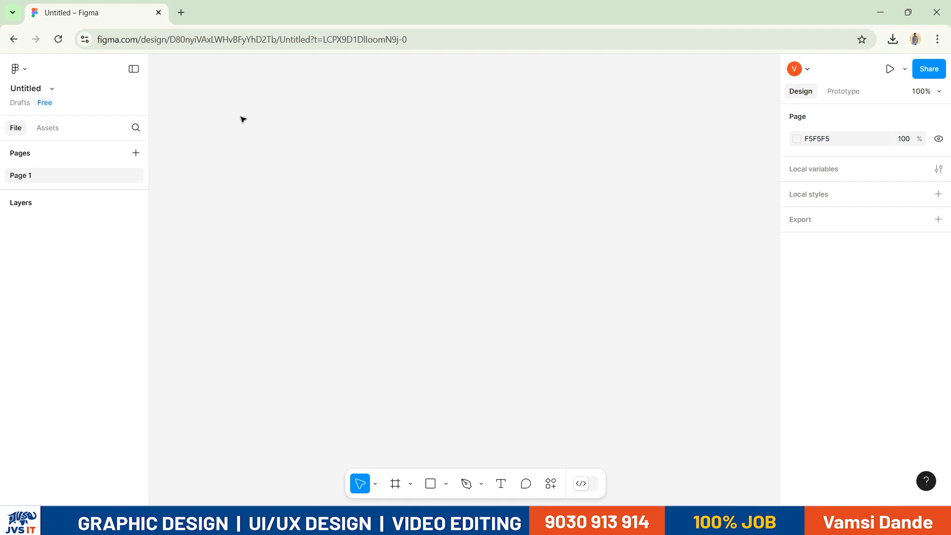
{"action": "left_click_drag", "start_coordinate": [211, 121], "coordinate": [648, 361]}
{"action": "left_click_drag", "start_coordinate": [190, 69], "coordinate": [746, 429]}
Add a frame to the empty canvas using the 1440 × 1024 Desktop preset
{"action": "left_click", "coordinate": [396, 485]}
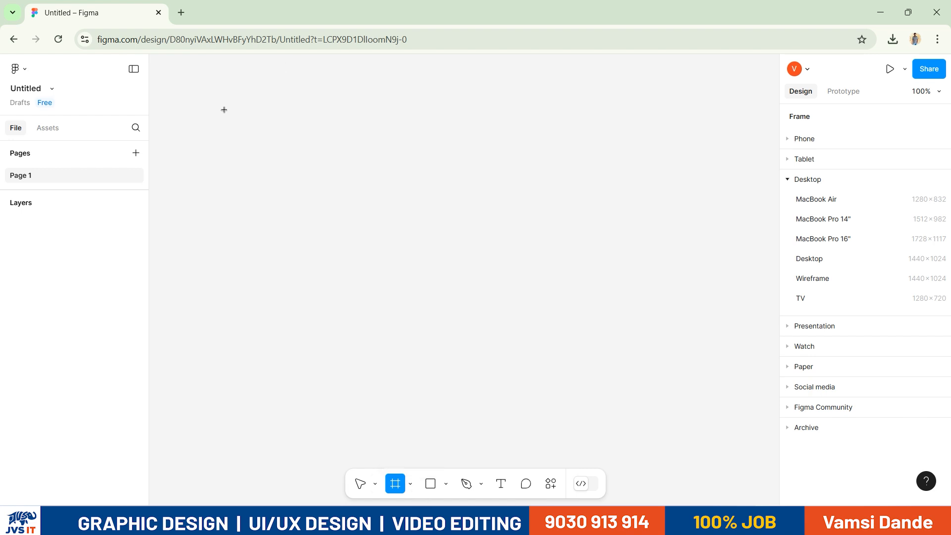
{"action": "left_click", "coordinate": [360, 483]}
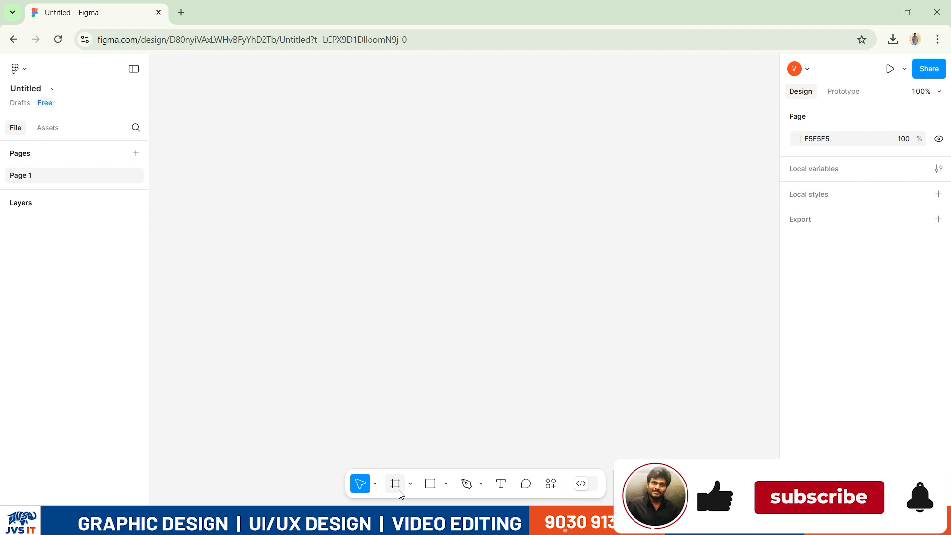
{"action": "left_click", "coordinate": [397, 490]}
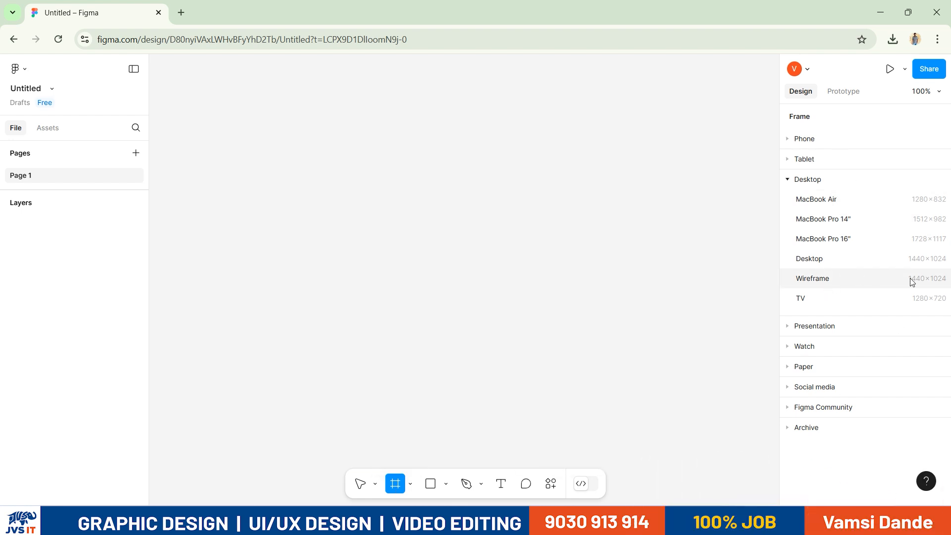
{"action": "left_click", "coordinate": [852, 268]}
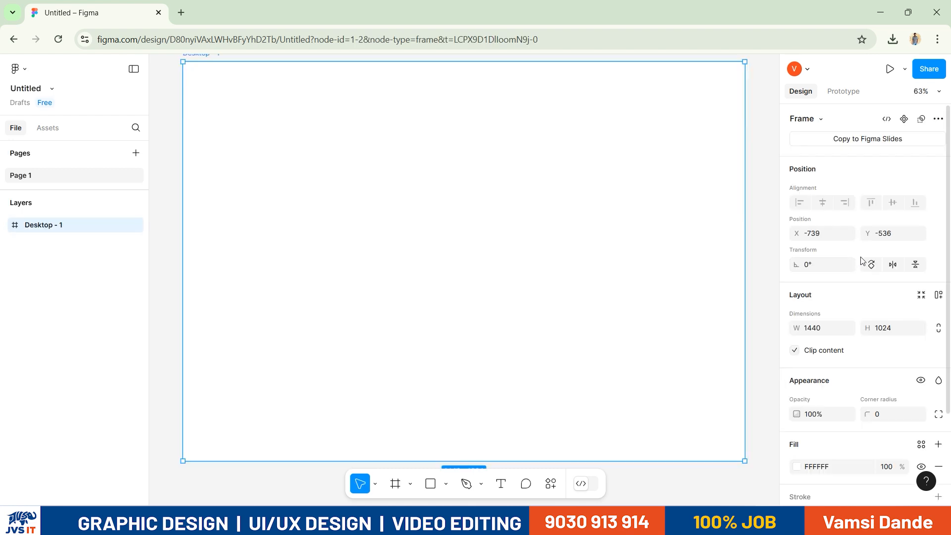
{"action": "scroll", "coordinate": [251, 269], "scroll_direction": "down", "scroll_amount": 2}
{"action": "scroll", "coordinate": [253, 269], "scroll_direction": "down", "scroll_amount": 2}
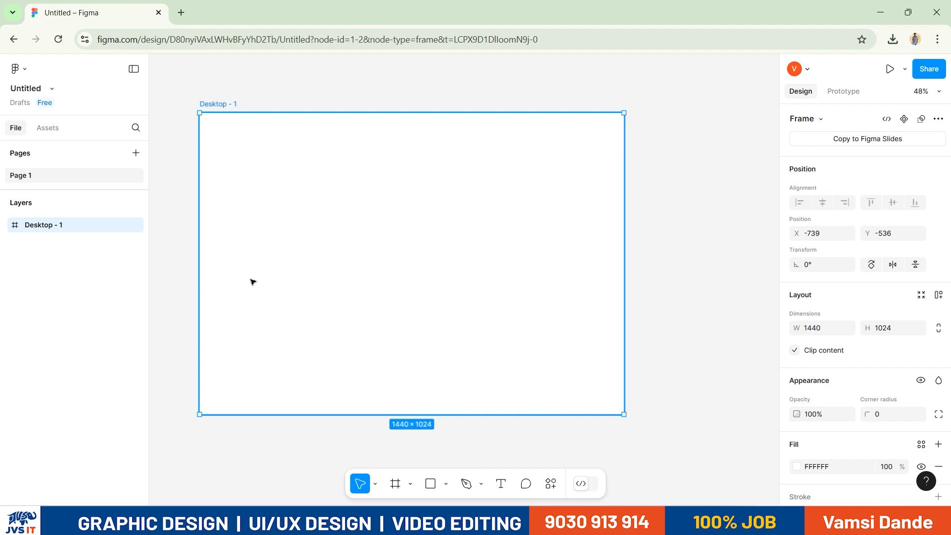
{"action": "left_click_drag", "start_coordinate": [364, 254], "coordinate": [384, 261]}
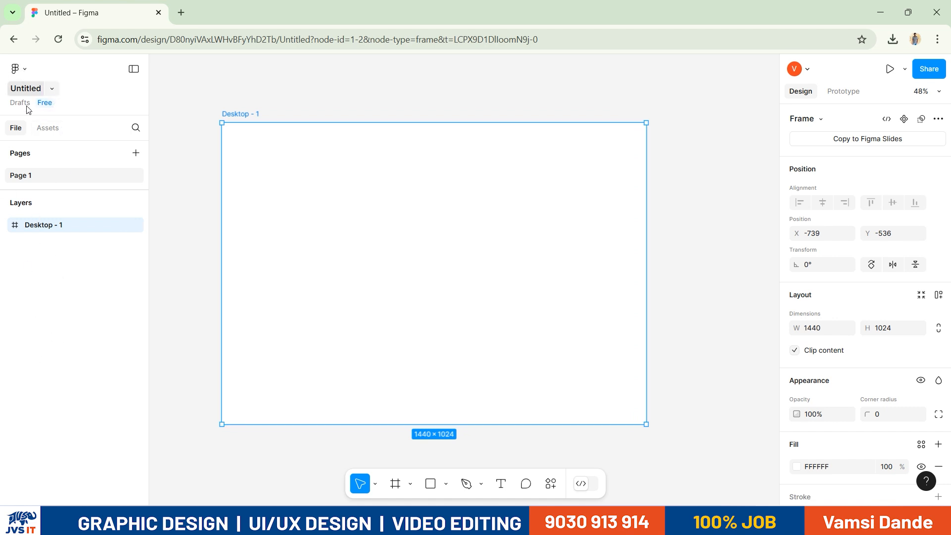
Insert a Button instance from the Buttons category of the Material 3 Design Kit library into the desktop frame
{"action": "left_click", "coordinate": [44, 136]}
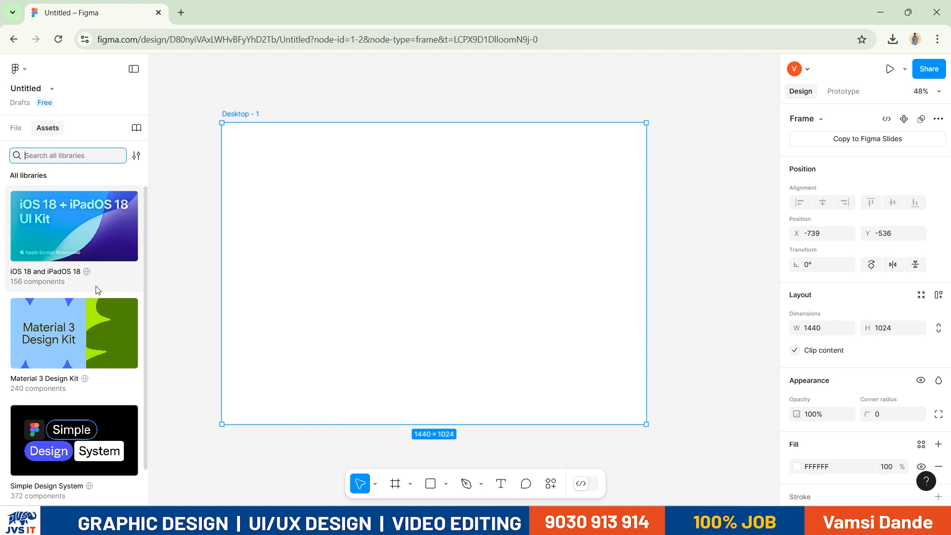
{"action": "scroll", "coordinate": [46, 333], "scroll_direction": "down", "scroll_amount": 1}
{"action": "left_click", "coordinate": [71, 328]}
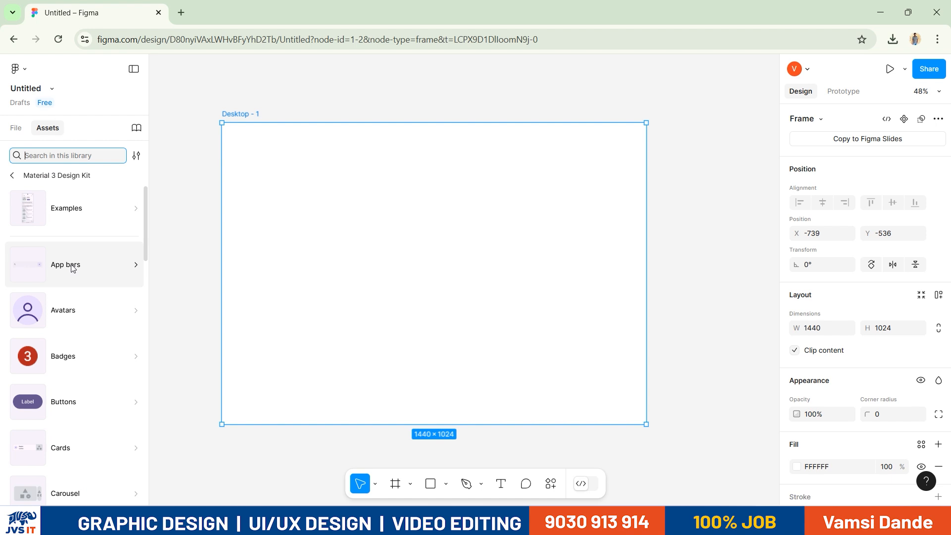
{"action": "scroll", "coordinate": [73, 268], "scroll_direction": "down", "scroll_amount": 2}
{"action": "scroll", "coordinate": [73, 349], "scroll_direction": "down", "scroll_amount": 2}
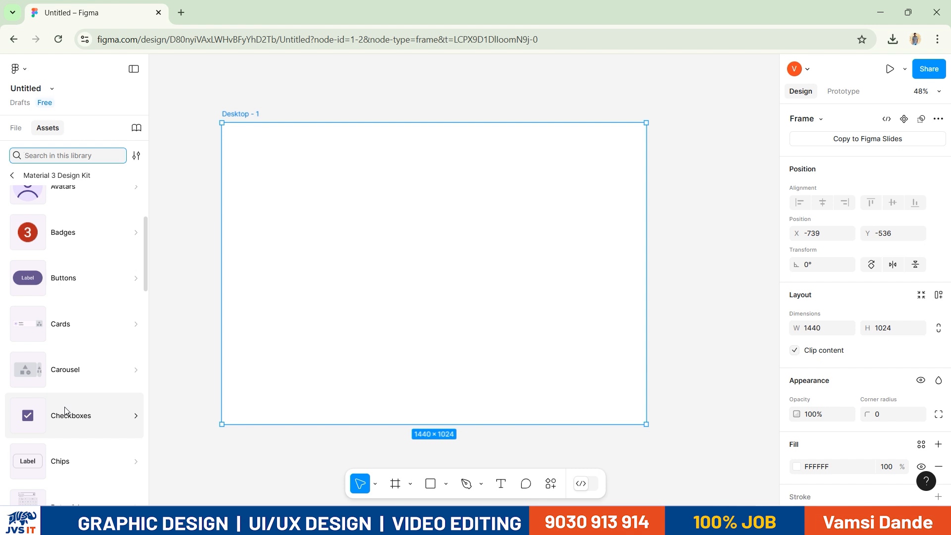
{"action": "left_click", "coordinate": [58, 278]}
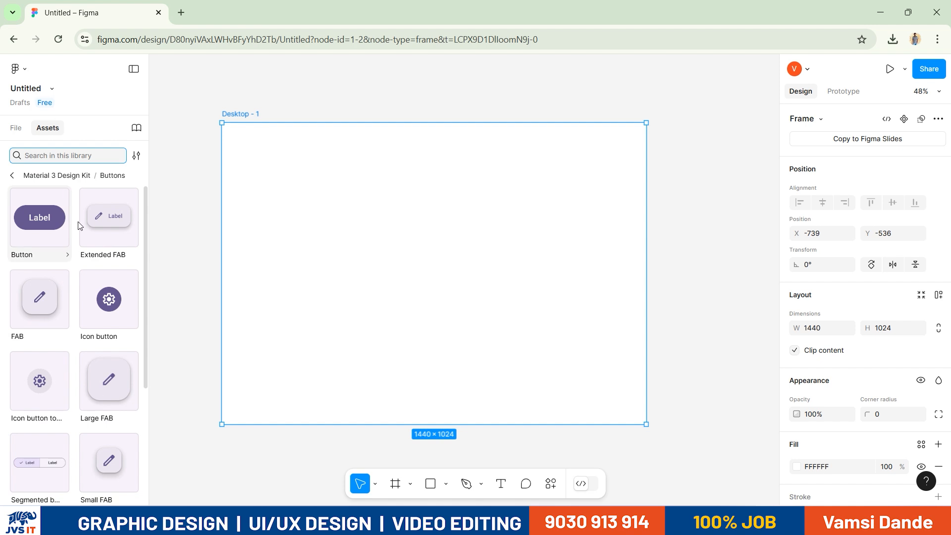
{"action": "scroll", "coordinate": [82, 412], "scroll_direction": "down", "scroll_amount": 4}
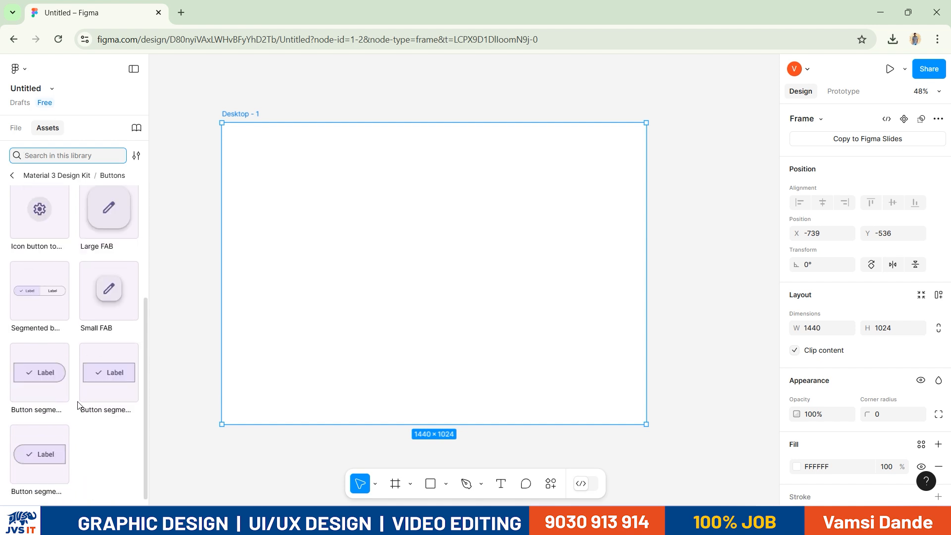
{"action": "scroll", "coordinate": [77, 391], "scroll_direction": "up", "scroll_amount": 5}
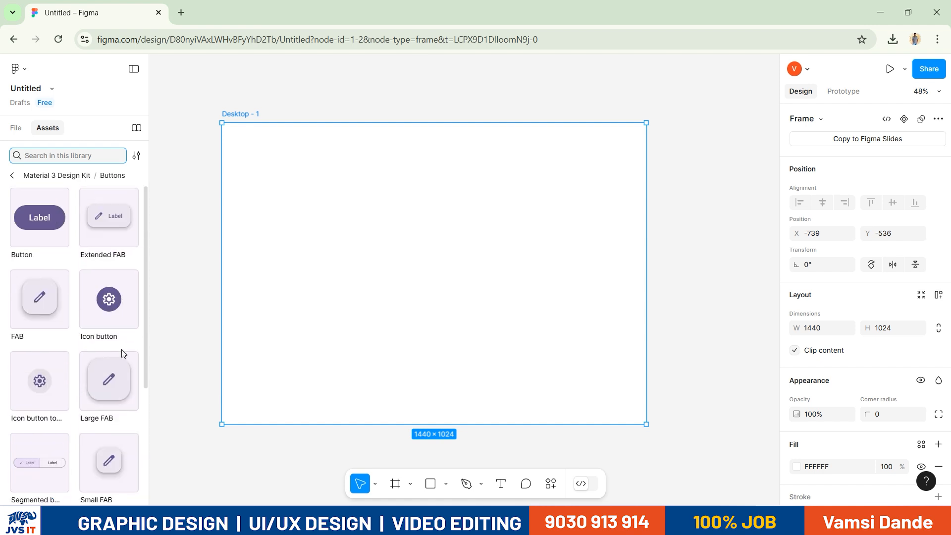
{"action": "left_click", "coordinate": [54, 227]}
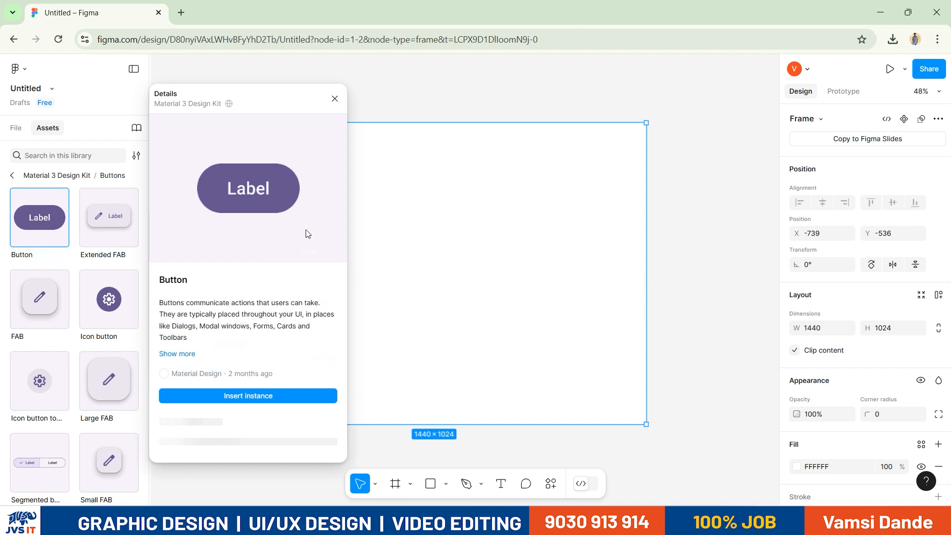
{"action": "scroll", "coordinate": [291, 379], "scroll_direction": "down", "scroll_amount": 2}
{"action": "left_click", "coordinate": [288, 390]}
Try enlarging the button instance to about 397 × 192 and undo the resize
{"action": "left_click_drag", "start_coordinate": [474, 286], "coordinate": [564, 325]}
{"action": "key", "text": "ctrl+z"}
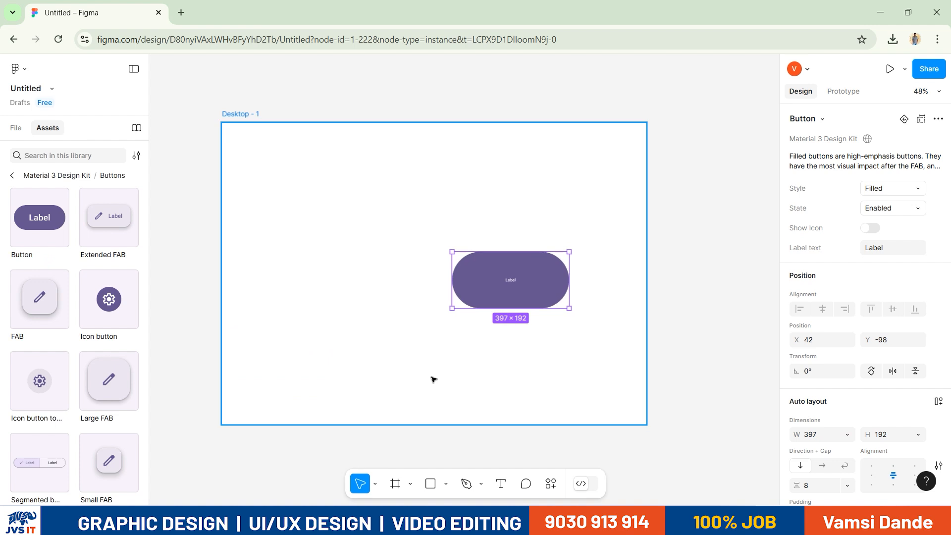
{"action": "key", "text": "ctrl+z"}
{"action": "key", "text": "c"}
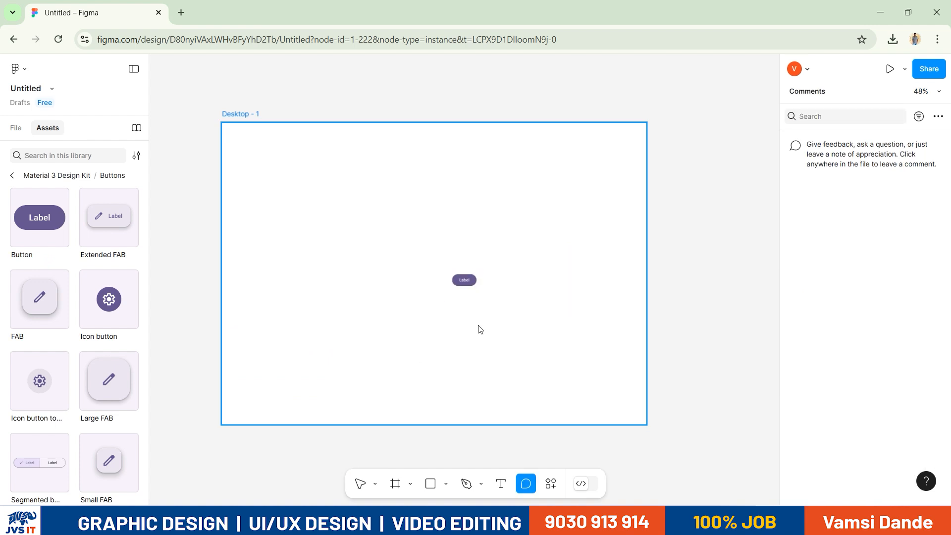
{"action": "left_click", "coordinate": [478, 325]}
{"action": "type", "text": "v"}
{"action": "key", "text": "BackSpace"}
{"action": "key", "text": "Escape"}
{"action": "key", "text": "v"}
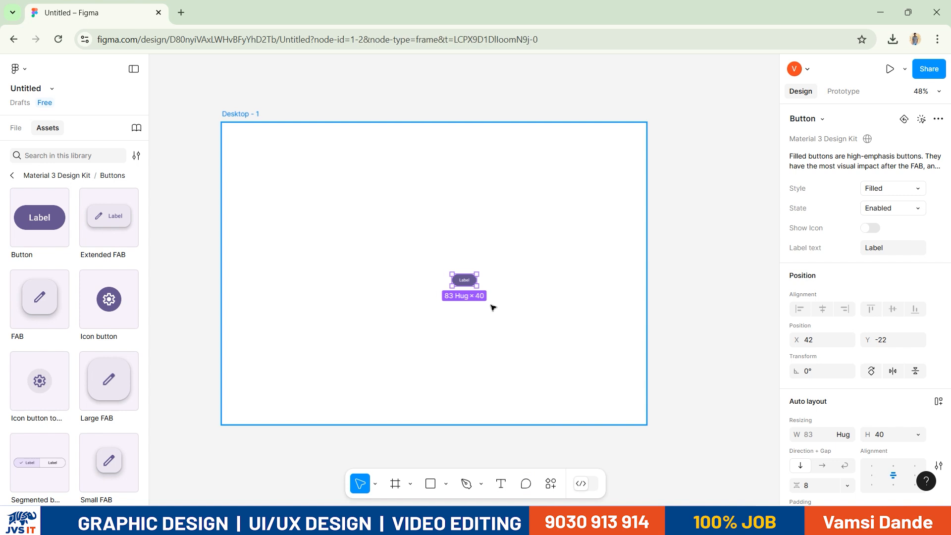
{"action": "left_click_drag", "start_coordinate": [492, 308], "coordinate": [416, 270]}
{"action": "key", "text": "ctrl+z"}
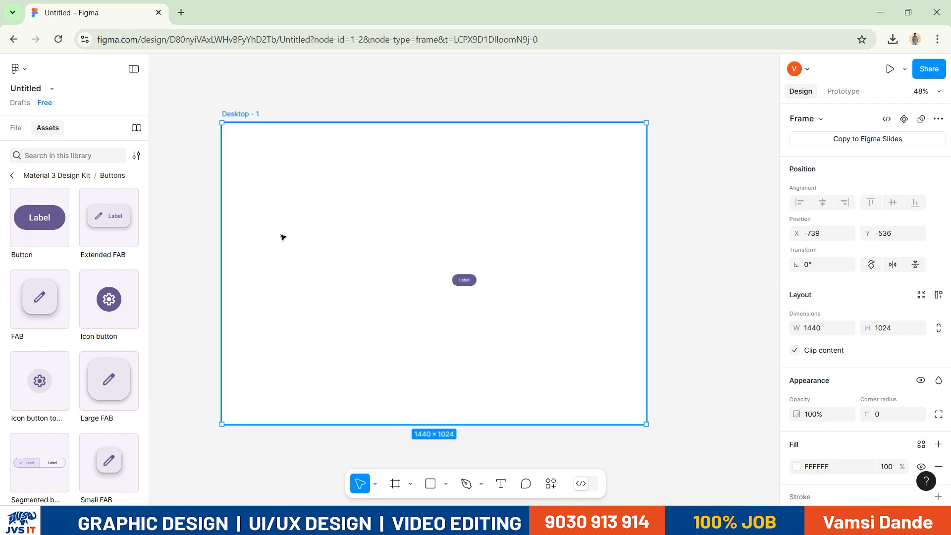
Insert an Avatar instance from the Simple Design System library's Avatars category and place it beside the button, to its lower left
{"action": "left_click", "coordinate": [12, 176]}
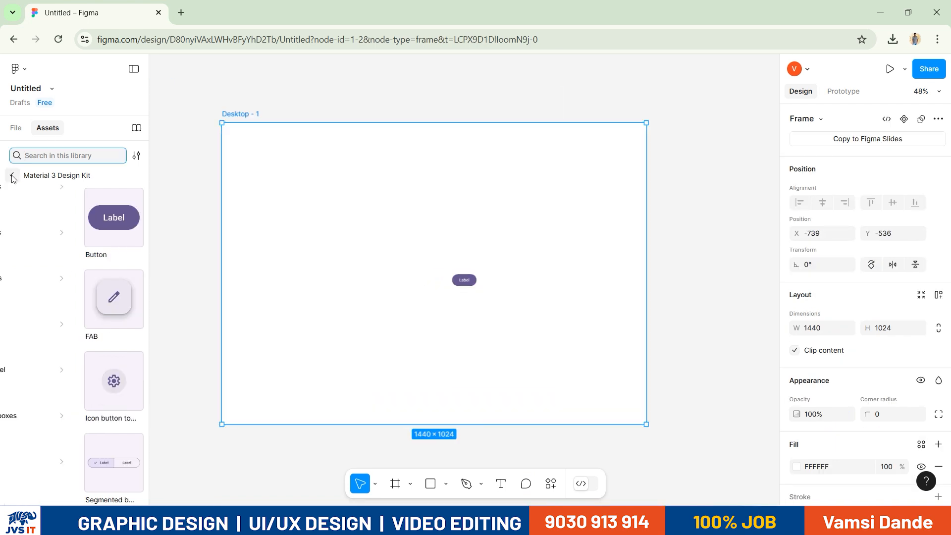
{"action": "left_click", "coordinate": [13, 176]}
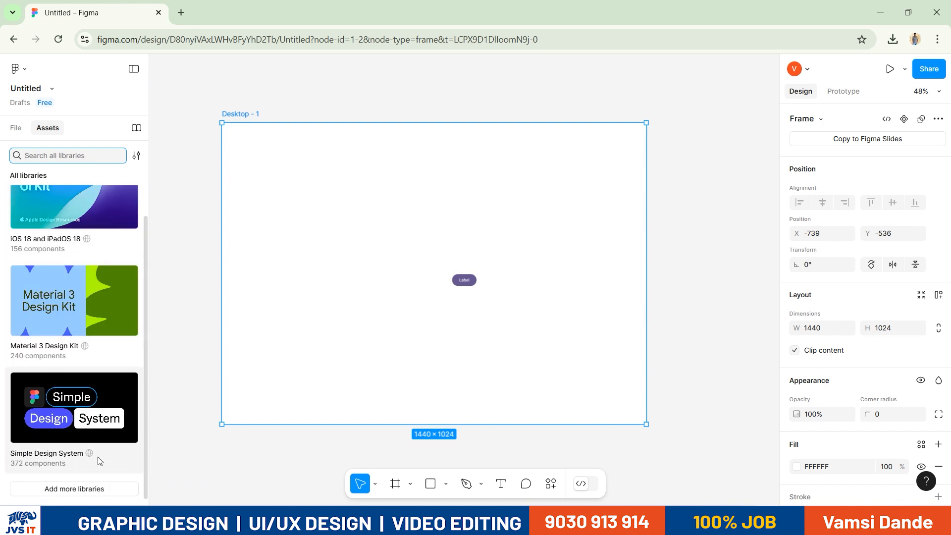
{"action": "left_click", "coordinate": [67, 453]}
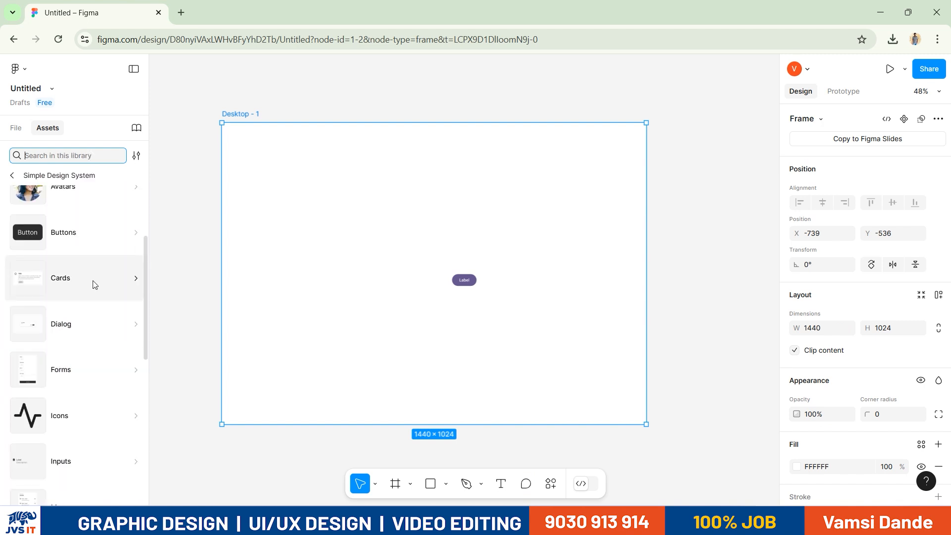
{"action": "scroll", "coordinate": [94, 327], "scroll_direction": "down", "scroll_amount": 6}
{"action": "scroll", "coordinate": [99, 331], "scroll_direction": "up", "scroll_amount": 6}
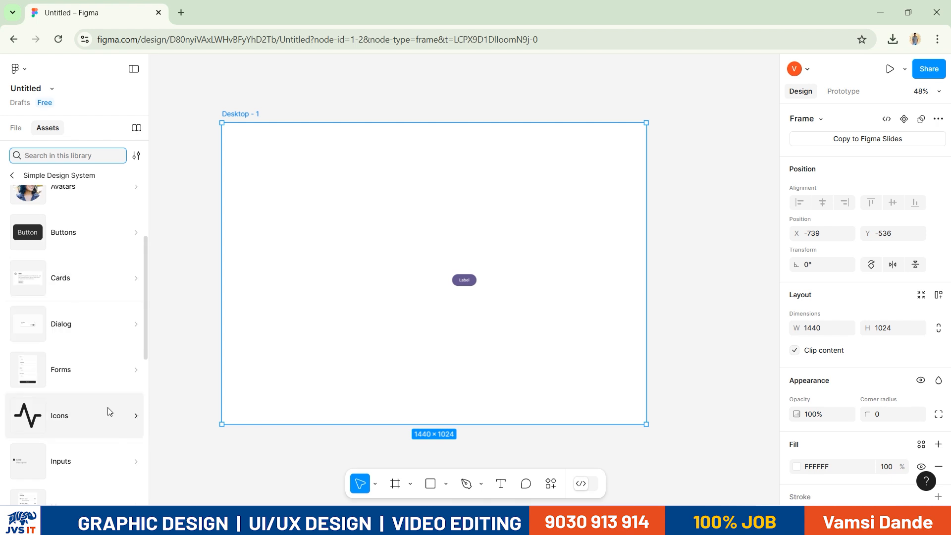
{"action": "scroll", "coordinate": [72, 322], "scroll_direction": "up", "scroll_amount": 3}
{"action": "left_click", "coordinate": [72, 317]}
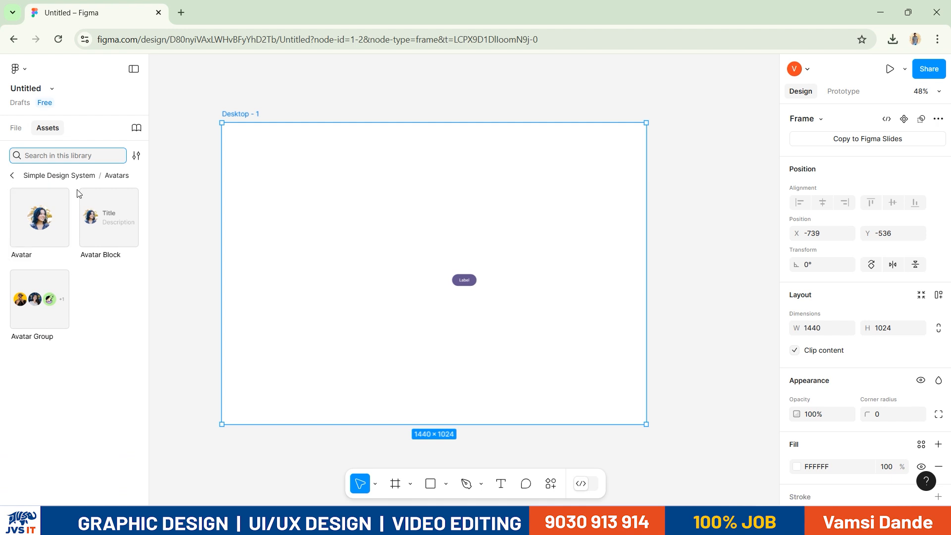
{"action": "left_click", "coordinate": [39, 218]}
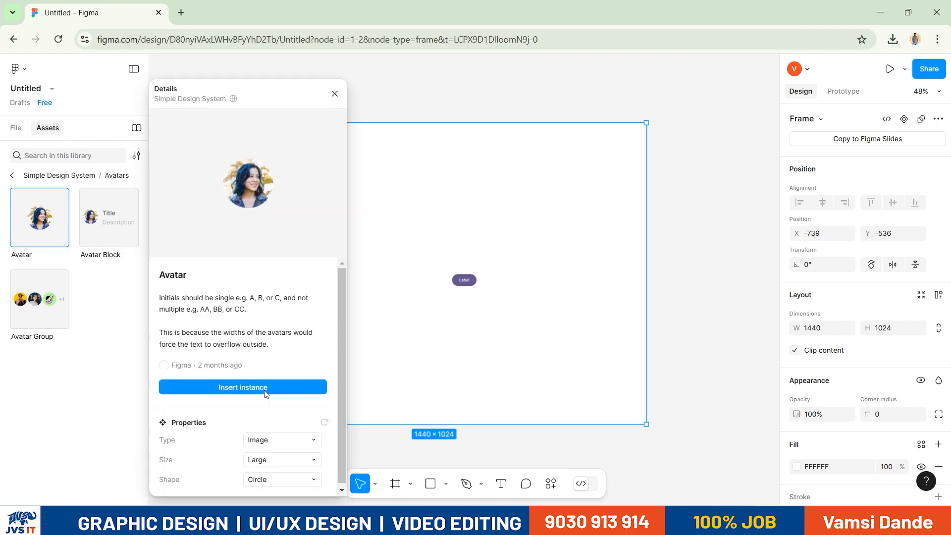
{"action": "left_click", "coordinate": [266, 392]}
{"action": "left_click_drag", "start_coordinate": [465, 285], "coordinate": [324, 288]}
{"action": "left_click", "coordinate": [325, 288]}
Insert a second Avatar instance and move it off the button to its upper right, at about X 155, Y -84
{"action": "left_click", "coordinate": [40, 218]}
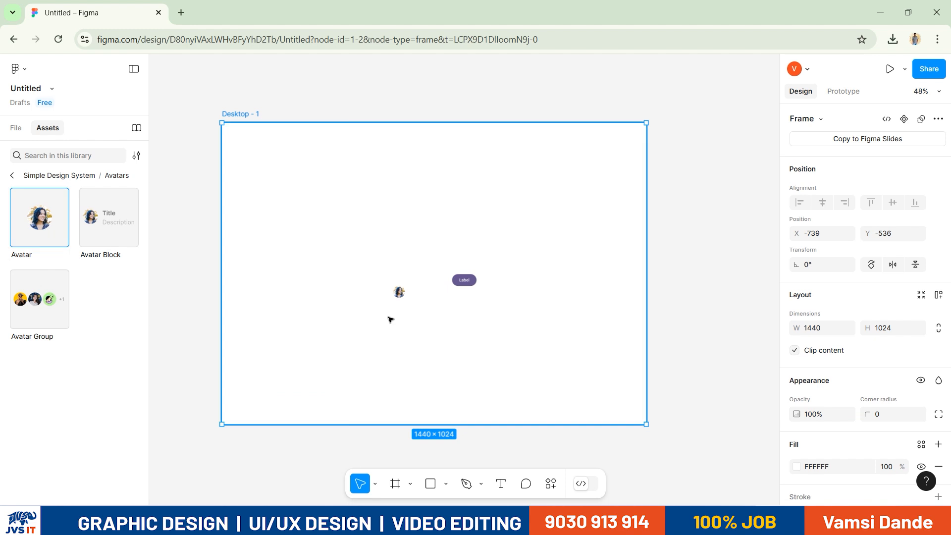
{"action": "left_click", "coordinate": [290, 382]}
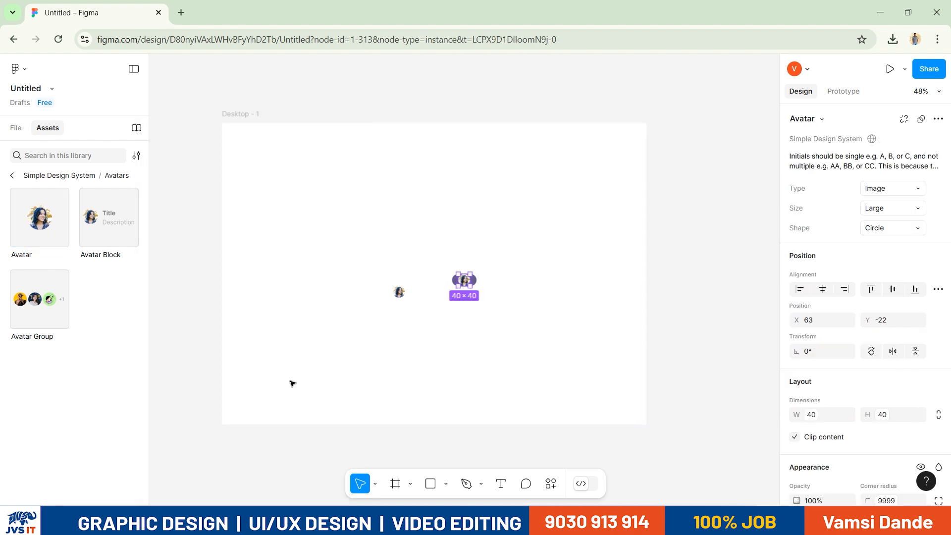
{"action": "scroll", "coordinate": [471, 285], "scroll_direction": "up", "scroll_amount": 5}
{"action": "scroll", "coordinate": [472, 284], "scroll_direction": "up", "scroll_amount": 10}
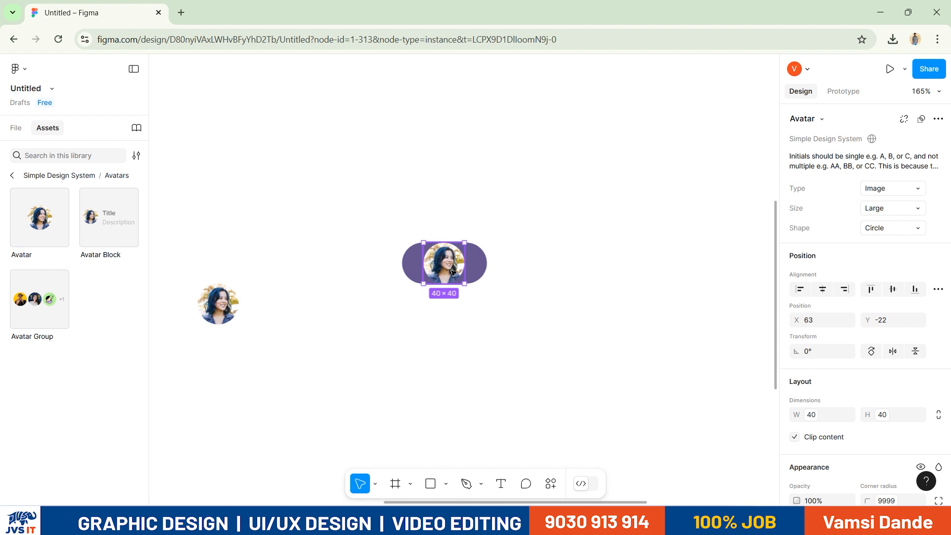
{"action": "left_click_drag", "start_coordinate": [444, 263], "coordinate": [539, 200]}
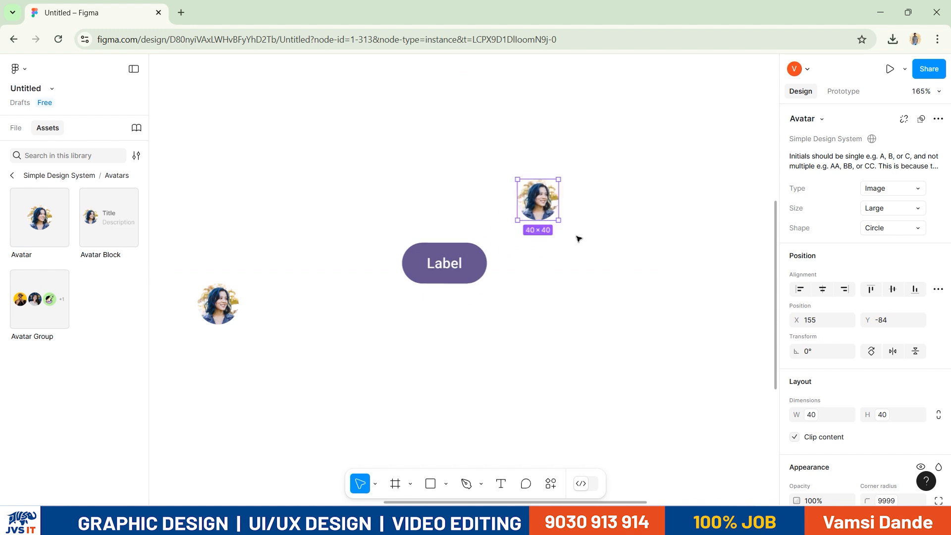
Browse the Simple Design System library's component categories and examine its Pagination and Menu components
{"action": "left_click", "coordinate": [12, 176]}
{"action": "scroll", "coordinate": [74, 297], "scroll_direction": "down", "scroll_amount": 8}
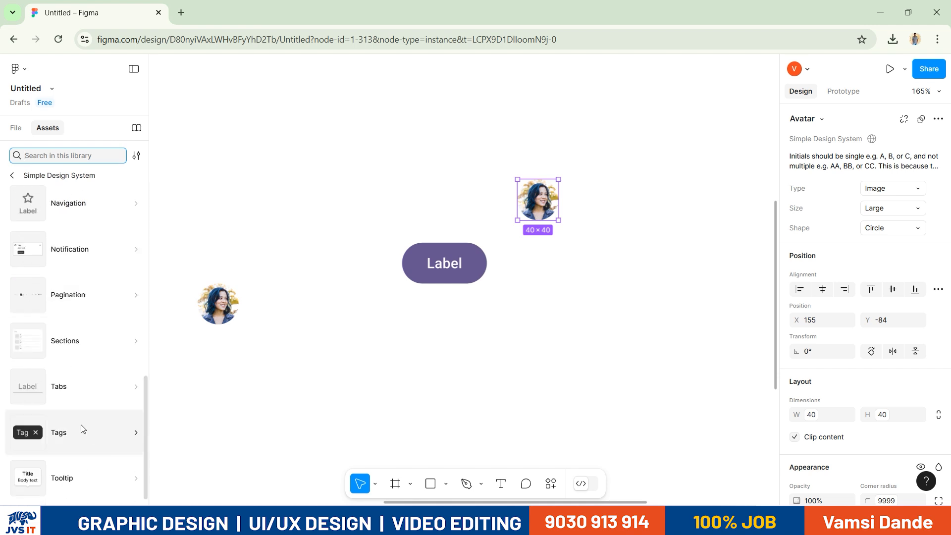
{"action": "left_click", "coordinate": [84, 290]}
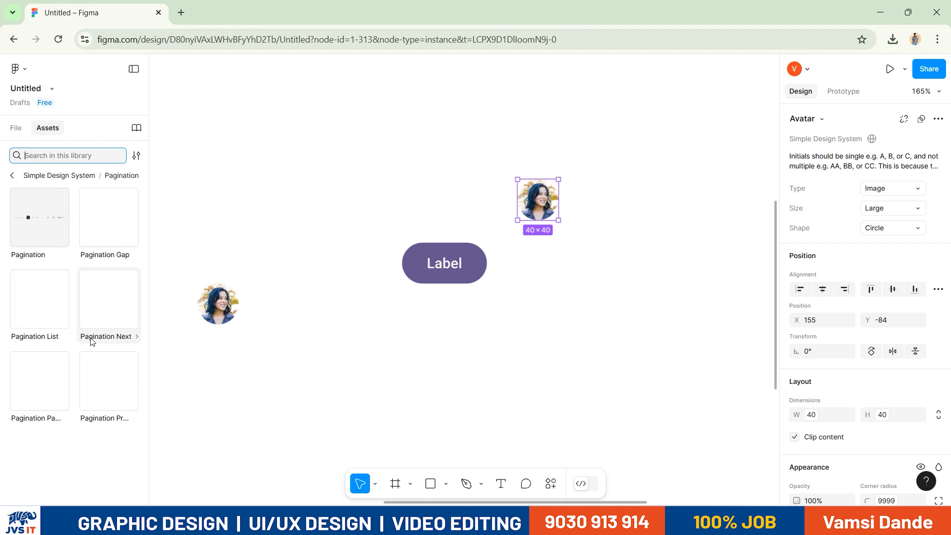
{"action": "left_click", "coordinate": [13, 175]}
{"action": "scroll", "coordinate": [59, 347], "scroll_direction": "up", "scroll_amount": 5}
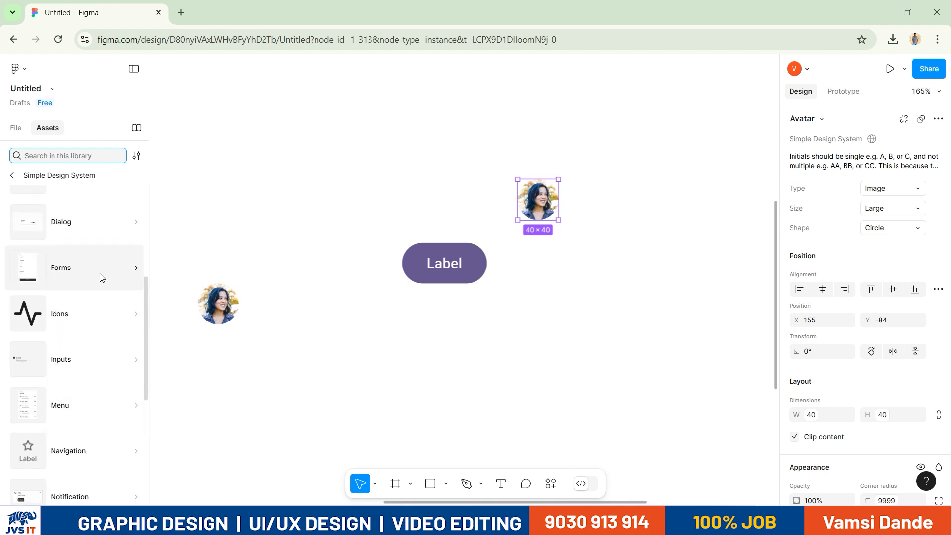
{"action": "left_click", "coordinate": [64, 409]}
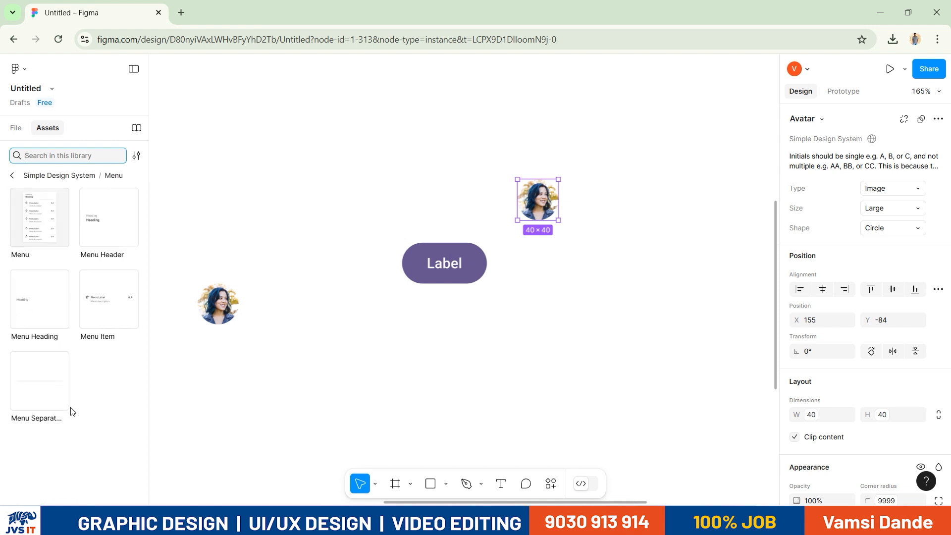
Insert a Menu instance from the Simple Design System library and place it to the right of the button and avatars
{"action": "left_click", "coordinate": [62, 231]}
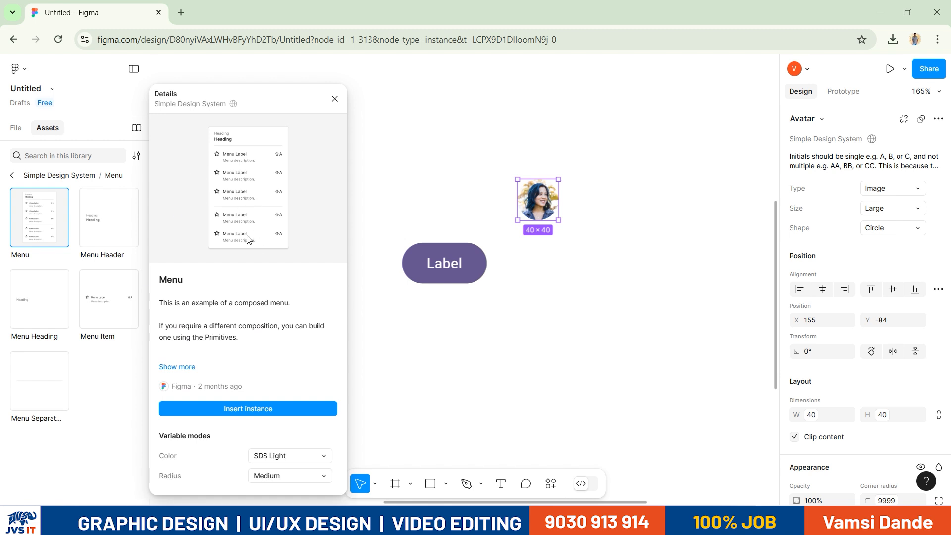
{"action": "left_click", "coordinate": [263, 409]}
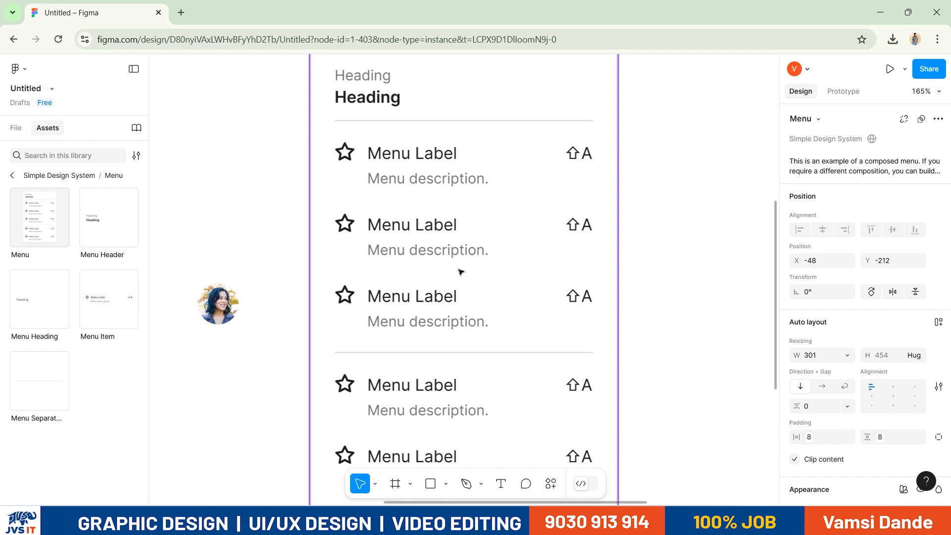
{"action": "scroll", "coordinate": [456, 279], "scroll_direction": "down", "scroll_amount": 1}
{"action": "scroll", "coordinate": [456, 278], "scroll_direction": "down", "scroll_amount": 5}
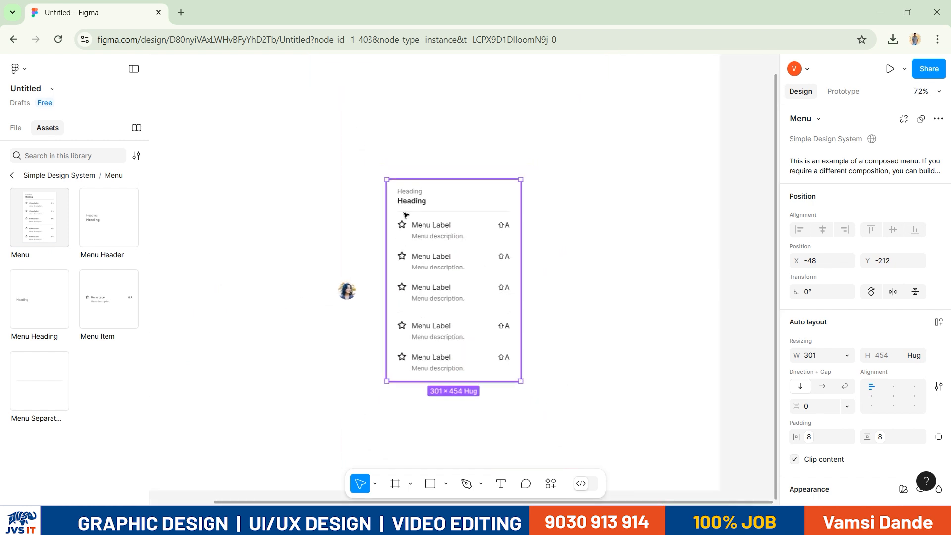
{"action": "left_click_drag", "start_coordinate": [411, 199], "coordinate": [555, 192]}
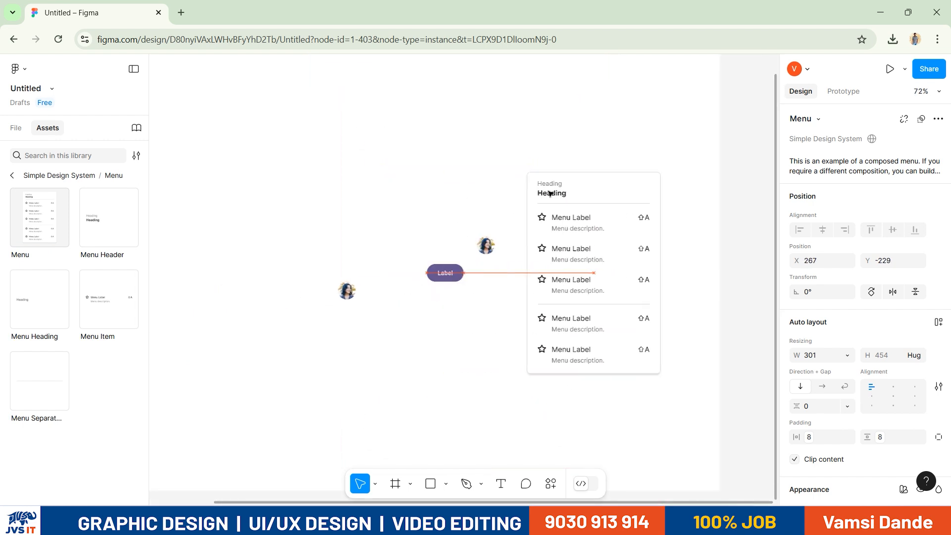
Replace the menu's first two item labels with "ffasfafsfd" and "dsfdfasf"
{"action": "double_click", "coordinate": [574, 217]}
{"action": "key", "text": "ctrl+a"}
{"action": "type", "text": "ffasfafsfd"}
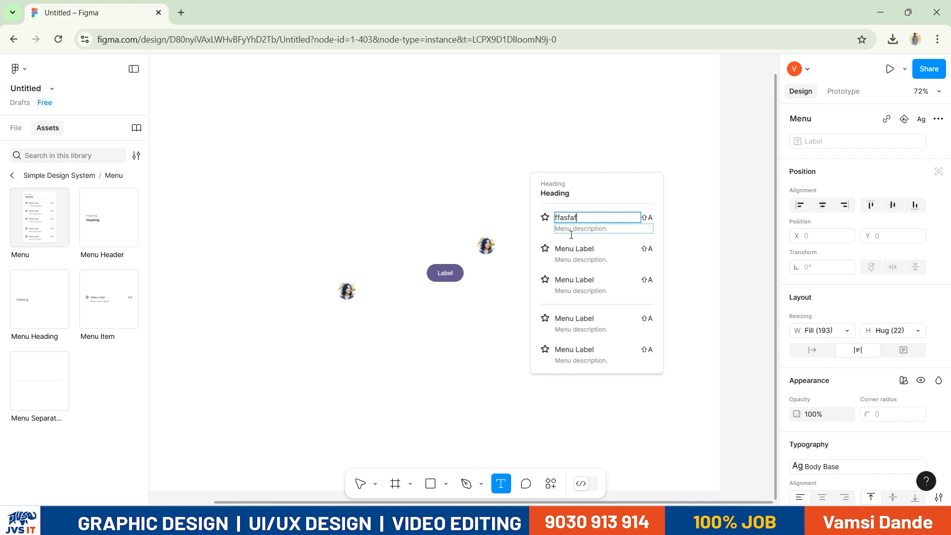
{"action": "key", "text": "Escape"}
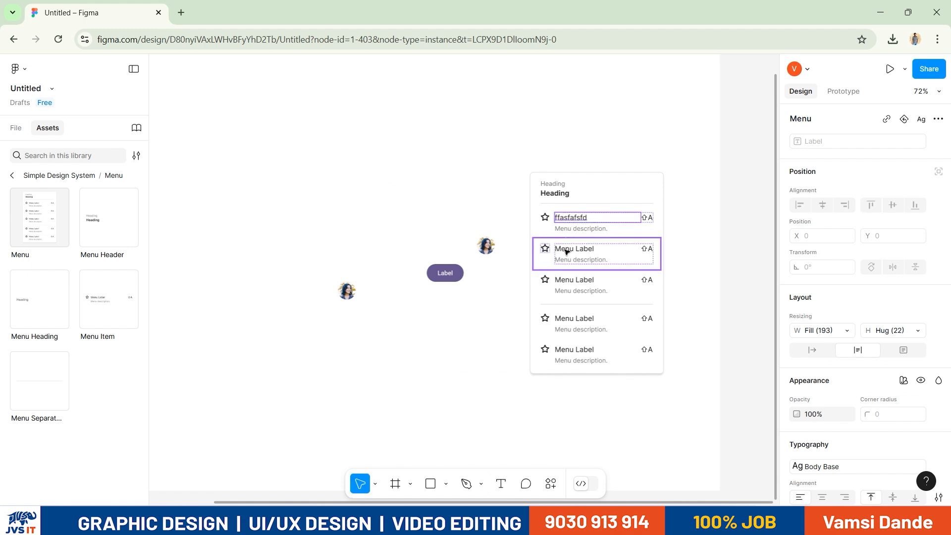
{"action": "key", "text": "Return"}
{"action": "double_click", "coordinate": [568, 251]}
{"action": "key", "text": "ctrl+a"}
{"action": "type", "text": "dsfdfasf"}
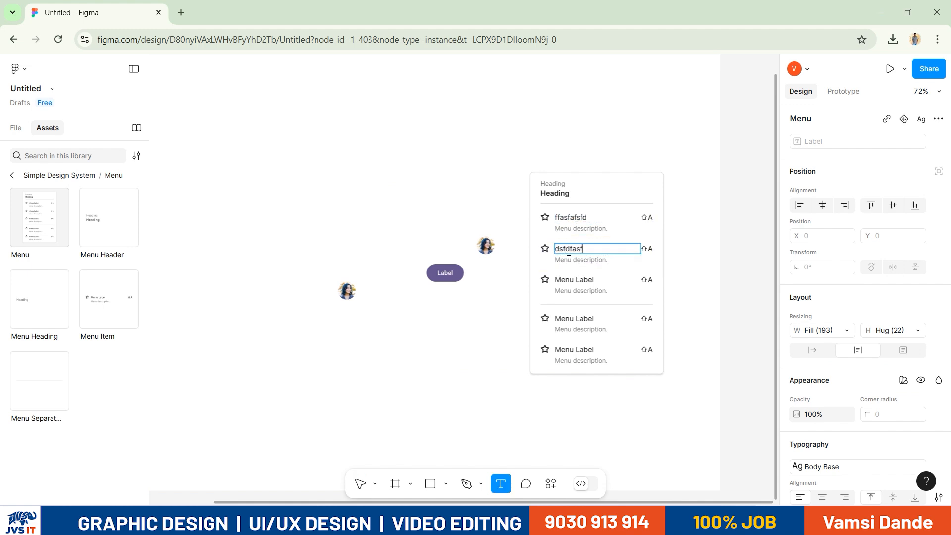
{"action": "key", "text": "Escape"}
Shift the Menu instance slightly further right, to about X 317, Y -229, and delete it
{"action": "left_click_drag", "start_coordinate": [556, 188], "coordinate": [575, 191]}
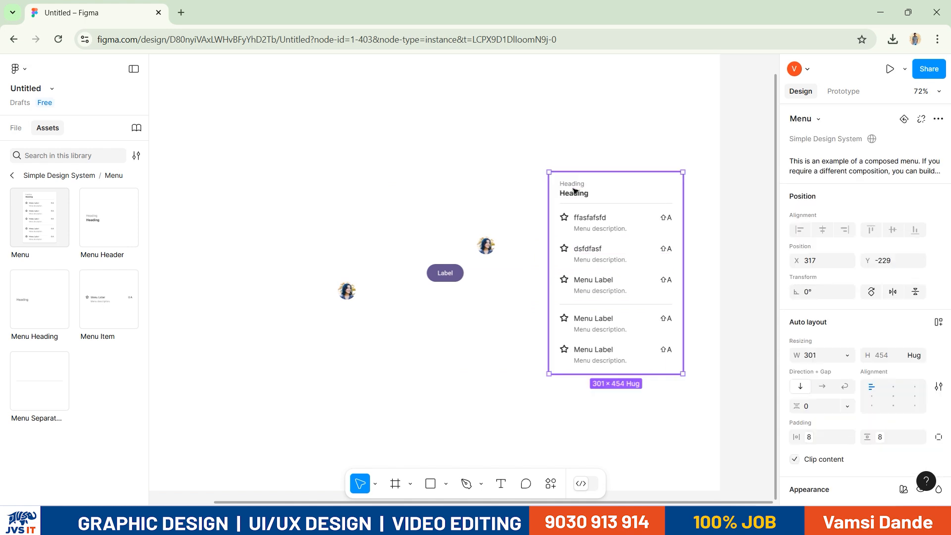
{"action": "key", "text": "Delete"}
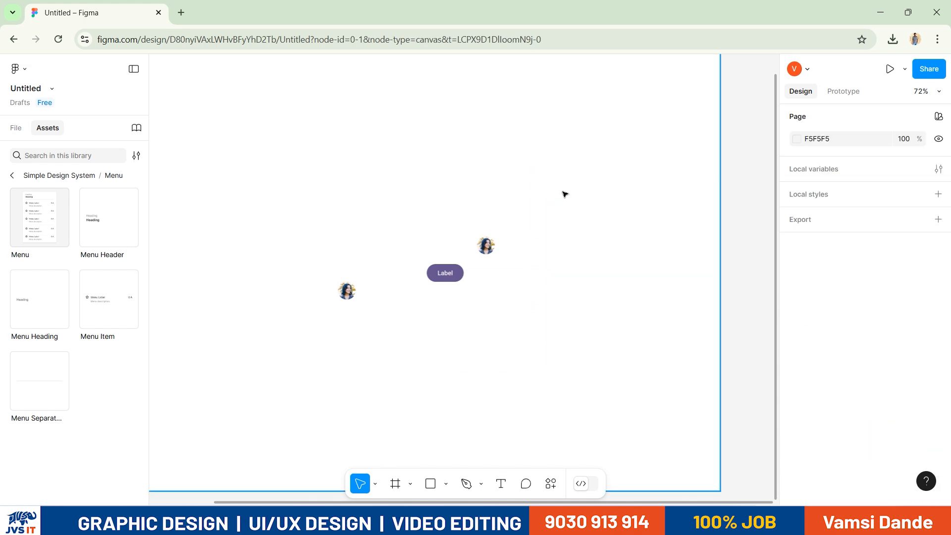
Return to the overview of all libraries and examine the libraries added to this file and the plans for publishing a team library
{"action": "left_click", "coordinate": [12, 175]}
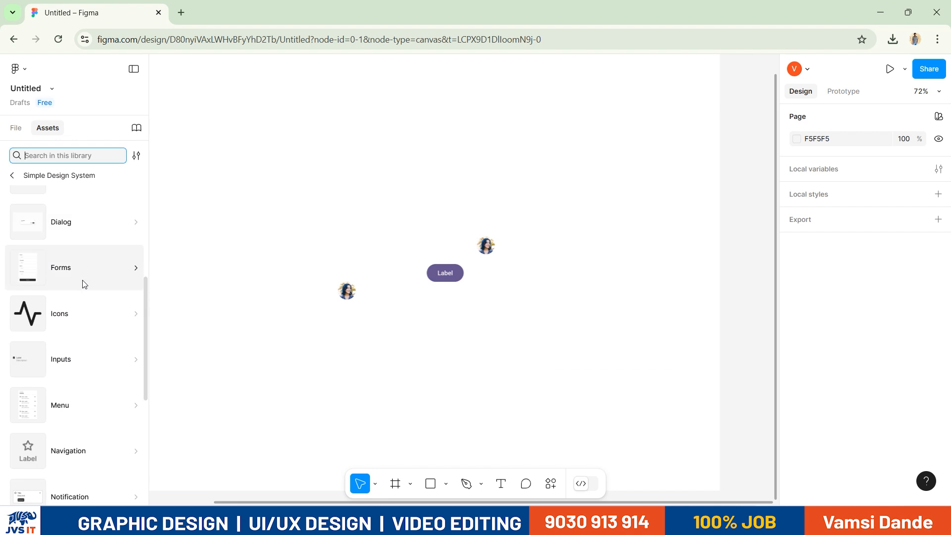
{"action": "scroll", "coordinate": [84, 284], "scroll_direction": "down", "scroll_amount": 5}
{"action": "scroll", "coordinate": [82, 296], "scroll_direction": "up", "scroll_amount": 5}
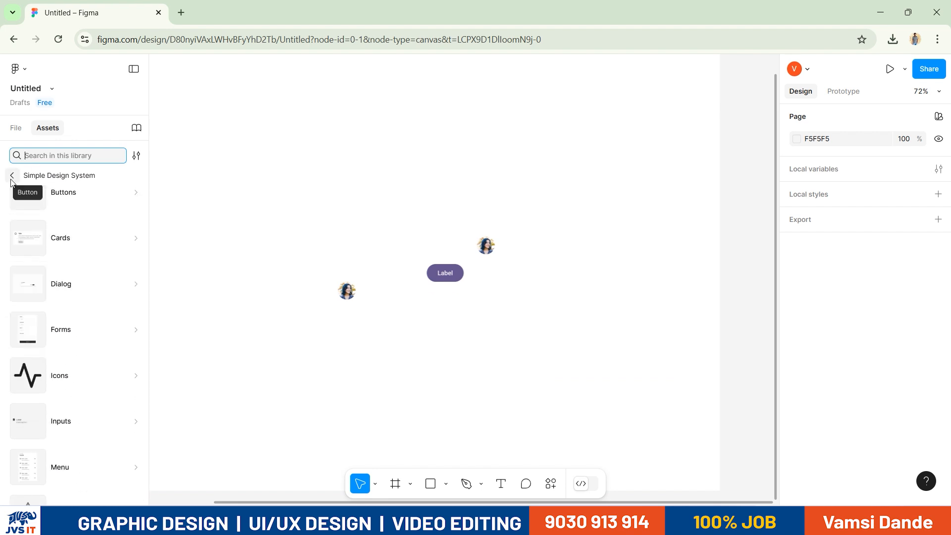
{"action": "left_click", "coordinate": [13, 176]}
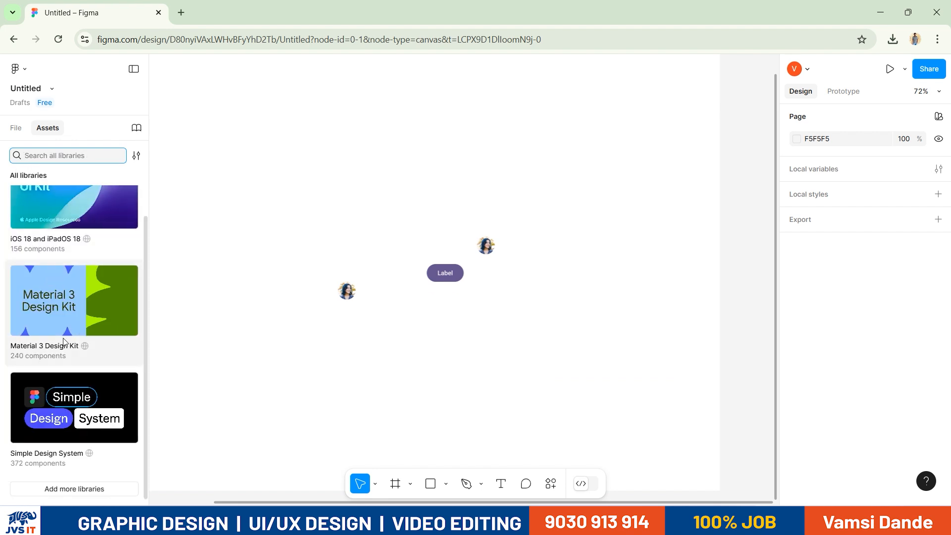
{"action": "scroll", "coordinate": [112, 374], "scroll_direction": "up", "scroll_amount": 1}
{"action": "scroll", "coordinate": [99, 411], "scroll_direction": "down", "scroll_amount": 1}
{"action": "left_click", "coordinate": [57, 489]}
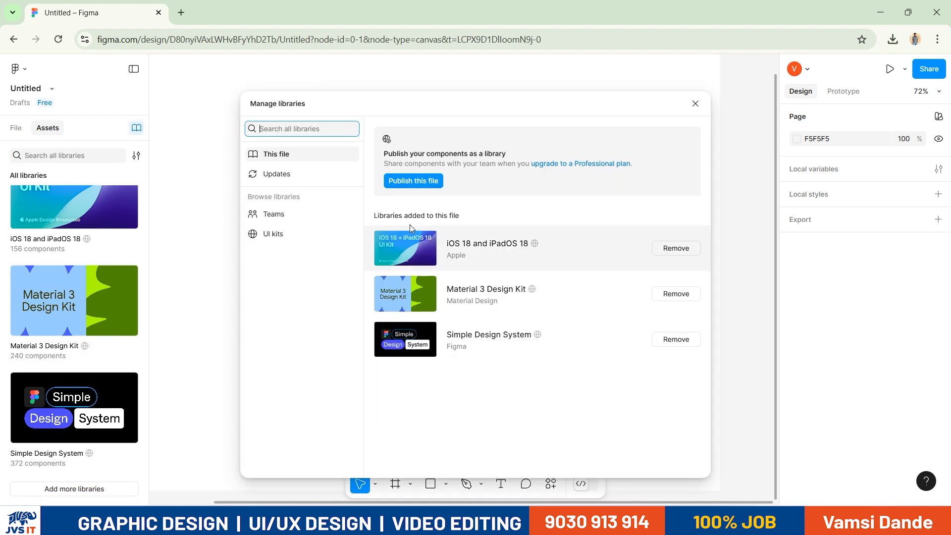
{"action": "left_click", "coordinate": [438, 188]}
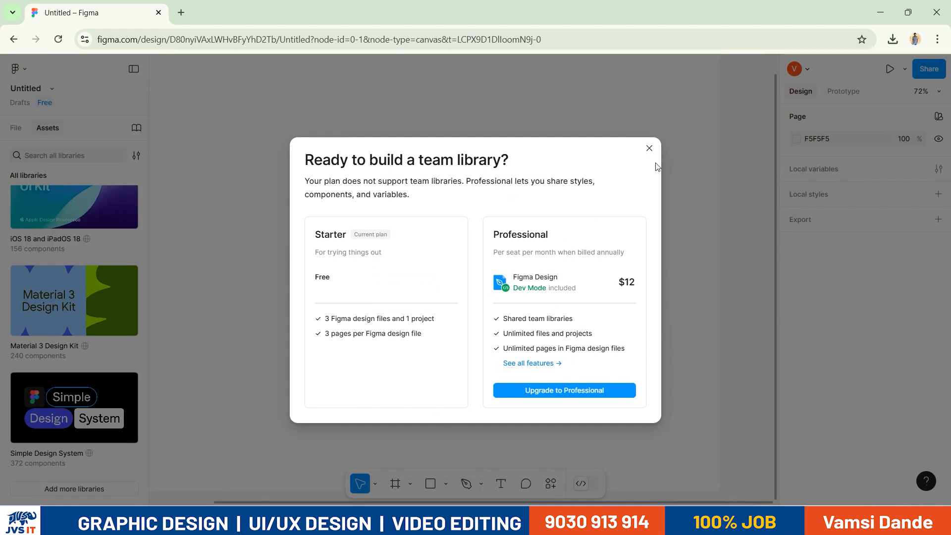
{"action": "left_click", "coordinate": [649, 149]}
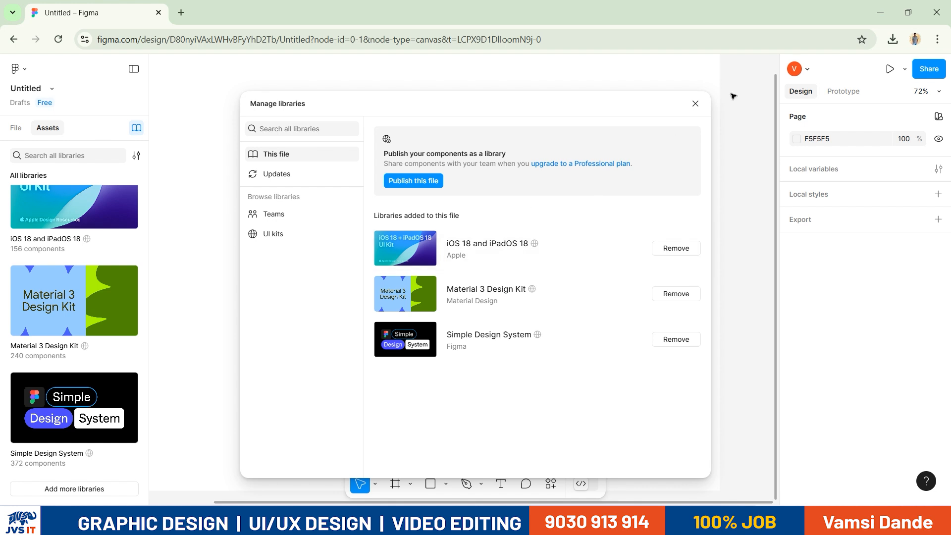
{"action": "left_click", "coordinate": [695, 103]}
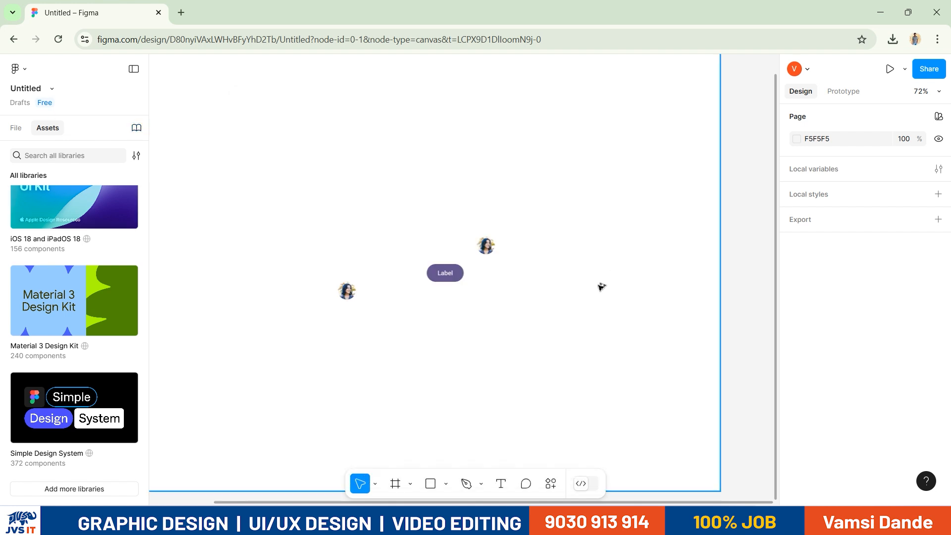
Delete the Desktop - 1 frame together with the button and both avatars
{"action": "scroll", "coordinate": [566, 292], "scroll_direction": "down", "scroll_amount": 2}
{"action": "left_click_drag", "start_coordinate": [545, 279], "coordinate": [566, 280]}
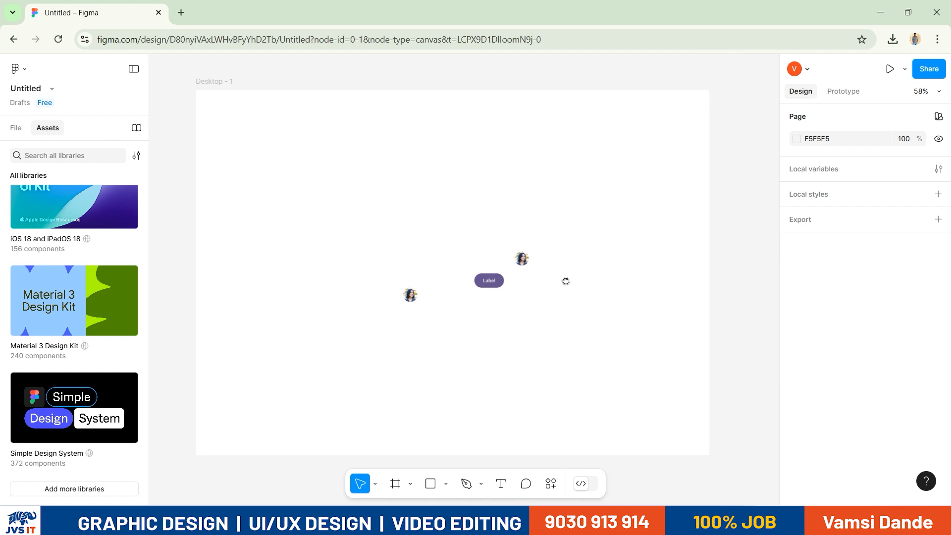
{"action": "left_click_drag", "start_coordinate": [731, 217], "coordinate": [344, 349]}
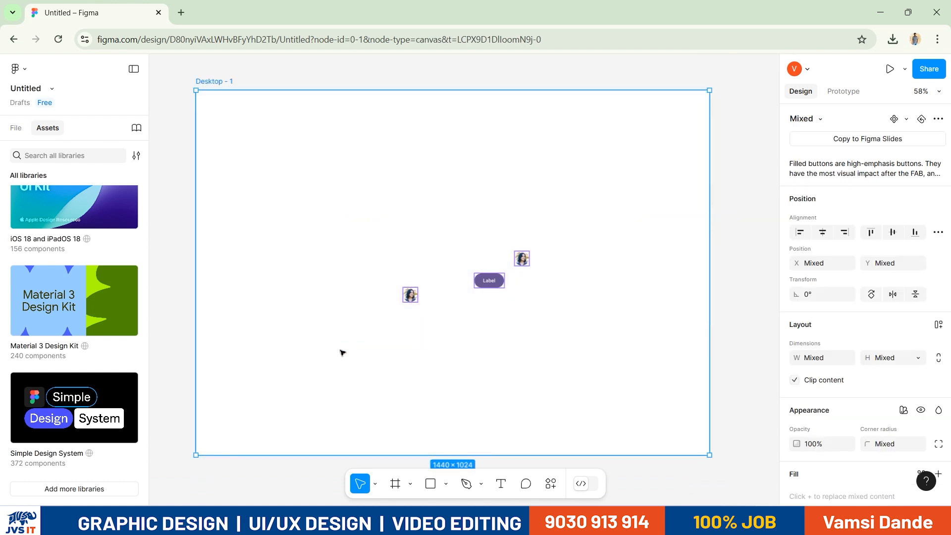
{"action": "key", "text": "Delete"}
{"action": "left_click", "coordinate": [28, 104]}
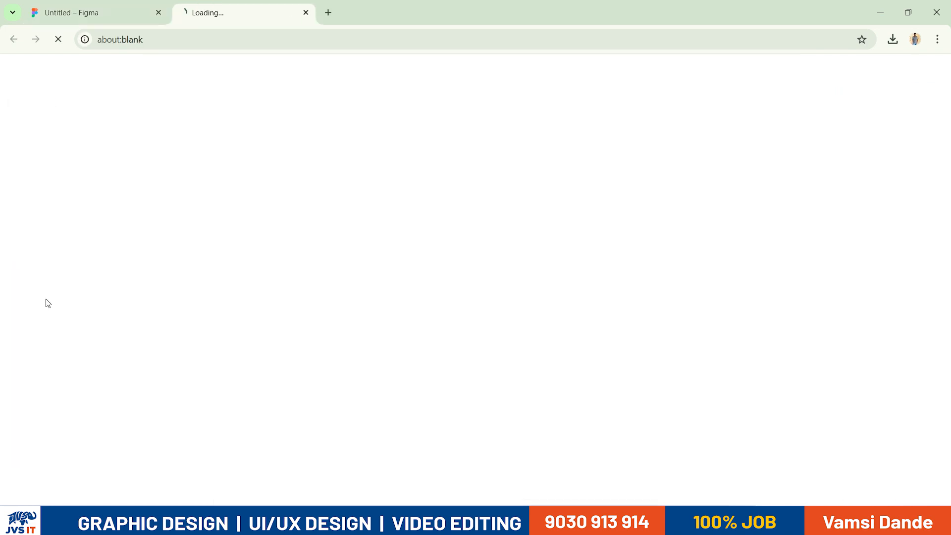
{"action": "left_click", "coordinate": [306, 12]}
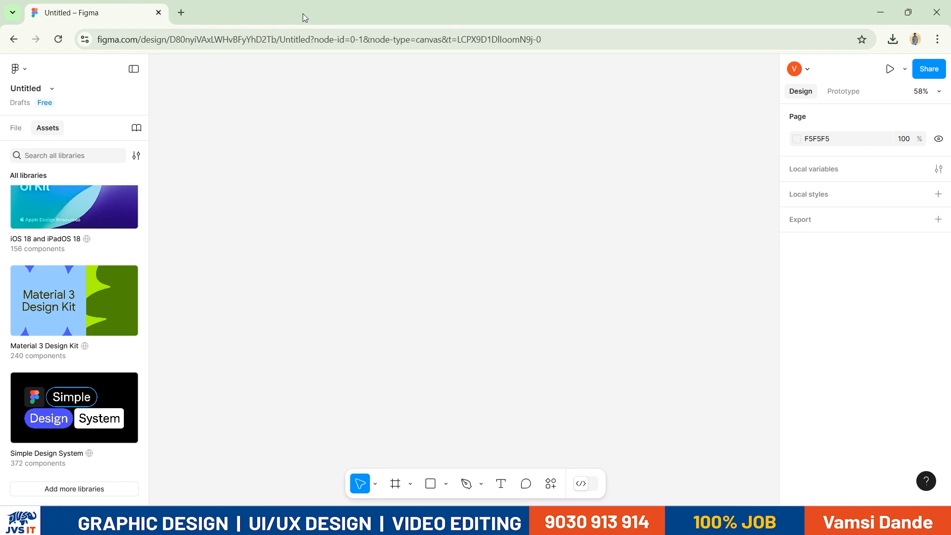
Compare the file's pages and layers view with its library assets view, and return to the pages and layers
{"action": "left_click", "coordinate": [16, 128]}
{"action": "left_click", "coordinate": [36, 201]}
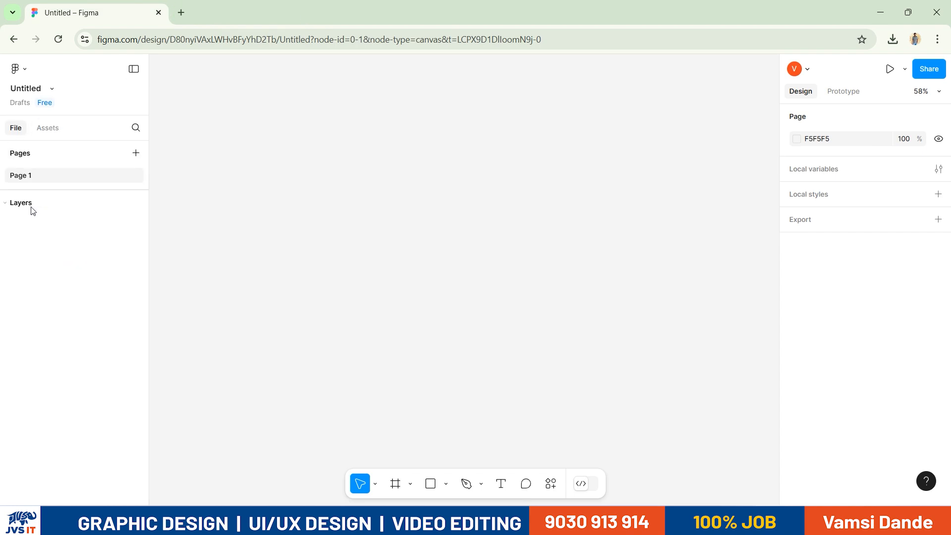
{"action": "left_click", "coordinate": [46, 129]}
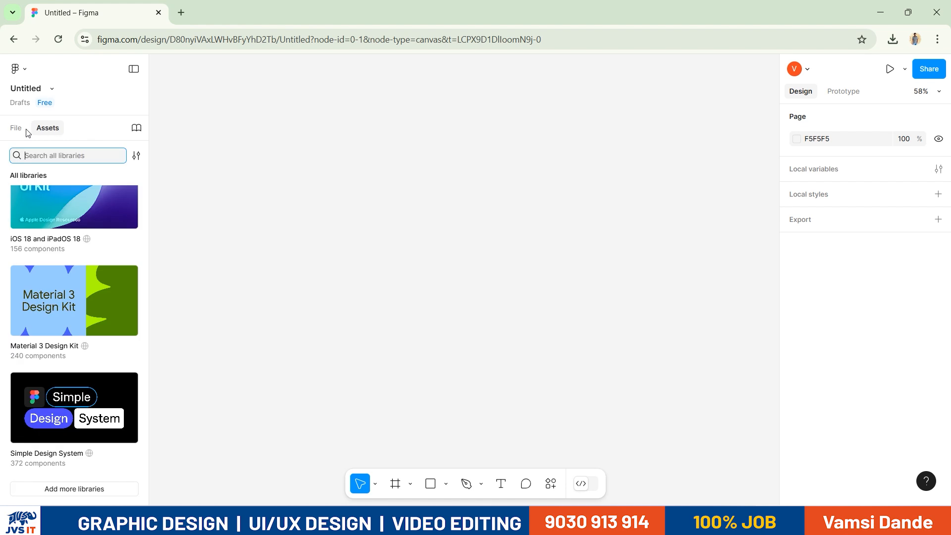
{"action": "left_click", "coordinate": [16, 128]}
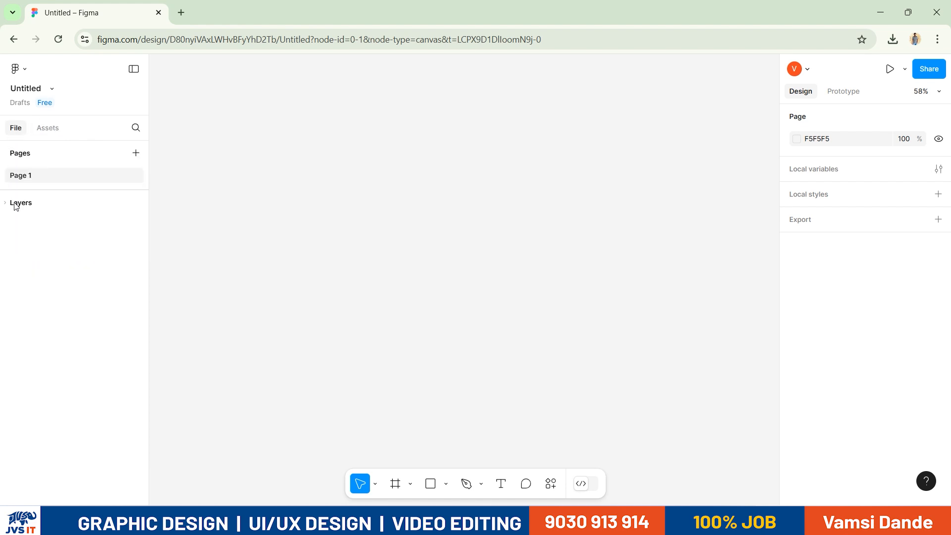
Create a new frame from the Desktop 1440 × 1024 preset
{"action": "scroll", "coordinate": [460, 300], "scroll_direction": "down", "scroll_amount": 1}
{"action": "key", "text": "super+space"}
{"action": "scroll", "coordinate": [477, 225], "scroll_direction": "down", "scroll_amount": 3}
{"action": "left_click", "coordinate": [396, 487]}
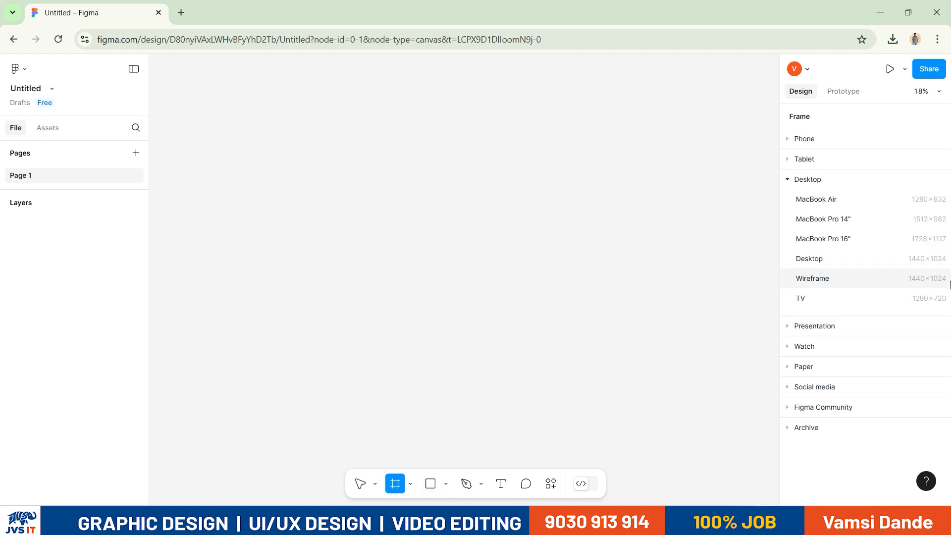
{"action": "left_click", "coordinate": [875, 261]}
{"action": "scroll", "coordinate": [494, 262], "scroll_direction": "up", "scroll_amount": 5}
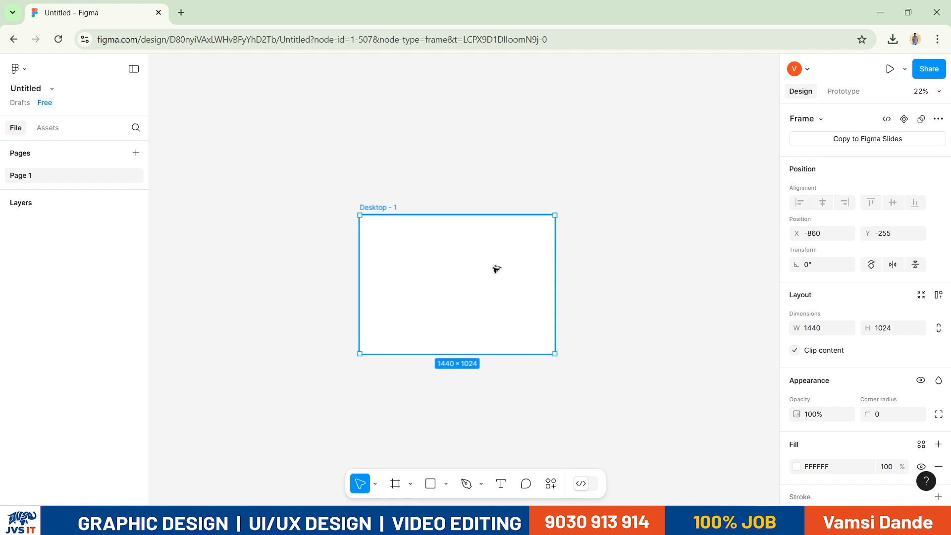
Import the WAD-Banner-1 image from the computer's desktop into the frame and scale it down to 770 × 770 about its centre
{"action": "left_click", "coordinate": [653, 251]}
{"action": "left_click", "coordinate": [477, 369]}
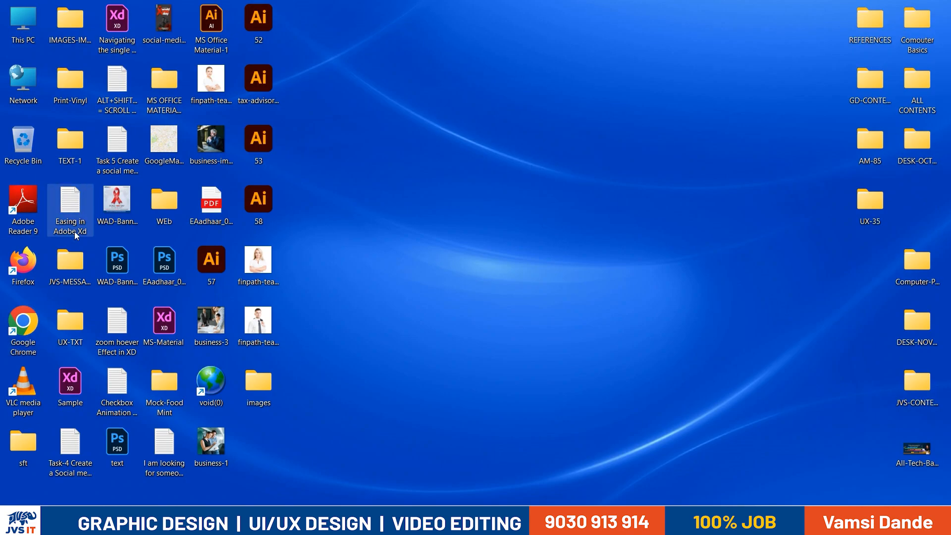
{"action": "left_click_drag", "start_coordinate": [118, 208], "coordinate": [527, 374]}
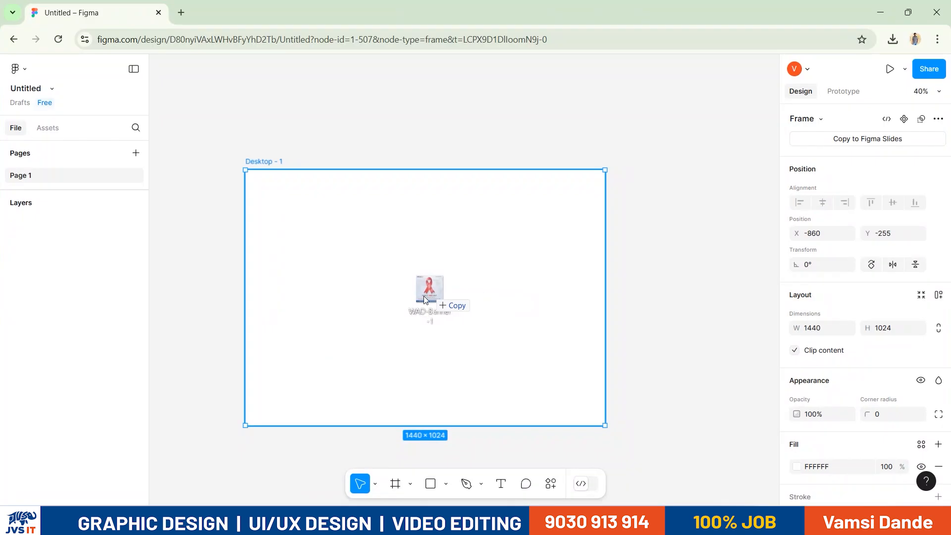
{"action": "left_click_drag", "start_coordinate": [423, 295], "coordinate": [420, 329]}
{"action": "left_click_drag", "start_coordinate": [554, 158], "coordinate": [515, 199]}
{"action": "key", "text": "Escape"}
{"action": "left_click", "coordinate": [506, 269]}
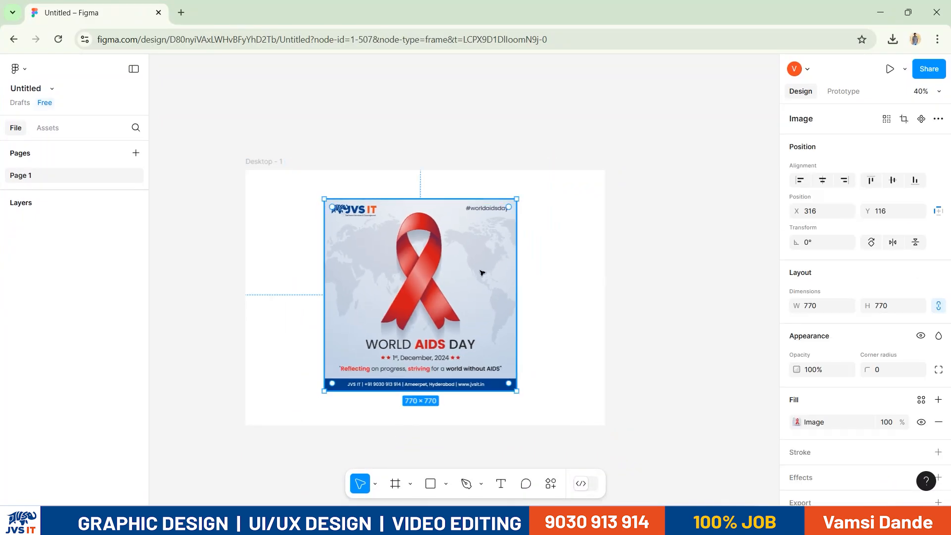
Check the banner image's fill adjustments and move the image to about X 447, Y 97 in the frame
{"action": "double_click", "coordinate": [491, 212]}
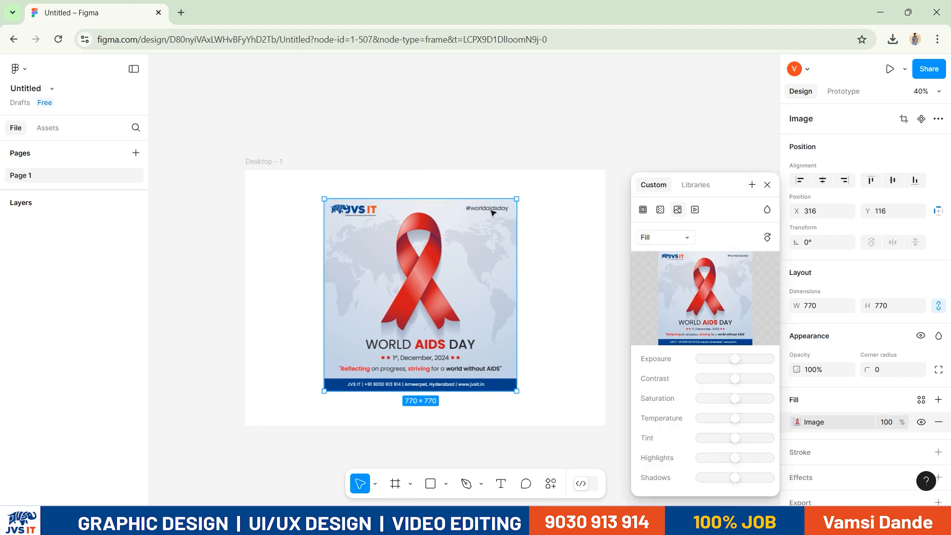
{"action": "left_click", "coordinate": [767, 184]}
{"action": "left_click_drag", "start_coordinate": [465, 327], "coordinate": [465, 332]}
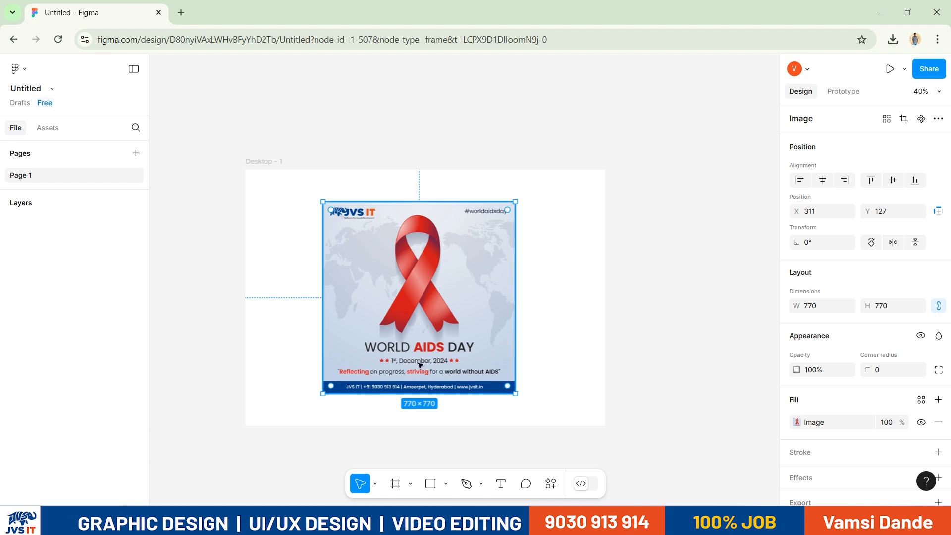
{"action": "left_click_drag", "start_coordinate": [395, 312], "coordinate": [429, 304]}
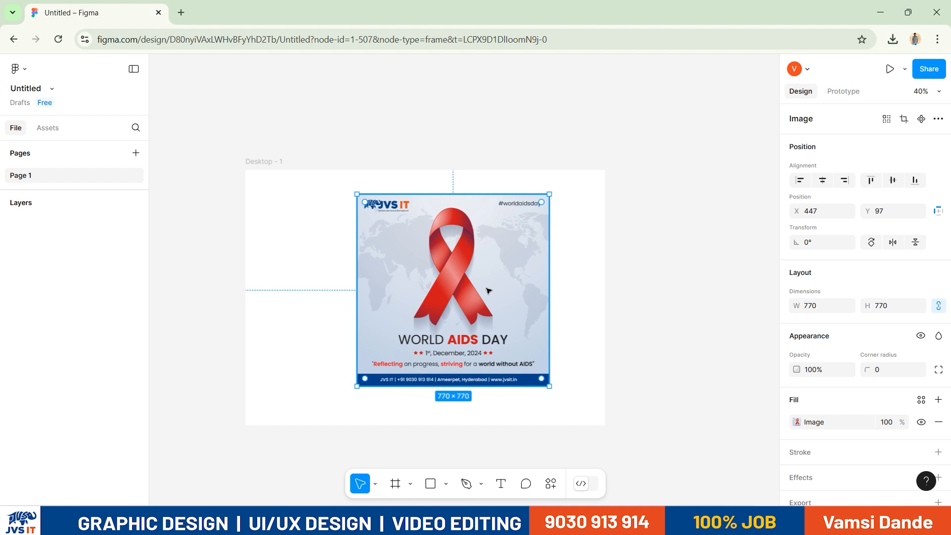
Delete the banner image from the frame and open WAD-Banner-1.psd from the computer's desktop in Photoshop
{"action": "key", "text": "Delete"}
{"action": "key", "text": "super+d"}
{"action": "left_click", "coordinate": [112, 258]}
{"action": "double_click", "coordinate": [112, 259]}
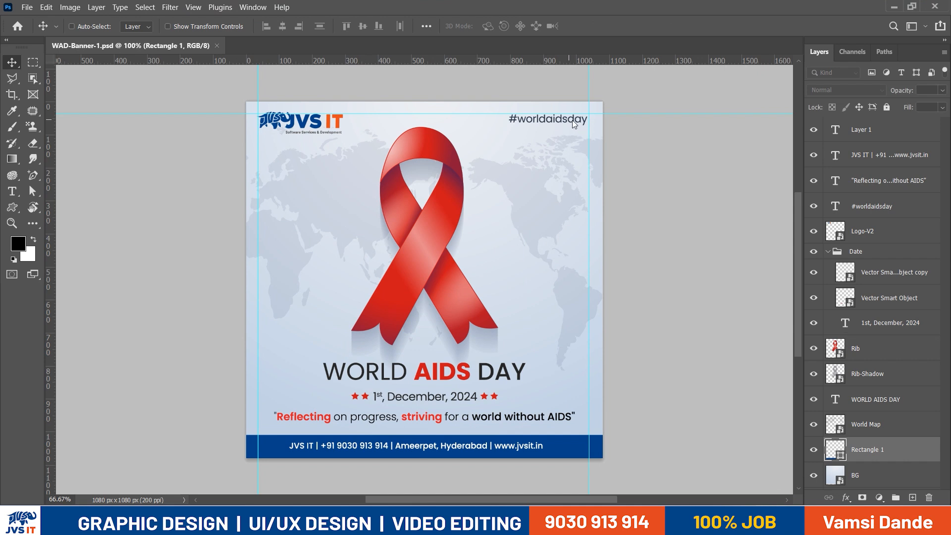
Select the #worldaidsday text layer in the banner and close all the recovered documents without saving them
{"action": "right_click", "coordinate": [573, 124]}
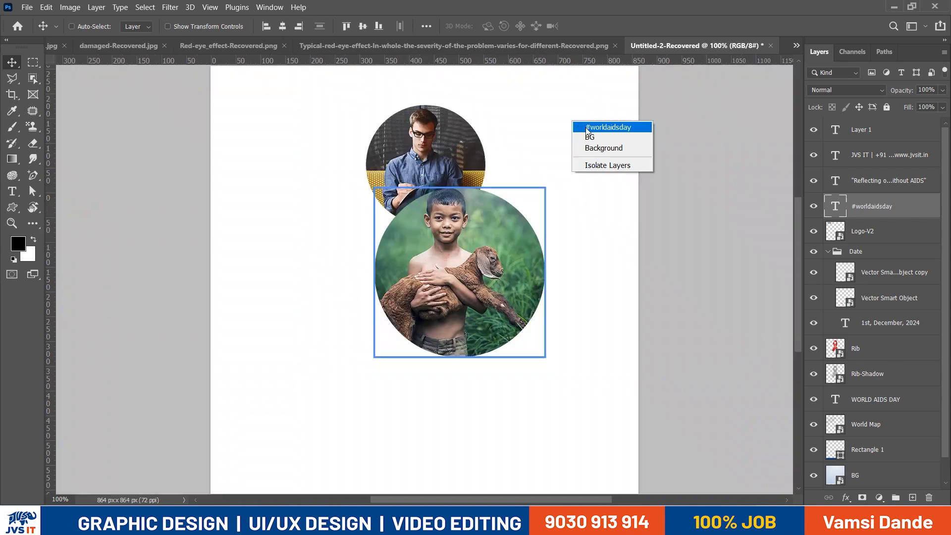
{"action": "left_click", "coordinate": [587, 127]}
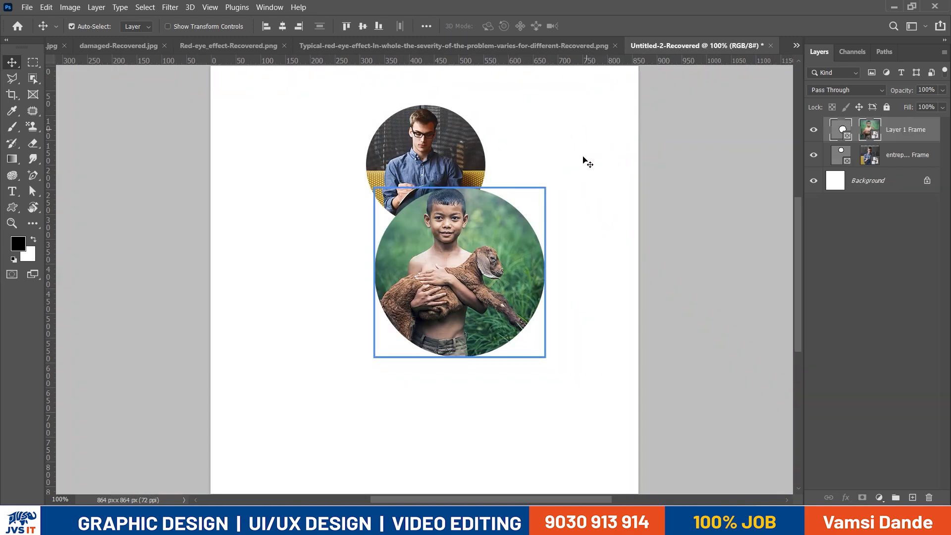
{"action": "key", "text": "ctrl+alt+w"}
{"action": "left_click", "coordinate": [498, 205]}
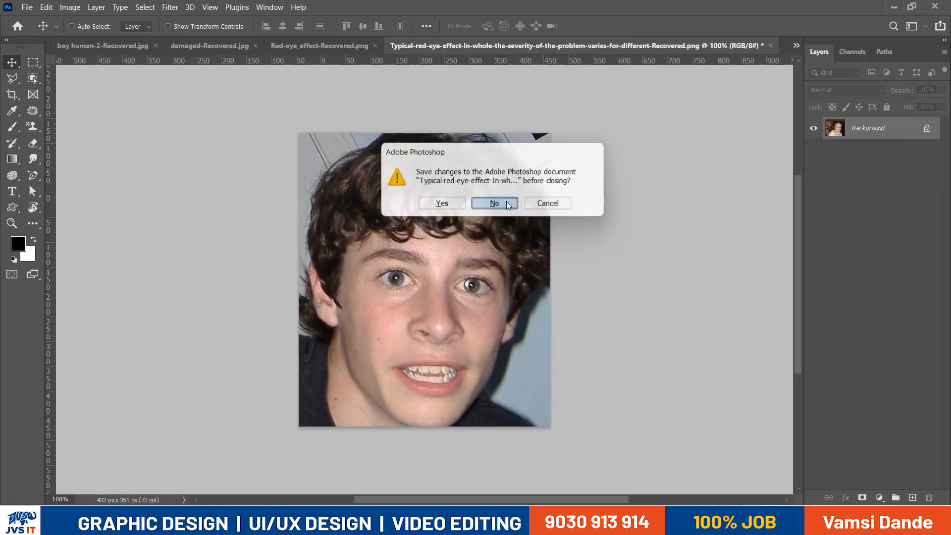
{"action": "left_click", "coordinate": [508, 204]}
{"action": "left_click", "coordinate": [508, 204]}
{"action": "left_click", "coordinate": [507, 203]}
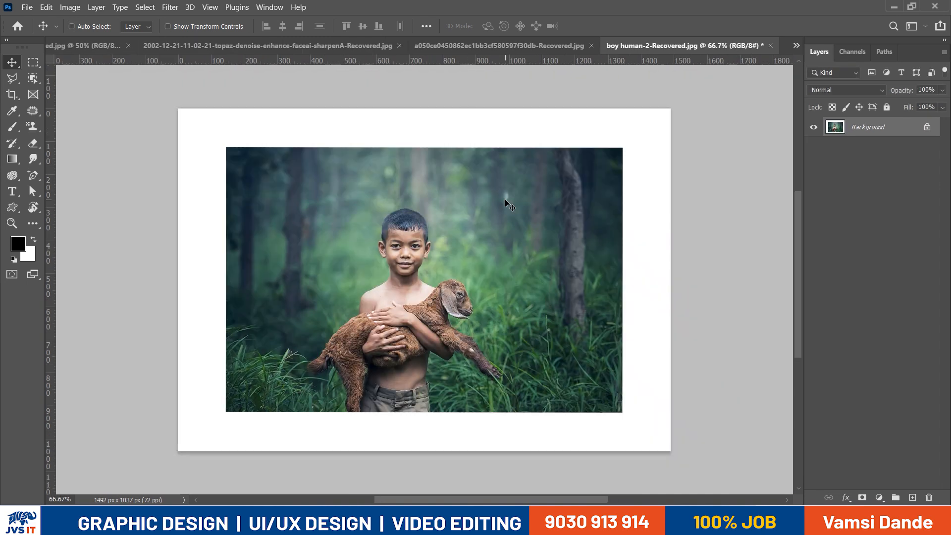
{"action": "left_click", "coordinate": [506, 204]}
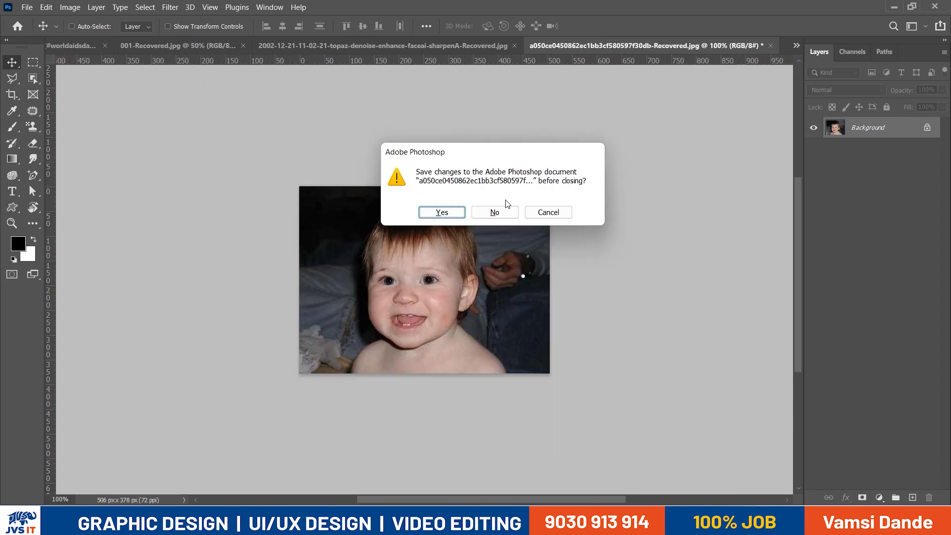
{"action": "left_click", "coordinate": [507, 212]}
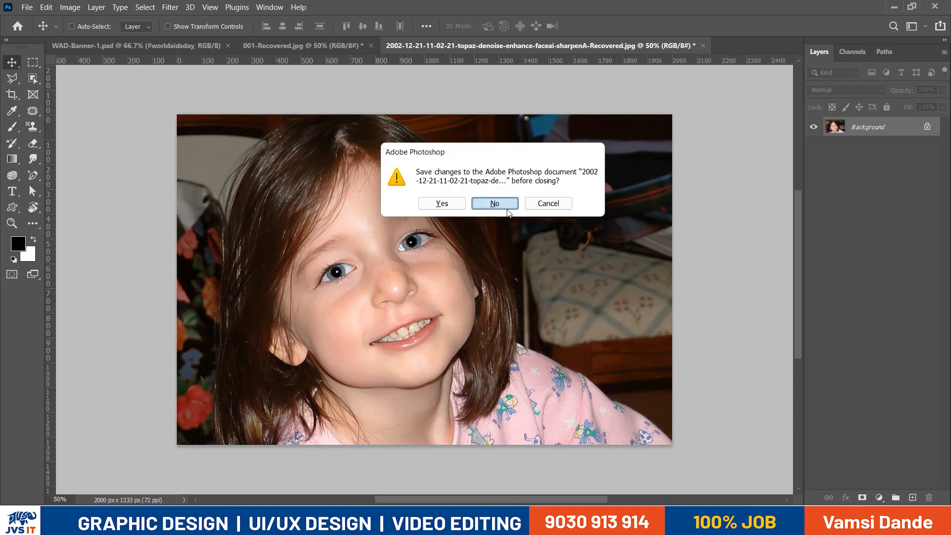
{"action": "left_click", "coordinate": [494, 204]}
{"action": "left_click", "coordinate": [499, 205]}
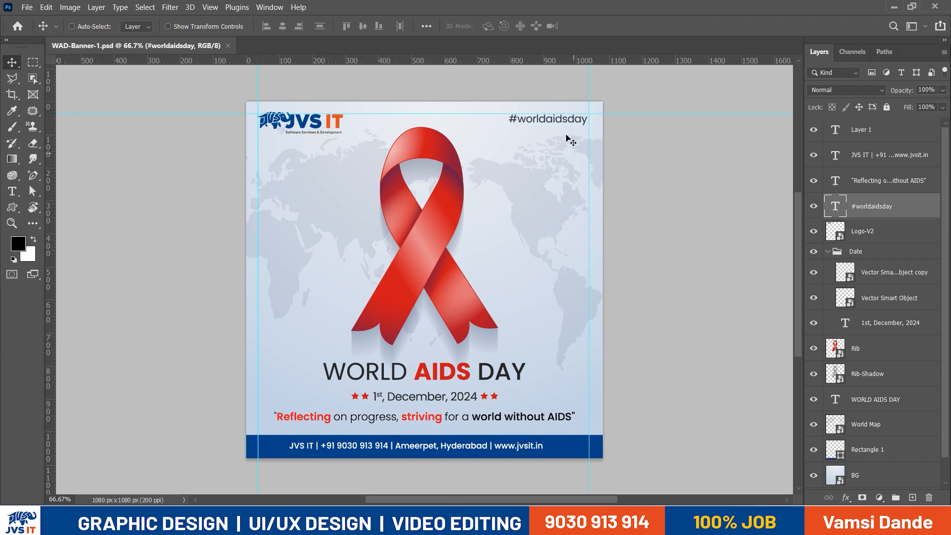
Try moving the #worldaidsday text and undo it, then try shifting the WORLD AIDS DAY heading as its own layer
{"action": "left_click_drag", "start_coordinate": [572, 134], "coordinate": [514, 134]}
{"action": "key", "text": "ctrl+z"}
{"action": "right_click", "coordinate": [430, 369]}
{"action": "left_click", "coordinate": [439, 375]}
{"action": "left_click_drag", "start_coordinate": [441, 366], "coordinate": [460, 372]}
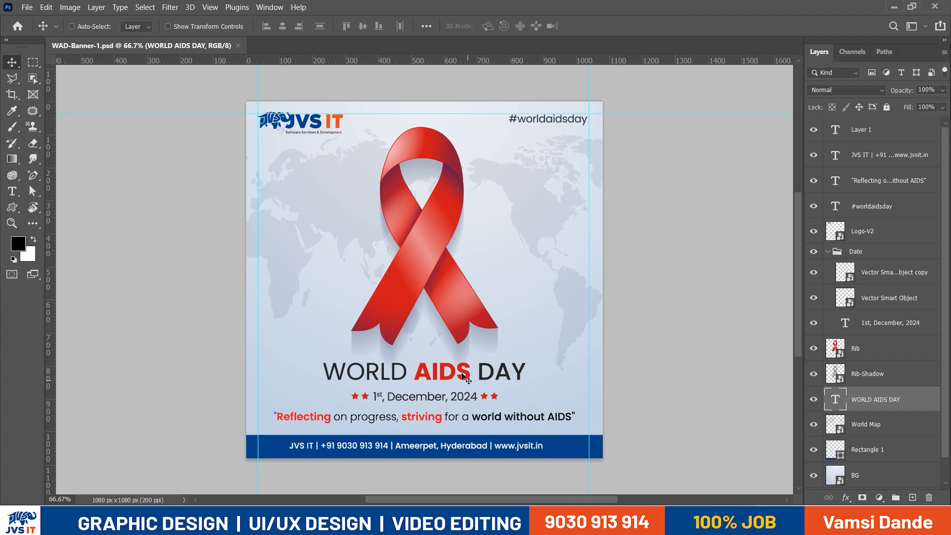
Try replacing the WORLD AIDS DAY heading with random characters and cancel the text edit
{"action": "double_click", "coordinate": [459, 371]}
{"action": "type", "text": "ోే్ి"}
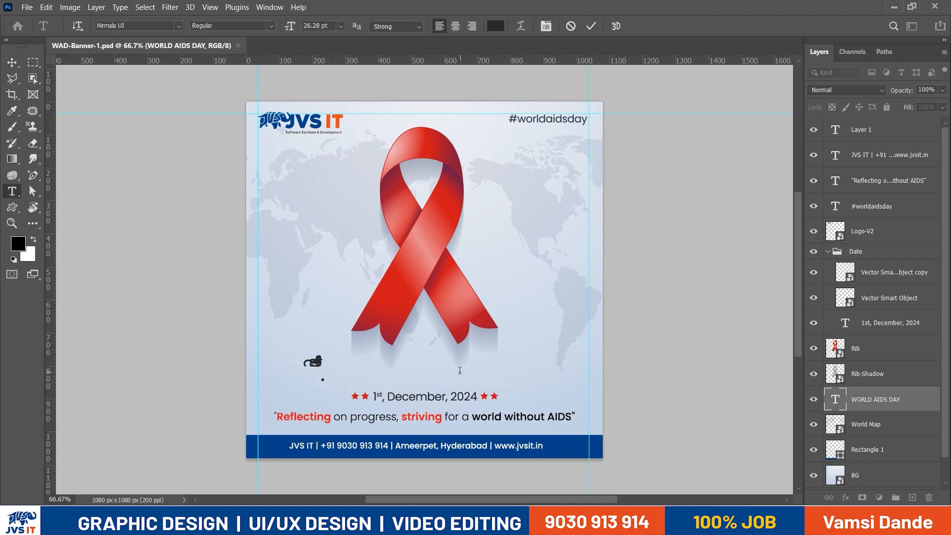
{"action": "key", "text": "Escape"}
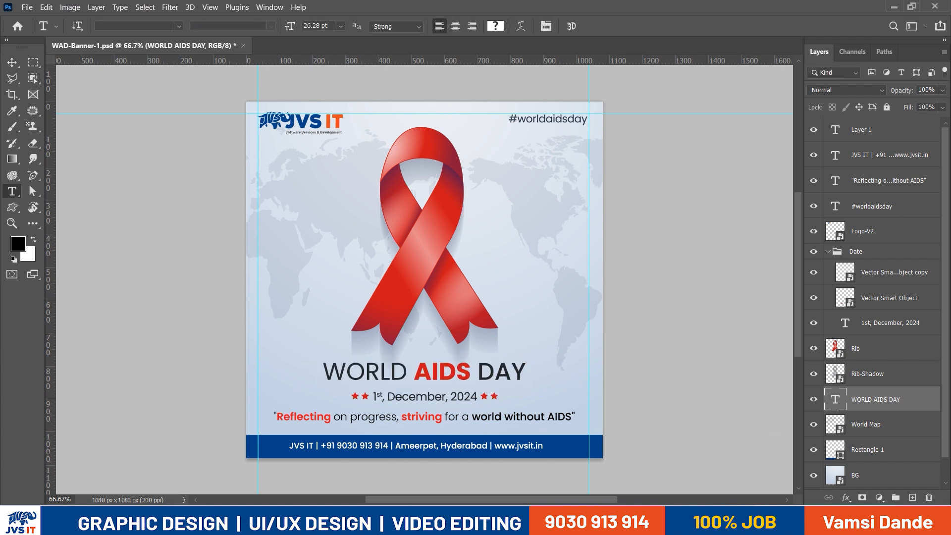
Switch the keyboard input language, try replacing the "Reflecting on progress" tagline with "jsafsafa", and cancel the text edit
{"action": "key", "text": "super+space"}
{"action": "key", "text": "super+space"}
{"action": "left_click", "coordinate": [412, 416]}
{"action": "key", "text": "ctrl+a"}
{"action": "type", "text": "jsafsafa"}
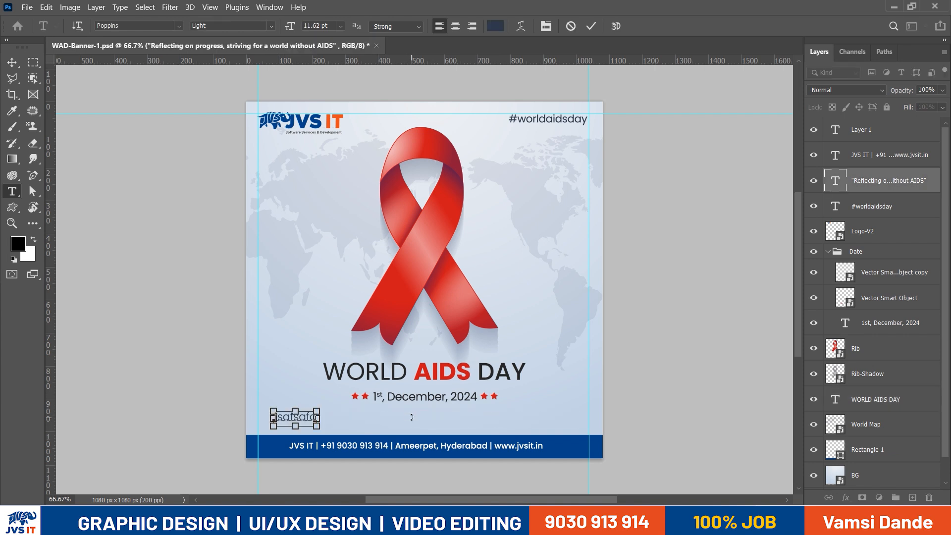
{"action": "key", "text": "Escape"}
{"action": "key", "text": "v"}
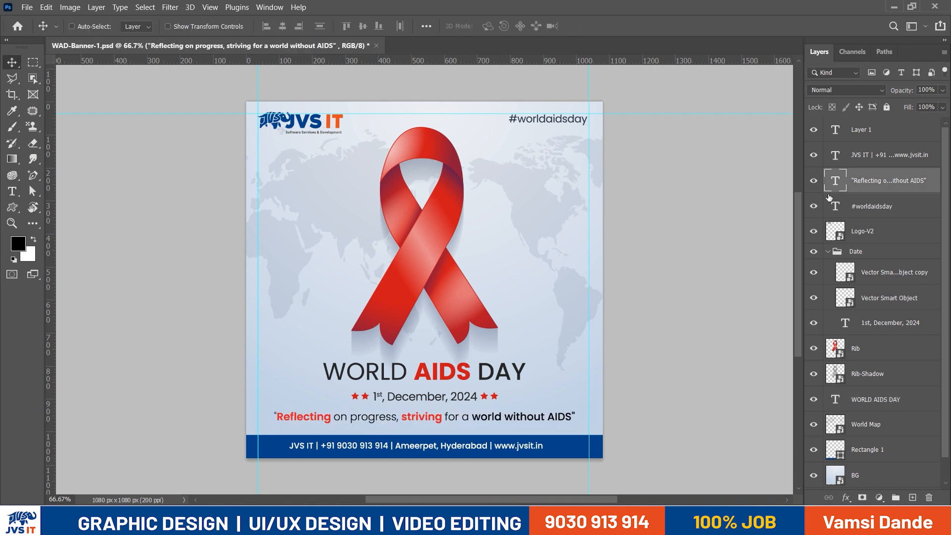
Close WAD-Banner-1.psd without saving changes and open it again from the computer's desktop
{"action": "key", "text": "ctrl+w"}
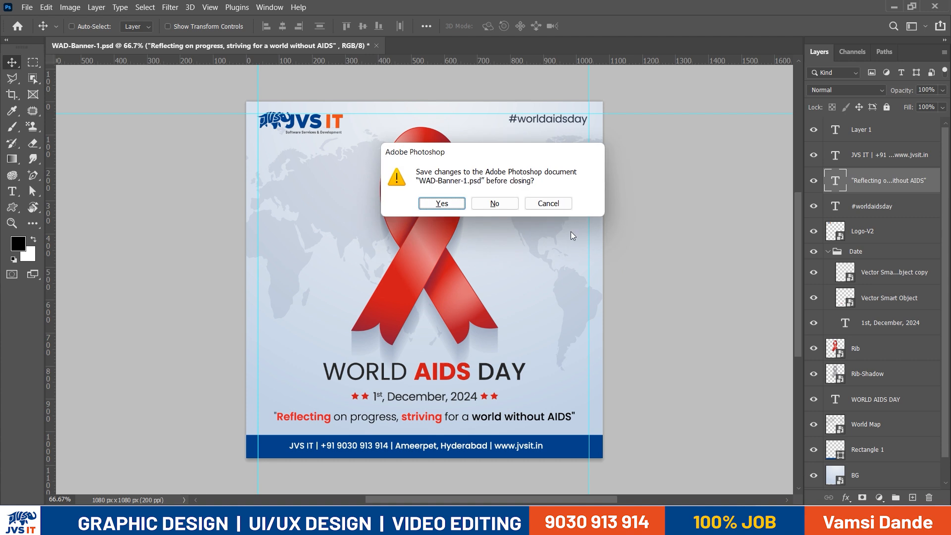
{"action": "left_click", "coordinate": [494, 203]}
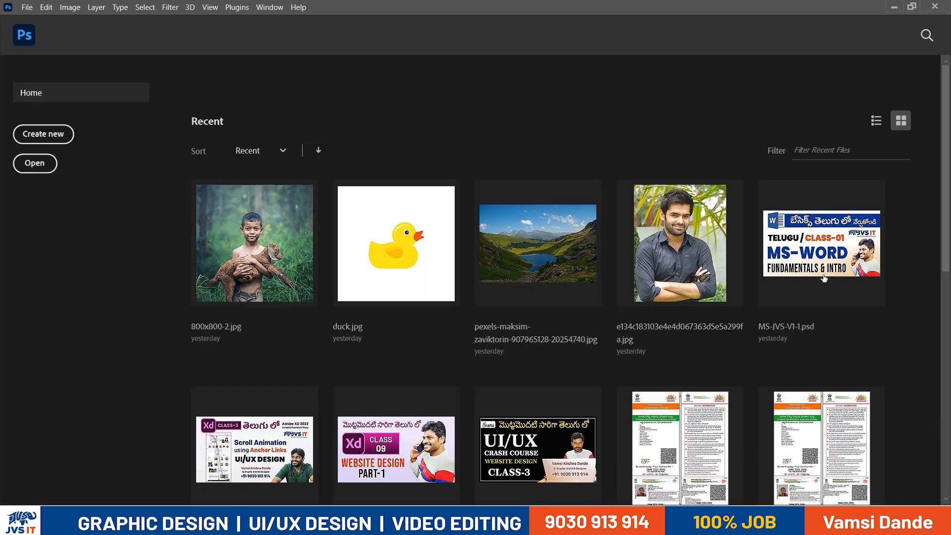
{"action": "key", "text": "super+d"}
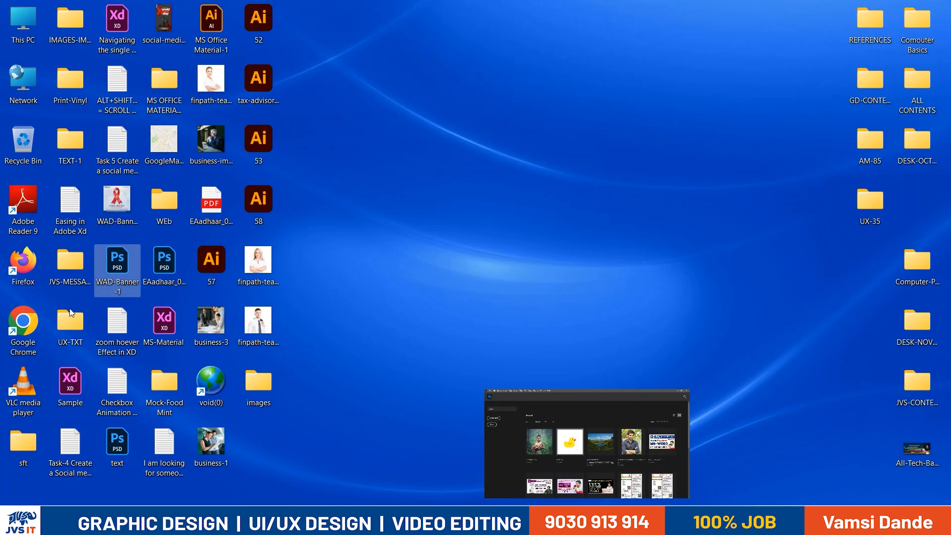
{"action": "double_click", "coordinate": [104, 283]}
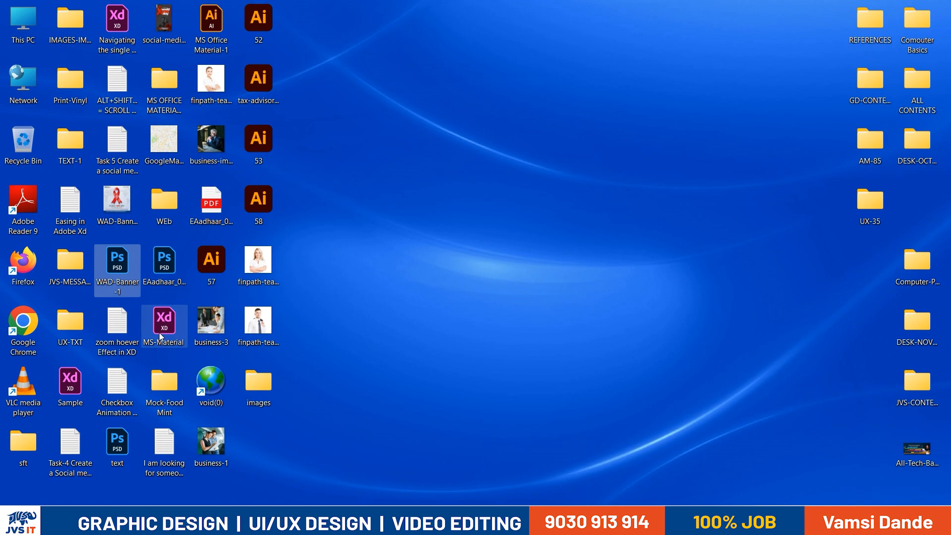
Open PSD-Intro-1.pdf from the TEXT-1 folder on the computer's desktop
{"action": "double_click", "coordinate": [82, 155]}
{"action": "key", "text": "alt+space"}
{"action": "type", "text": "xpas"}
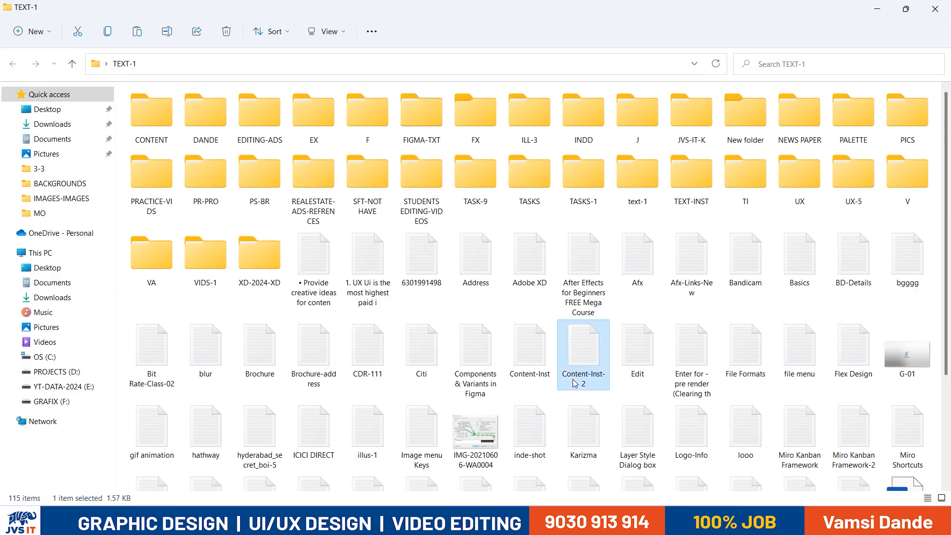
{"action": "double_click", "coordinate": [150, 345]}
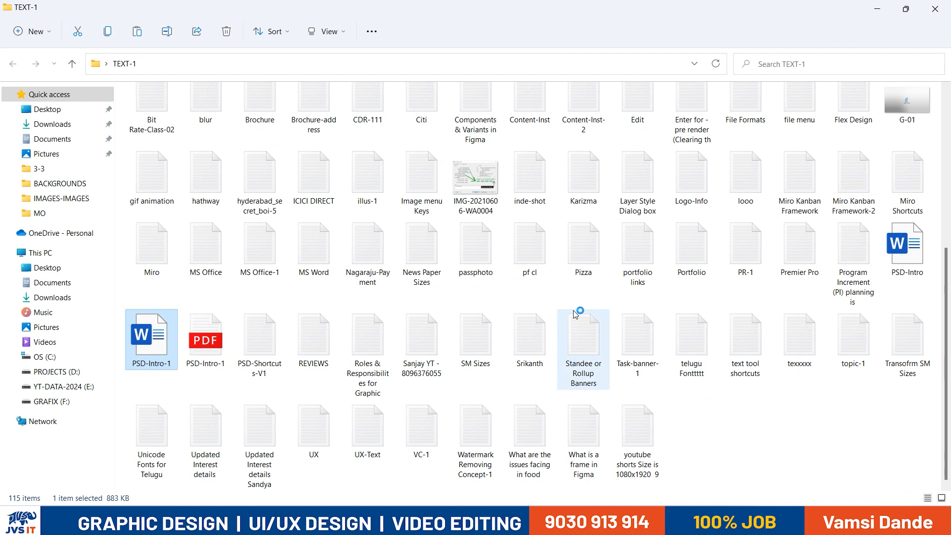
{"action": "double_click", "coordinate": [189, 346]}
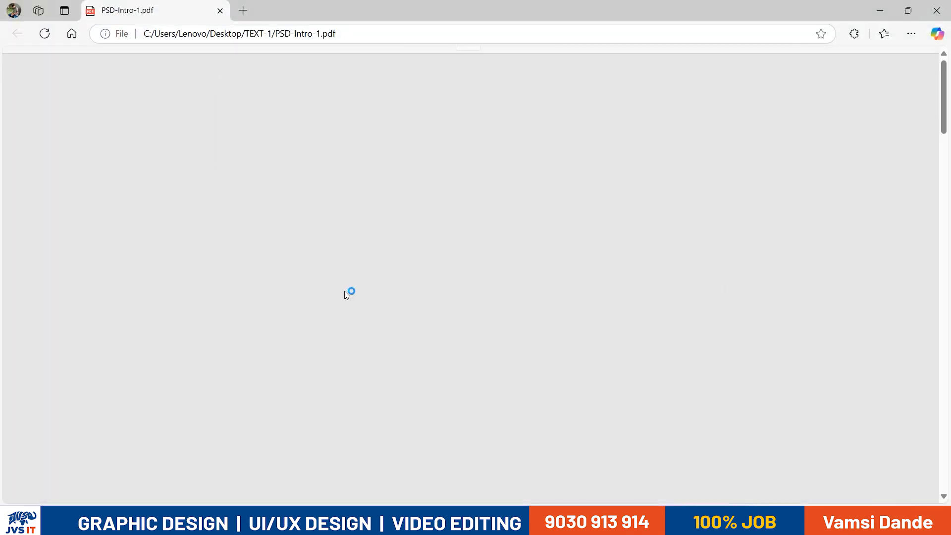
Read the PDF notes on raster and vector graphics and on print color modes, and close the document
{"action": "scroll", "coordinate": [386, 358], "scroll_direction": "down", "scroll_amount": 8}
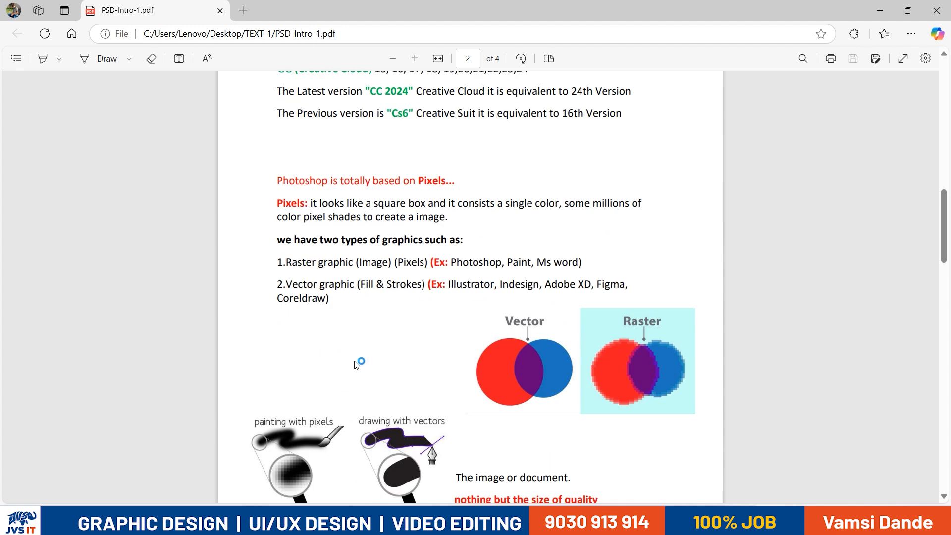
{"action": "scroll", "coordinate": [329, 322], "scroll_direction": "up", "scroll_amount": 3, "text": "ctrl"}
{"action": "scroll", "coordinate": [448, 367], "scroll_direction": "up", "scroll_amount": 4}
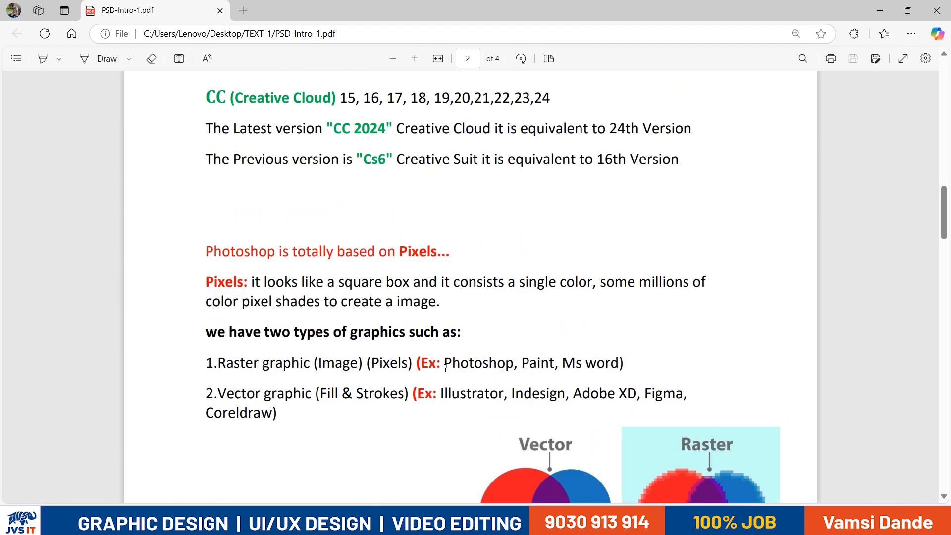
{"action": "scroll", "coordinate": [437, 373], "scroll_direction": "down", "scroll_amount": 12}
{"action": "scroll", "coordinate": [432, 371], "scroll_direction": "down", "scroll_amount": 15}
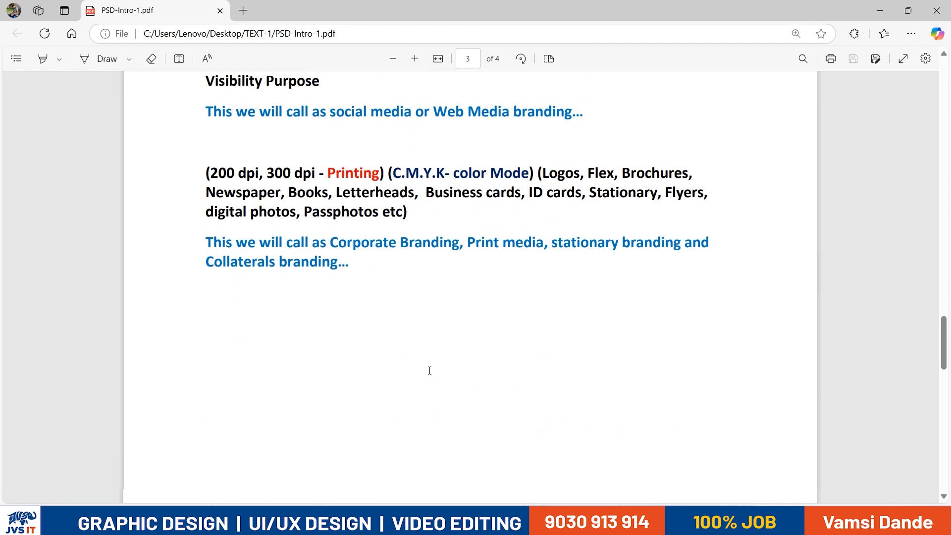
{"action": "left_click", "coordinate": [942, 7]}
Close WAD-Banner-1.psd in Photoshop and switch back to the Untitled Figma file in the browser
{"action": "key", "text": "alt+Tab"}
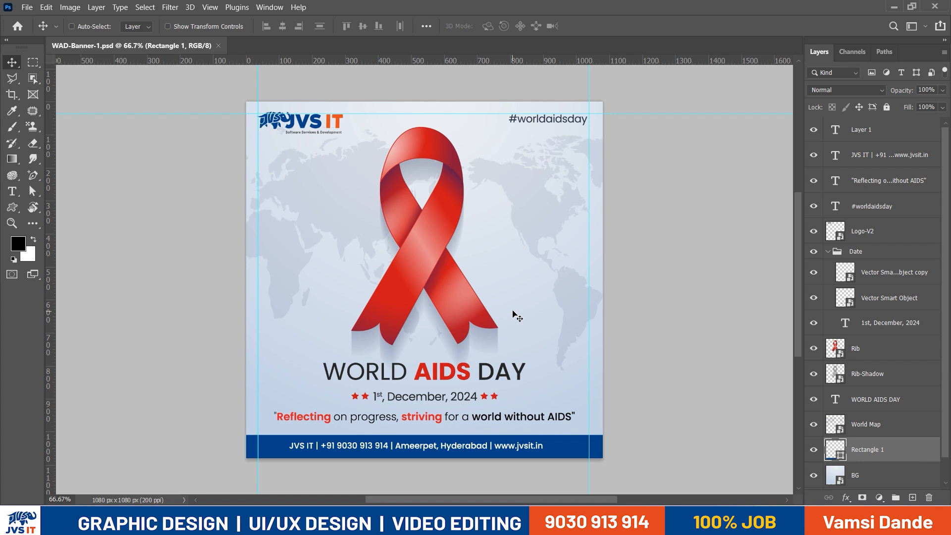
{"action": "key", "text": "ctrl+w"}
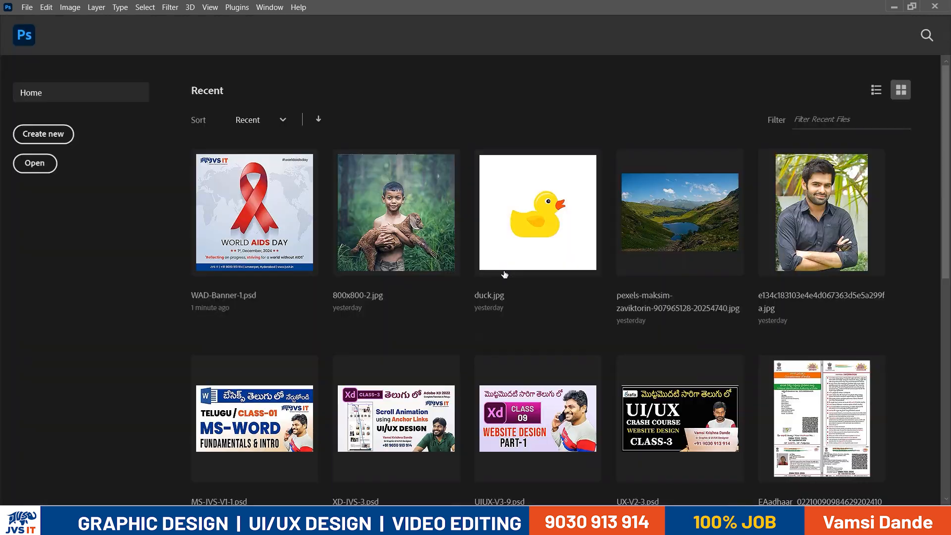
{"action": "key", "text": "super+d"}
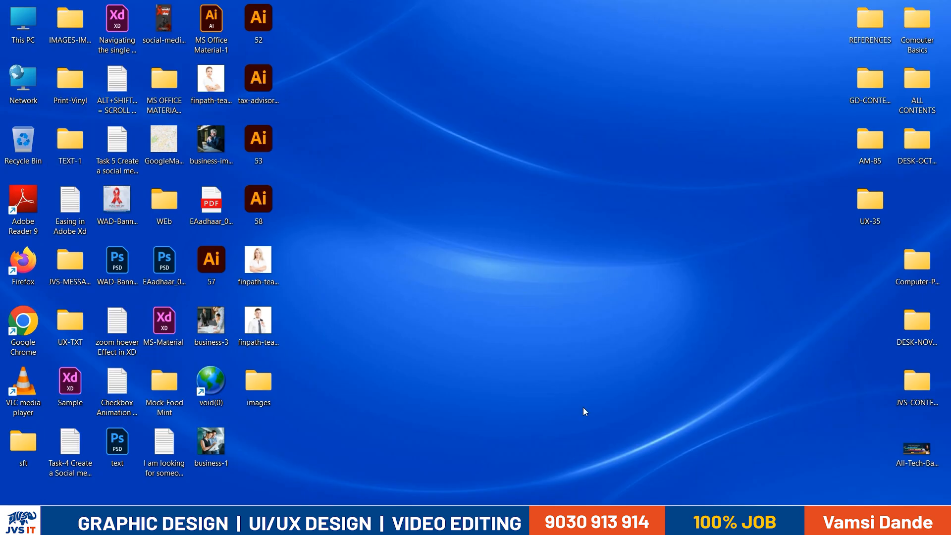
{"action": "left_click", "coordinate": [587, 521]}
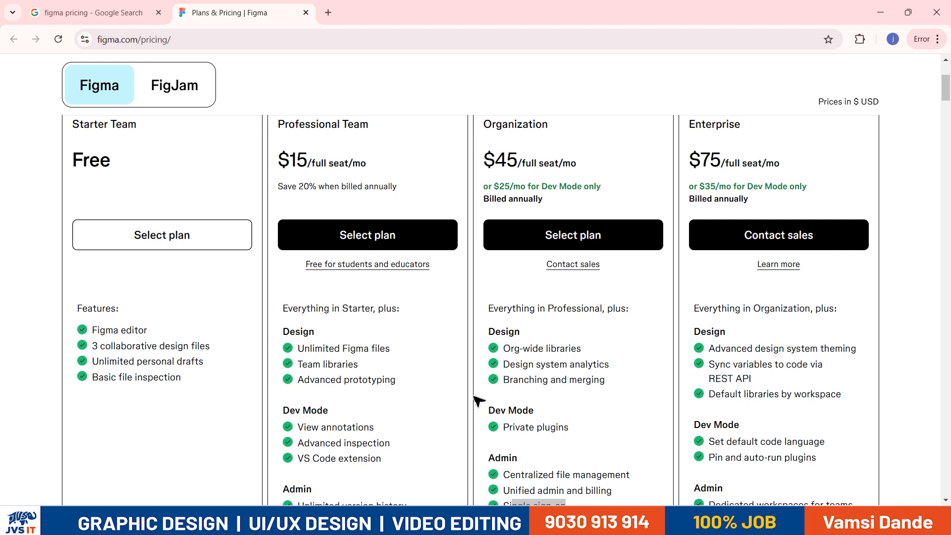
{"action": "key", "text": "super+d"}
{"action": "mouse_move", "coordinate": [640, 521]}
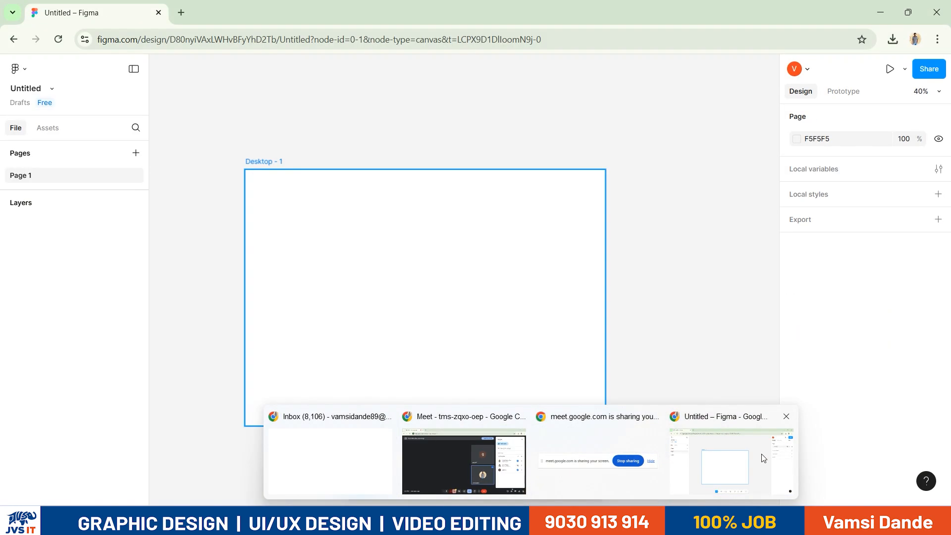
{"action": "left_click", "coordinate": [728, 463]}
Move the Desktop - 1 frame to about X -860, Y -255 and draw a rectangle in its upper-left area
{"action": "left_click_drag", "start_coordinate": [324, 208], "coordinate": [349, 202]}
{"action": "left_click", "coordinate": [365, 236]}
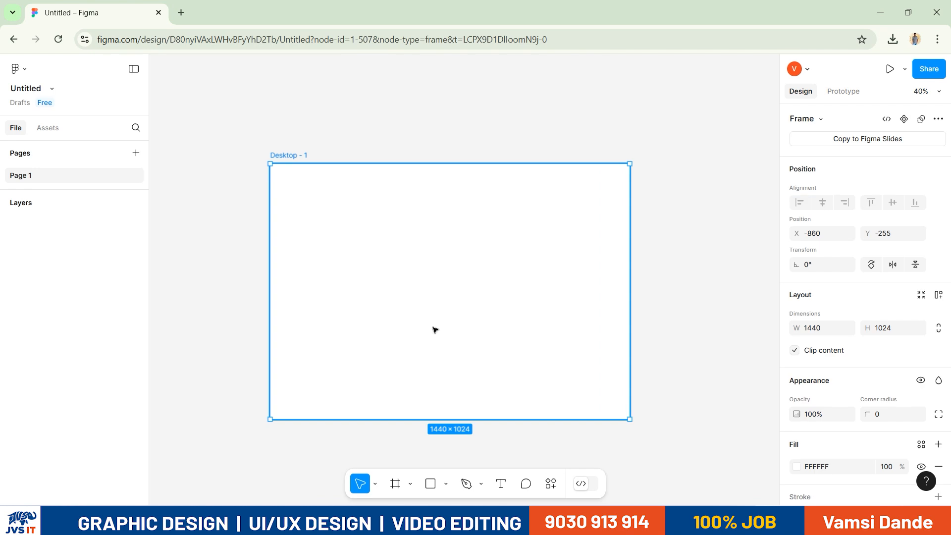
{"action": "left_click", "coordinate": [446, 483]}
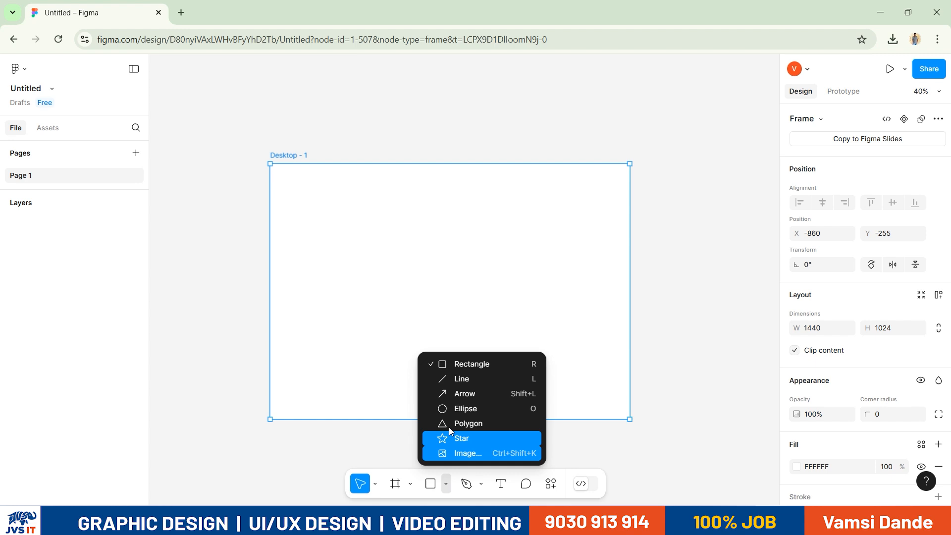
{"action": "left_click", "coordinate": [463, 369]}
{"action": "left_click_drag", "start_coordinate": [281, 177], "coordinate": [352, 217]}
{"action": "left_click", "coordinate": [414, 221]}
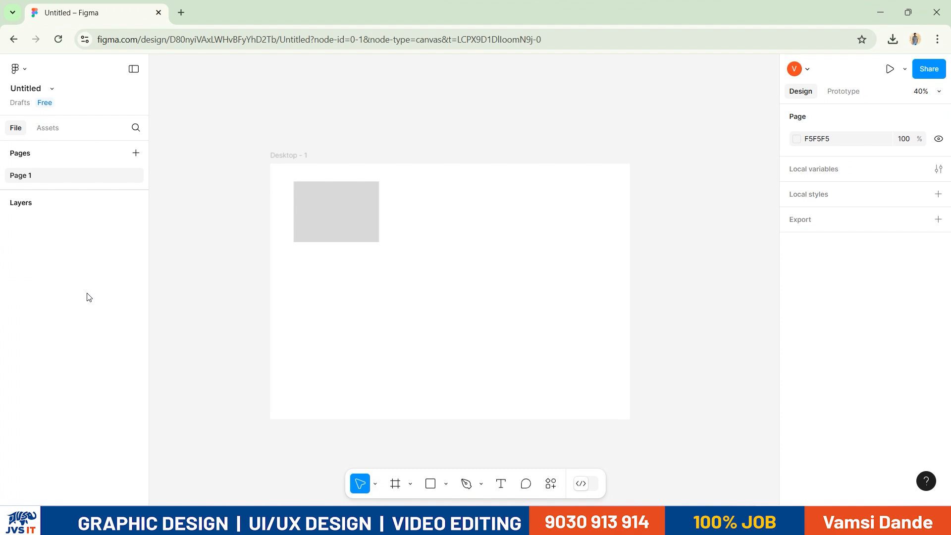
Check the Assets libraries, return to the file's pages and layers, and review the Desktop - 1 frame's properties
{"action": "left_click", "coordinate": [47, 128]}
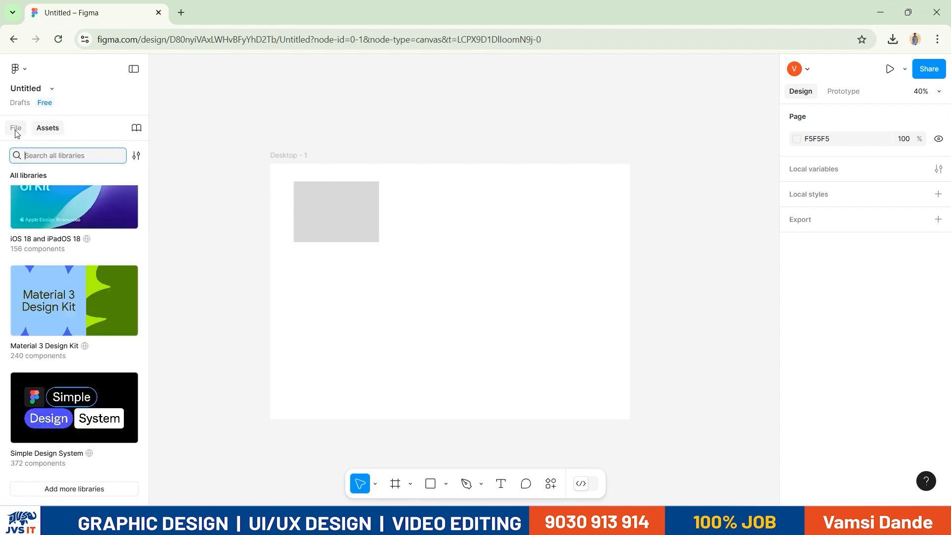
{"action": "left_click", "coordinate": [16, 128]}
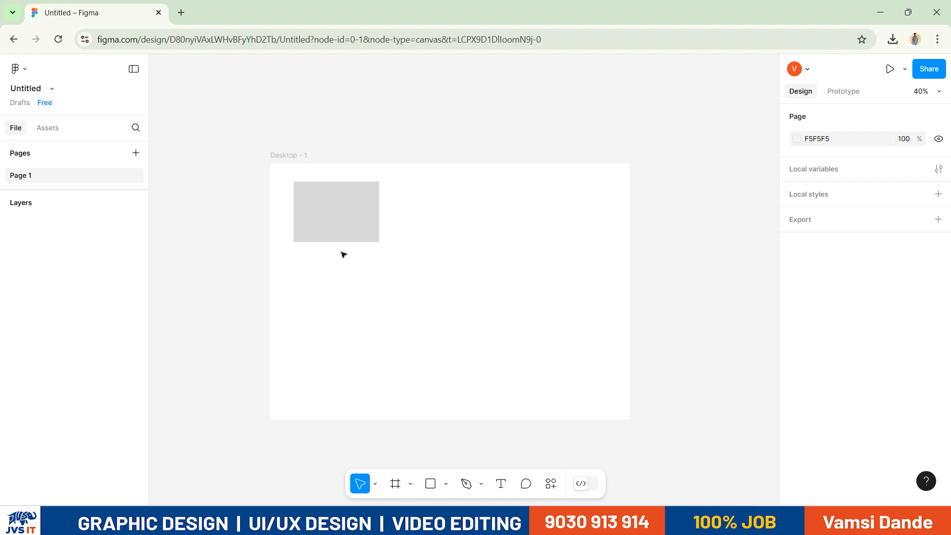
{"action": "left_click", "coordinate": [301, 155]}
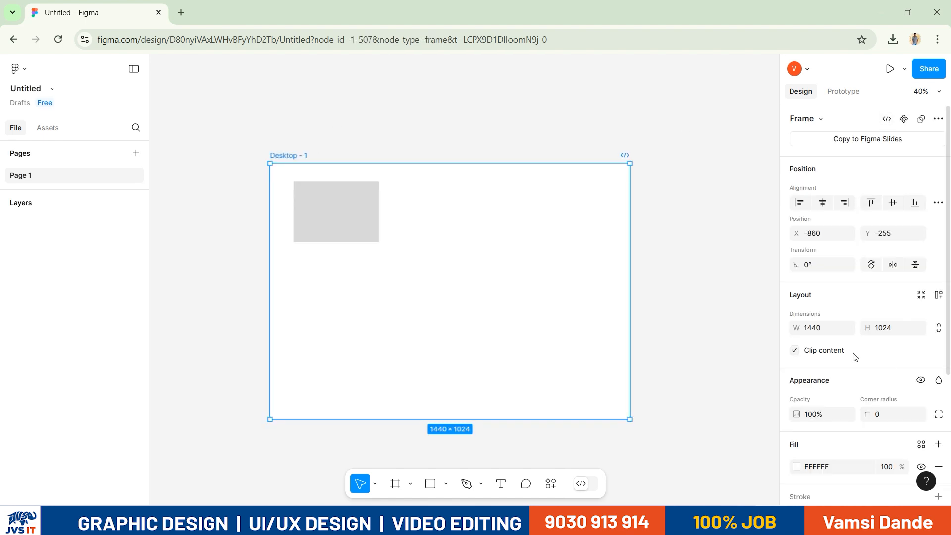
{"action": "left_click", "coordinate": [384, 236]}
{"action": "left_click", "coordinate": [362, 229]}
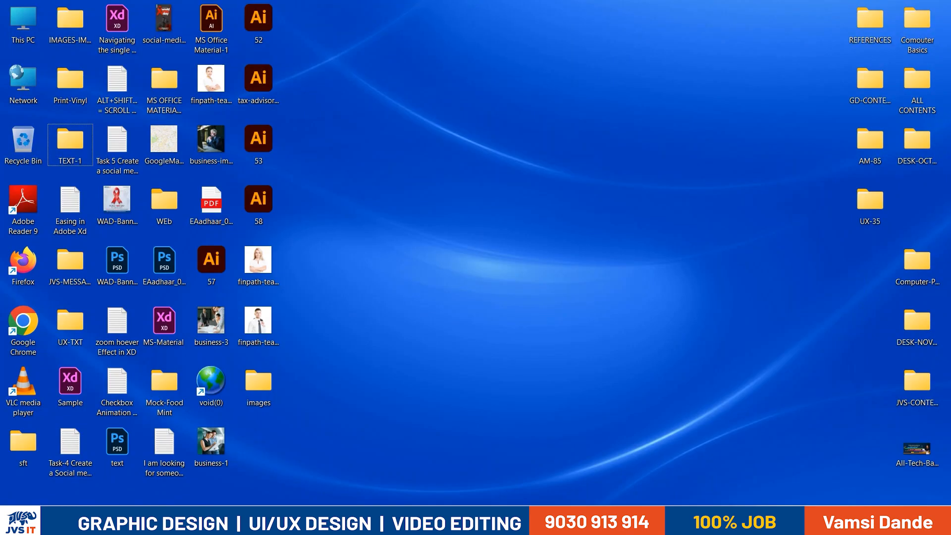
{"action": "right_click", "coordinate": [644, 519]}
{"action": "left_click", "coordinate": [657, 489]}
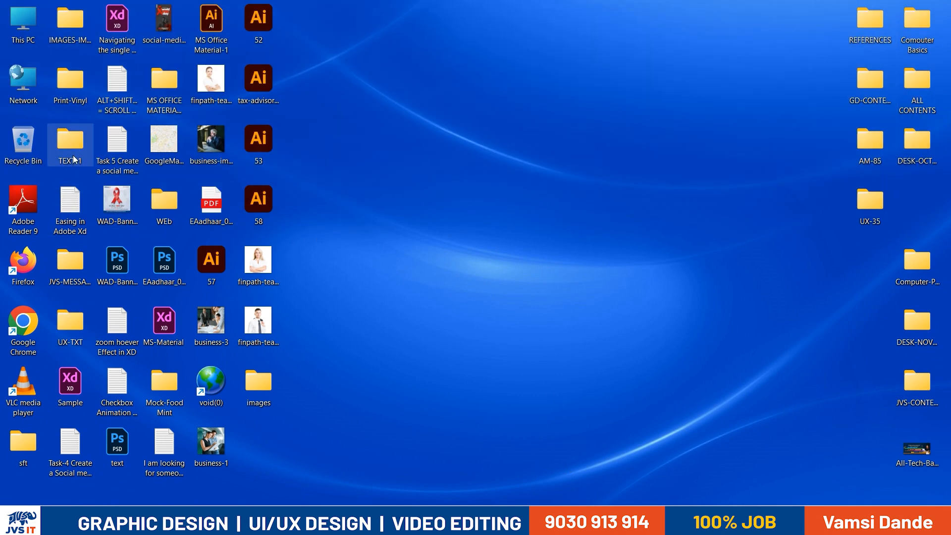
Open the TEXT-1 folder on the desktop, locate its FIGMA-TXT subfolder and open it
{"action": "double_click", "coordinate": [71, 144]}
{"action": "key", "text": "f"}
{"action": "key", "text": "f"}
{"action": "key", "text": "f"}
{"action": "key", "text": "f"}
{"action": "key", "text": "f"}
{"action": "key", "text": "f"}
{"action": "key", "text": "alt+space"}
{"action": "key", "text": "x"}
{"action": "key", "text": "f"}
{"action": "key", "text": "f"}
{"action": "key", "text": "f"}
{"action": "key", "text": "f"}
{"action": "key", "text": "f"}
{"action": "key", "text": "f"}
{"action": "key", "text": "f"}
{"action": "key", "text": "f"}
{"action": "key", "text": "f"}
{"action": "key", "text": "f"}
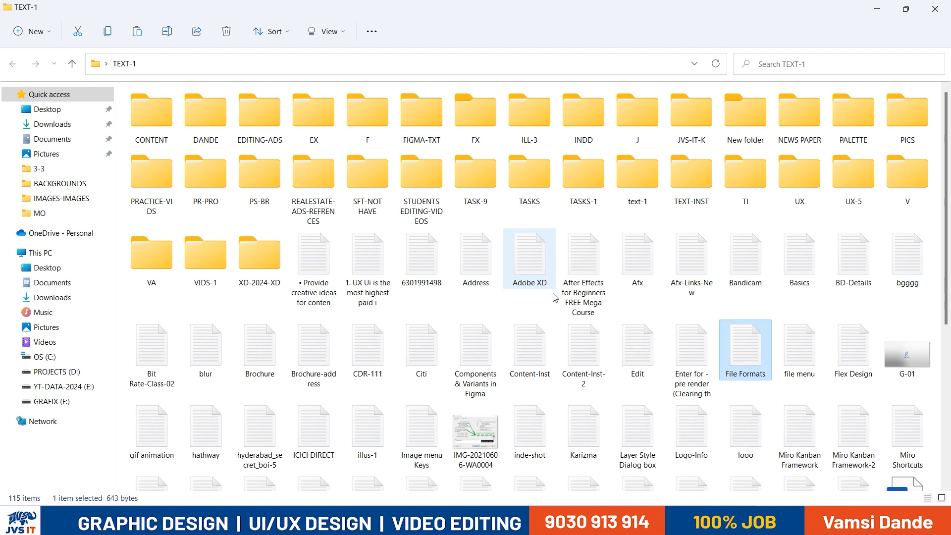
{"action": "scroll", "coordinate": [593, 352], "scroll_direction": "down", "scroll_amount": 5}
{"action": "scroll", "coordinate": [592, 352], "scroll_direction": "up", "scroll_amount": 5}
{"action": "key", "text": "f"}
{"action": "key", "text": "f"}
{"action": "key", "text": "f"}
{"action": "key", "text": "f"}
{"action": "key", "text": "Return"}
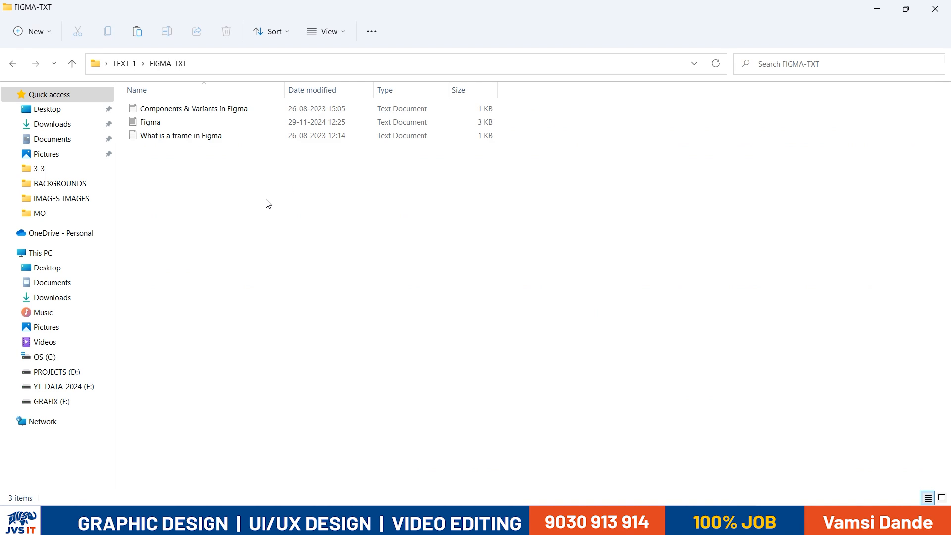
Open the Figma text file maximized with enlarged text and read its introduction to the platform
{"action": "double_click", "coordinate": [197, 123]}
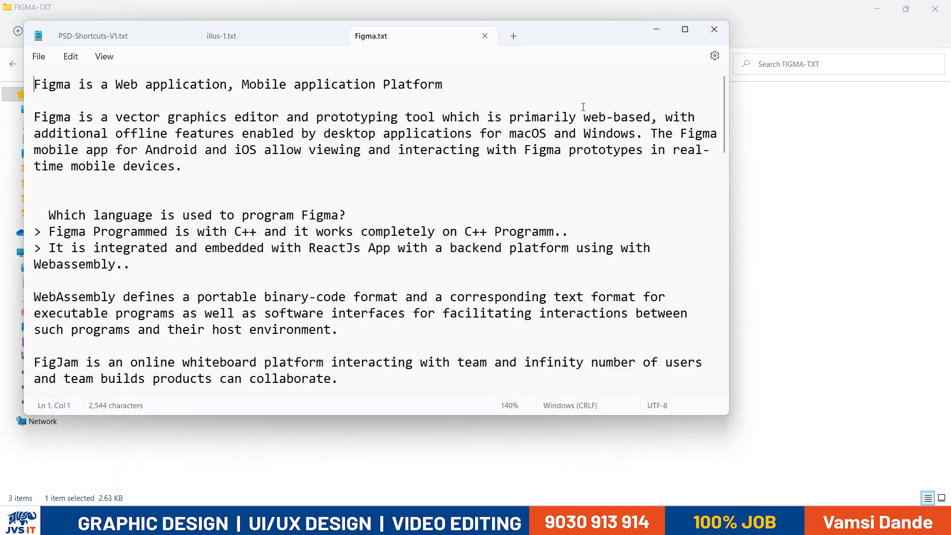
{"action": "left_click", "coordinate": [685, 29]}
{"action": "scroll", "coordinate": [393, 263], "scroll_direction": "up", "scroll_amount": 9}
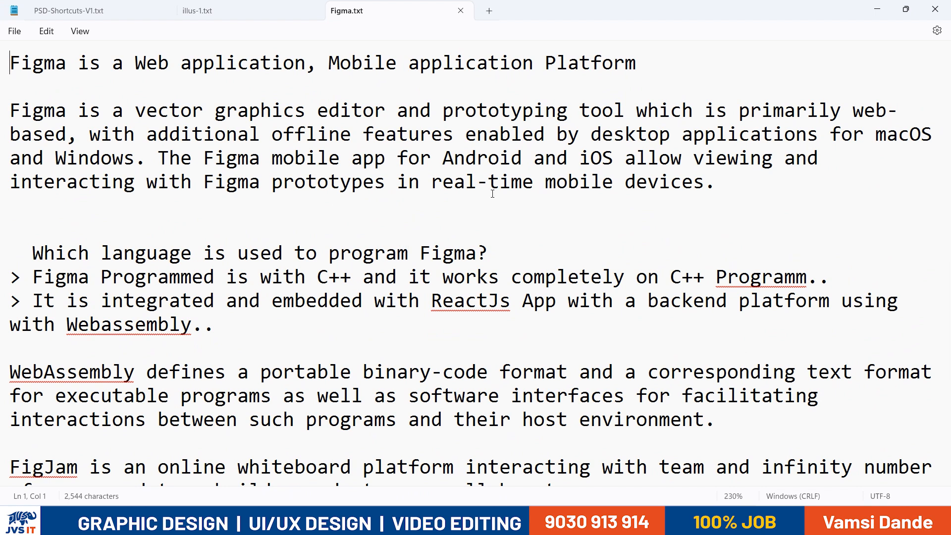
{"action": "left_click_drag", "start_coordinate": [533, 97], "coordinate": [614, 94]}
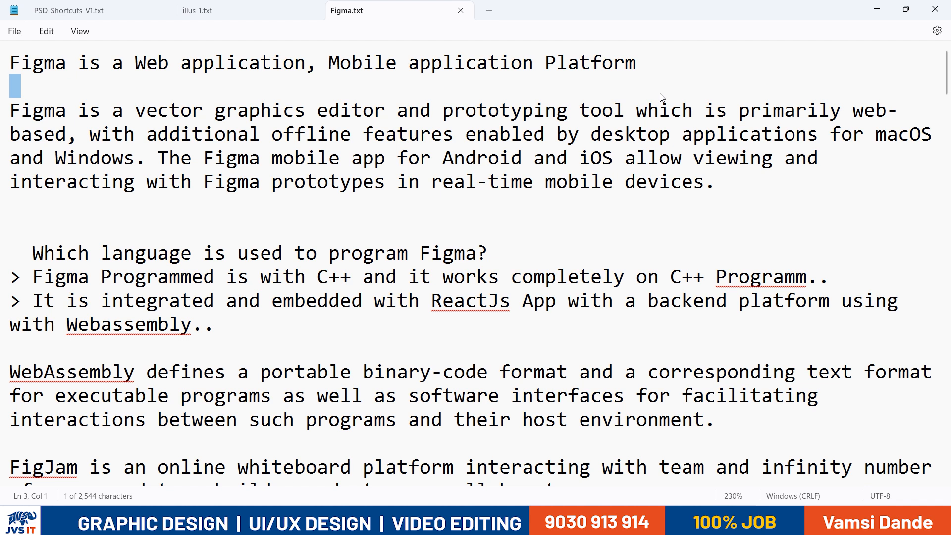
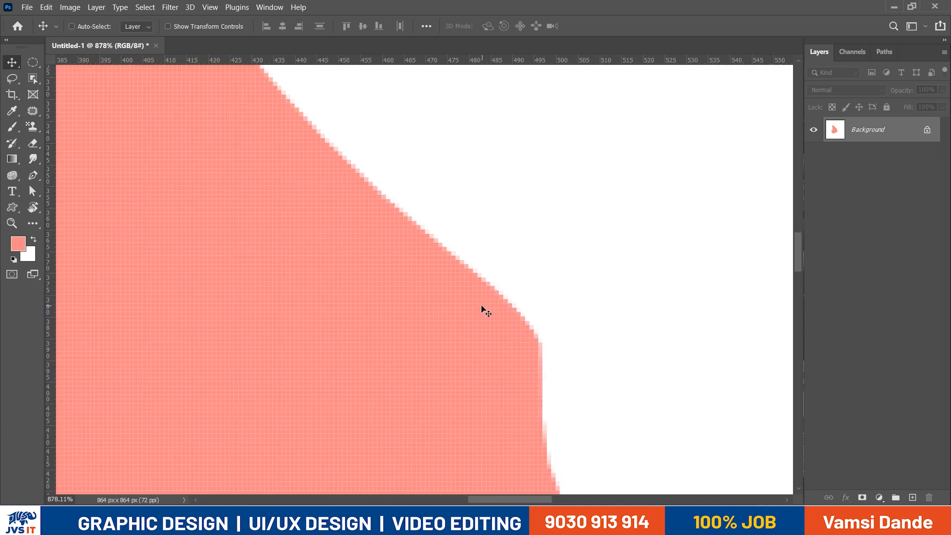
Switch to the Untitled Figma file and draw a closed, partly curved Pen shape about 614 × 606 in the middle of Desktop - 1
{"action": "mouse_move", "coordinate": [476, 481]}
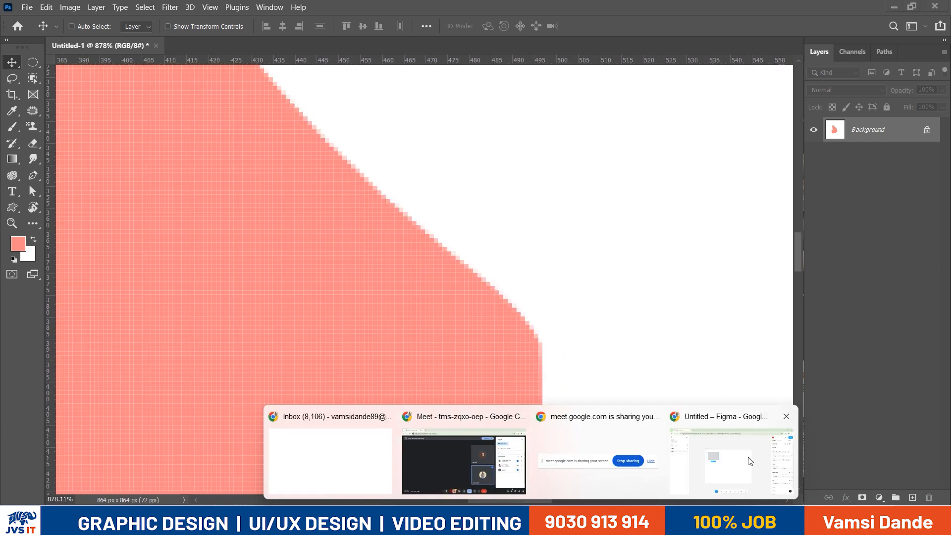
{"action": "left_click", "coordinate": [731, 460]}
{"action": "left_click", "coordinate": [466, 483]}
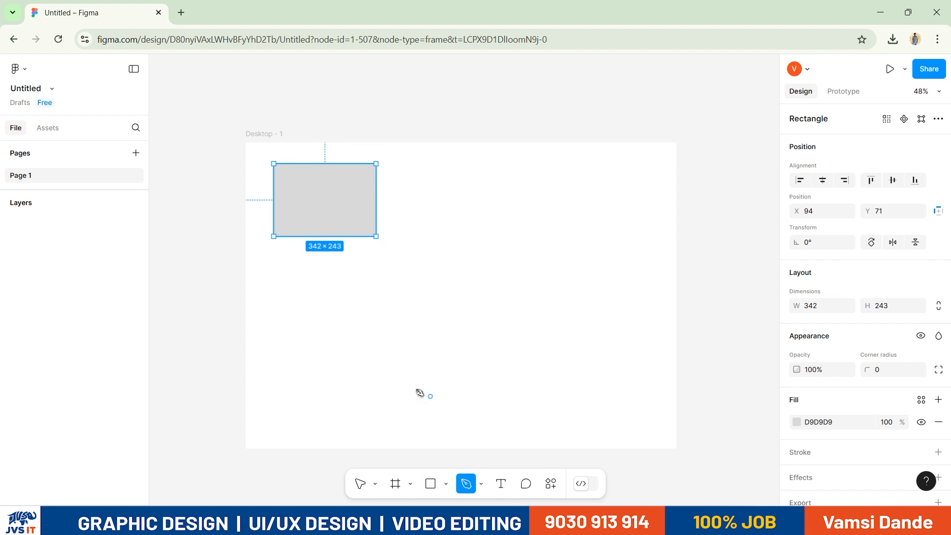
{"action": "left_click", "coordinate": [401, 388]}
{"action": "left_click", "coordinate": [370, 330]}
{"action": "left_click", "coordinate": [431, 284]}
{"action": "left_click", "coordinate": [458, 224]}
{"action": "left_click_drag", "start_coordinate": [515, 223], "coordinate": [532, 256]}
{"action": "left_click", "coordinate": [554, 311]}
{"action": "left_click", "coordinate": [504, 373]}
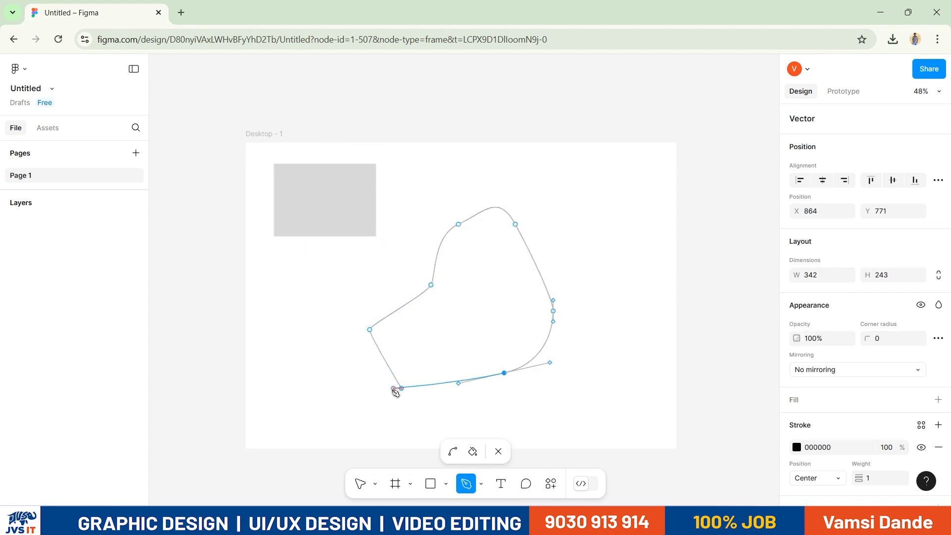
{"action": "left_click", "coordinate": [401, 388]}
Set the vector shape's stroke to red FF1111 and give it a solid fill of FD3131
{"action": "scroll", "coordinate": [870, 369], "scroll_direction": "down", "scroll_amount": 3}
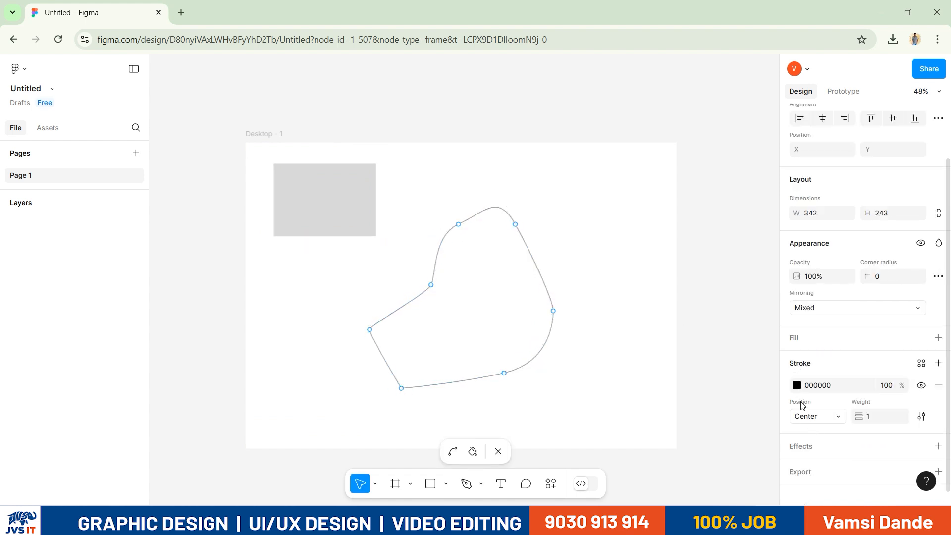
{"action": "left_click", "coordinate": [795, 385]}
{"action": "left_click_drag", "start_coordinate": [712, 275], "coordinate": [774, 189]}
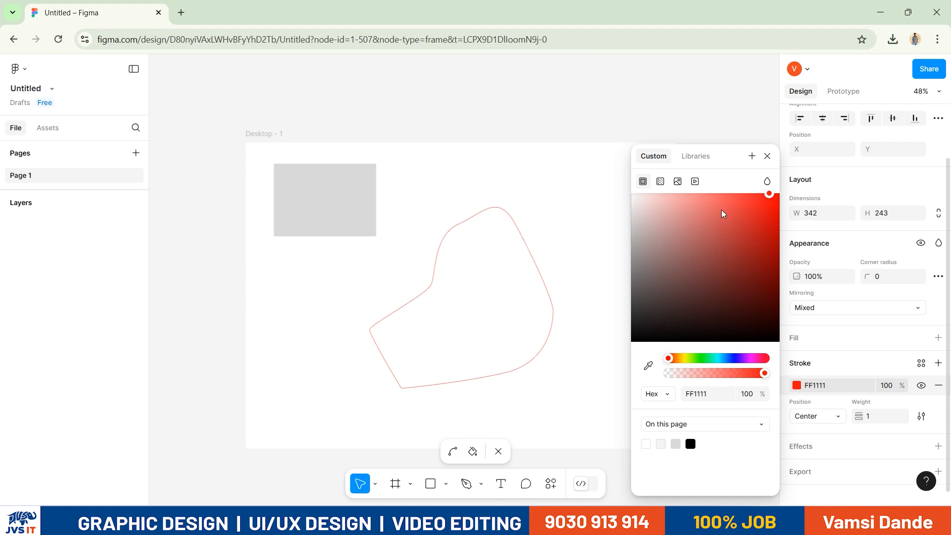
{"action": "left_click", "coordinate": [813, 367]}
{"action": "left_click", "coordinate": [869, 341]}
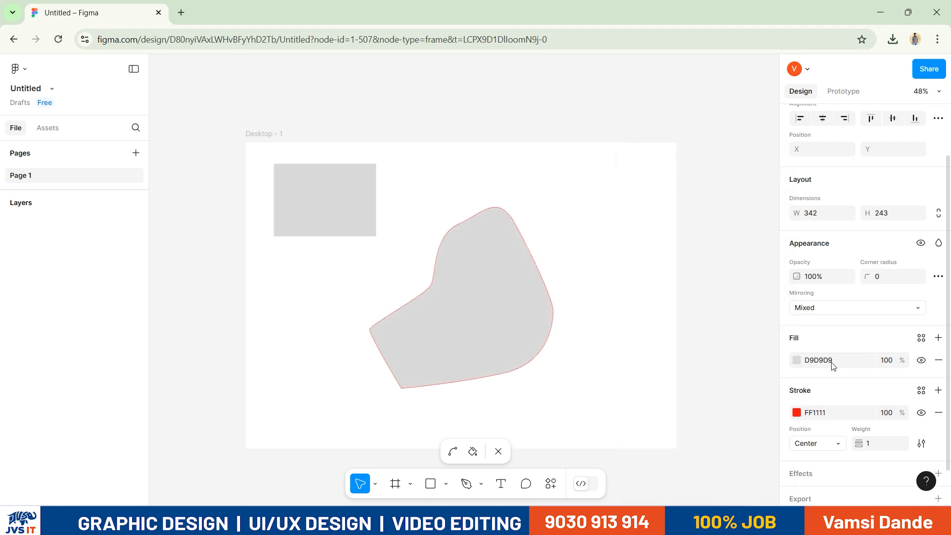
{"action": "left_click", "coordinate": [796, 360]}
{"action": "left_click_drag", "start_coordinate": [692, 321], "coordinate": [751, 194]}
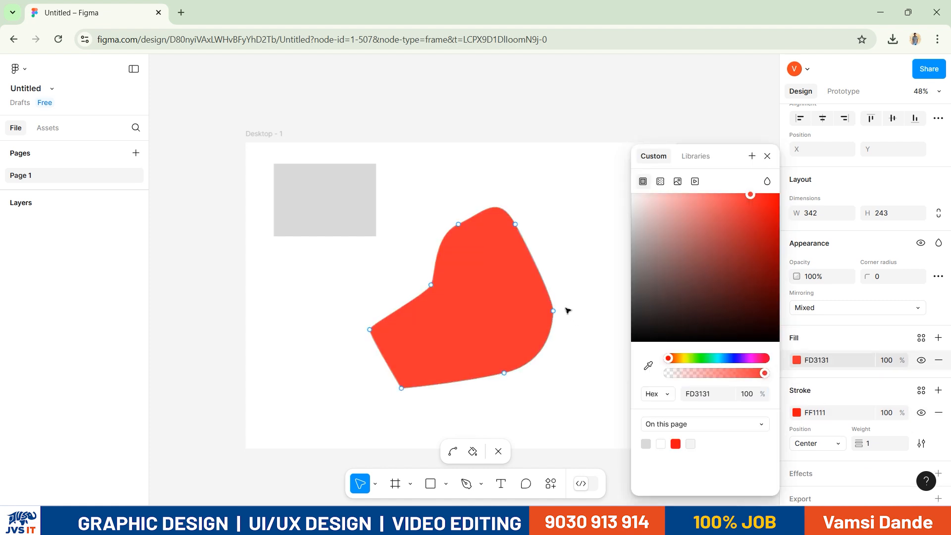
Inspect the vector shape's edge up close and change its stroke color to green 11FF65
{"action": "scroll", "coordinate": [564, 310], "scroll_direction": "up", "scroll_amount": 10}
{"action": "scroll", "coordinate": [571, 400], "scroll_direction": "down", "scroll_amount": 4}
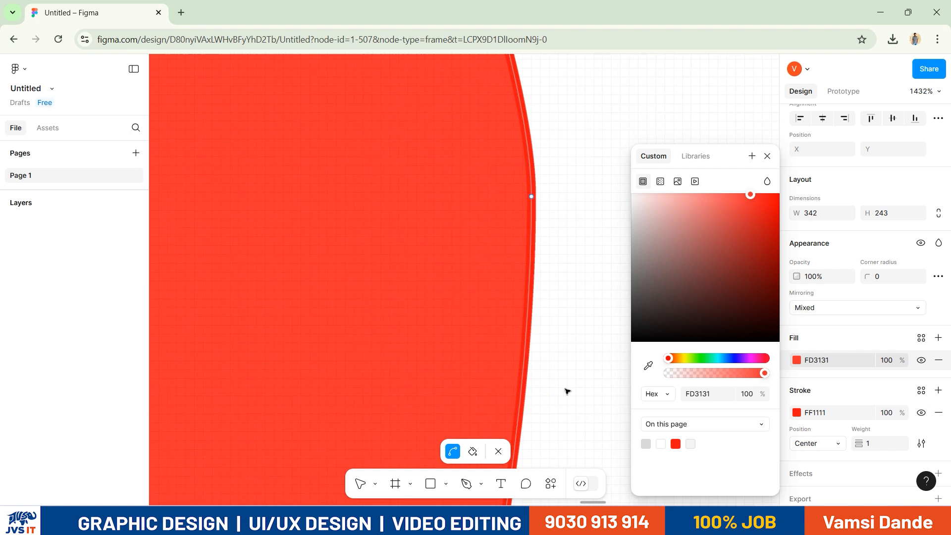
{"action": "key", "text": "v"}
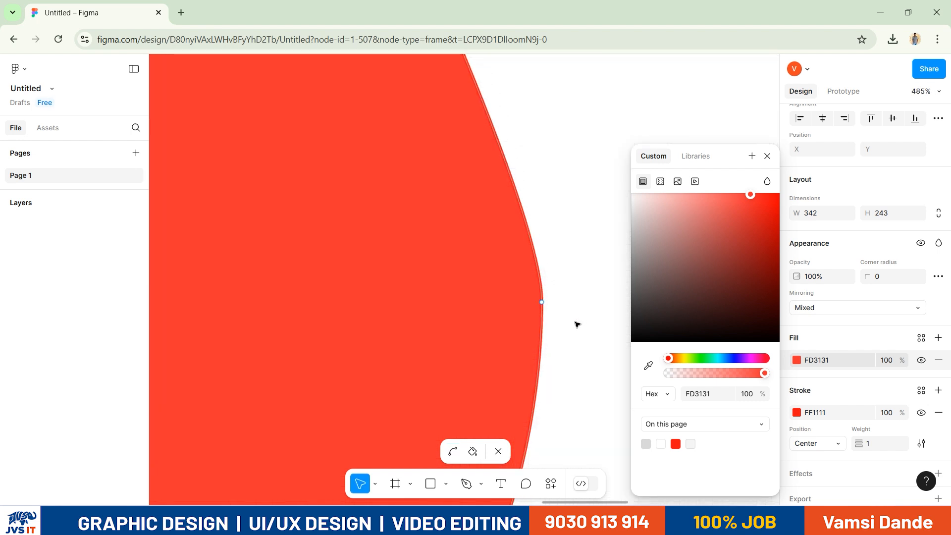
{"action": "left_click", "coordinate": [767, 156]}
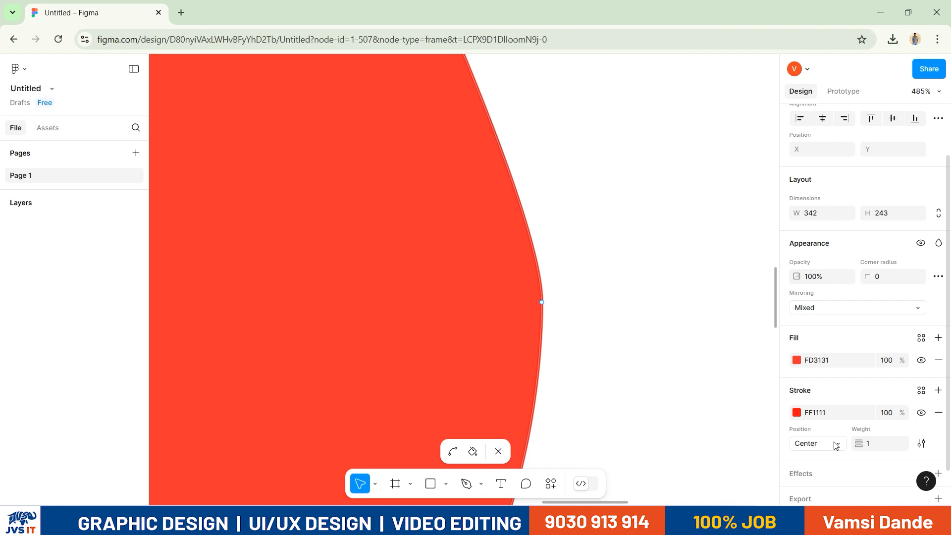
{"action": "left_click", "coordinate": [796, 412]}
{"action": "left_click_drag", "start_coordinate": [724, 359], "coordinate": [706, 359]}
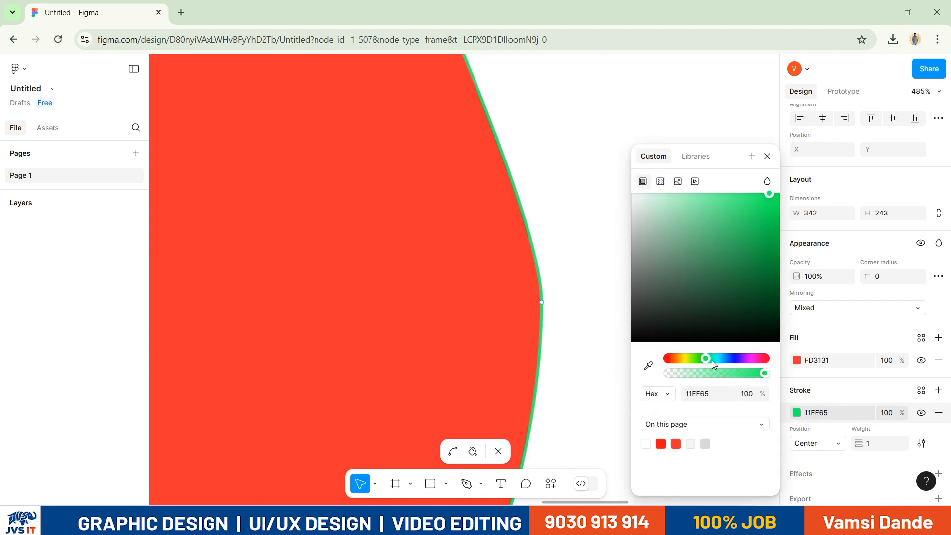
{"action": "left_click", "coordinate": [767, 156]}
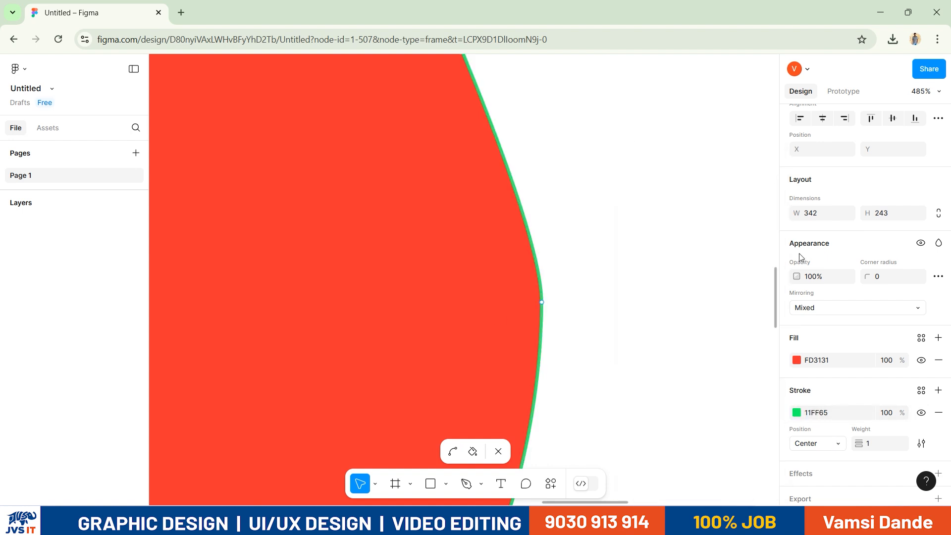
Remove the vector shape's red fill and add a new solid fill in purple A76CFF
{"action": "left_click", "coordinate": [940, 363]}
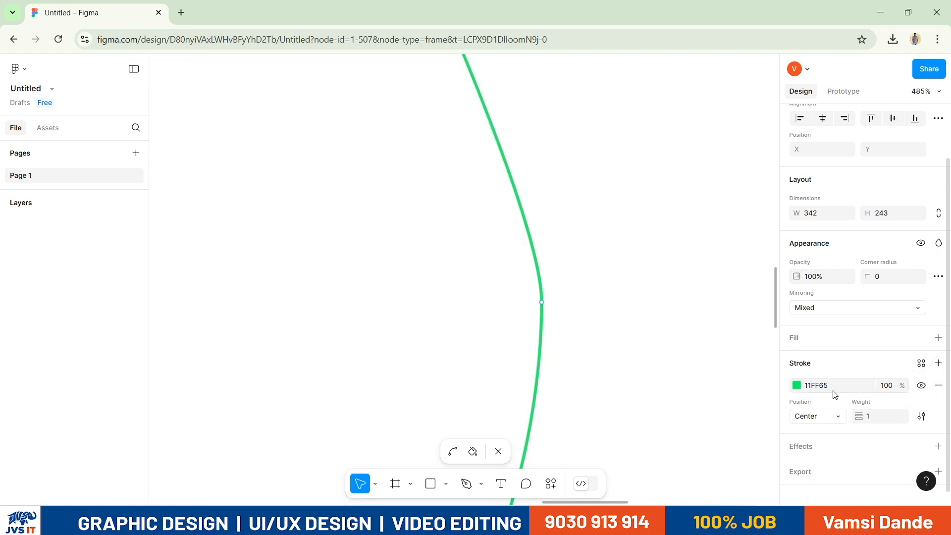
{"action": "left_click", "coordinate": [807, 340]}
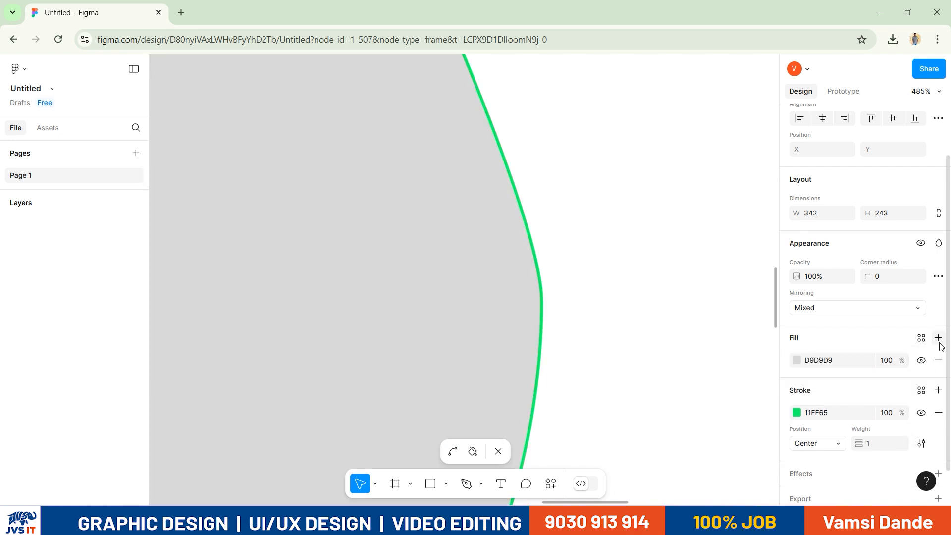
{"action": "left_click", "coordinate": [797, 360]}
{"action": "left_click_drag", "start_coordinate": [721, 259], "coordinate": [721, 178]}
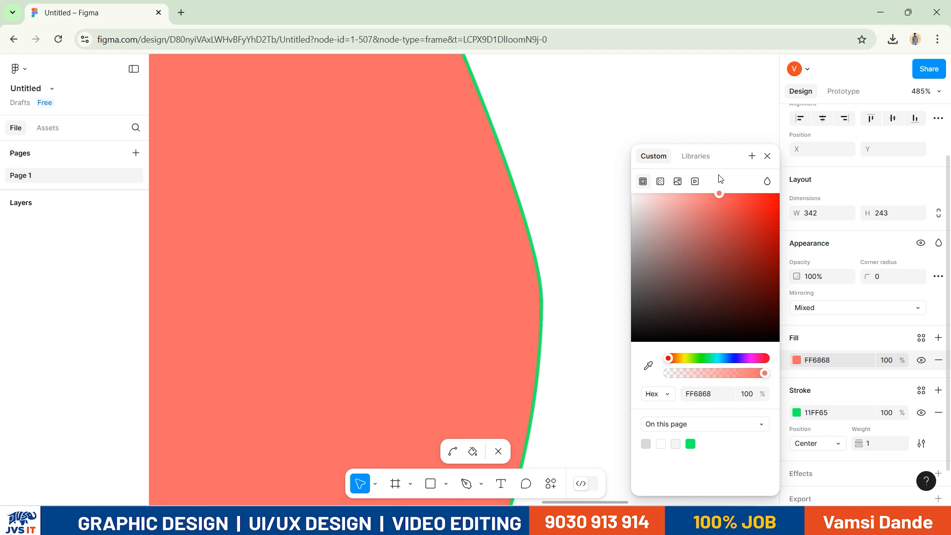
{"action": "left_click", "coordinate": [711, 360]}
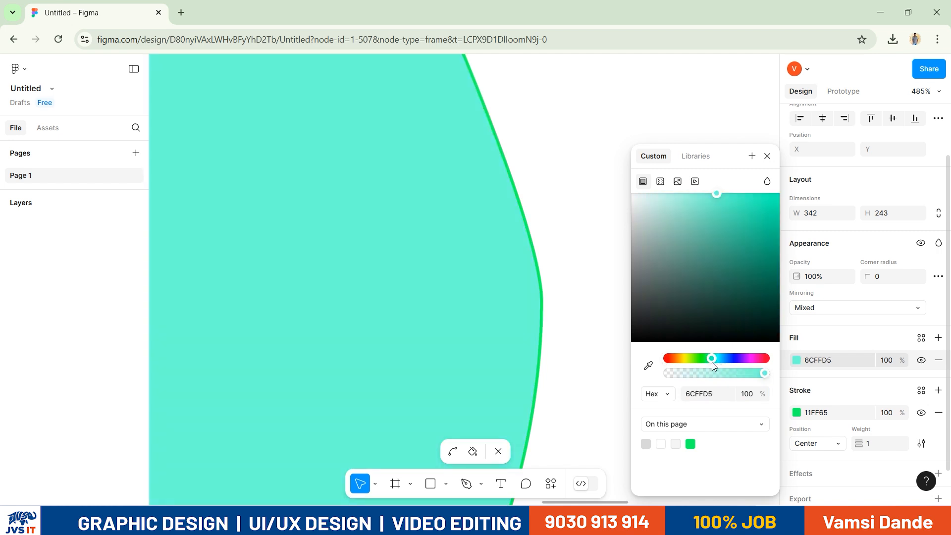
{"action": "left_click", "coordinate": [739, 359]}
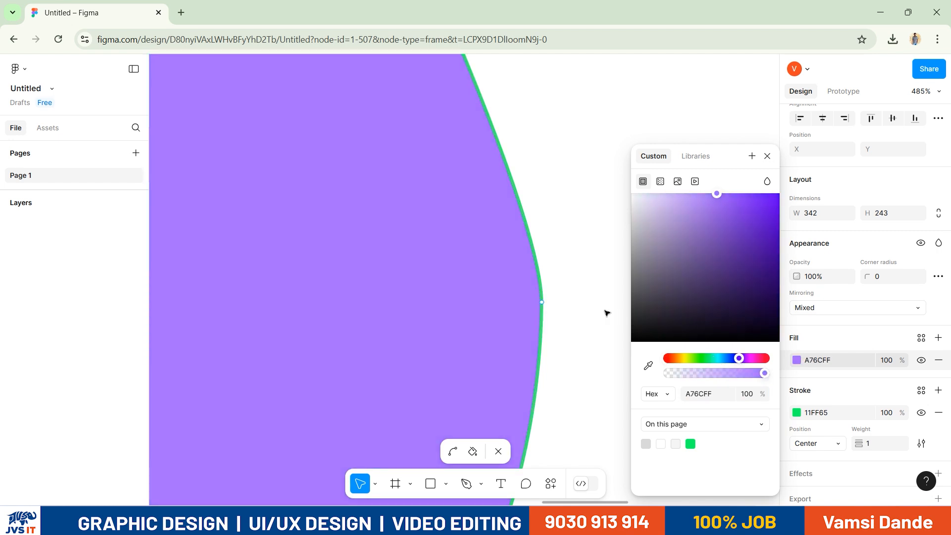
{"action": "left_click", "coordinate": [767, 156]}
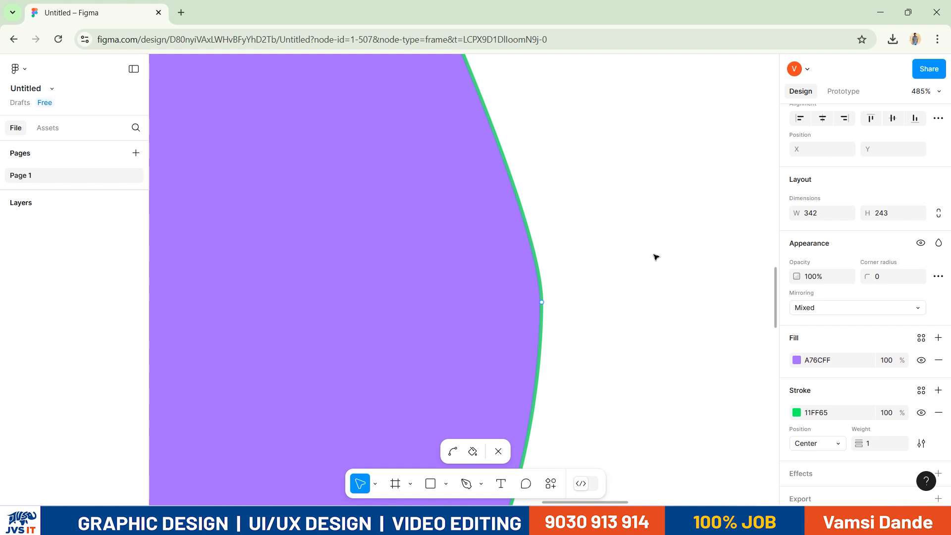
View the whole frame with the purple shape, and switch to the Figma.txt notes in Notepad
{"action": "key", "text": "ctrl"}
{"action": "scroll", "coordinate": [656, 257], "scroll_direction": "down", "scroll_amount": 15}
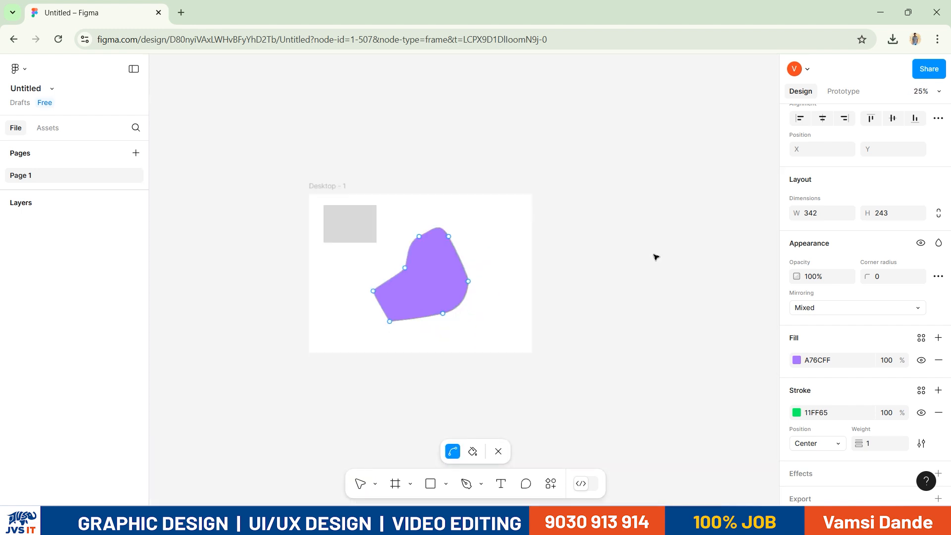
{"action": "key", "text": "ctrl+equal"}
{"action": "key", "text": "alt+Tab"}
{"action": "key", "text": "alt+Tab"}
{"action": "key", "text": "alt+Tab"}
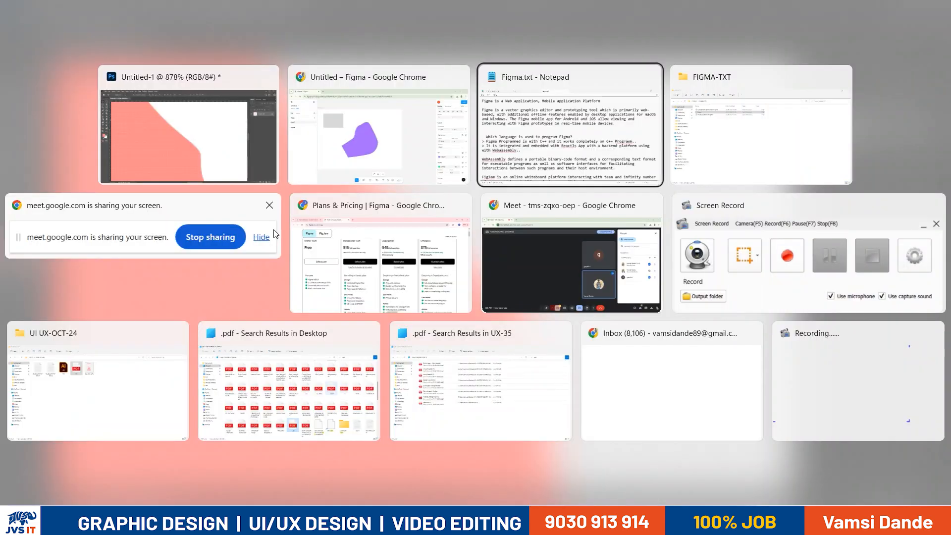
{"action": "left_click_drag", "start_coordinate": [262, 110], "coordinate": [429, 110]}
{"action": "left_click", "coordinate": [490, 202]}
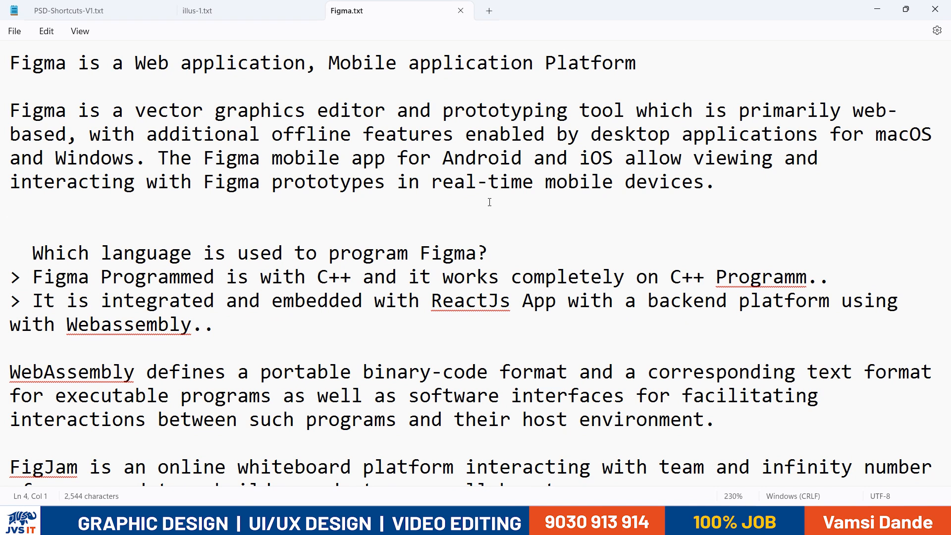
Switch back to the Untitled Figma file, leave vector editing and select the purple shape
{"action": "key", "text": "alt+Tab"}
{"action": "key", "text": "alt+Tab"}
{"action": "key", "text": "Tab"}
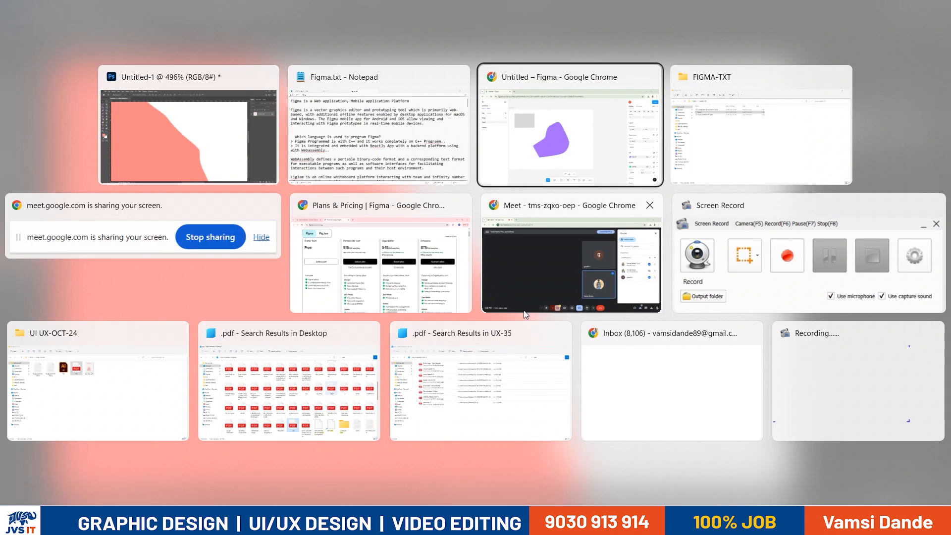
{"action": "scroll", "coordinate": [503, 312], "scroll_direction": "down", "scroll_amount": 2}
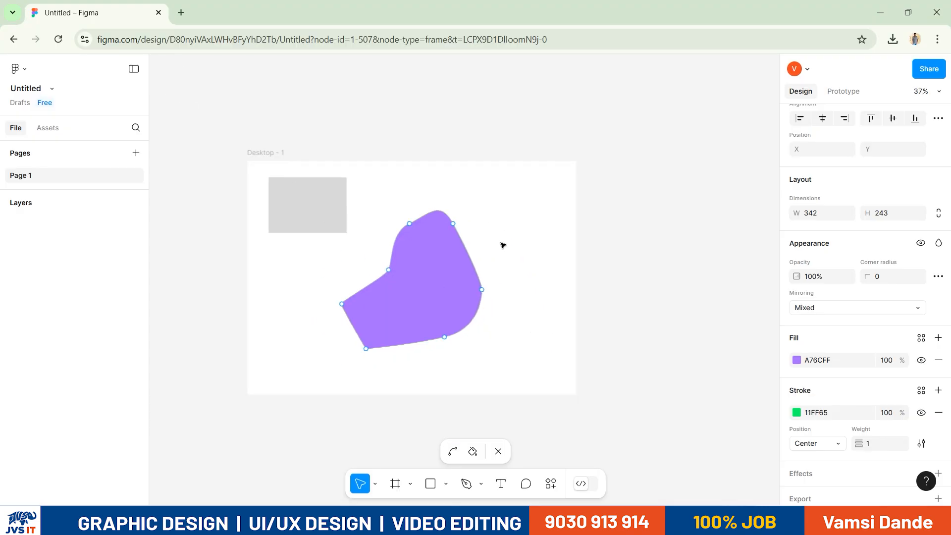
{"action": "key", "text": "Escape"}
{"action": "left_click", "coordinate": [314, 198]}
{"action": "left_click", "coordinate": [429, 271]}
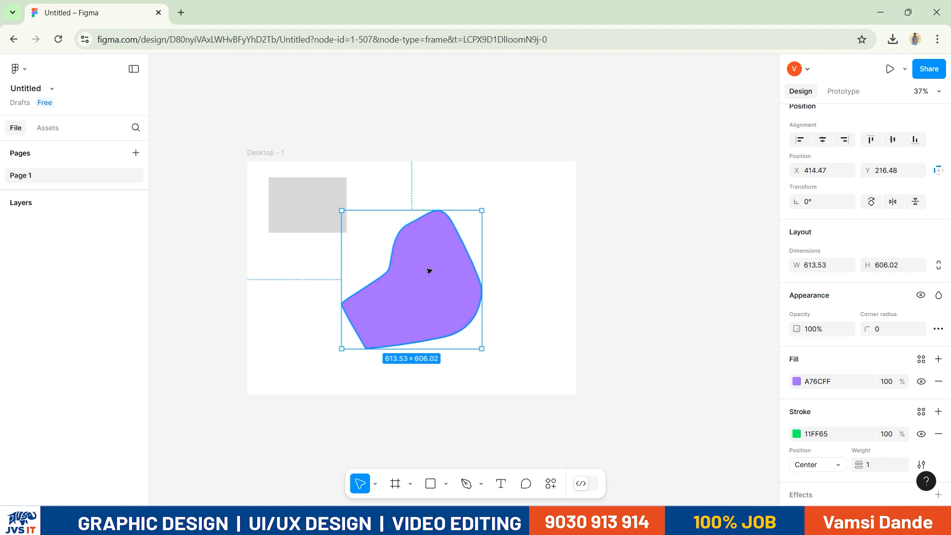
Compare with the Photoshop shape, return to Figma.txt in Notepad, and read the lines on offline features, desktop applications and the mobile app
{"action": "key", "text": "alt+Tab"}
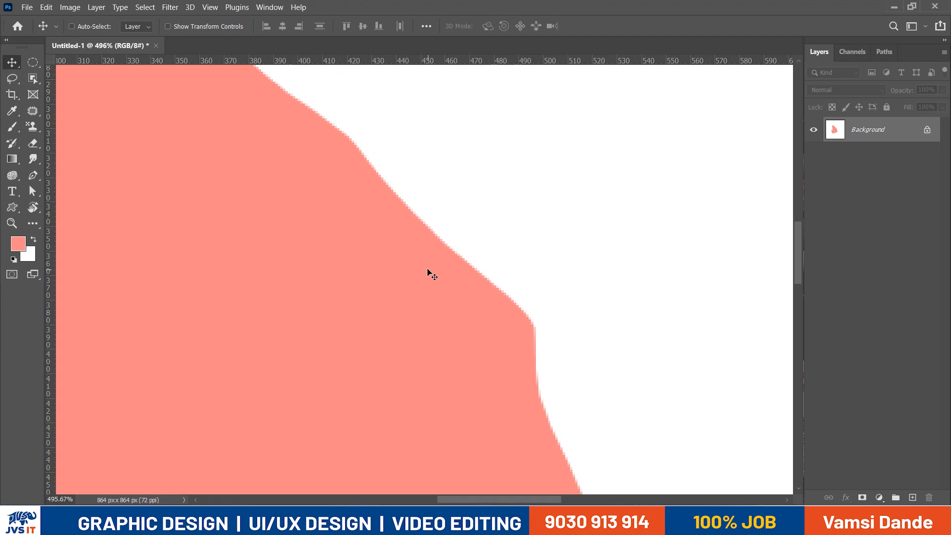
{"action": "key", "text": "alt+Tab"}
{"action": "key", "text": "alt+Tab"}
{"action": "key", "text": "alt+Tab"}
{"action": "left_click_drag", "start_coordinate": [694, 113], "coordinate": [813, 119]}
{"action": "left_click", "coordinate": [852, 111]}
{"action": "left_click_drag", "start_coordinate": [317, 134], "coordinate": [540, 134]}
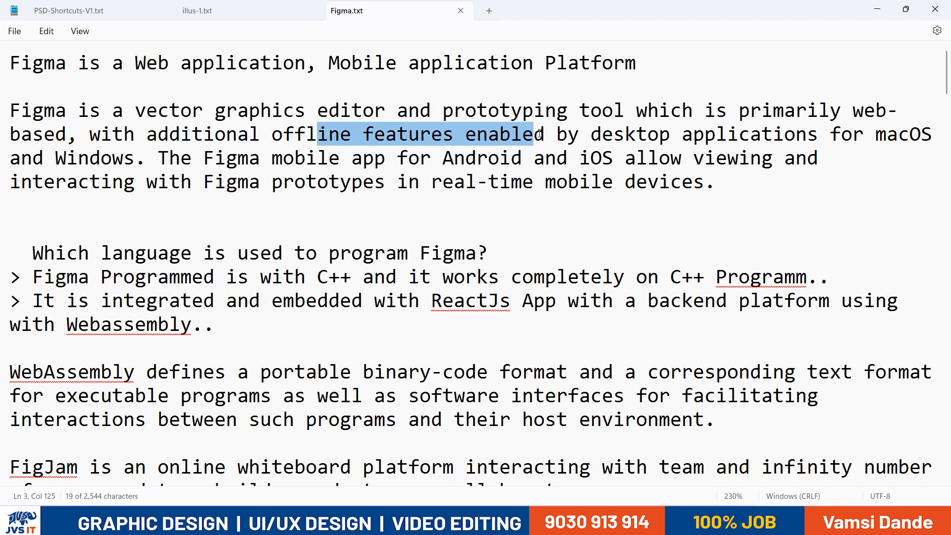
{"action": "left_click_drag", "start_coordinate": [625, 135], "coordinate": [807, 141]}
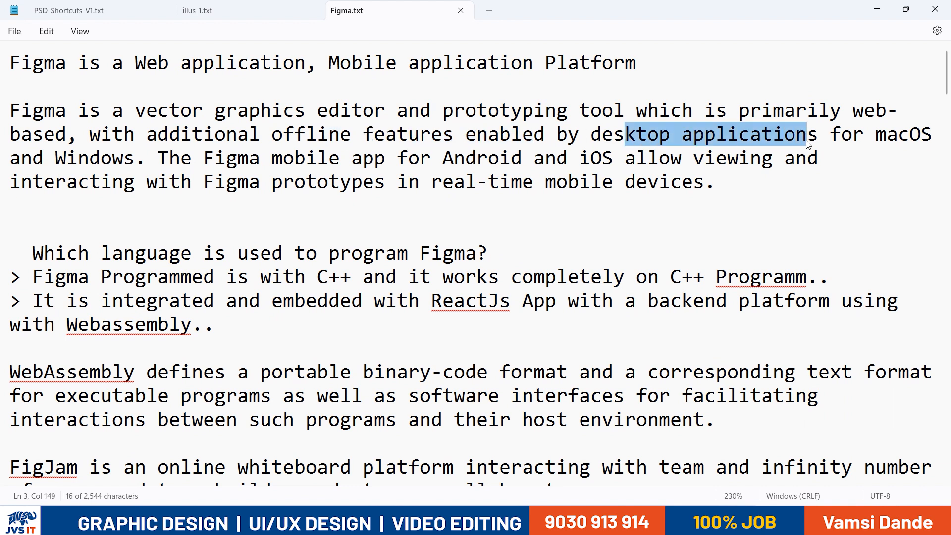
{"action": "left_click_drag", "start_coordinate": [101, 152], "coordinate": [117, 152]}
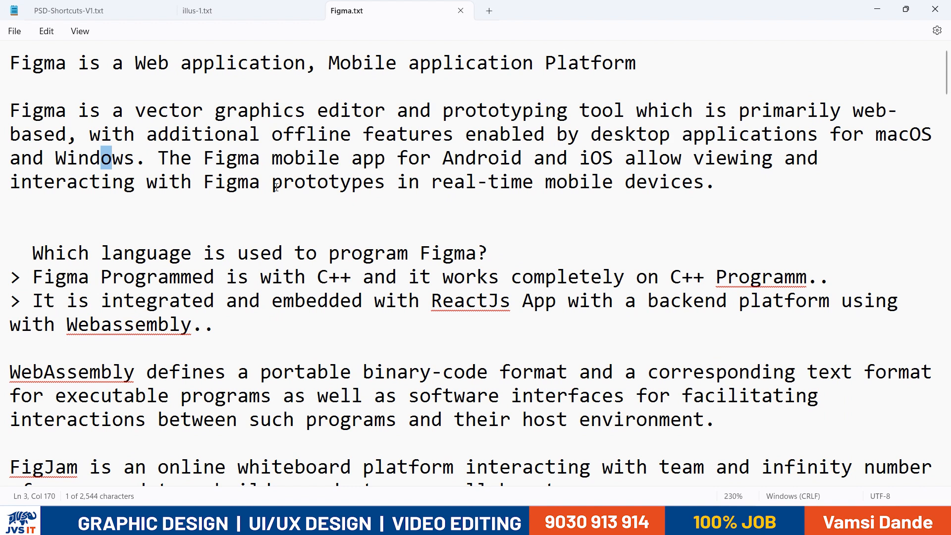
{"action": "left_click_drag", "start_coordinate": [158, 159], "coordinate": [639, 165]}
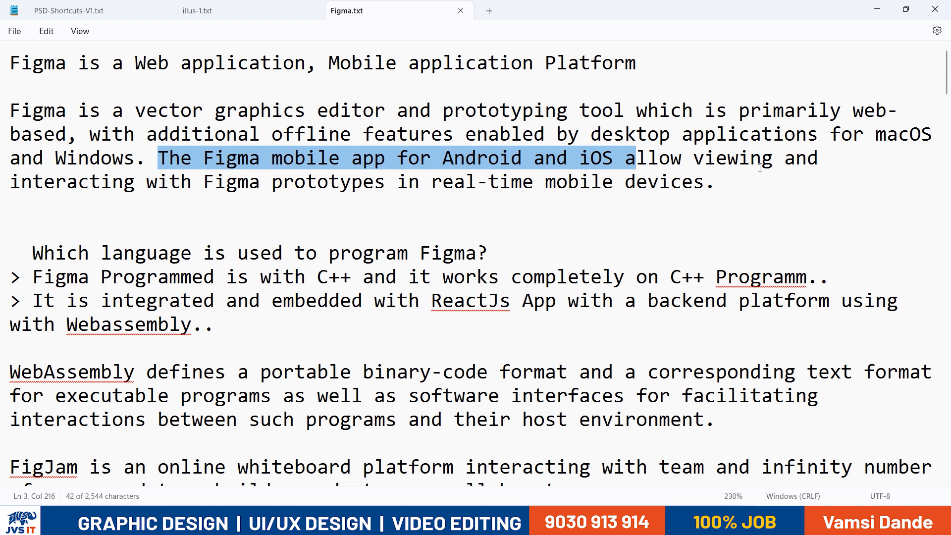
Read the Figma.txt lines on interacting with Figma prototypes in real-time mobile devices
{"action": "left_click_drag", "start_coordinate": [89, 182], "coordinate": [389, 184]}
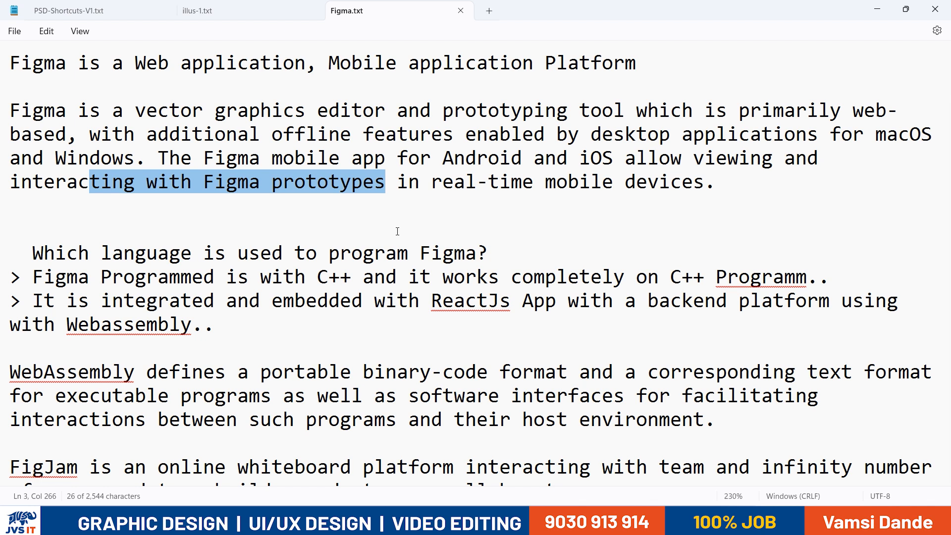
{"action": "key", "text": "Right"}
{"action": "key", "text": "shift+Left"}
{"action": "key", "text": "shift+Left"}
{"action": "key", "text": "shift+Left"}
{"action": "left_click_drag", "start_coordinate": [430, 182], "coordinate": [686, 184]}
{"action": "left_click", "coordinate": [682, 200]}
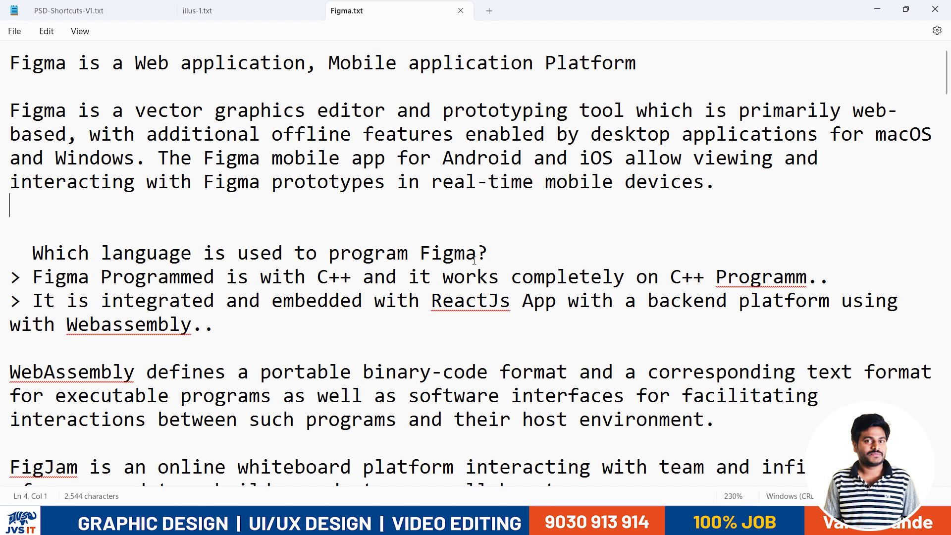
{"action": "scroll", "coordinate": [474, 260], "scroll_direction": "down", "scroll_amount": 2}
{"action": "scroll", "coordinate": [314, 203], "scroll_direction": "up", "scroll_amount": 3}
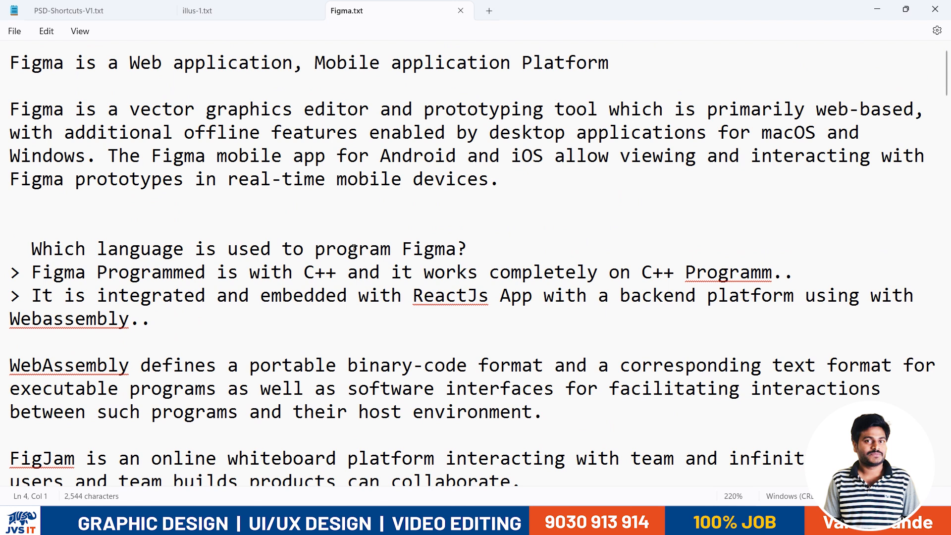
Read the notes on which language programs Figma, covering C++, the ReactJs app and the Webassembly backend platform
{"action": "left_click_drag", "start_coordinate": [347, 249], "coordinate": [460, 250]}
{"action": "left_click", "coordinate": [483, 281]}
{"action": "left_click_drag", "start_coordinate": [303, 272], "coordinate": [347, 274]}
{"action": "left_click", "coordinate": [337, 296]}
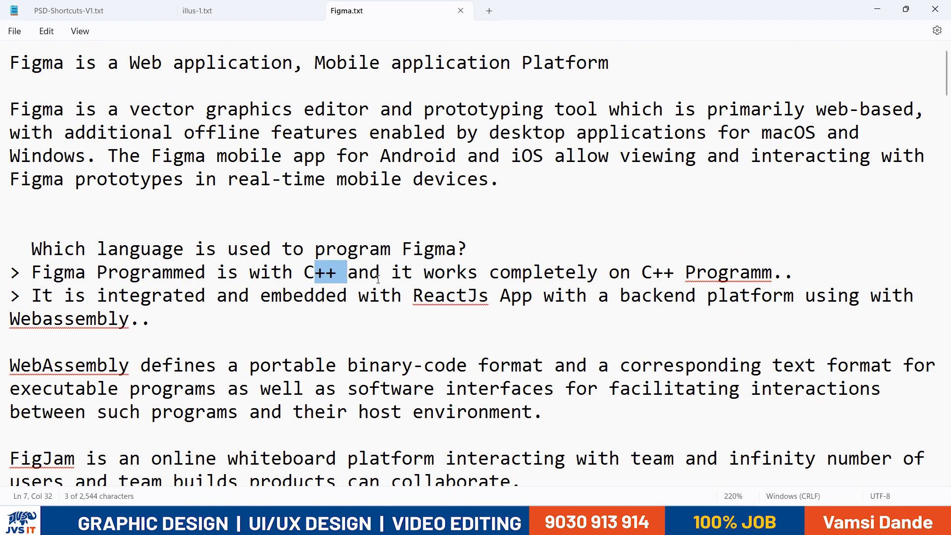
{"action": "left_click", "coordinate": [521, 270]}
{"action": "left_click_drag", "start_coordinate": [544, 272], "coordinate": [744, 275]}
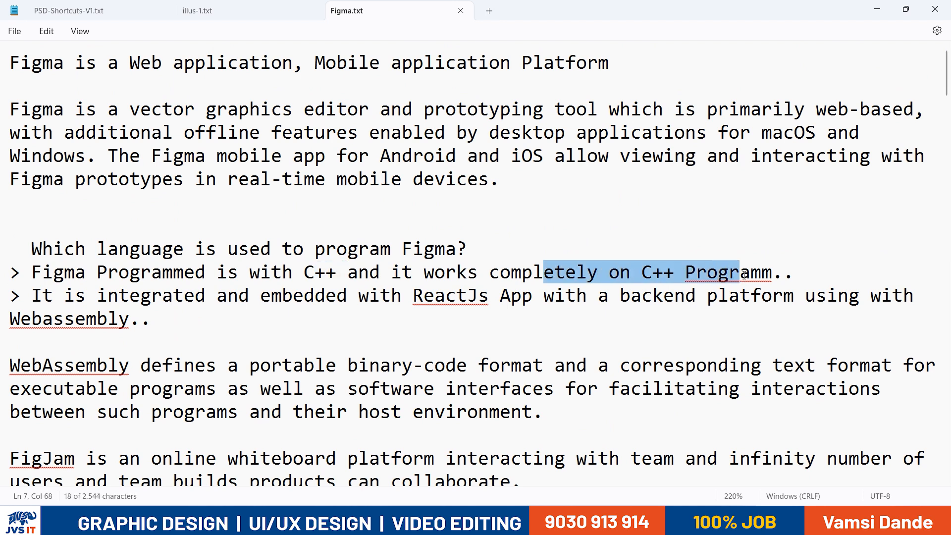
{"action": "left_click_drag", "start_coordinate": [195, 273], "coordinate": [315, 274]}
{"action": "left_click_drag", "start_coordinate": [392, 296], "coordinate": [543, 296]}
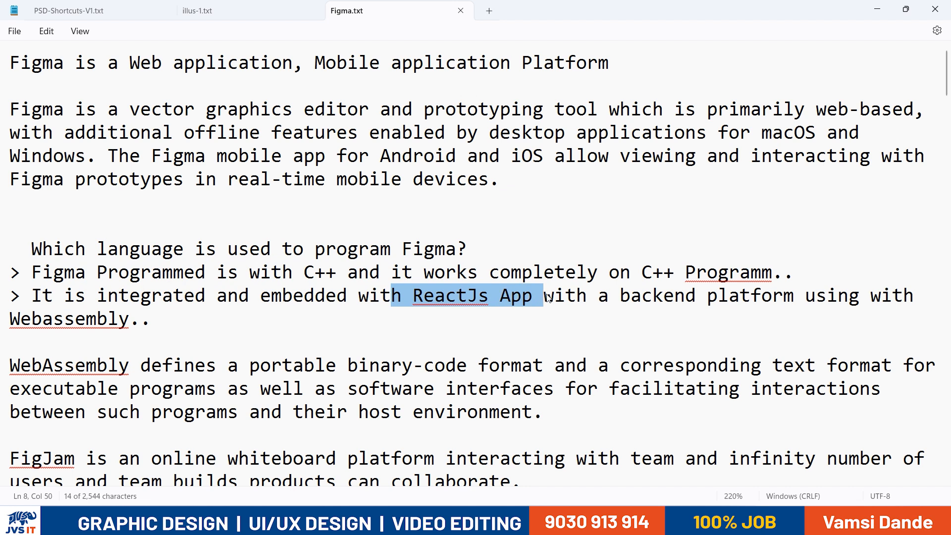
{"action": "left_click_drag", "start_coordinate": [639, 296], "coordinate": [902, 297]}
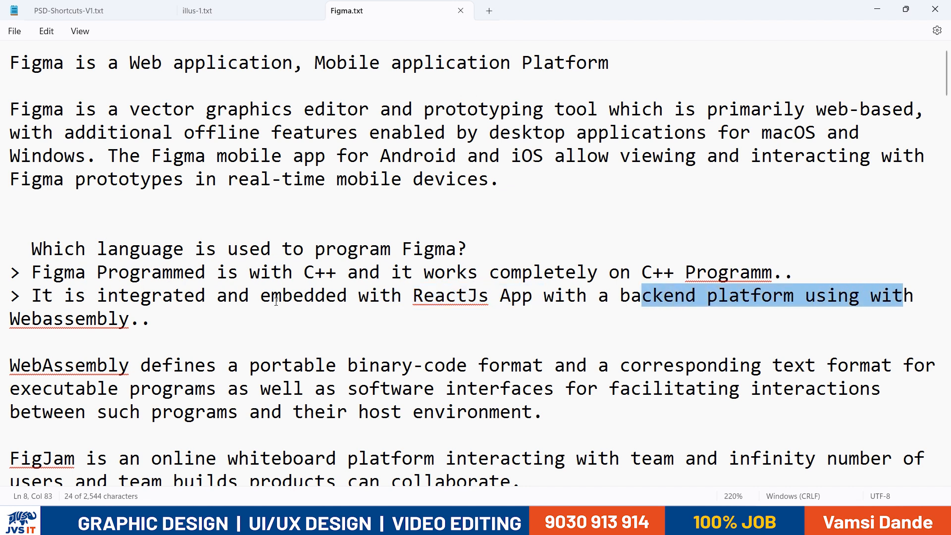
{"action": "left_click_drag", "start_coordinate": [228, 322], "coordinate": [9, 329]}
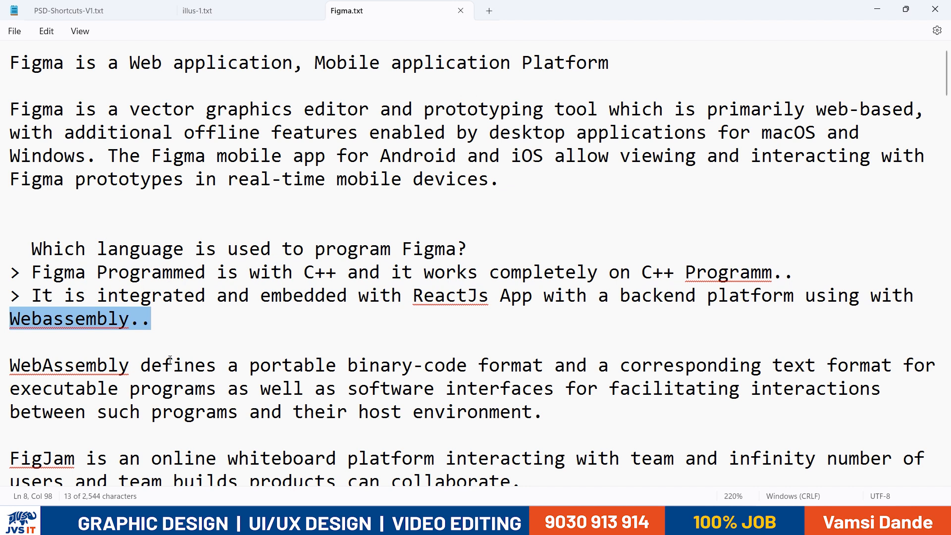
Read the WebAssembly definition on binary-code format and software interfaces, relating it back to Figma and ReactJs
{"action": "left_click_drag", "start_coordinate": [21, 366], "coordinate": [107, 367]}
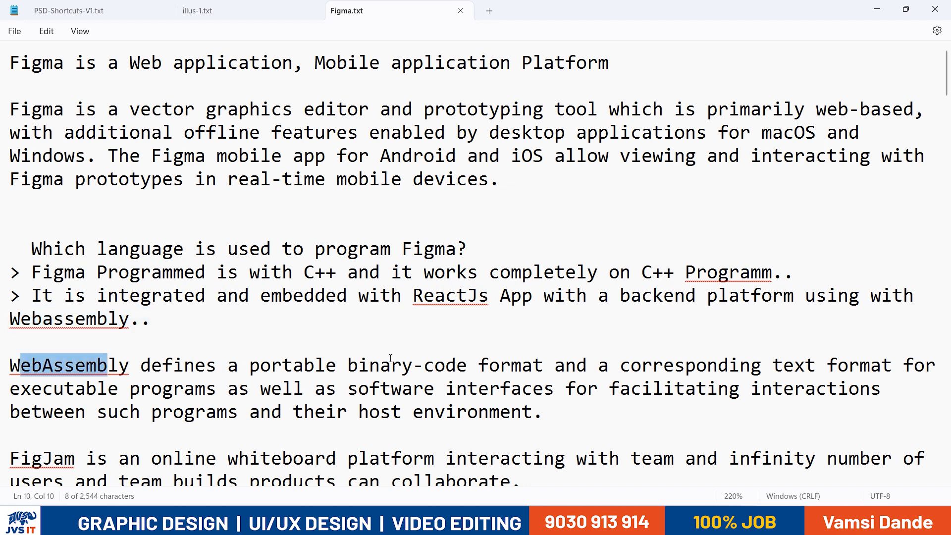
{"action": "left_click_drag", "start_coordinate": [391, 367], "coordinate": [554, 366]}
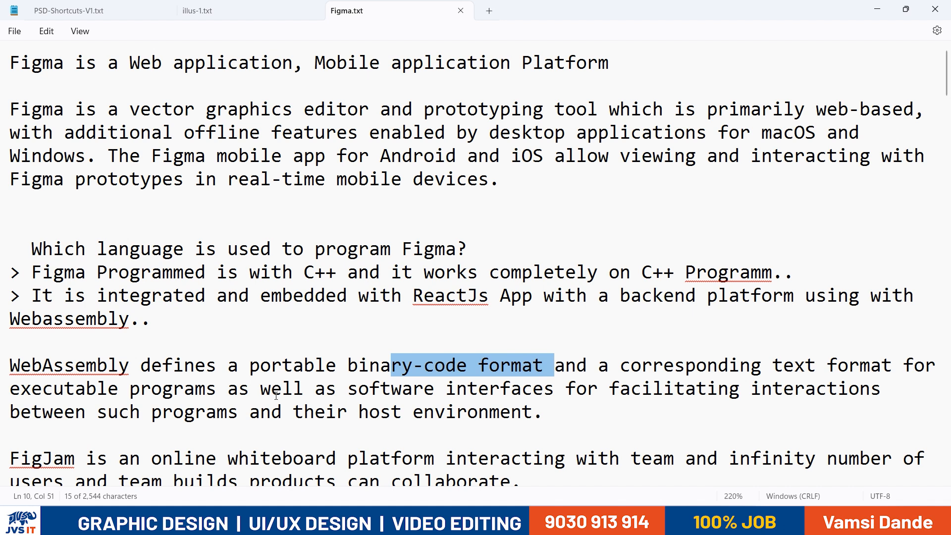
{"action": "left_click_drag", "start_coordinate": [380, 389], "coordinate": [566, 384]}
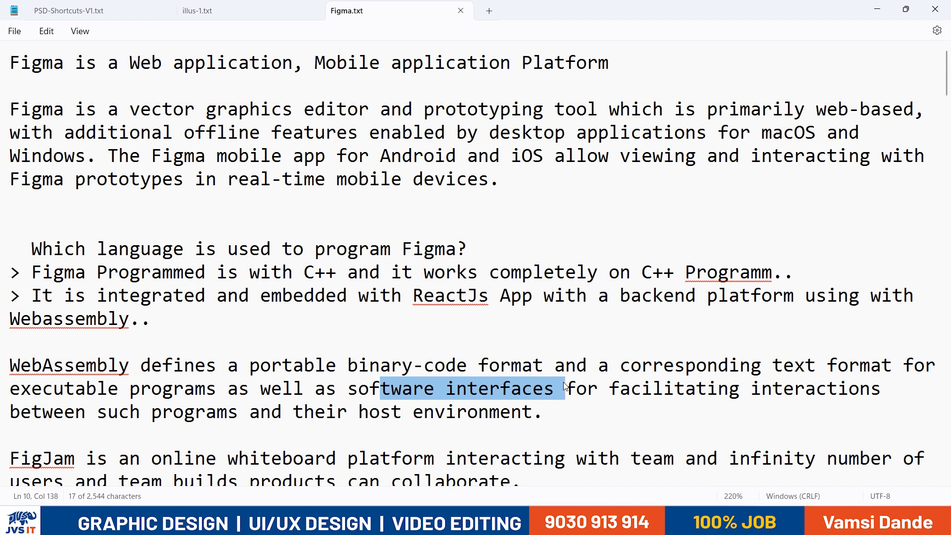
{"action": "left_click", "coordinate": [478, 379]}
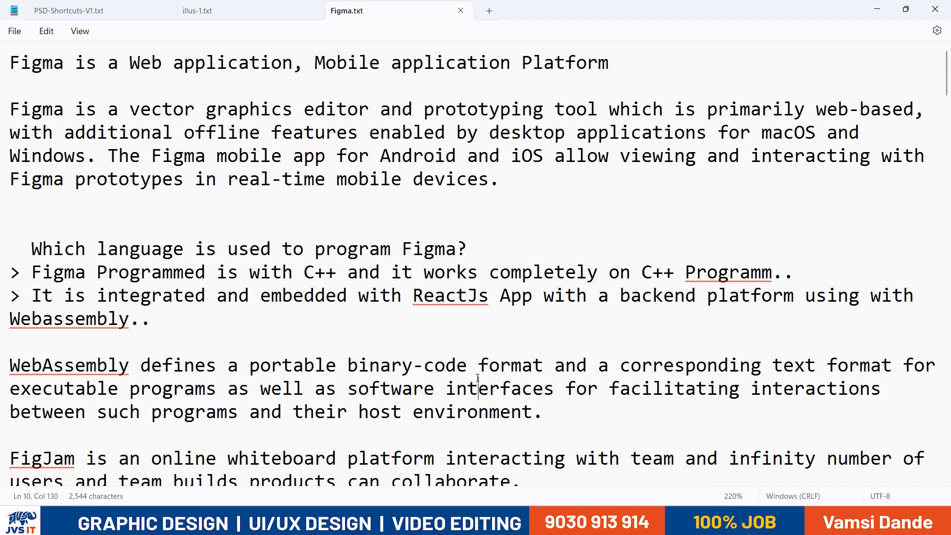
{"action": "left_click_drag", "start_coordinate": [73, 367], "coordinate": [141, 367]}
{"action": "left_click", "coordinate": [282, 366]}
{"action": "left_click", "coordinate": [397, 390]}
{"action": "left_click_drag", "start_coordinate": [402, 249], "coordinate": [448, 248]}
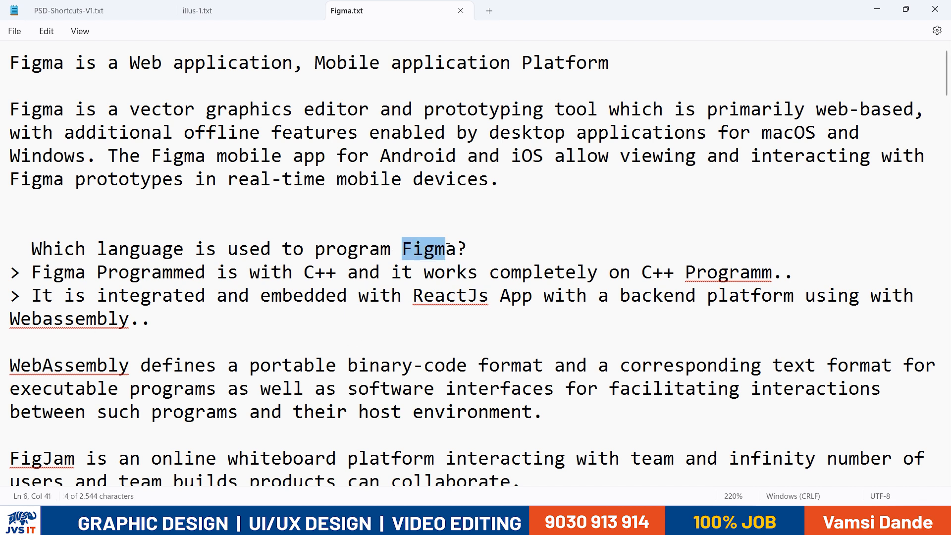
{"action": "left_click_drag", "start_coordinate": [446, 296], "coordinate": [489, 297]}
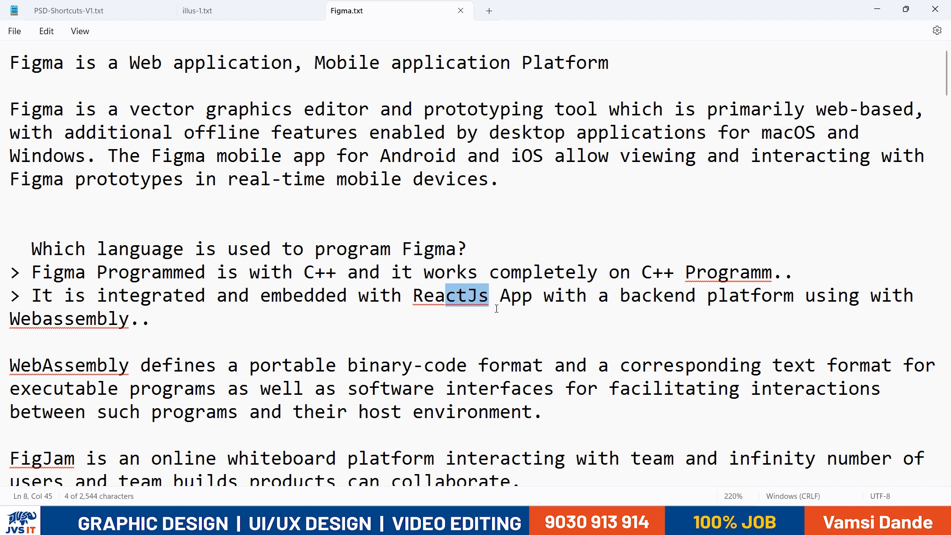
{"action": "left_click", "coordinate": [425, 341]}
Insert an extra blank line between the WebAssembly and FigJam paragraphs in the notes
{"action": "left_click", "coordinate": [560, 425]}
{"action": "key", "text": "Return"}
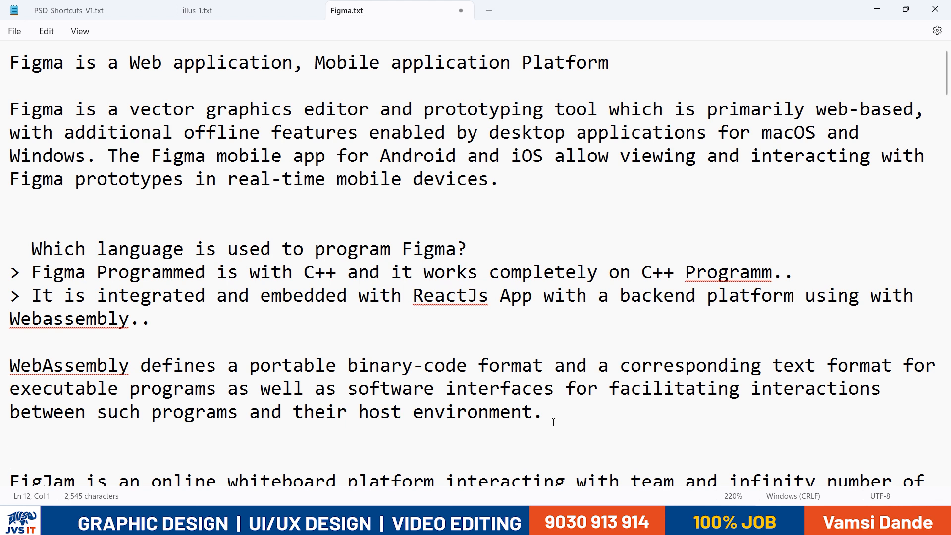
{"action": "scroll", "coordinate": [535, 419], "scroll_direction": "down", "scroll_amount": 1}
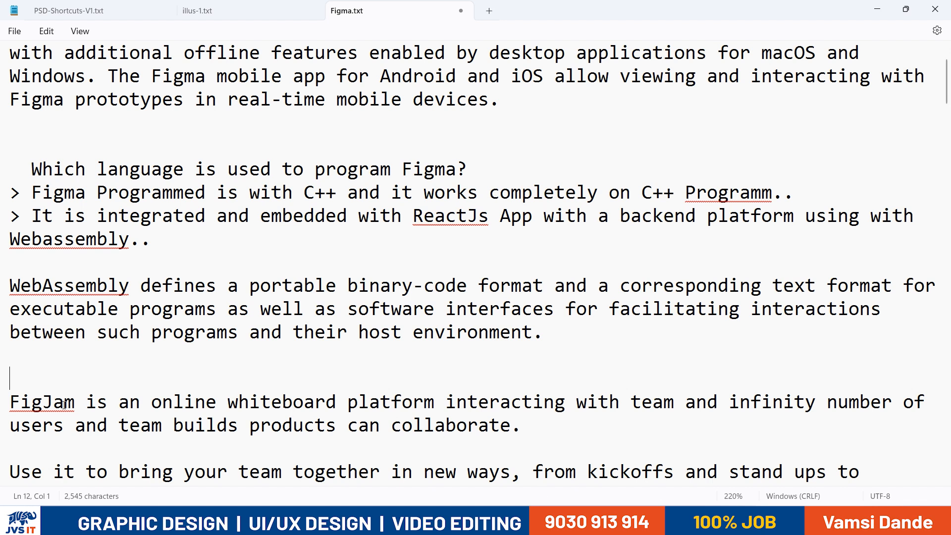
Read the FigJam description on the online whiteboard platform and how teams collaborate on products
{"action": "left_click_drag", "start_coordinate": [292, 418], "coordinate": [379, 416]}
{"action": "left_click_drag", "start_coordinate": [129, 401], "coordinate": [510, 401]}
{"action": "left_click_drag", "start_coordinate": [620, 401], "coordinate": [629, 400]}
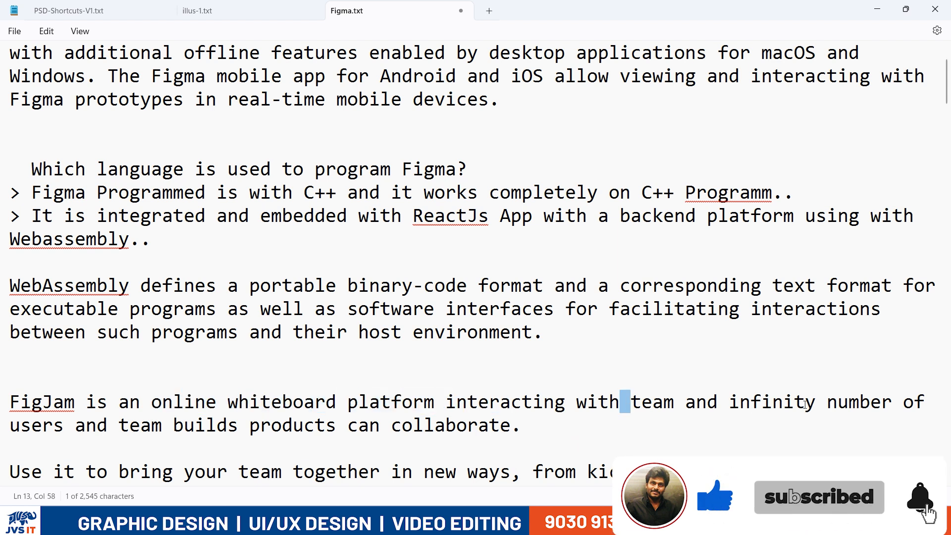
{"action": "left_click_drag", "start_coordinate": [122, 423], "coordinate": [221, 425]}
{"action": "left_click_drag", "start_coordinate": [284, 425], "coordinate": [510, 422]}
{"action": "left_click", "coordinate": [529, 424]}
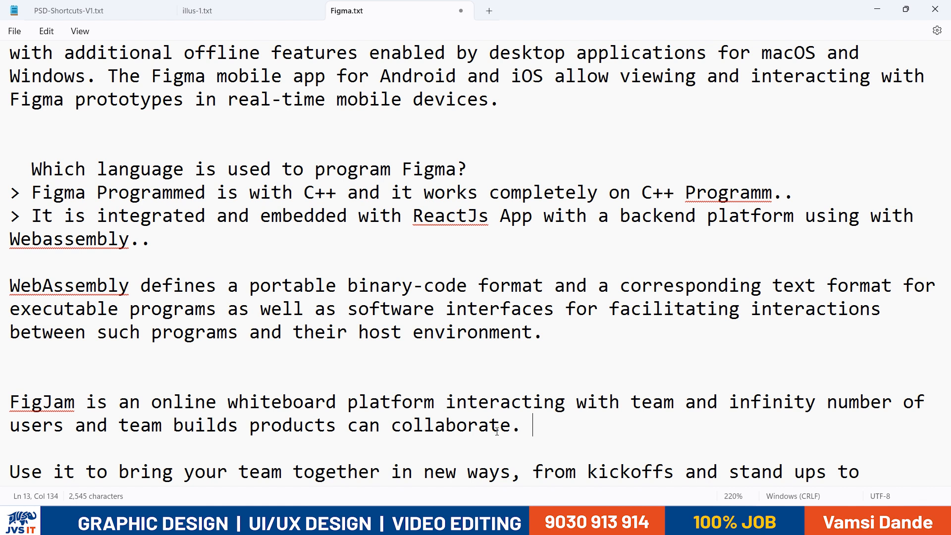
{"action": "left_click_drag", "start_coordinate": [75, 402], "coordinate": [12, 409]}
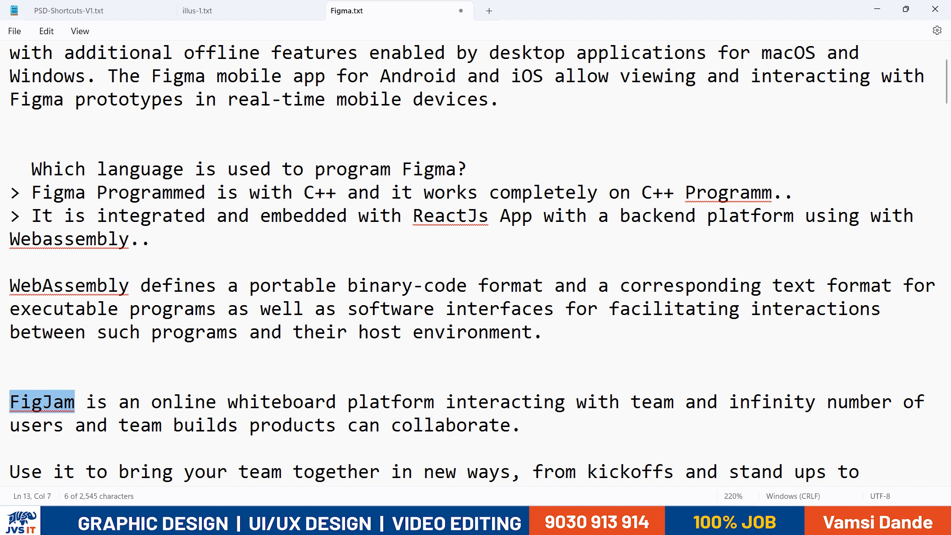
Read the line on bringing the team together from kickoffs to retros, then look at the notes below it
{"action": "scroll", "coordinate": [10, 416], "scroll_direction": "down", "scroll_amount": 1}
{"action": "left_click_drag", "start_coordinate": [260, 401], "coordinate": [521, 404]}
{"action": "left_click_drag", "start_coordinate": [609, 402], "coordinate": [707, 402]}
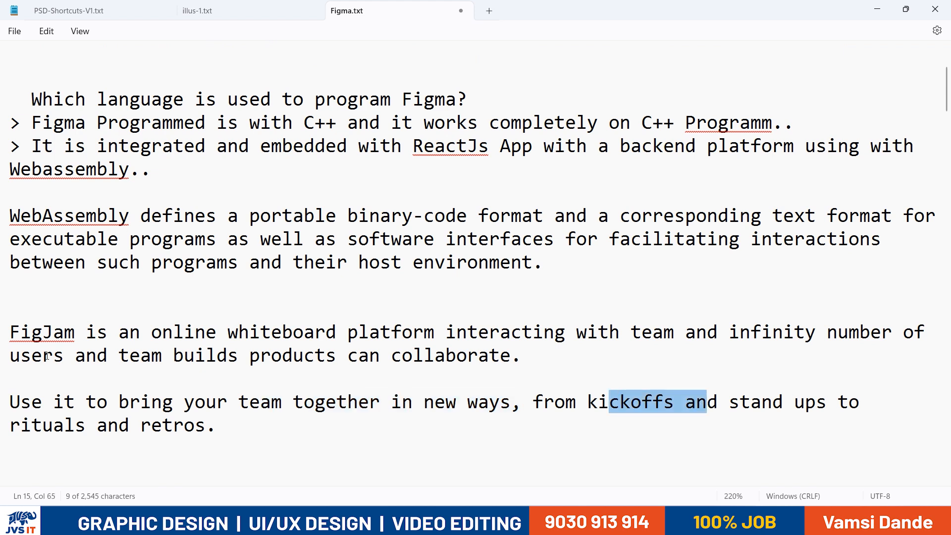
{"action": "left_click_drag", "start_coordinate": [10, 355], "coordinate": [9, 265]}
{"action": "left_click", "coordinate": [149, 381]}
{"action": "left_click_drag", "start_coordinate": [233, 446], "coordinate": [259, 433]}
{"action": "left_click", "coordinate": [42, 356]}
{"action": "scroll", "coordinate": [258, 421], "scroll_direction": "down", "scroll_amount": 4}
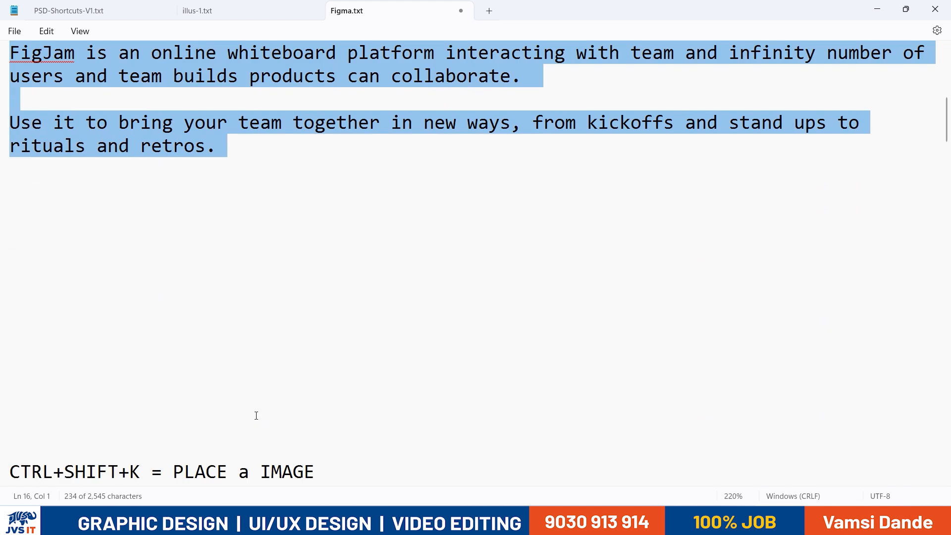
{"action": "scroll", "coordinate": [728, 465], "scroll_direction": "down", "scroll_amount": 2}
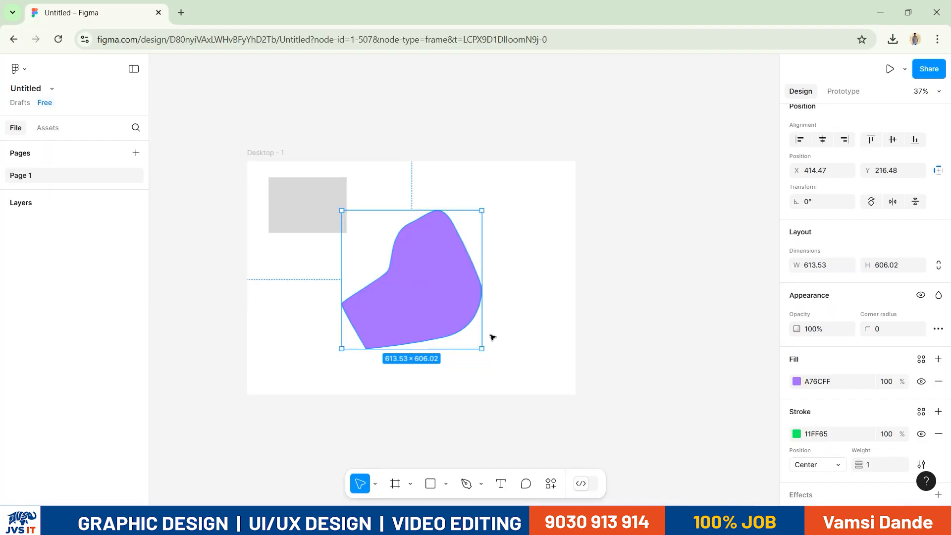
Switch to the Untitled Figma file and delete the purple vector shape from the Desktop - 1 frame
{"action": "left_click", "coordinate": [492, 335]}
{"action": "scroll", "coordinate": [335, 245], "scroll_direction": "up", "scroll_amount": 3}
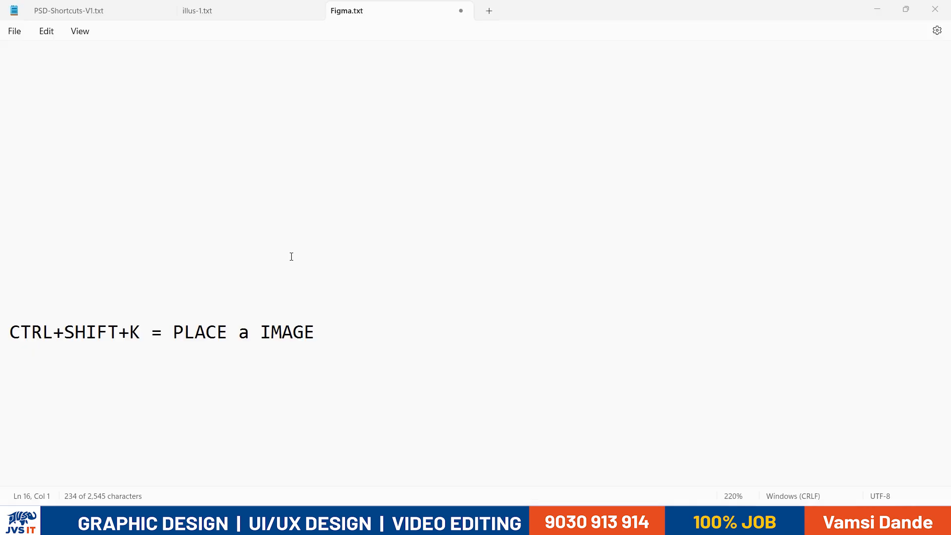
{"action": "scroll", "coordinate": [317, 307], "scroll_direction": "up", "scroll_amount": 10}
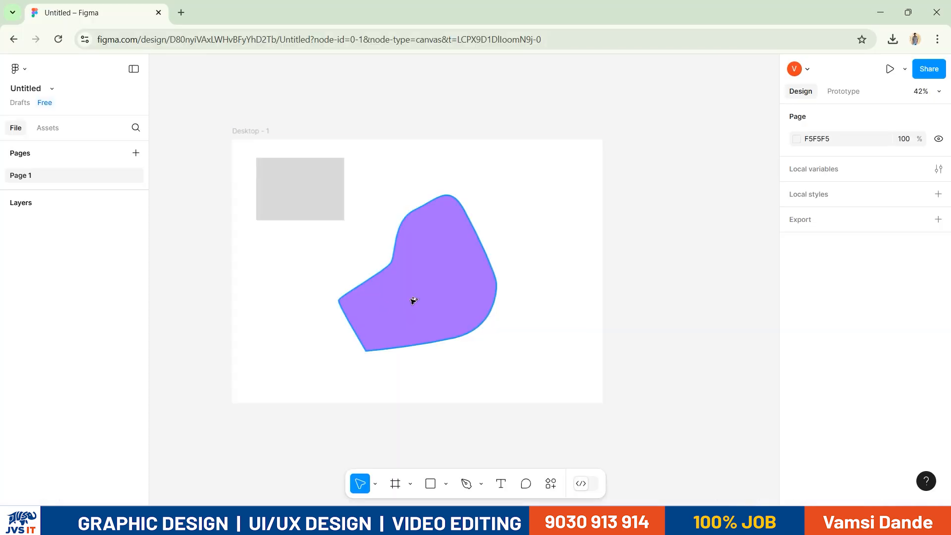
{"action": "scroll", "coordinate": [411, 300], "scroll_direction": "up", "scroll_amount": 2}
{"action": "key", "text": "shift+0"}
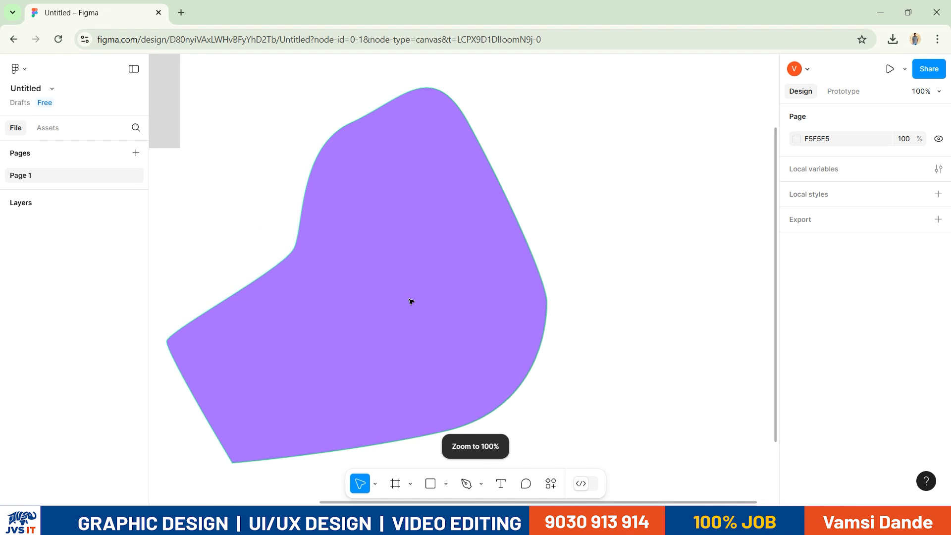
{"action": "scroll", "coordinate": [446, 265], "scroll_direction": "down", "scroll_amount": 3}
{"action": "scroll", "coordinate": [446, 265], "scroll_direction": "left", "scroll_amount": 2}
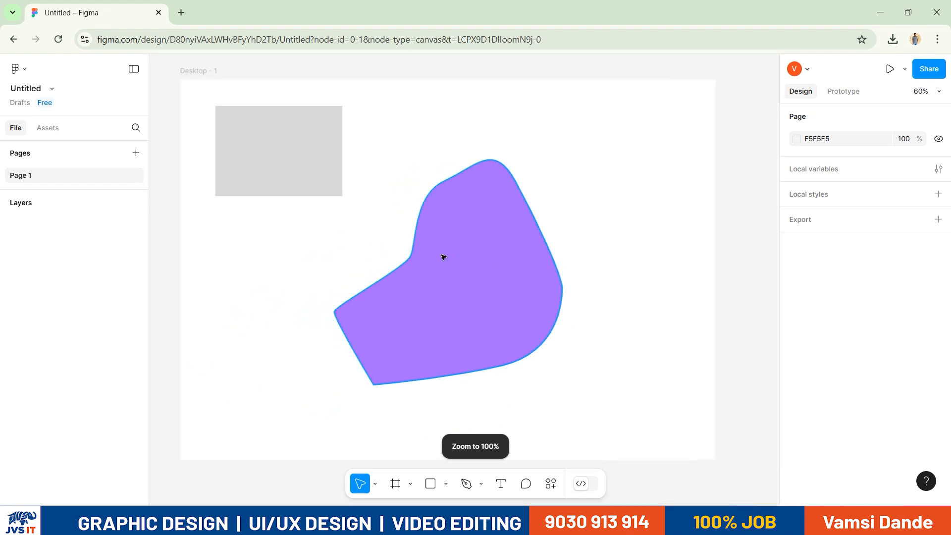
{"action": "left_click_drag", "start_coordinate": [449, 300], "coordinate": [525, 233]}
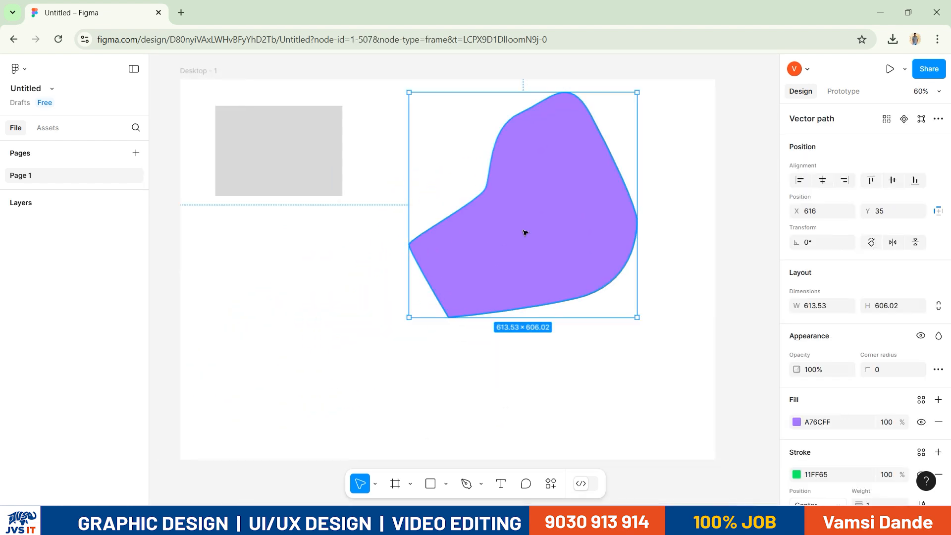
{"action": "key", "text": "Delete"}
Move the gray rectangle to X 221, Y 89 and draw another rectangle about 401 × 234 beneath it
{"action": "left_click", "coordinate": [283, 169]}
{"action": "left_click_drag", "start_coordinate": [283, 170], "coordinate": [332, 177]}
{"action": "left_click", "coordinate": [446, 484]}
{"action": "left_click", "coordinate": [463, 365]}
{"action": "left_click_drag", "start_coordinate": [251, 262], "coordinate": [400, 349]}
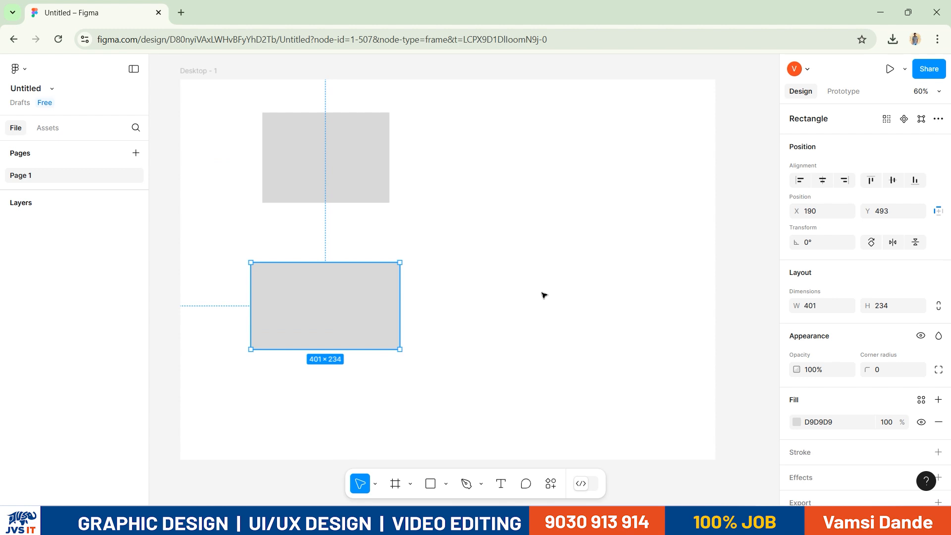
Set the new rectangle's width and height both to 400
{"action": "left_click", "coordinate": [834, 213]}
{"action": "left_click", "coordinate": [895, 214]}
{"action": "left_click", "coordinate": [827, 306]}
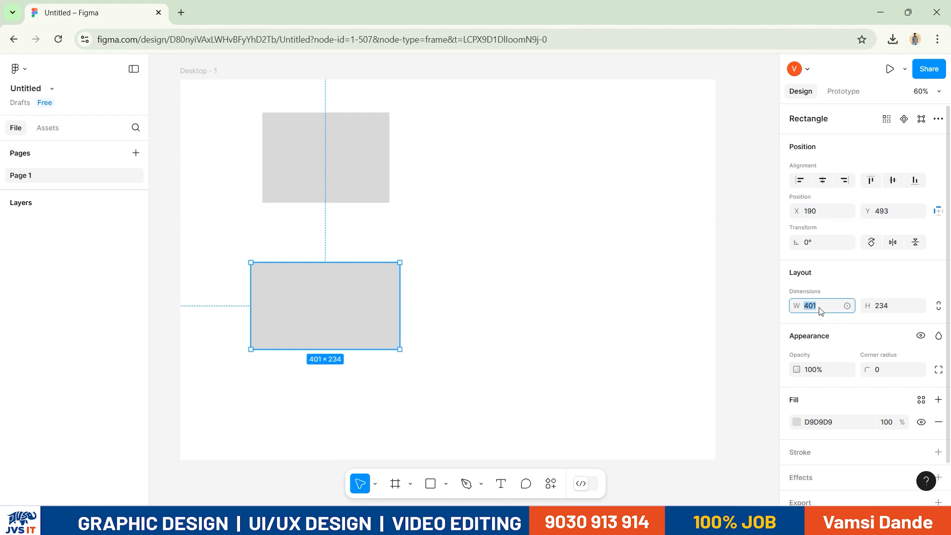
{"action": "left_click", "coordinate": [898, 311]}
{"action": "left_click", "coordinate": [814, 307]}
{"action": "type", "text": "400"}
{"action": "key", "text": "Tab"}
{"action": "key", "text": "Tab"}
{"action": "key", "text": "shift+Tab"}
{"action": "type", "text": "40"}
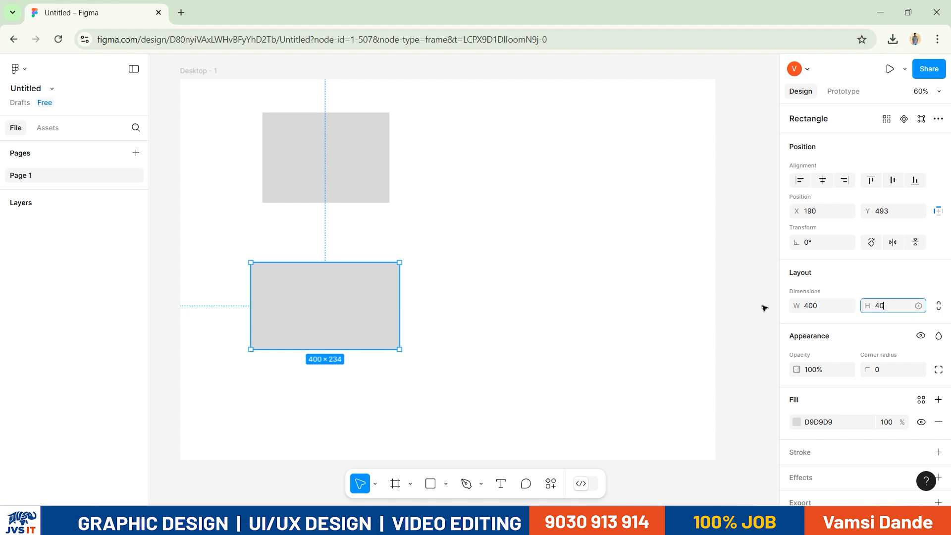
{"action": "key", "text": "Return"}
Delete the smaller upper rectangle and move the 400 × 400 square to X 167, Y 191
{"action": "left_click", "coordinate": [331, 161]}
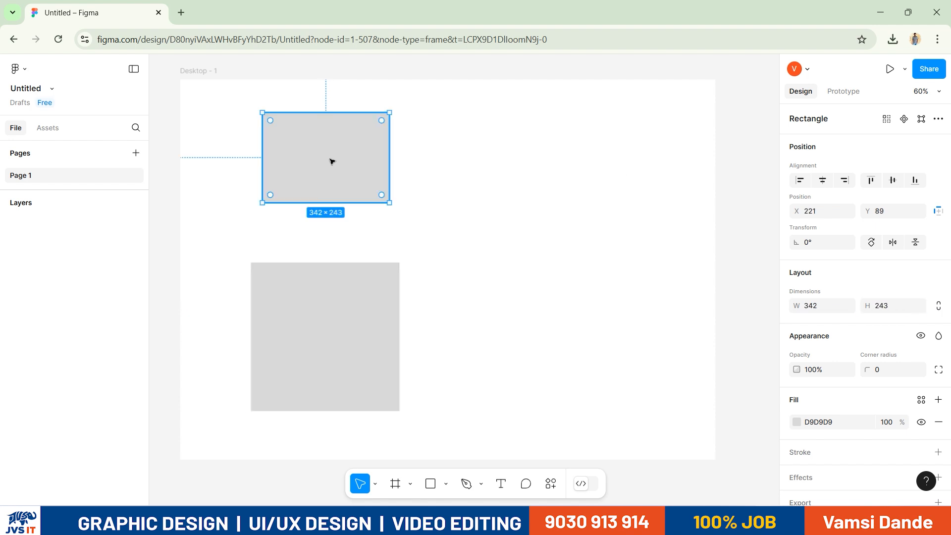
{"action": "key", "text": "Delete"}
{"action": "left_click_drag", "start_coordinate": [366, 317], "coordinate": [351, 218]}
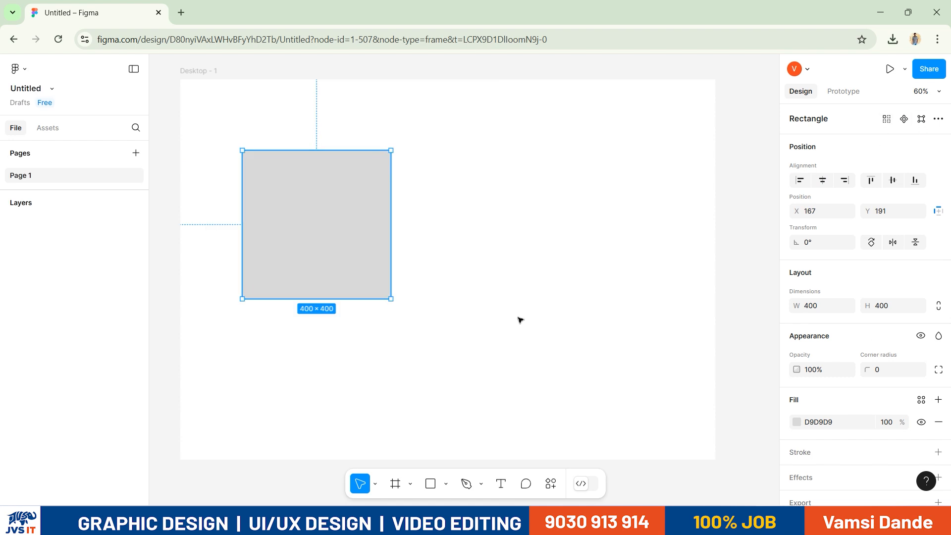
Move the Desktop - 1 frame on the canvas to X -818, Y -246
{"action": "scroll", "coordinate": [519, 317], "scroll_direction": "down", "scroll_amount": 2}
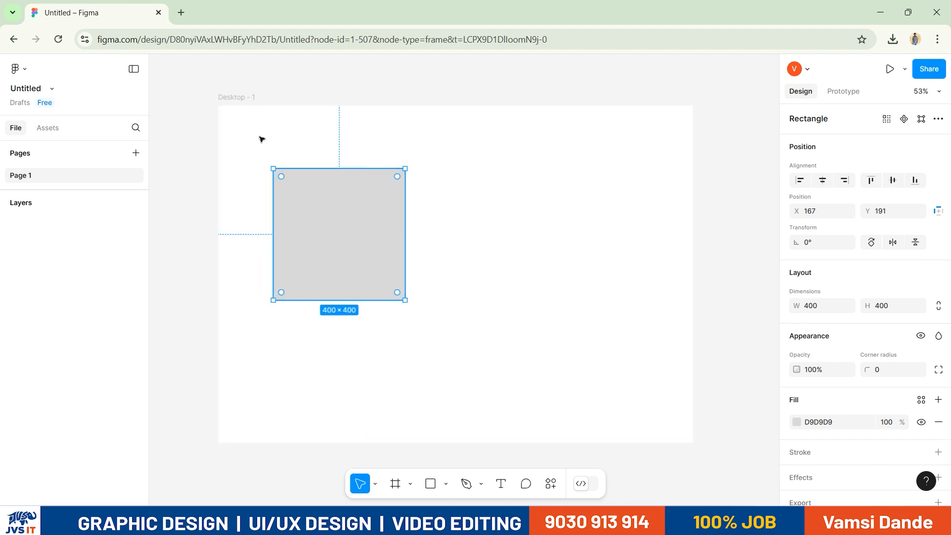
{"action": "left_click", "coordinate": [239, 96]}
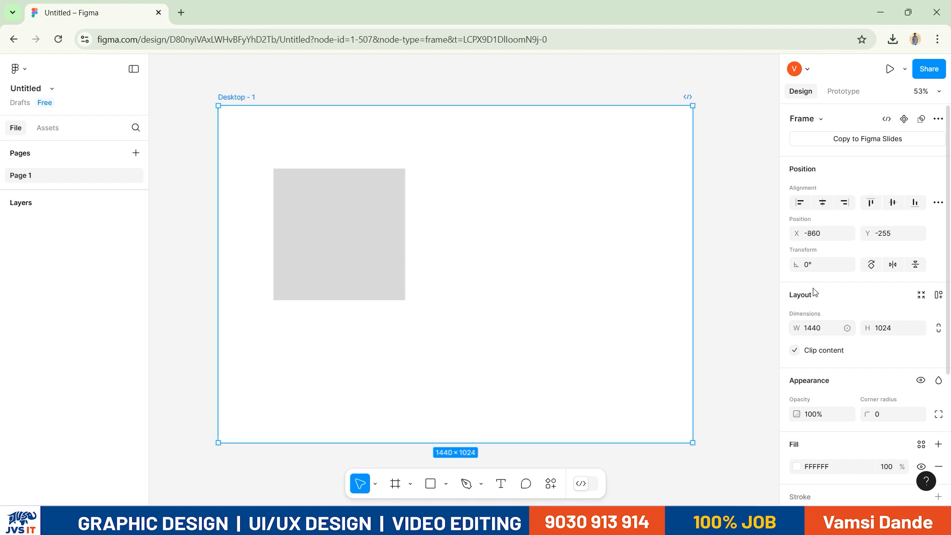
{"action": "left_click_drag", "start_coordinate": [817, 235], "coordinate": [793, 235]}
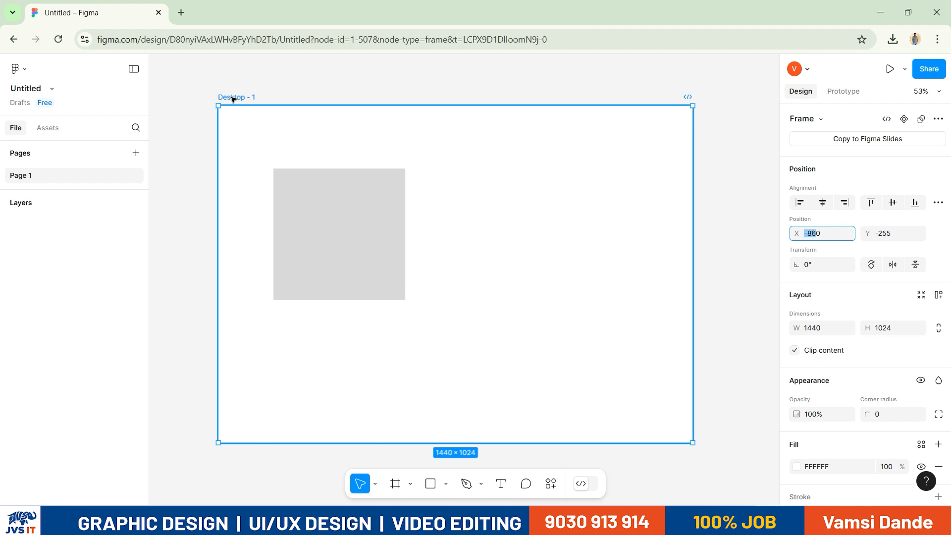
{"action": "left_click_drag", "start_coordinate": [233, 98], "coordinate": [265, 101]}
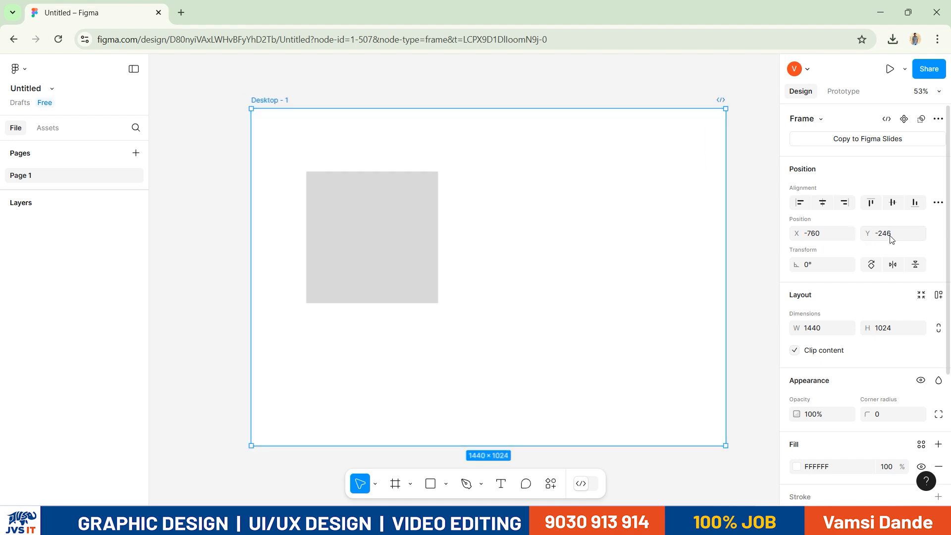
{"action": "left_click_drag", "start_coordinate": [271, 102], "coordinate": [252, 102]}
Rotate the Desktop - 1 frame to 25° and reset its rotation to 0°
{"action": "left_click", "coordinate": [825, 265]}
{"action": "type", "text": "25"}
{"action": "key", "text": "Return"}
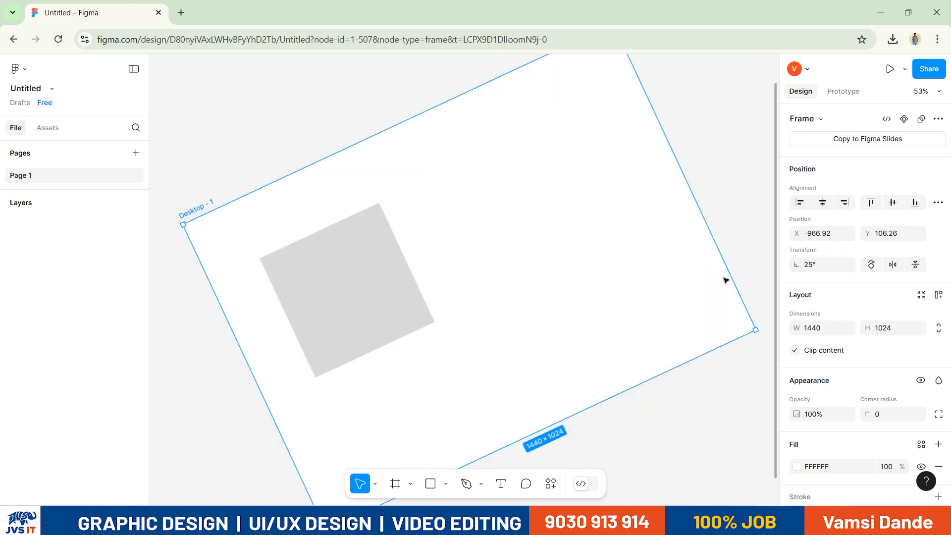
{"action": "left_click", "coordinate": [826, 264]}
{"action": "type", "text": "0"}
{"action": "key", "text": "Return"}
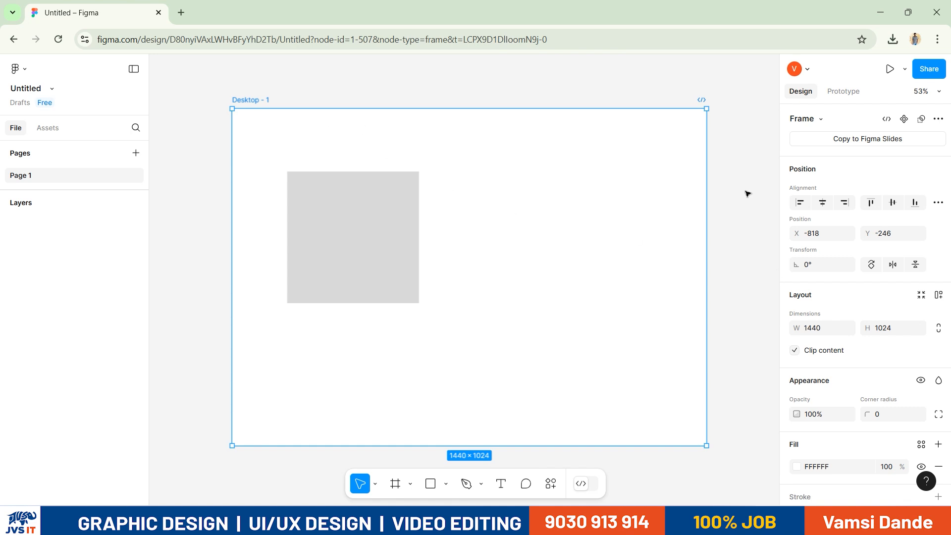
Inspect the width and height values of the Desktop - 1 frame
{"action": "left_click", "coordinate": [824, 331]}
{"action": "left_click", "coordinate": [877, 330]}
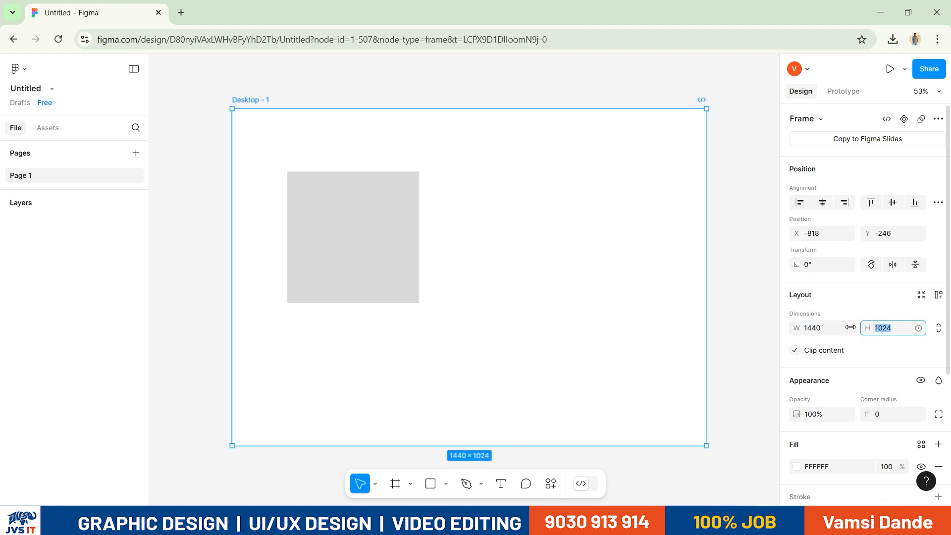
{"action": "left_click", "coordinate": [830, 329]}
{"action": "left_click", "coordinate": [886, 329]}
Open the Windows display settings from the desktop and examine the available display resolutions
{"action": "key", "text": "super+d"}
{"action": "right_click", "coordinate": [660, 181]}
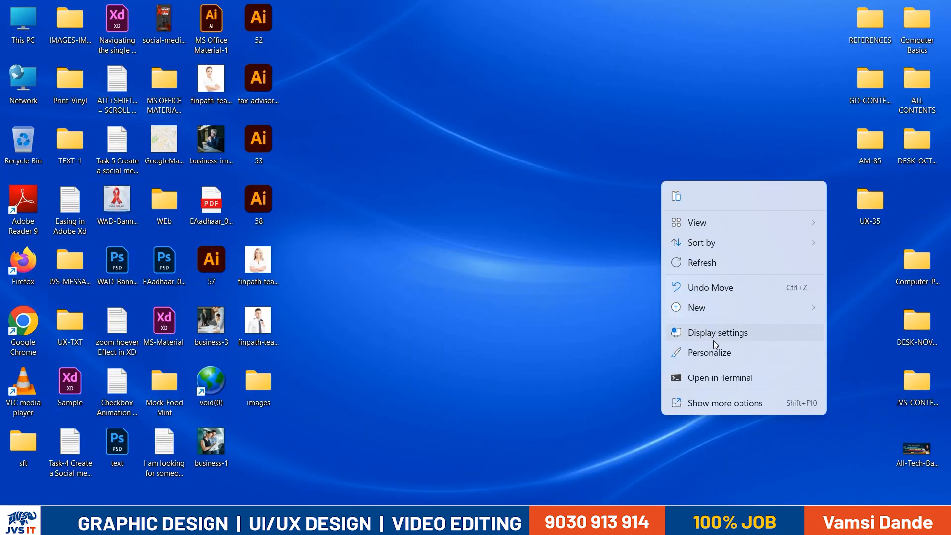
{"action": "left_click", "coordinate": [726, 330]}
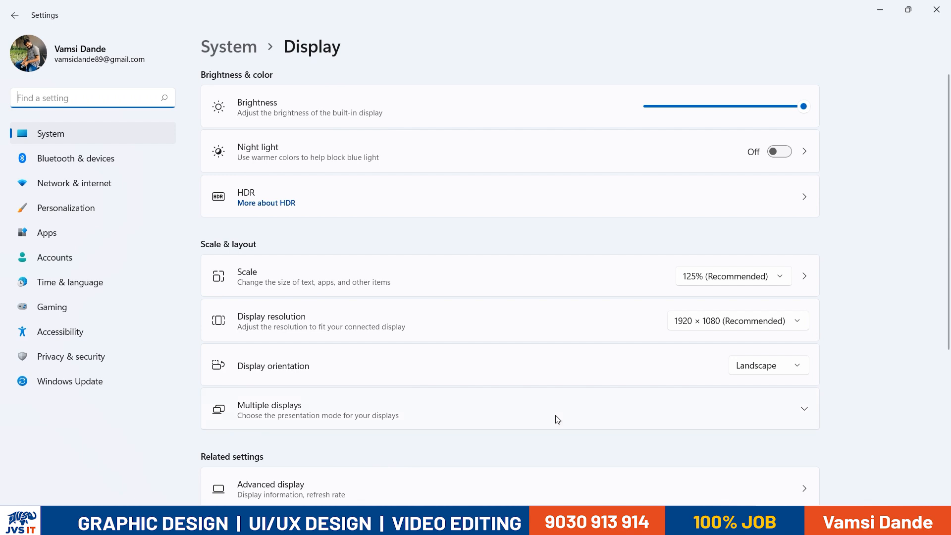
{"action": "scroll", "coordinate": [557, 420], "scroll_direction": "down", "scroll_amount": 5}
{"action": "scroll", "coordinate": [541, 410], "scroll_direction": "up", "scroll_amount": 3}
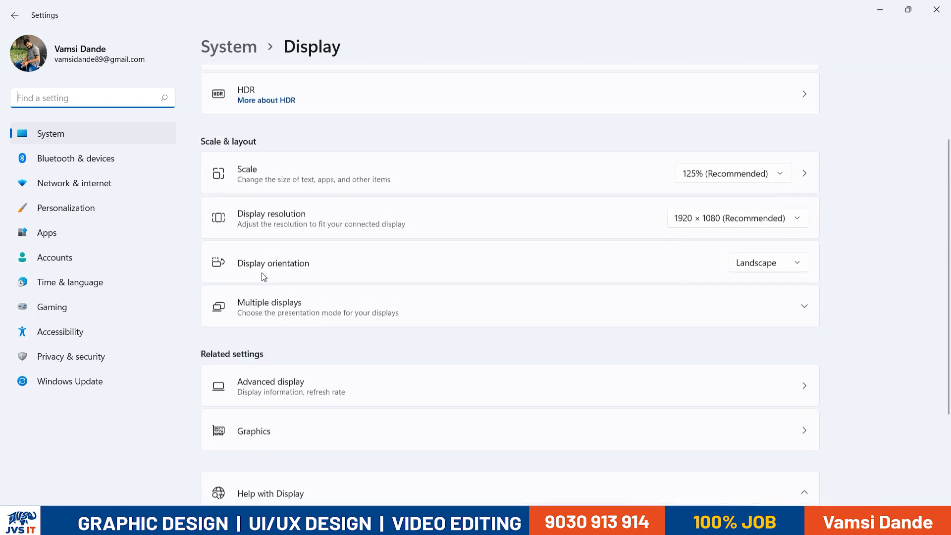
{"action": "left_click", "coordinate": [789, 225]}
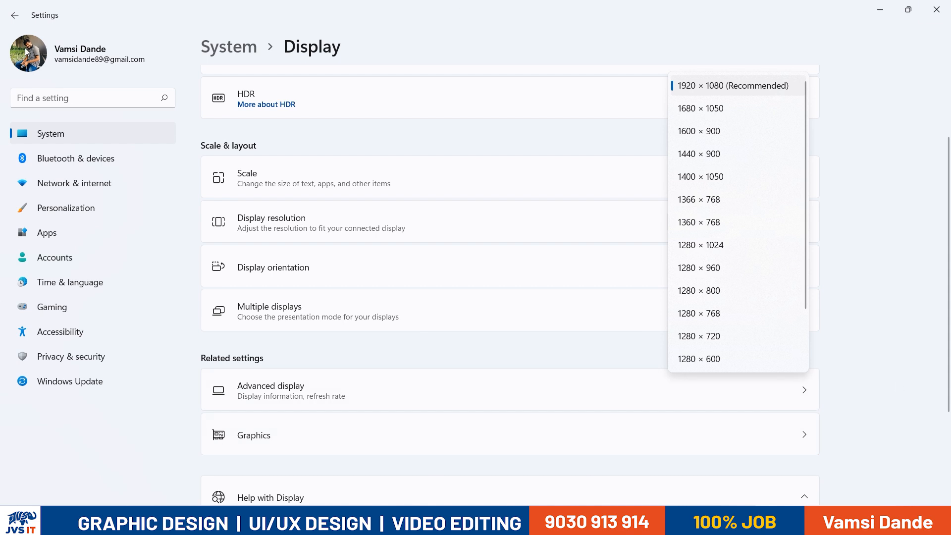
{"action": "left_click", "coordinate": [935, 10]}
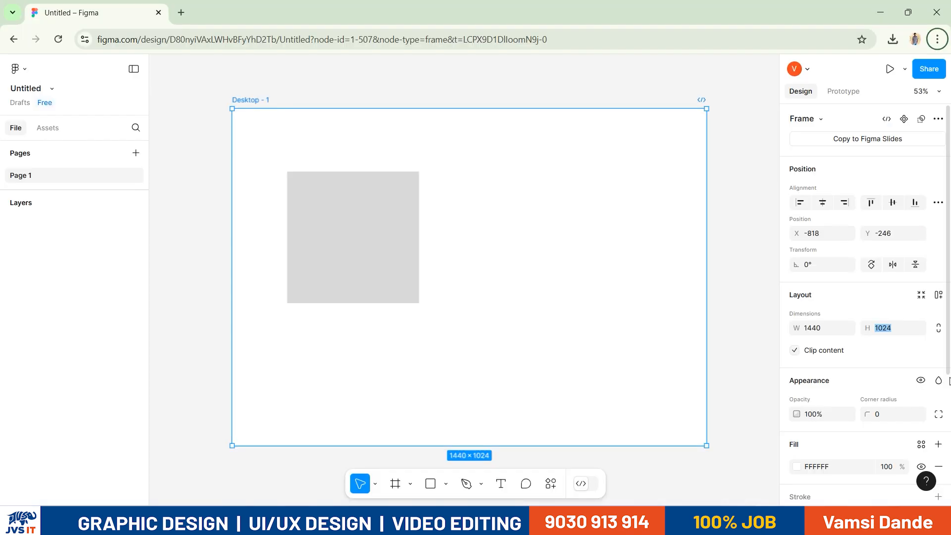
Look over the desktop frame presets and remove the stray 100 × 100 frame placed beside Desktop - 1
{"action": "left_click", "coordinate": [174, 241]}
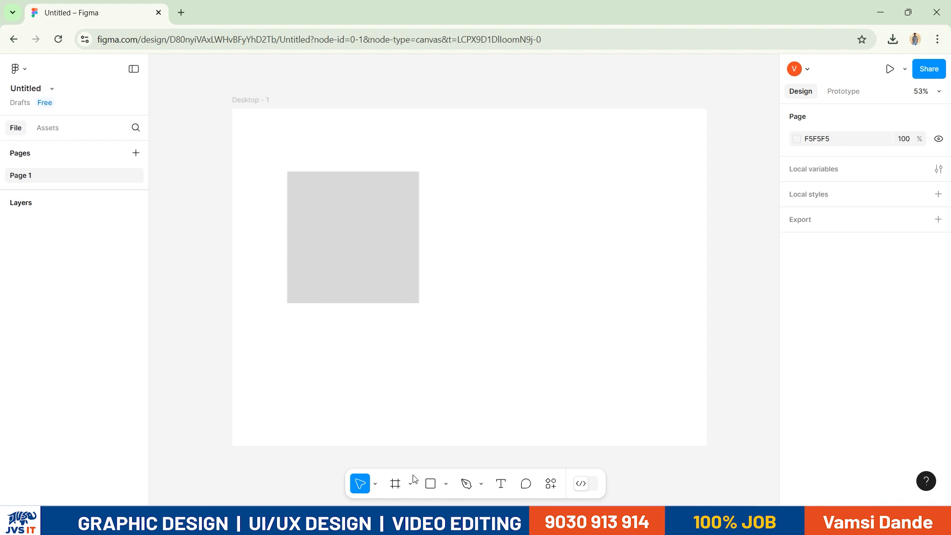
{"action": "left_click", "coordinate": [395, 484]}
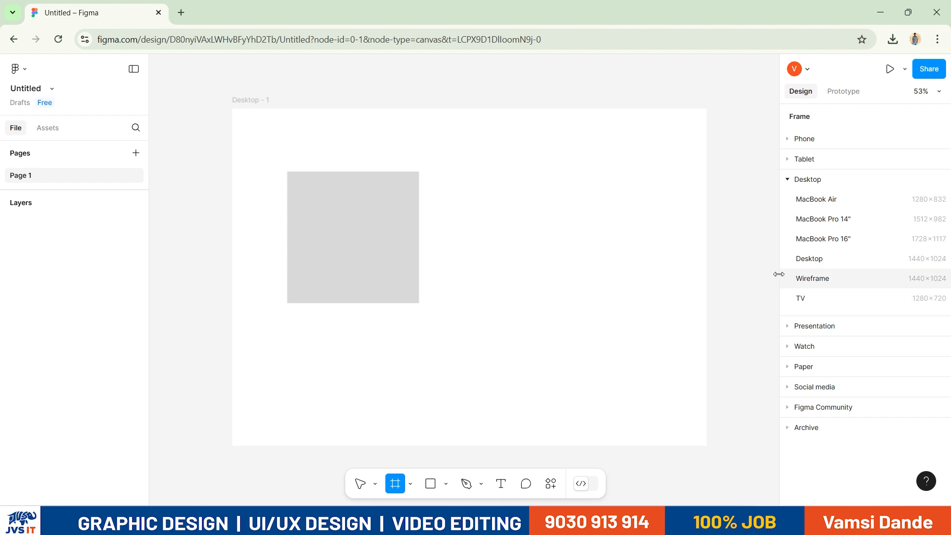
{"action": "left_click", "coordinate": [753, 303]}
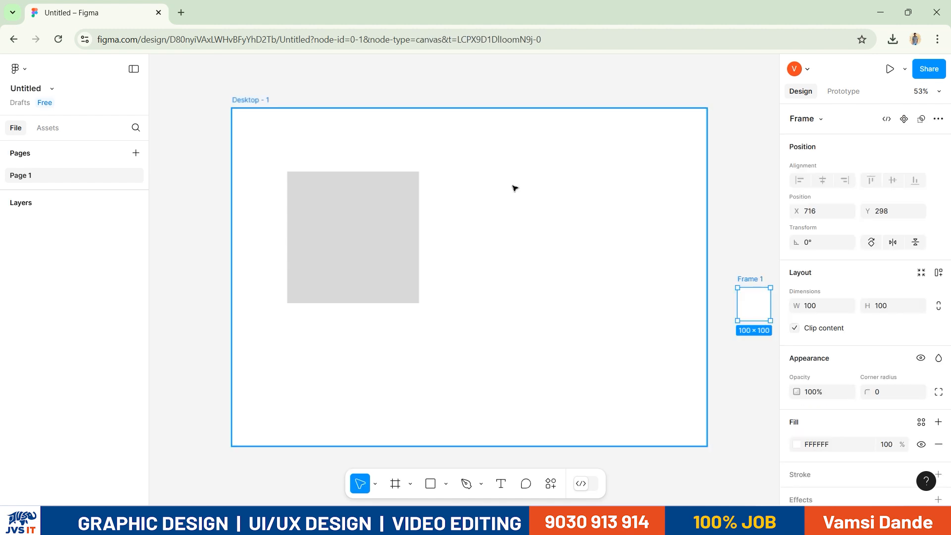
{"action": "key", "text": "Delete"}
Set the Desktop - 1 frame's width to 1920 and height to 1080
{"action": "left_click", "coordinate": [262, 102]}
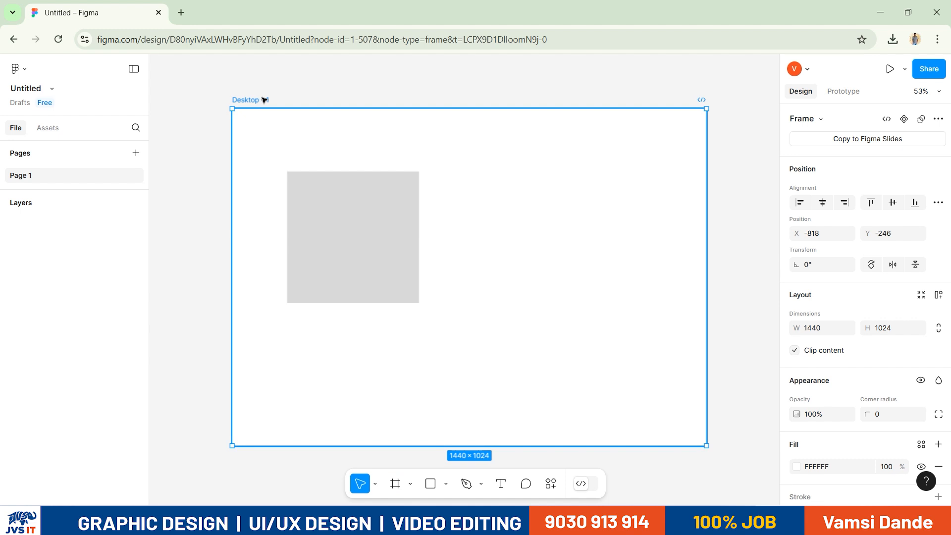
{"action": "left_click", "coordinate": [833, 328]}
{"action": "type", "text": "1920"}
{"action": "key", "text": "Tab"}
{"action": "type", "text": "1080"}
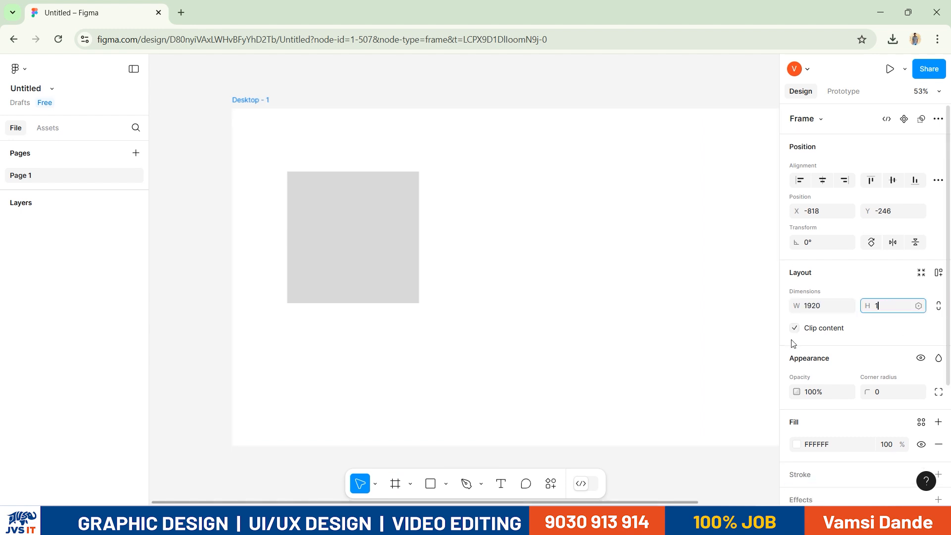
{"action": "key", "text": "Return"}
{"action": "scroll", "coordinate": [587, 288], "scroll_direction": "down", "scroll_amount": 1}
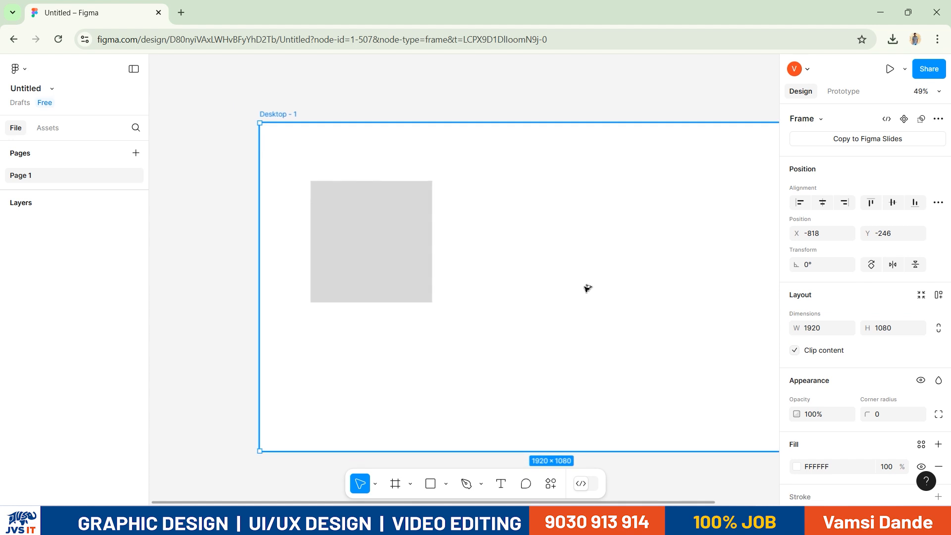
{"action": "left_click_drag", "start_coordinate": [637, 264], "coordinate": [561, 240]}
{"action": "scroll", "coordinate": [565, 245], "scroll_direction": "down", "scroll_amount": 1}
{"action": "left_click_drag", "start_coordinate": [648, 276], "coordinate": [626, 278]}
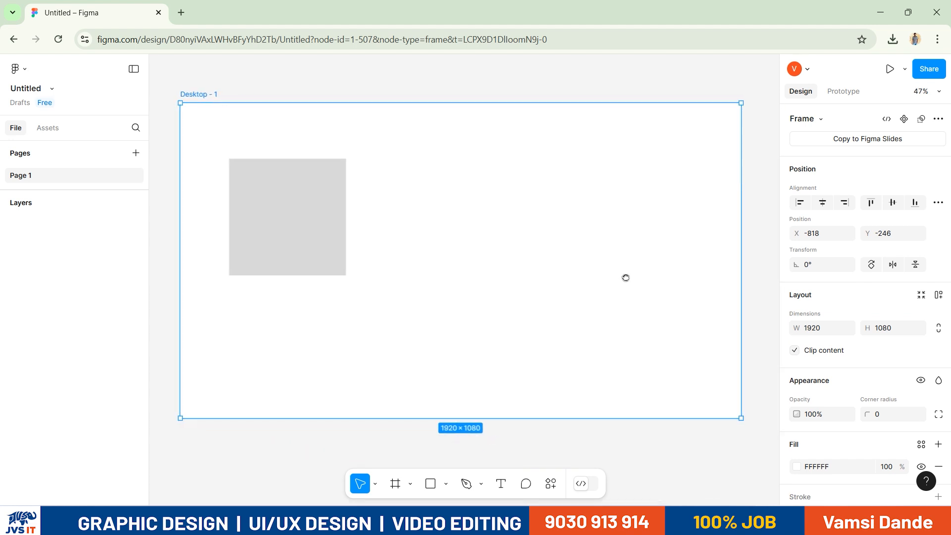
Reopen the Windows display settings, review the display resolution list once more, and close the settings
{"action": "key", "text": "super+d"}
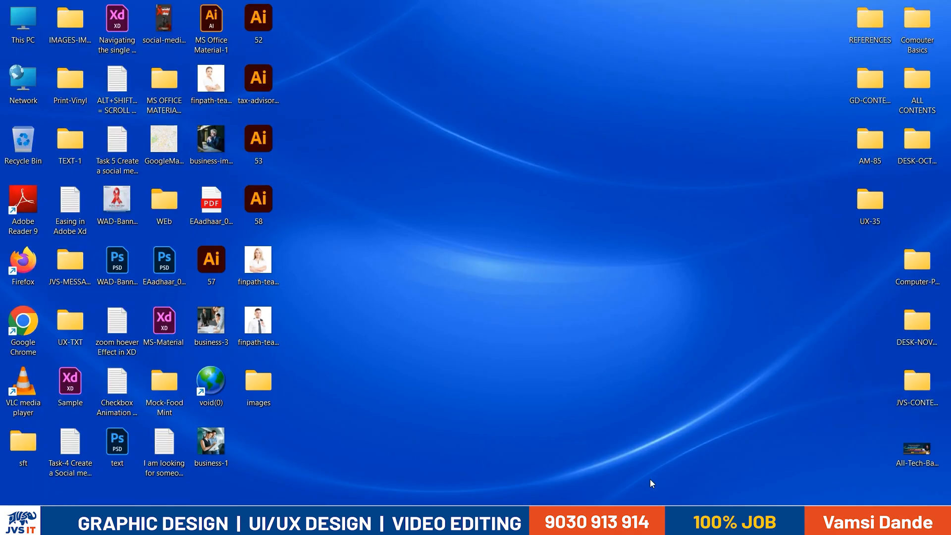
{"action": "key", "text": "super+Tab"}
{"action": "left_click", "coordinate": [620, 317]}
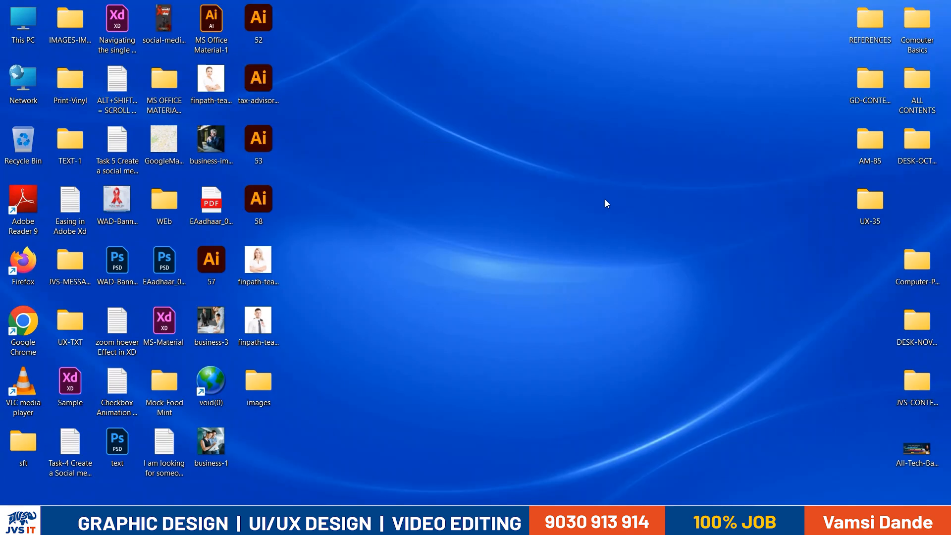
{"action": "right_click", "coordinate": [604, 199]}
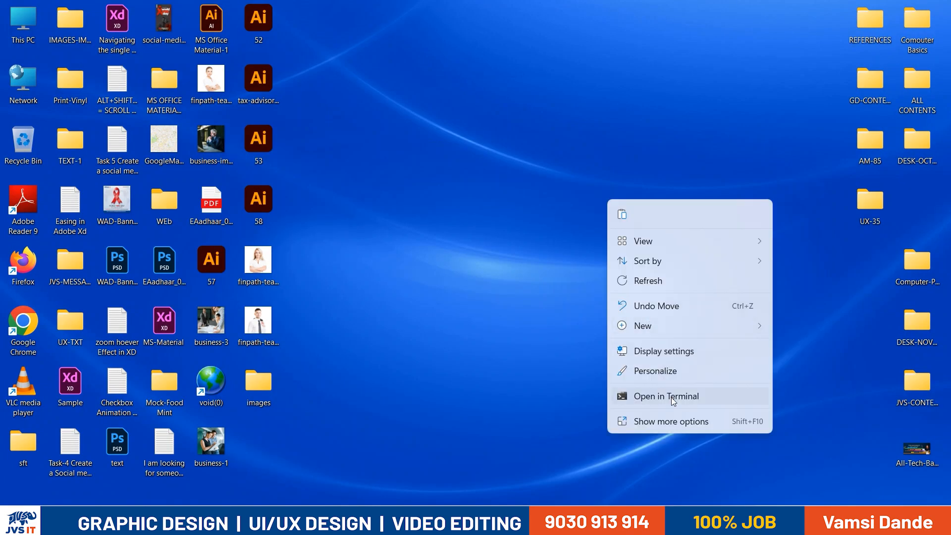
{"action": "left_click", "coordinate": [675, 352]}
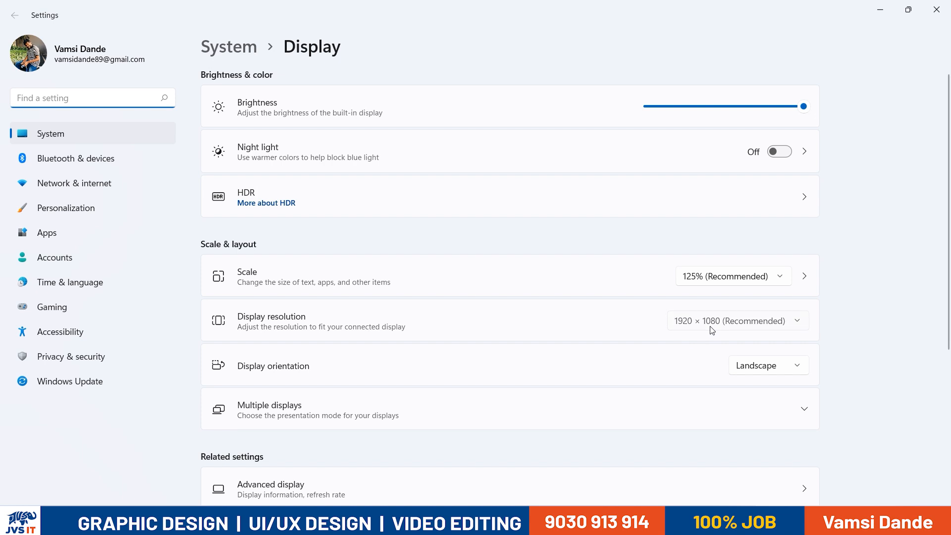
{"action": "left_click", "coordinate": [711, 323]}
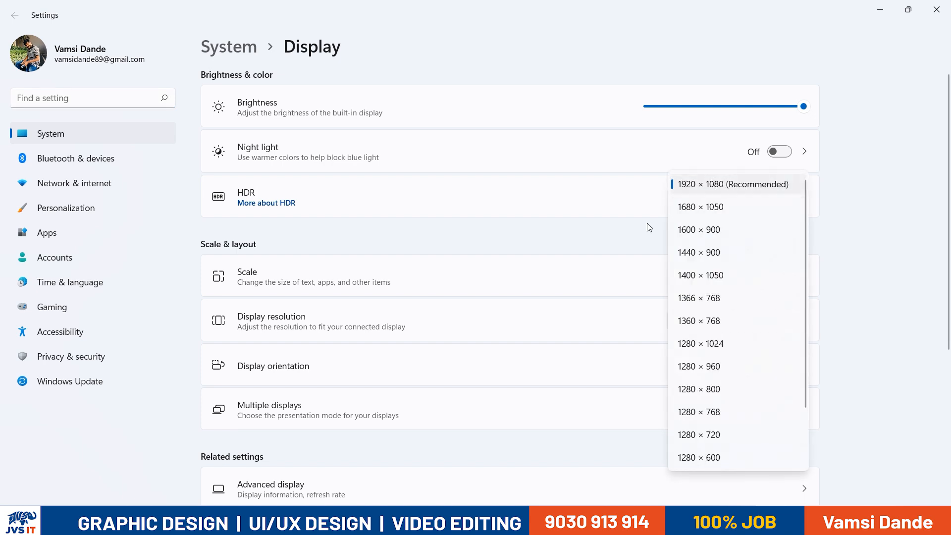
{"action": "left_click", "coordinate": [670, 287]}
{"action": "left_click", "coordinate": [756, 280]}
{"action": "left_click", "coordinate": [876, 282]}
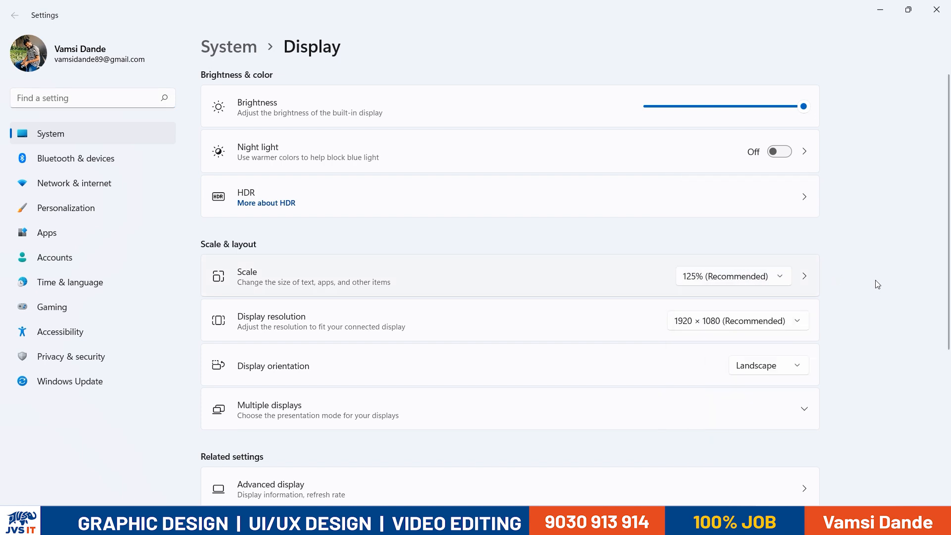
{"action": "left_click", "coordinate": [936, 10]}
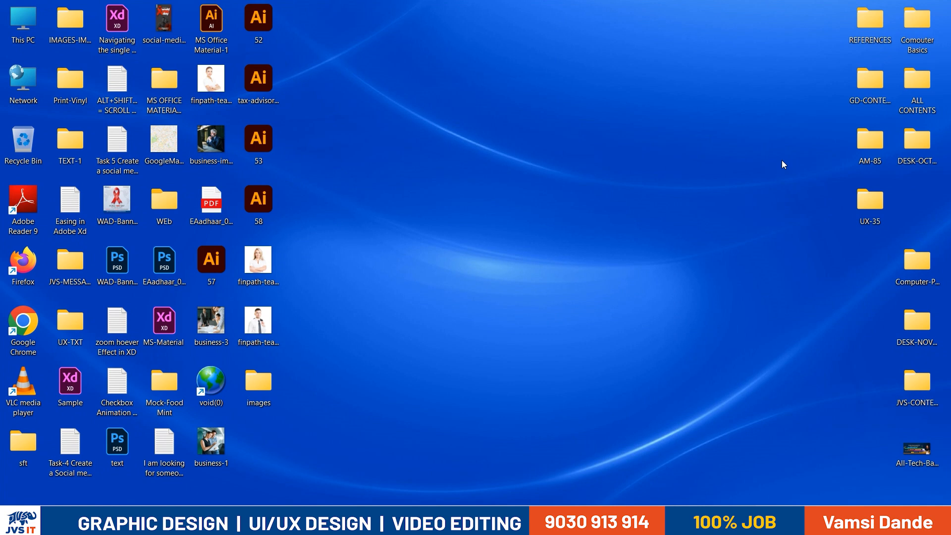
{"action": "right_click", "coordinate": [756, 186]}
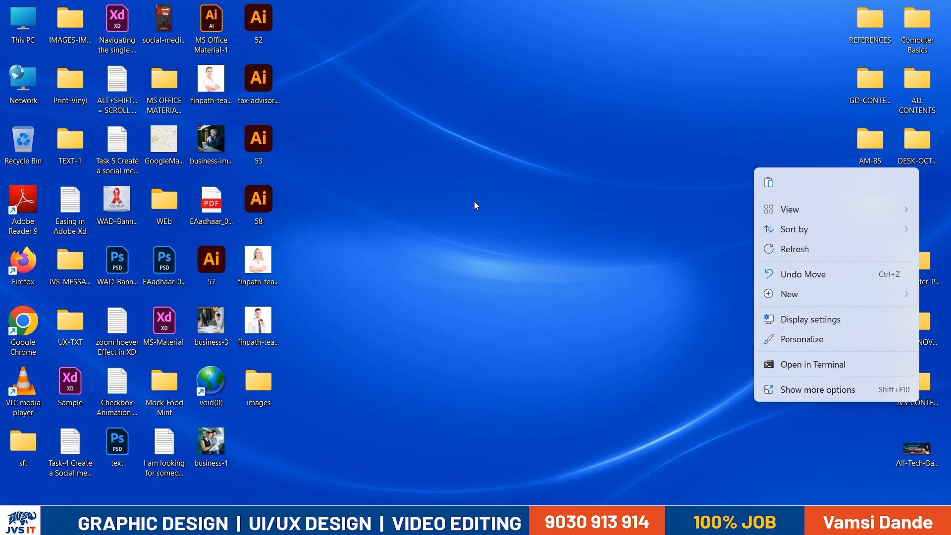
{"action": "left_click", "coordinate": [526, 352]}
{"action": "mouse_move", "coordinate": [583, 520]}
{"action": "left_click", "coordinate": [583, 451]}
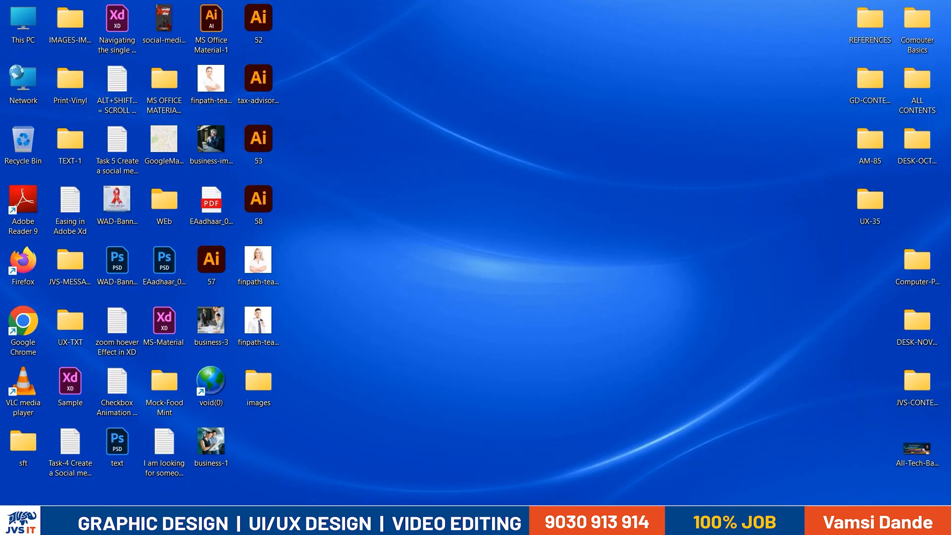
Switch back to the Untitled Figma file and move the gray square to X 144, Y 320
{"action": "mouse_move", "coordinate": [583, 520]}
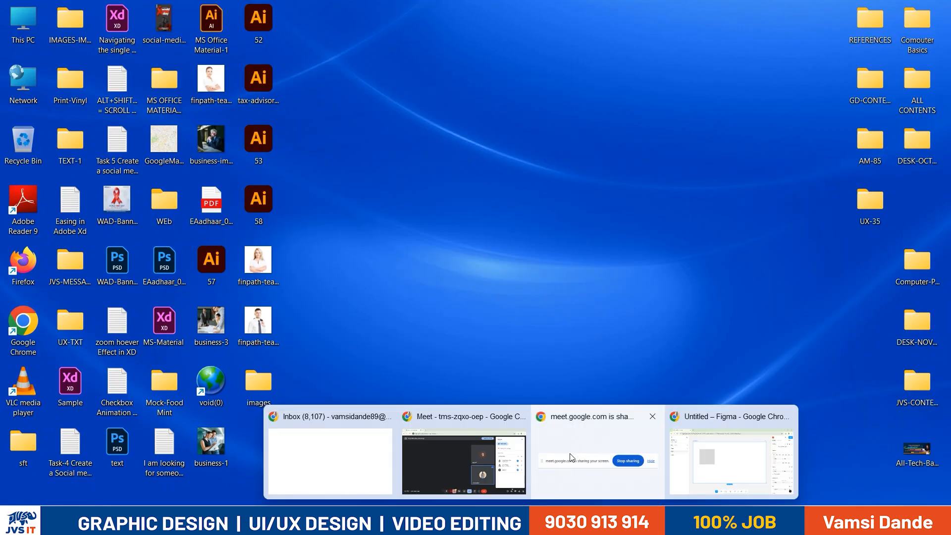
{"action": "left_click", "coordinate": [722, 472]}
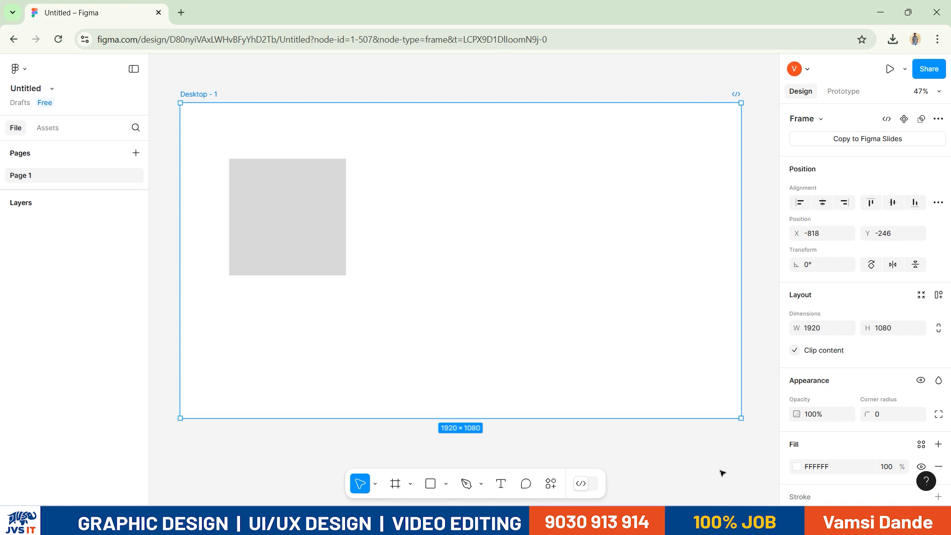
{"action": "left_click", "coordinate": [268, 223]}
{"action": "left_click_drag", "start_coordinate": [299, 235], "coordinate": [285, 280]}
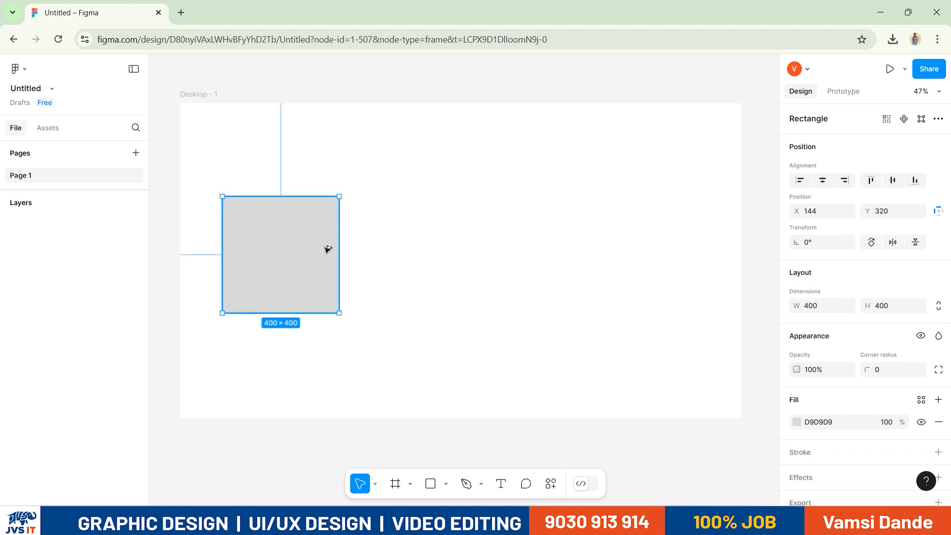
Duplicate the gray square to X 602, Y 320 and set the copy's size to 550 × 280
{"action": "left_click_drag", "start_coordinate": [327, 248], "coordinate": [426, 248]}
{"action": "left_click", "coordinate": [826, 307]}
{"action": "type", "text": "550"}
{"action": "key", "text": "Tab"}
{"action": "type", "text": "280"}
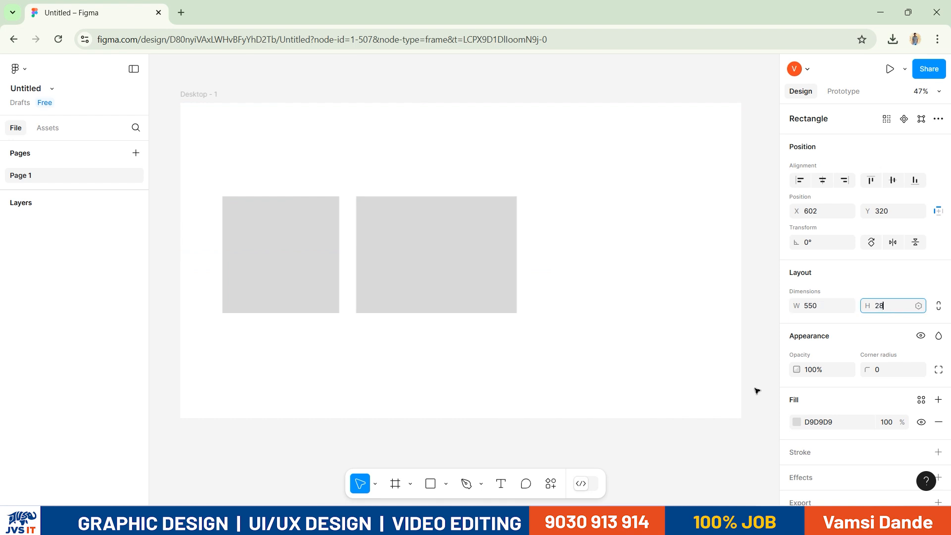
{"action": "key", "text": "Return"}
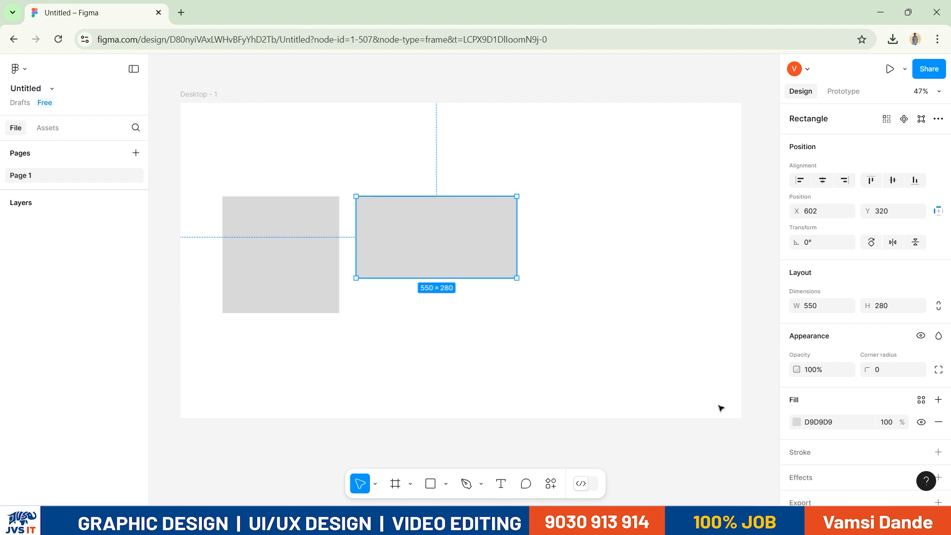
Delete the 550 × 280 rectangle from the Desktop - 1 frame
{"action": "left_click", "coordinate": [509, 367]}
{"action": "left_click", "coordinate": [454, 261]}
{"action": "key", "text": "Delete"}
Inspect the dimensions of the remaining gray square and of the Desktop - 1 frame
{"action": "left_click", "coordinate": [332, 260]}
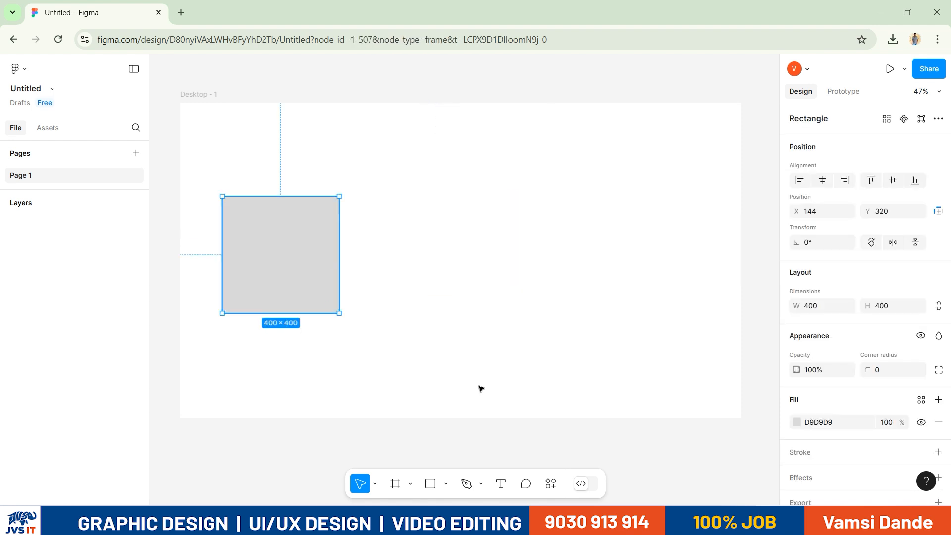
{"action": "left_click", "coordinate": [214, 95]}
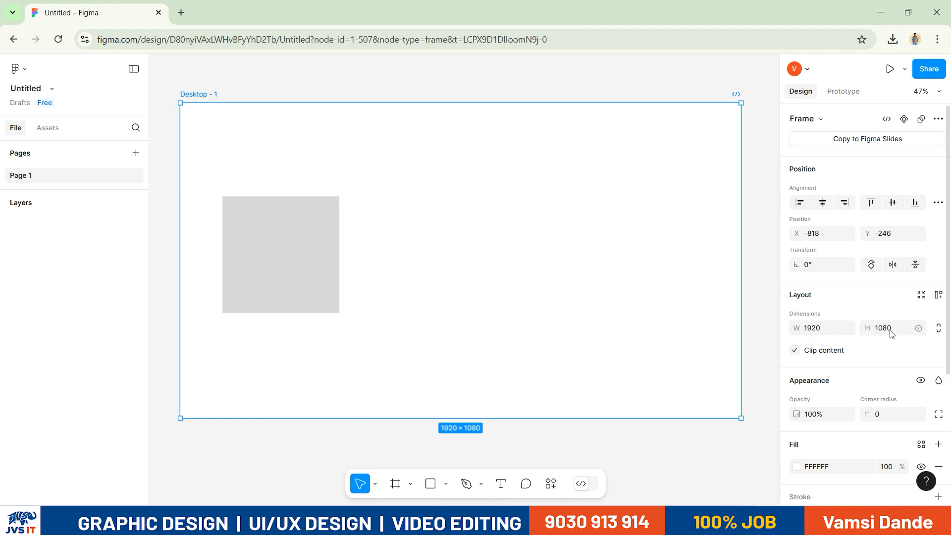
Set the Desktop - 1 frame's corner radius to 50, and raise it to 100
{"action": "scroll", "coordinate": [885, 341], "scroll_direction": "down", "scroll_amount": 4}
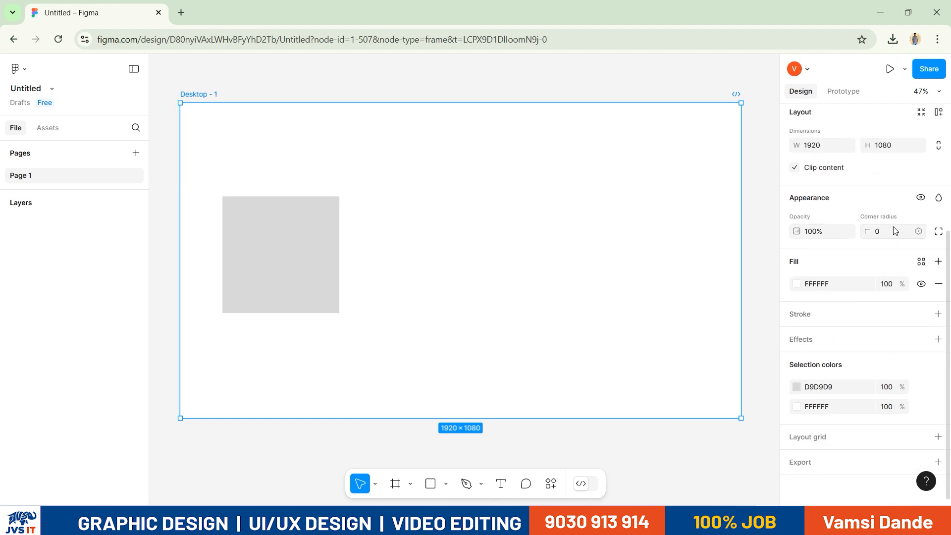
{"action": "left_click", "coordinate": [875, 231]}
{"action": "type", "text": "50"}
{"action": "key", "text": "Return"}
{"action": "left_click", "coordinate": [892, 236]}
{"action": "type", "text": "100"}
{"action": "key", "text": "Return"}
{"action": "left_click", "coordinate": [639, 434]}
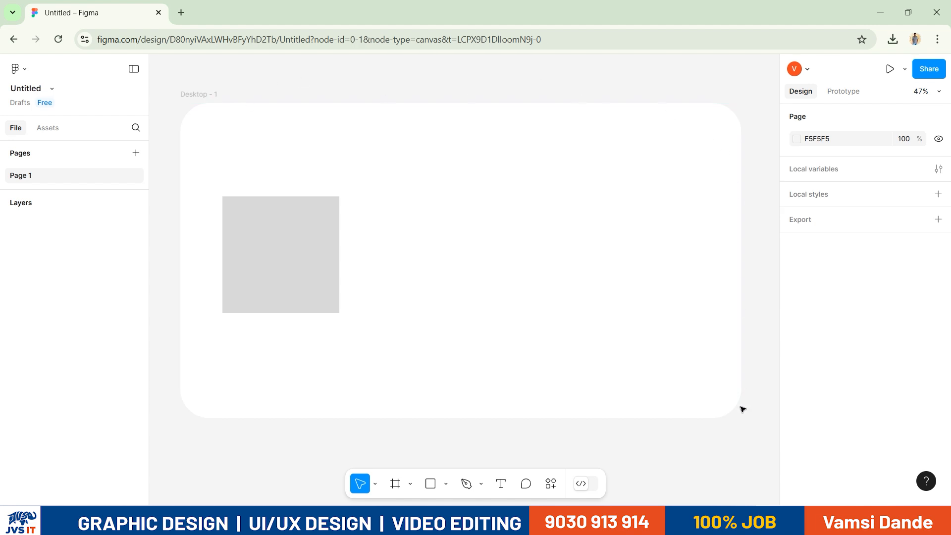
Change the Desktop - 1 frame's fill to light red FF9F9F
{"action": "left_click", "coordinate": [239, 112]}
{"action": "scroll", "coordinate": [827, 308], "scroll_direction": "down", "scroll_amount": 5}
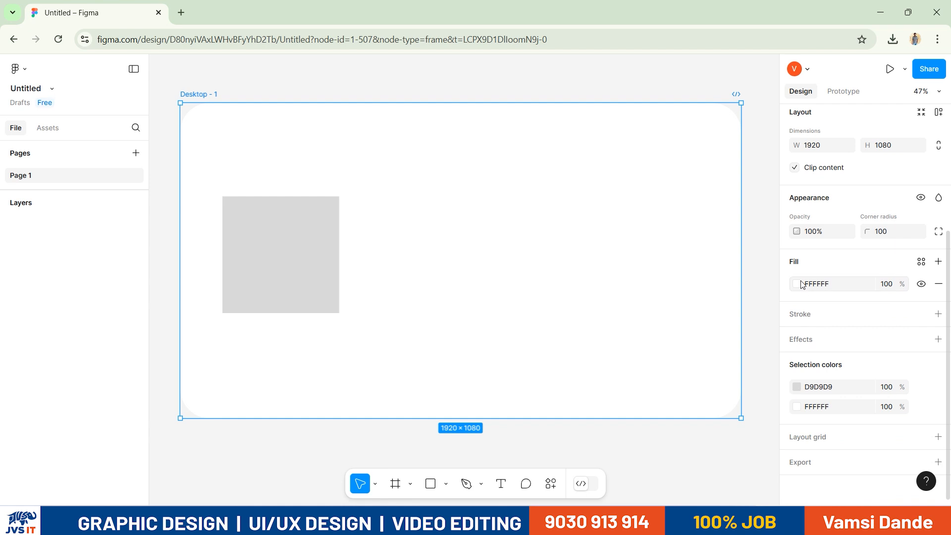
{"action": "left_click", "coordinate": [797, 284]}
{"action": "left_click_drag", "start_coordinate": [701, 221], "coordinate": [690, 189]}
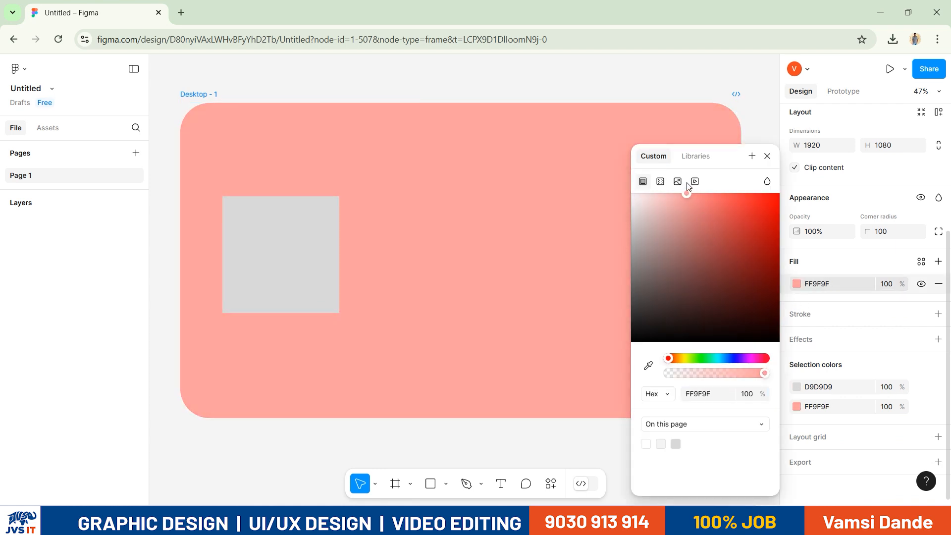
{"action": "left_click", "coordinate": [641, 162]}
Add a 10 px layout grid to the Desktop - 1 frame and remove it again
{"action": "left_click", "coordinate": [210, 94]}
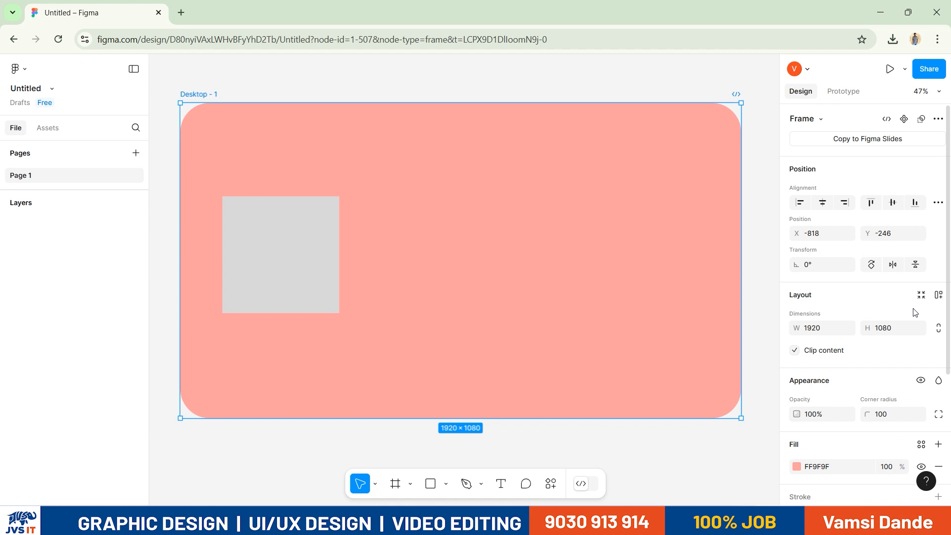
{"action": "scroll", "coordinate": [911, 335], "scroll_direction": "down", "scroll_amount": 3}
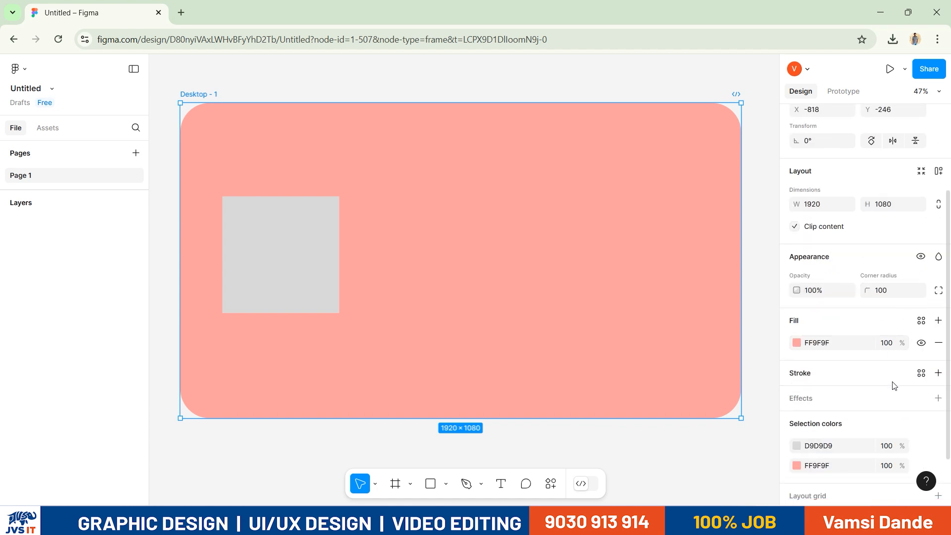
{"action": "scroll", "coordinate": [894, 384], "scroll_direction": "down", "scroll_amount": 1}
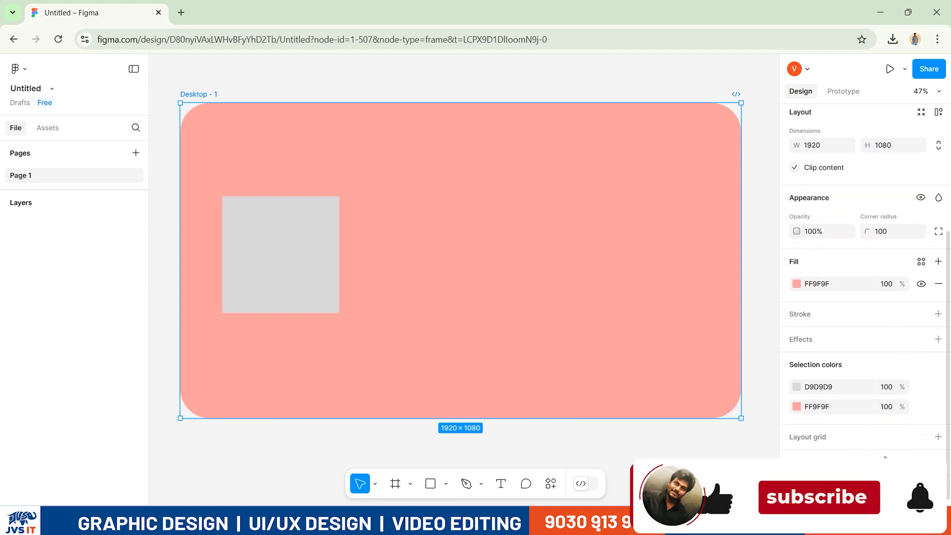
{"action": "left_click", "coordinate": [938, 436]}
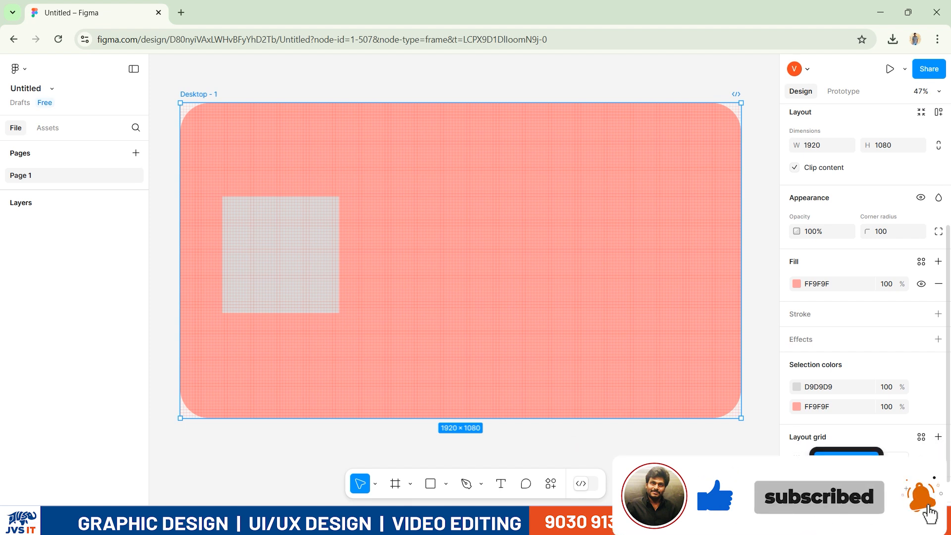
{"action": "left_click", "coordinate": [839, 474]}
{"action": "left_click", "coordinate": [840, 458]}
{"action": "left_click", "coordinate": [840, 473]}
{"action": "left_click", "coordinate": [838, 456]}
{"action": "left_click", "coordinate": [837, 429]}
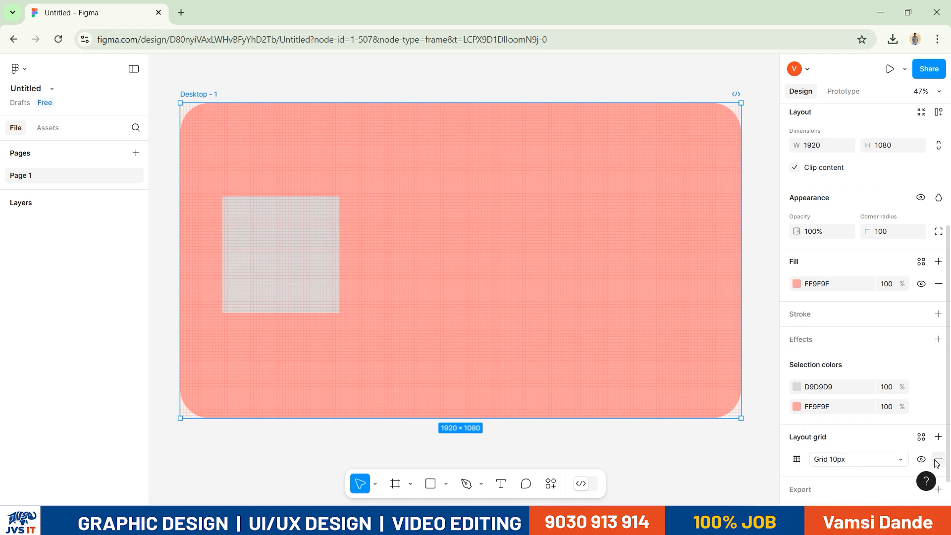
{"action": "left_click", "coordinate": [937, 460]}
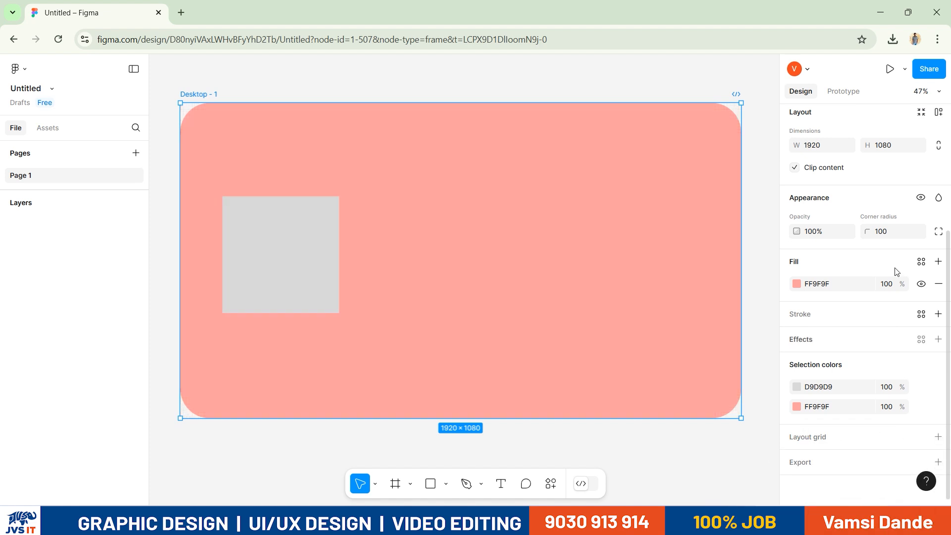
Set the Desktop - 1 frame's fill back to white FFFFFF and its corner radius to 0
{"action": "scroll", "coordinate": [807, 341], "scroll_direction": "up", "scroll_amount": 3}
{"action": "left_click", "coordinate": [796, 408]}
{"action": "left_click_drag", "start_coordinate": [722, 296], "coordinate": [537, 164]}
{"action": "left_click", "coordinate": [892, 356]}
{"action": "left_click_drag", "start_coordinate": [892, 355], "coordinate": [835, 361]}
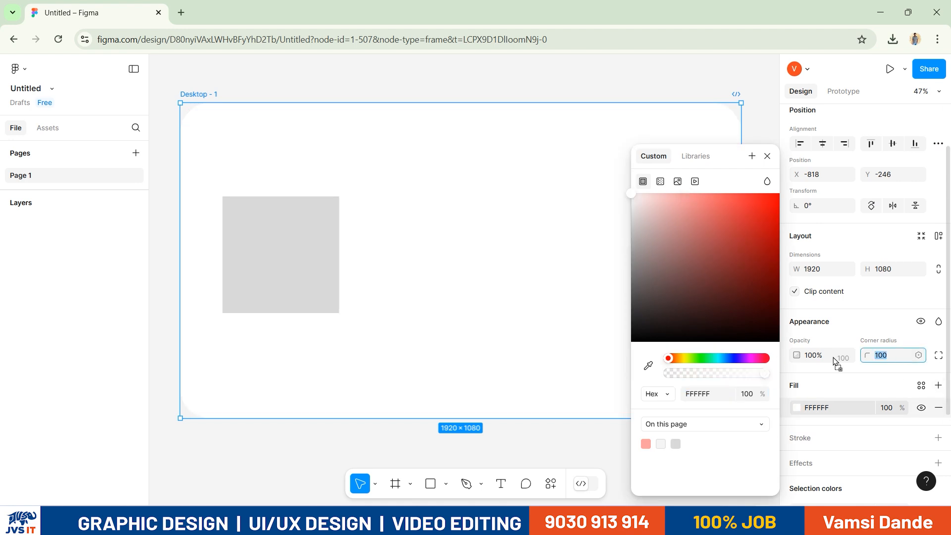
{"action": "type", "text": "0"}
{"action": "key", "text": "Return"}
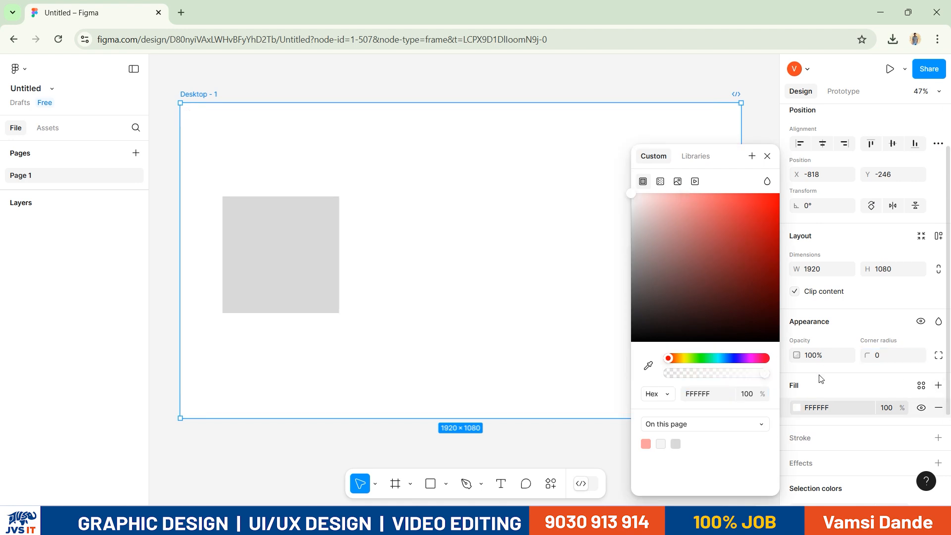
{"action": "left_click", "coordinate": [767, 156]}
{"action": "scroll", "coordinate": [755, 152], "scroll_direction": "up", "scroll_amount": 1}
{"action": "left_click", "coordinate": [756, 151]}
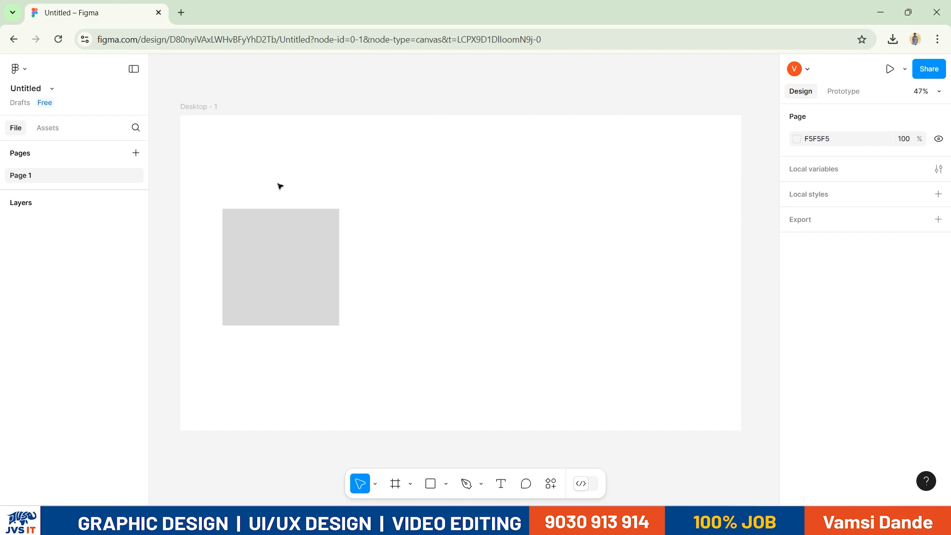
Move the gray square to X 132, Y 190 and set its opacity to 50%
{"action": "left_click_drag", "start_coordinate": [308, 262], "coordinate": [298, 221]}
{"action": "left_click", "coordinate": [807, 305]}
{"action": "left_click", "coordinate": [897, 308]}
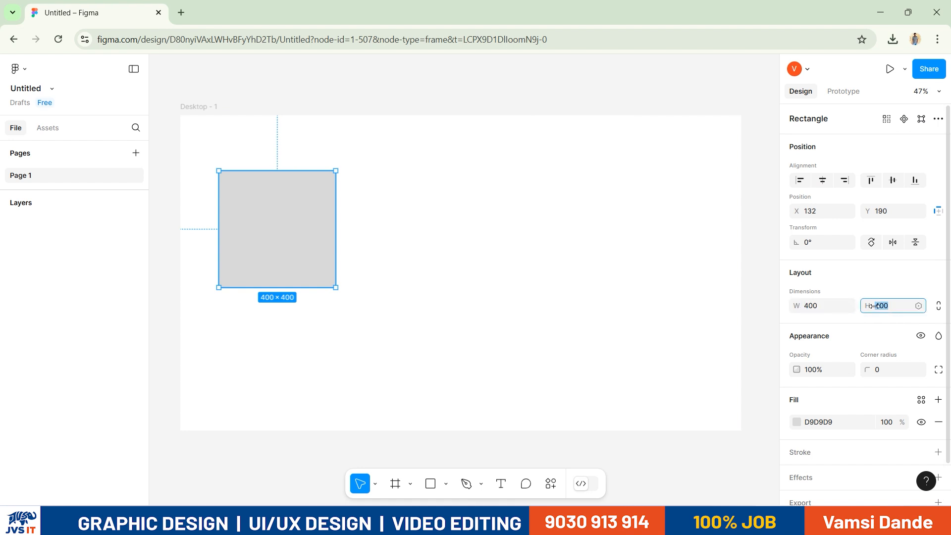
{"action": "left_click", "coordinate": [822, 370]}
{"action": "type", "text": "50"}
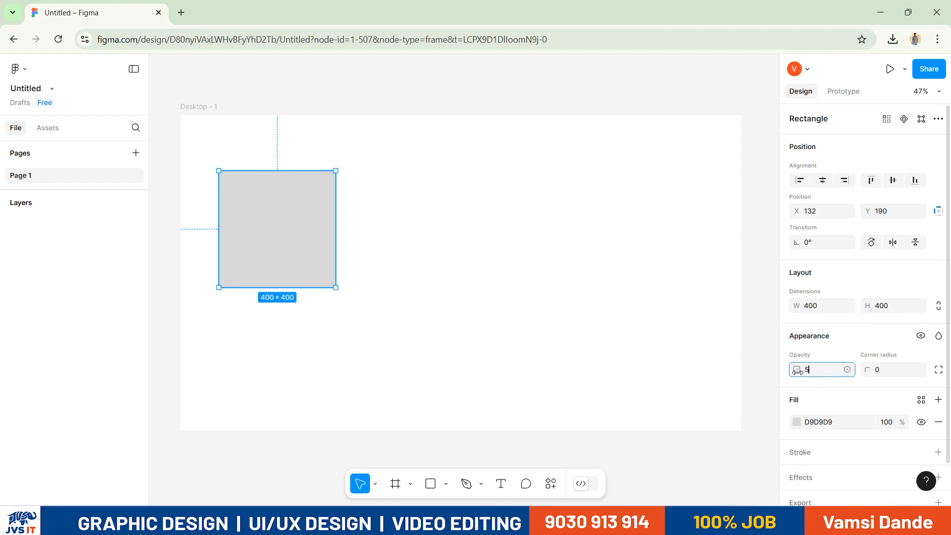
{"action": "key", "text": "Return"}
Change the square's fill colour to bright blue 17D1FF
{"action": "scroll", "coordinate": [842, 382], "scroll_direction": "down", "scroll_amount": 2}
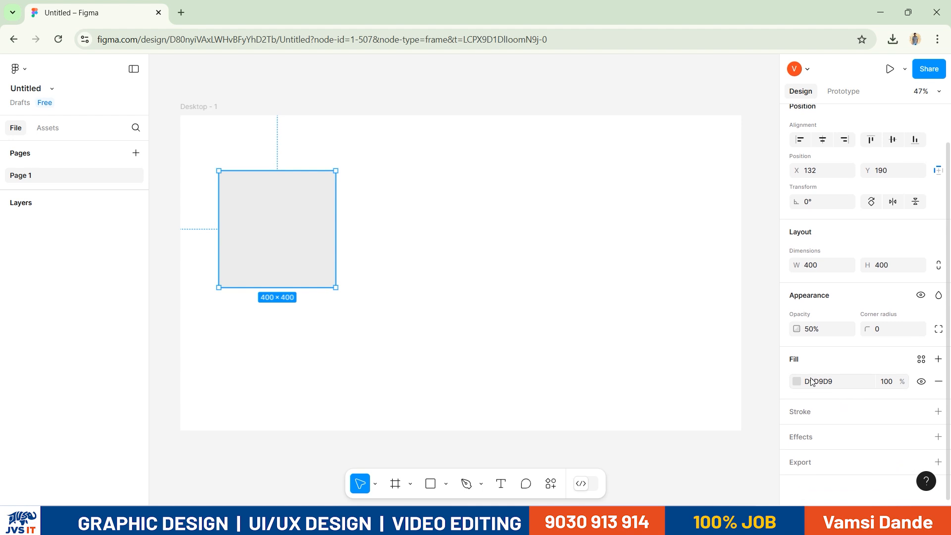
{"action": "left_click", "coordinate": [798, 381]}
{"action": "left_click_drag", "start_coordinate": [736, 269], "coordinate": [767, 193]}
{"action": "mouse_move", "coordinate": [703, 358]}
{"action": "left_mouse_down"}
{"action": "mouse_move", "coordinate": [694, 361]}
{"action": "mouse_move", "coordinate": [719, 360]}
{"action": "left_mouse_up"}
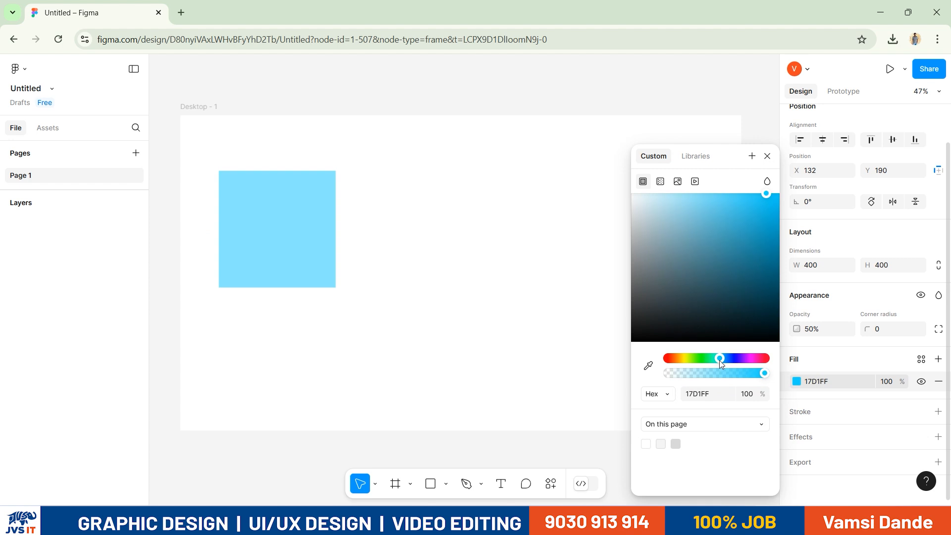
{"action": "left_click", "coordinate": [579, 322]}
Raise the blue square's opacity to 100%
{"action": "left_click", "coordinate": [307, 260]}
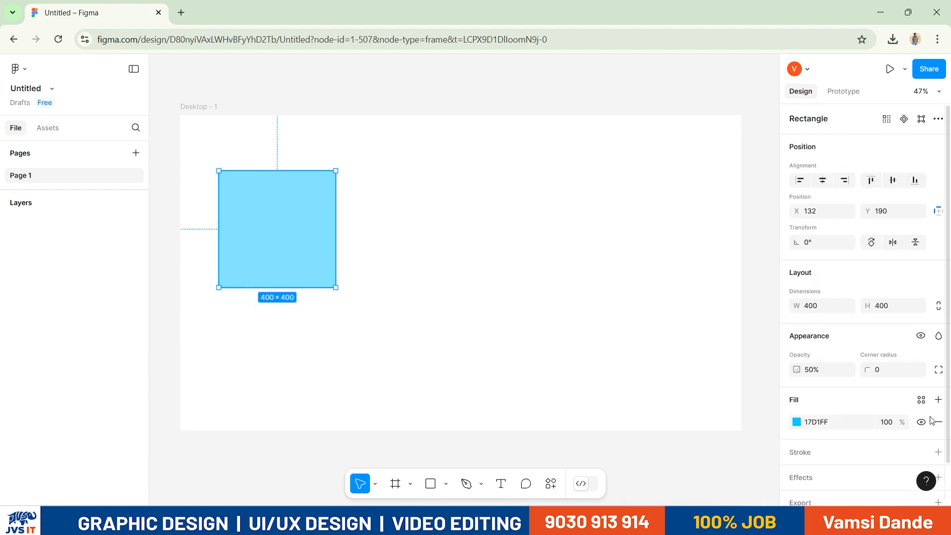
{"action": "left_click", "coordinate": [823, 371]}
{"action": "type", "text": "100"}
{"action": "key", "text": "Return"}
{"action": "left_click", "coordinate": [424, 286]}
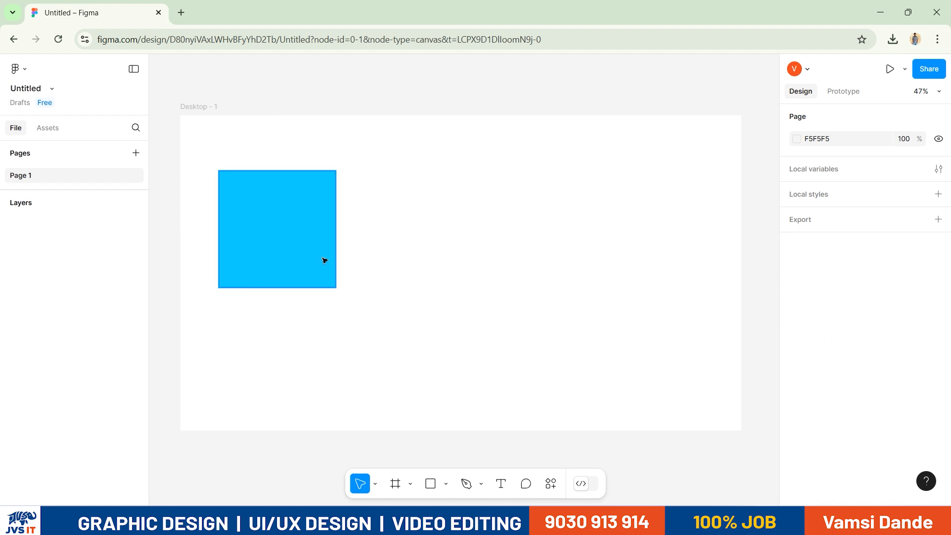
Lower the blue square's opacity to 20%
{"action": "left_click", "coordinate": [267, 253]}
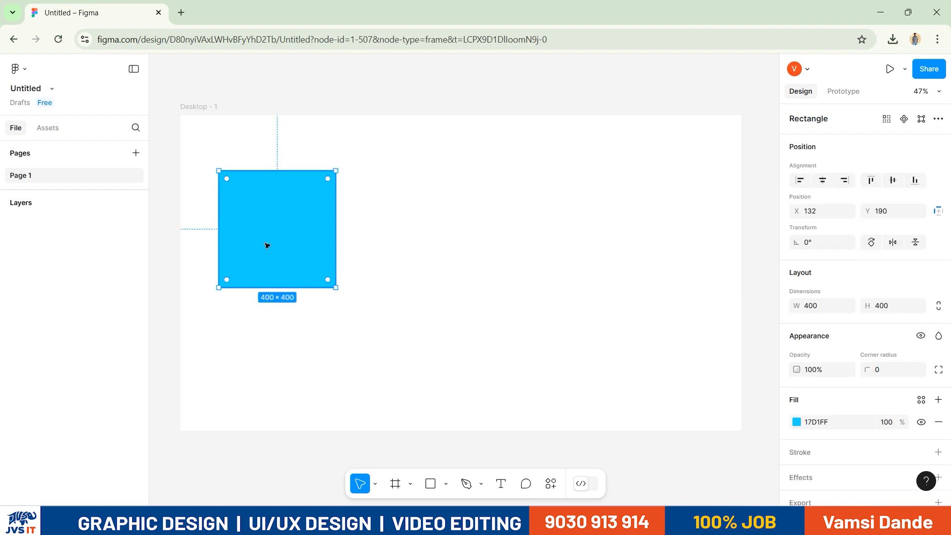
{"action": "left_click", "coordinate": [789, 372]}
{"action": "type", "text": "20"}
{"action": "key", "text": "Return"}
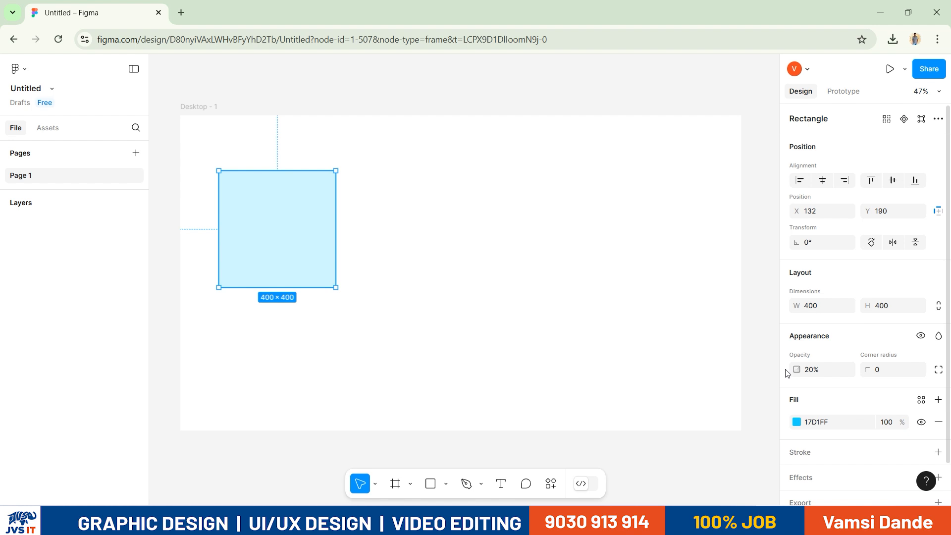
{"action": "left_click", "coordinate": [585, 380]}
Set the blue square's opacity back to 100%
{"action": "left_click", "coordinate": [297, 236]}
{"action": "left_click", "coordinate": [817, 371]}
{"action": "type", "text": "100"}
{"action": "key", "text": "Return"}
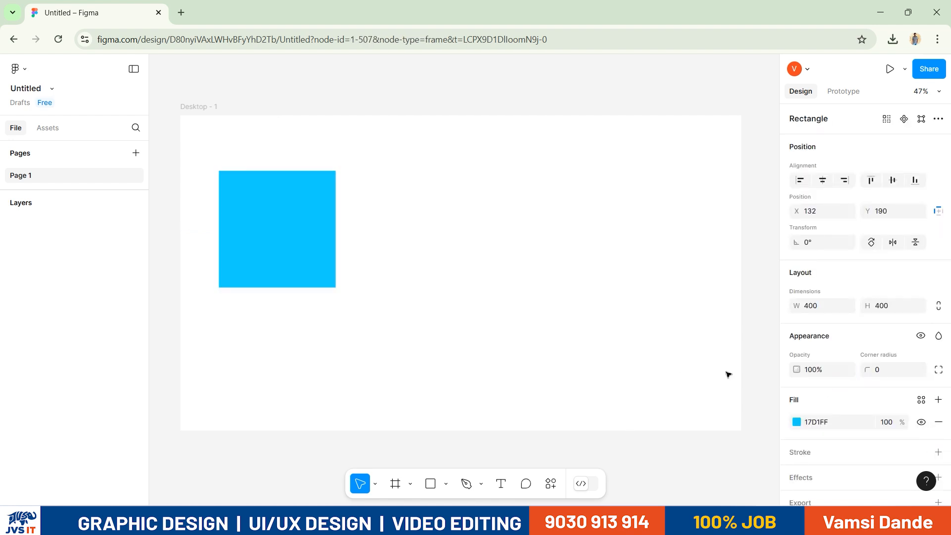
Round the blue square's corners with a corner radius of 50
{"action": "scroll", "coordinate": [850, 400], "scroll_direction": "down", "scroll_amount": 1}
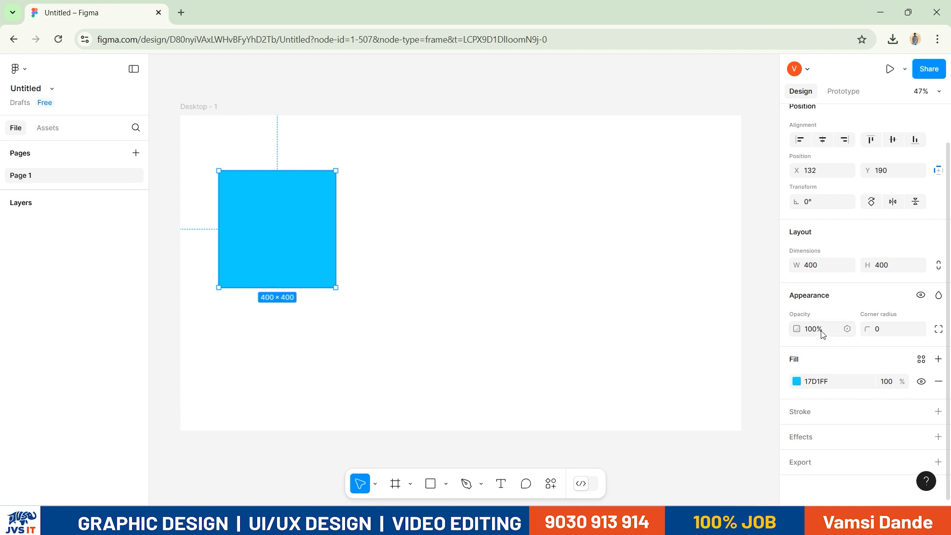
{"action": "left_click", "coordinate": [890, 335]}
{"action": "key", "text": "Return"}
{"action": "left_click", "coordinate": [915, 329]}
{"action": "type", "text": "50"}
{"action": "key", "text": "Return"}
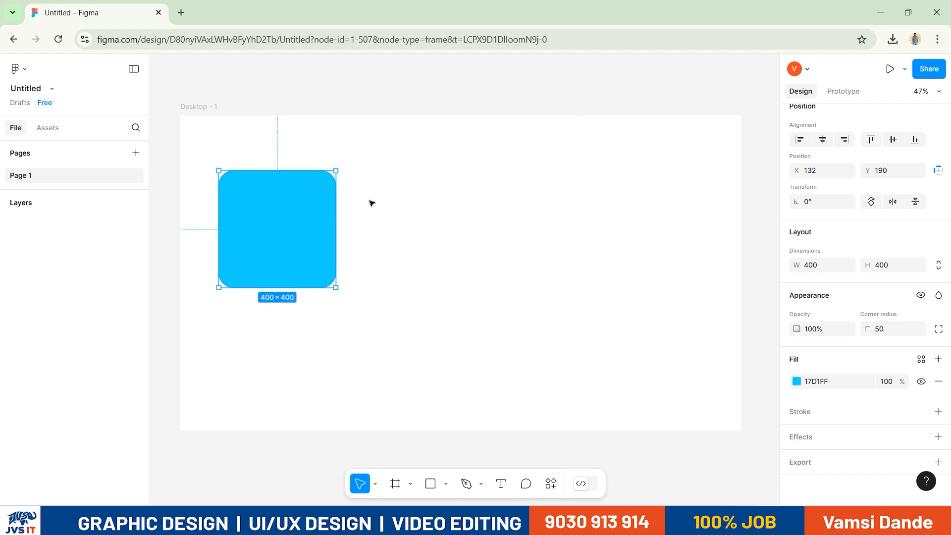
{"action": "left_click", "coordinate": [407, 209]}
Reset the blue square's corner radius to 0
{"action": "left_click", "coordinate": [324, 206]}
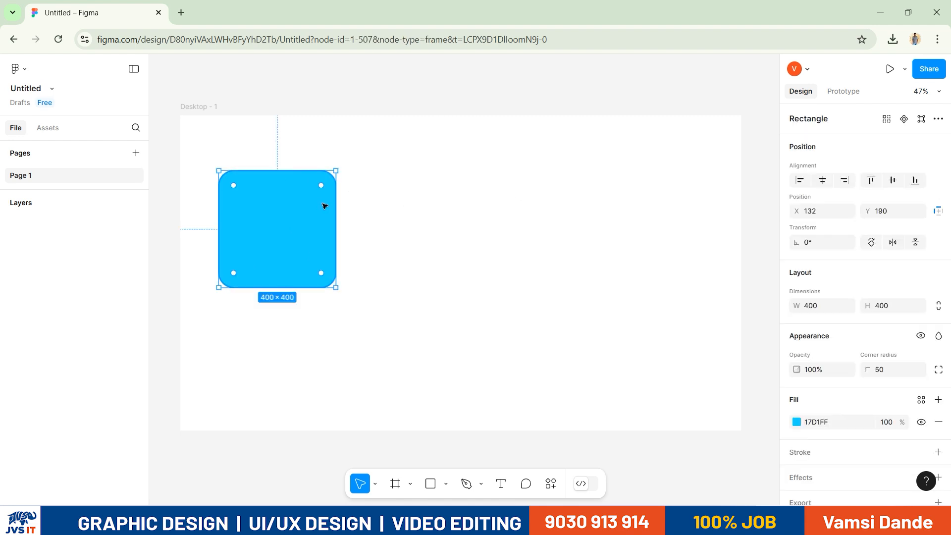
{"action": "left_click", "coordinate": [884, 370]}
{"action": "type", "text": "0"}
{"action": "key", "text": "Return"}
{"action": "left_click", "coordinate": [771, 346]}
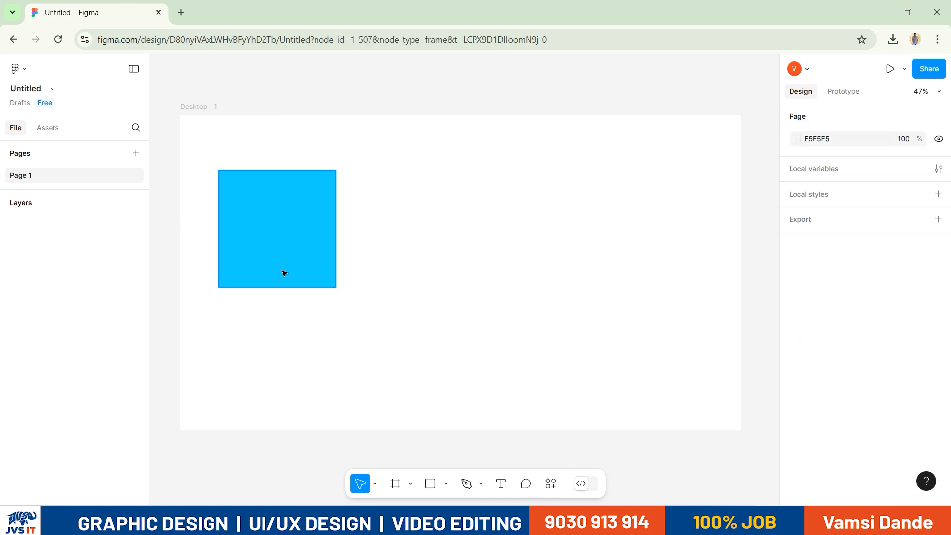
Round the blue square's corners directly on the canvas to a radius of about 73
{"action": "left_click", "coordinate": [324, 233]}
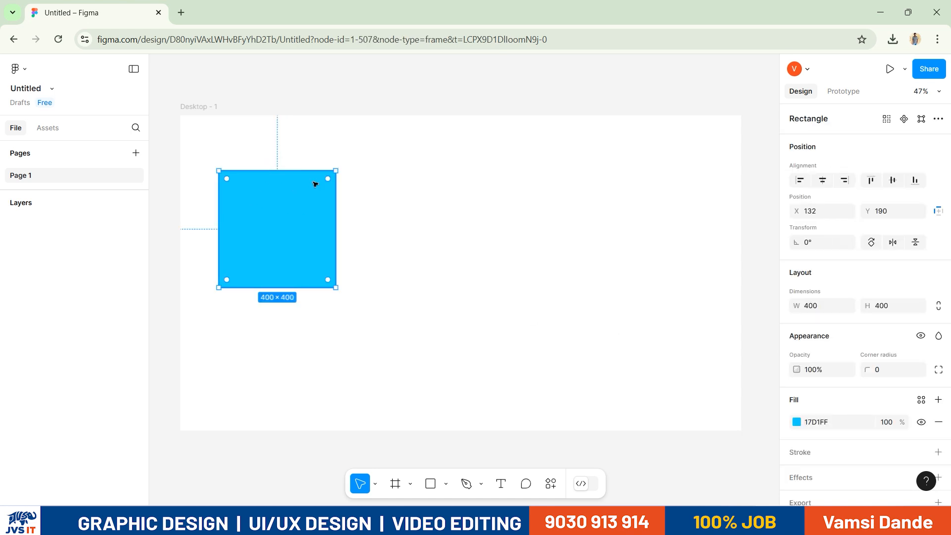
{"action": "mouse_move", "coordinate": [329, 281]}
{"action": "left_click_drag", "start_coordinate": [330, 282], "coordinate": [304, 278]}
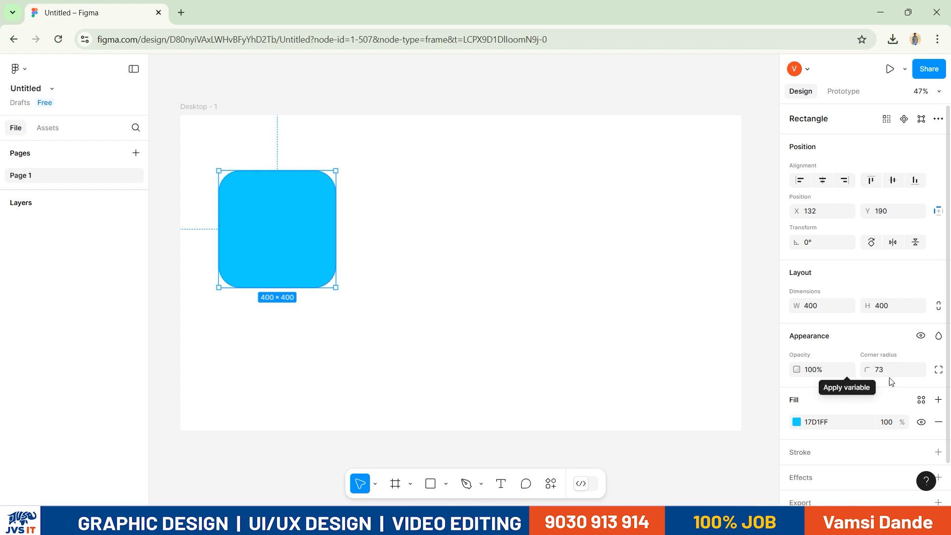
Set the blue square's corner radius to 40, and reduce it to 30
{"action": "left_click", "coordinate": [864, 370]}
{"action": "key", "text": "Return"}
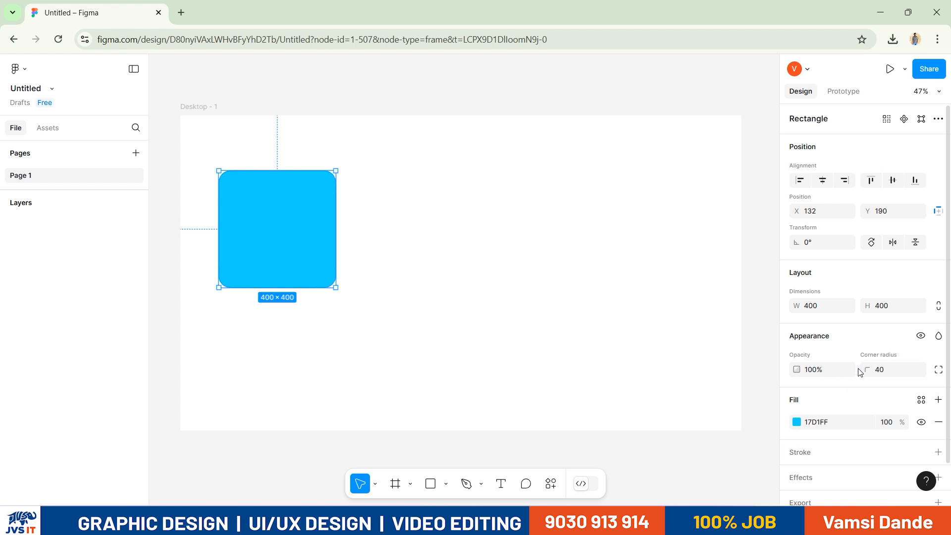
{"action": "mouse_move", "coordinate": [223, 278]}
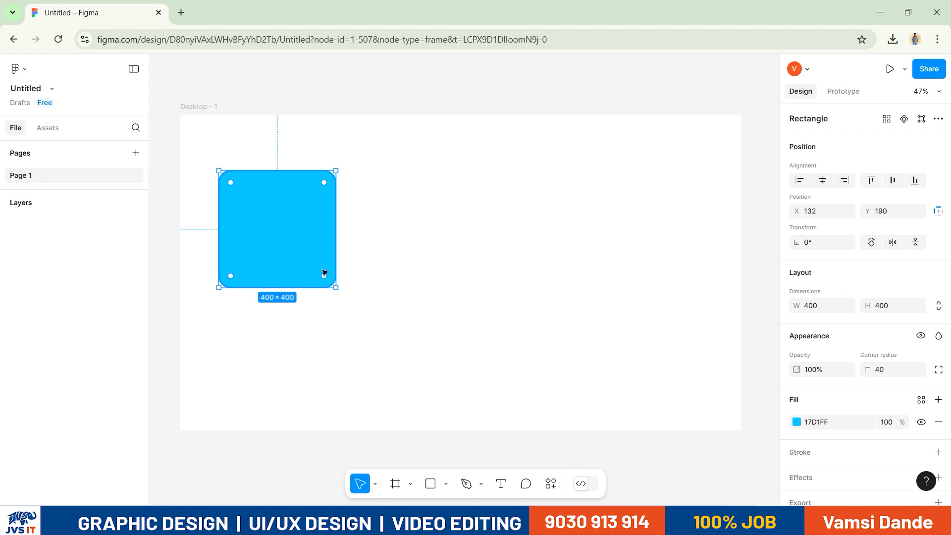
{"action": "left_click", "coordinate": [877, 375]}
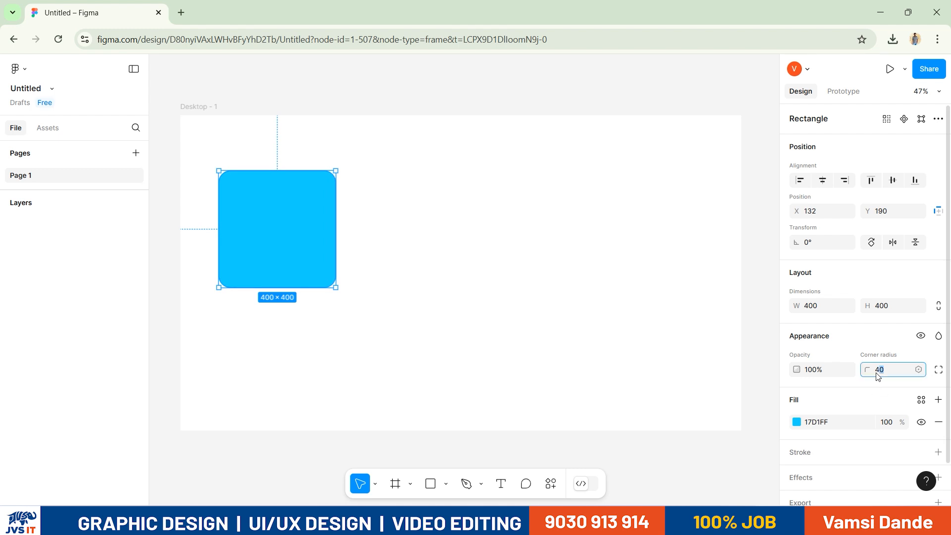
{"action": "type", "text": "30"}
{"action": "key", "text": "Return"}
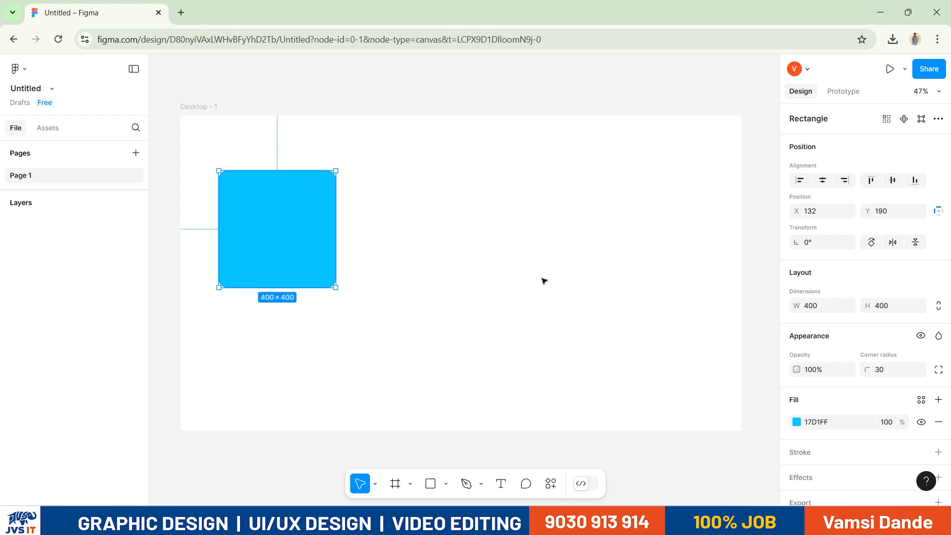
{"action": "left_click", "coordinate": [541, 278]}
Round the blue square's corners on the canvas to about 60, and set the final corner radius to 50
{"action": "left_click", "coordinate": [242, 242]}
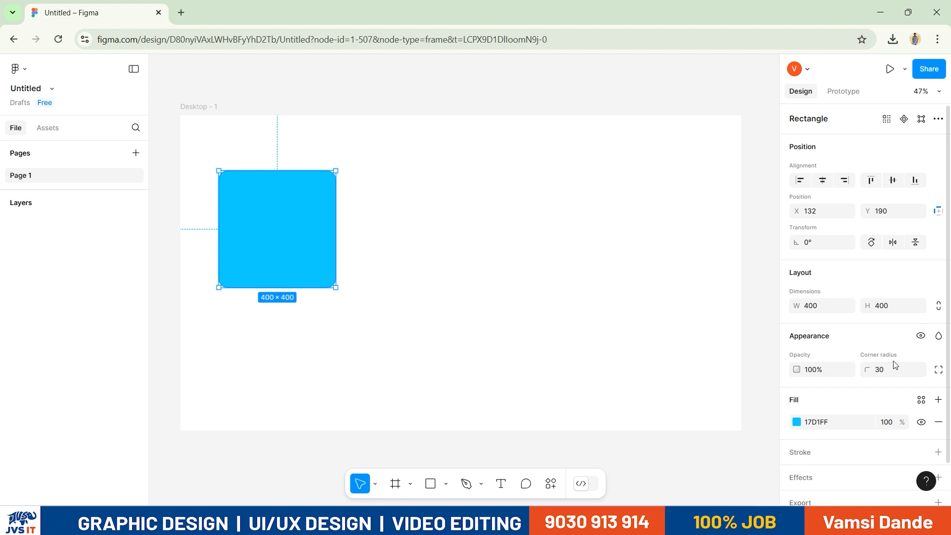
{"action": "mouse_move", "coordinate": [325, 280]}
{"action": "left_mouse_down"}
{"action": "mouse_move", "coordinate": [284, 277]}
{"action": "mouse_move", "coordinate": [312, 284]}
{"action": "left_mouse_up"}
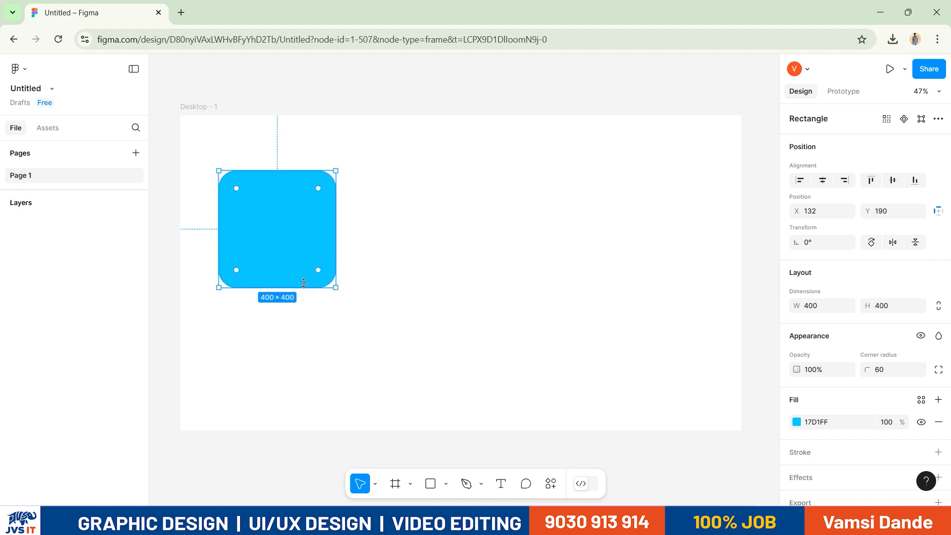
{"action": "left_click_drag", "start_coordinate": [867, 371], "coordinate": [849, 374]}
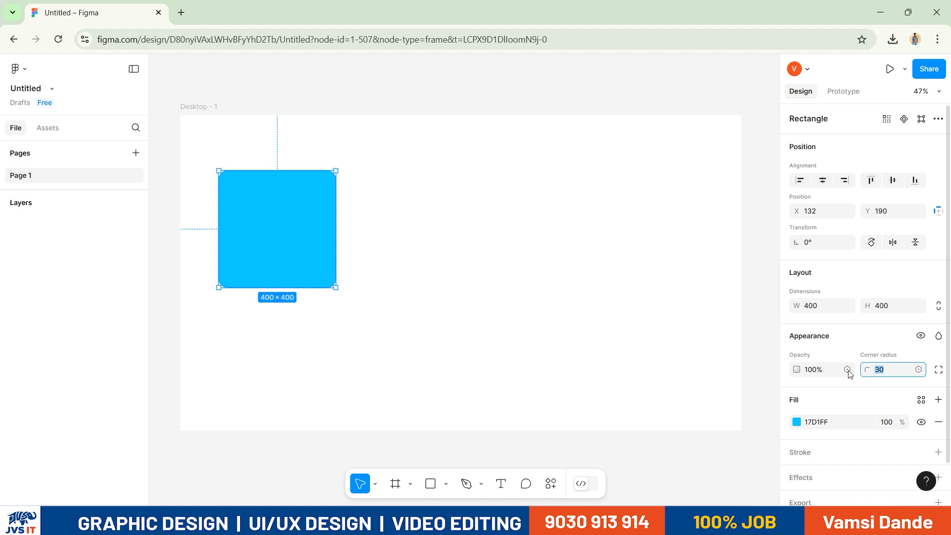
{"action": "key", "text": "Return"}
{"action": "key", "text": "Return"}
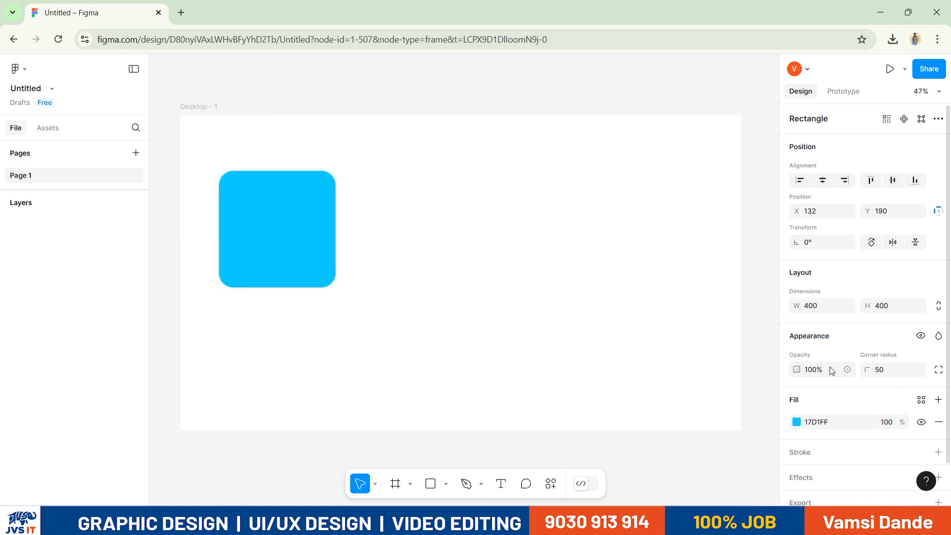
{"action": "key", "text": "Escape"}
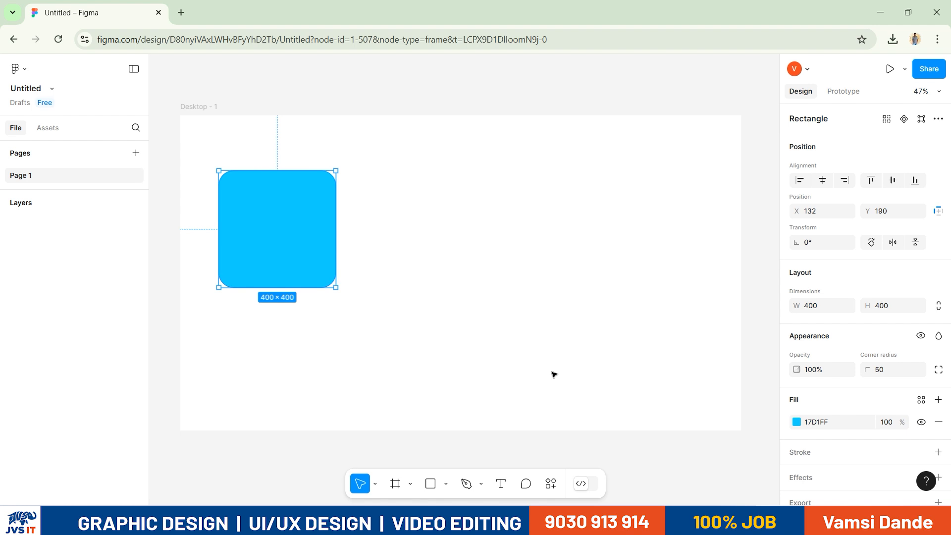
Move the blue rectangle to about X 117, Y 140 and give it a red FF1717 stroke
{"action": "left_click_drag", "start_coordinate": [306, 232], "coordinate": [302, 216]}
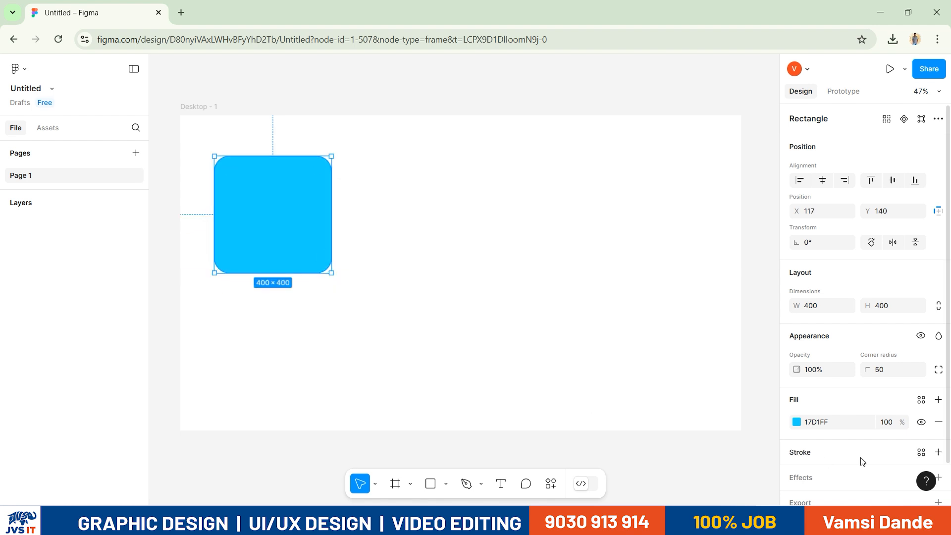
{"action": "left_click", "coordinate": [936, 453]}
{"action": "scroll", "coordinate": [856, 445], "scroll_direction": "down", "scroll_amount": 3}
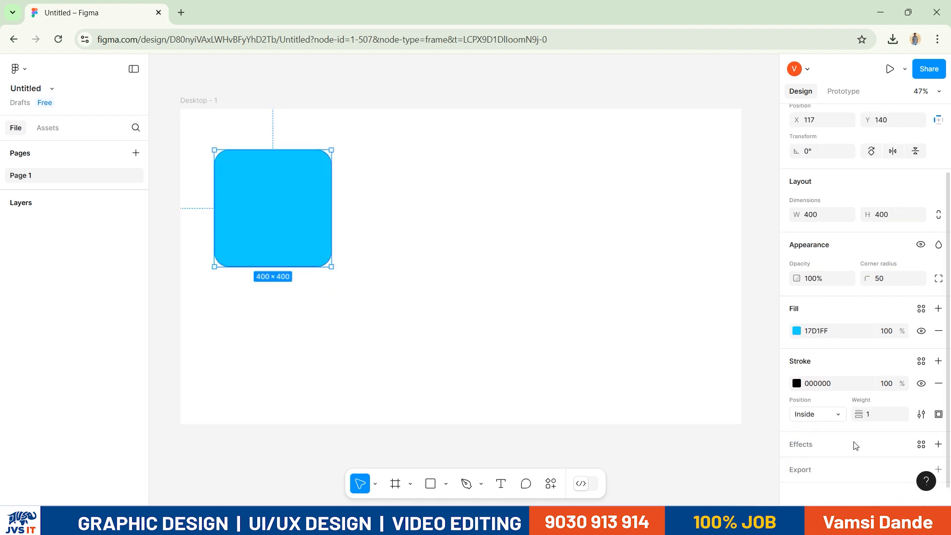
{"action": "left_click", "coordinate": [797, 375]}
{"action": "mouse_move", "coordinate": [713, 237]}
{"action": "left_mouse_down"}
{"action": "mouse_move", "coordinate": [704, 233]}
{"action": "mouse_move", "coordinate": [767, 195]}
{"action": "left_mouse_up"}
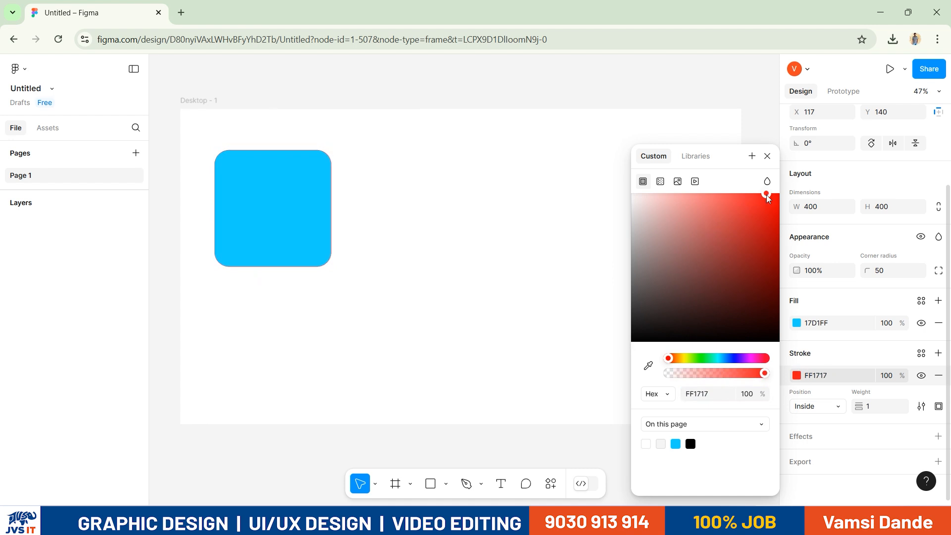
{"action": "left_click", "coordinate": [843, 186]}
Set the blue rectangle's stroke weight to 10
{"action": "left_click", "coordinate": [869, 412]}
{"action": "type", "text": "5"}
{"action": "key", "text": "Return"}
{"action": "left_click", "coordinate": [862, 406]}
{"action": "left_click_drag", "start_coordinate": [861, 406], "coordinate": [874, 407]}
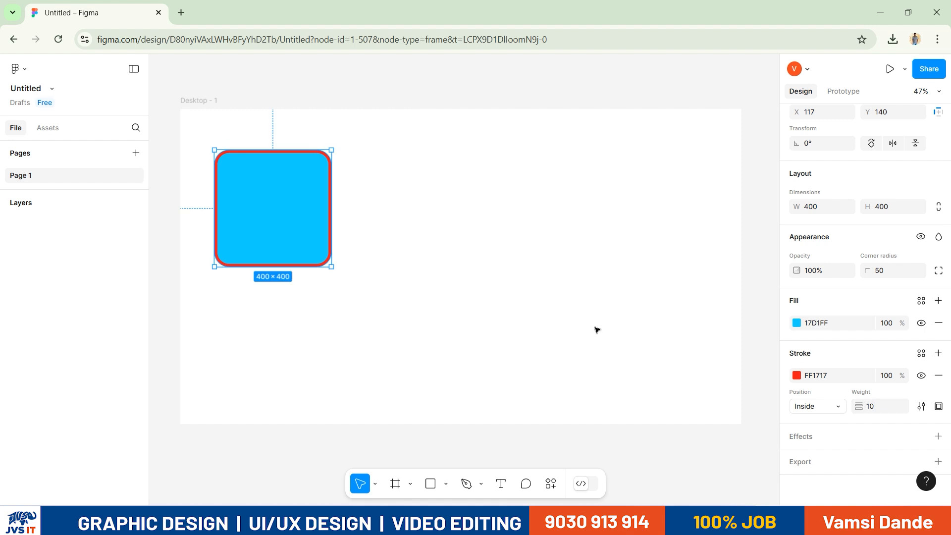
Try the Center and Outside positions for the rectangle's stroke and return it to Inside
{"action": "left_click", "coordinate": [830, 411]}
{"action": "left_click", "coordinate": [827, 393]}
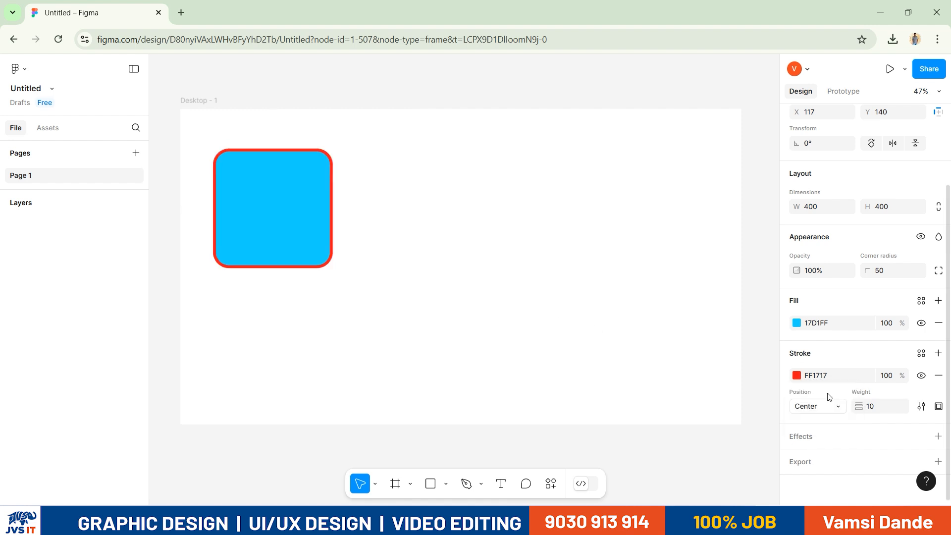
{"action": "left_click", "coordinate": [829, 409]}
{"action": "left_click", "coordinate": [827, 436]}
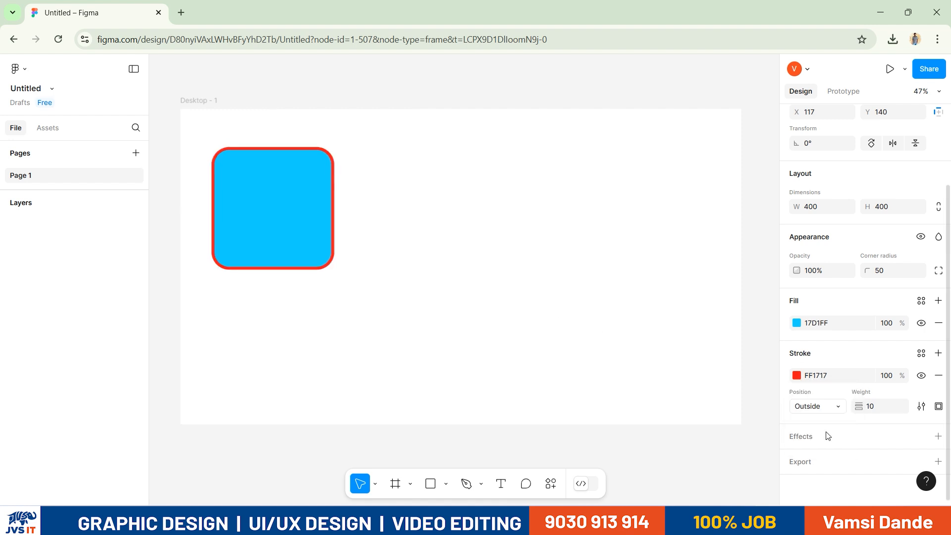
{"action": "left_click", "coordinate": [817, 407]}
{"action": "left_click", "coordinate": [817, 391]}
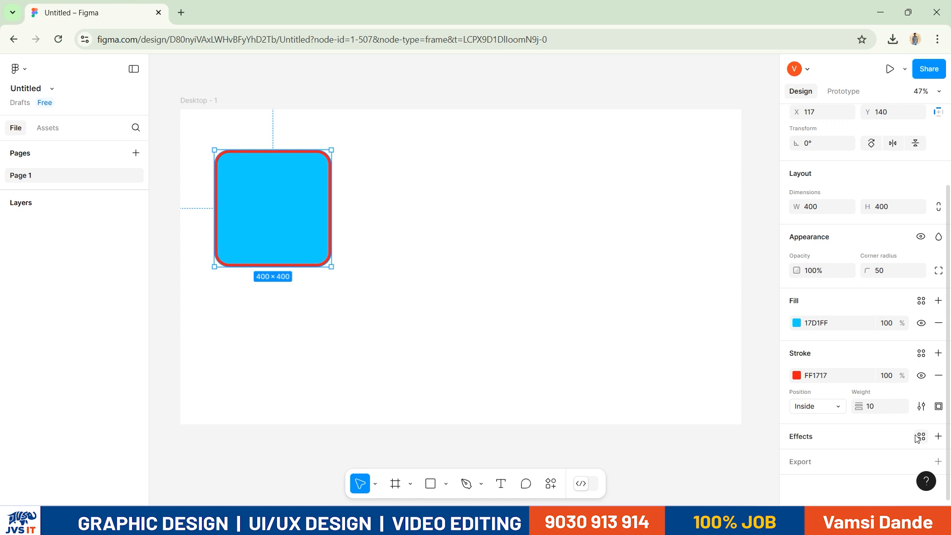
Duplicate the rectangle horizontally beside the original, at about X 601, Y 140
{"action": "mouse_move", "coordinate": [317, 242]}
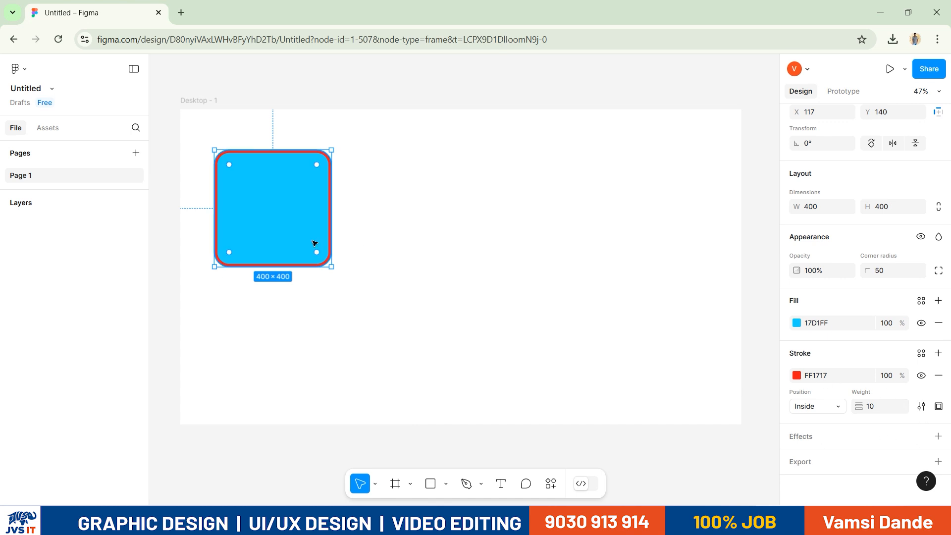
{"action": "left_click_drag", "start_coordinate": [309, 237], "coordinate": [450, 237]}
Switch to the Figma.txt notes in Notepad and look through the existing shortcut entries
{"action": "left_click", "coordinate": [626, 496]}
{"action": "scroll", "coordinate": [371, 316], "scroll_direction": "down", "scroll_amount": 5}
{"action": "scroll", "coordinate": [371, 316], "scroll_direction": "down", "scroll_amount": 10}
{"action": "scroll", "coordinate": [372, 323], "scroll_direction": "up", "scroll_amount": 6}
{"action": "scroll", "coordinate": [372, 323], "scroll_direction": "down", "scroll_amount": 2}
{"action": "scroll", "coordinate": [373, 324], "scroll_direction": "down", "scroll_amount": 15}
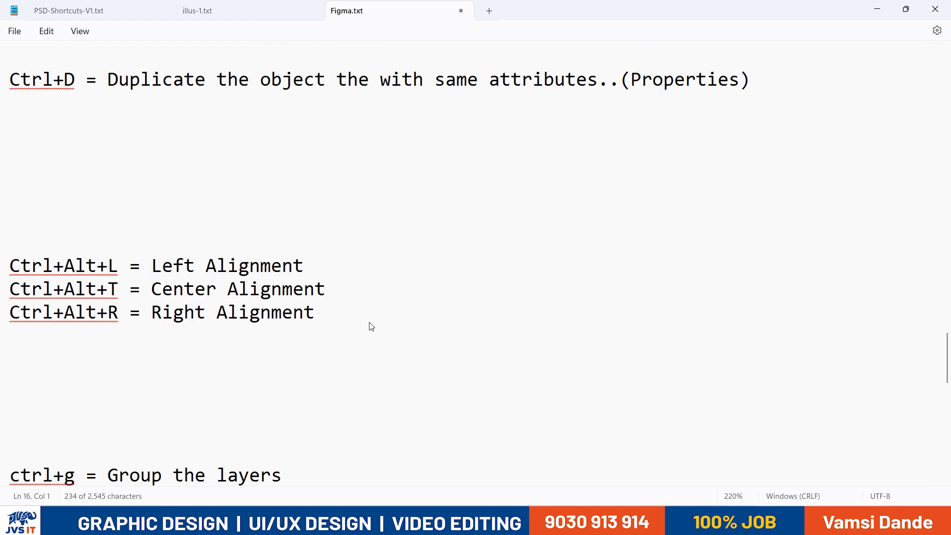
{"action": "scroll", "coordinate": [370, 323], "scroll_direction": "down", "scroll_amount": 8}
{"action": "scroll", "coordinate": [369, 326], "scroll_direction": "up", "scroll_amount": 12}
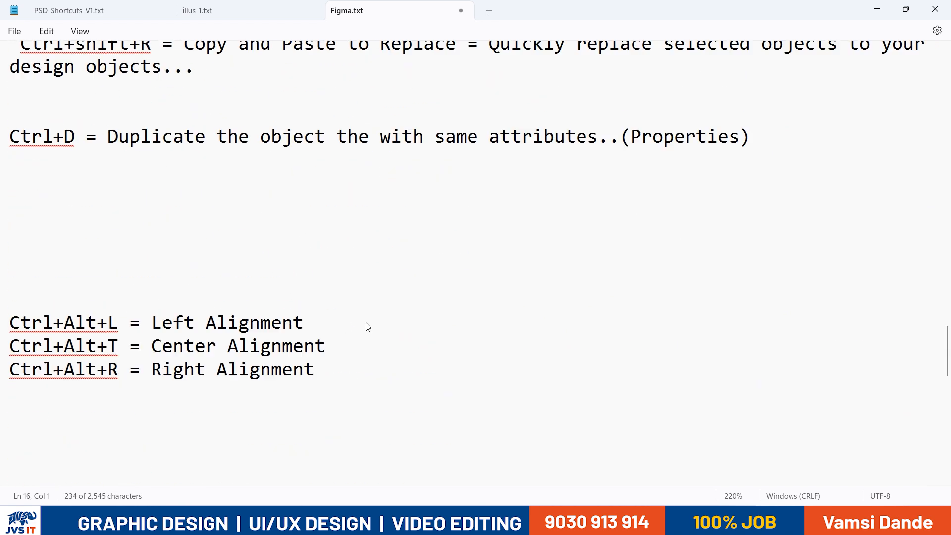
{"action": "scroll", "coordinate": [368, 327], "scroll_direction": "up", "scroll_amount": 20}
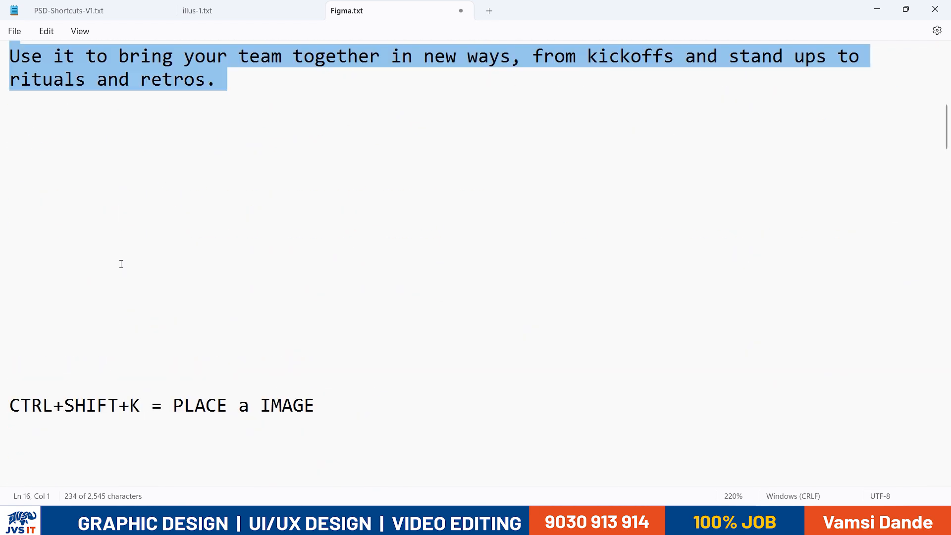
Add the line "Alt+drag = To duplicate the layer..." in the empty space below the FigJam paragraphs
{"action": "scroll", "coordinate": [102, 290], "scroll_direction": "down", "scroll_amount": 8}
{"action": "left_click", "coordinate": [64, 165]}
{"action": "scroll", "coordinate": [89, 245], "scroll_direction": "up", "scroll_amount": 4}
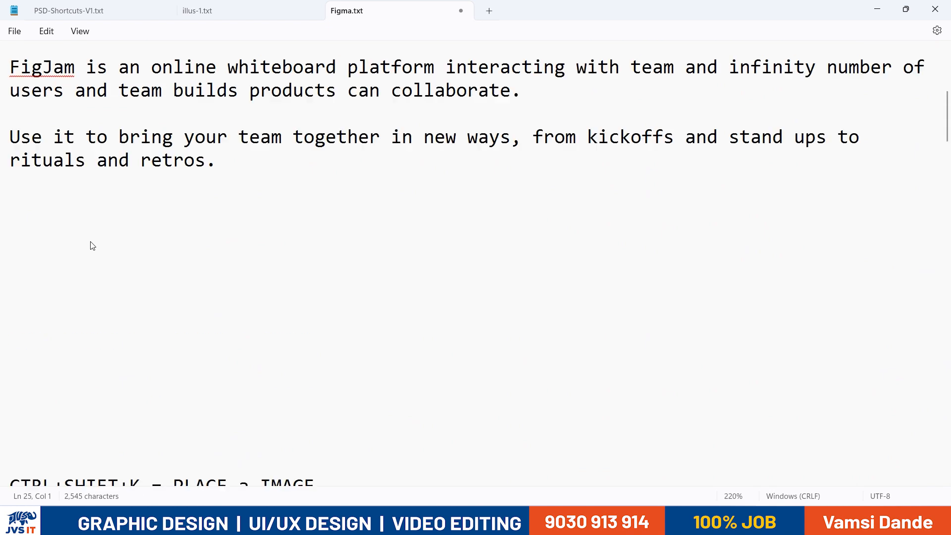
{"action": "left_click", "coordinate": [34, 363]}
{"action": "type", "text": "Alt+darg = To duplicat"}
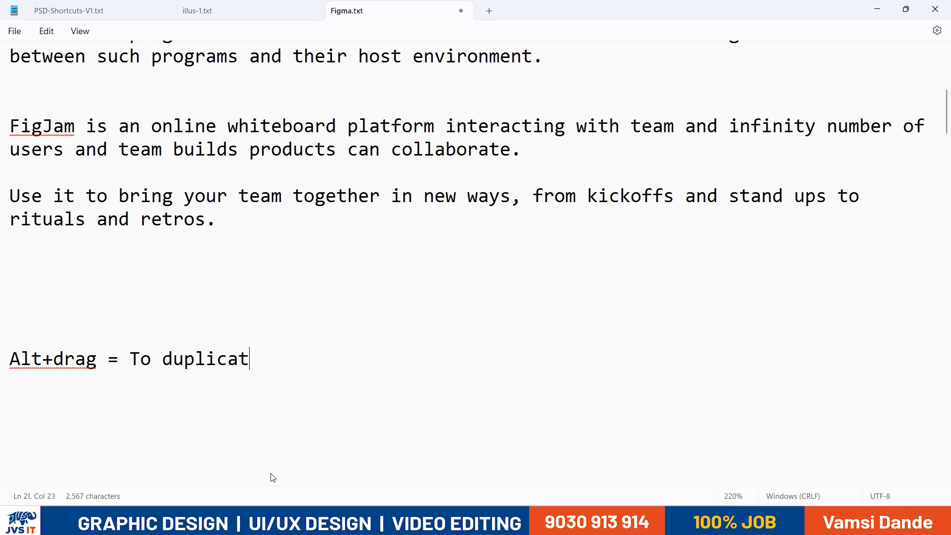
{"action": "type", "text": "e the l"}
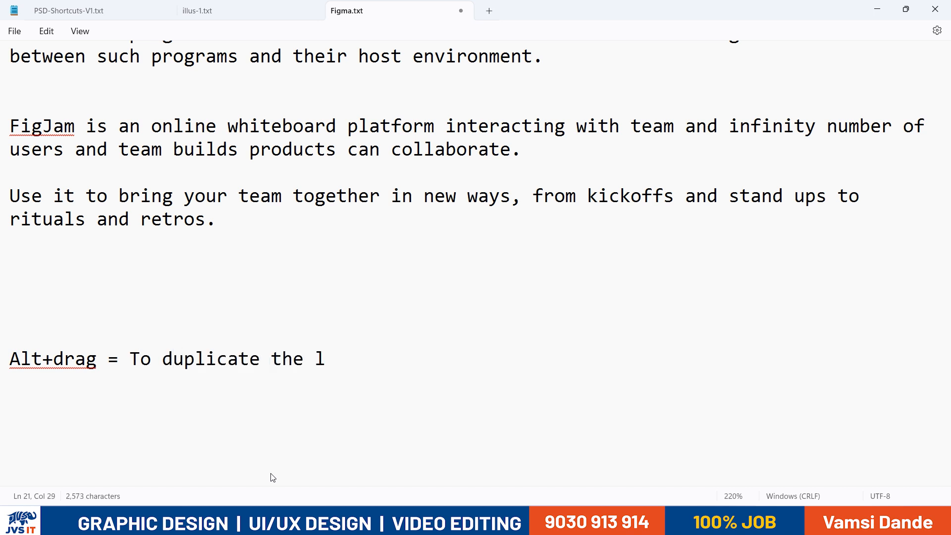
{"action": "type", "text": "ayer..."}
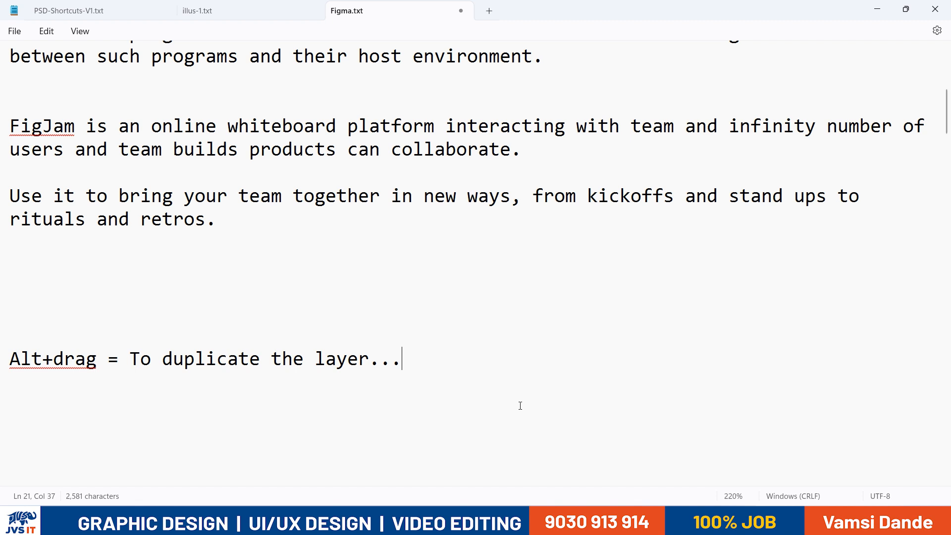
{"action": "left_click_drag", "start_coordinate": [354, 373], "coordinate": [10, 359]}
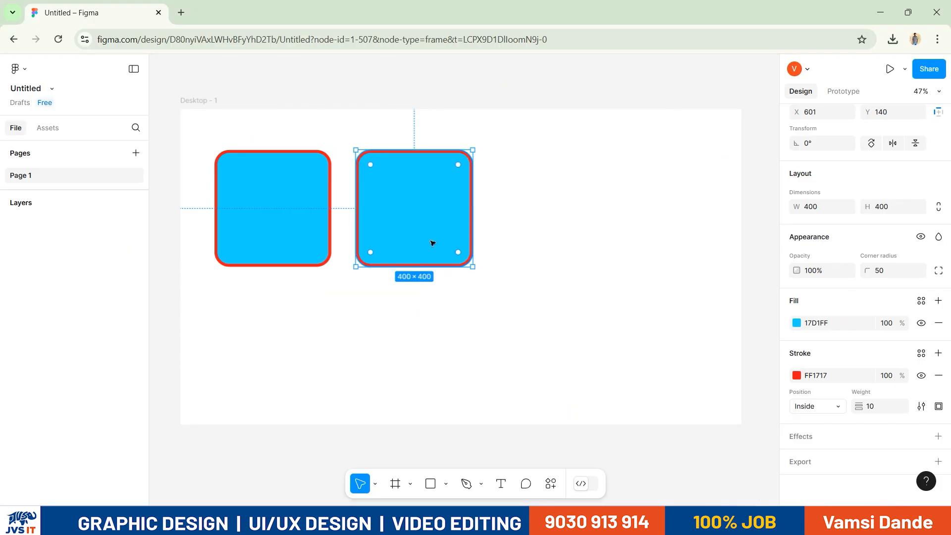
In Figma, make two more copies of the rectangle, one at about X 1001, Y 619 and one at about X 1110, Y 140
{"action": "left_click_drag", "start_coordinate": [433, 242], "coordinate": [545, 267]}
{"action": "key", "text": "ctrl+z"}
{"action": "left_click_drag", "start_coordinate": [487, 284], "coordinate": [539, 342]}
{"action": "left_click_drag", "start_coordinate": [437, 190], "coordinate": [607, 307]}
{"action": "left_click_drag", "start_coordinate": [435, 240], "coordinate": [646, 221]}
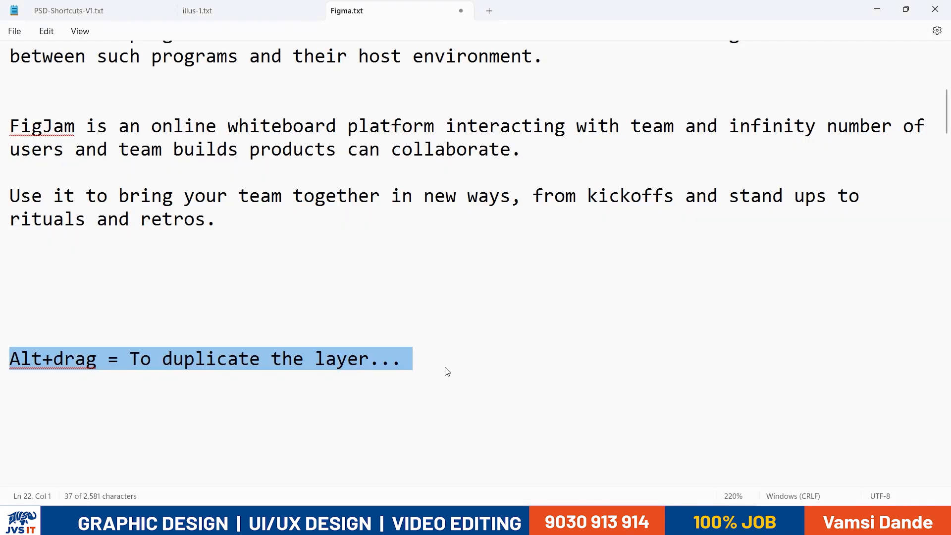
In the Notepad notes, copy the Alt+drag line beneath itself and change it to "ctrl+D = To duplicate the layer..."
{"action": "key", "text": "ctrl+c"}
{"action": "left_click", "coordinate": [442, 360]}
{"action": "key", "text": "Return"}
{"action": "key", "text": "ctrl+v"}
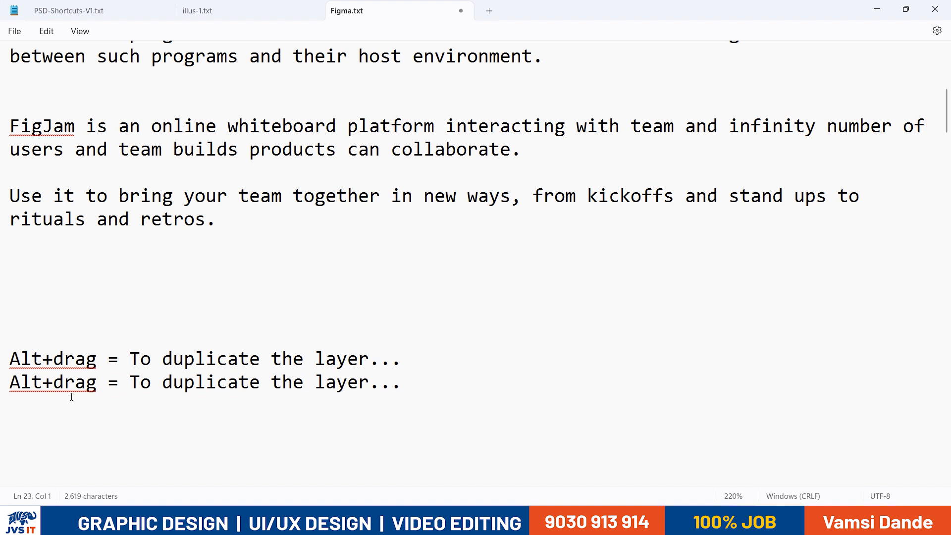
{"action": "left_click_drag", "start_coordinate": [92, 386], "coordinate": [10, 385]}
{"action": "type", "text": "ctrl"}
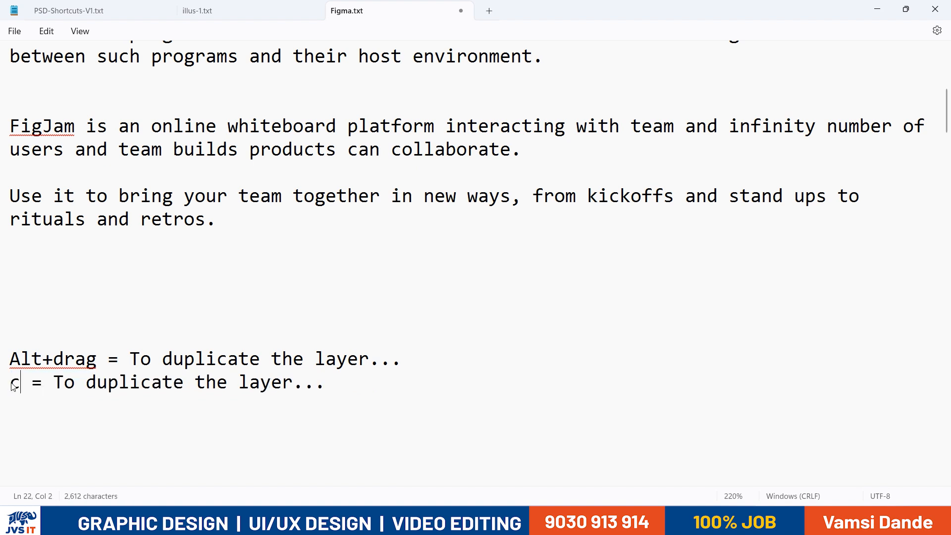
{"action": "type", "text": "+D"}
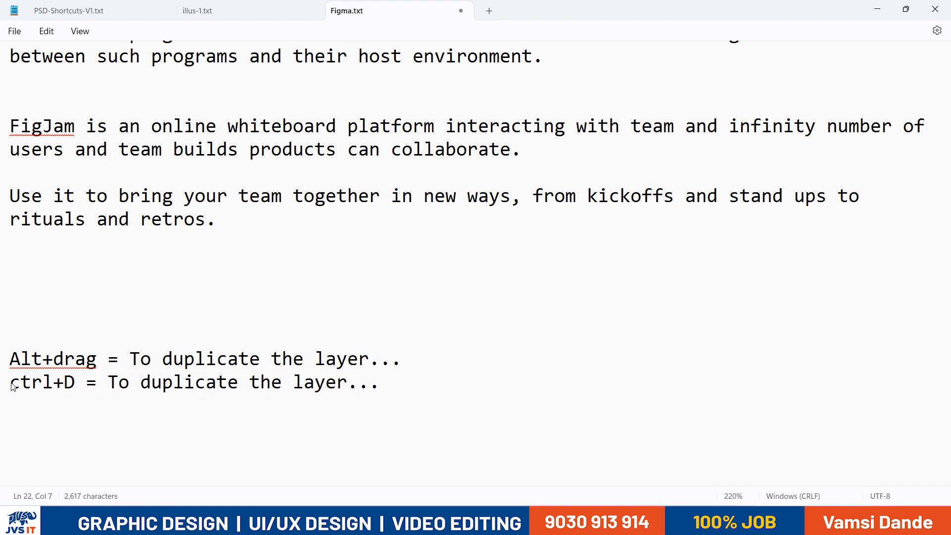
Review the notes from the two duplicate-layer shortcuts up through the Figma introduction
{"action": "left_click_drag", "start_coordinate": [410, 402], "coordinate": [8, 359]}
{"action": "scroll", "coordinate": [203, 288], "scroll_direction": "up", "scroll_amount": 2}
{"action": "left_click_drag", "start_coordinate": [295, 379], "coordinate": [2, 2]}
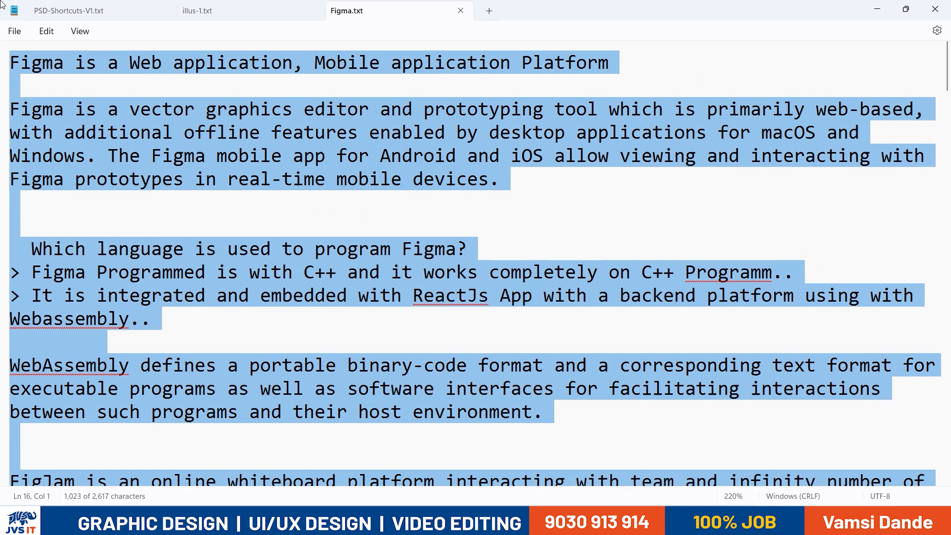
{"action": "scroll", "coordinate": [269, 302], "scroll_direction": "down", "scroll_amount": 3}
{"action": "scroll", "coordinate": [269, 302], "scroll_direction": "down", "scroll_amount": 2}
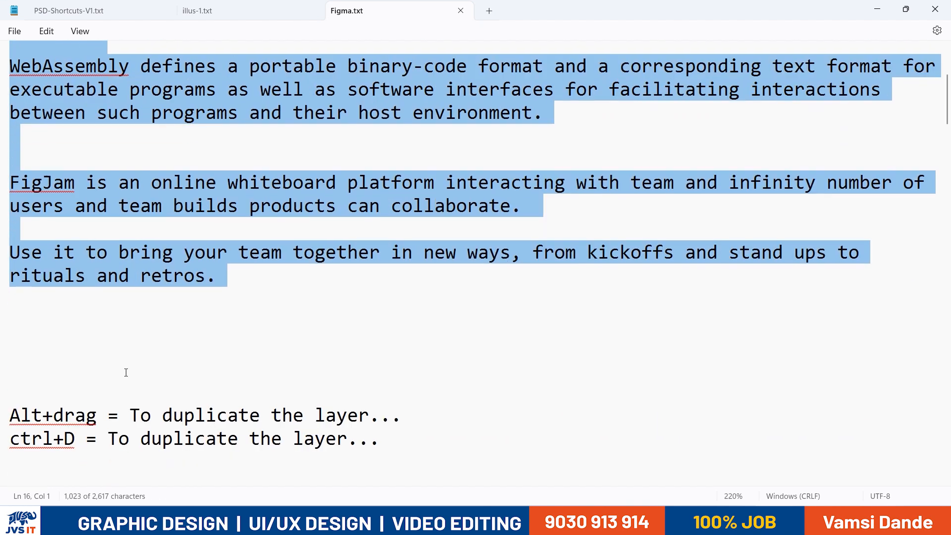
Add four blank lines after the ctrl+D shortcut line
{"action": "left_click", "coordinate": [384, 439]}
{"action": "key", "text": "Return"}
{"action": "key", "text": "Return"}
{"action": "key", "text": "Return"}
{"action": "key", "text": "Return"}
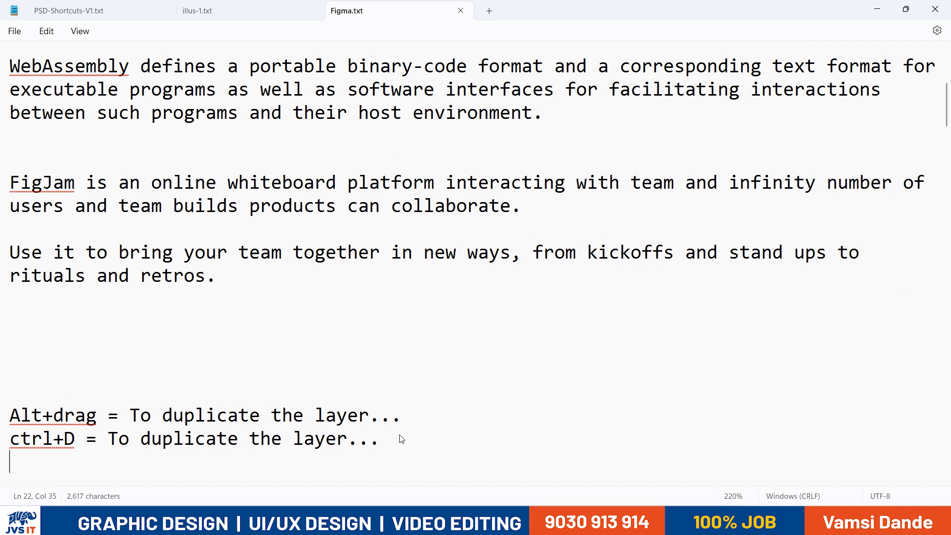
Add the heading "Shortcuts:" above the two duplicate-layer lines
{"action": "left_click_drag", "start_coordinate": [433, 397], "coordinate": [6, 355]}
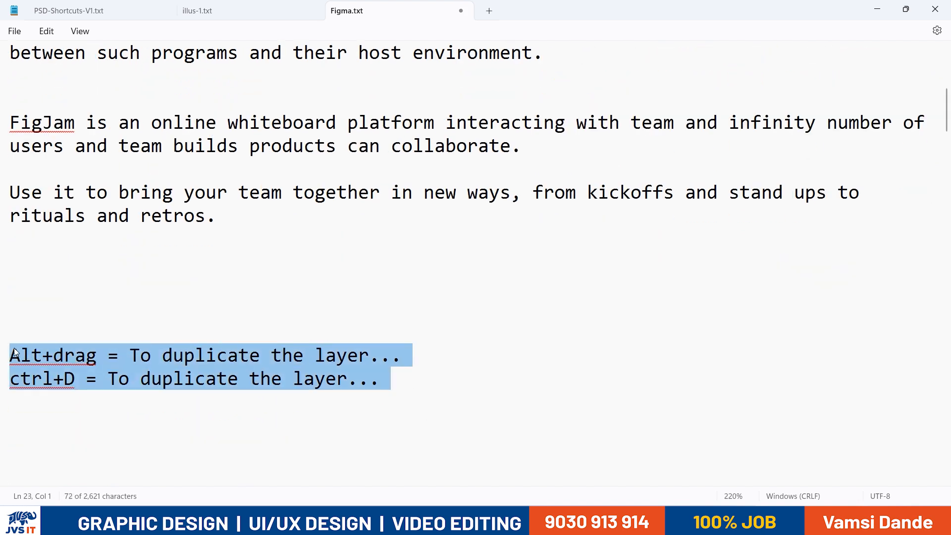
{"action": "left_click", "coordinate": [10, 308]}
{"action": "type", "text": "Shirt"}
{"action": "key", "text": "BackSpace"}
{"action": "key", "text": "BackSpace"}
{"action": "key", "text": "BackSpace"}
{"action": "type", "text": "ortcuts"}
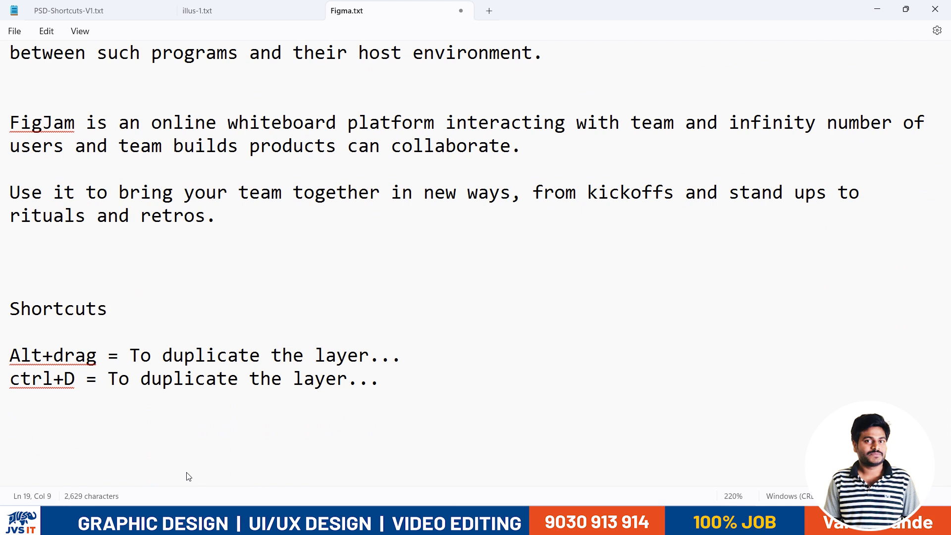
{"action": "type", "text": ":"}
Reread the WebAssembly and FigJam paragraphs and the two lines under the Shortcuts heading
{"action": "left_click_drag", "start_coordinate": [379, 380], "coordinate": [14, 360]}
{"action": "scroll", "coordinate": [14, 359], "scroll_direction": "up", "scroll_amount": 2}
{"action": "left_click_drag", "start_coordinate": [220, 355], "coordinate": [14, 74]}
{"action": "scroll", "coordinate": [180, 246], "scroll_direction": "down", "scroll_amount": 2}
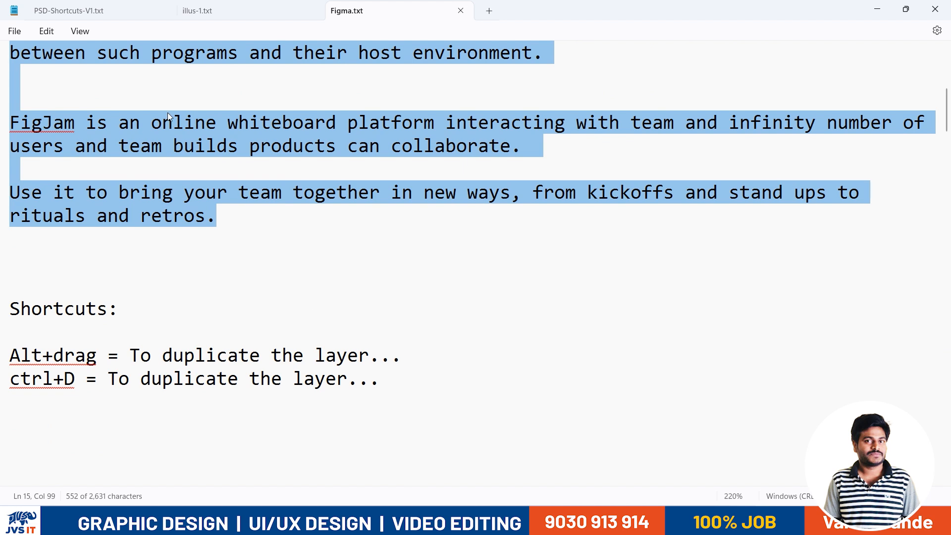
{"action": "left_click", "coordinate": [429, 387]}
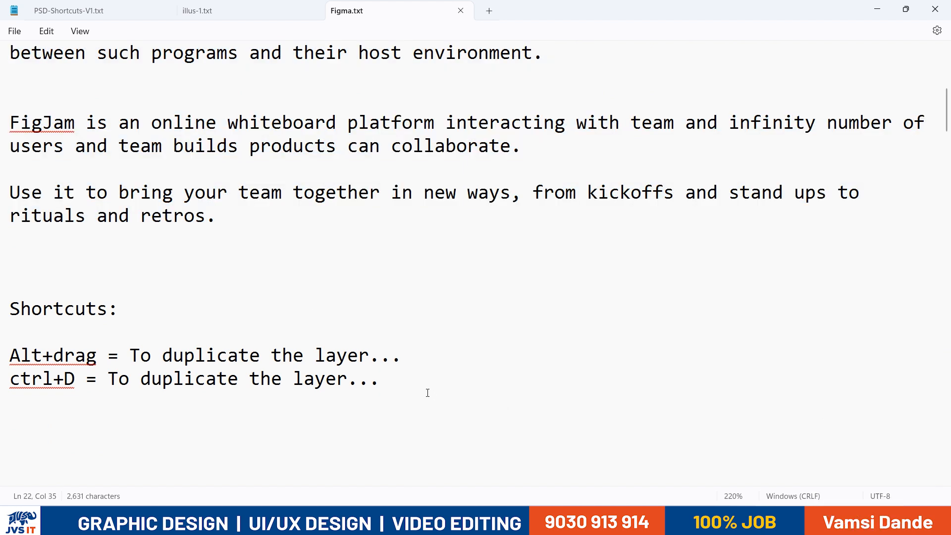
{"action": "left_click_drag", "start_coordinate": [389, 384], "coordinate": [3, 352]}
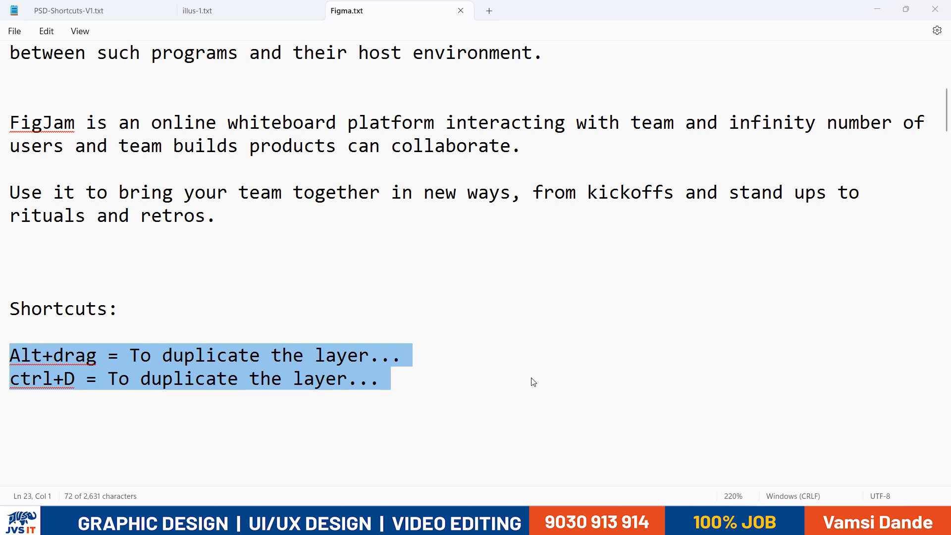
Switch back to Figma, move the lower rectangle to about X 601, Y 589 and remove its stroke
{"action": "key", "text": "alt+Tab"}
{"action": "left_click_drag", "start_coordinate": [462, 324], "coordinate": [486, 333]}
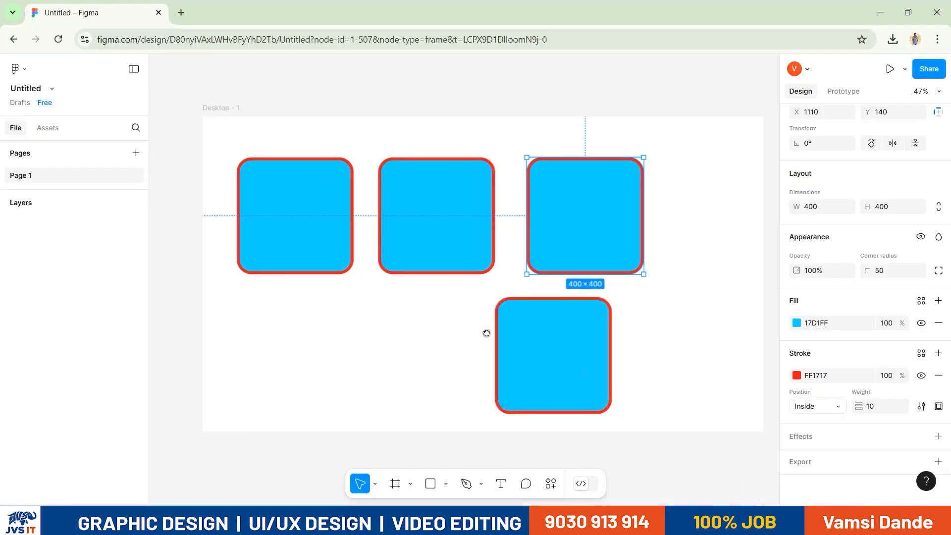
{"action": "left_click", "coordinate": [548, 379]}
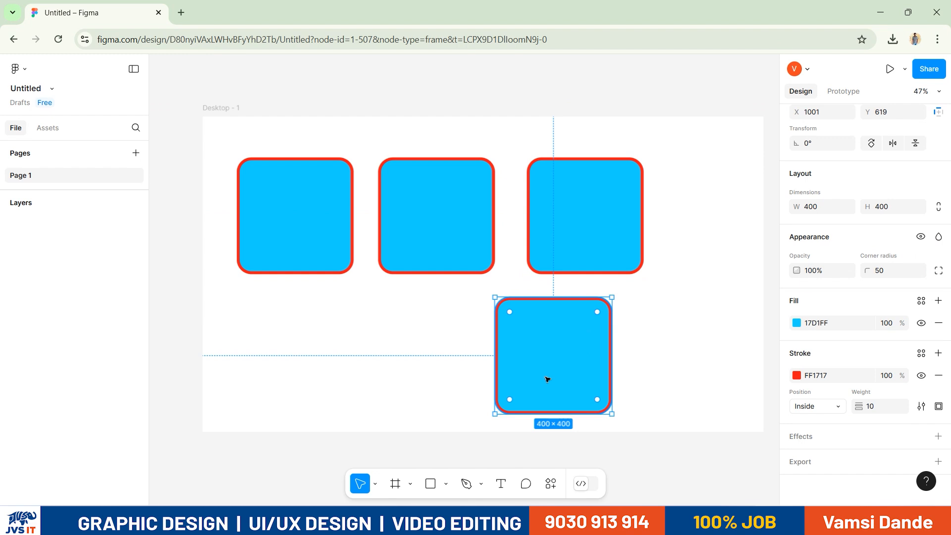
{"action": "left_click_drag", "start_coordinate": [513, 350], "coordinate": [420, 344]}
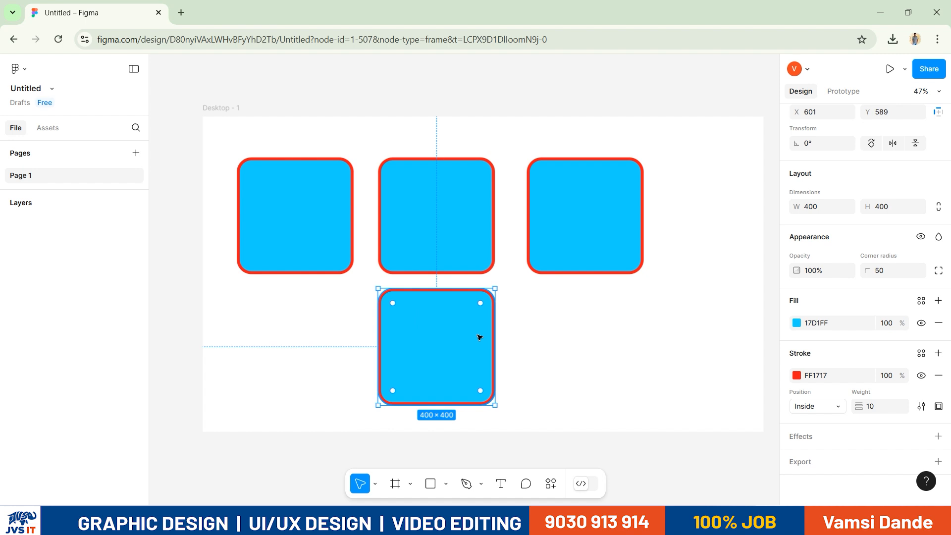
{"action": "left_click", "coordinate": [938, 375]}
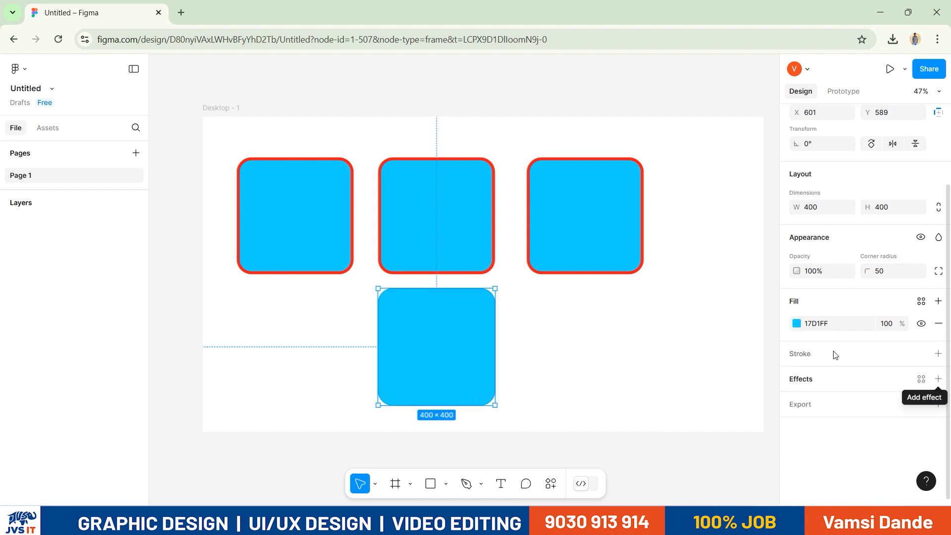
Hide the red stroke of the third rectangle in the upper row without deleting it
{"action": "left_click", "coordinate": [573, 263]}
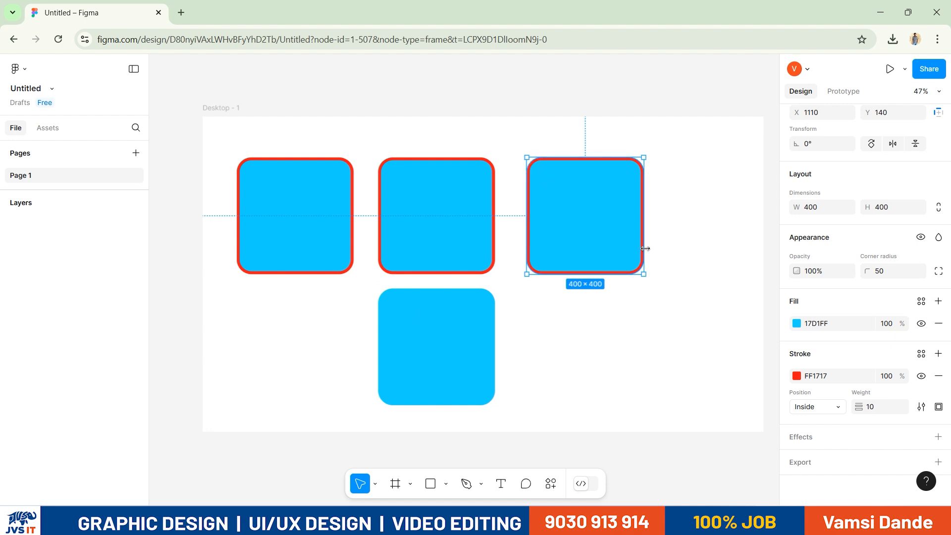
{"action": "left_click", "coordinate": [921, 376]}
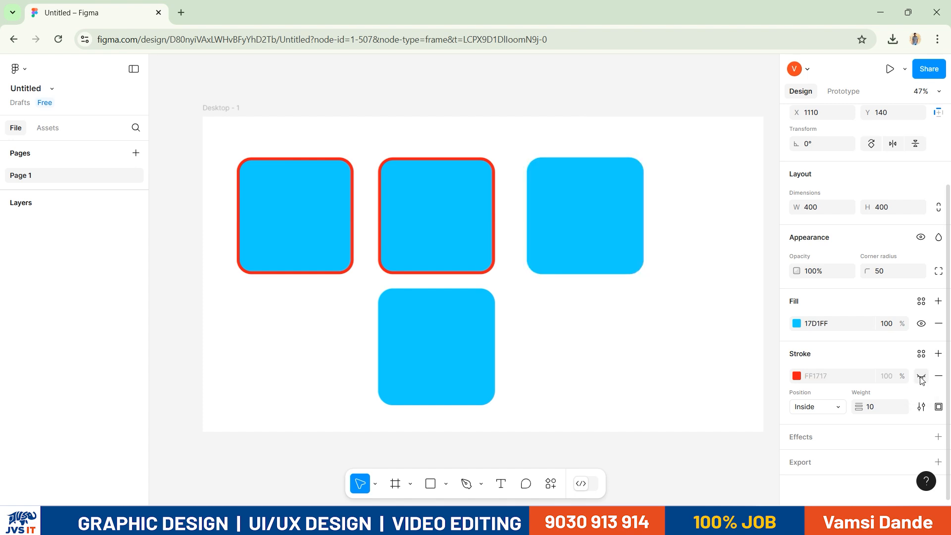
{"action": "left_click", "coordinate": [683, 390]}
{"action": "left_click", "coordinate": [635, 269]}
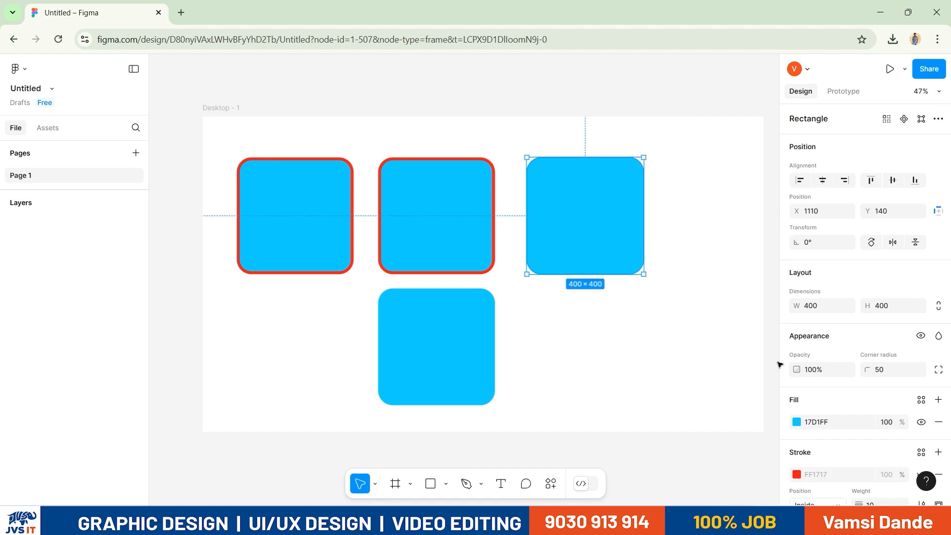
Make the third upper rectangle's red stroke visible again, view the stroke style libraries and remove the stroke completely
{"action": "scroll", "coordinate": [922, 387], "scroll_direction": "down", "scroll_amount": 2}
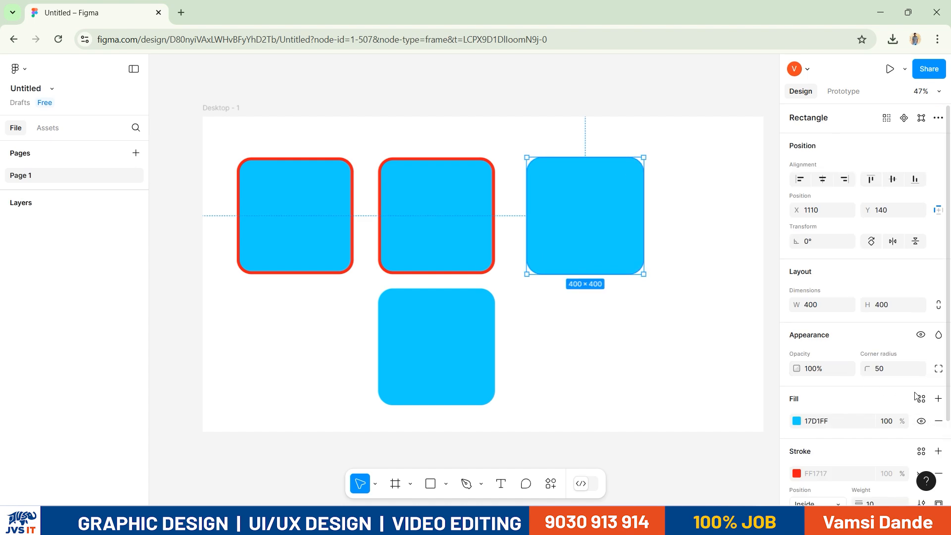
{"action": "left_click", "coordinate": [921, 376]}
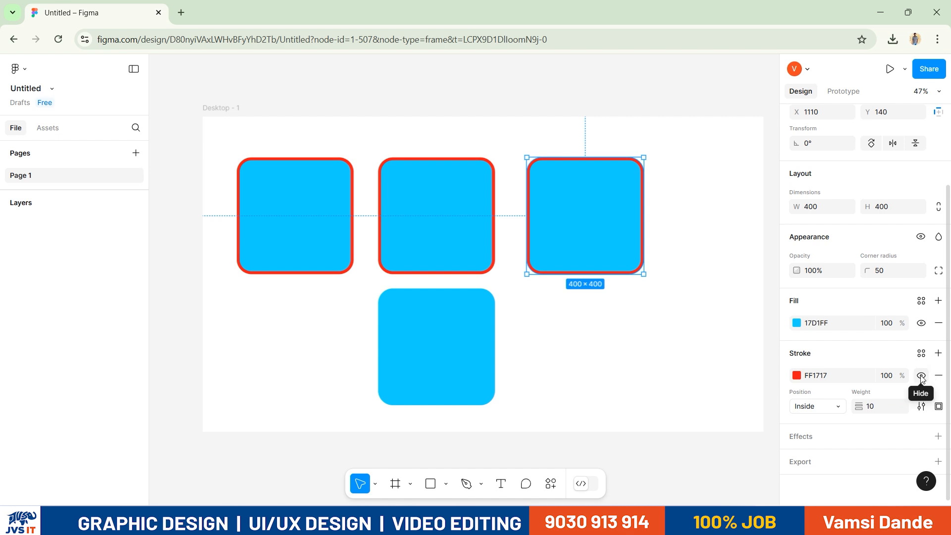
{"action": "left_click", "coordinate": [921, 353]}
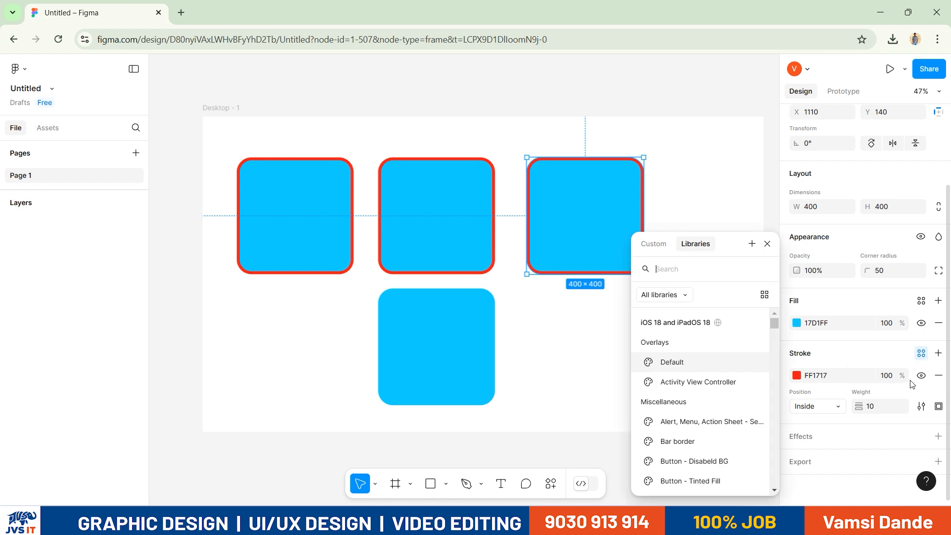
{"action": "left_click", "coordinate": [767, 243]}
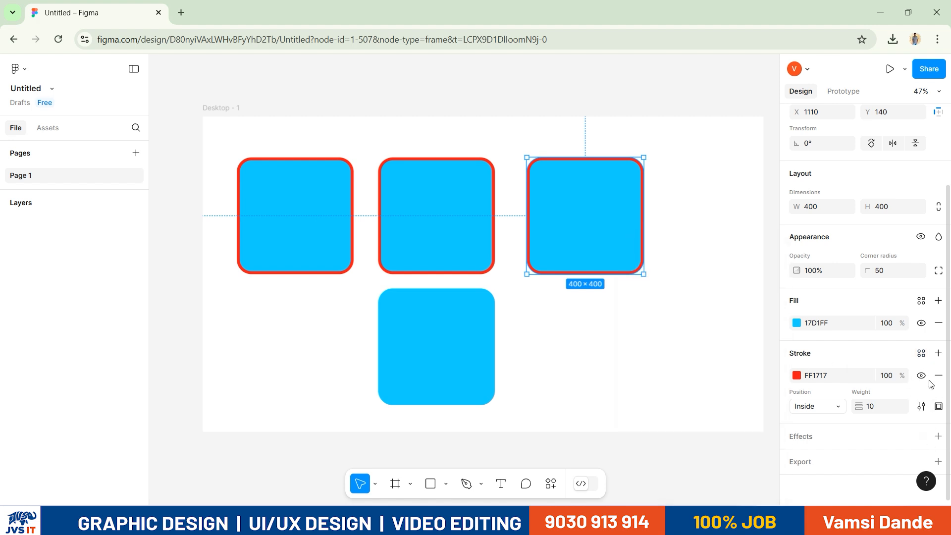
{"action": "left_click", "coordinate": [938, 375]}
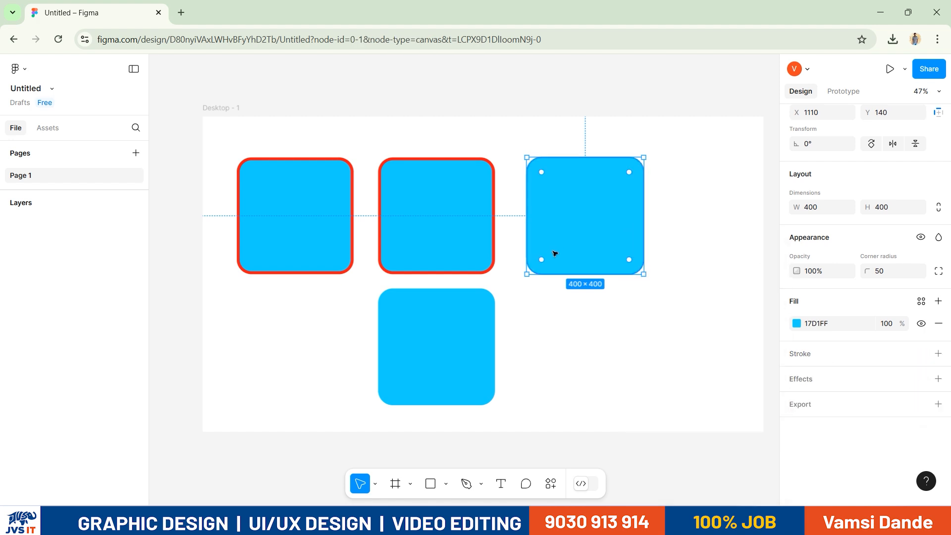
Delete the third and middle upper rectangles and place the strokeless lower rectangle beside the first one at about X 760, Y 140
{"action": "key", "text": "Delete"}
{"action": "mouse_move", "coordinate": [440, 328]}
{"action": "left_mouse_down"}
{"action": "mouse_move", "coordinate": [569, 208]}
{"action": "mouse_move", "coordinate": [567, 199]}
{"action": "left_mouse_up"}
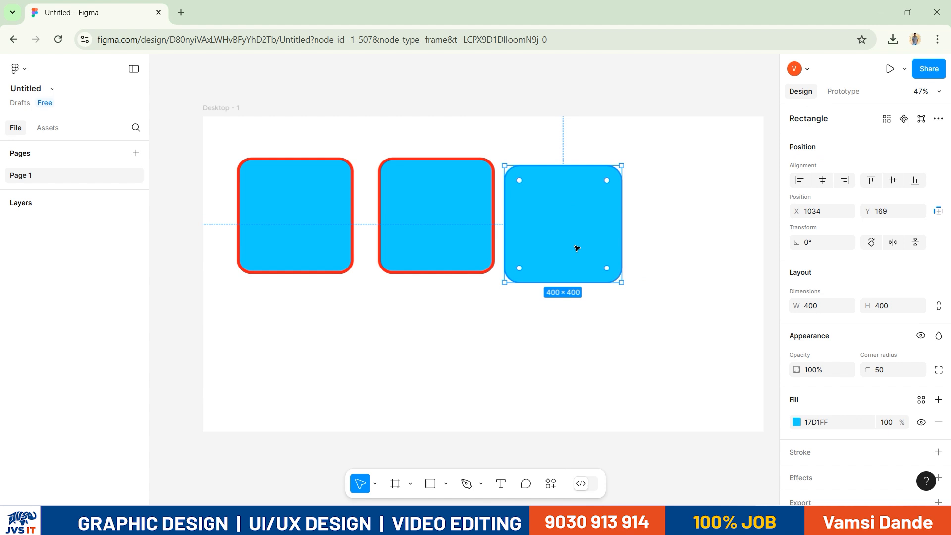
{"action": "left_click", "coordinate": [459, 259]}
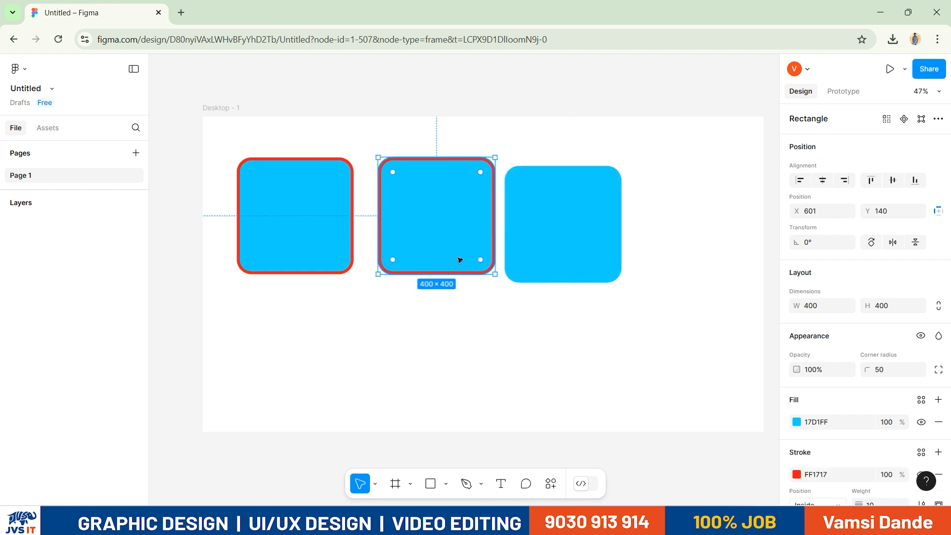
{"action": "key", "text": "Delete"}
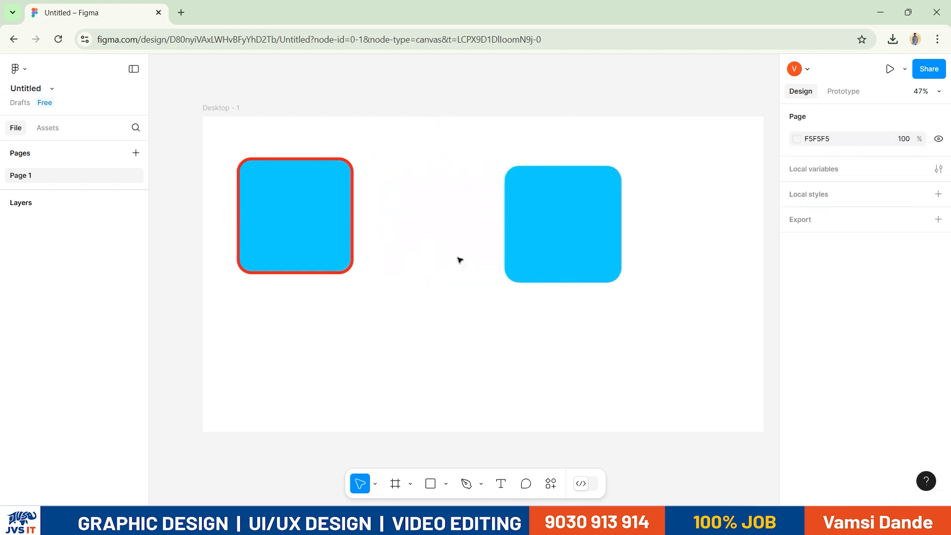
{"action": "left_click_drag", "start_coordinate": [546, 270], "coordinate": [466, 262]}
Add a drop shadow effect to the strokeless rectangle
{"action": "scroll", "coordinate": [924, 464], "scroll_direction": "down", "scroll_amount": 1}
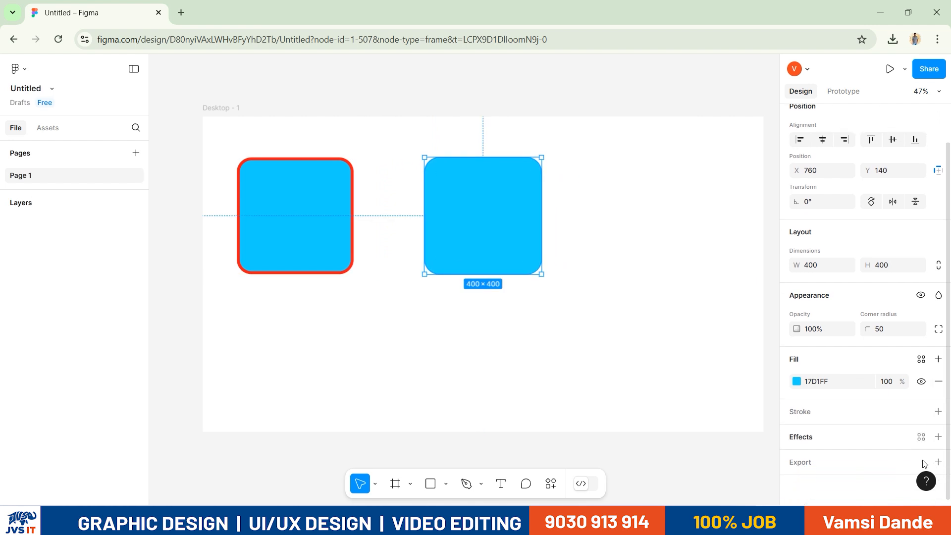
{"action": "left_click", "coordinate": [937, 438]}
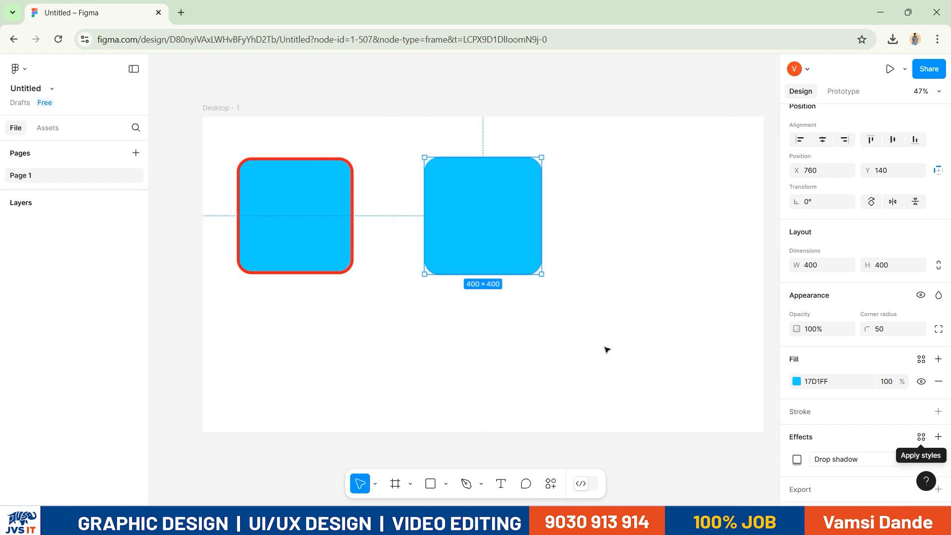
{"action": "scroll", "coordinate": [732, 399], "scroll_direction": "down", "scroll_amount": 1}
{"action": "scroll", "coordinate": [876, 429], "scroll_direction": "down", "scroll_amount": 1}
{"action": "scroll", "coordinate": [876, 429], "scroll_direction": "down", "scroll_amount": 1}
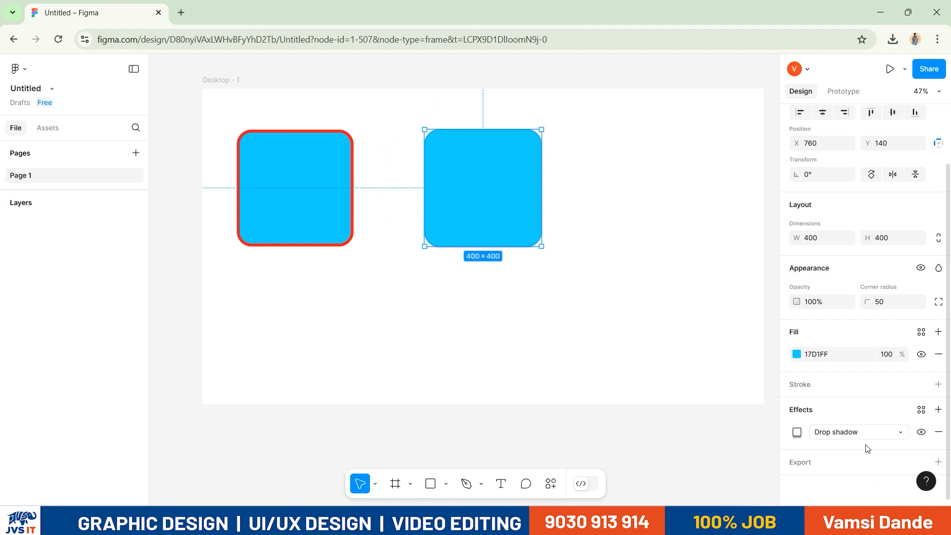
Set the drop shadow's X and Y offsets to 10, its blur to 10 and its spread to 25
{"action": "left_click", "coordinate": [797, 432]}
{"action": "left_click", "coordinate": [712, 404]}
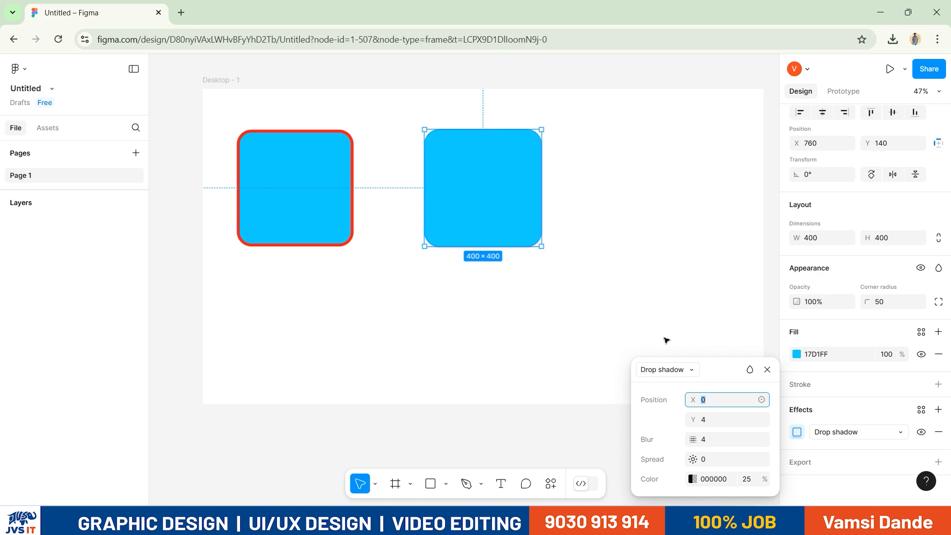
{"action": "key", "text": "Tab"}
{"action": "type", "text": "10"}
{"action": "left_click", "coordinate": [738, 439]}
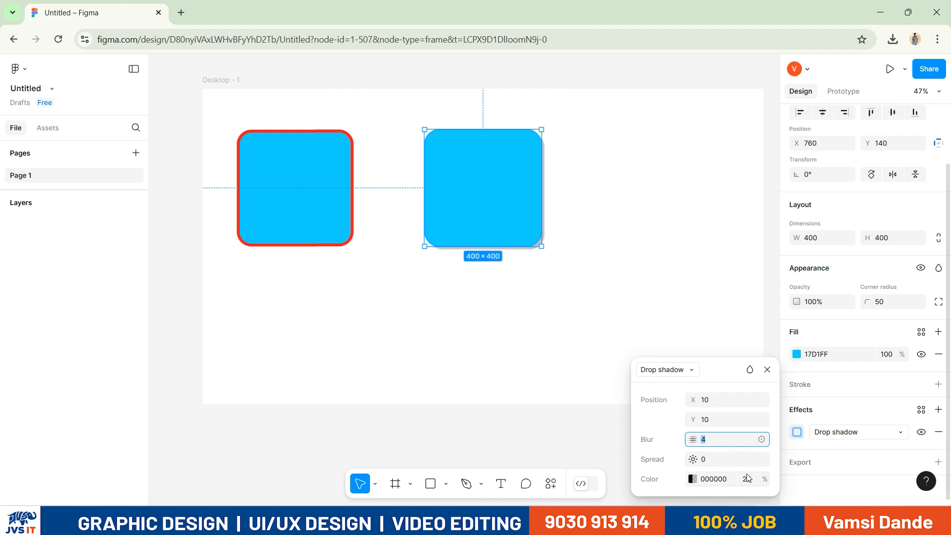
{"action": "key", "text": "Tab"}
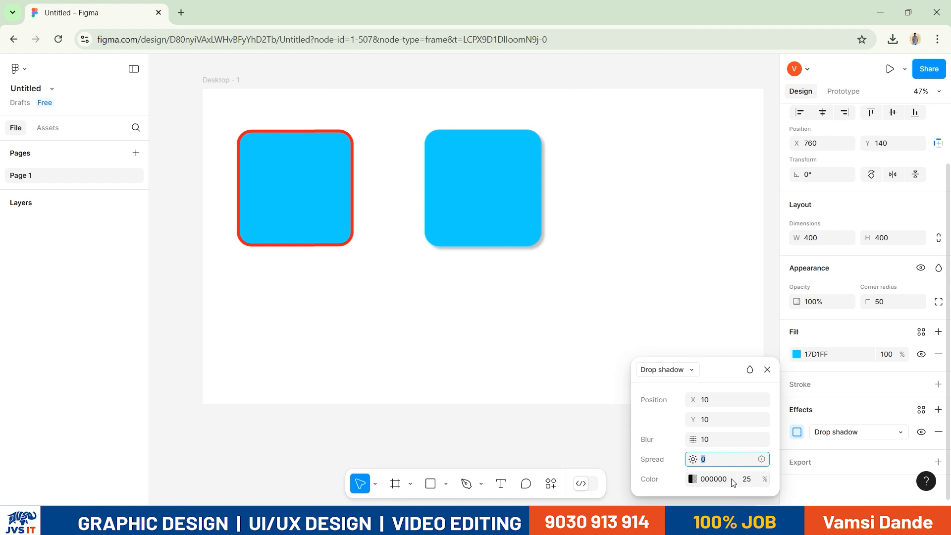
{"action": "type", "text": "25"}
{"action": "key", "text": "Tab"}
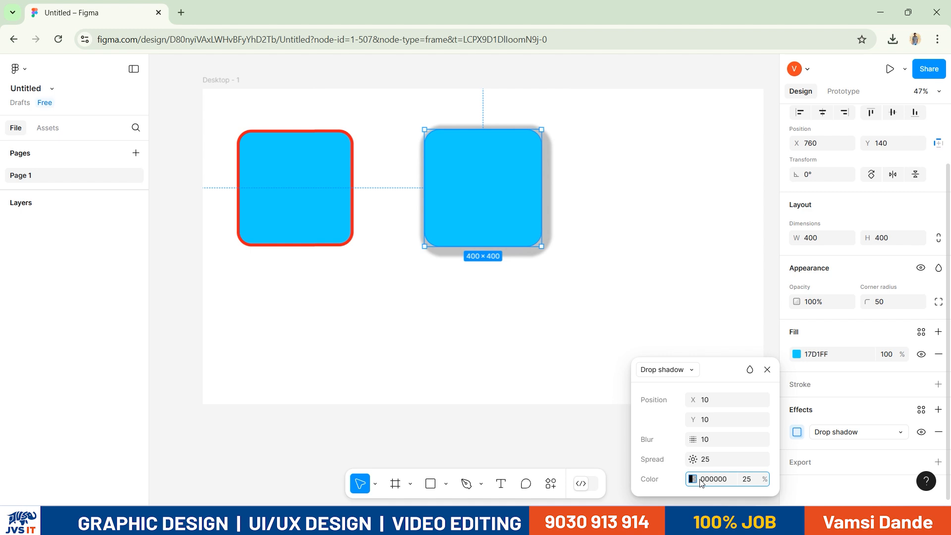
Set the drop shadow's opacity to 100% and its color to red FF0C0C
{"action": "left_click", "coordinate": [743, 480]}
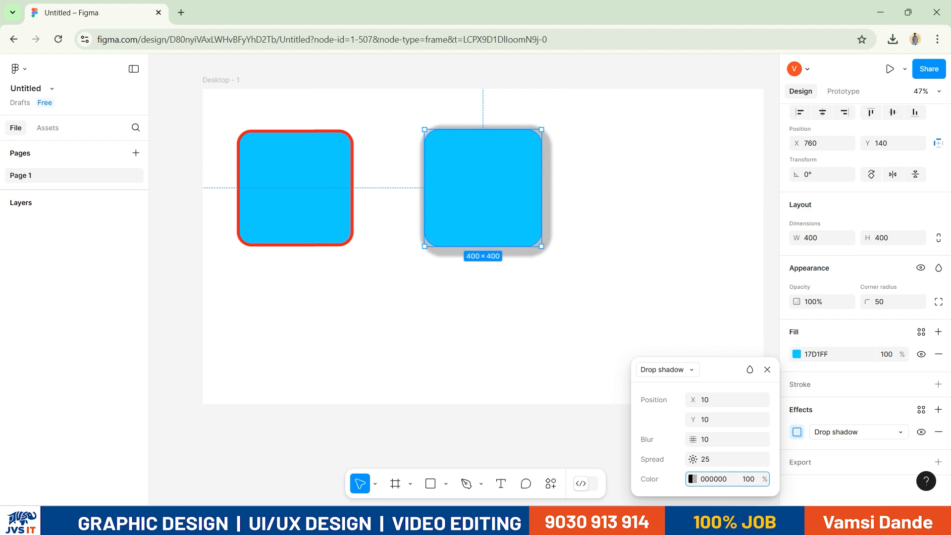
{"action": "key", "text": "Return"}
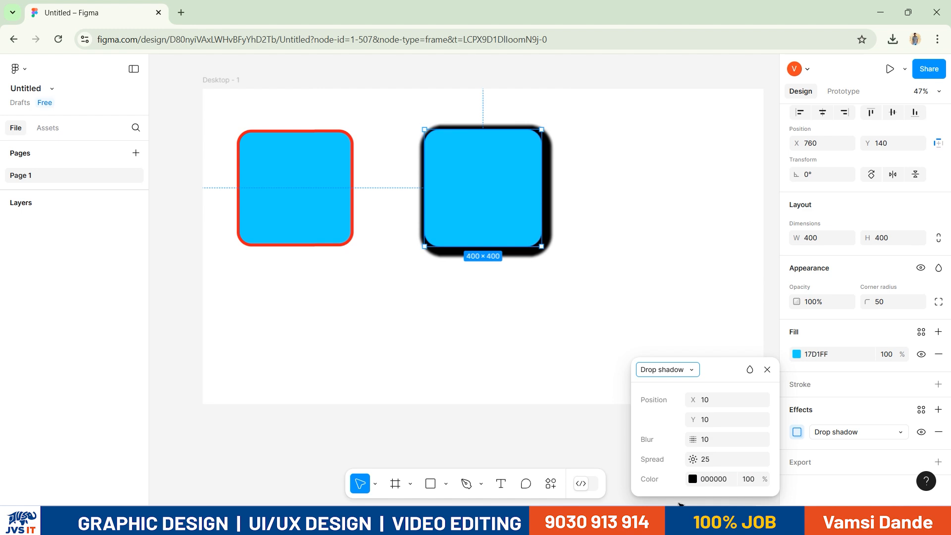
{"action": "left_click", "coordinate": [693, 479]}
{"action": "left_click", "coordinate": [613, 253]}
{"action": "left_click", "coordinate": [624, 194]}
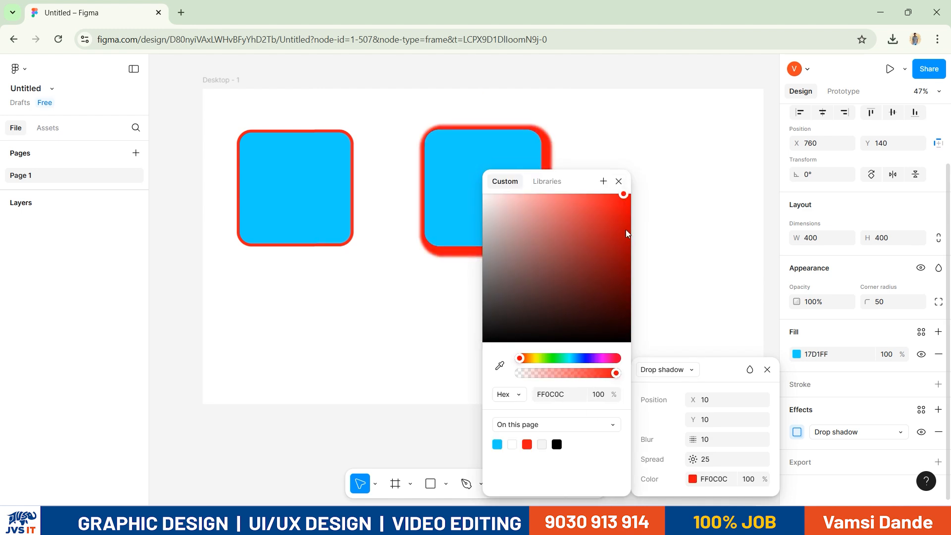
{"action": "left_click", "coordinate": [618, 181]}
Set the drop shadow's spread to 15
{"action": "left_click", "coordinate": [721, 460]}
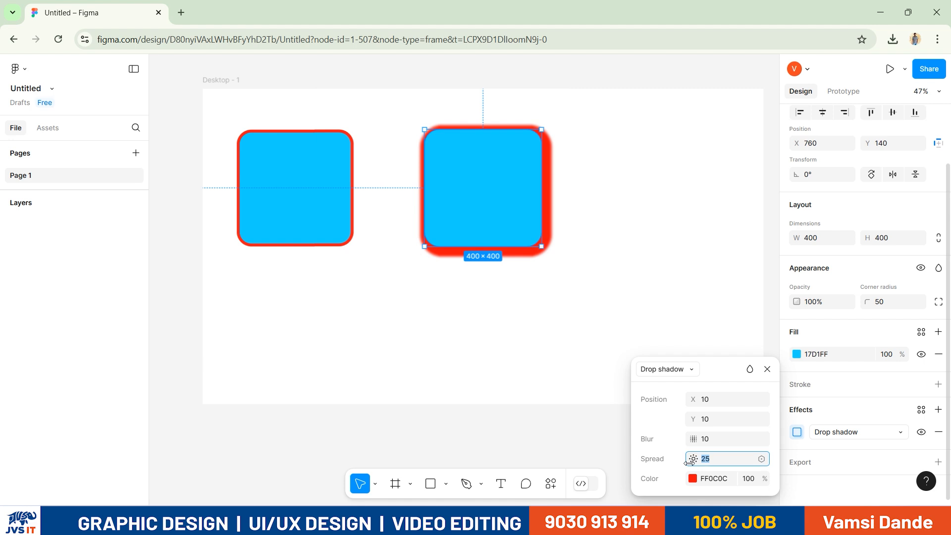
{"action": "type", "text": "15"}
{"action": "key", "text": "Return"}
Set the drop shadow's blur to 5 and both its X and Y offsets to 3
{"action": "key", "text": "shift+Tab"}
{"action": "key", "text": "shift+Tab"}
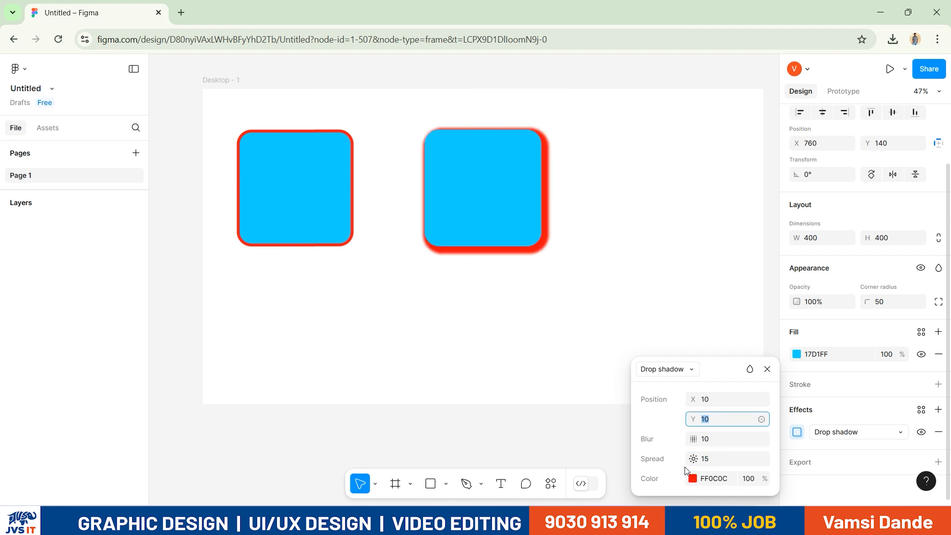
{"action": "key", "text": "Tab"}
{"action": "type", "text": "5"}
{"action": "key", "text": "Tab"}
{"action": "key", "text": "shift+Tab"}
{"action": "key", "text": "shift+Tab"}
{"action": "type", "text": "3"}
{"action": "key", "text": "shift+Tab"}
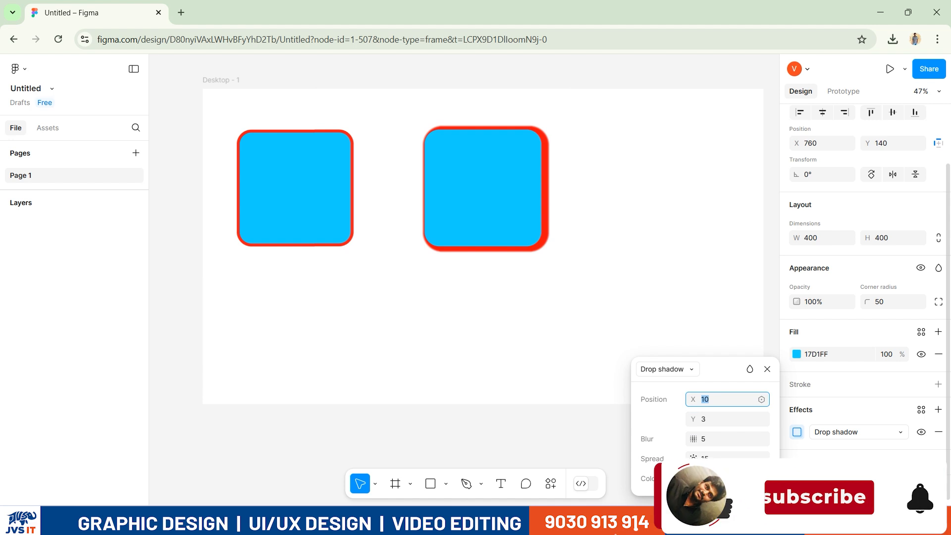
{"action": "type", "text": "3"}
{"action": "key", "text": "Return"}
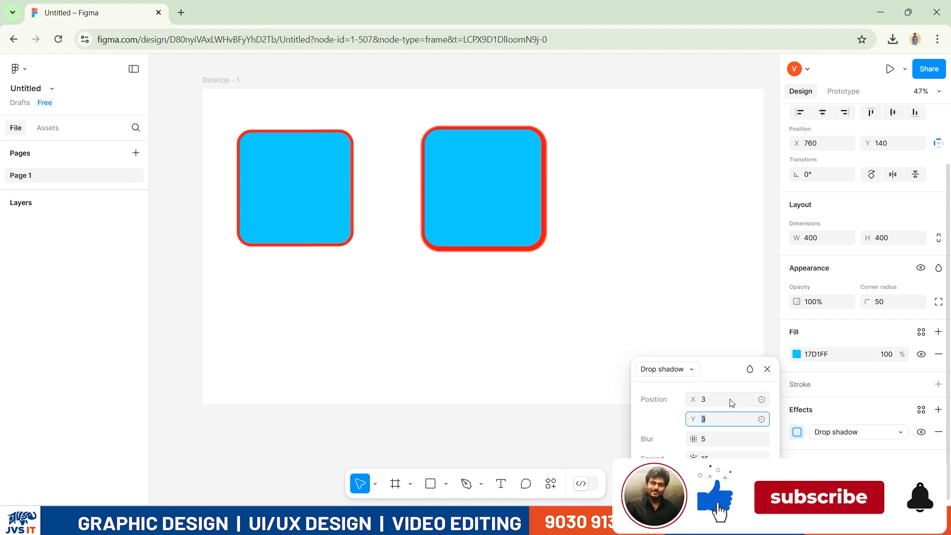
Set the drop shadow's Y offset to 25 and its spread to 5
{"action": "key", "text": "Tab"}
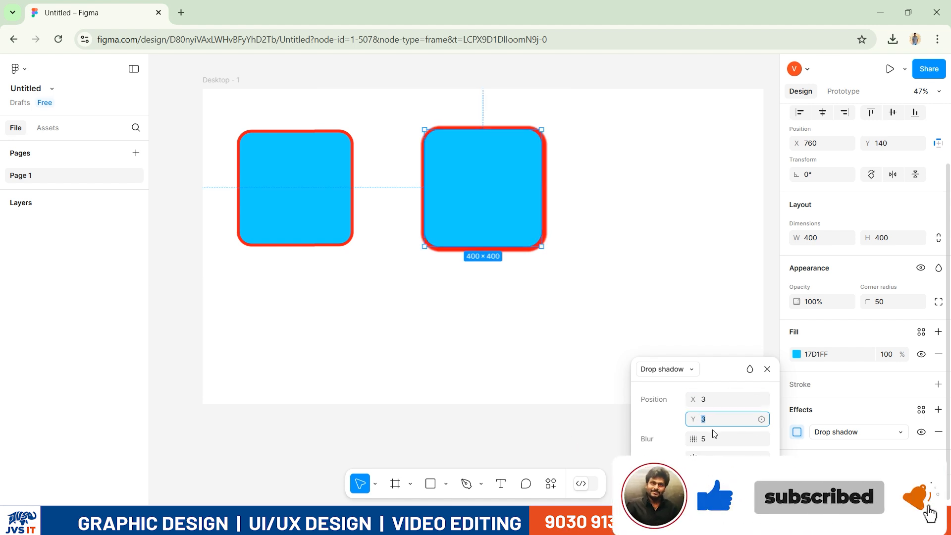
{"action": "type", "text": "25"}
{"action": "key", "text": "Tab"}
{"action": "key", "text": "Tab"}
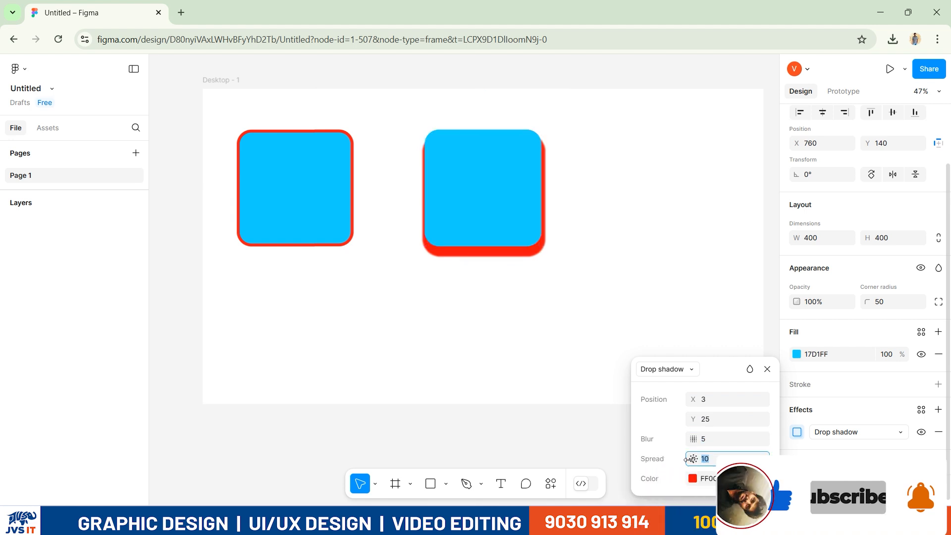
{"action": "type", "text": "5"}
{"action": "key", "text": "Tab"}
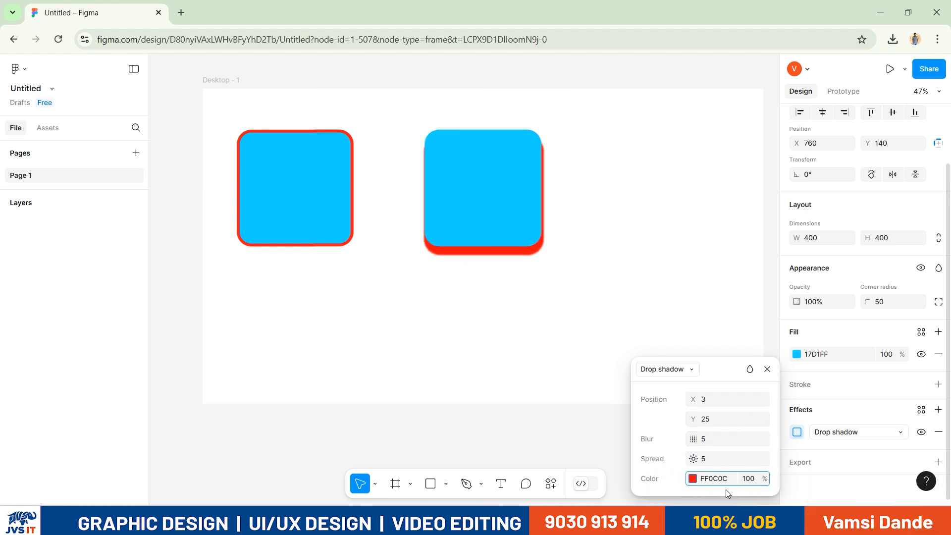
Change the drop shadow's color to dark blue 2F3F84 and deselect the rectangle
{"action": "left_click", "coordinate": [693, 479]}
{"action": "left_click", "coordinate": [581, 357]}
{"action": "left_click_drag", "start_coordinate": [549, 277], "coordinate": [578, 265]}
{"action": "left_click", "coordinate": [675, 336]}
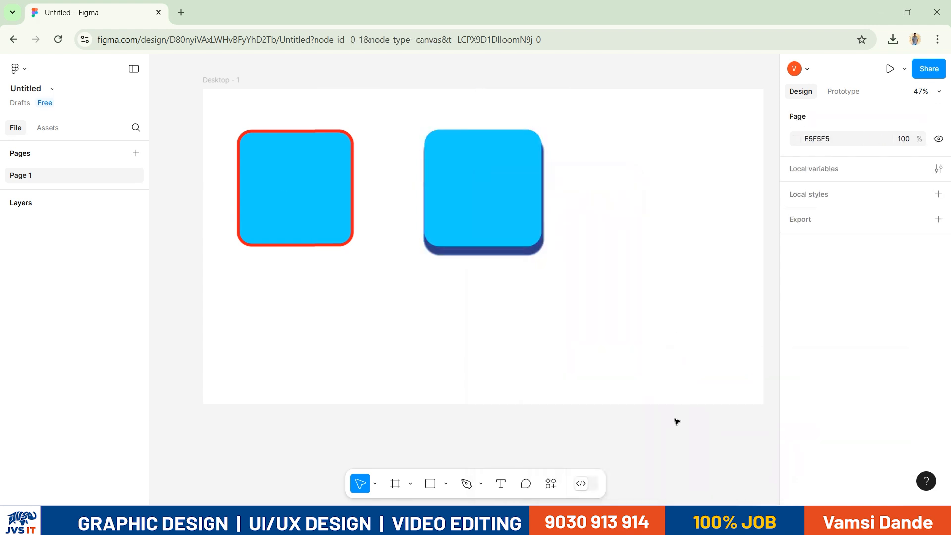
Reopen the shadowed rectangle's effect settings and change the drop shadow color to dark grey 222222
{"action": "left_click", "coordinate": [490, 216]}
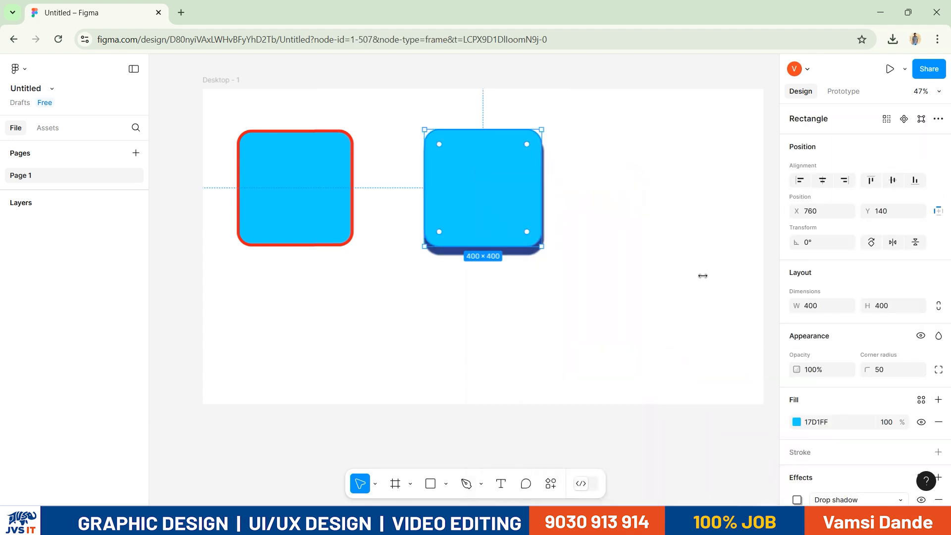
{"action": "scroll", "coordinate": [890, 435], "scroll_direction": "down", "scroll_amount": 3}
{"action": "left_click", "coordinate": [797, 432]}
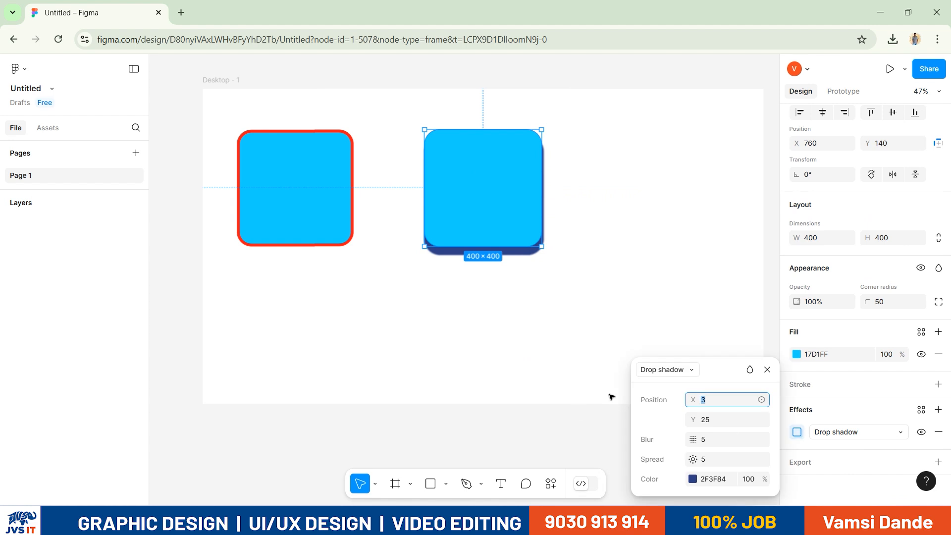
{"action": "left_click", "coordinate": [693, 478]}
{"action": "left_click_drag", "start_coordinate": [596, 278], "coordinate": [476, 322]}
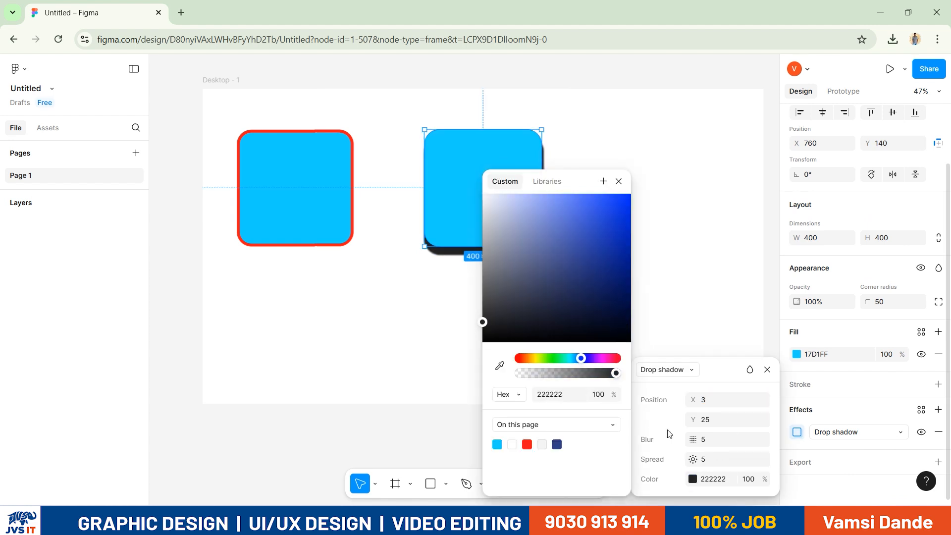
{"action": "left_click", "coordinate": [619, 181]}
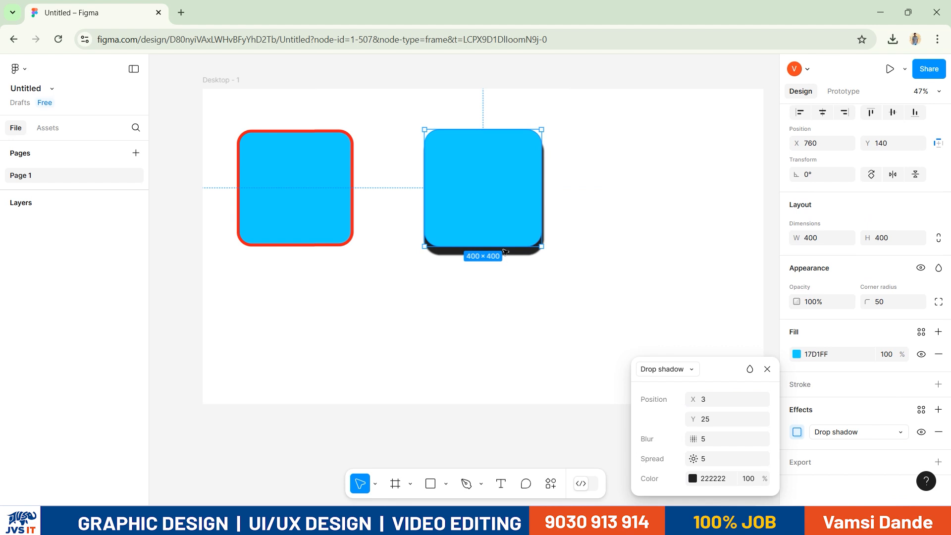
Try the drop shadow at 50% opacity, settle on 25% and deselect the rectangle
{"action": "left_click", "coordinate": [749, 479]}
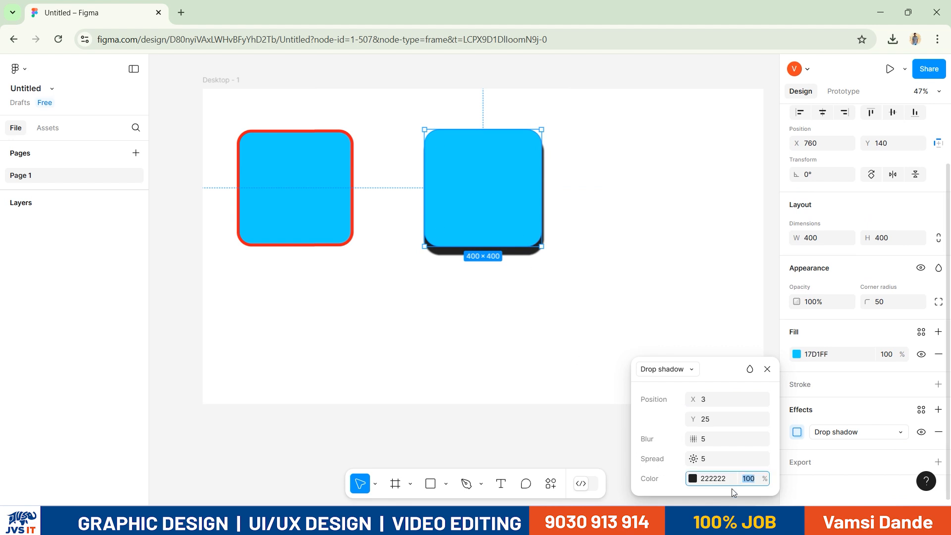
{"action": "type", "text": "50"}
{"action": "key", "text": "Return"}
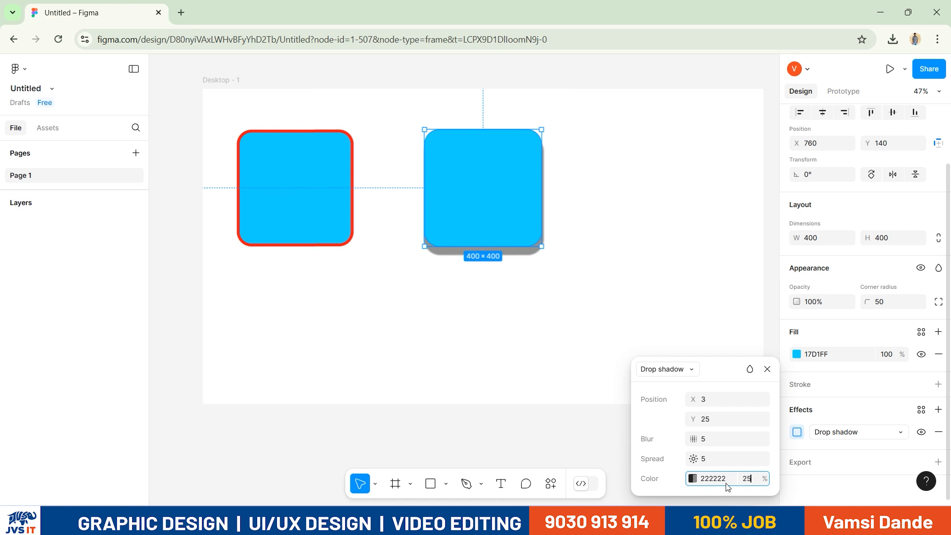
{"action": "key", "text": "Return"}
{"action": "left_click", "coordinate": [584, 375]}
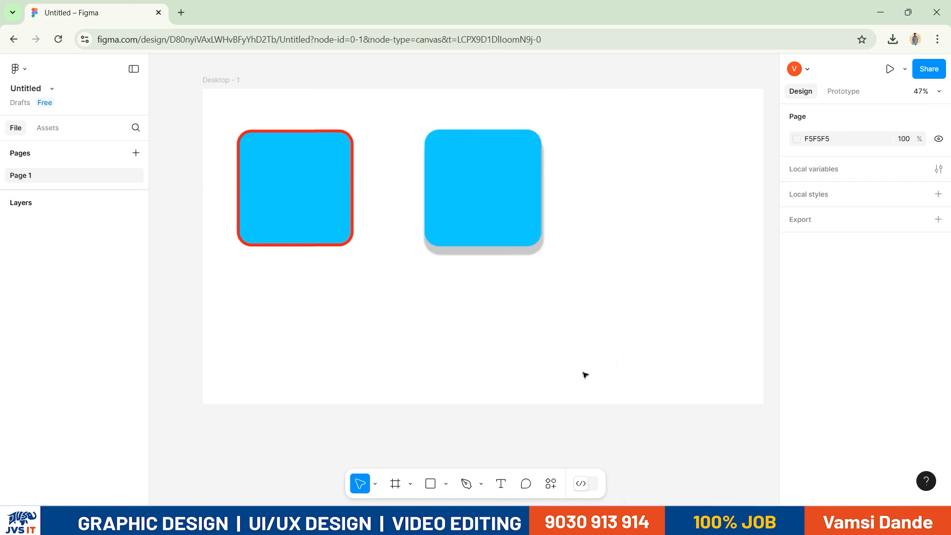
Move the shadowed rectangle up between the others and duplicate it to its right at about X 1071, Y 169
{"action": "left_click_drag", "start_coordinate": [499, 198], "coordinate": [465, 164]}
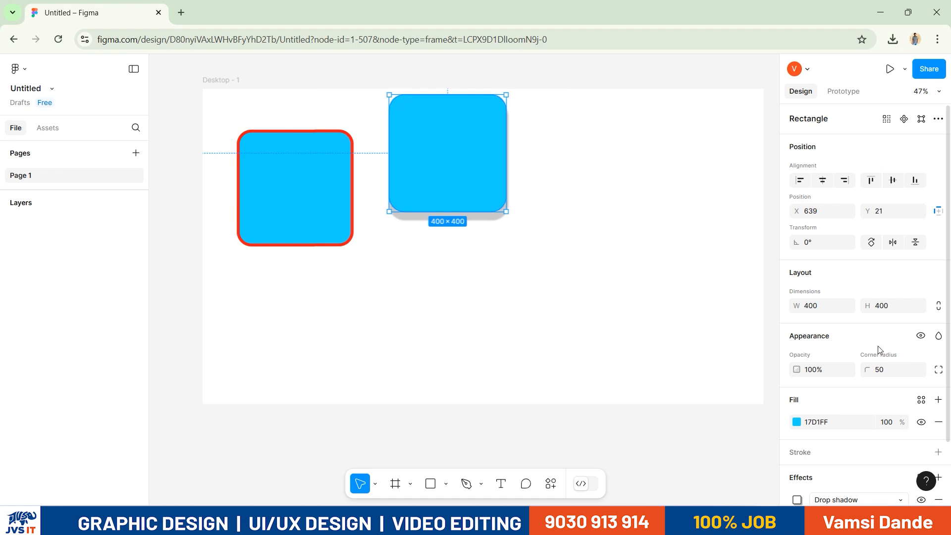
{"action": "scroll", "coordinate": [838, 422], "scroll_direction": "down", "scroll_amount": 2}
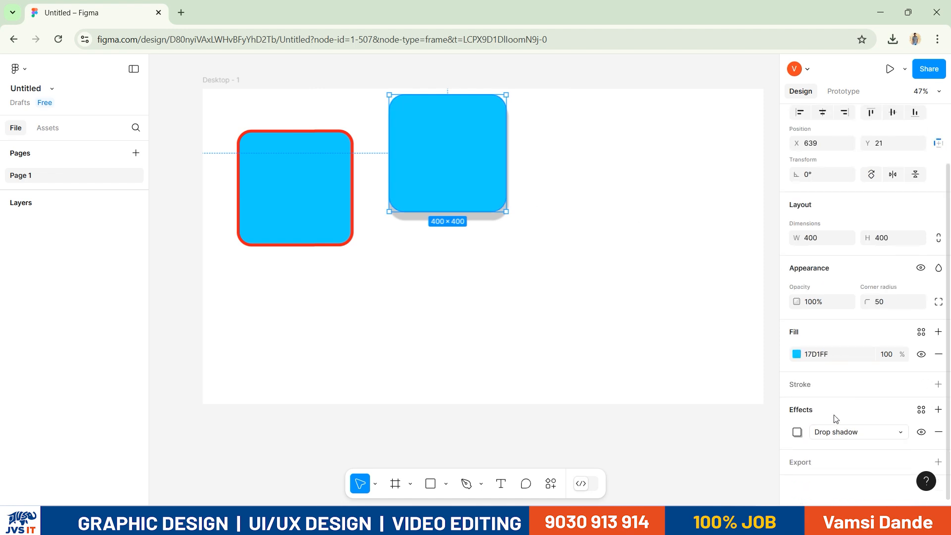
{"action": "scroll", "coordinate": [644, 317], "scroll_direction": "right", "scroll_amount": 2}
{"action": "scroll", "coordinate": [644, 317], "scroll_direction": "up", "scroll_amount": 1}
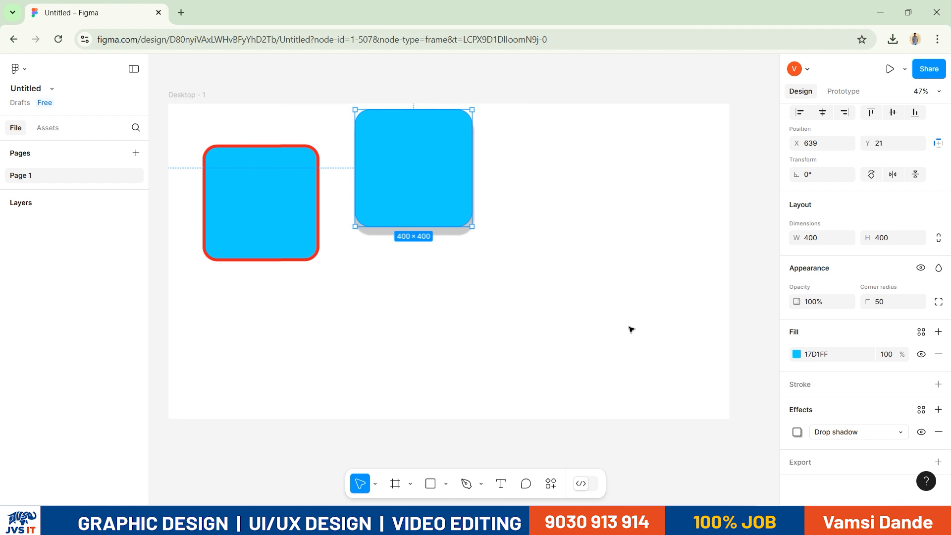
{"action": "left_click_drag", "start_coordinate": [452, 213], "coordinate": [430, 210]}
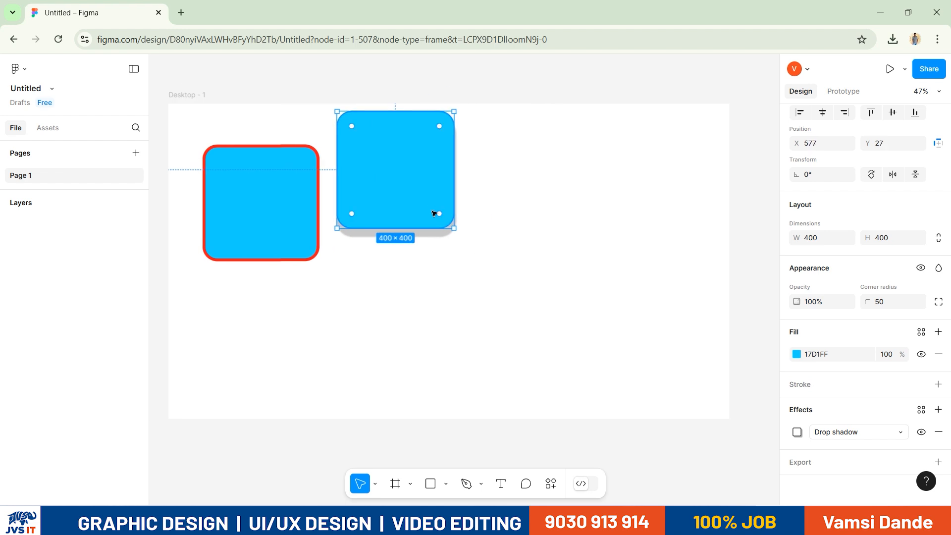
{"action": "left_click_drag", "start_coordinate": [405, 177], "coordinate": [548, 220]}
{"action": "mouse_move", "coordinate": [577, 238]}
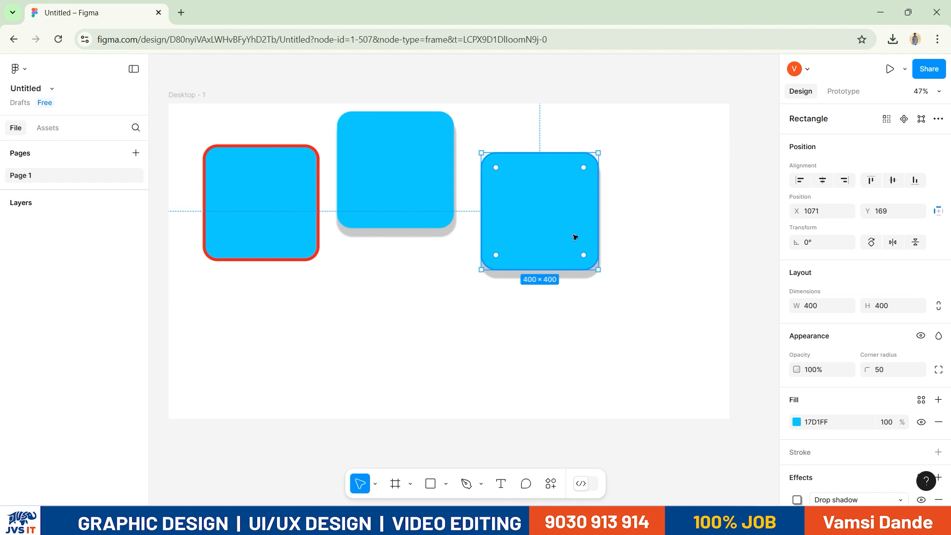
Try switching the duplicated rectangle's effect from drop shadow to layer blur and undo the change
{"action": "scroll", "coordinate": [886, 378], "scroll_direction": "down", "scroll_amount": 3}
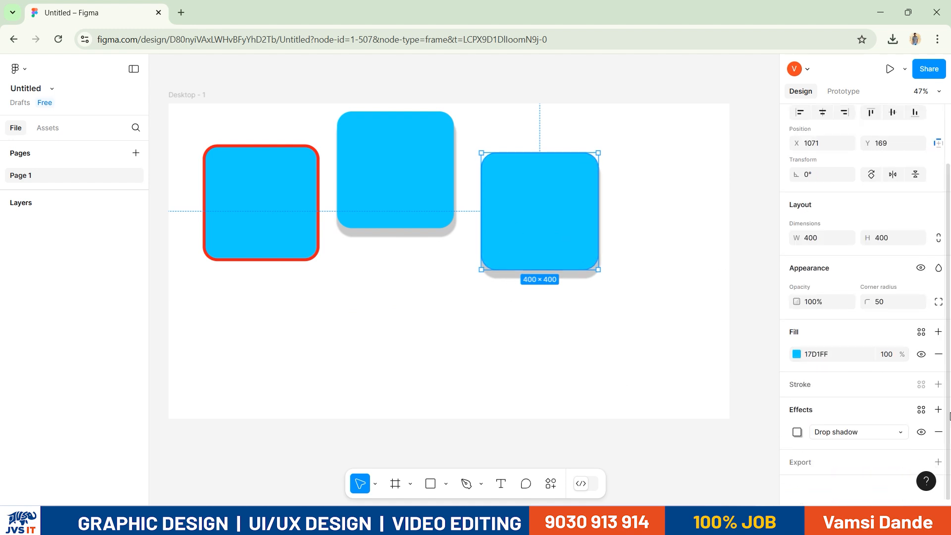
{"action": "left_click", "coordinate": [894, 433]}
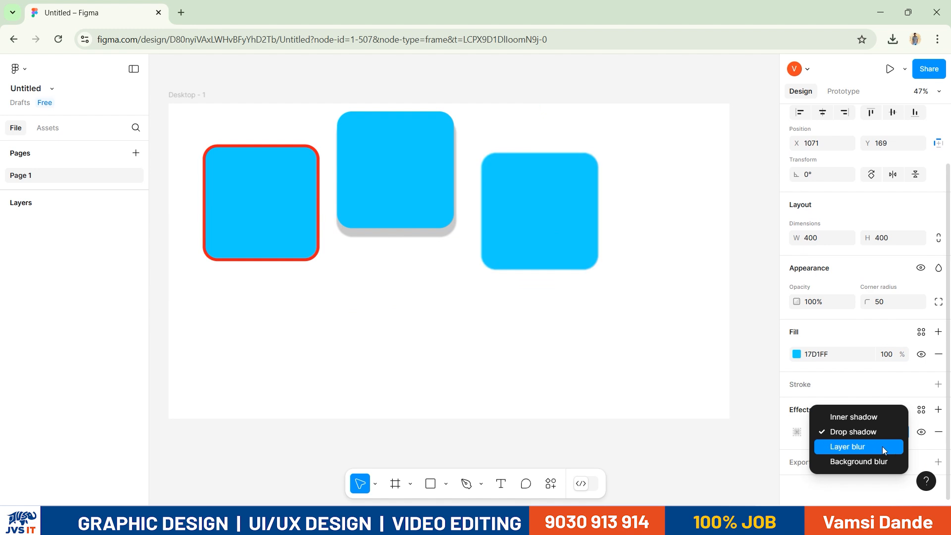
{"action": "left_click", "coordinate": [882, 449]}
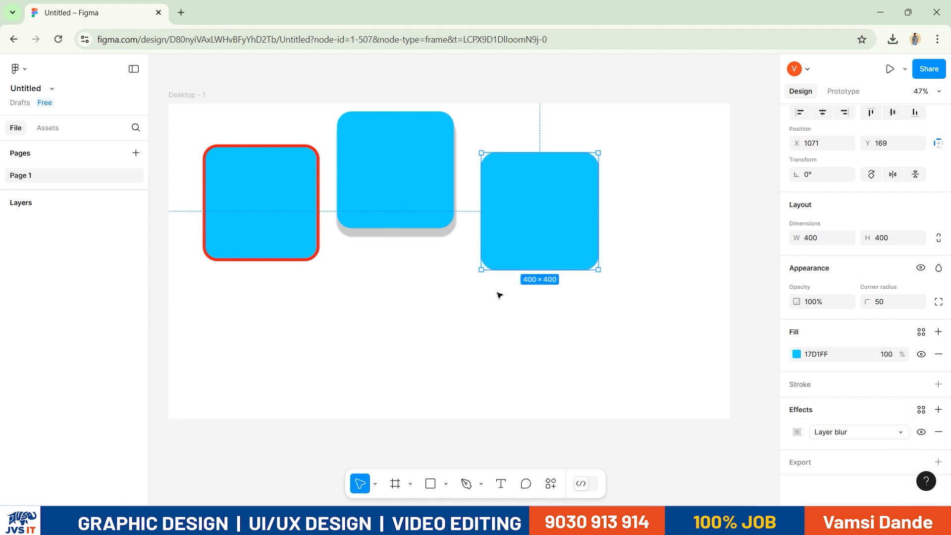
{"action": "key", "text": "ctrl+z"}
Nudge the duplicate to about X 1094, Y 177 and change its fill color to red F00206
{"action": "left_click_drag", "start_coordinate": [564, 247], "coordinate": [571, 249]}
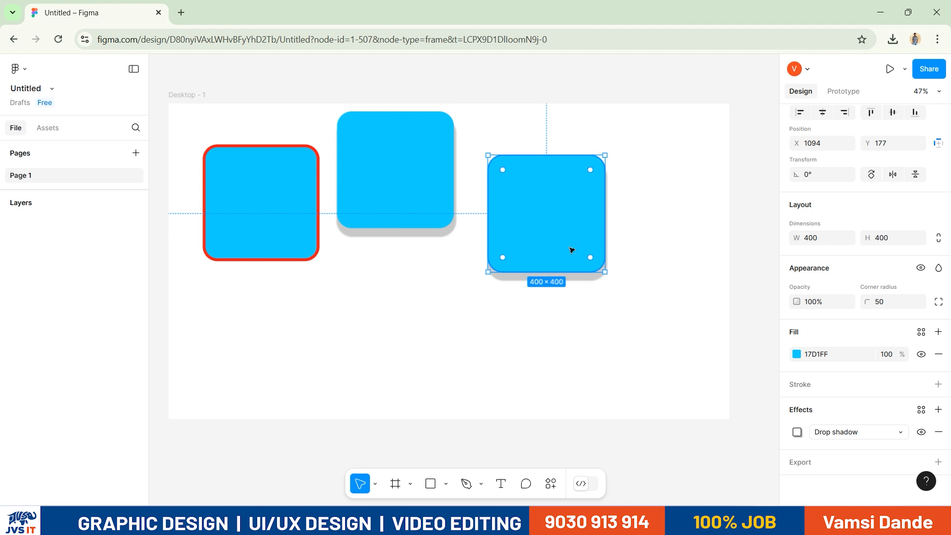
{"action": "left_click", "coordinate": [796, 354]}
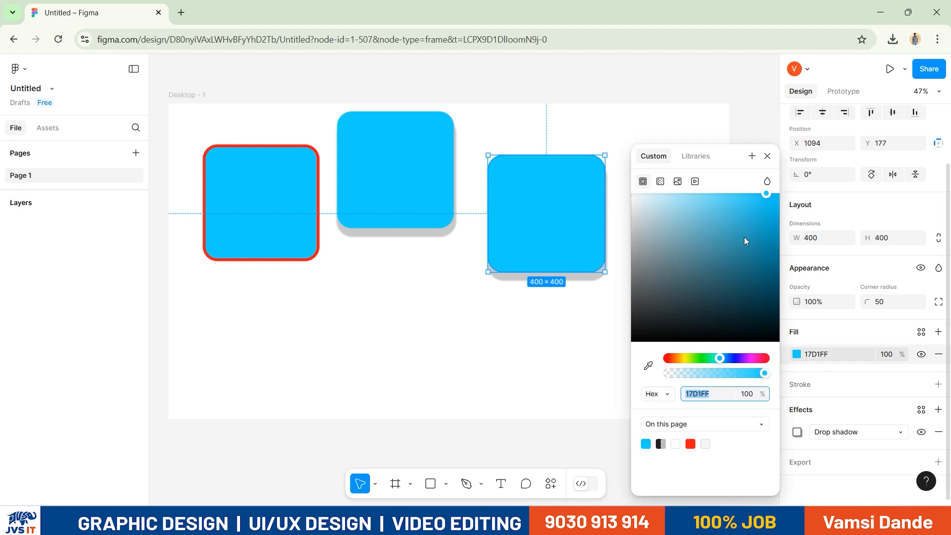
{"action": "left_click", "coordinate": [725, 362]}
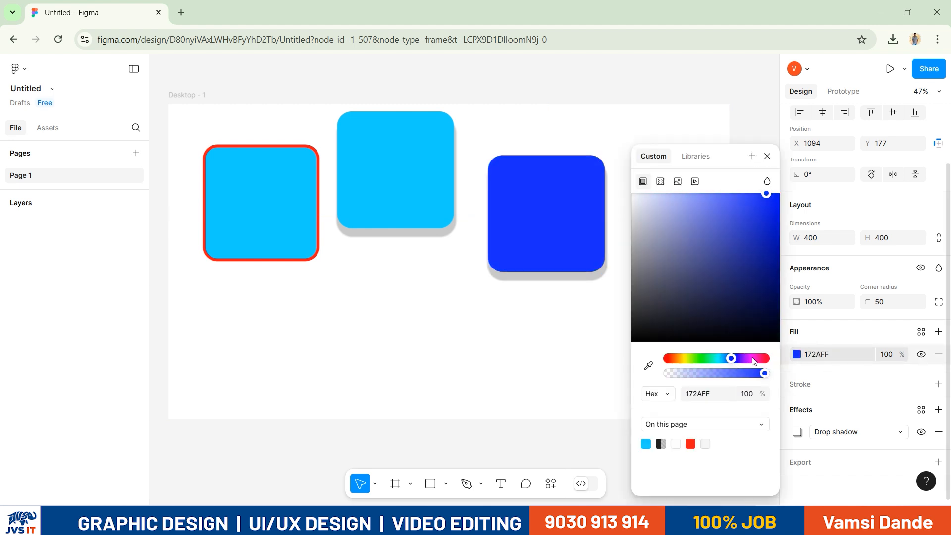
{"action": "left_click", "coordinate": [753, 357]}
{"action": "left_click", "coordinate": [765, 358]}
{"action": "left_click", "coordinate": [759, 197]}
{"action": "left_click_drag", "start_coordinate": [770, 207], "coordinate": [781, 202]}
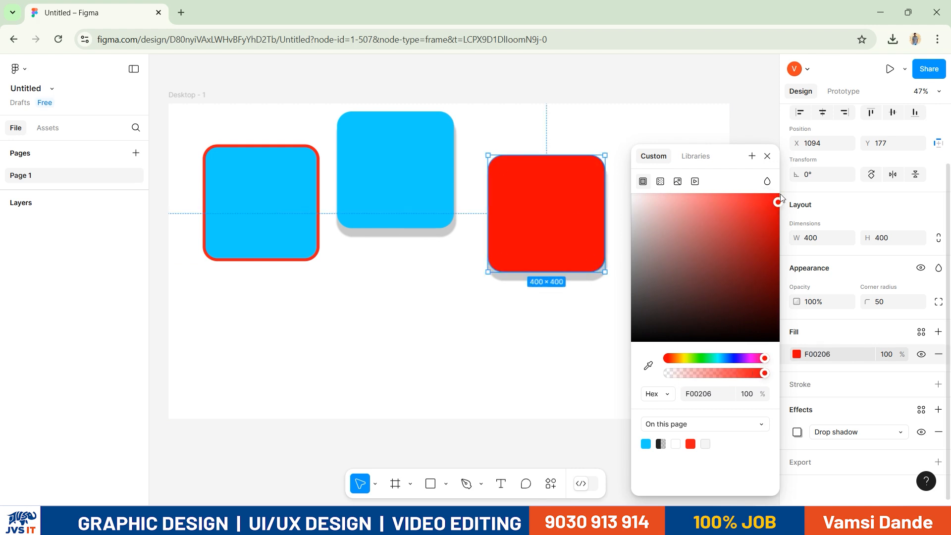
{"action": "left_click", "coordinate": [767, 156]}
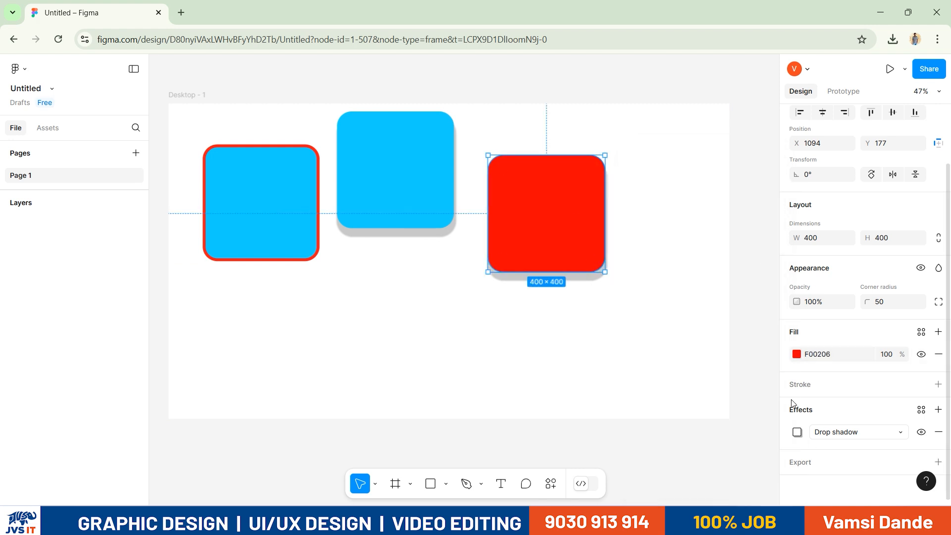
Change the red rectangle's effect to Layer blur and set the blur to 100
{"action": "left_click", "coordinate": [843, 431]}
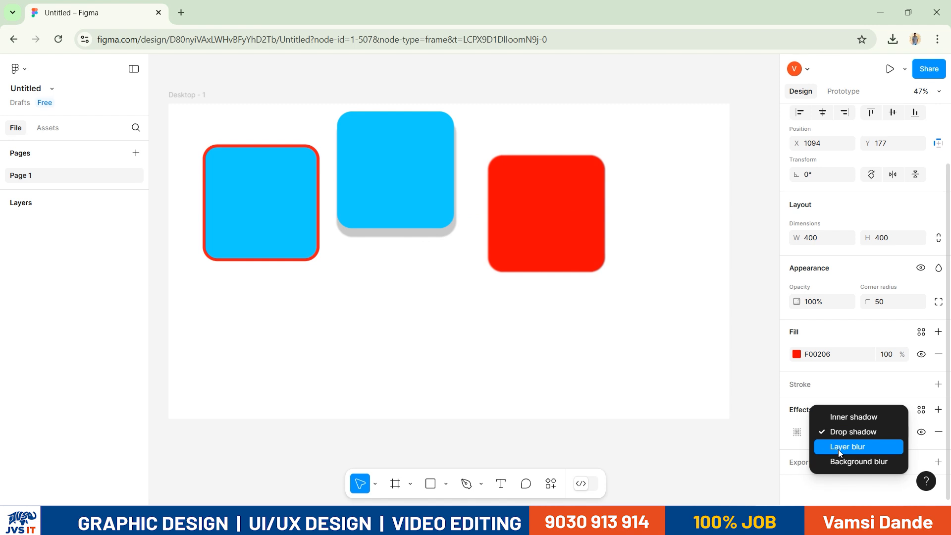
{"action": "left_click", "coordinate": [838, 449]}
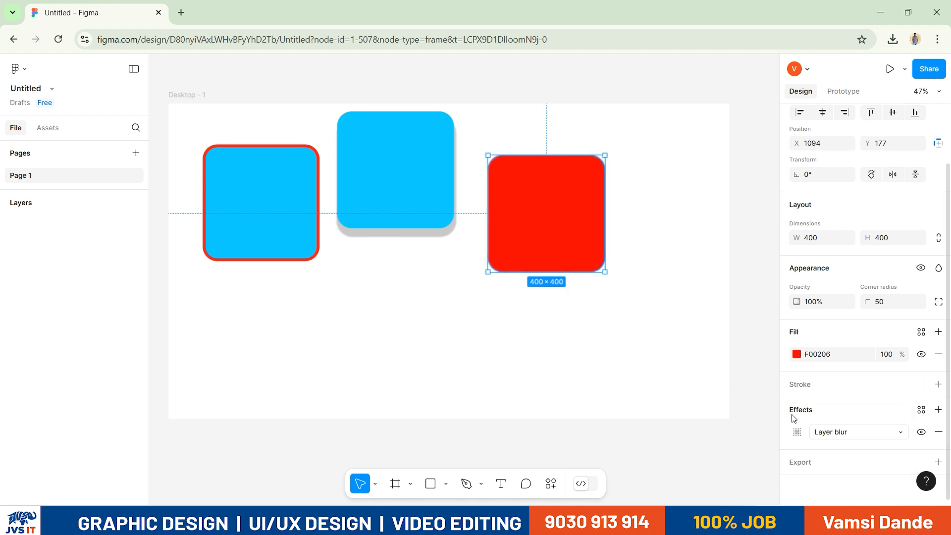
{"action": "mouse_move", "coordinate": [574, 255]}
{"action": "left_click", "coordinate": [796, 432]}
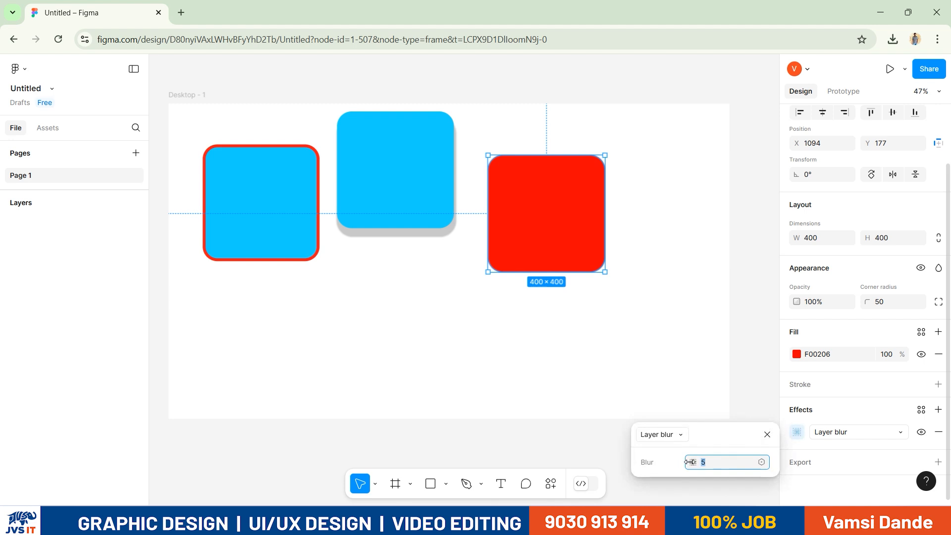
{"action": "left_click", "coordinate": [767, 434]}
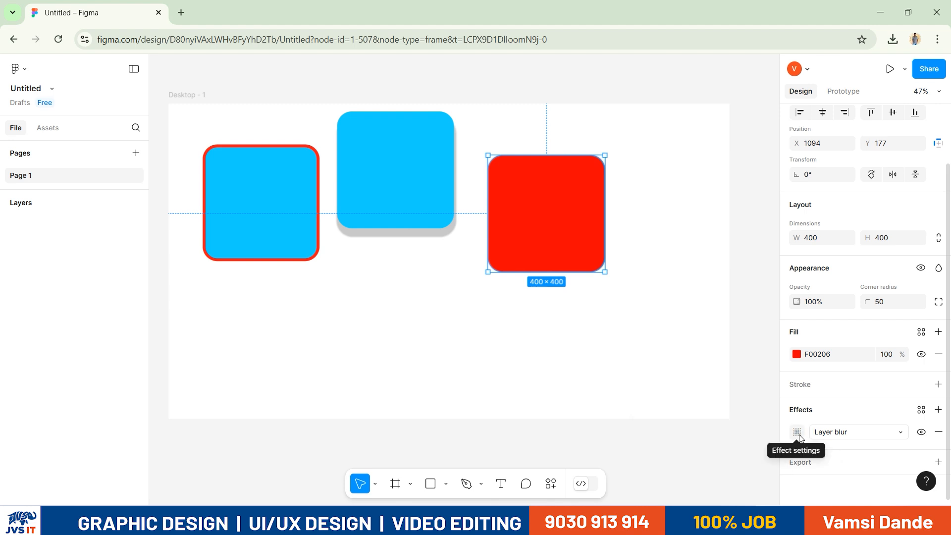
{"action": "left_click", "coordinate": [797, 433]}
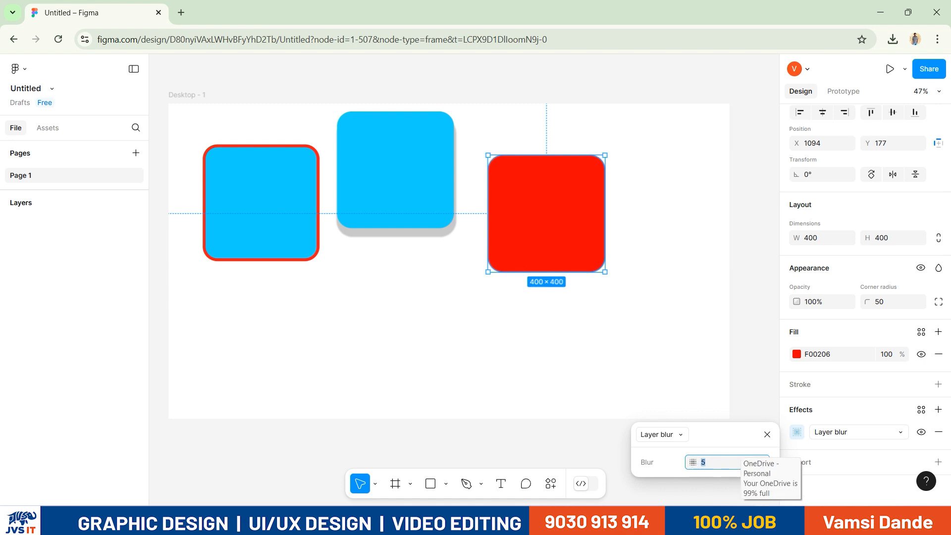
{"action": "type", "text": "100"}
{"action": "key", "text": "Return"}
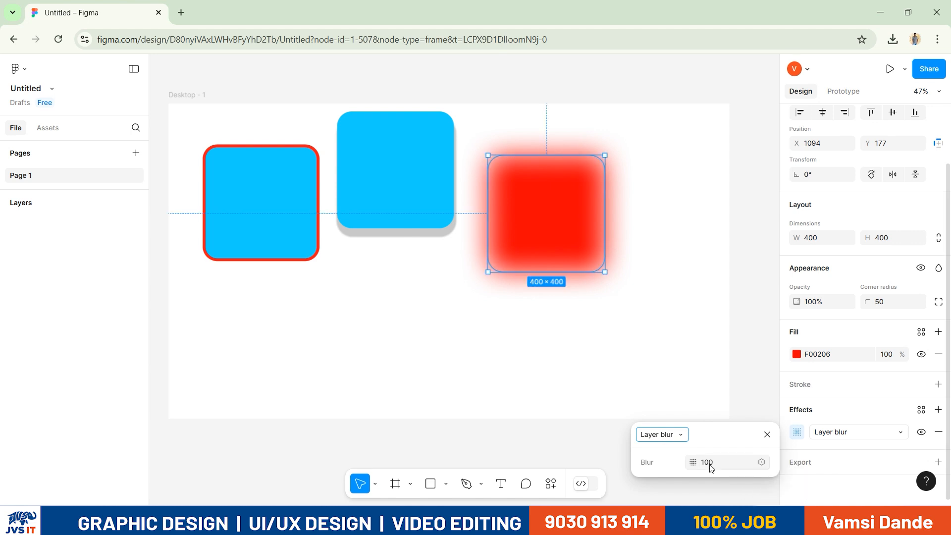
{"action": "left_click", "coordinate": [767, 434]}
Reposition the two upper blue rectangles and duplicate the red-outlined one below at about X 306, Y 622
{"action": "left_click_drag", "start_coordinate": [446, 173], "coordinate": [441, 206]}
{"action": "left_click", "coordinate": [266, 204]}
{"action": "left_click_drag", "start_coordinate": [265, 204], "coordinate": [347, 340]}
{"action": "left_click_drag", "start_coordinate": [299, 240], "coordinate": [289, 225]}
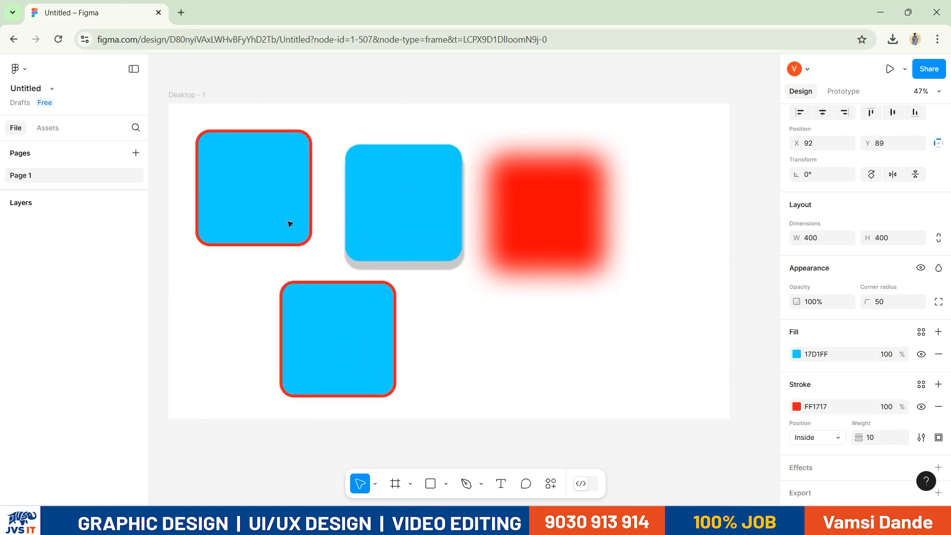
{"action": "left_click", "coordinate": [339, 354]}
{"action": "key", "text": "ctrl+z"}
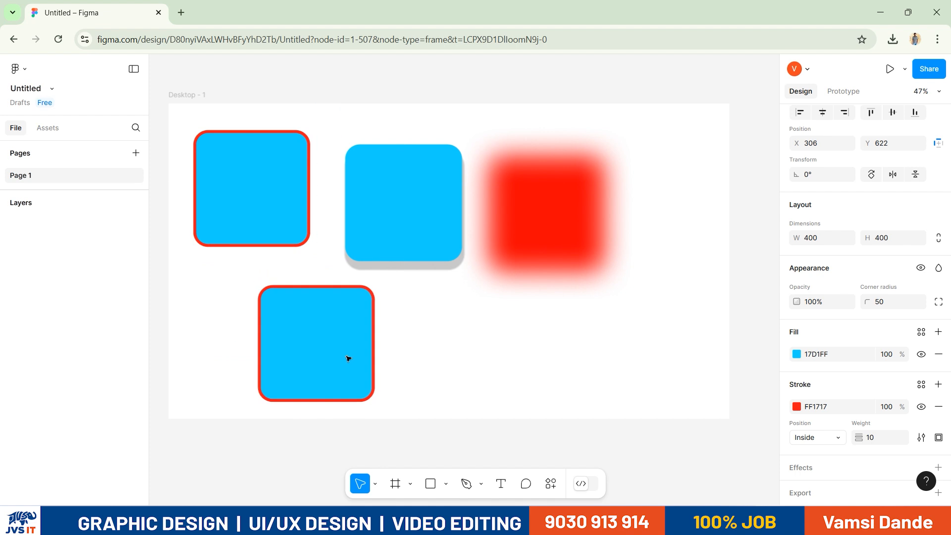
Add an Inner shadow effect to the lower red-outlined copy and move it to about X 285, Y 594
{"action": "left_click", "coordinate": [816, 438]}
{"action": "left_click", "coordinate": [826, 485]}
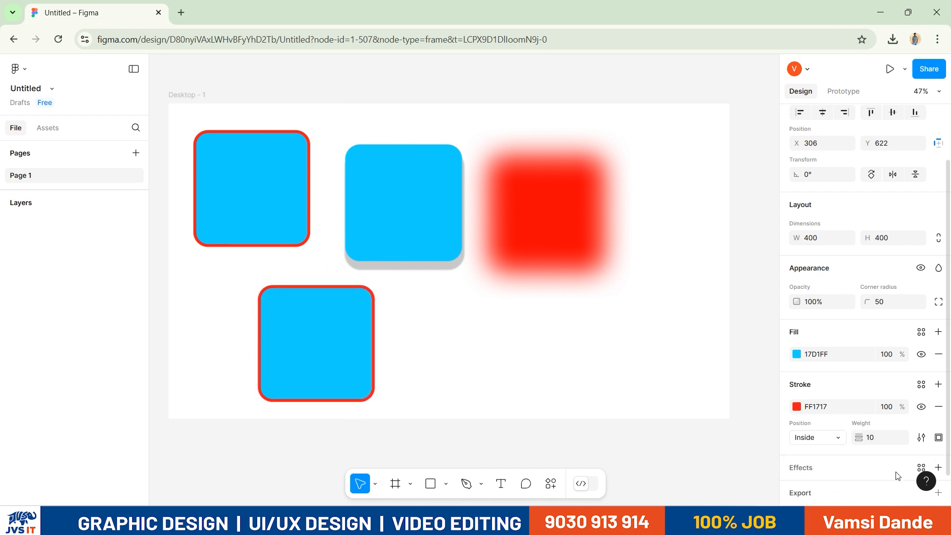
{"action": "scroll", "coordinate": [842, 471], "scroll_direction": "down", "scroll_amount": 1}
{"action": "left_click", "coordinate": [937, 436]}
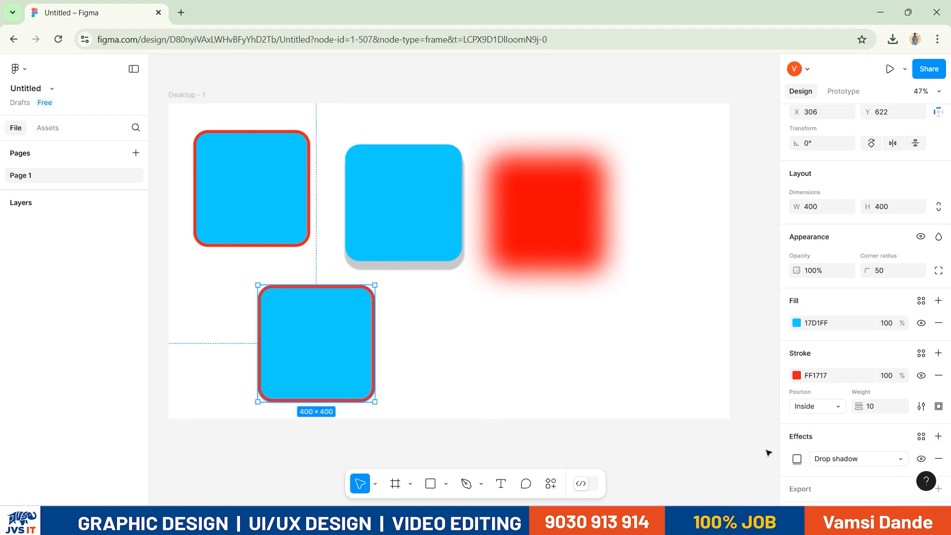
{"action": "left_click", "coordinate": [797, 459]}
{"action": "left_click", "coordinate": [830, 460]}
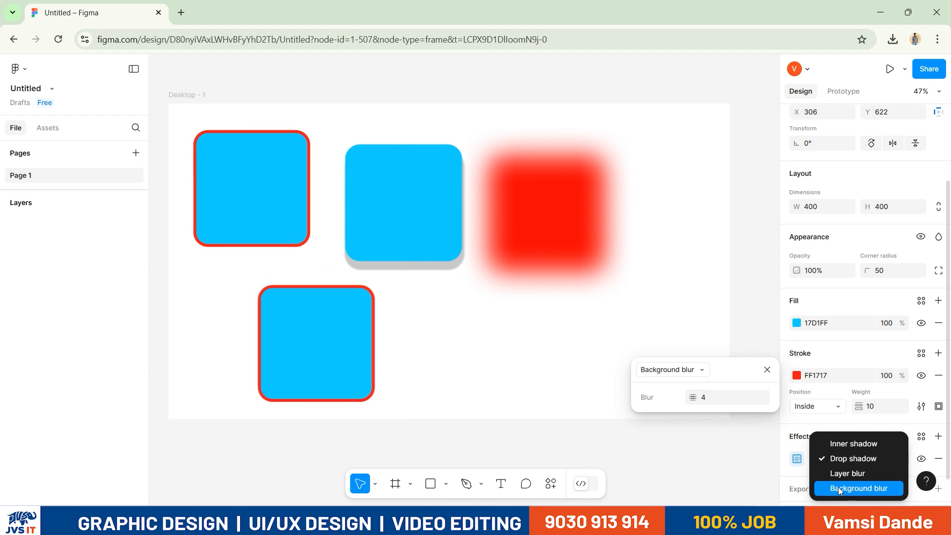
{"action": "left_click", "coordinate": [853, 443]}
{"action": "left_click_drag", "start_coordinate": [297, 304], "coordinate": [292, 295]}
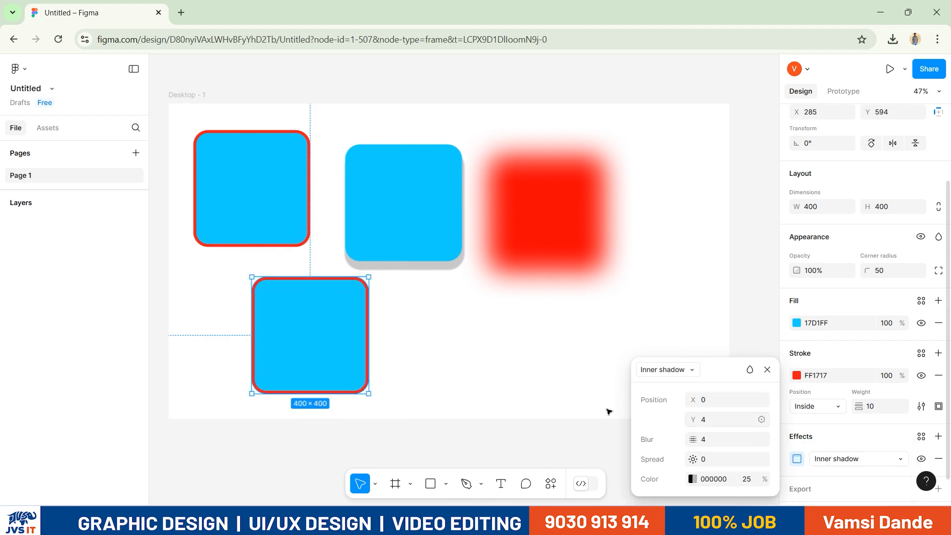
Set the inner shadow's X and Y offsets both to 25
{"action": "left_click", "coordinate": [724, 401]}
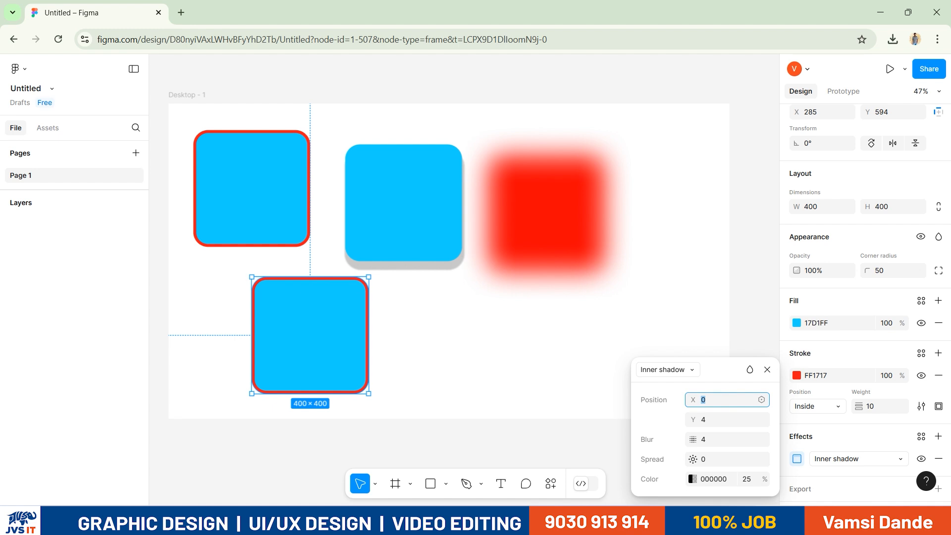
{"action": "type", "text": "25"}
{"action": "key", "text": "Tab"}
{"action": "type", "text": "25"}
{"action": "key", "text": "Tab"}
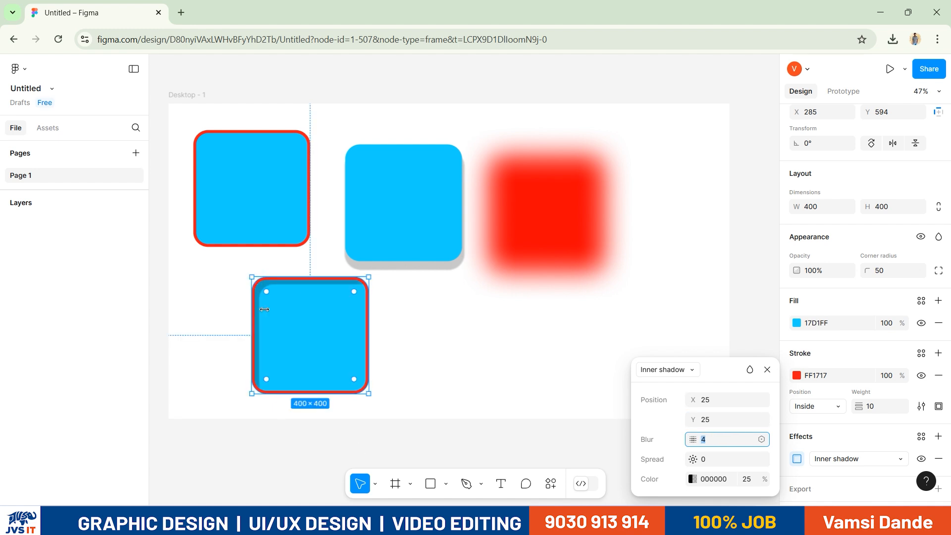
{"action": "scroll", "coordinate": [275, 300], "scroll_direction": "up", "scroll_amount": 2}
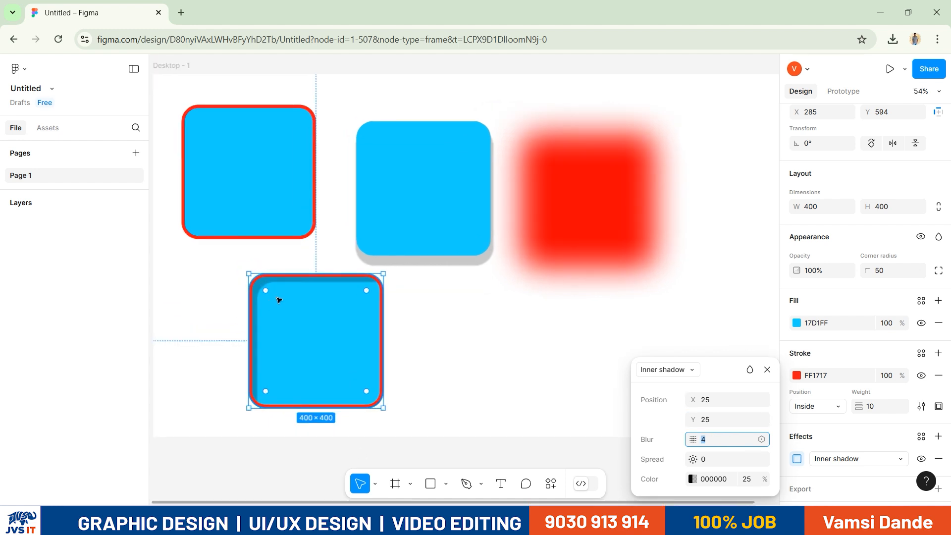
Set the inner shadow to 50% opacity, blur 25 and spread 15, and deselect the rectangle
{"action": "left_click", "coordinate": [738, 485]}
{"action": "type", "text": "50"}
{"action": "key", "text": "Return"}
{"action": "left_click", "coordinate": [687, 440]}
{"action": "key", "text": "Tab"}
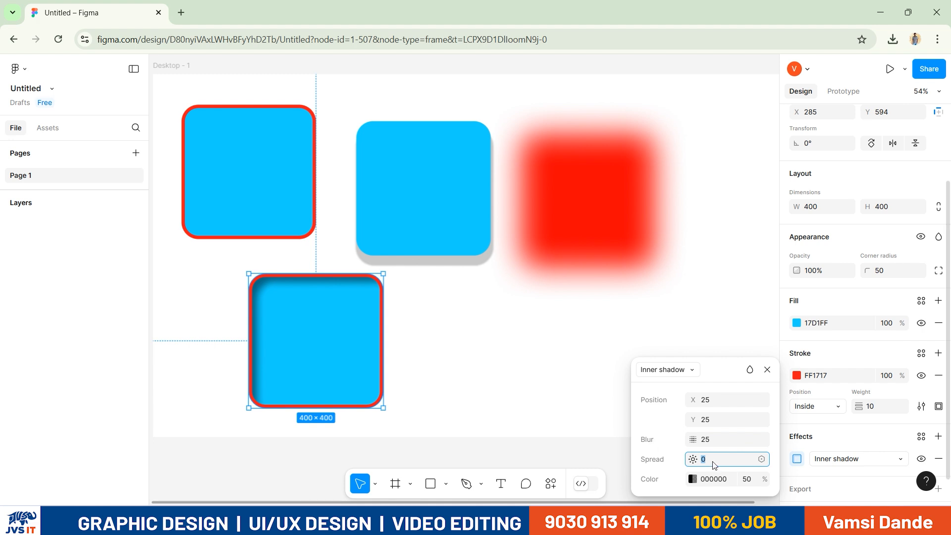
{"action": "type", "text": "15"}
{"action": "key", "text": "Tab"}
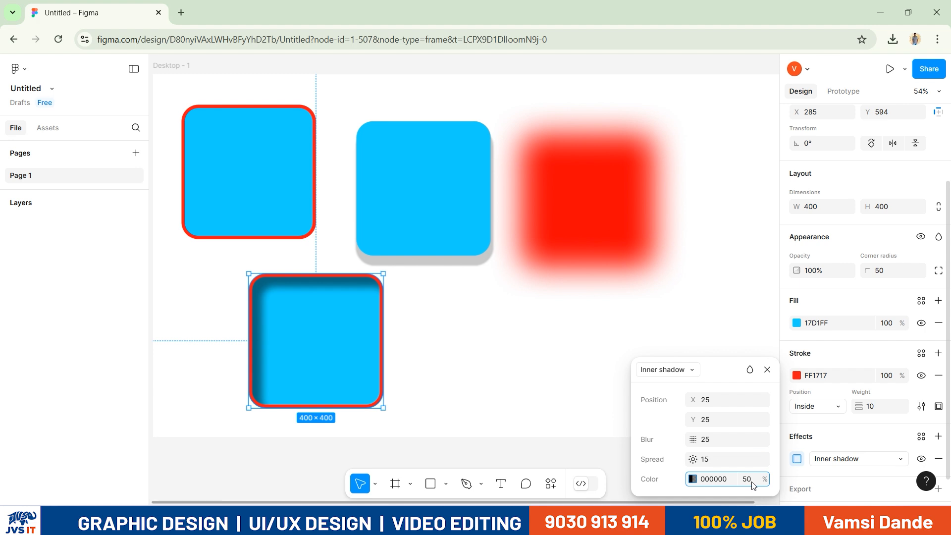
{"action": "left_click", "coordinate": [767, 369]}
{"action": "left_click", "coordinate": [631, 376]}
Duplicate the inner-shadow rectangle to its right at about X 960, Y 646 and change the copy's effect to Background blur
{"action": "left_click_drag", "start_coordinate": [287, 323], "coordinate": [513, 340]}
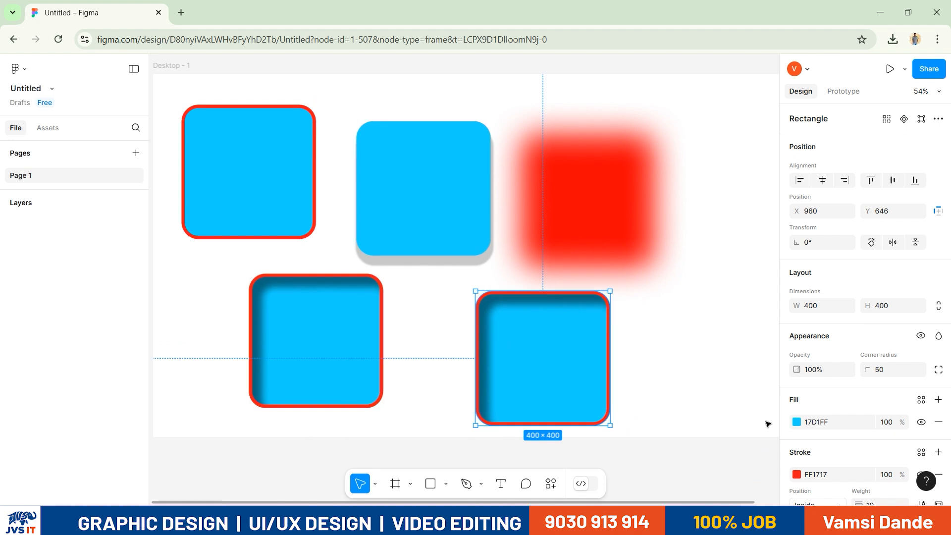
{"action": "scroll", "coordinate": [831, 434], "scroll_direction": "down", "scroll_amount": 3}
{"action": "left_click", "coordinate": [855, 433]}
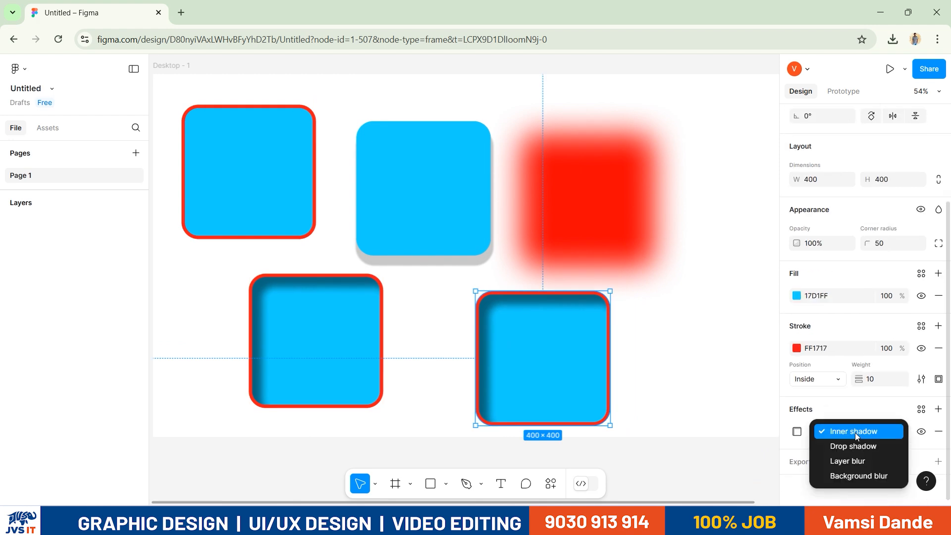
{"action": "left_click", "coordinate": [836, 475]}
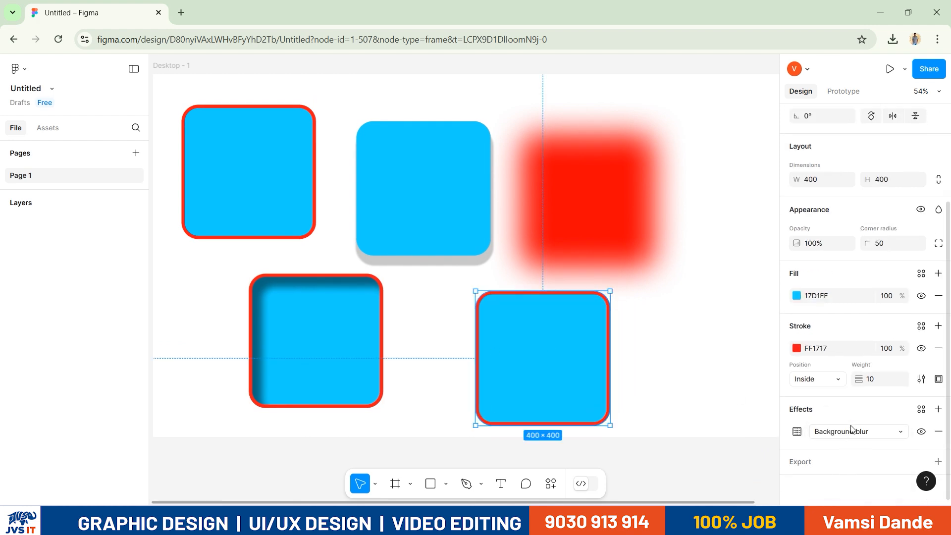
{"action": "left_click", "coordinate": [796, 433]}
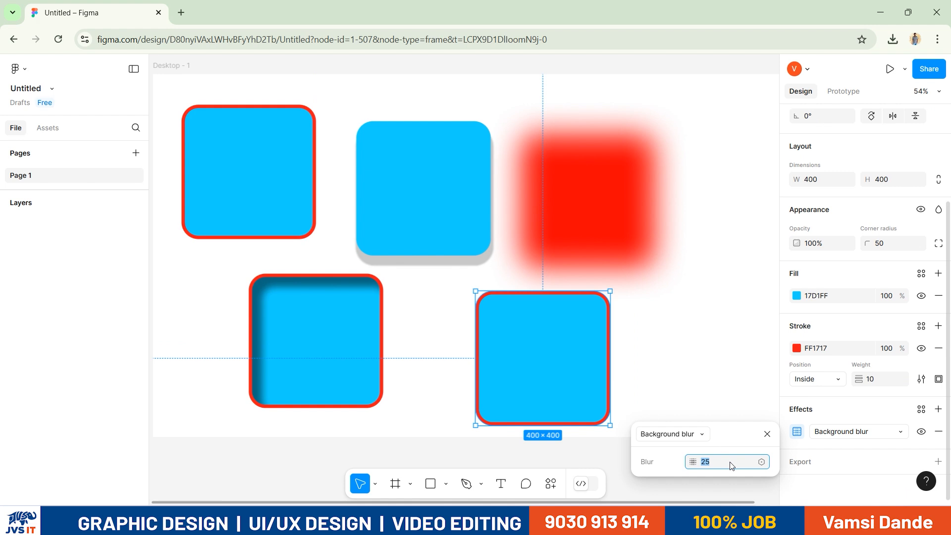
{"action": "left_click", "coordinate": [767, 433]}
{"action": "left_click", "coordinate": [768, 432]}
{"action": "left_click", "coordinate": [584, 393]}
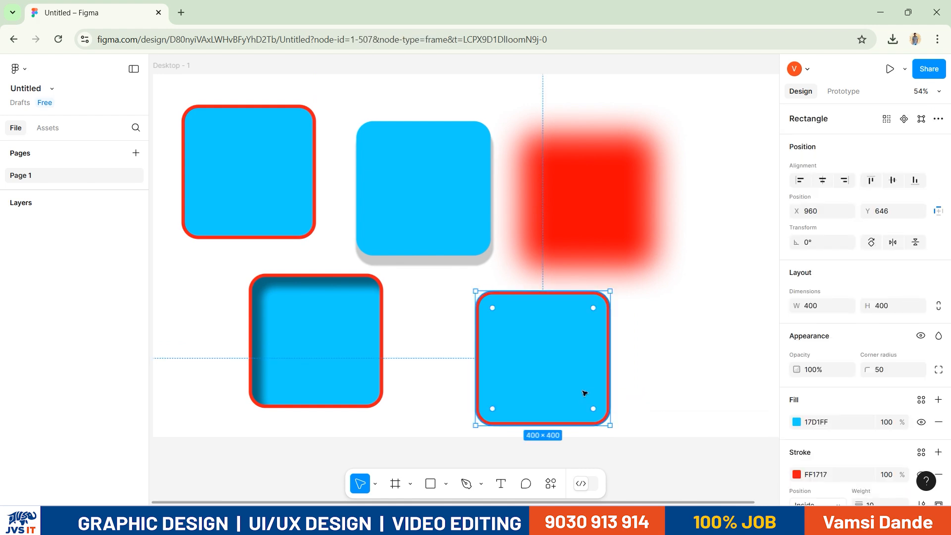
Delete the background-blur copy and rearrange the rectangles, placing the drop-shadow one at about X 583, Y 91 and the blurred one at X 1142, Y 121
{"action": "key", "text": "Delete"}
{"action": "scroll", "coordinate": [596, 390], "scroll_direction": "down", "scroll_amount": 1}
{"action": "left_click_drag", "start_coordinate": [516, 333], "coordinate": [514, 362]}
{"action": "left_click_drag", "start_coordinate": [351, 348], "coordinate": [317, 342]}
{"action": "left_click_drag", "start_coordinate": [459, 267], "coordinate": [452, 250]}
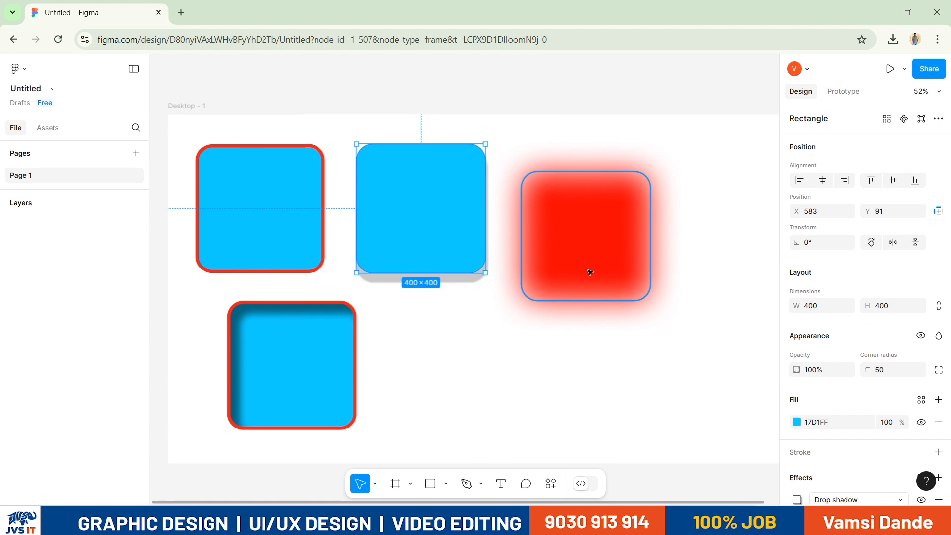
{"action": "left_click_drag", "start_coordinate": [590, 271], "coordinate": [605, 255]}
{"action": "scroll", "coordinate": [608, 283], "scroll_direction": "down", "scroll_amount": 1}
{"action": "scroll", "coordinate": [609, 285], "scroll_direction": "down", "scroll_amount": 1}
{"action": "scroll", "coordinate": [584, 297], "scroll_direction": "up", "scroll_amount": 1}
{"action": "left_click_drag", "start_coordinate": [503, 332], "coordinate": [497, 339]}
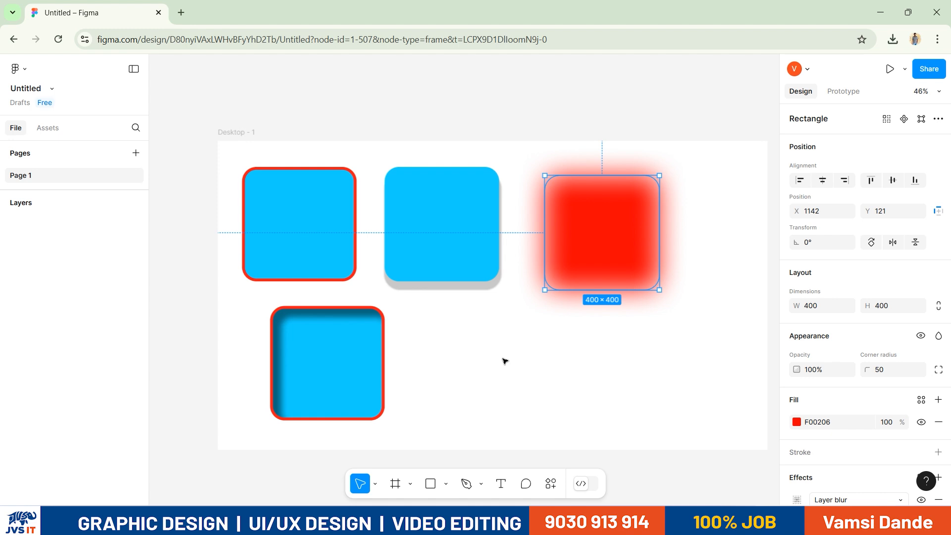
Examine the drop-shadow rectangle's position, layout, appearance, fill and effect properties, and deselect it
{"action": "left_click", "coordinate": [498, 275]}
{"action": "scroll", "coordinate": [887, 409], "scroll_direction": "down", "scroll_amount": 3}
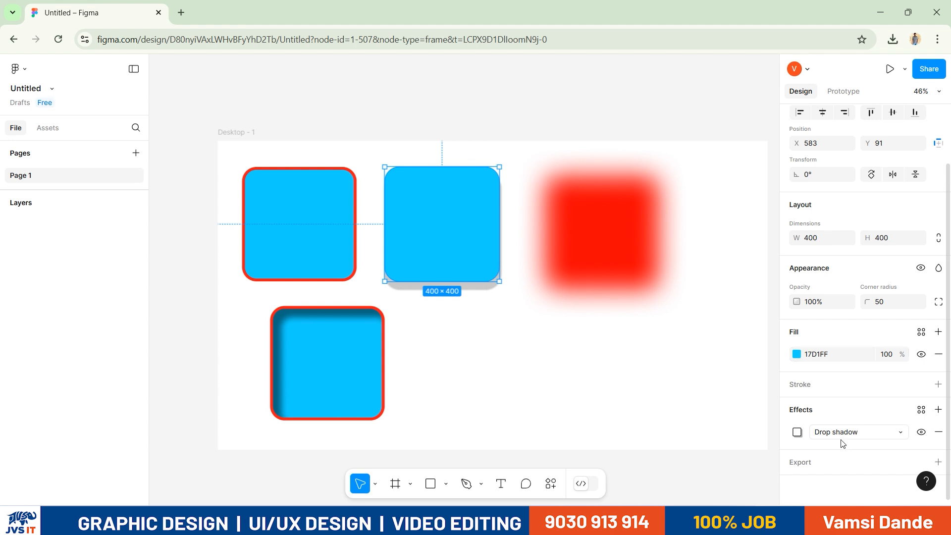
{"action": "scroll", "coordinate": [837, 368], "scroll_direction": "up", "scroll_amount": 2}
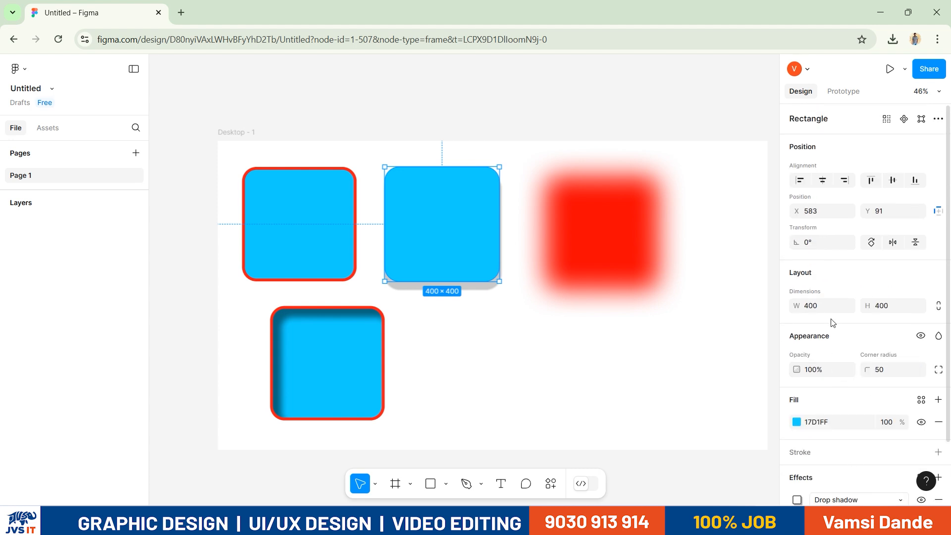
{"action": "scroll", "coordinate": [822, 254], "scroll_direction": "down", "scroll_amount": 2}
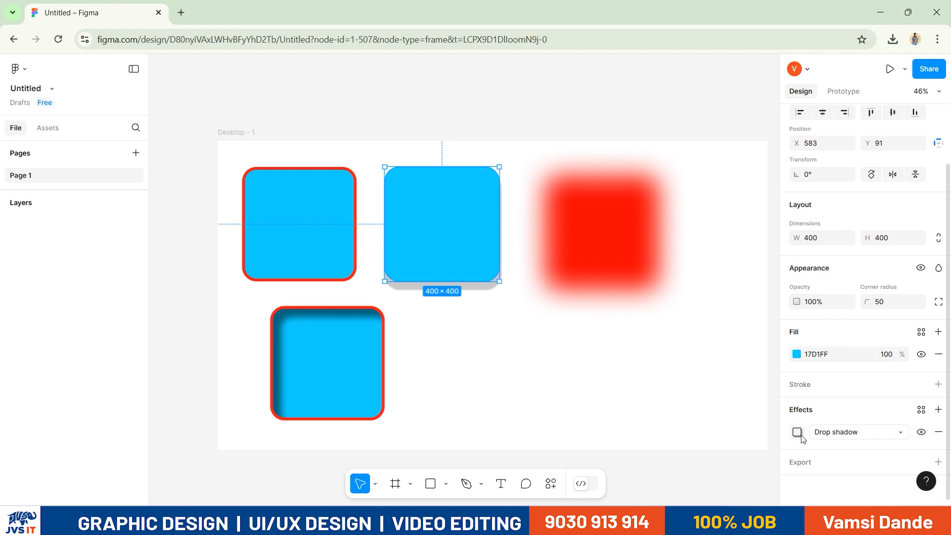
{"action": "left_click_drag", "start_coordinate": [679, 428], "coordinate": [356, 205]}
{"action": "scroll", "coordinate": [354, 204], "scroll_direction": "down", "scroll_amount": 1}
{"action": "scroll", "coordinate": [524, 250], "scroll_direction": "down", "scroll_amount": 3}
{"action": "left_click_drag", "start_coordinate": [645, 312], "coordinate": [532, 276]}
{"action": "left_click", "coordinate": [577, 302]}
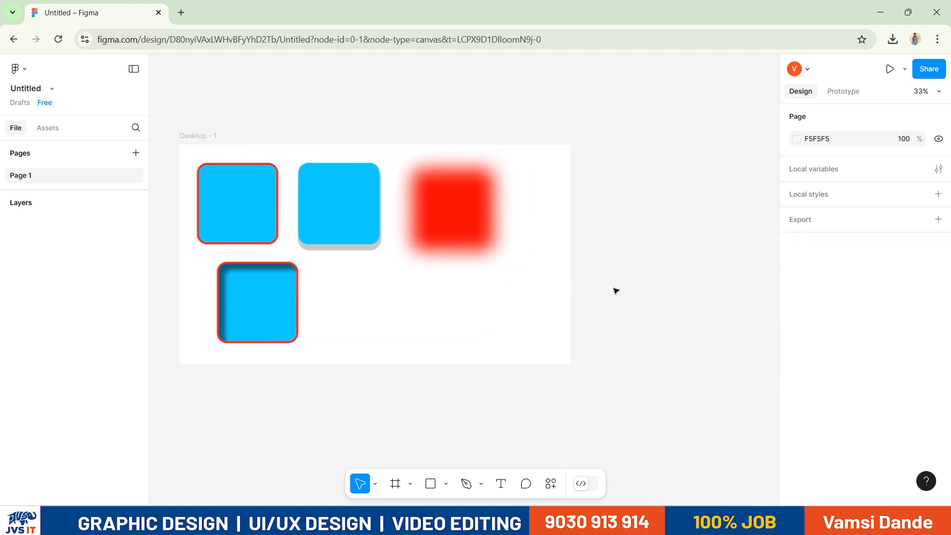
{"action": "left_click", "coordinate": [221, 140]}
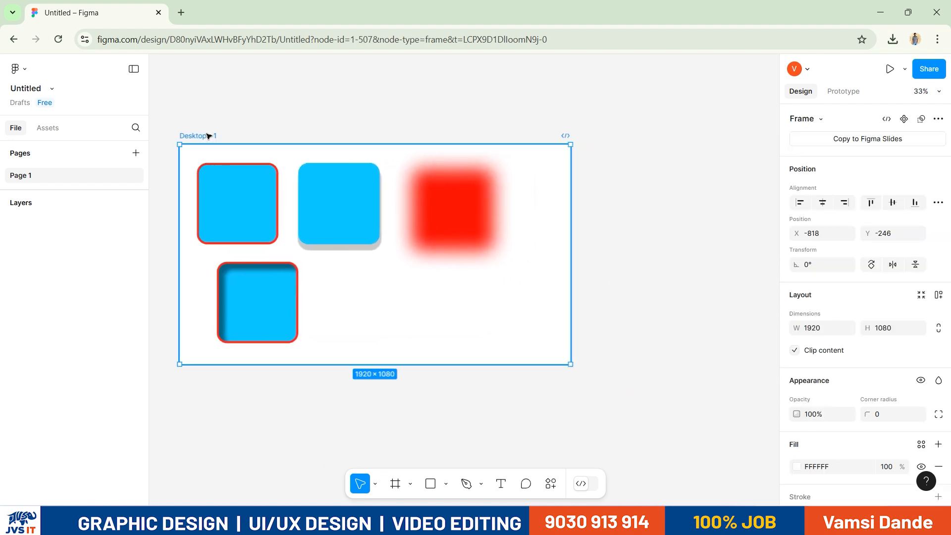
{"action": "left_click", "coordinate": [401, 486]}
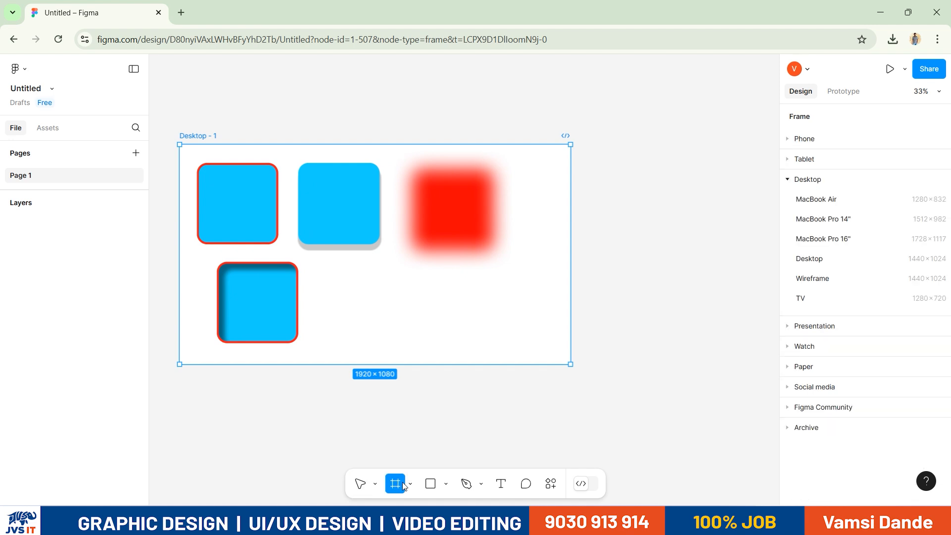
{"action": "left_click", "coordinate": [733, 266]}
{"action": "key", "text": "ctrl+z"}
{"action": "left_click", "coordinate": [697, 302]}
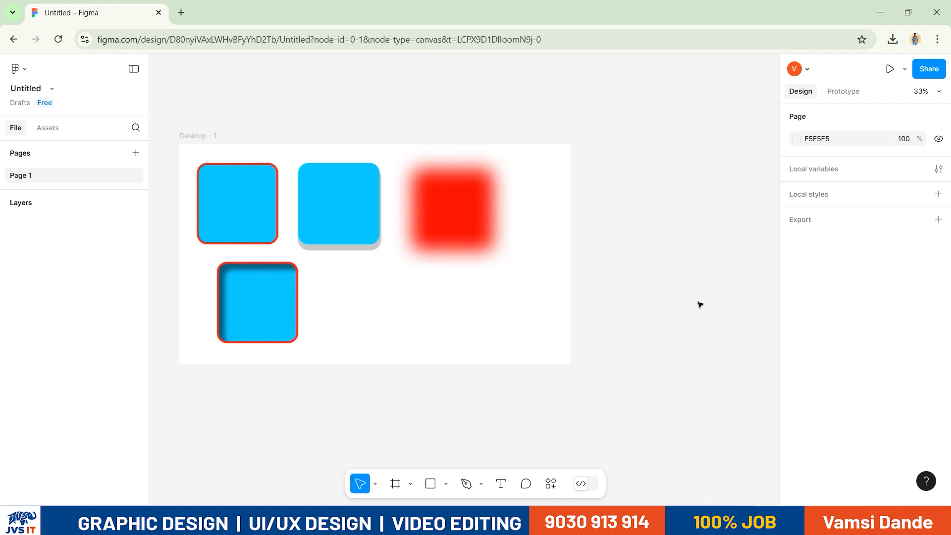
{"action": "left_click", "coordinate": [400, 483]}
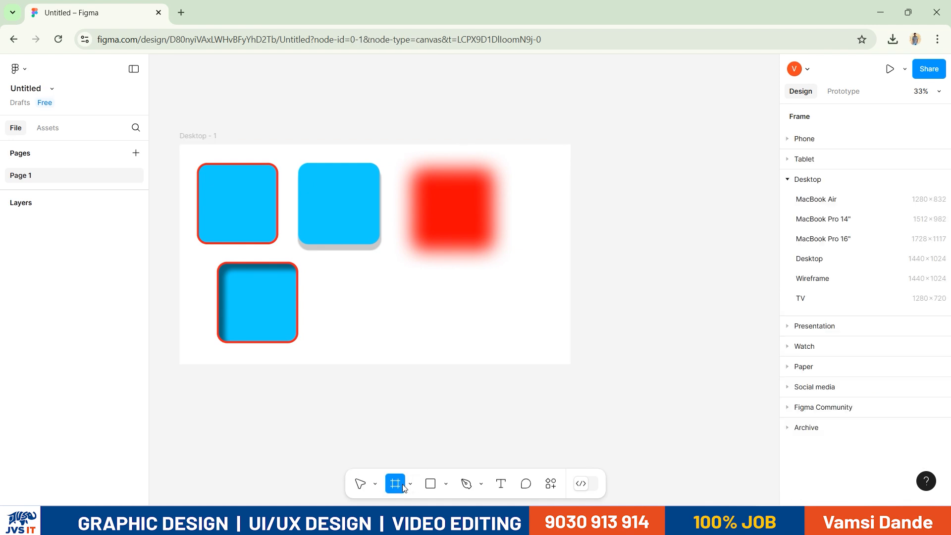
{"action": "left_click", "coordinate": [850, 258]}
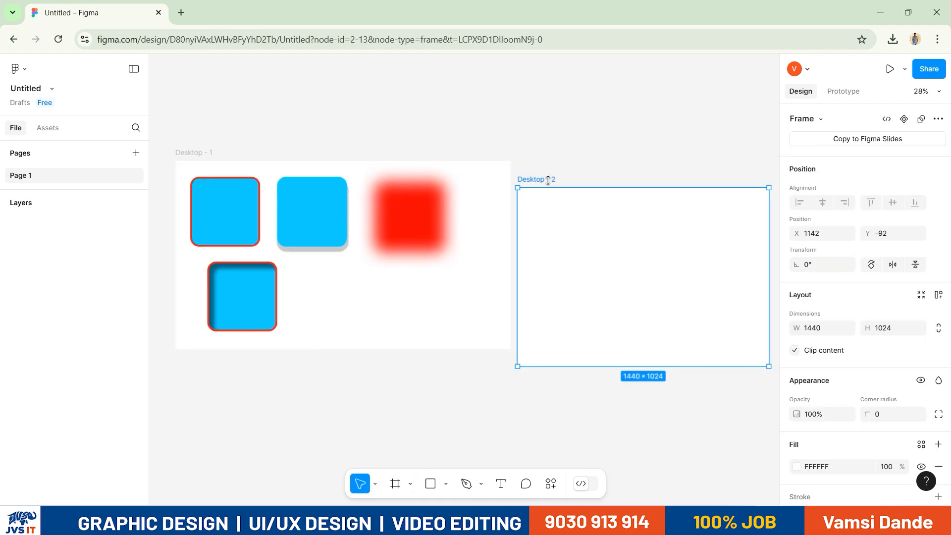
{"action": "key", "text": "Delete"}
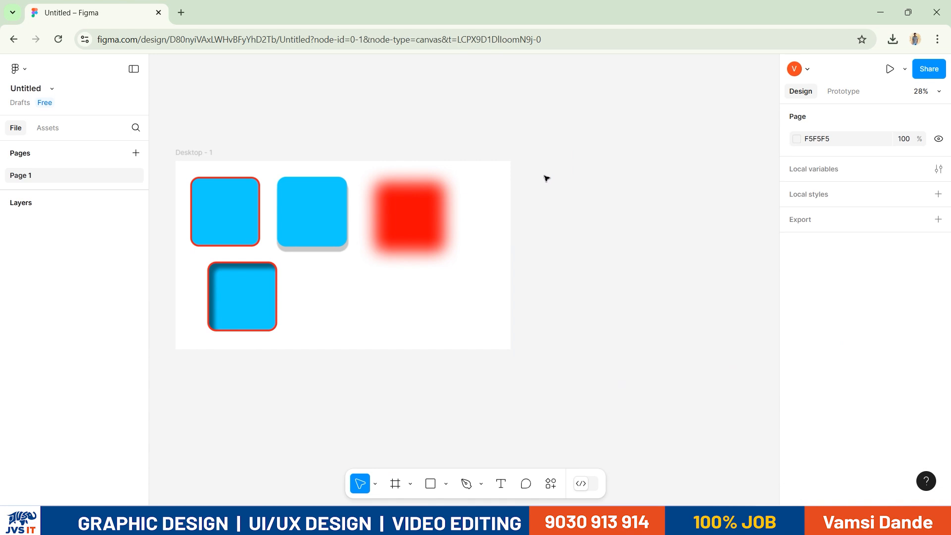
Duplicate the Desktop - 1 frame with its contents to its right at about X 1181, Y -246
{"action": "left_click", "coordinate": [183, 154]}
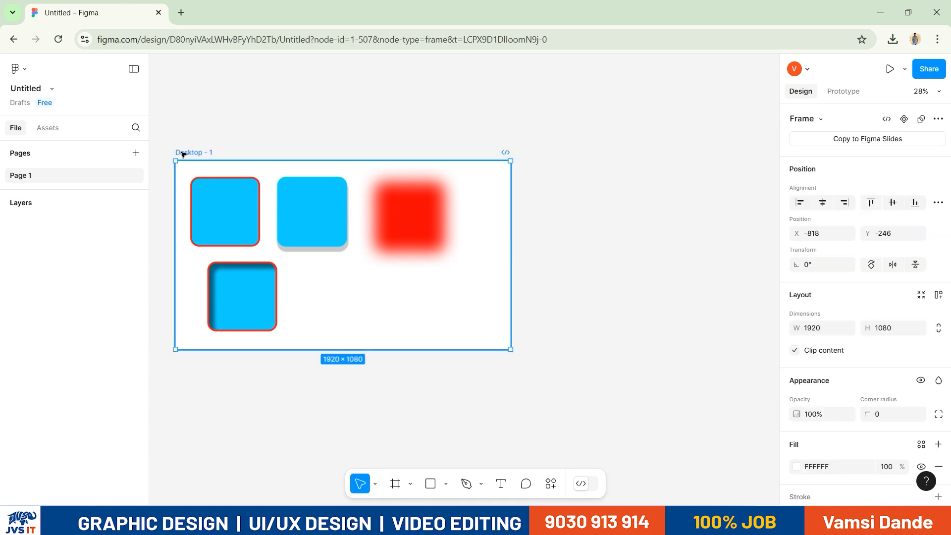
{"action": "left_click_drag", "start_coordinate": [181, 150], "coordinate": [531, 167]}
{"action": "key", "text": "space"}
{"action": "left_click_drag", "start_coordinate": [646, 258], "coordinate": [515, 254]}
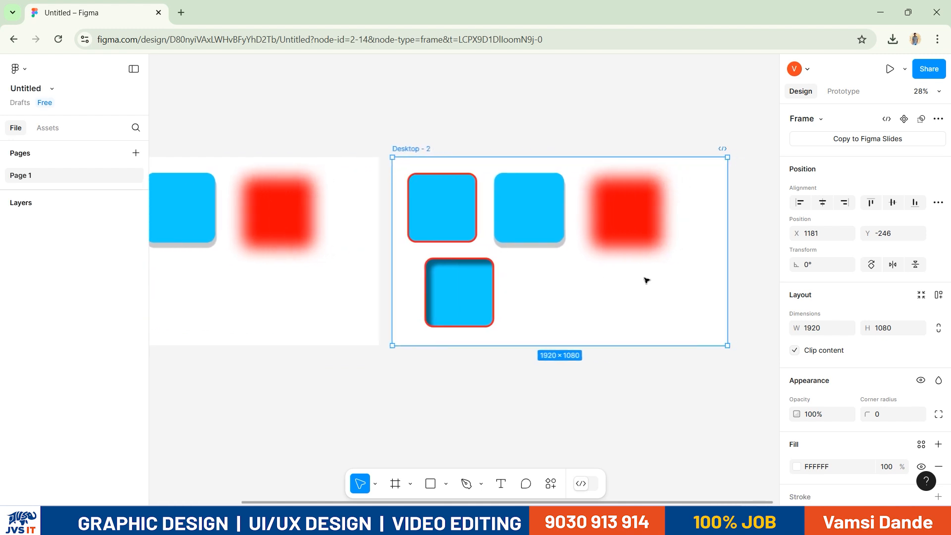
Delete all four rectangles inside the duplicated frame, leaving the frame itself in place
{"action": "left_click_drag", "start_coordinate": [658, 388], "coordinate": [443, 211]}
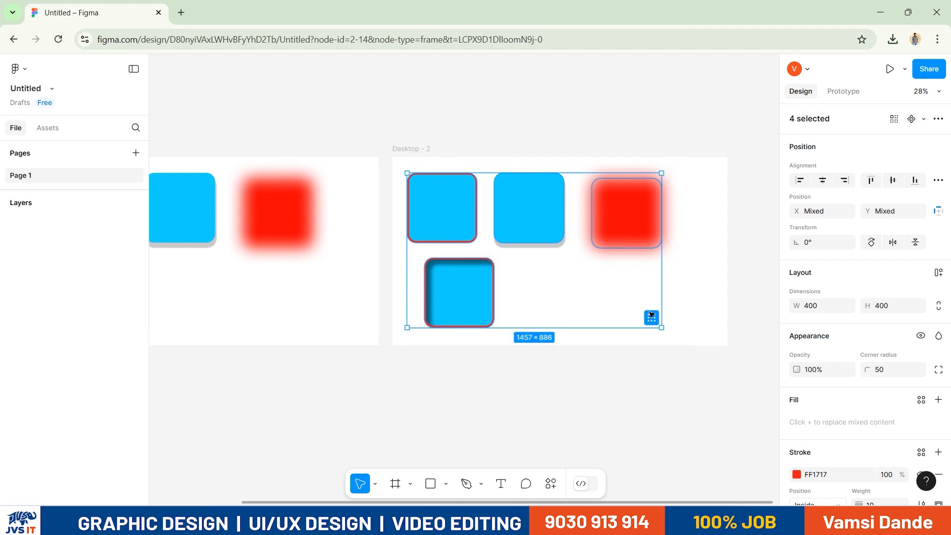
{"action": "key", "text": "Delete"}
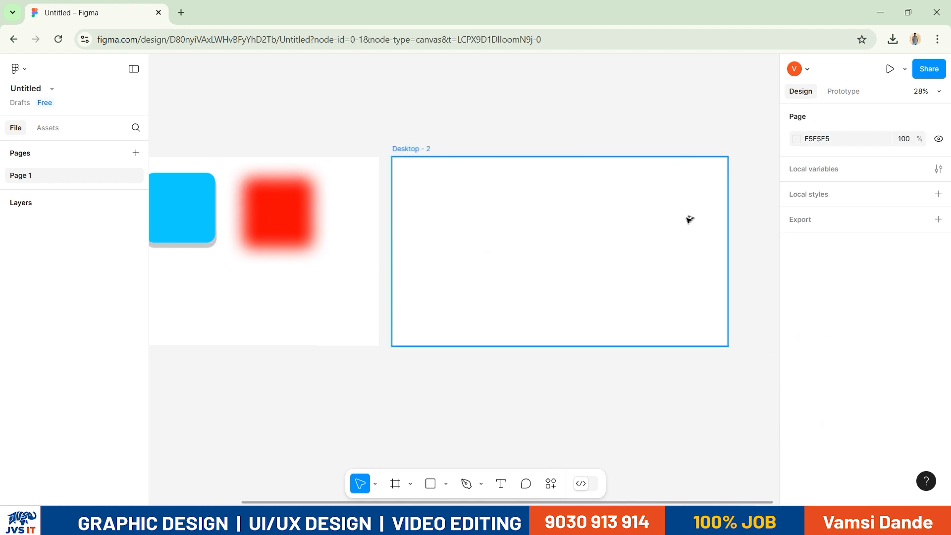
{"action": "scroll", "coordinate": [689, 218], "scroll_direction": "up", "scroll_amount": 1}
{"action": "key", "text": "space"}
{"action": "left_click_drag", "start_coordinate": [647, 216], "coordinate": [588, 218]}
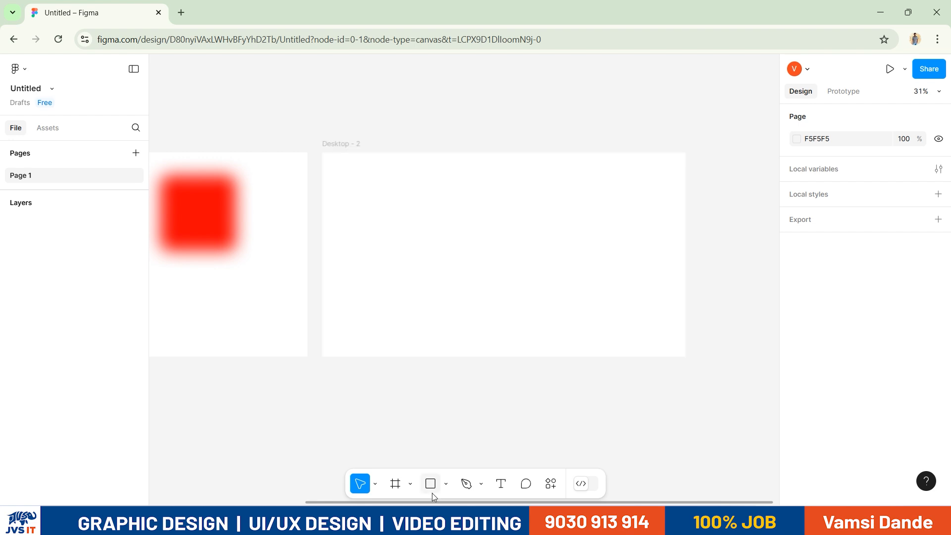
{"action": "left_click", "coordinate": [468, 387]}
{"action": "left_click", "coordinate": [446, 484]}
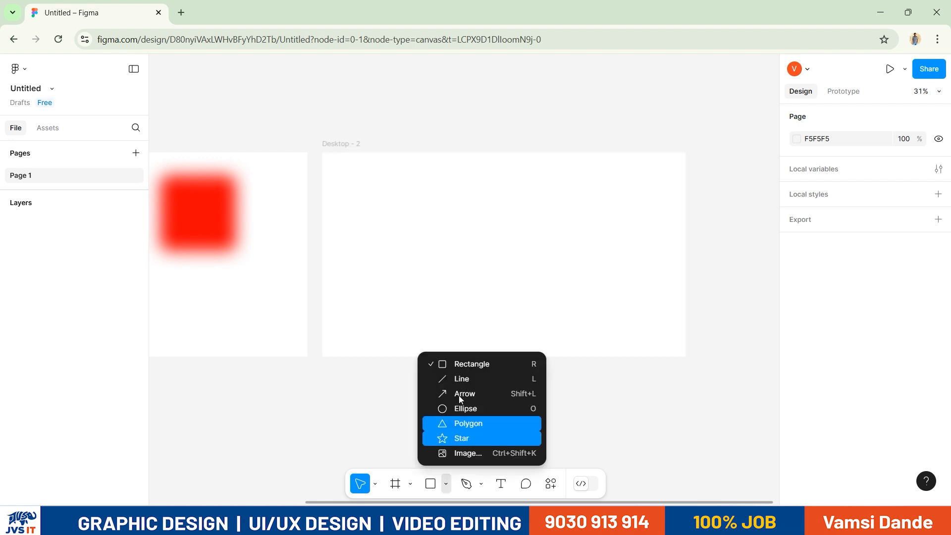
{"action": "left_click", "coordinate": [468, 364]}
{"action": "scroll", "coordinate": [603, 278], "scroll_direction": "up", "scroll_amount": 2}
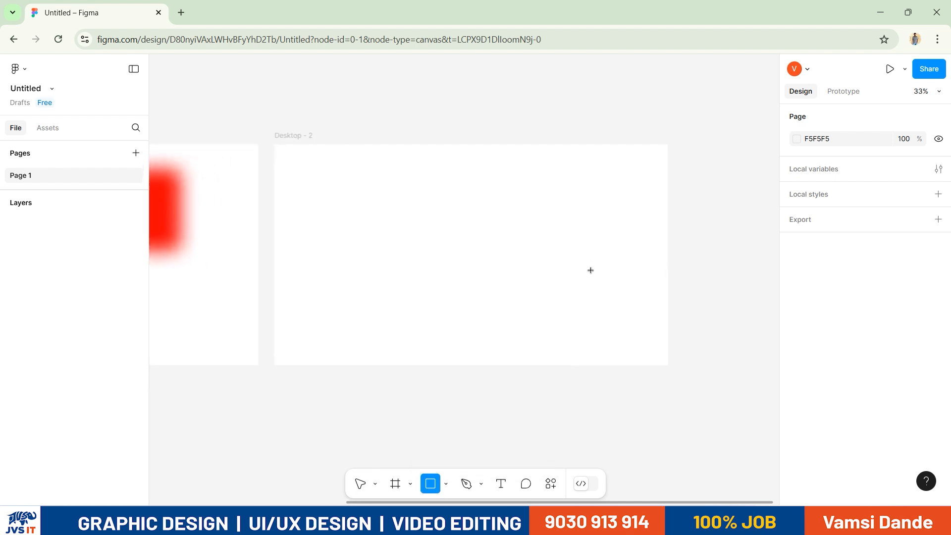
Draw a horizontal line about 901 px long in the upper part of the Desktop - 2 frame at about X 168, Y 228
{"action": "left_click", "coordinate": [448, 485]}
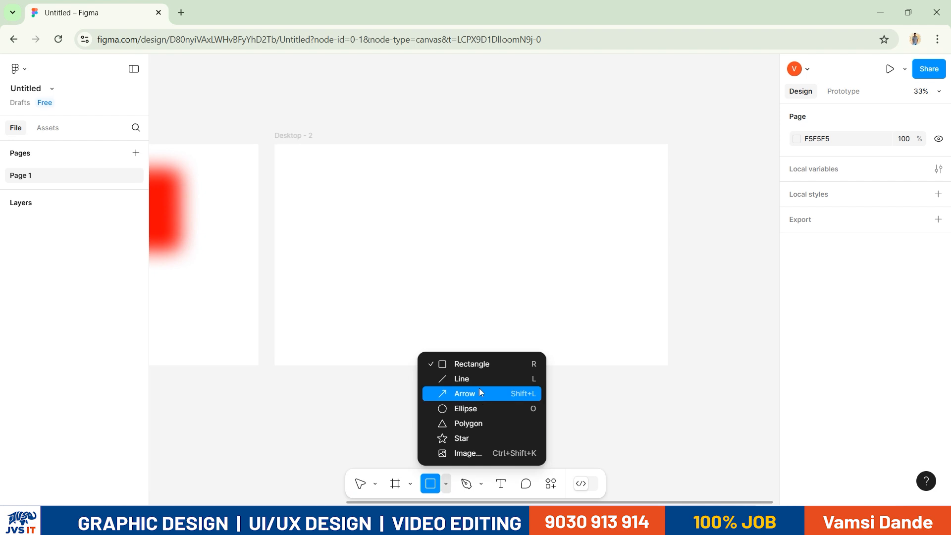
{"action": "left_click", "coordinate": [481, 376]}
{"action": "left_click_drag", "start_coordinate": [308, 191], "coordinate": [493, 190]}
{"action": "left_click", "coordinate": [440, 256]}
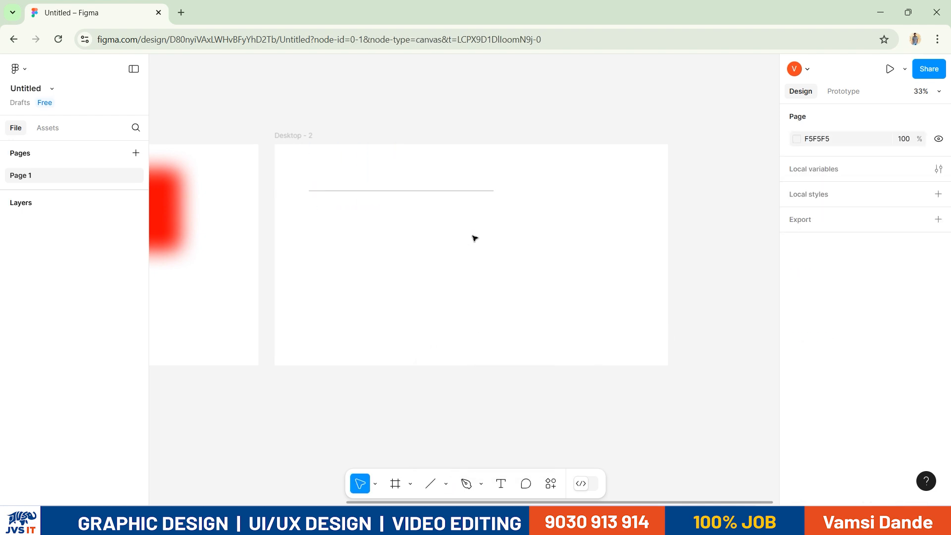
Set the horizontal line's stroke weight to 10
{"action": "left_click", "coordinate": [452, 190]}
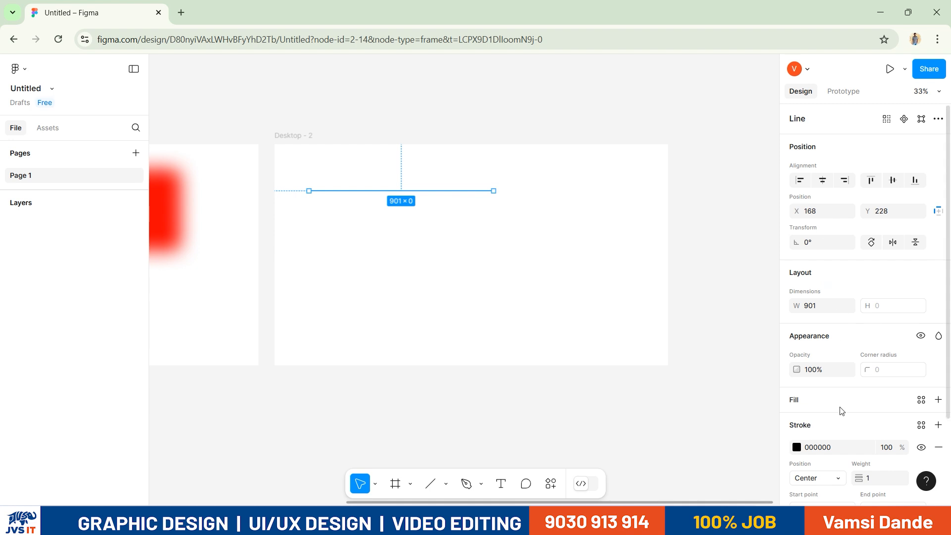
{"action": "left_click", "coordinate": [861, 477]}
{"action": "type", "text": "10"}
{"action": "key", "text": "Return"}
Change the line's stroke color to red, FF1414
{"action": "scroll", "coordinate": [842, 367], "scroll_direction": "down", "scroll_amount": 2}
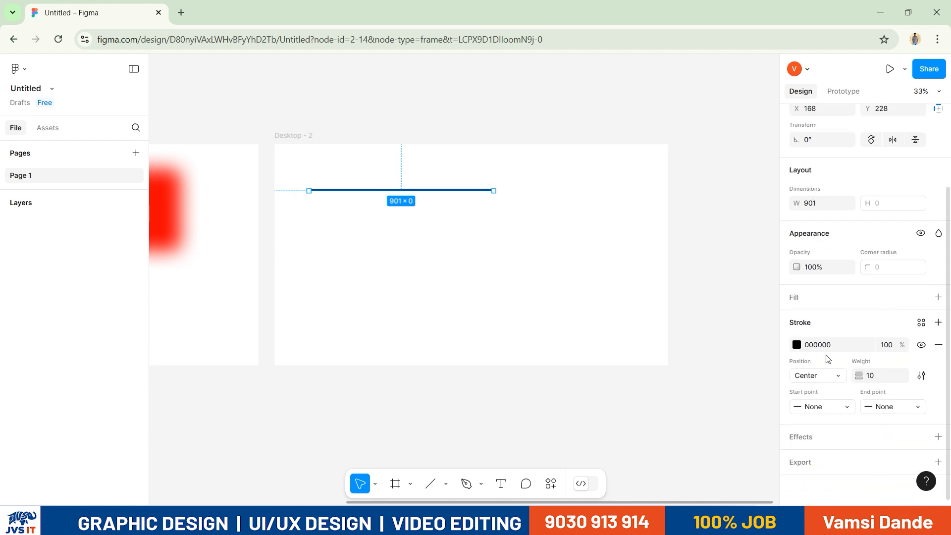
{"action": "left_click", "coordinate": [799, 345]}
{"action": "left_click", "coordinate": [761, 209]}
{"action": "left_click_drag", "start_coordinate": [760, 209], "coordinate": [767, 193]}
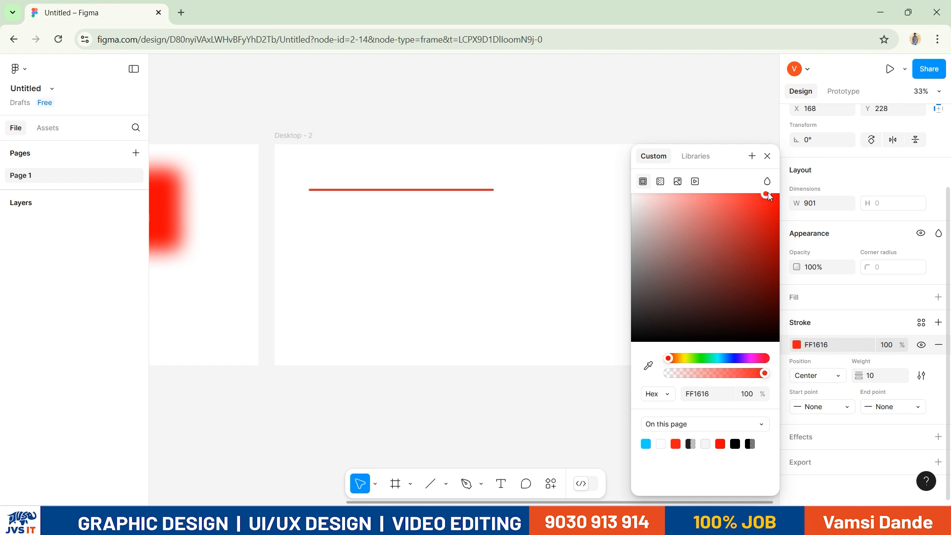
{"action": "left_click", "coordinate": [830, 442]}
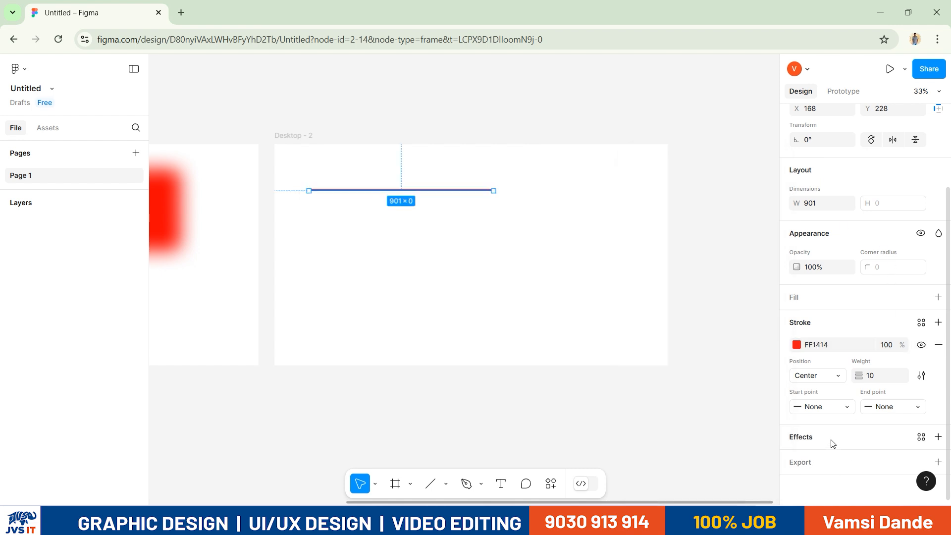
Give the red line a Circle arrow start point and a Reversed triangle end point
{"action": "left_click", "coordinate": [835, 405]}
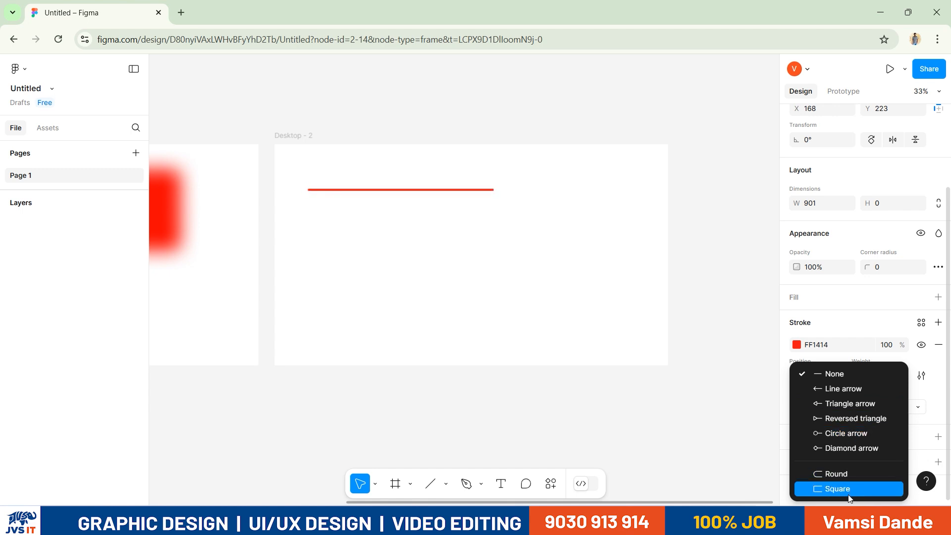
{"action": "left_click", "coordinate": [855, 429]}
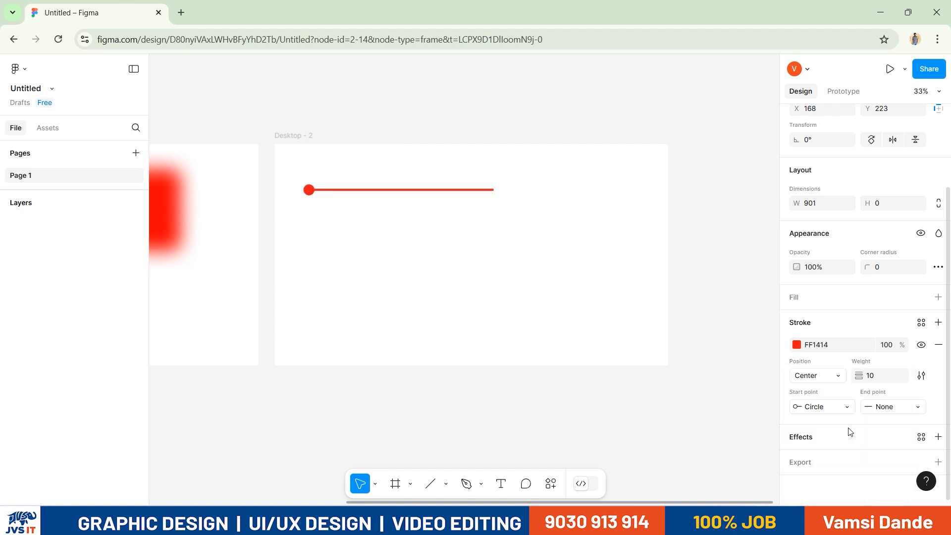
{"action": "left_click", "coordinate": [898, 409]}
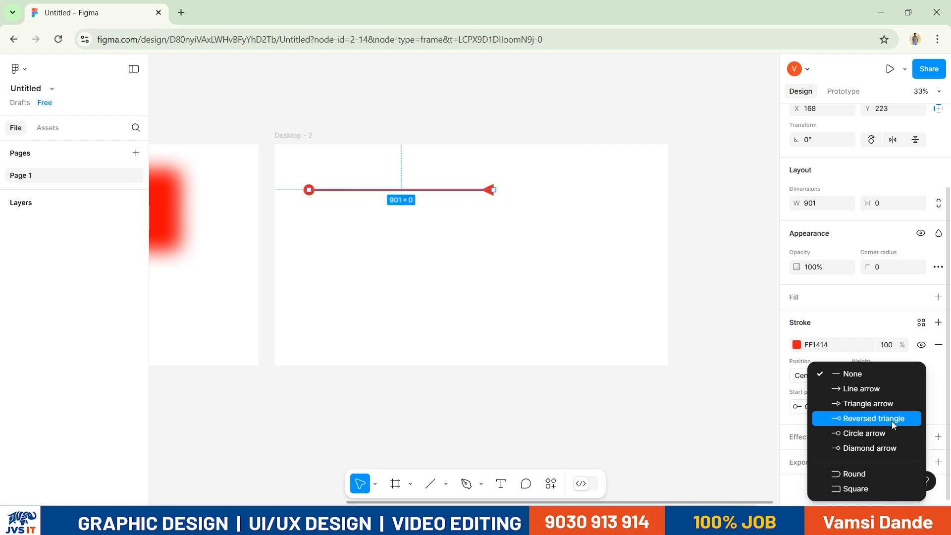
{"action": "left_click", "coordinate": [891, 421]}
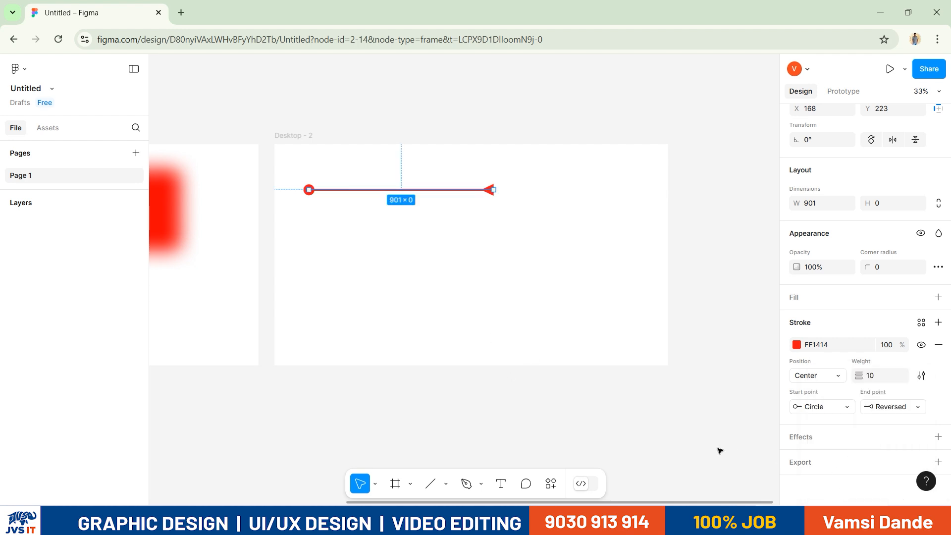
{"action": "left_click", "coordinate": [567, 298]}
Try the red line at 50% opacity and deselect it
{"action": "left_click_drag", "start_coordinate": [456, 140], "coordinate": [457, 140]}
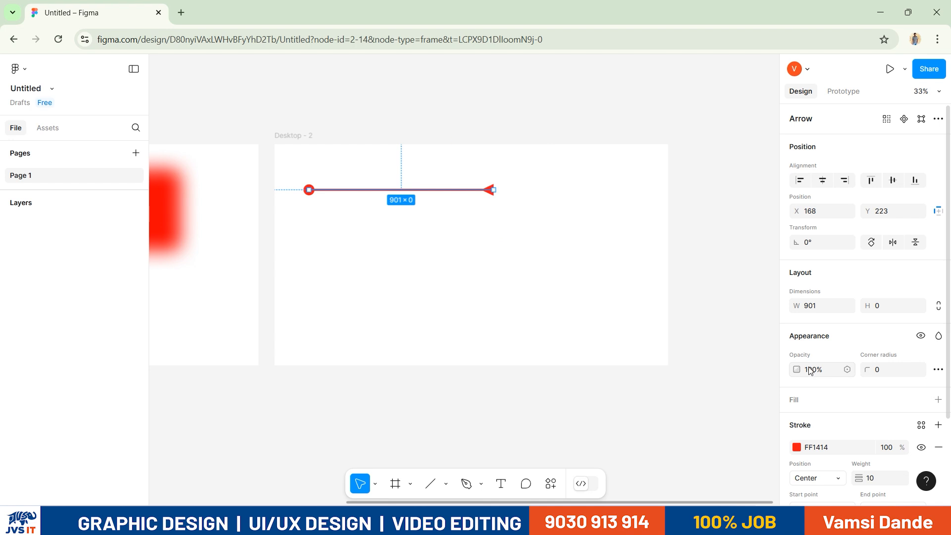
{"action": "left_click", "coordinate": [799, 370]}
{"action": "type", "text": "50"}
{"action": "key", "text": "Return"}
{"action": "left_click", "coordinate": [594, 257]}
Set the red line's opacity back to 100%
{"action": "left_click_drag", "start_coordinate": [558, 218], "coordinate": [489, 189]}
{"action": "left_click", "coordinate": [796, 371]}
{"action": "type", "text": "100"}
{"action": "key", "text": "Return"}
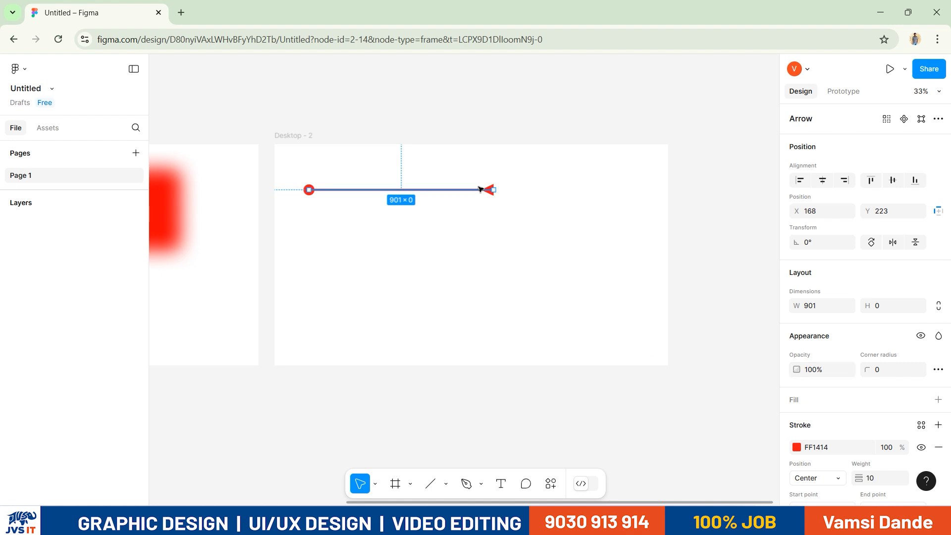
Move the red line up and to the right to about X 785, Y 120 and deselect it
{"action": "left_click_drag", "start_coordinate": [476, 190], "coordinate": [603, 170]}
{"action": "scroll", "coordinate": [827, 349], "scroll_direction": "down", "scroll_amount": 3}
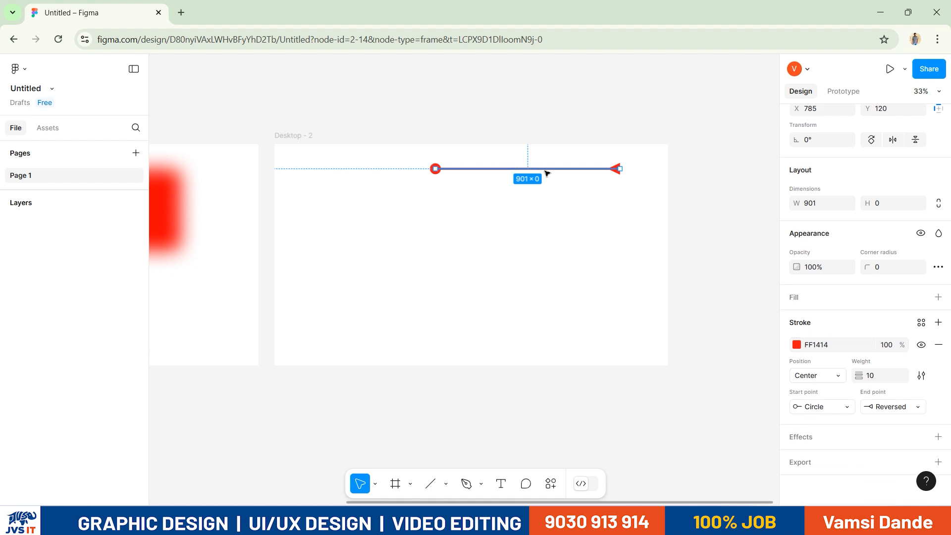
{"action": "left_click", "coordinate": [407, 338]}
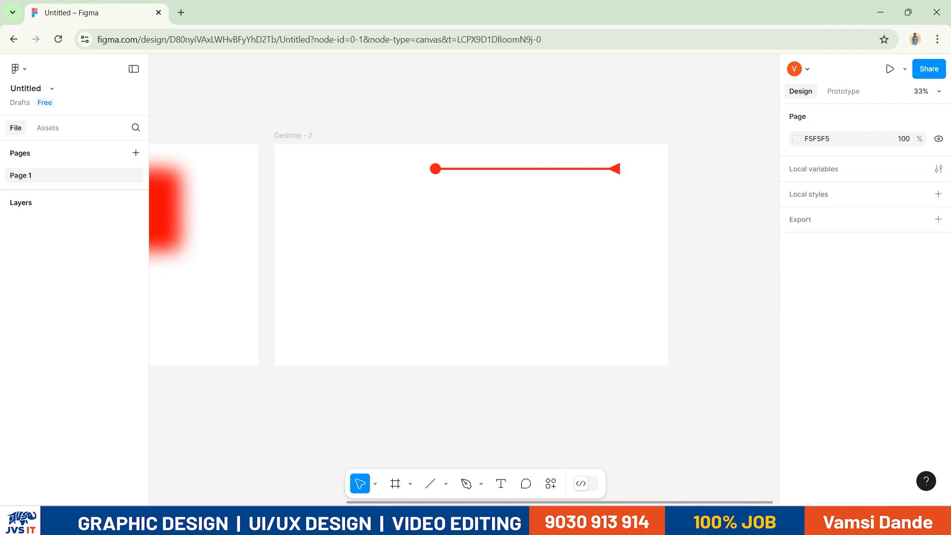
Draw a horizontal arrow about 825 px long below the red line at about X 183, Y 306
{"action": "left_click", "coordinate": [445, 484]}
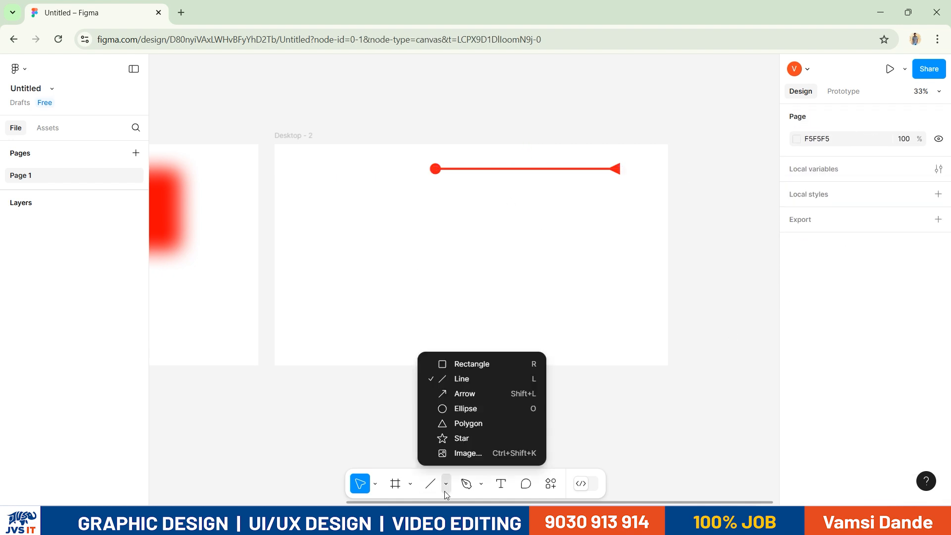
{"action": "left_click", "coordinate": [468, 395]}
{"action": "left_click_drag", "start_coordinate": [312, 207], "coordinate": [481, 206]}
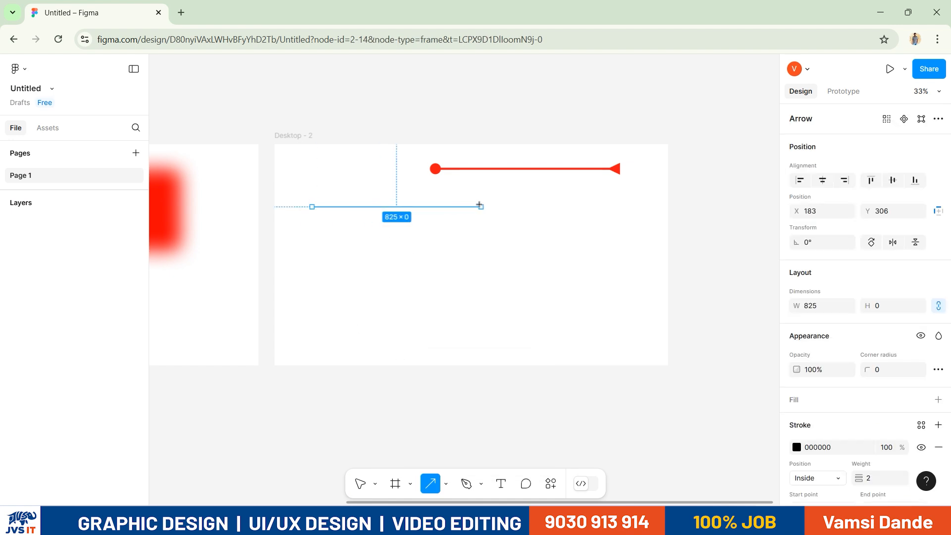
Set the black arrow's stroke weight to 15 and move it below the red line to about X 823, Y 215
{"action": "left_click", "coordinate": [403, 312]}
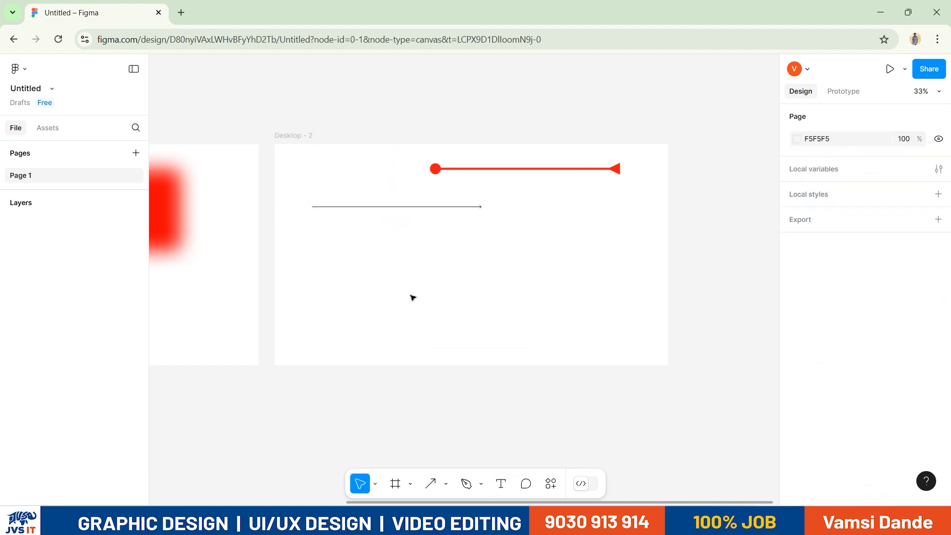
{"action": "left_click", "coordinate": [405, 206]}
{"action": "scroll", "coordinate": [846, 455], "scroll_direction": "down", "scroll_amount": 3}
{"action": "left_click", "coordinate": [853, 378]}
{"action": "key", "text": "Return"}
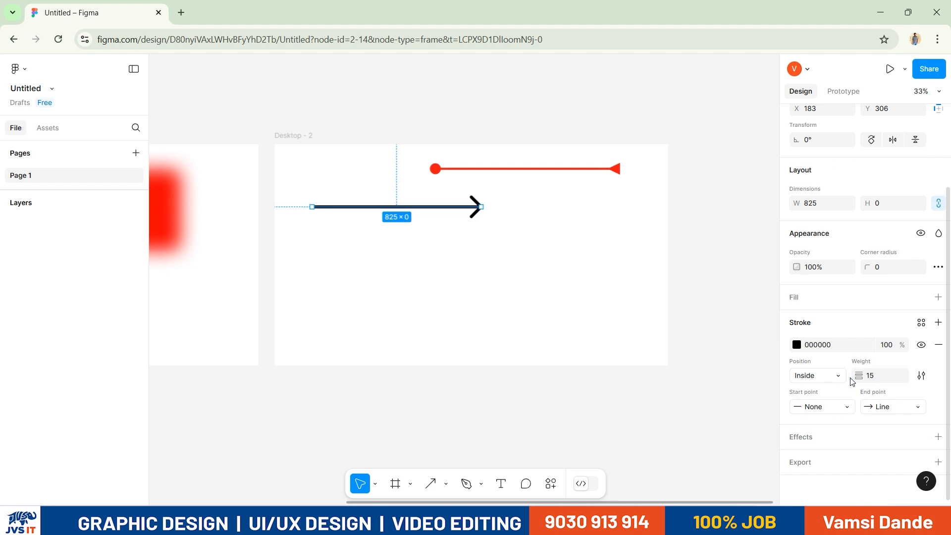
{"action": "left_click_drag", "start_coordinate": [470, 208], "coordinate": [605, 190]}
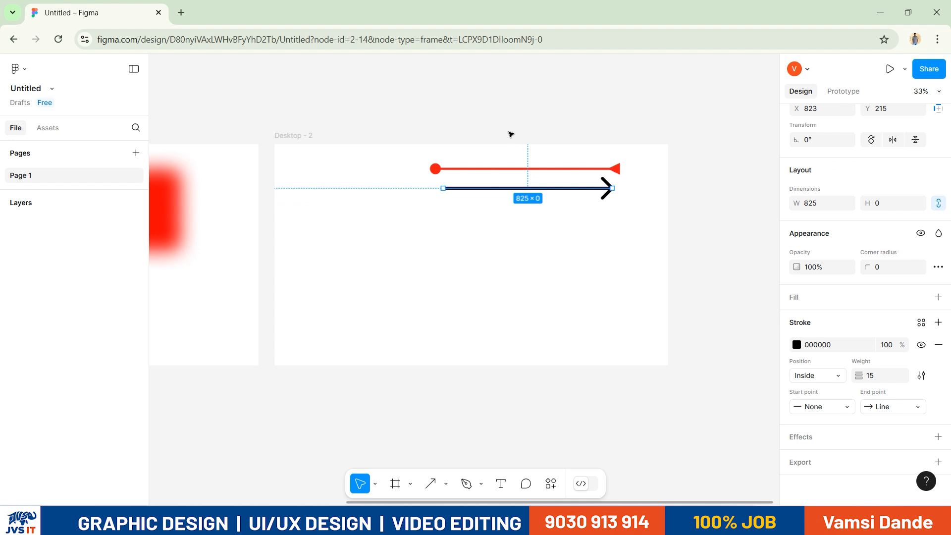
Shorten the black arrow to about 151 px and place a duplicate below it at about X 1497, Y 355
{"action": "scroll", "coordinate": [539, 190], "scroll_direction": "up", "scroll_amount": 5}
{"action": "left_click_drag", "start_coordinate": [400, 195], "coordinate": [653, 236]}
{"action": "left_click", "coordinate": [643, 248]}
{"action": "scroll", "coordinate": [852, 435], "scroll_direction": "down", "scroll_amount": 2}
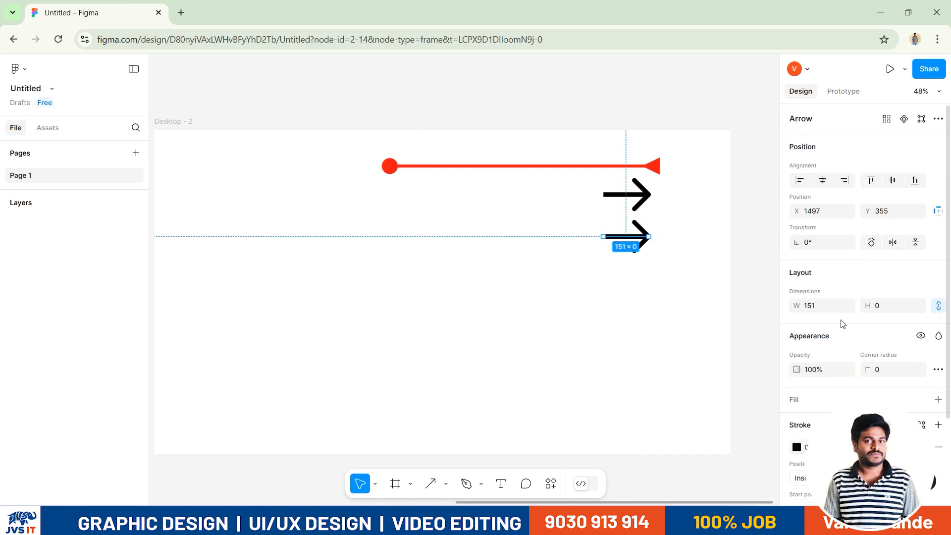
{"action": "left_click", "coordinate": [646, 303]}
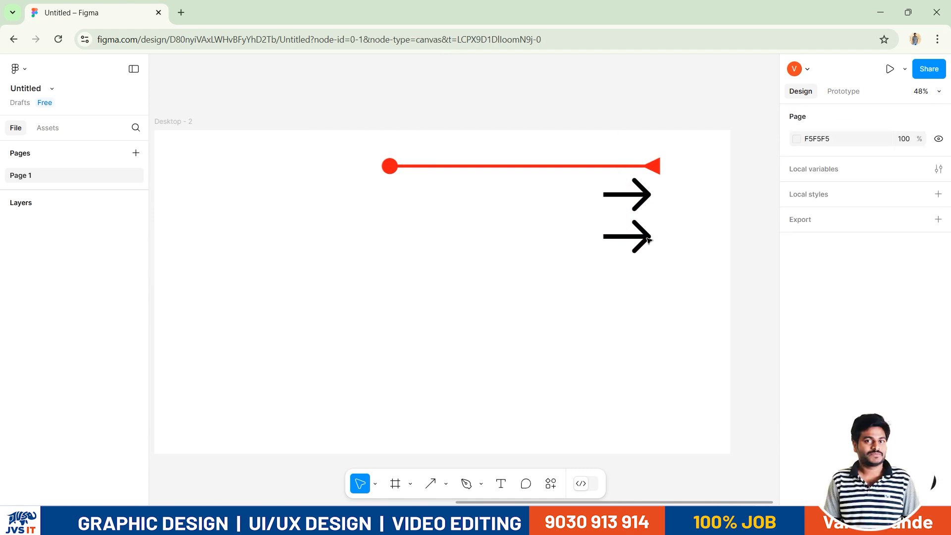
Flip the lower arrow horizontally and deselect it
{"action": "left_click", "coordinate": [643, 233]}
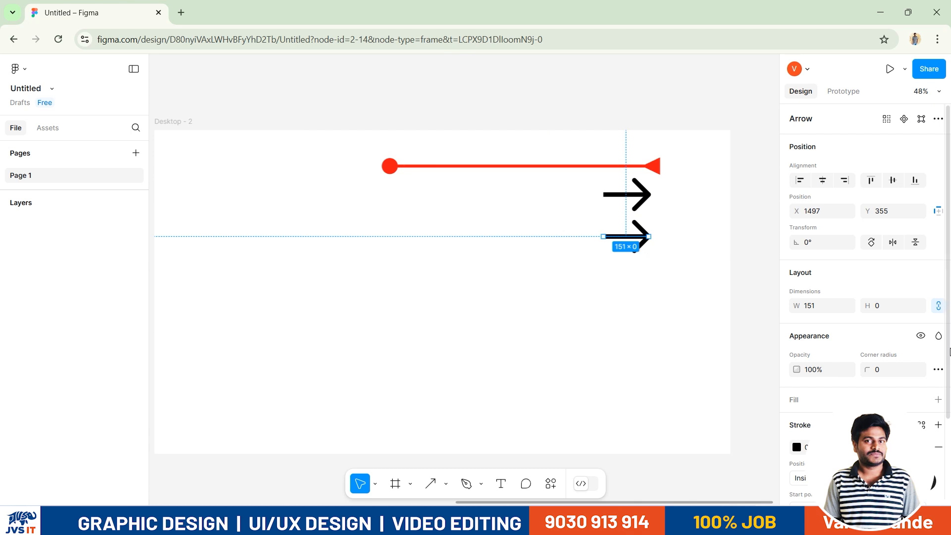
{"action": "scroll", "coordinate": [912, 374], "scroll_direction": "down", "scroll_amount": 2}
{"action": "scroll", "coordinate": [911, 374], "scroll_direction": "up", "scroll_amount": 2}
{"action": "scroll", "coordinate": [906, 407], "scroll_direction": "down", "scroll_amount": 2}
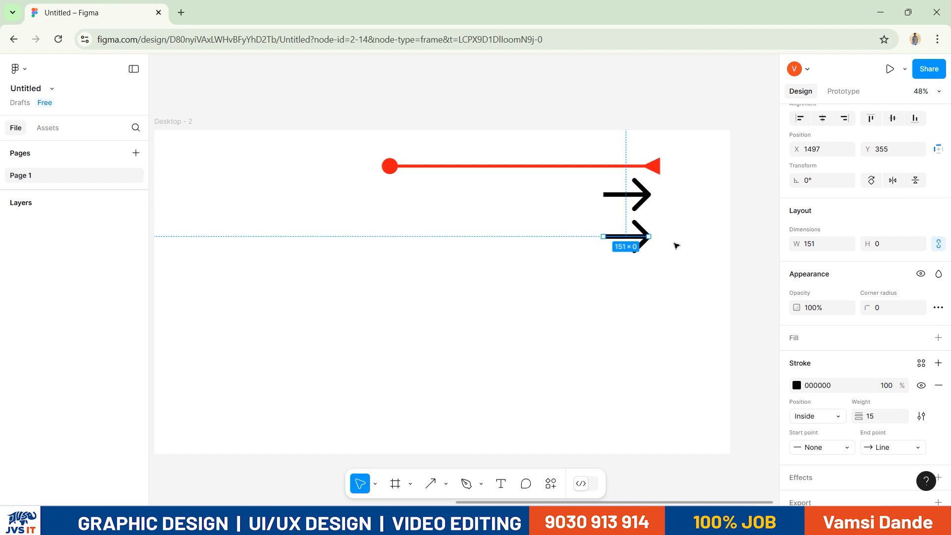
{"action": "scroll", "coordinate": [811, 203], "scroll_direction": "up", "scroll_amount": 2}
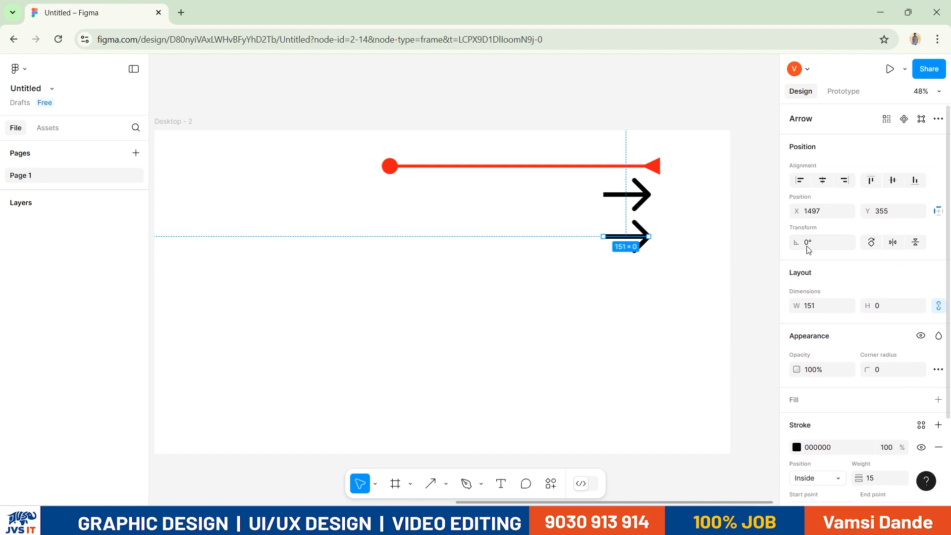
{"action": "left_click", "coordinate": [892, 242]}
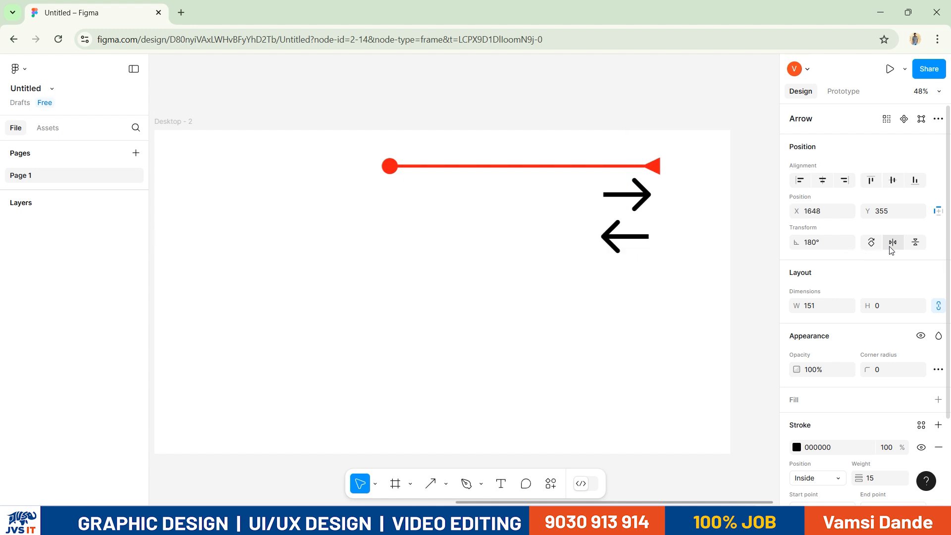
{"action": "left_click", "coordinate": [619, 257]}
Move both arrows further down, the upper one to about Y 242 and the lower one to about Y 415
{"action": "left_click_drag", "start_coordinate": [647, 240], "coordinate": [650, 249]}
{"action": "left_click_drag", "start_coordinate": [644, 195], "coordinate": [644, 206]}
{"action": "left_click_drag", "start_coordinate": [645, 248], "coordinate": [642, 257]}
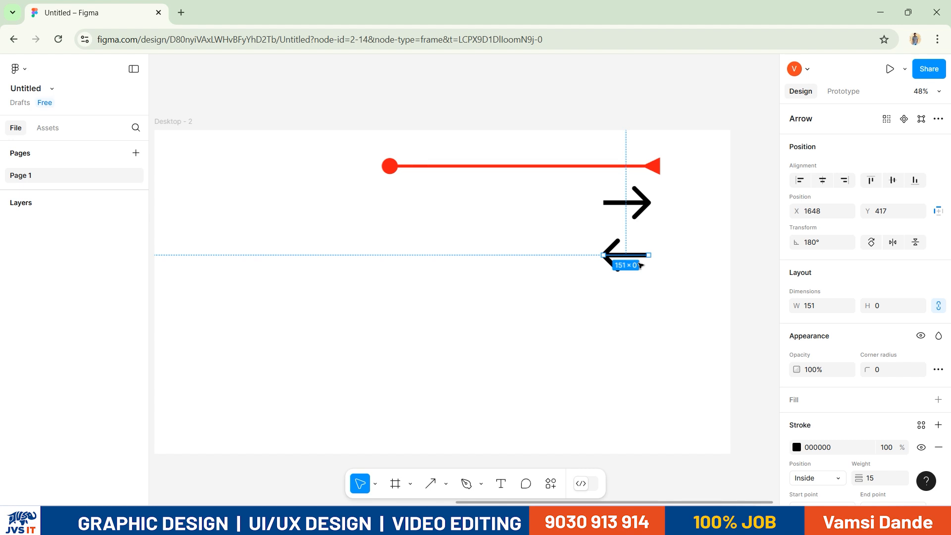
{"action": "left_click", "coordinate": [653, 289]}
{"action": "left_click", "coordinate": [636, 255]}
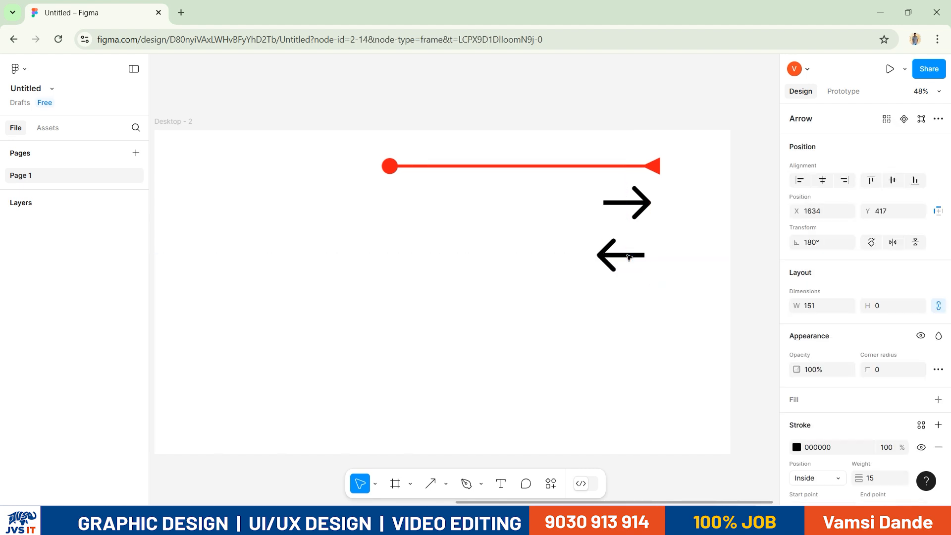
{"action": "left_click", "coordinate": [684, 243]}
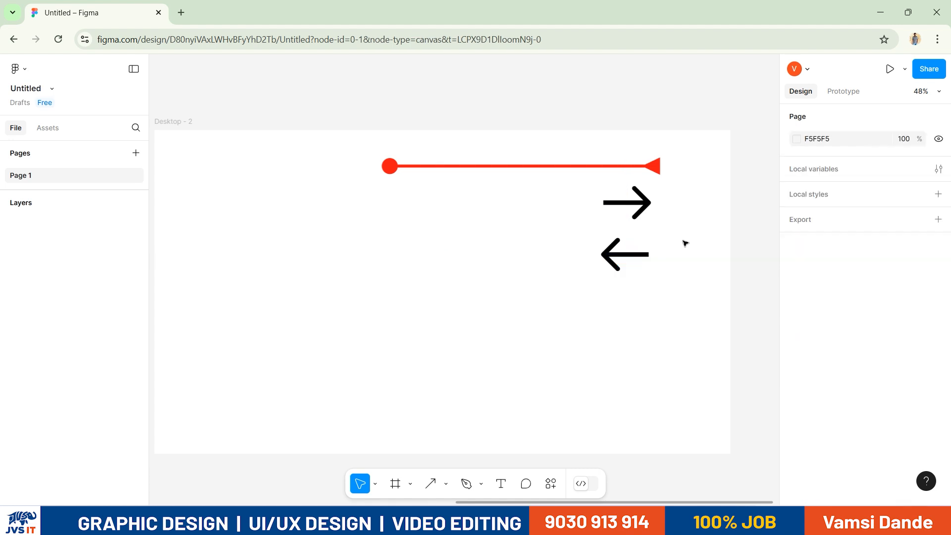
{"action": "left_click", "coordinate": [644, 204]}
{"action": "left_click", "coordinate": [686, 287]}
{"action": "left_click", "coordinate": [446, 484]}
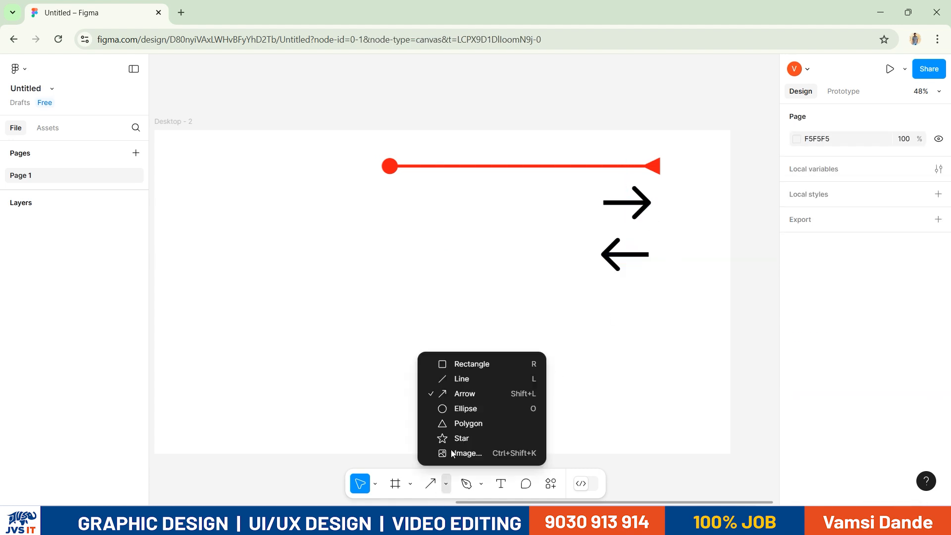
{"action": "left_click", "coordinate": [476, 392]}
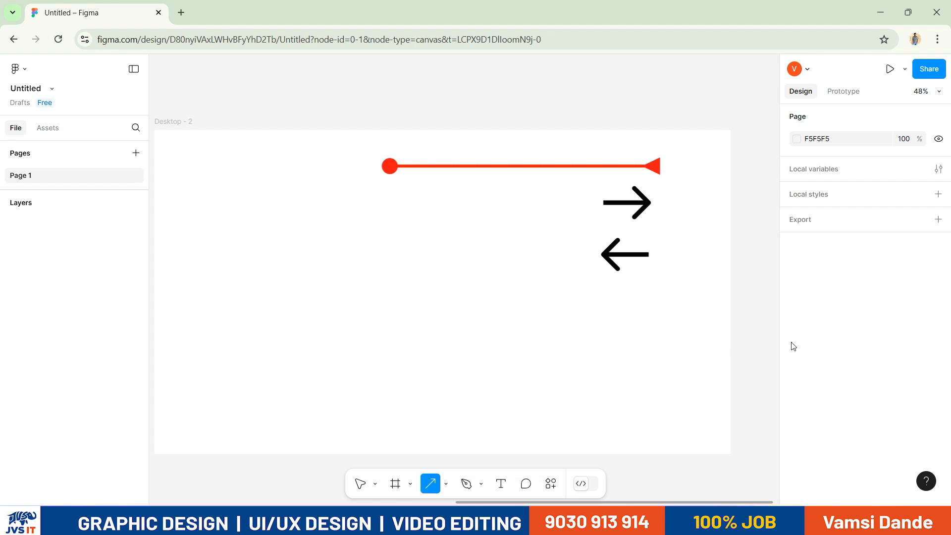
{"action": "key", "text": "v"}
Preview the lower arrow's start and end point styles, keeping Line arrow as its start point
{"action": "left_click", "coordinate": [633, 253]}
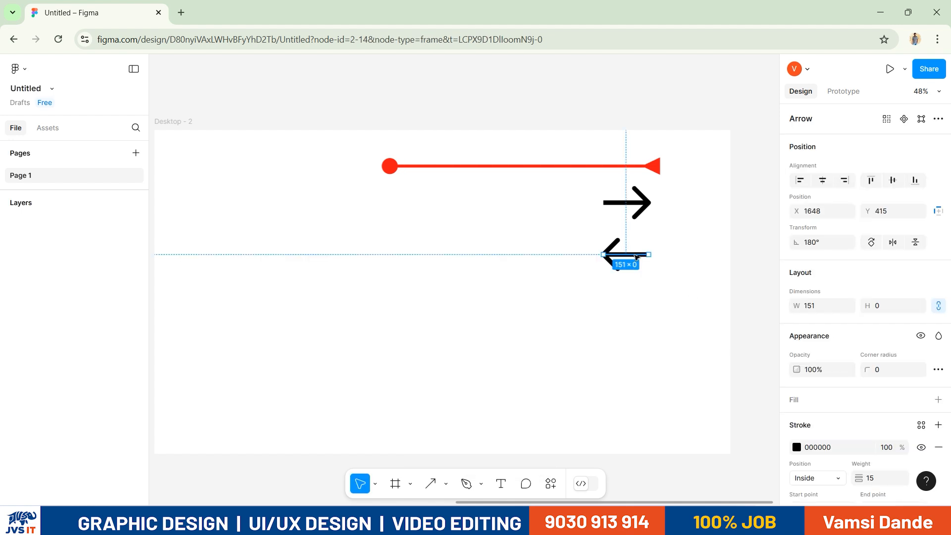
{"action": "left_click", "coordinate": [893, 243]}
{"action": "left_click", "coordinate": [893, 243]}
{"action": "scroll", "coordinate": [881, 347], "scroll_direction": "down", "scroll_amount": 2}
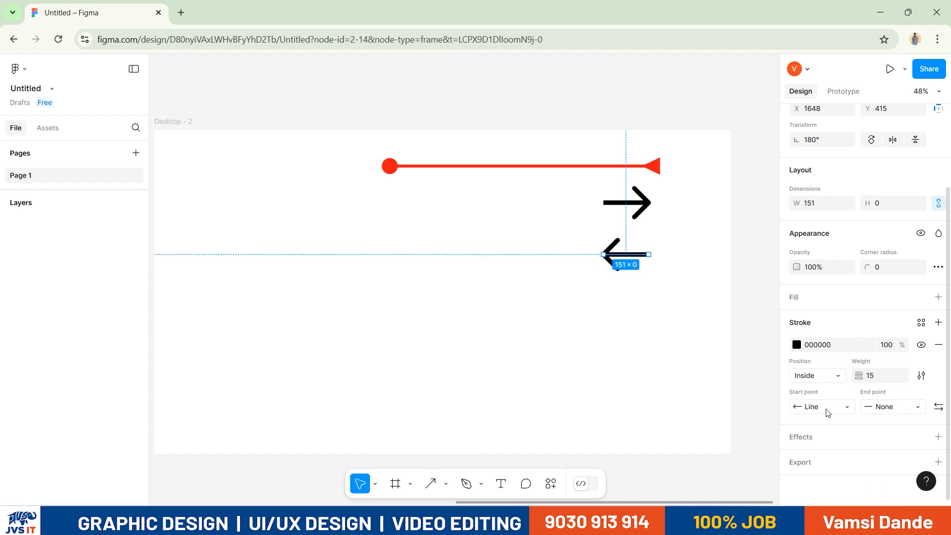
{"action": "left_click", "coordinate": [831, 407]}
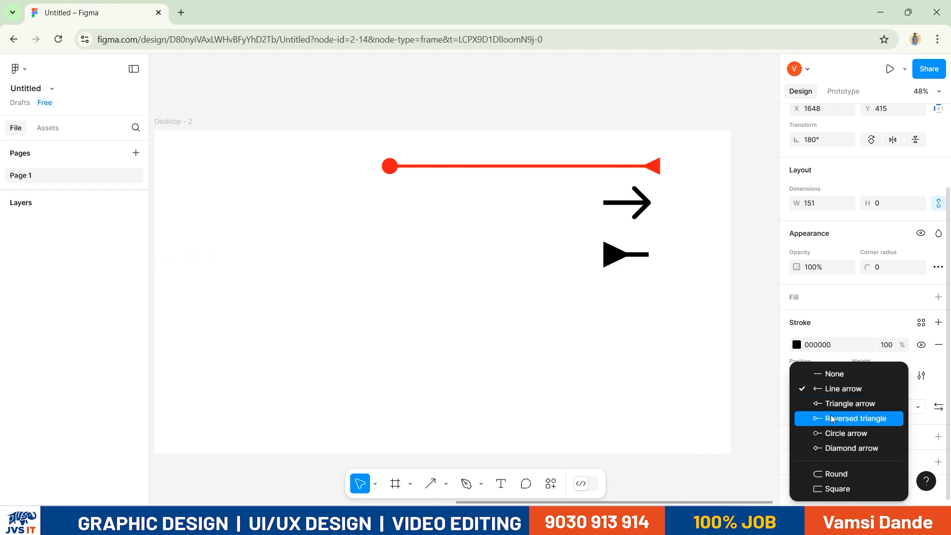
{"action": "left_click", "coordinate": [833, 389]}
{"action": "left_click", "coordinate": [890, 406]}
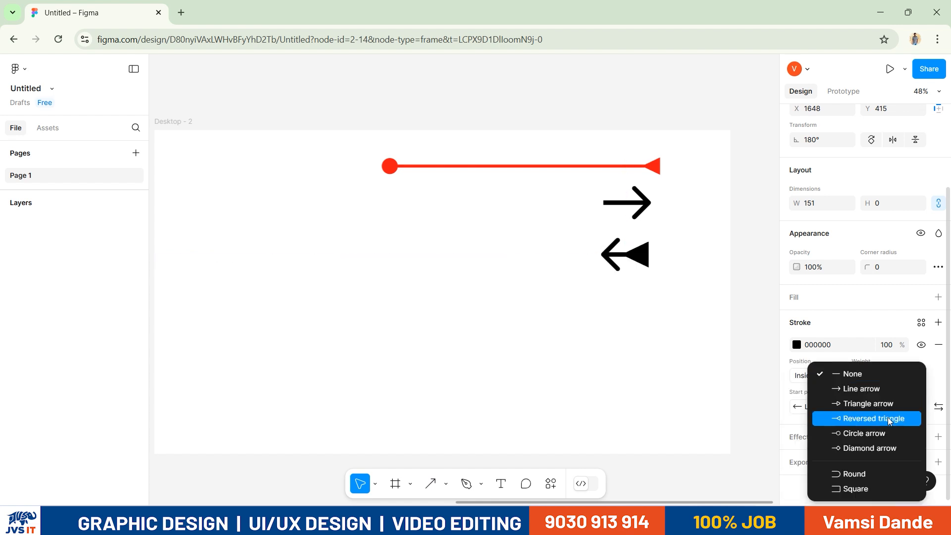
{"action": "left_click", "coordinate": [665, 241]}
Set the lower arrow's end point to Round and select the upper arrow for comparison
{"action": "scroll", "coordinate": [605, 203], "scroll_direction": "up", "scroll_amount": 5}
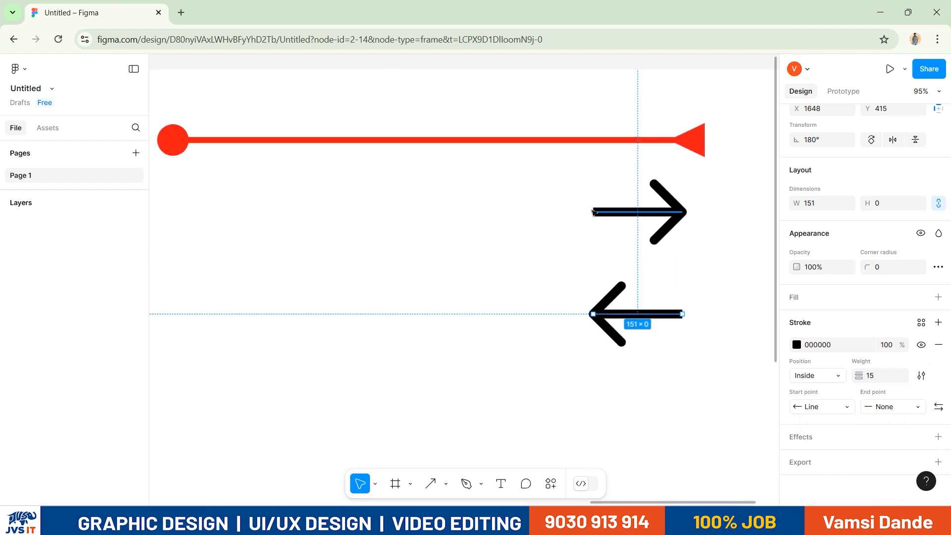
{"action": "left_click", "coordinate": [891, 406]}
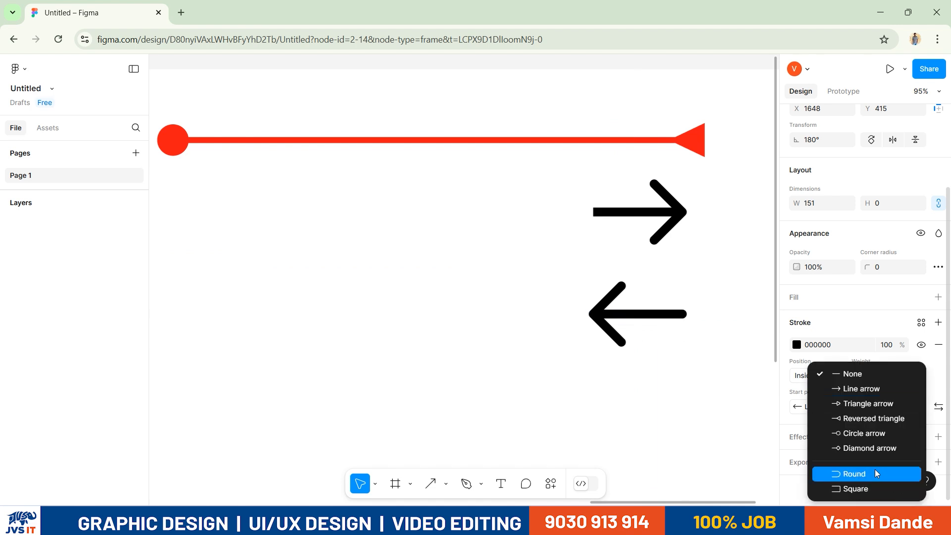
{"action": "left_click", "coordinate": [875, 470]}
{"action": "left_click", "coordinate": [653, 345]}
{"action": "left_click_drag", "start_coordinate": [586, 199], "coordinate": [602, 229]}
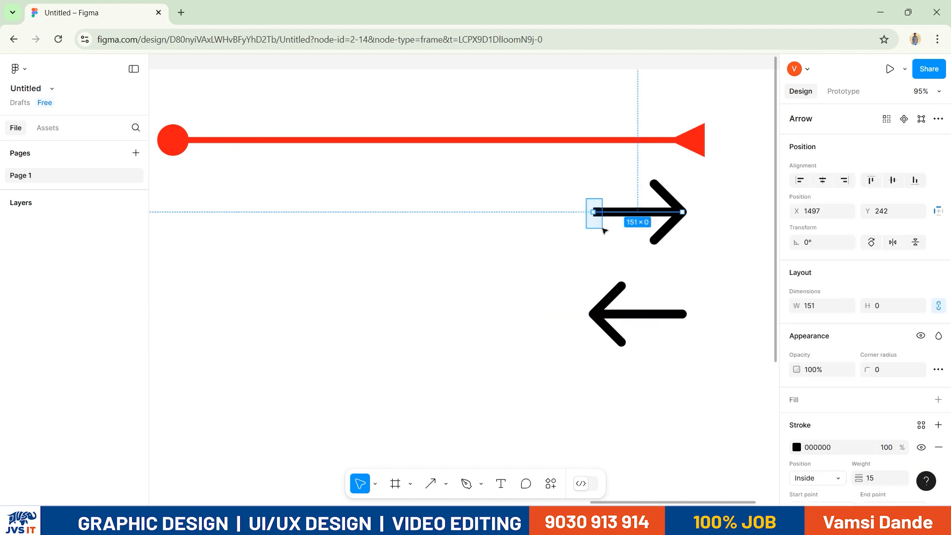
Set the lower arrow's stroke weight to 10
{"action": "left_click", "coordinate": [682, 314]}
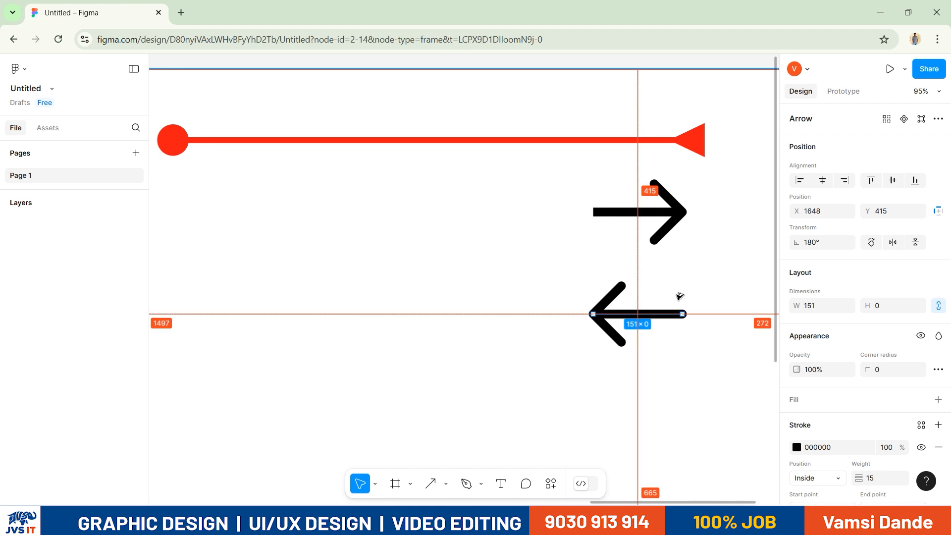
{"action": "scroll", "coordinate": [679, 296], "scroll_direction": "down", "scroll_amount": 5}
{"action": "left_click", "coordinate": [885, 479]}
{"action": "type", "text": "10"}
{"action": "key", "text": "Return"}
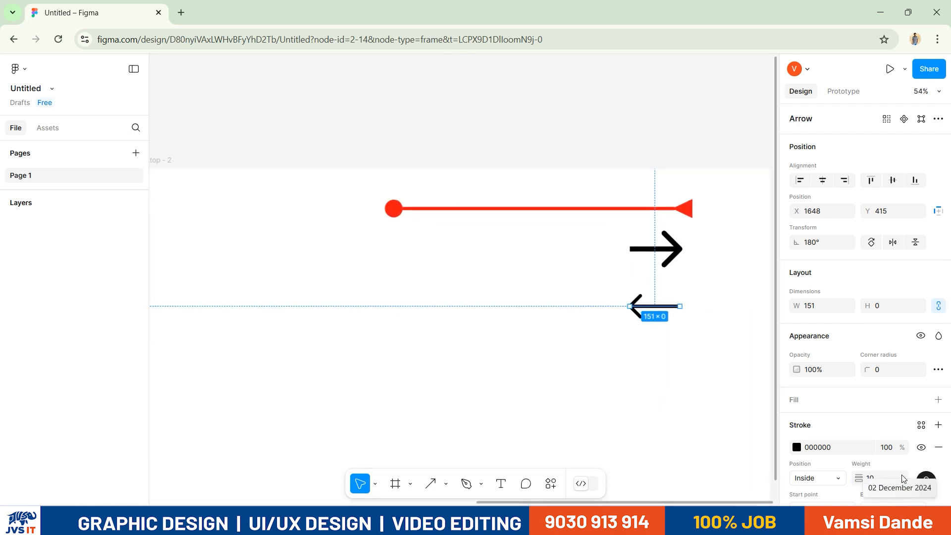
Change the lower arrow's stroke colour to dark grey and deselect it
{"action": "left_click", "coordinate": [795, 447]}
{"action": "left_click_drag", "start_coordinate": [649, 260], "coordinate": [631, 283]}
{"action": "left_click", "coordinate": [578, 335]}
{"action": "scroll", "coordinate": [706, 323], "scroll_direction": "up", "scroll_amount": 3}
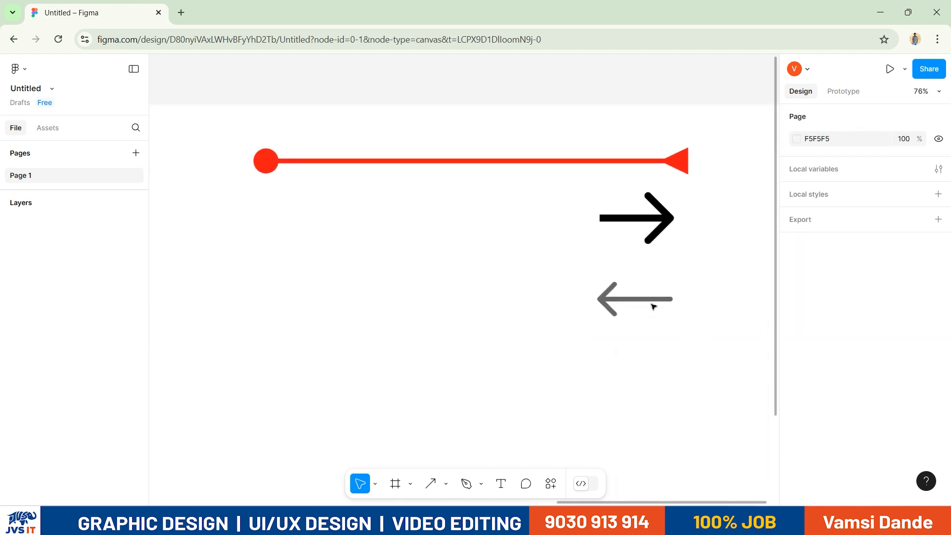
Move the upper black arrow down and to the left, and place a duplicate up and to the right at about X 1430, Y 254
{"action": "left_click_drag", "start_coordinate": [664, 242], "coordinate": [459, 210]}
{"action": "left_click", "coordinate": [666, 253]}
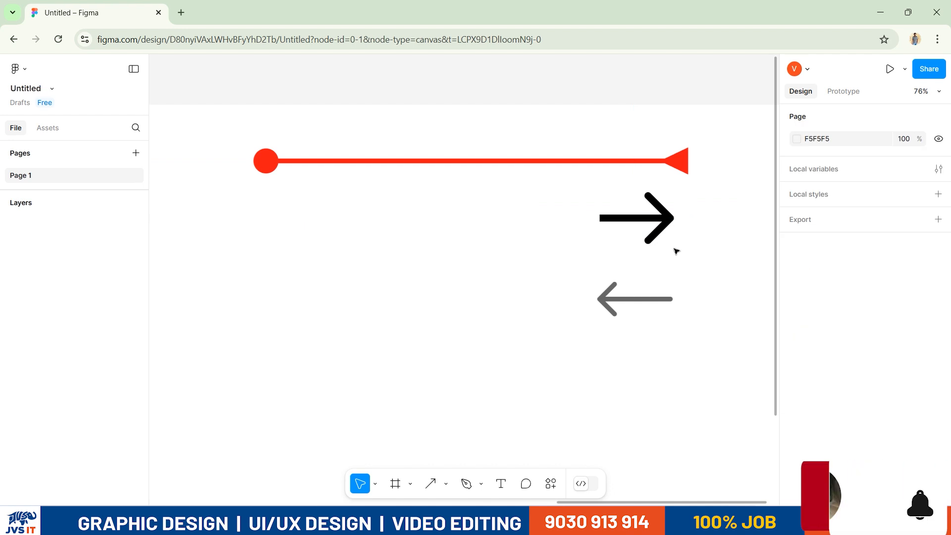
{"action": "left_click", "coordinate": [667, 218]}
{"action": "double_click", "coordinate": [667, 218]}
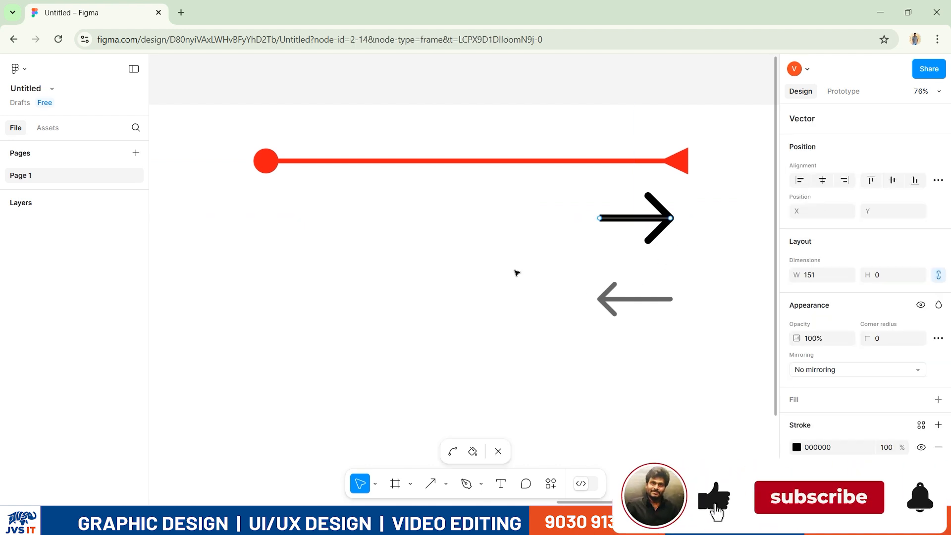
{"action": "left_click_drag", "start_coordinate": [617, 219], "coordinate": [488, 262]}
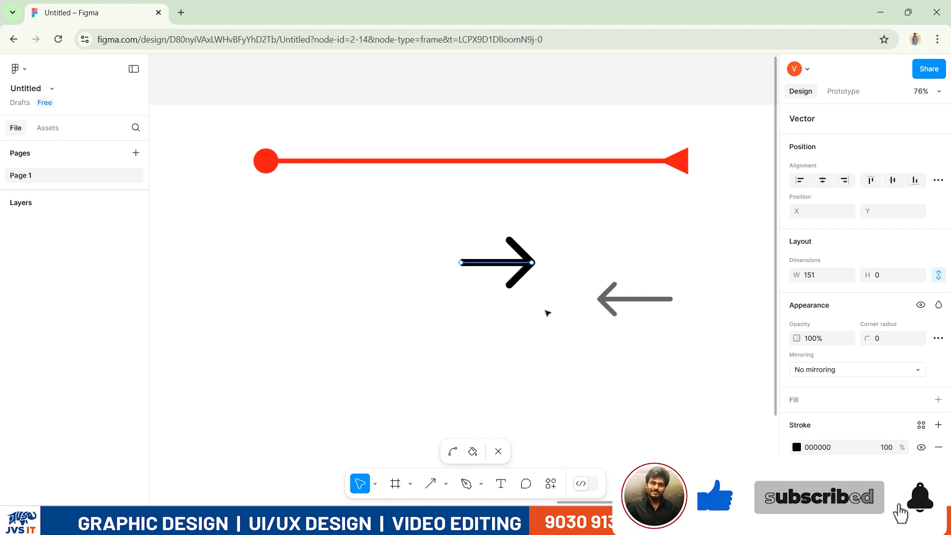
{"action": "key", "text": "Escape"}
{"action": "key", "text": "Escape"}
{"action": "left_click_drag", "start_coordinate": [519, 265], "coordinate": [627, 225]}
{"action": "left_click", "coordinate": [645, 272]}
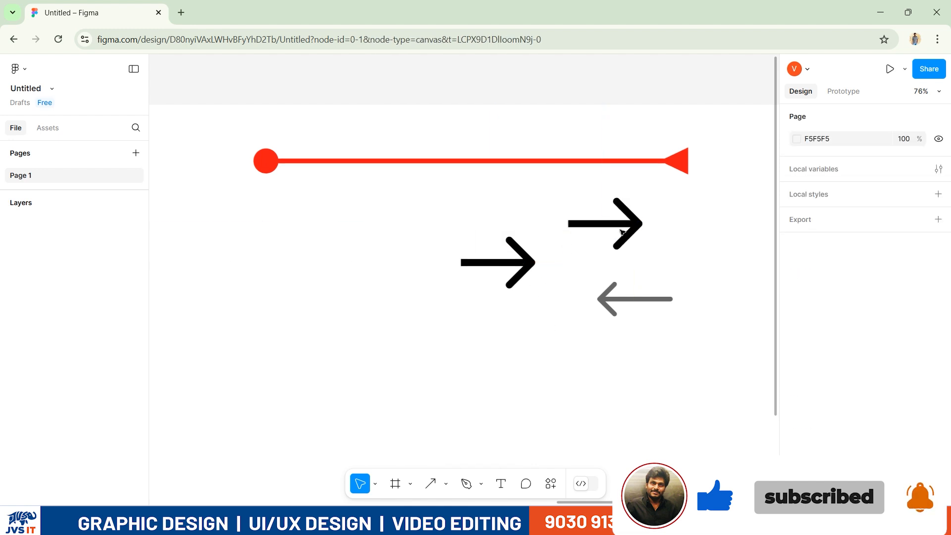
Set the start point of the duplicated black arrow under the red line to Round
{"action": "left_click", "coordinate": [570, 222]}
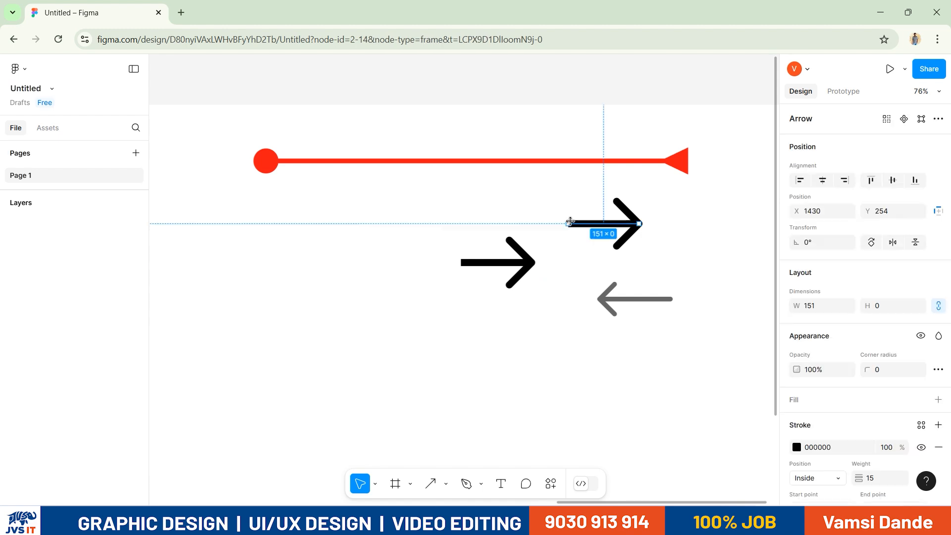
{"action": "scroll", "coordinate": [875, 173], "scroll_direction": "down", "scroll_amount": 3}
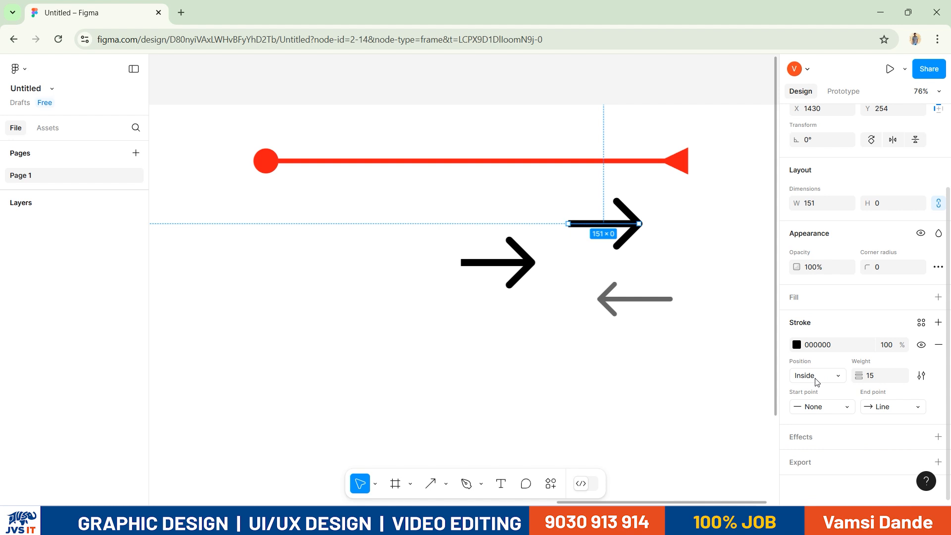
{"action": "left_click", "coordinate": [834, 412]}
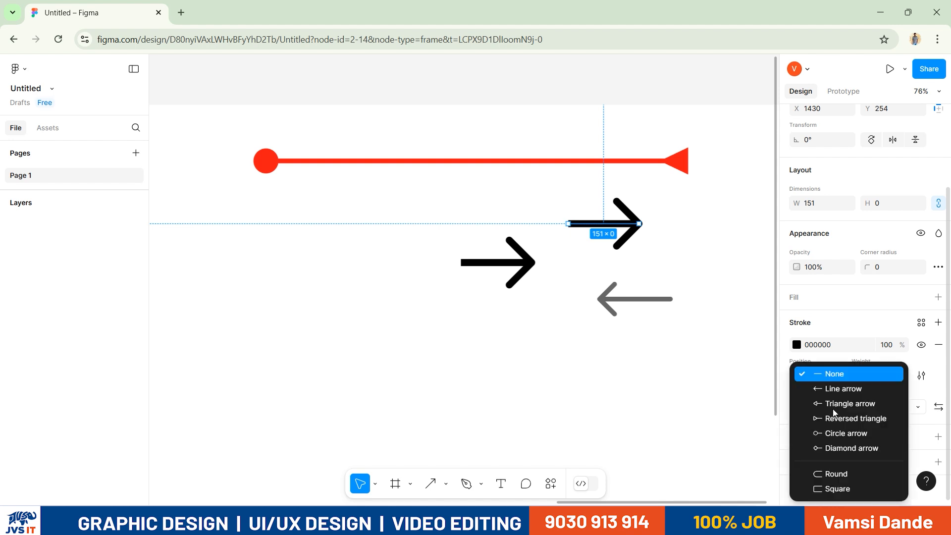
{"action": "left_click", "coordinate": [853, 471]}
{"action": "left_click_drag", "start_coordinate": [642, 342], "coordinate": [686, 276]}
Change the round-started upper arrow's stroke colour to a medium light grey and deselect it
{"action": "left_click_drag", "start_coordinate": [661, 208], "coordinate": [613, 236]}
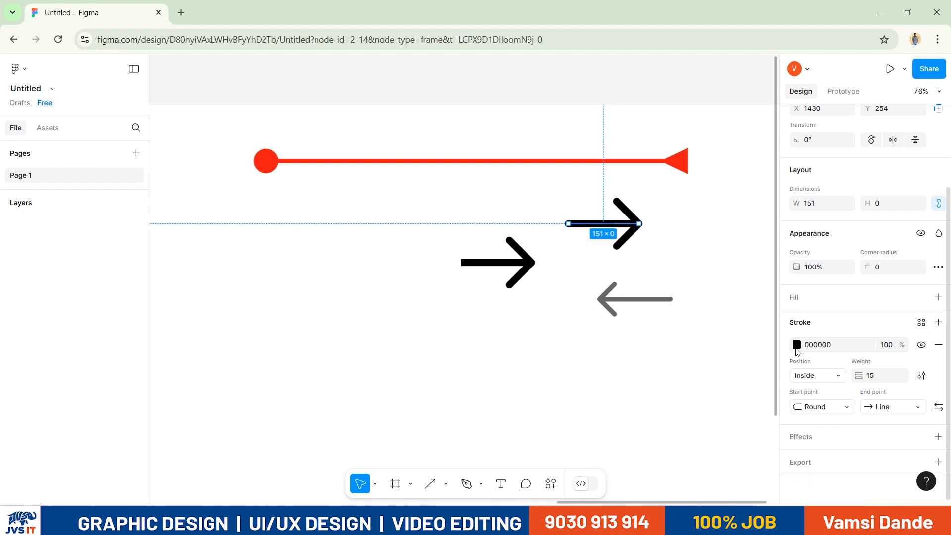
{"action": "left_click", "coordinate": [797, 345]}
{"action": "mouse_move", "coordinate": [642, 327]}
{"action": "left_mouse_down"}
{"action": "mouse_move", "coordinate": [633, 319]}
{"action": "mouse_move", "coordinate": [625, 340]}
{"action": "mouse_move", "coordinate": [628, 331]}
{"action": "left_mouse_up"}
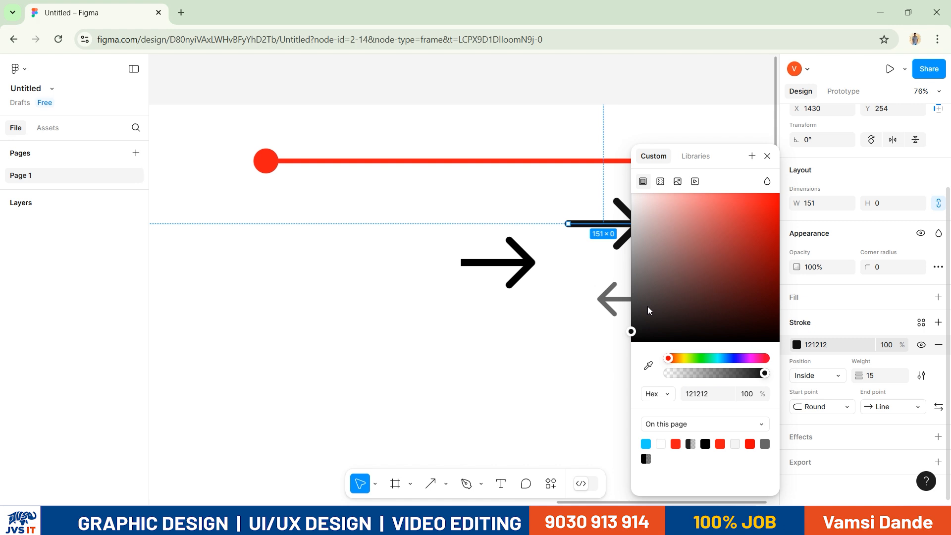
{"action": "left_click_drag", "start_coordinate": [632, 332], "coordinate": [631, 337]}
{"action": "mouse_move", "coordinate": [637, 319]}
{"action": "left_mouse_down"}
{"action": "mouse_move", "coordinate": [644, 235]}
{"action": "mouse_move", "coordinate": [634, 217]}
{"action": "left_mouse_up"}
{"action": "mouse_move", "coordinate": [644, 265]}
{"action": "left_mouse_down"}
{"action": "mouse_move", "coordinate": [633, 278]}
{"action": "mouse_move", "coordinate": [634, 309]}
{"action": "left_mouse_up"}
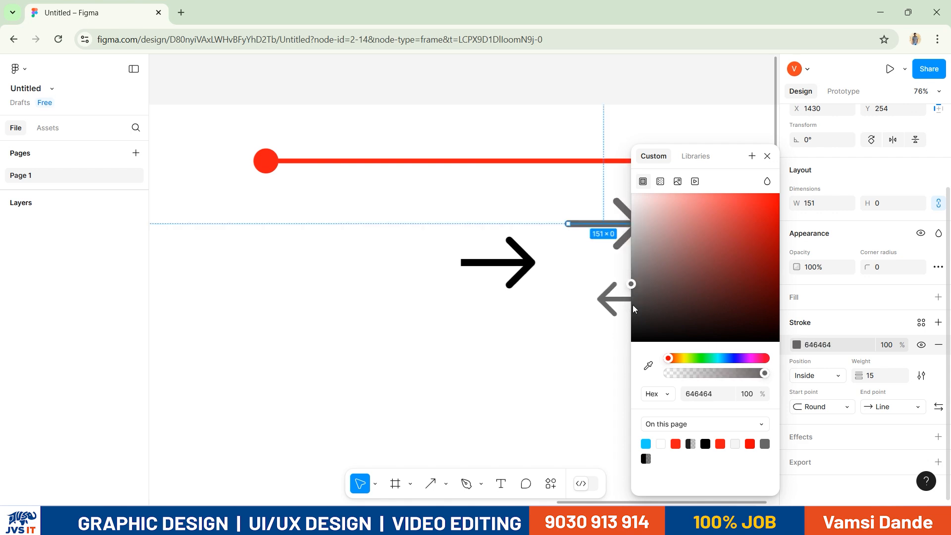
{"action": "left_click", "coordinate": [586, 263]}
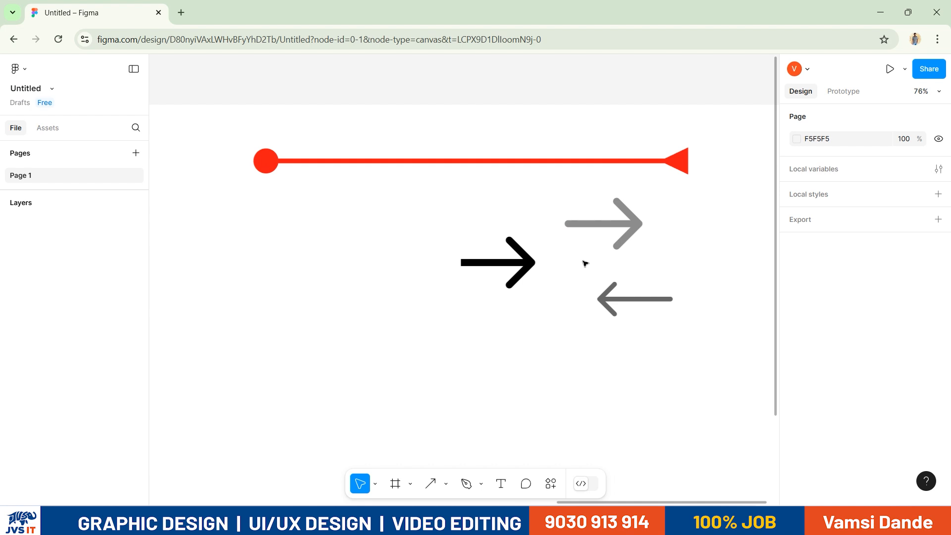
{"action": "left_click", "coordinate": [633, 228]}
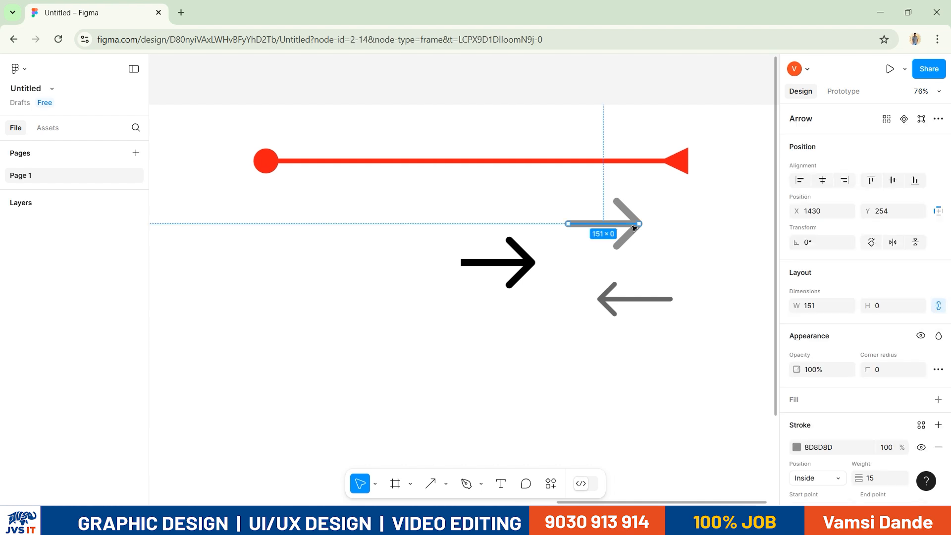
{"action": "left_click", "coordinate": [626, 255]}
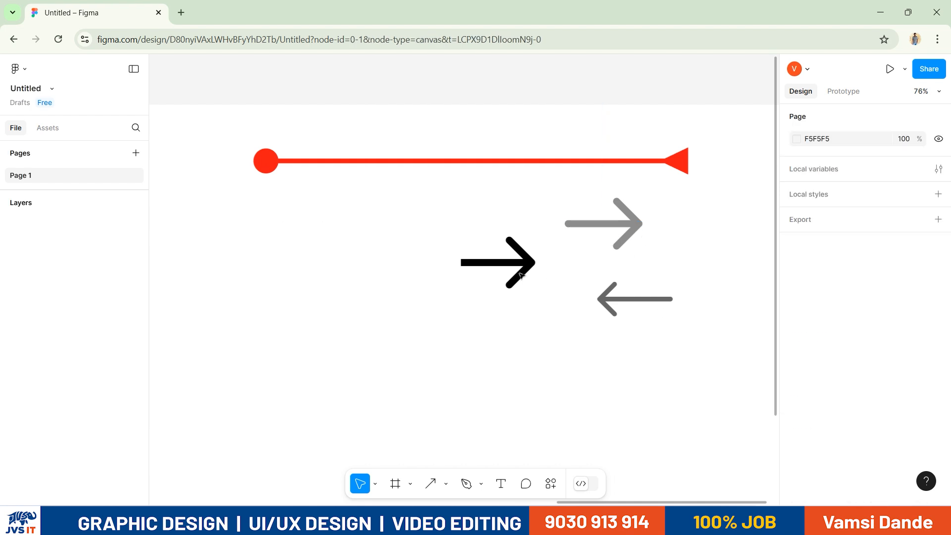
{"action": "left_click", "coordinate": [520, 266]}
Draw a circle about 289 × 289 at about X 138, Y 404 in the Desktop - 2 frame
{"action": "scroll", "coordinate": [532, 275], "scroll_direction": "down", "scroll_amount": 5}
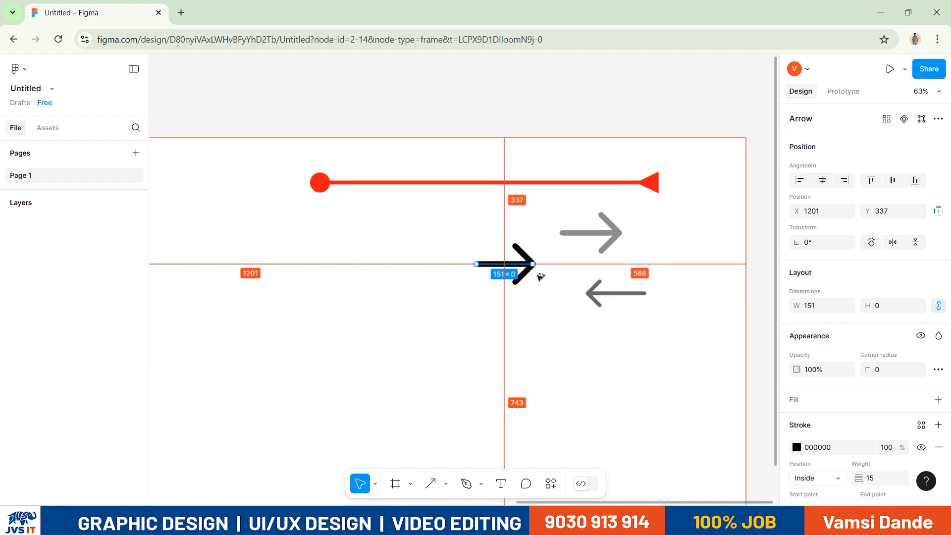
{"action": "scroll", "coordinate": [536, 289], "scroll_direction": "down", "scroll_amount": 3}
{"action": "left_click_drag", "start_coordinate": [462, 314], "coordinate": [486, 271]}
{"action": "scroll", "coordinate": [485, 275], "scroll_direction": "up", "scroll_amount": 1}
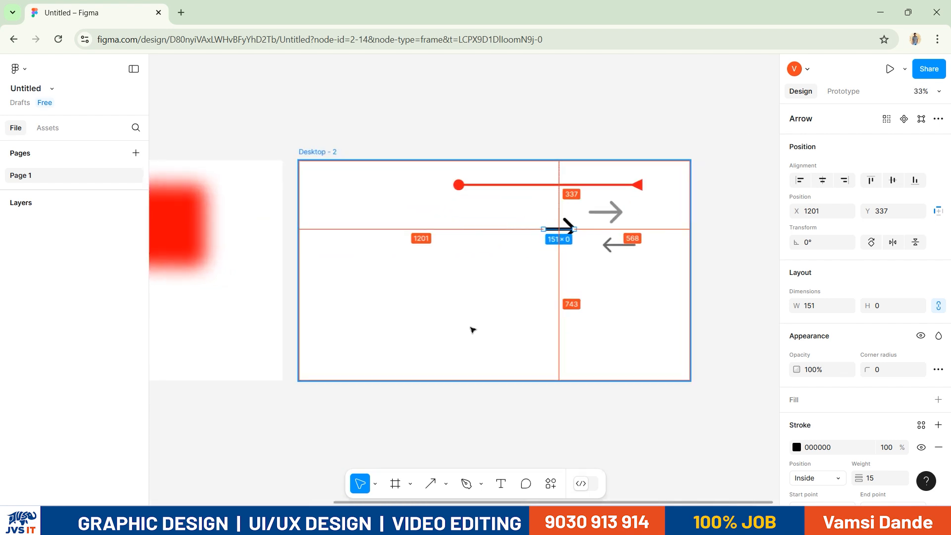
{"action": "left_click", "coordinate": [445, 487]}
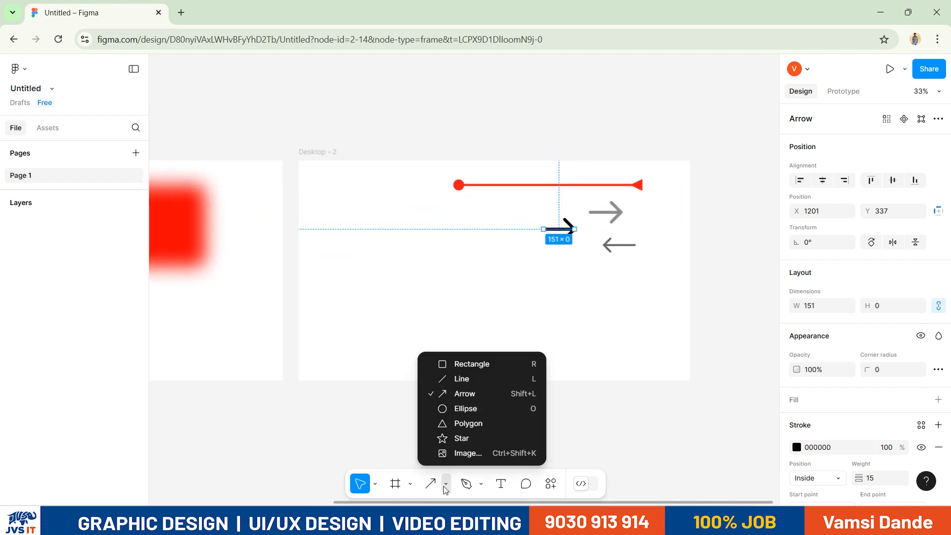
{"action": "left_click", "coordinate": [471, 410]}
{"action": "left_click_drag", "start_coordinate": [325, 240], "coordinate": [373, 288]}
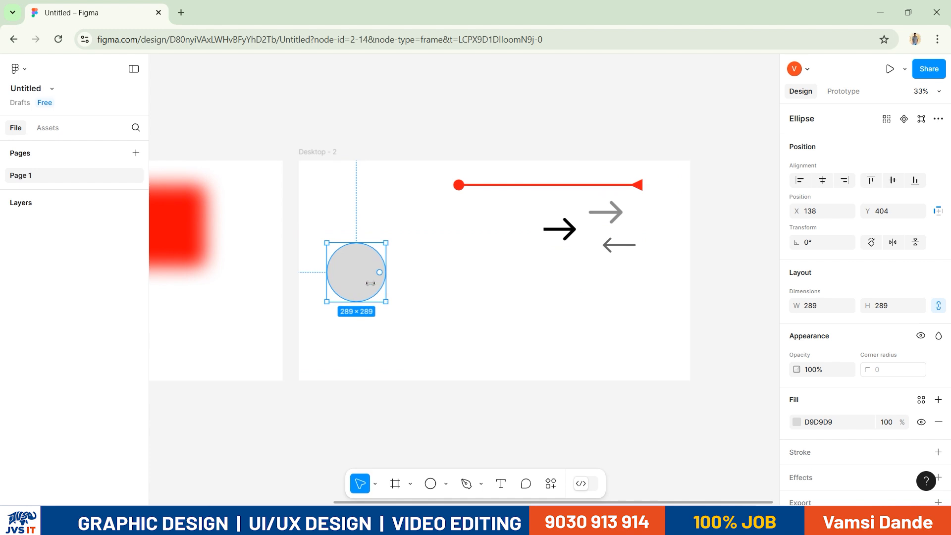
Change the circle's fill colour to teal 36A395 and keep the circle selected
{"action": "scroll", "coordinate": [364, 278], "scroll_direction": "up", "scroll_amount": 3}
{"action": "left_click_drag", "start_coordinate": [429, 327], "coordinate": [382, 308]}
{"action": "scroll", "coordinate": [873, 326], "scroll_direction": "down", "scroll_amount": 1}
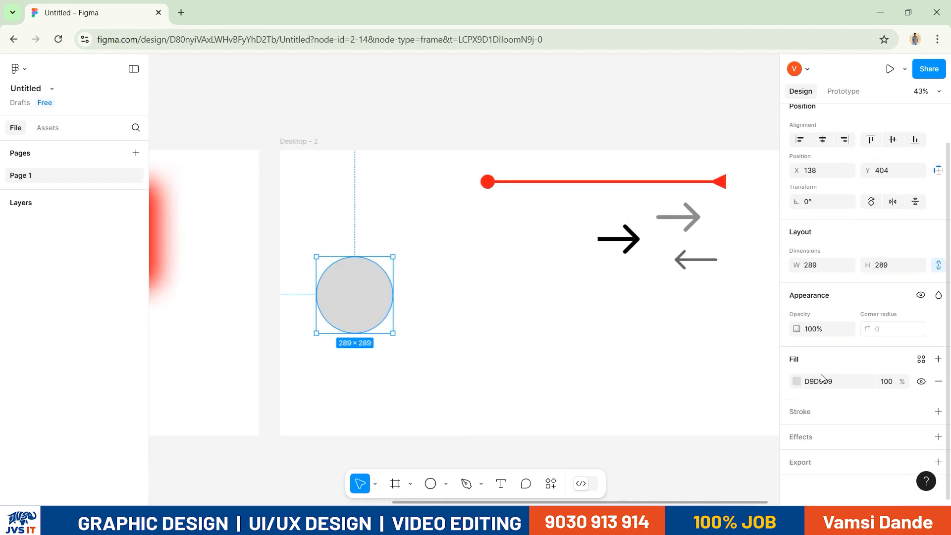
{"action": "left_click", "coordinate": [797, 382]}
{"action": "left_click_drag", "start_coordinate": [684, 248], "coordinate": [730, 246]}
{"action": "left_click_drag", "start_coordinate": [710, 358], "coordinate": [716, 359]}
{"action": "left_click", "coordinate": [445, 327]}
{"action": "left_click", "coordinate": [381, 322]}
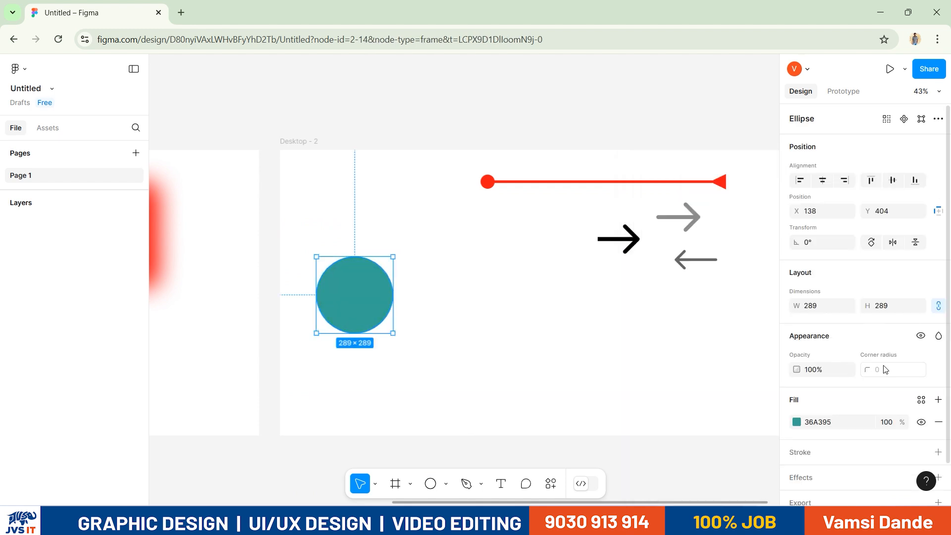
Hide and show the circle's fill again, and try adjusting its opacity
{"action": "scroll", "coordinate": [920, 414], "scroll_direction": "down", "scroll_amount": 1}
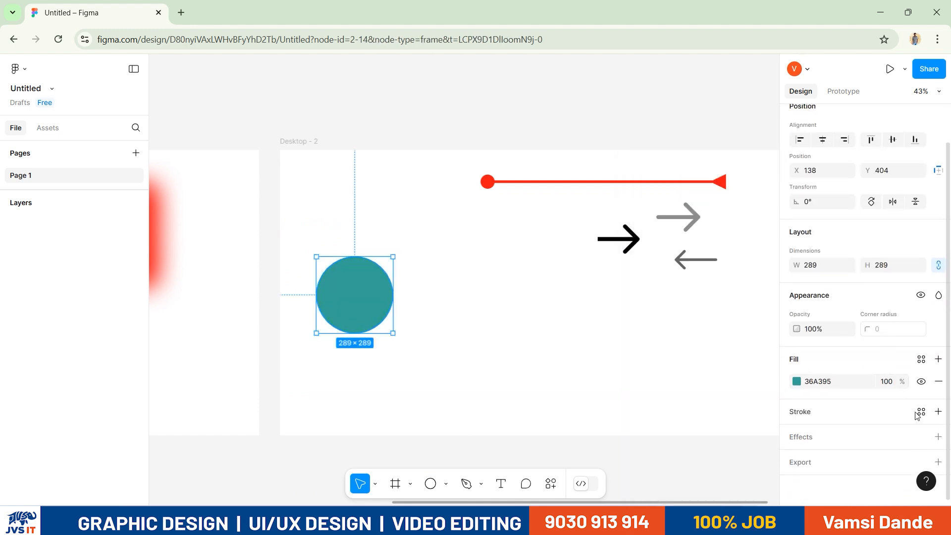
{"action": "left_click", "coordinate": [921, 382]}
{"action": "left_click", "coordinate": [922, 382]}
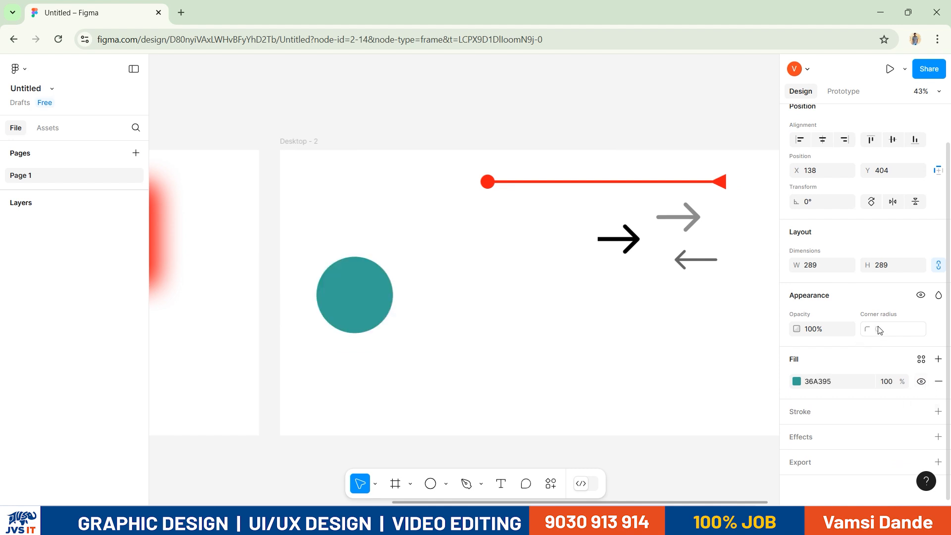
{"action": "left_click_drag", "start_coordinate": [798, 331], "coordinate": [837, 332]}
Add a blue 1251FF stroke of weight 10 to the circle and move the circle to about X 96, Y 270
{"action": "left_click", "coordinate": [937, 412]}
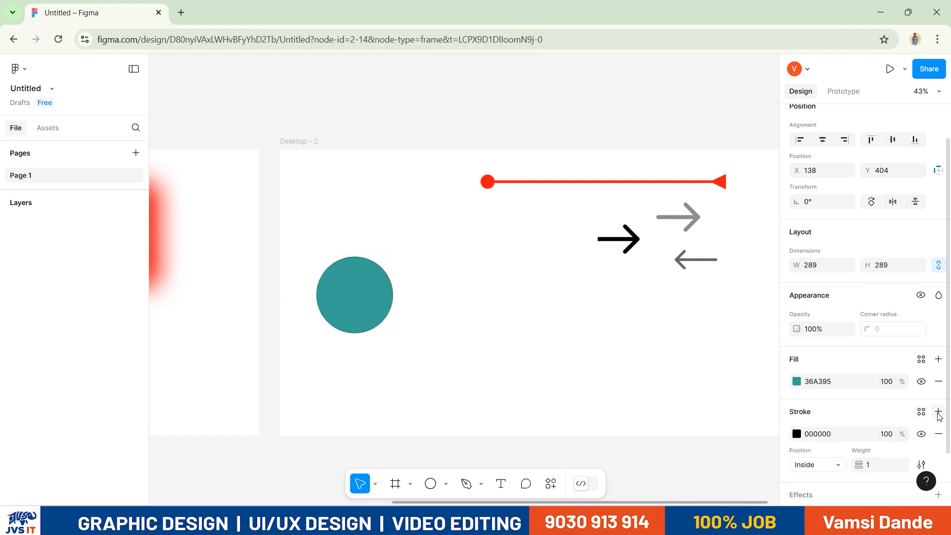
{"action": "left_click", "coordinate": [796, 434]}
{"action": "left_click_drag", "start_coordinate": [749, 262], "coordinate": [769, 193]}
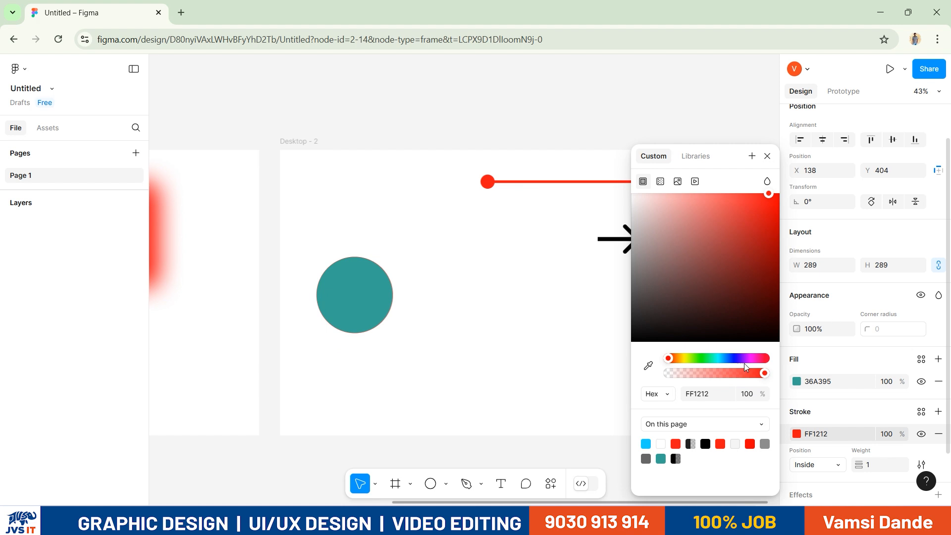
{"action": "left_click", "coordinate": [729, 358]}
{"action": "left_click", "coordinate": [869, 469]}
{"action": "type", "text": "0"}
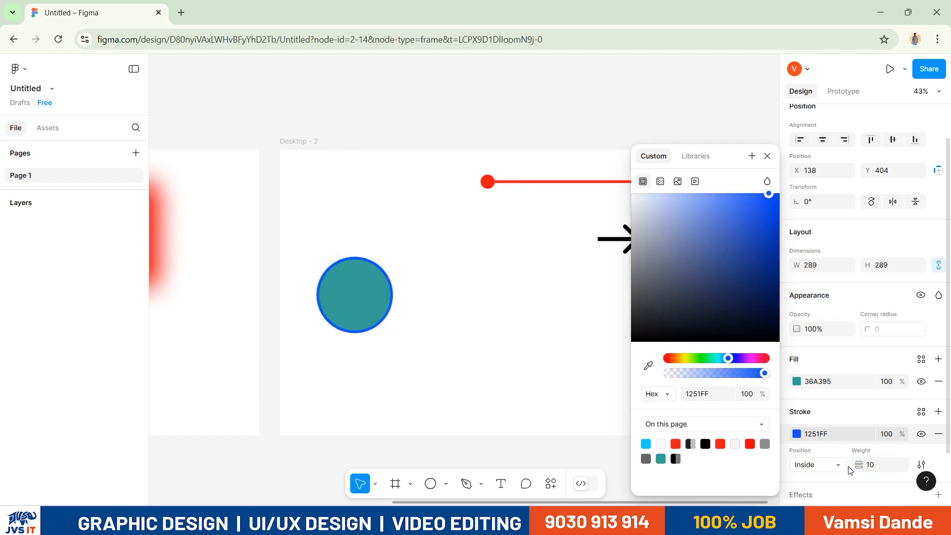
{"action": "left_click", "coordinate": [568, 334]}
{"action": "mouse_move", "coordinate": [466, 335]}
{"action": "left_mouse_down"}
{"action": "mouse_move", "coordinate": [383, 290]}
{"action": "mouse_move", "coordinate": [372, 254]}
{"action": "left_mouse_up"}
Draw a triangle about 324 × 290 with the Polygon tool and move it to about X 601, Y 559
{"action": "left_click", "coordinate": [446, 484]}
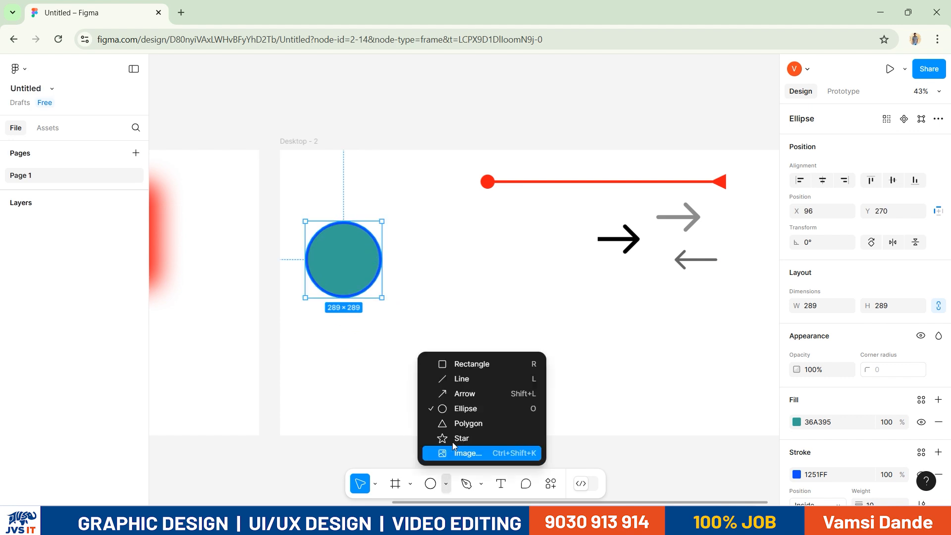
{"action": "left_click", "coordinate": [454, 424]}
{"action": "left_click_drag", "start_coordinate": [427, 261], "coordinate": [513, 340]}
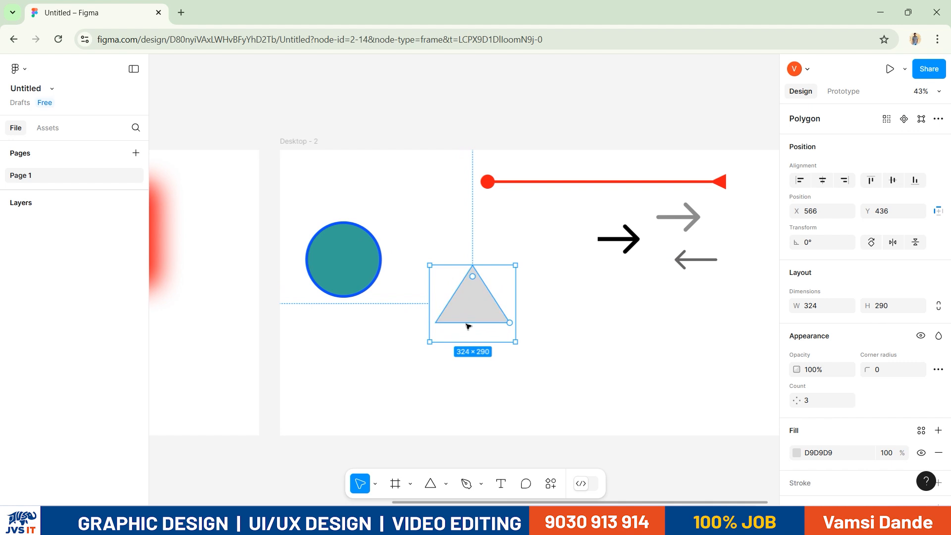
{"action": "left_click", "coordinate": [545, 342]}
{"action": "left_click_drag", "start_coordinate": [500, 322], "coordinate": [510, 355]}
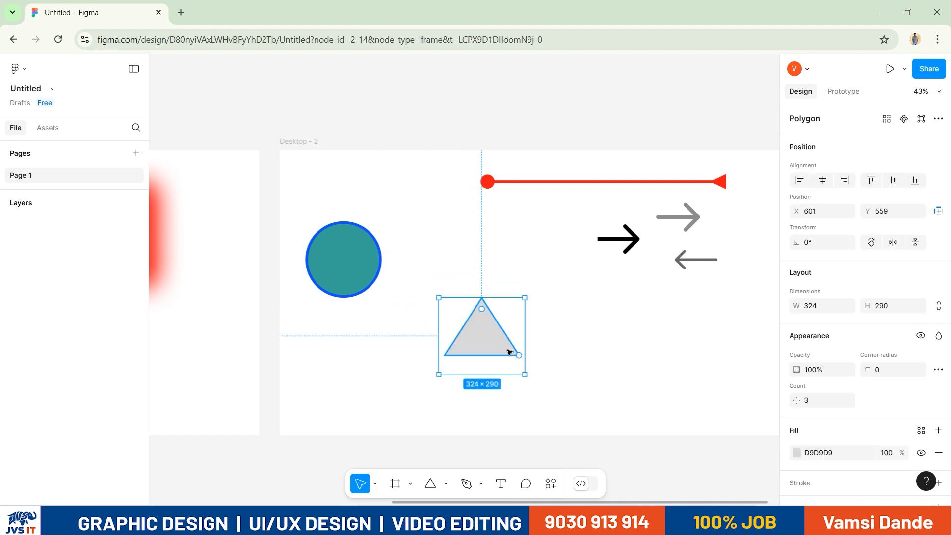
Try counts of 4, 5 and 8 on the polygon and set the count back to 3
{"action": "left_click", "coordinate": [824, 402]}
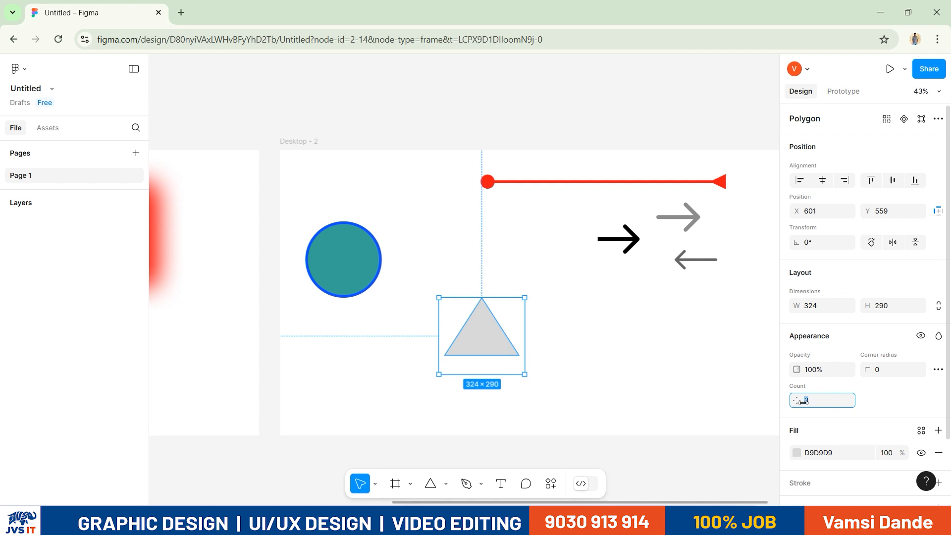
{"action": "type", "text": "4"}
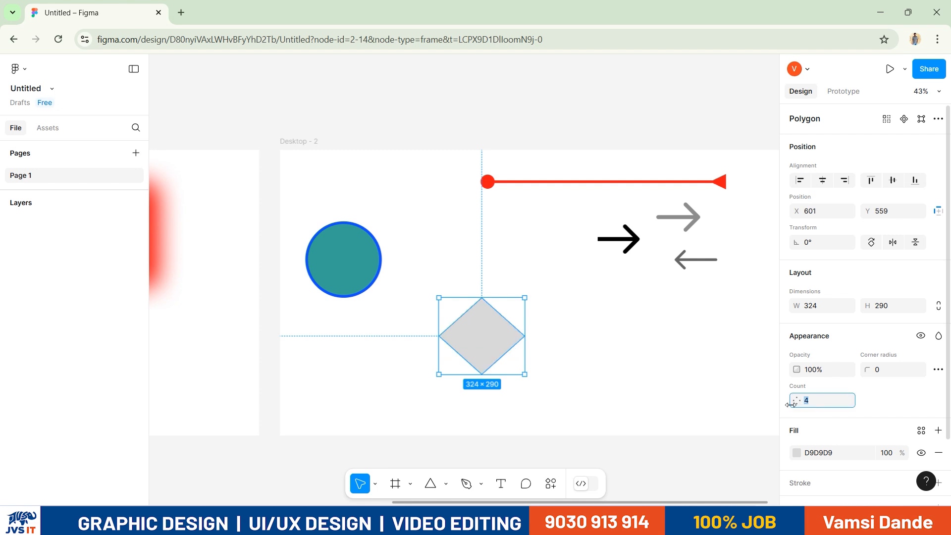
{"action": "type", "text": "5"}
{"action": "left_click", "coordinate": [824, 402]}
{"action": "type", "text": "8"}
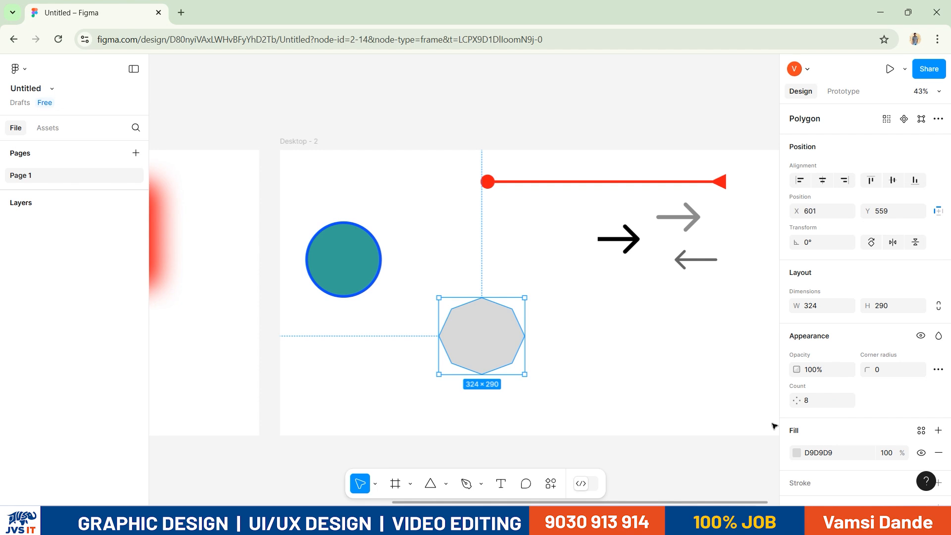
{"action": "left_click", "coordinate": [825, 403]}
{"action": "type", "text": "3"}
{"action": "key", "text": "Return"}
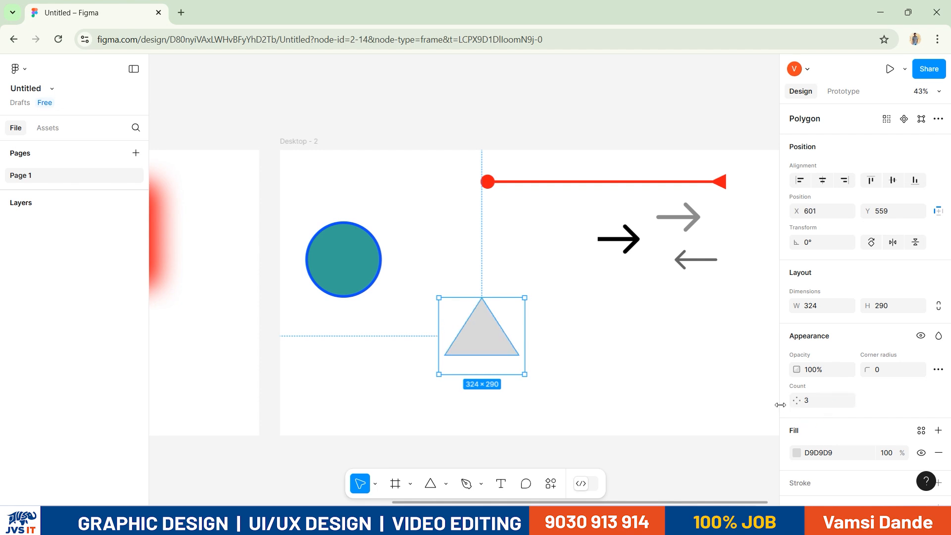
Nudge the triangle to about X 594 and give it a dark greyish fill, 3F5957, with a cyan hue
{"action": "mouse_move", "coordinate": [505, 360]}
{"action": "left_mouse_down"}
{"action": "mouse_move", "coordinate": [497, 343]}
{"action": "mouse_move", "coordinate": [500, 367]}
{"action": "mouse_move", "coordinate": [498, 352]}
{"action": "left_mouse_up"}
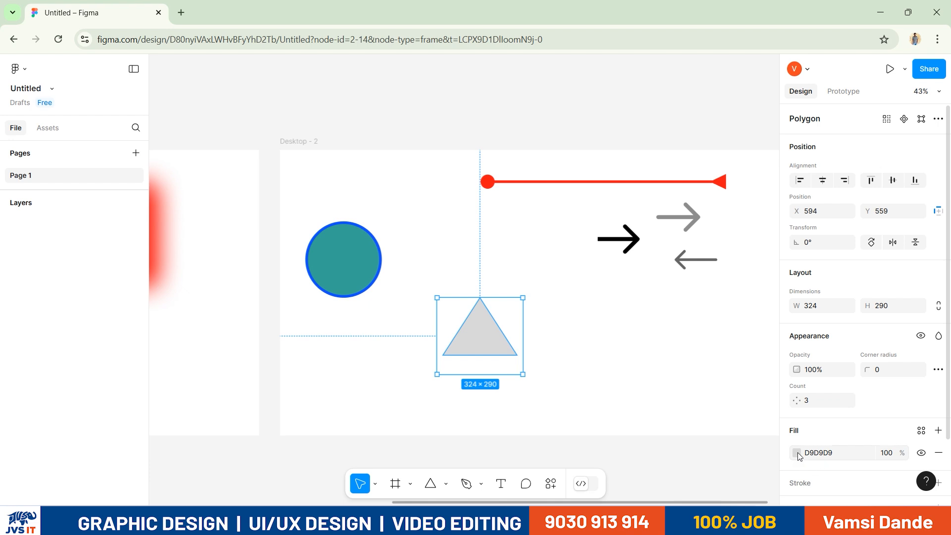
{"action": "left_click", "coordinate": [796, 452]}
{"action": "left_click", "coordinate": [715, 358]}
{"action": "left_click", "coordinate": [687, 243]}
{"action": "left_click_drag", "start_coordinate": [687, 223], "coordinate": [673, 296]}
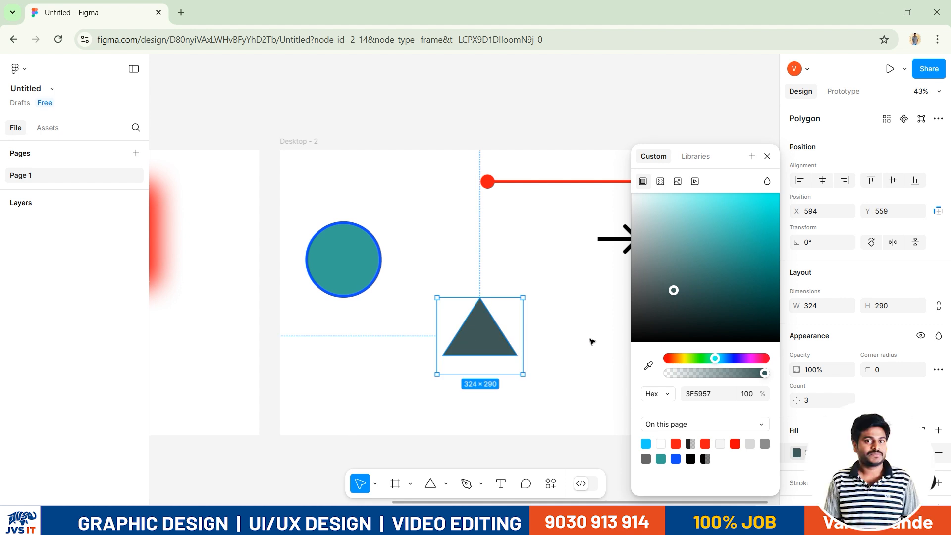
Try lighter and darker shades of the cyan hue on the triangle's fill, including CCFFFC, 003D39 and 00D5C7
{"action": "mouse_move", "coordinate": [668, 207]}
{"action": "left_mouse_down"}
{"action": "mouse_move", "coordinate": [658, 197]}
{"action": "mouse_move", "coordinate": [684, 196]}
{"action": "mouse_move", "coordinate": [688, 218]}
{"action": "mouse_move", "coordinate": [660, 197]}
{"action": "left_mouse_up"}
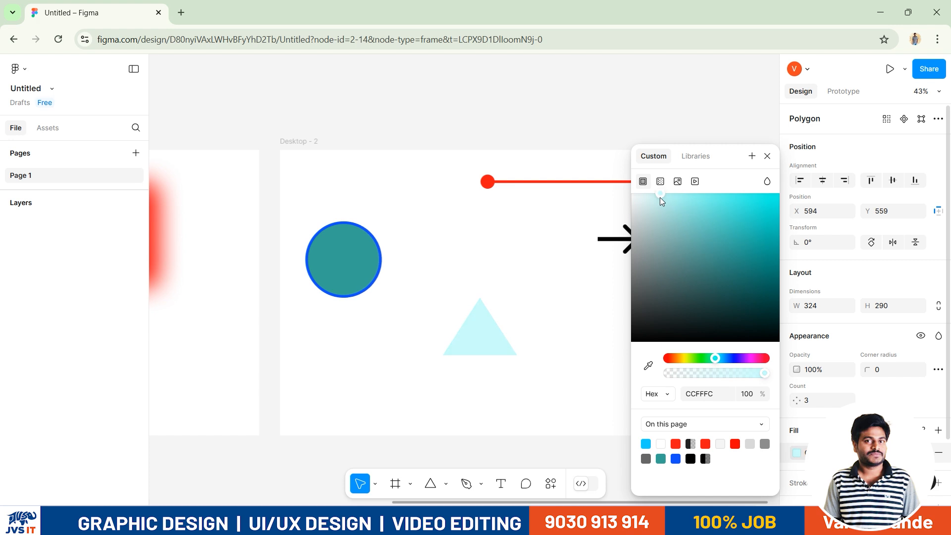
{"action": "left_click", "coordinate": [729, 201]}
{"action": "mouse_move", "coordinate": [776, 195]}
{"action": "left_mouse_down"}
{"action": "mouse_move", "coordinate": [757, 204]}
{"action": "mouse_move", "coordinate": [784, 205]}
{"action": "left_mouse_up"}
{"action": "left_click_drag", "start_coordinate": [750, 246], "coordinate": [793, 315]}
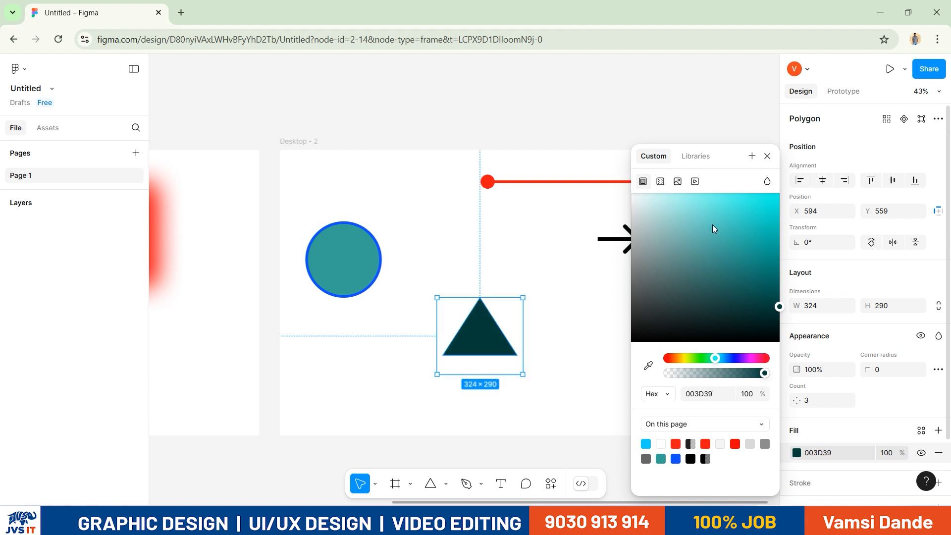
{"action": "left_click_drag", "start_coordinate": [707, 211], "coordinate": [785, 227]}
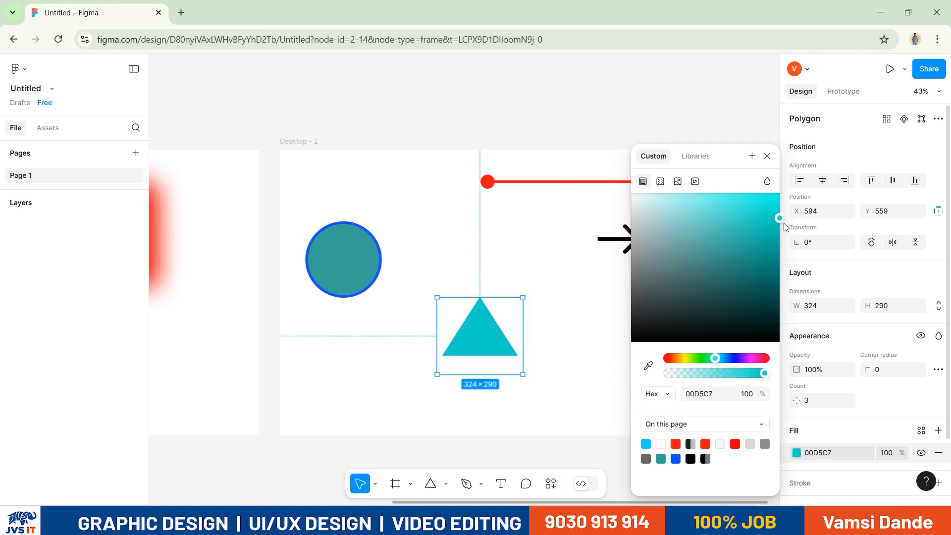
{"action": "left_click_drag", "start_coordinate": [750, 281], "coordinate": [787, 278]}
{"action": "left_click_drag", "start_coordinate": [709, 215], "coordinate": [735, 205]}
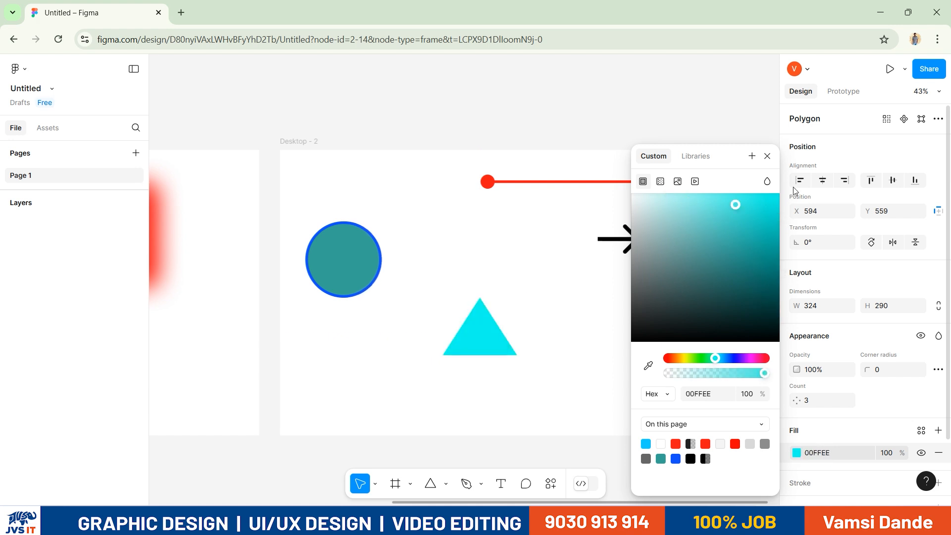
Set the triangle's fill to dark teal 00736B, move it slightly up and to the left, and deselect it
{"action": "left_click_drag", "start_coordinate": [753, 246], "coordinate": [797, 278]}
{"action": "left_click_drag", "start_coordinate": [734, 262], "coordinate": [785, 280]}
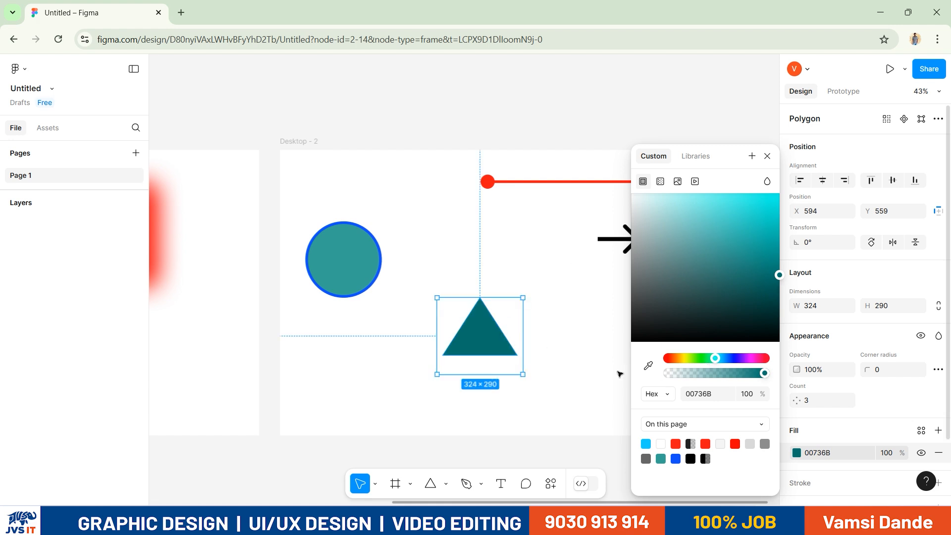
{"action": "left_click", "coordinate": [511, 376]}
{"action": "left_click", "coordinate": [456, 322]}
{"action": "left_click_drag", "start_coordinate": [455, 323], "coordinate": [432, 308]}
{"action": "left_click", "coordinate": [537, 199]}
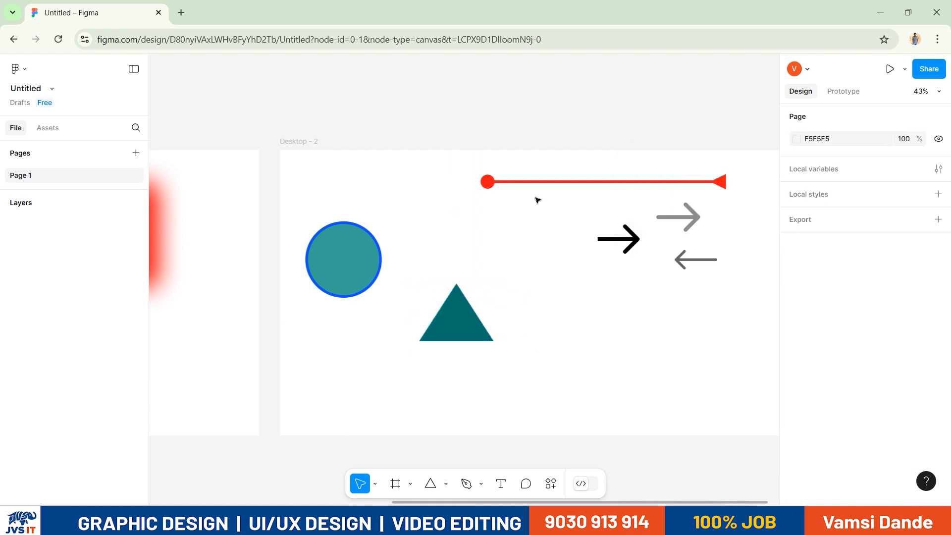
Inspect the stroke colour settings of the red line and deselect it
{"action": "left_click", "coordinate": [494, 182]}
{"action": "scroll", "coordinate": [935, 343], "scroll_direction": "down", "scroll_amount": 3}
{"action": "left_click", "coordinate": [796, 345]}
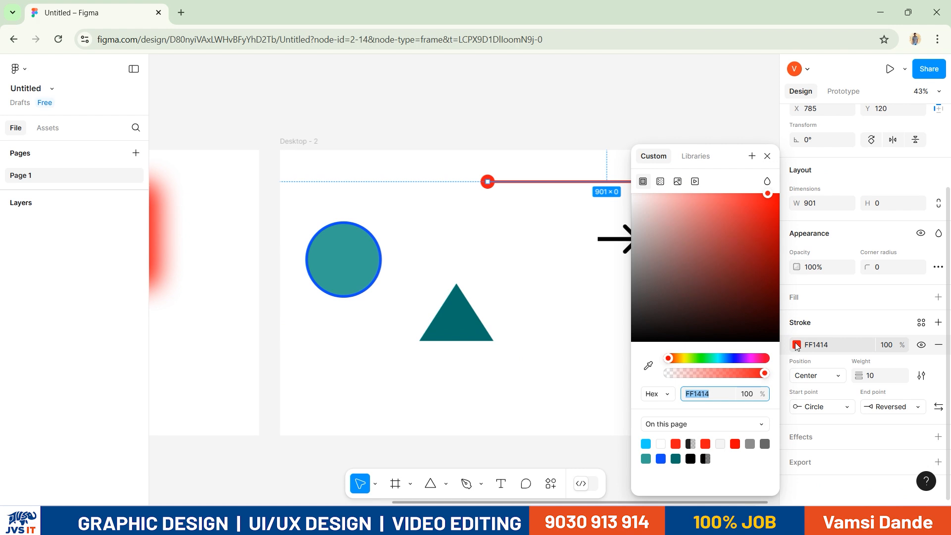
{"action": "left_click", "coordinate": [593, 331]}
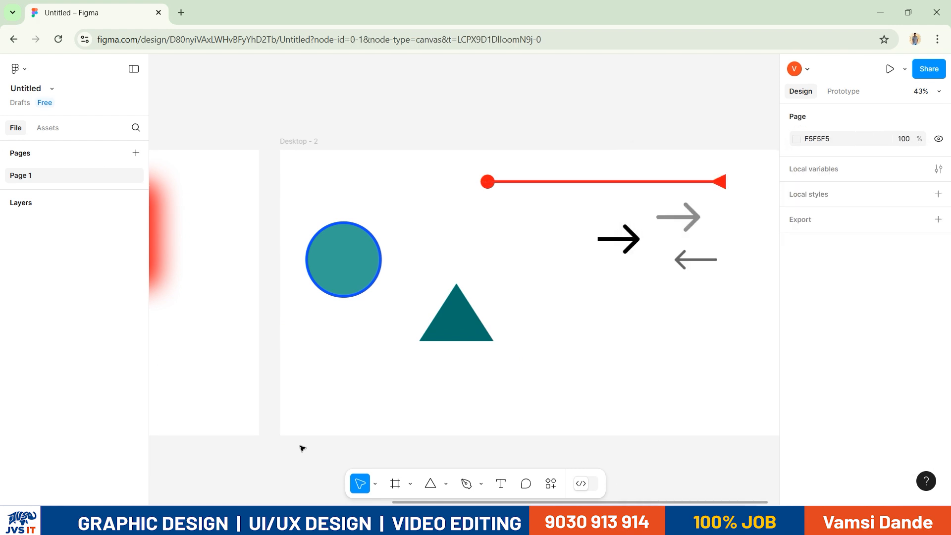
Try drawing two stars to the right of the triangle, the second about 194 × 194, deleting each one
{"action": "left_click", "coordinate": [446, 483]}
{"action": "left_click", "coordinate": [455, 438]}
{"action": "left_click_drag", "start_coordinate": [590, 310], "coordinate": [663, 381]}
{"action": "key", "text": "Delete"}
{"action": "left_click", "coordinate": [430, 483]}
{"action": "mouse_move", "coordinate": [563, 316]}
{"action": "left_mouse_down"}
{"action": "mouse_move", "coordinate": [623, 357]}
{"action": "mouse_move", "coordinate": [712, 357]}
{"action": "mouse_move", "coordinate": [703, 329]}
{"action": "mouse_move", "coordinate": [696, 408]}
{"action": "mouse_move", "coordinate": [674, 413]}
{"action": "mouse_move", "coordinate": [619, 373]}
{"action": "mouse_move", "coordinate": [683, 395]}
{"action": "mouse_move", "coordinate": [637, 376]}
{"action": "mouse_move", "coordinate": [658, 411]}
{"action": "mouse_move", "coordinate": [612, 355]}
{"action": "left_mouse_up"}
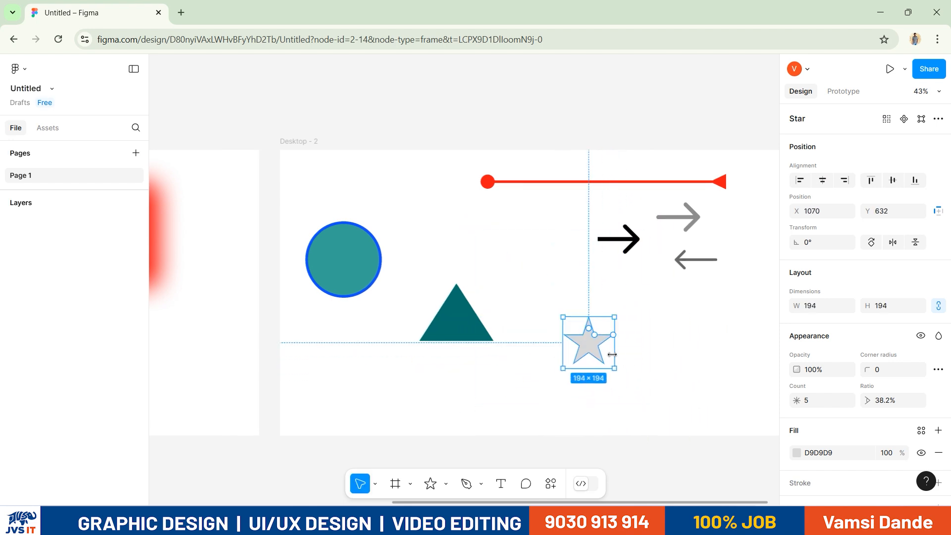
{"action": "key", "text": "Delete"}
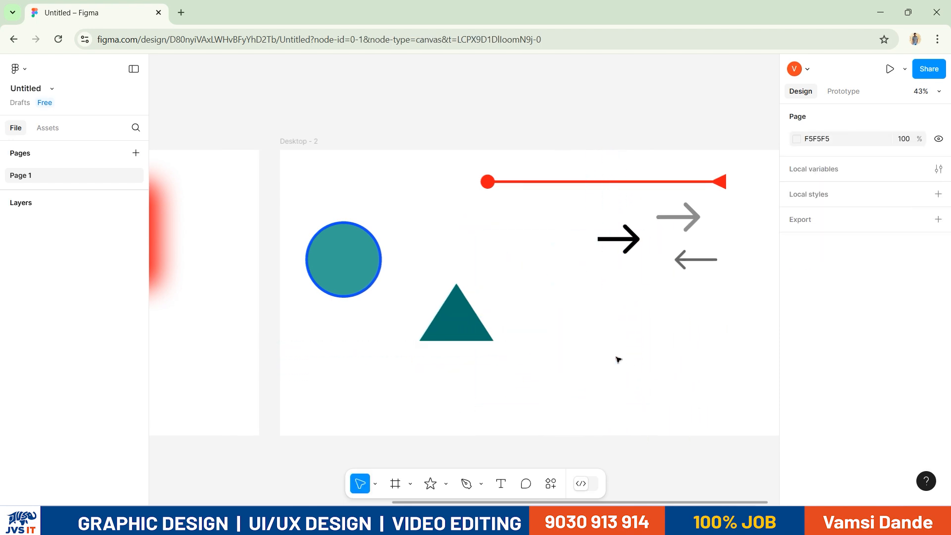
Try drawing a star about 314 × 314 outward from its centre and moving it, undo the move and delete the star
{"action": "left_click", "coordinate": [440, 485]}
{"action": "left_click_drag", "start_coordinate": [561, 311], "coordinate": [602, 355]}
{"action": "left_click_drag", "start_coordinate": [569, 320], "coordinate": [605, 350]}
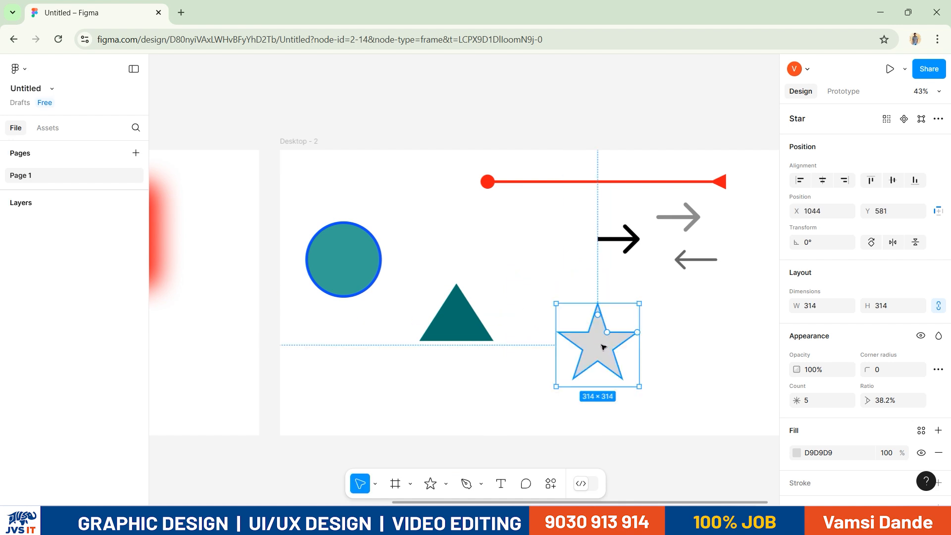
{"action": "key", "text": "ctrl+z"}
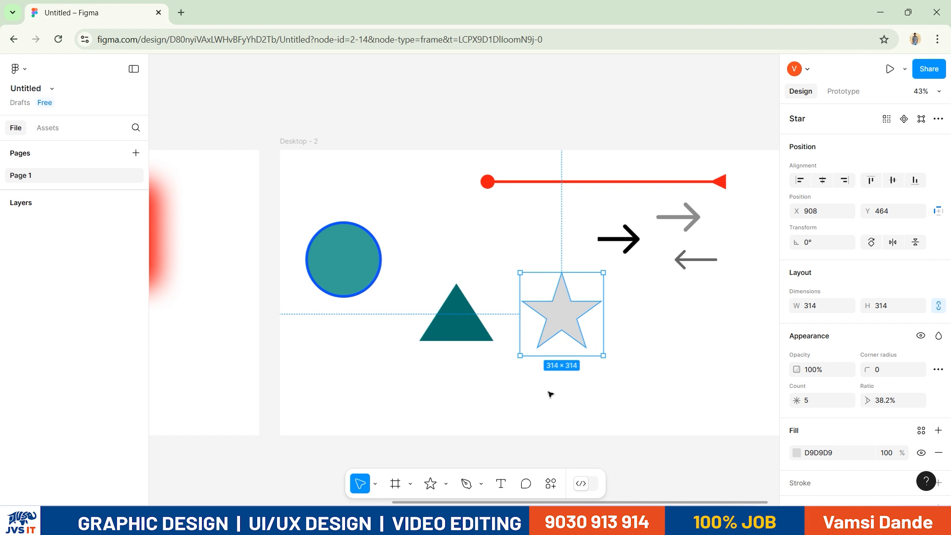
{"action": "key", "text": "Delete"}
Draw a star about 296 × 296 outward from its centre beside the triangle and move it right and slightly down
{"action": "left_click", "coordinate": [434, 486]}
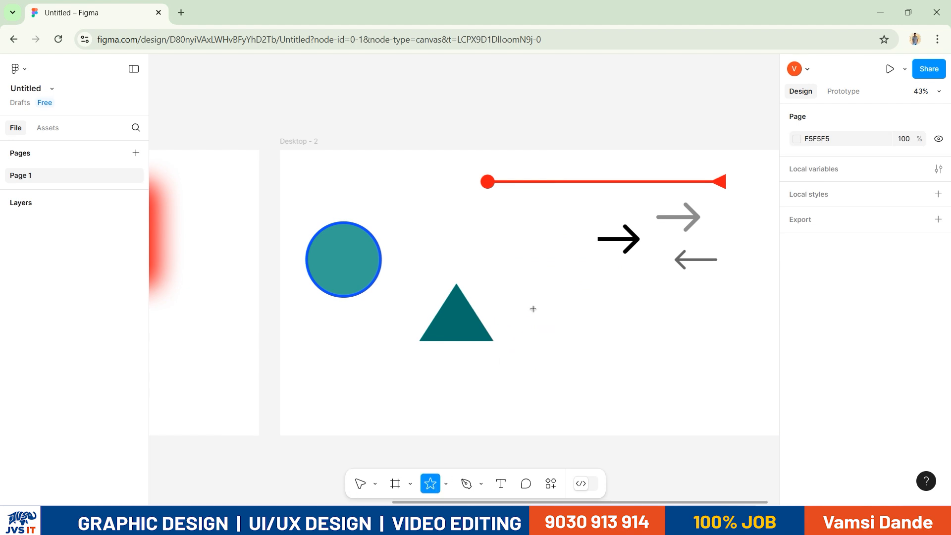
{"action": "left_click_drag", "start_coordinate": [540, 315], "coordinate": [579, 354]}
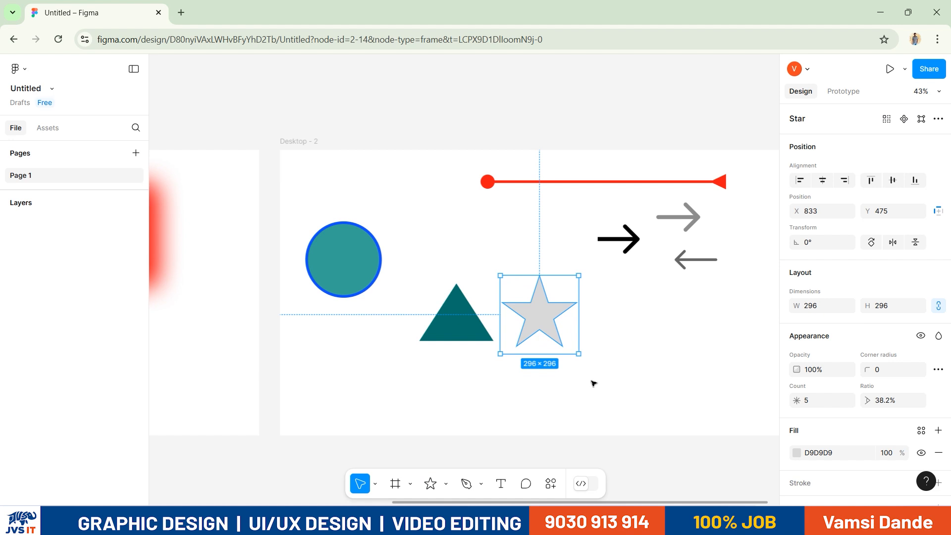
{"action": "left_click_drag", "start_coordinate": [546, 309], "coordinate": [600, 327]}
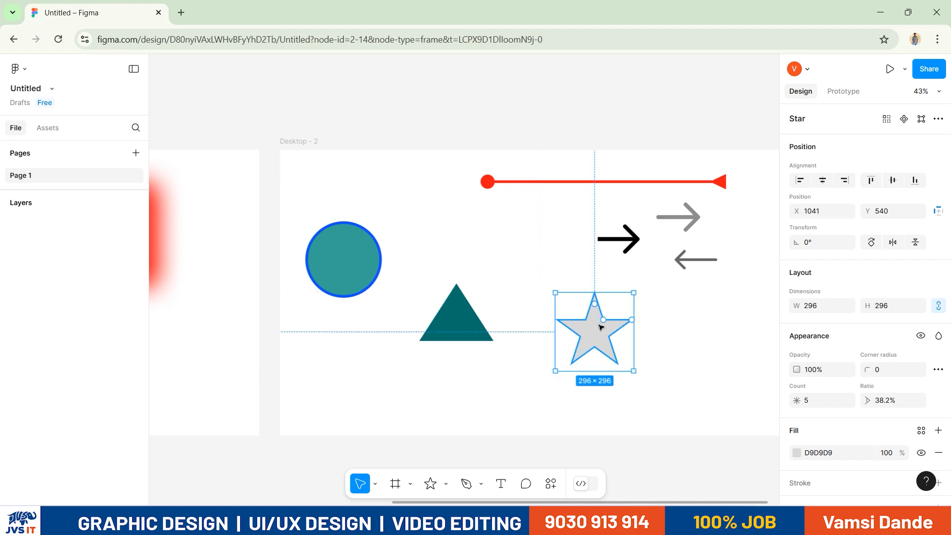
Set the star's point count to 8
{"action": "scroll", "coordinate": [601, 327], "scroll_direction": "down", "scroll_amount": 1}
{"action": "scroll", "coordinate": [864, 378], "scroll_direction": "down", "scroll_amount": 3}
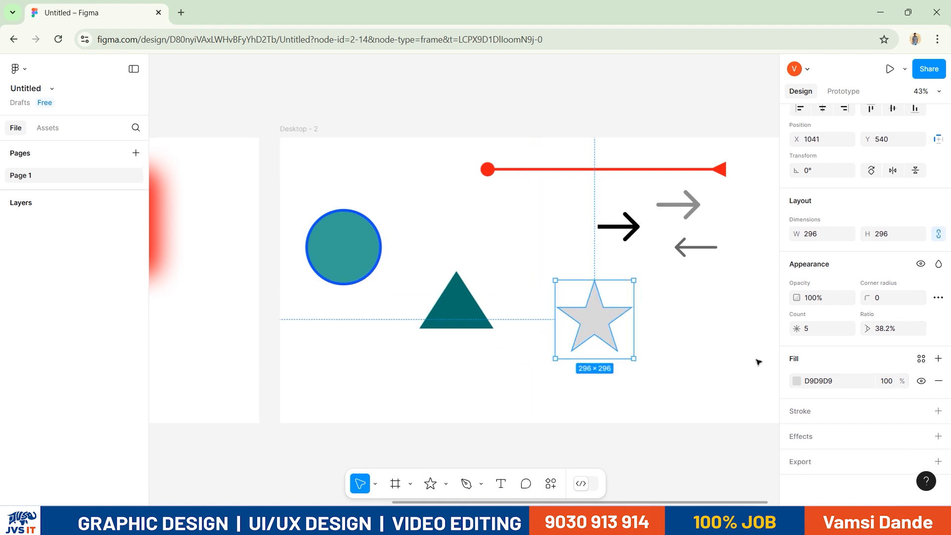
{"action": "left_click", "coordinate": [796, 328]}
{"action": "type", "text": "8"}
{"action": "key", "text": "Return"}
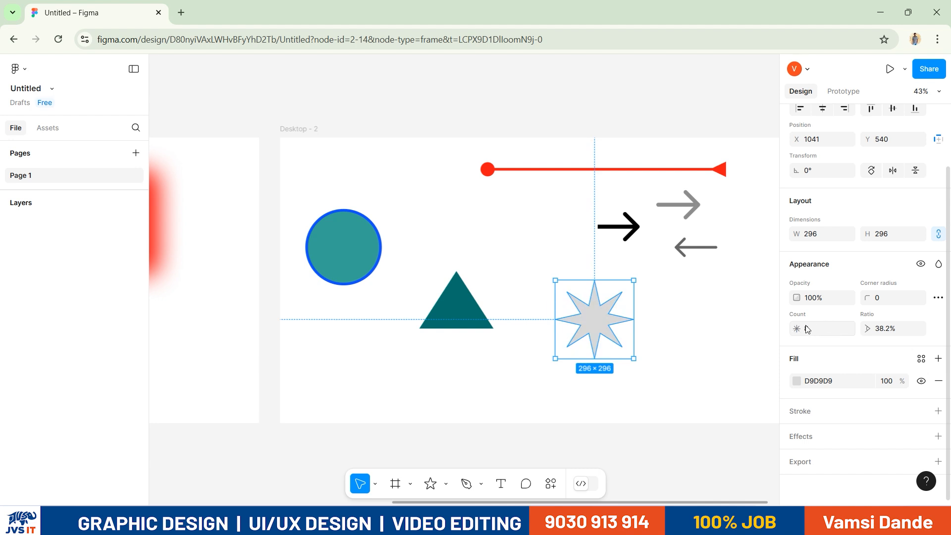
Set the eight-pointed star's fill to olive AAA621 and deselect it
{"action": "left_click", "coordinate": [796, 381]}
{"action": "left_click_drag", "start_coordinate": [713, 225], "coordinate": [717, 198]}
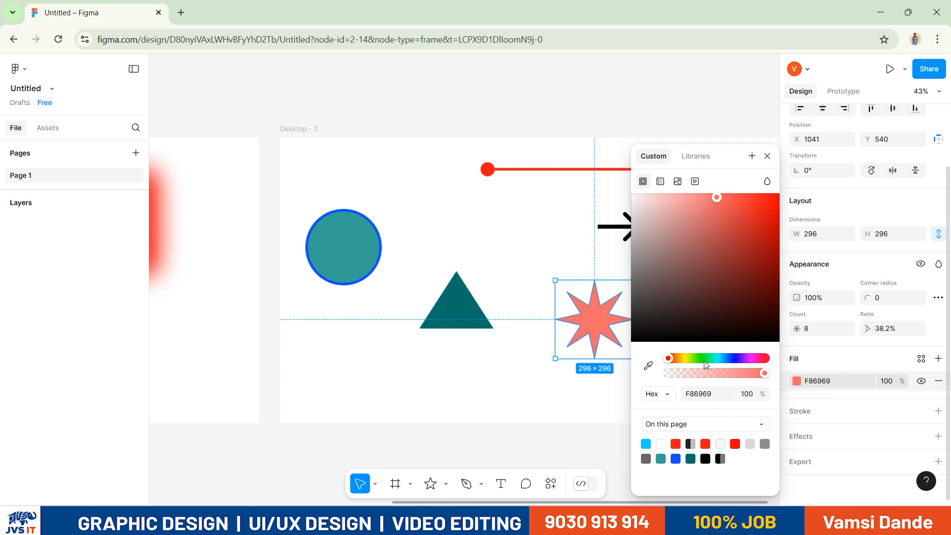
{"action": "left_click_drag", "start_coordinate": [704, 361], "coordinate": [685, 360]}
{"action": "left_click_drag", "start_coordinate": [726, 264], "coordinate": [751, 243]}
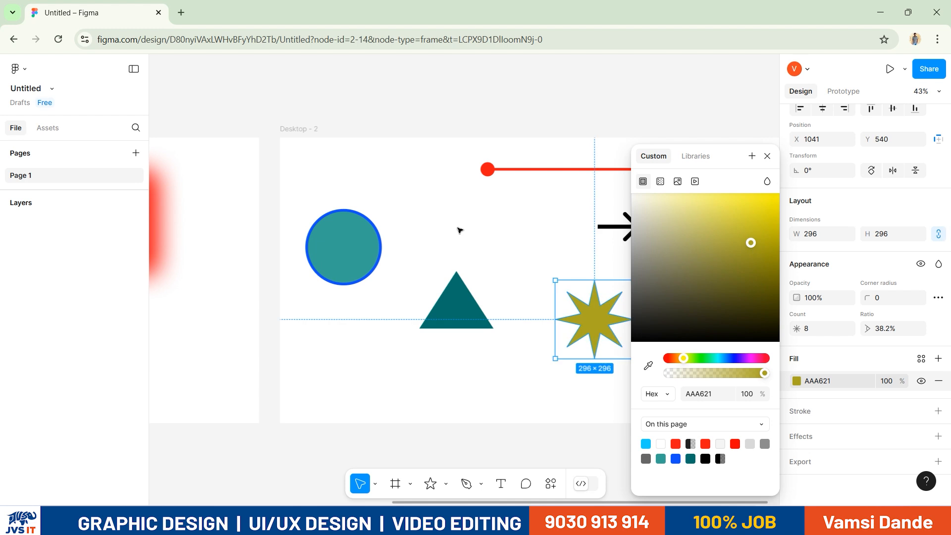
{"action": "left_click", "coordinate": [767, 157]}
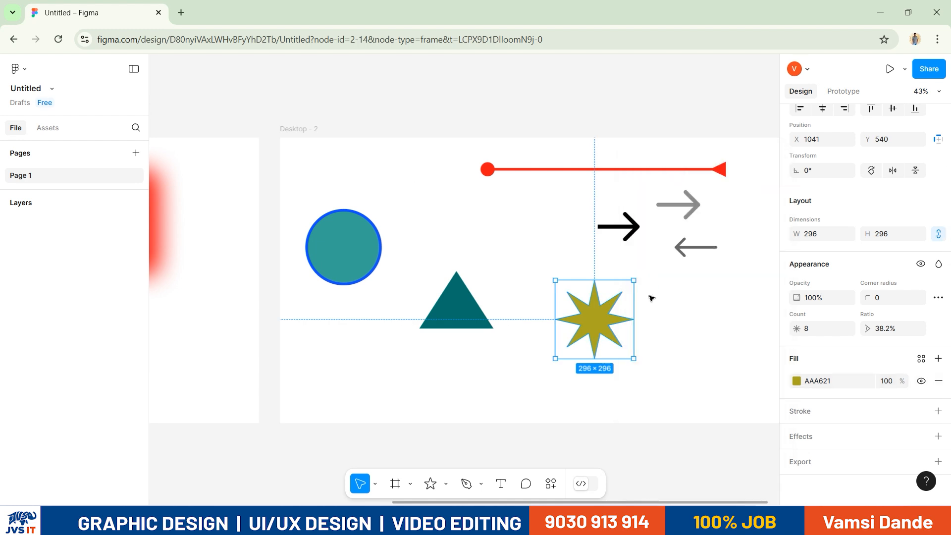
{"action": "left_click", "coordinate": [548, 244]}
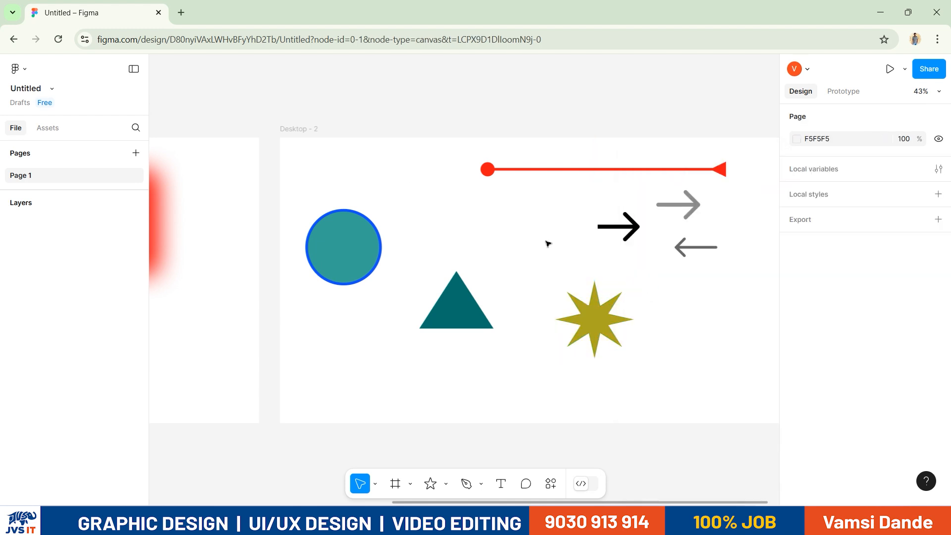
Draw an ellipse about 305 × 297 above the triangle, fill it with the page colour AAA621 and deselect it
{"action": "left_click", "coordinate": [446, 484]}
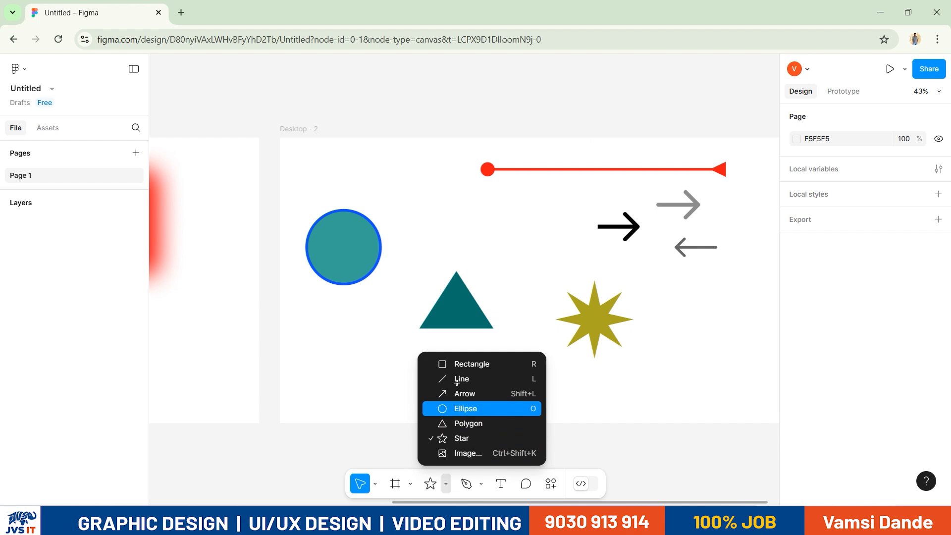
{"action": "left_click", "coordinate": [466, 409]}
{"action": "left_click_drag", "start_coordinate": [415, 175], "coordinate": [496, 253]}
{"action": "left_click", "coordinate": [798, 422]}
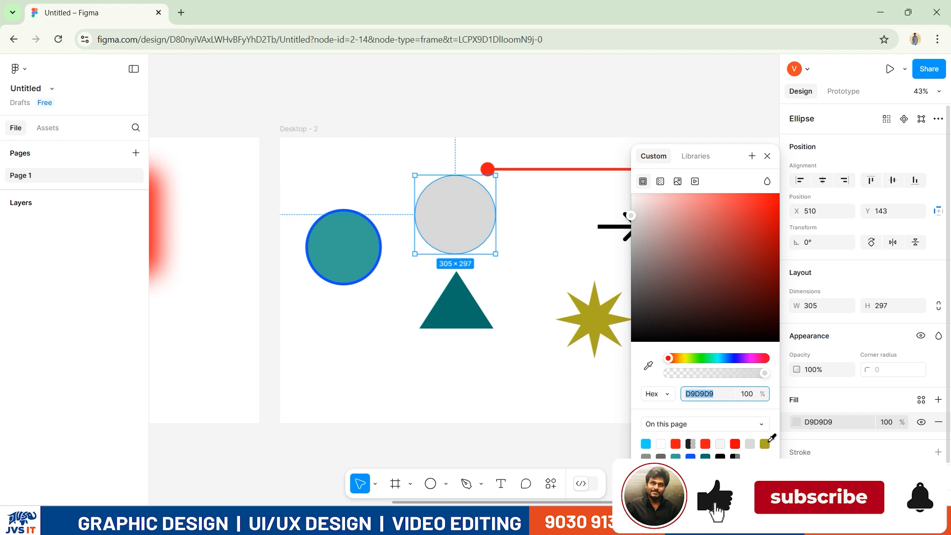
{"action": "left_click", "coordinate": [764, 444]}
{"action": "left_click", "coordinate": [495, 391]}
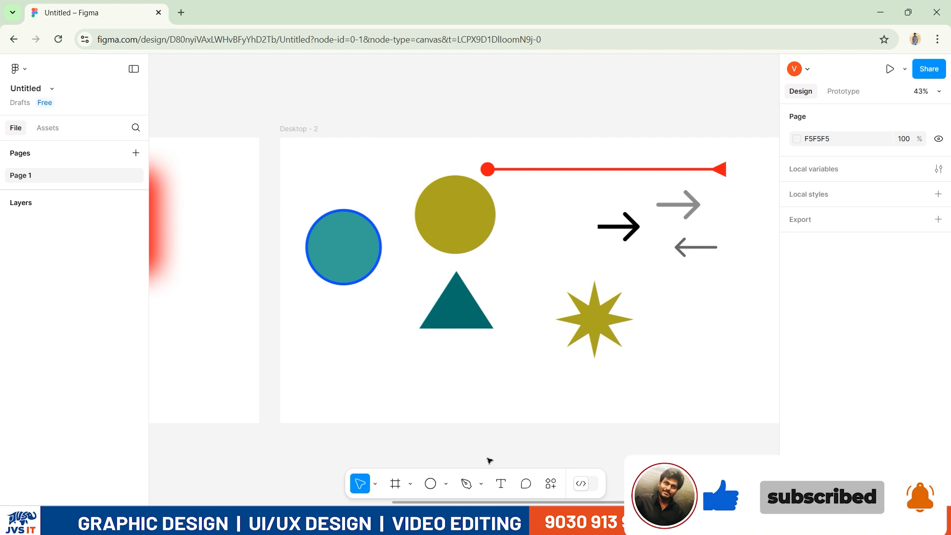
Insert the image house-1836070_1280 into the Desktop - 2 frame, placing it below the arrows
{"action": "left_click", "coordinate": [446, 483]}
{"action": "left_click", "coordinate": [461, 453]}
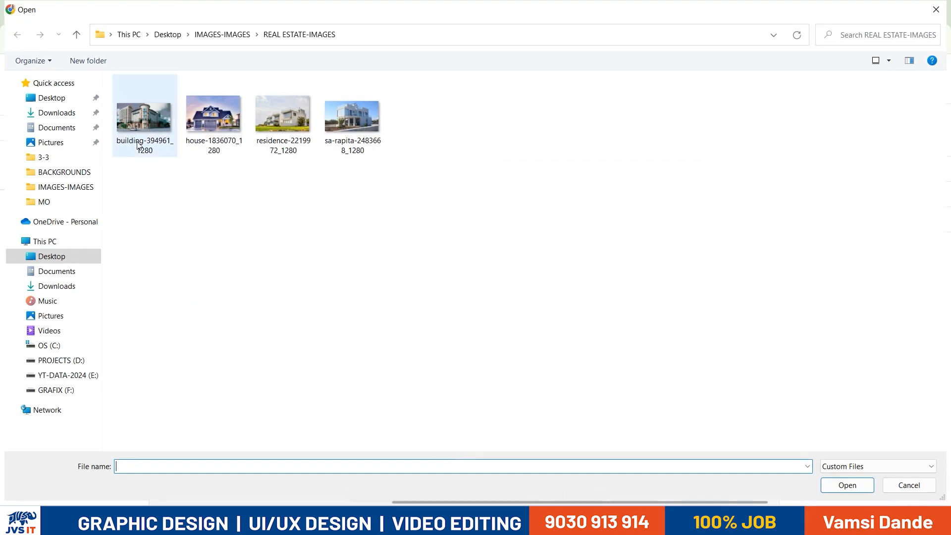
{"action": "left_click", "coordinate": [145, 148]}
{"action": "left_click", "coordinate": [207, 117]}
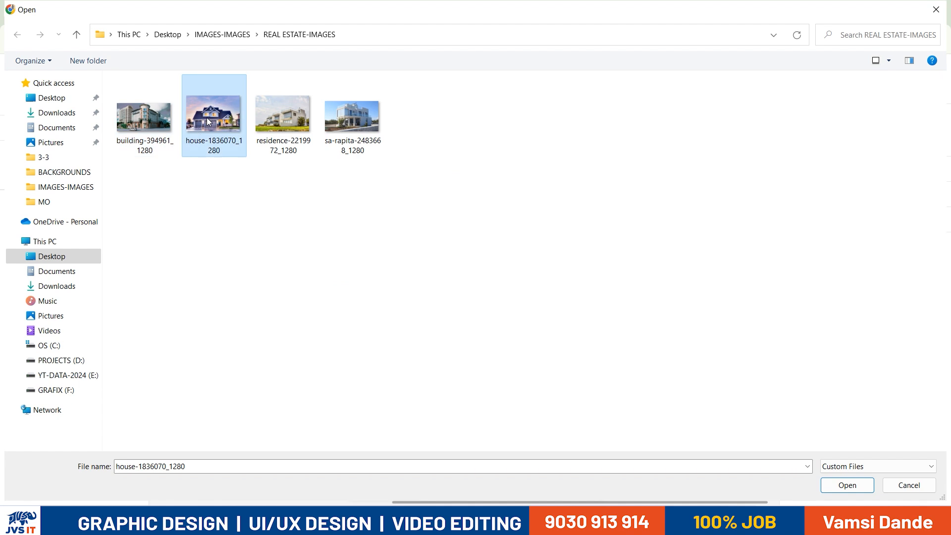
{"action": "double_click", "coordinate": [206, 117]}
{"action": "left_click_drag", "start_coordinate": [666, 298], "coordinate": [537, 366]}
Move the star up beside the olive circle, shift the house image up below the arrows, and deselect it
{"action": "left_click_drag", "start_coordinate": [401, 293], "coordinate": [365, 205]}
{"action": "left_click_drag", "start_coordinate": [514, 324], "coordinate": [517, 289]}
{"action": "left_click", "coordinate": [658, 340]}
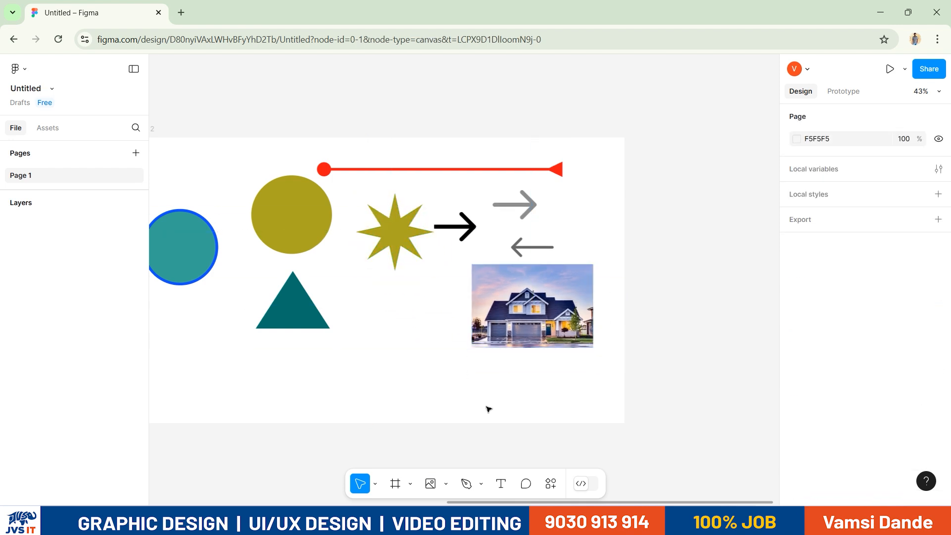
Insert the image building-394961_1280 at about 470 × 321 and move it up between the triangle and the house image
{"action": "left_click", "coordinate": [447, 486]}
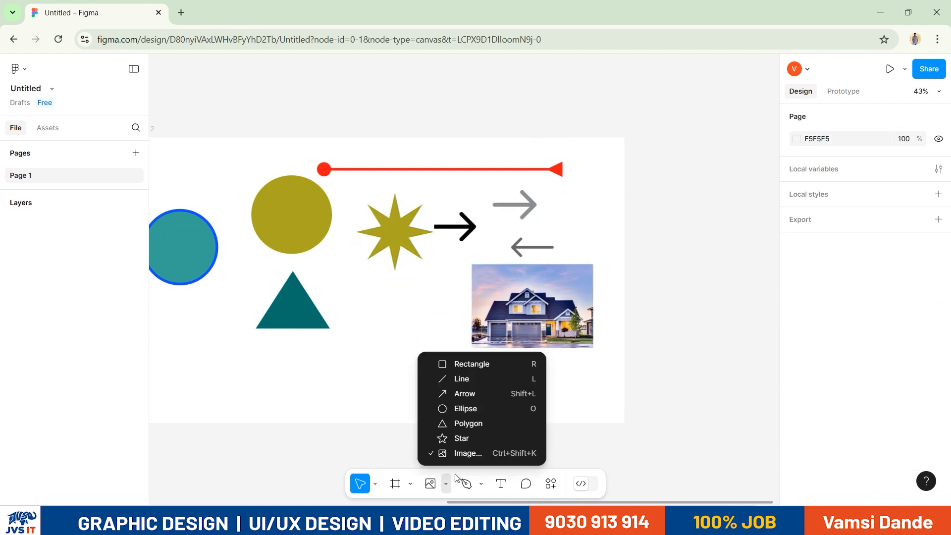
{"action": "left_click", "coordinate": [471, 454]}
{"action": "double_click", "coordinate": [156, 142]}
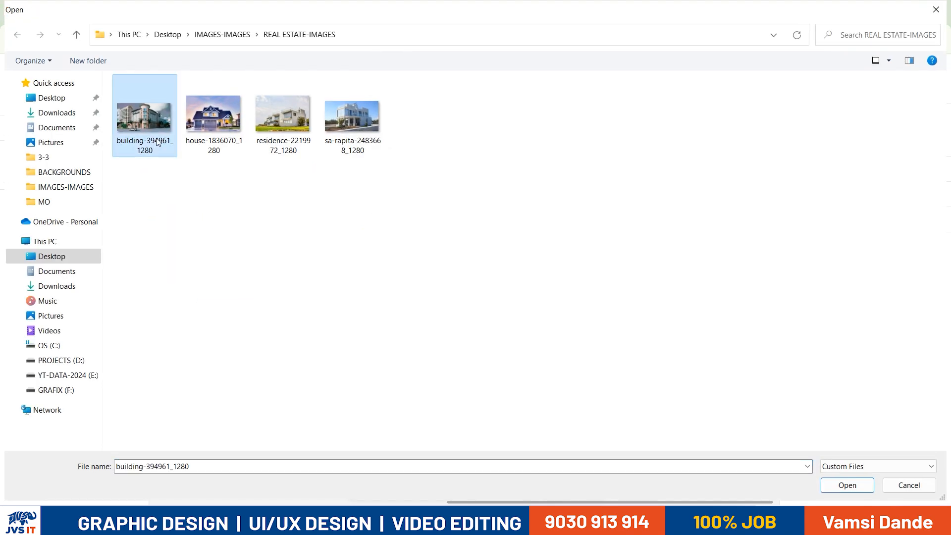
{"action": "left_click_drag", "start_coordinate": [370, 338], "coordinate": [494, 423]}
{"action": "left_click_drag", "start_coordinate": [487, 384], "coordinate": [440, 307]}
{"action": "left_click", "coordinate": [483, 406]}
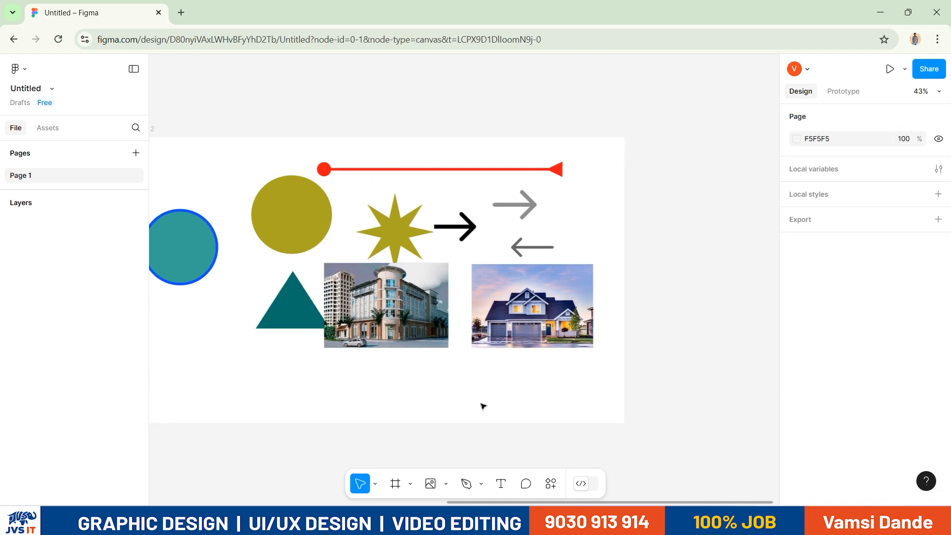
Insert the image residence-2219972_1280 at about 414 × 286 over the triangle's lower left part and deselect it
{"action": "left_click", "coordinate": [446, 483]}
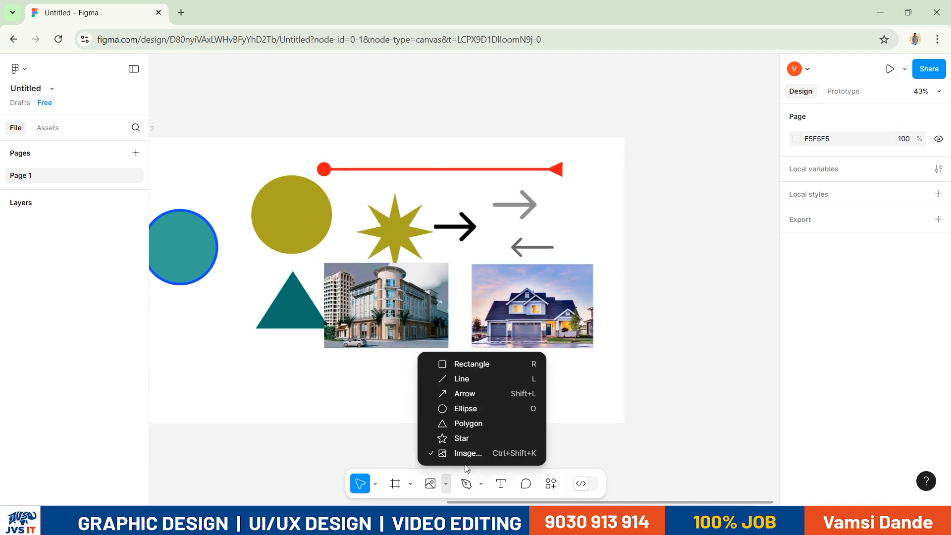
{"action": "left_click", "coordinate": [476, 463]}
{"action": "left_click", "coordinate": [283, 143]}
{"action": "left_click", "coordinate": [847, 485]}
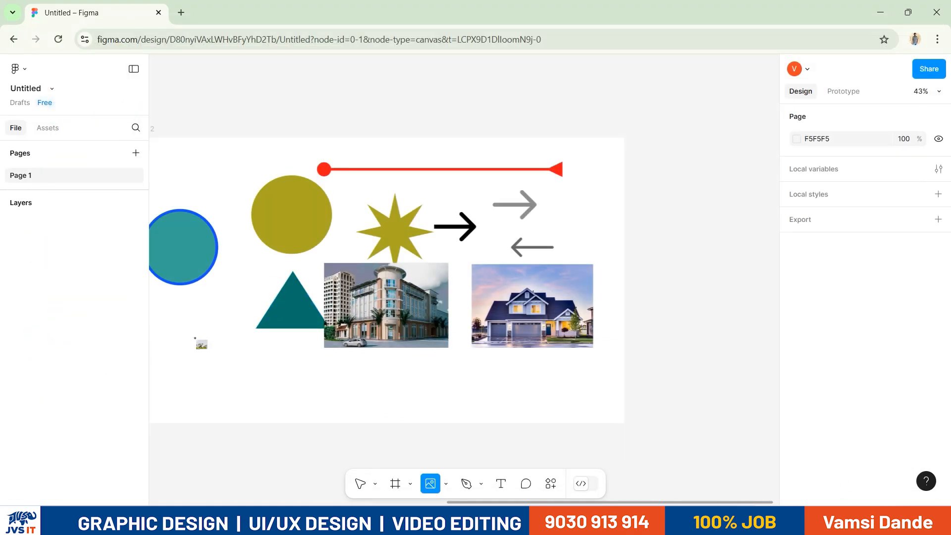
{"action": "left_click_drag", "start_coordinate": [192, 305], "coordinate": [303, 381]}
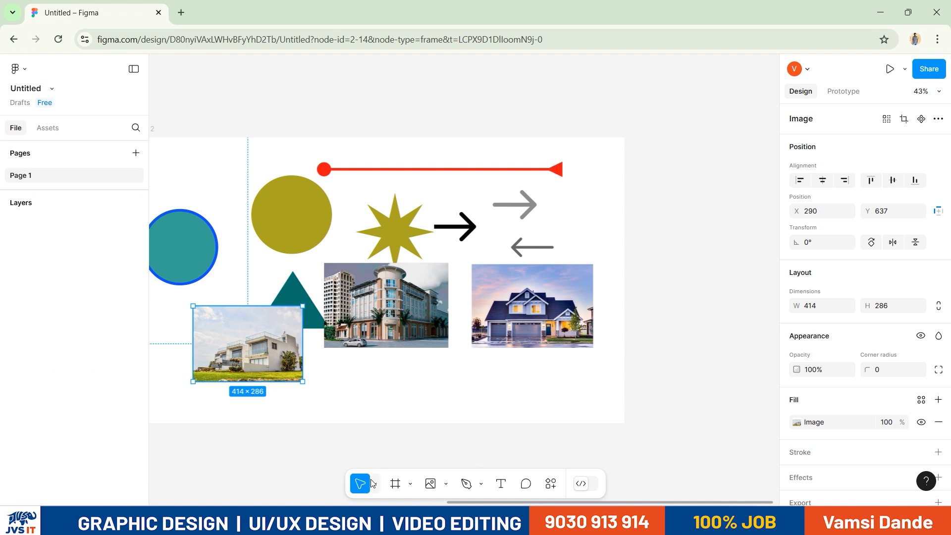
{"action": "left_click", "coordinate": [328, 402]}
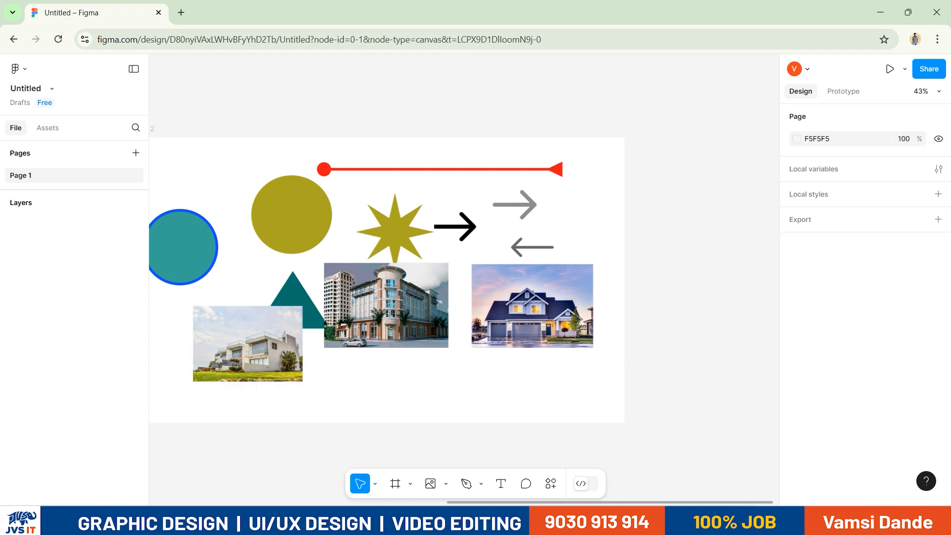
Spread the objects apart by moving the building image down and right, the house image slightly right, and the star slightly up and left
{"action": "left_click", "coordinate": [282, 215]}
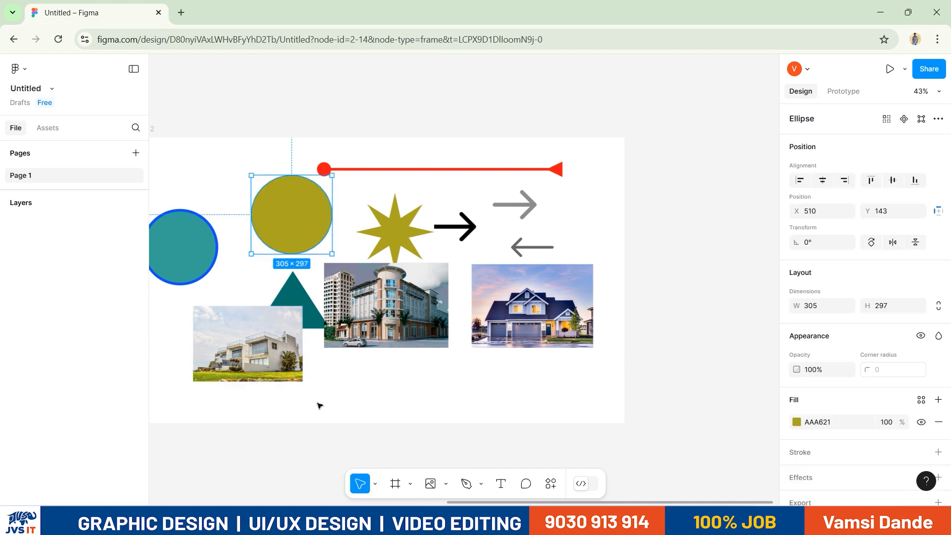
{"action": "left_click_drag", "start_coordinate": [387, 304], "coordinate": [410, 338]}
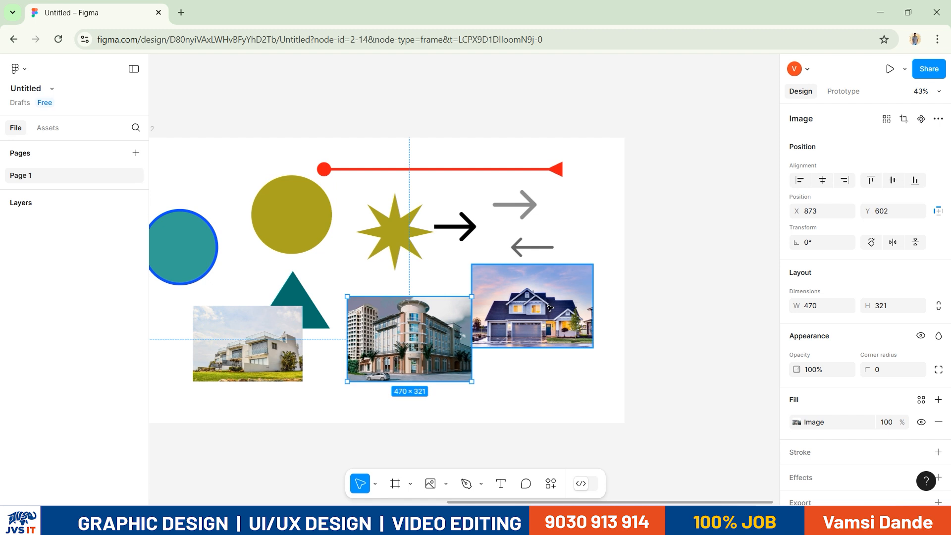
{"action": "left_click_drag", "start_coordinate": [535, 302], "coordinate": [546, 298]}
{"action": "mouse_move", "coordinate": [418, 237]}
{"action": "left_mouse_down"}
{"action": "mouse_move", "coordinate": [401, 224]}
{"action": "mouse_move", "coordinate": [406, 232]}
{"action": "left_mouse_up"}
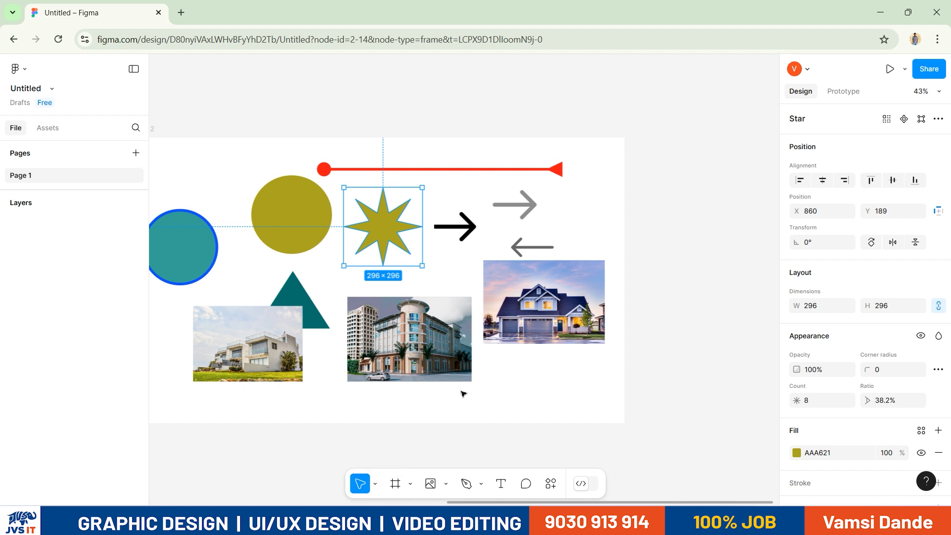
{"action": "left_click", "coordinate": [481, 484]}
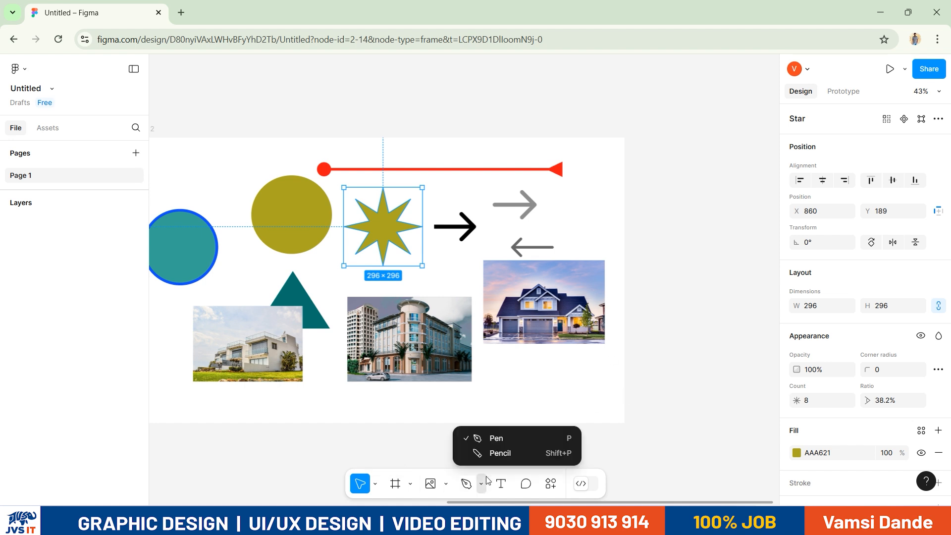
{"action": "left_click", "coordinate": [508, 439]}
{"action": "scroll", "coordinate": [562, 416], "scroll_direction": "down", "scroll_amount": 3}
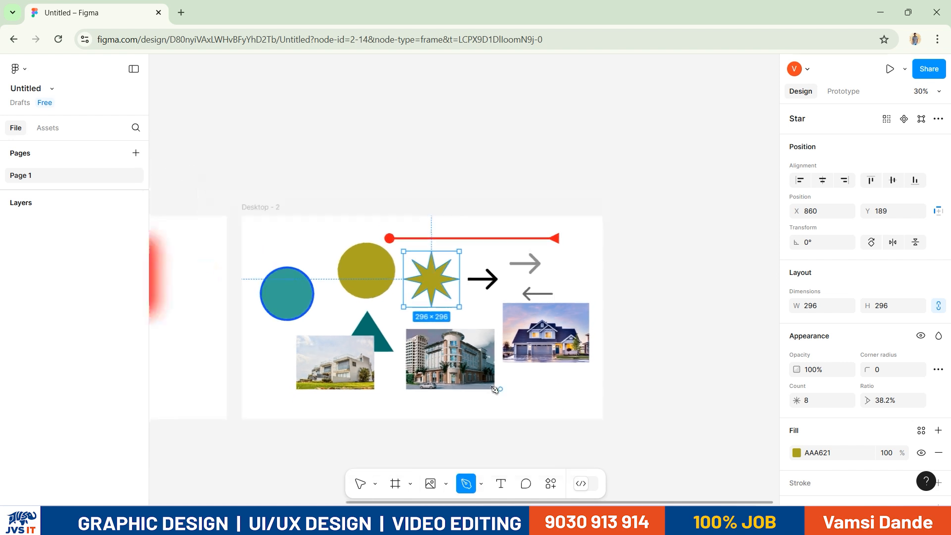
{"action": "key", "text": "Escape"}
Try duplicating the Desktop - 2 frame and delete the copy
{"action": "left_click", "coordinate": [241, 142]}
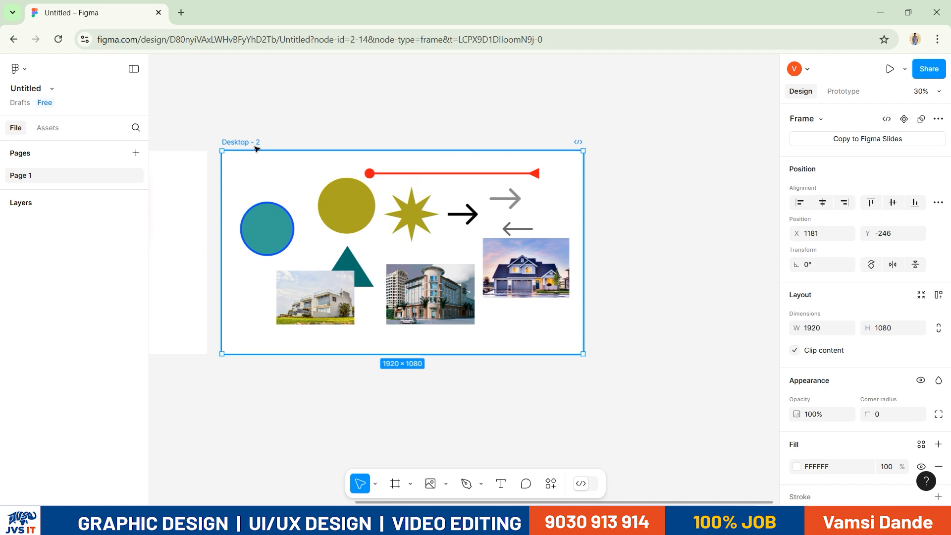
{"action": "key", "text": "ctrl+d"}
{"action": "scroll", "coordinate": [559, 314], "scroll_direction": "down", "scroll_amount": 1}
{"action": "left_click_drag", "start_coordinate": [394, 278], "coordinate": [546, 293]}
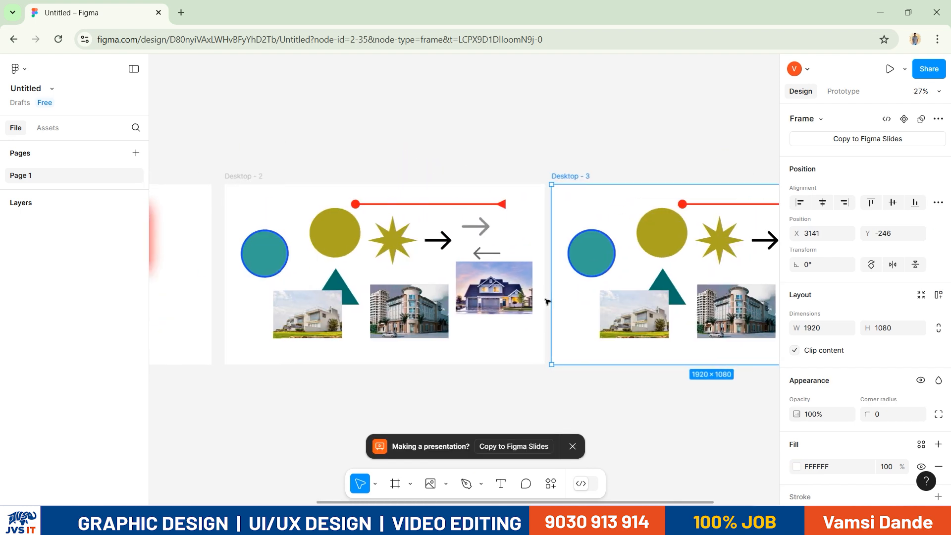
{"action": "key", "text": "Delete"}
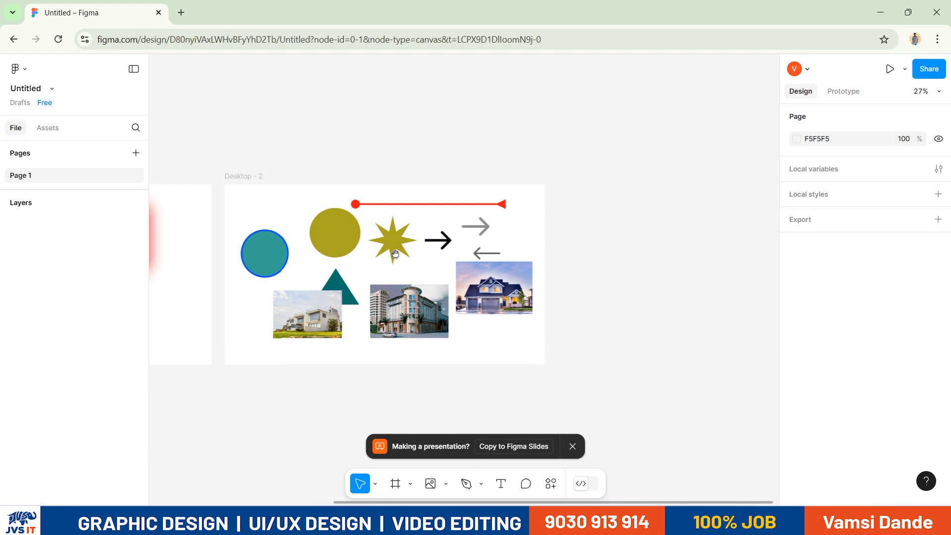
Move the building image to X 815, Y 650 in the Desktop - 2 frame and deselect it
{"action": "scroll", "coordinate": [310, 181], "scroll_direction": "left", "scroll_amount": 1}
{"action": "left_click", "coordinate": [285, 174]}
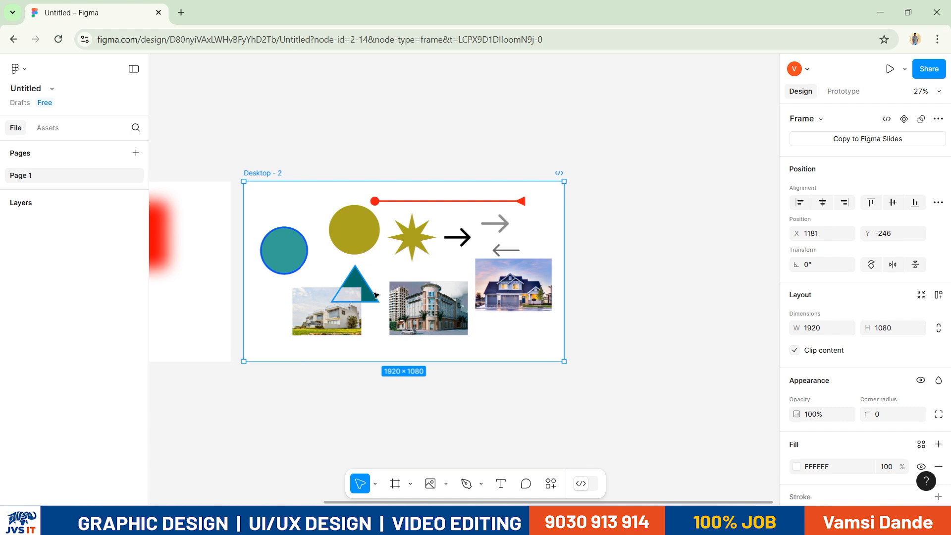
{"action": "left_click", "coordinate": [543, 333]}
{"action": "left_click", "coordinate": [412, 333]}
{"action": "mouse_move", "coordinate": [413, 334]}
{"action": "left_mouse_down"}
{"action": "mouse_move", "coordinate": [407, 326]}
{"action": "mouse_move", "coordinate": [415, 337]}
{"action": "left_mouse_up"}
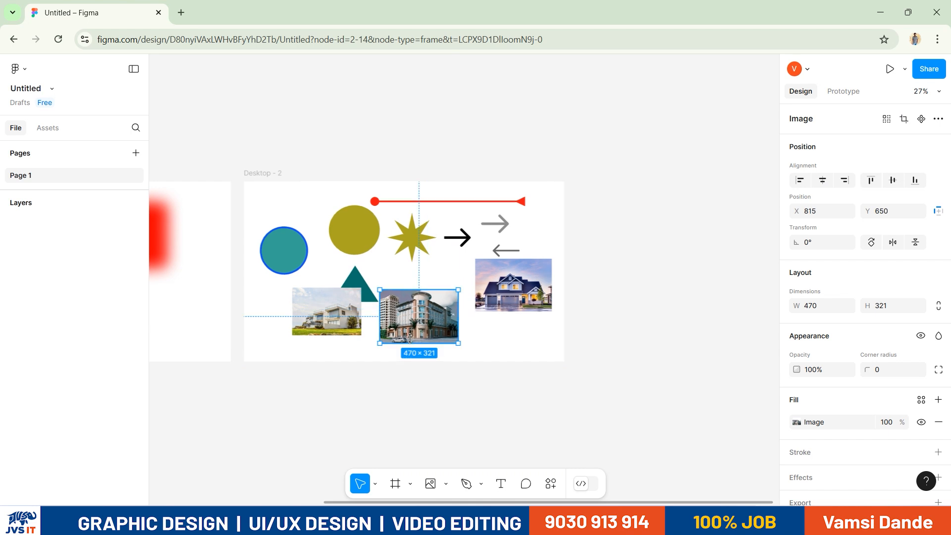
{"action": "left_click", "coordinate": [465, 369]}
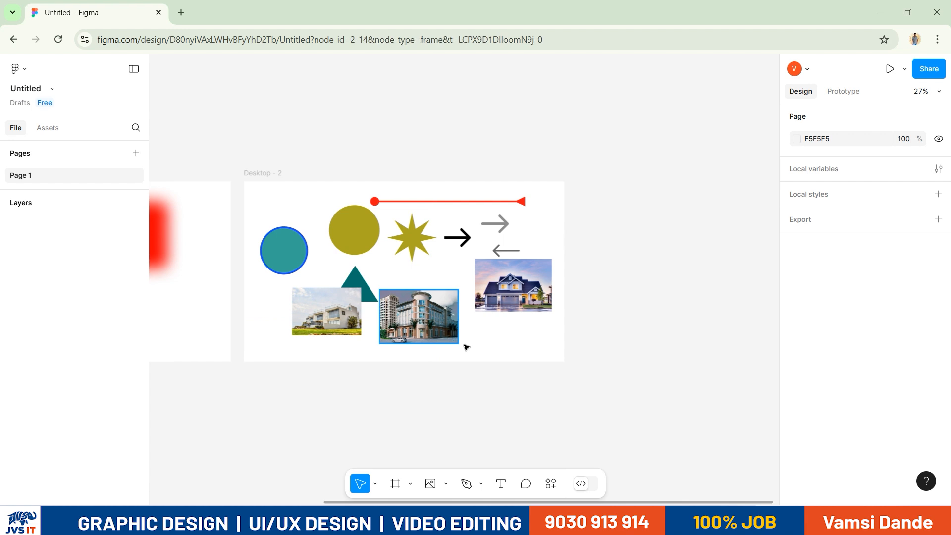
Try moving the building image down and right, undo that, and reposition it at X 815, Y 602
{"action": "left_click_drag", "start_coordinate": [448, 338], "coordinate": [479, 352]}
{"action": "key", "text": "ctrl+z"}
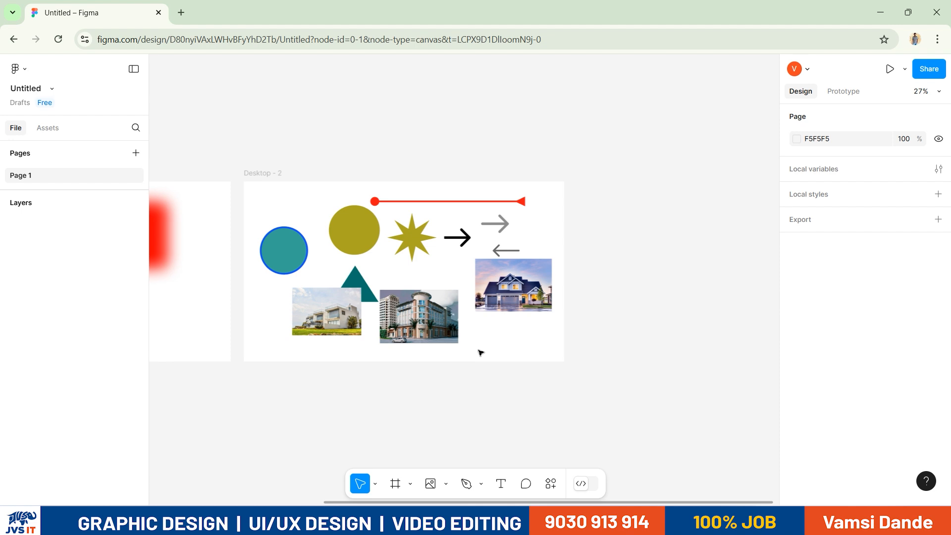
{"action": "left_click_drag", "start_coordinate": [433, 317], "coordinate": [407, 314]}
{"action": "scroll", "coordinate": [379, 298], "scroll_direction": "up", "scroll_amount": 3}
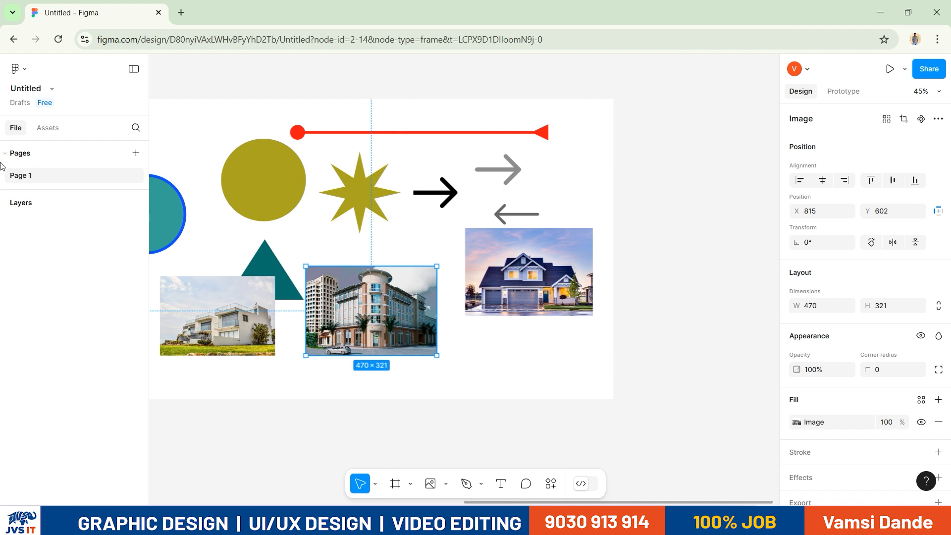
Expand the Layers list and delete the duplicate building image from the Desktop - 2 frame
{"action": "left_click", "coordinate": [19, 206]}
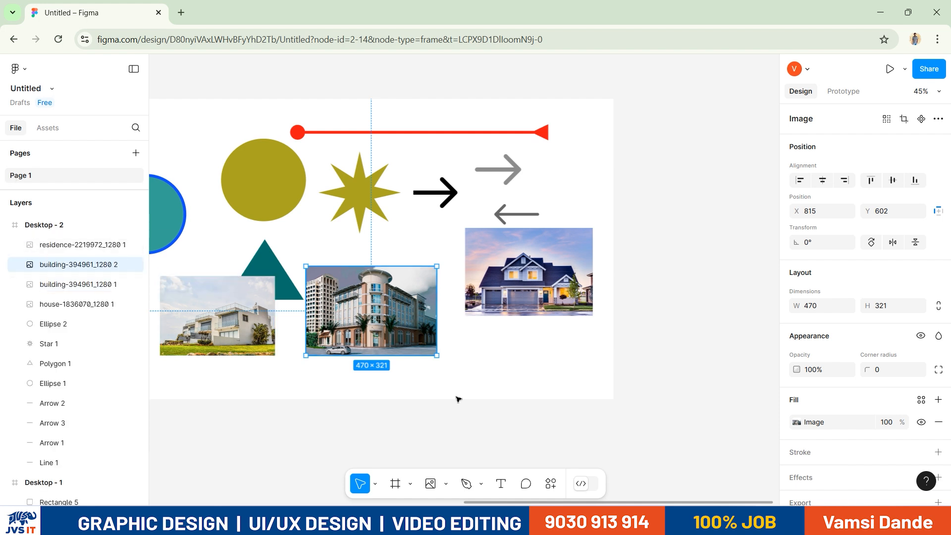
{"action": "key", "text": "Escape"}
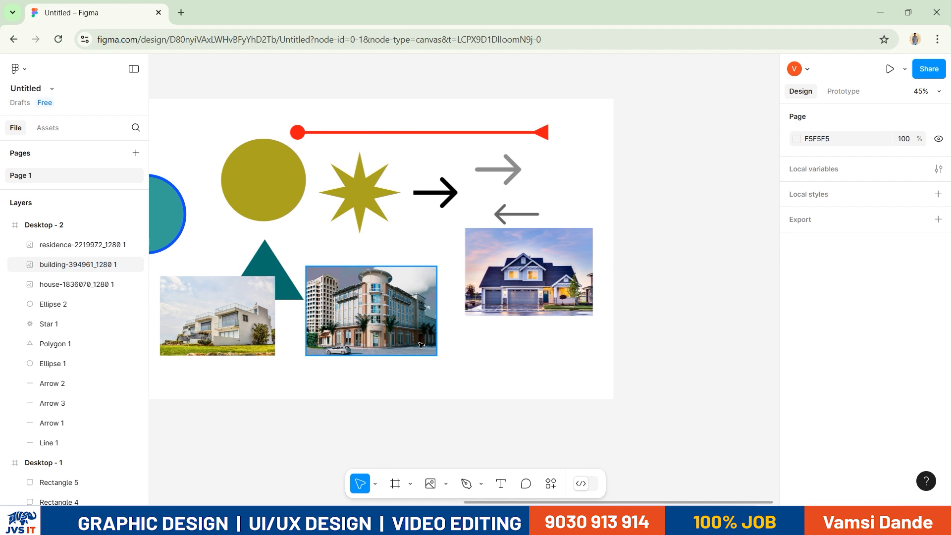
{"action": "scroll", "coordinate": [62, 317], "scroll_direction": "down", "scroll_amount": 2}
{"action": "scroll", "coordinate": [59, 384], "scroll_direction": "up", "scroll_amount": 2}
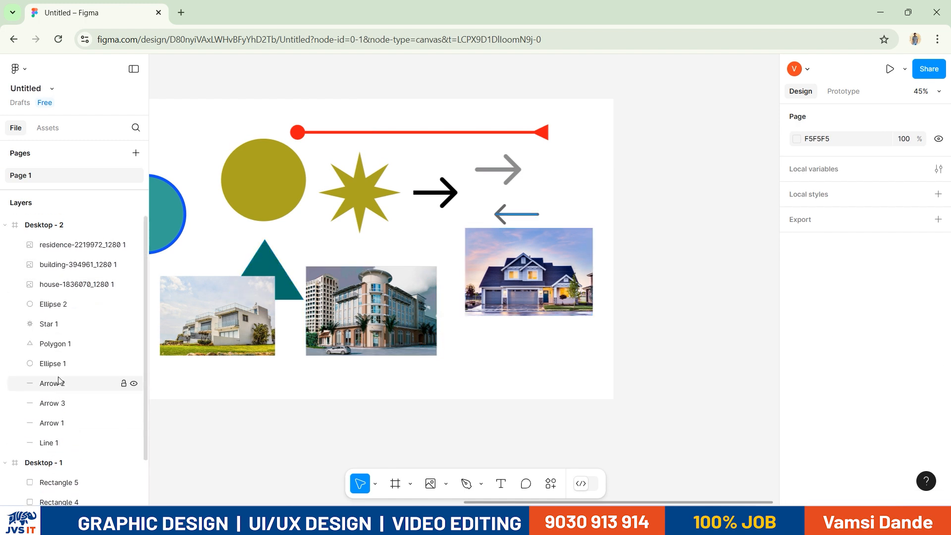
Examine how the Layers list groups the objects under the Desktop - 2 and Desktop - 1 frames
{"action": "left_click_drag", "start_coordinate": [298, 248], "coordinate": [405, 269]}
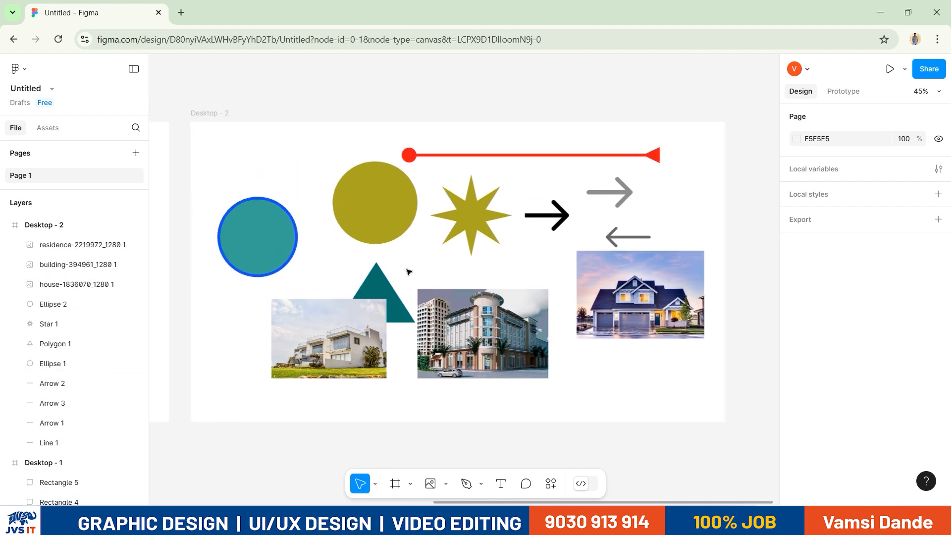
{"action": "scroll", "coordinate": [409, 272], "scroll_direction": "down", "scroll_amount": 2}
{"action": "left_click_drag", "start_coordinate": [272, 228], "coordinate": [407, 240]}
{"action": "left_click", "coordinate": [30, 203]}
{"action": "left_click", "coordinate": [30, 203]}
{"action": "left_click", "coordinate": [30, 204]}
{"action": "left_click", "coordinate": [8, 207]}
{"action": "scroll", "coordinate": [51, 272], "scroll_direction": "down", "scroll_amount": 2}
{"action": "left_click", "coordinate": [57, 420]}
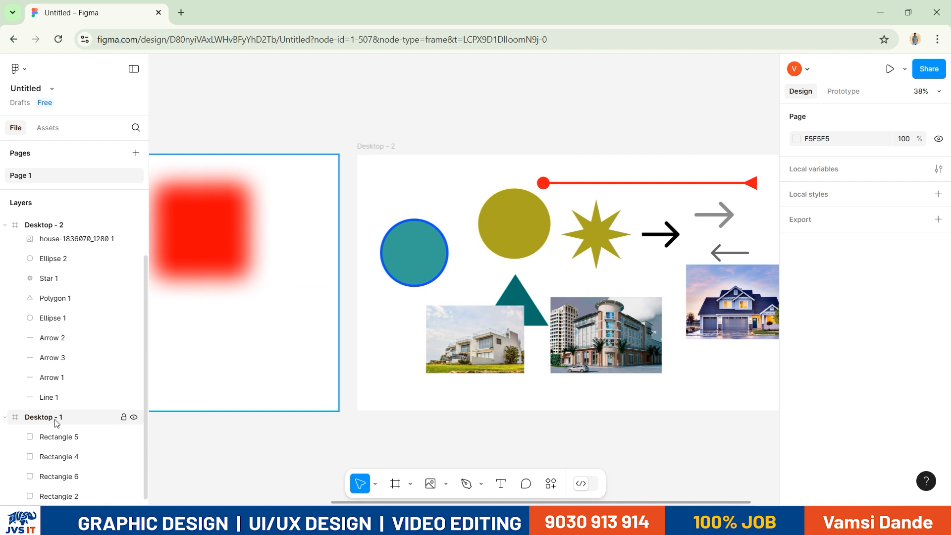
{"action": "double_click", "coordinate": [57, 420]}
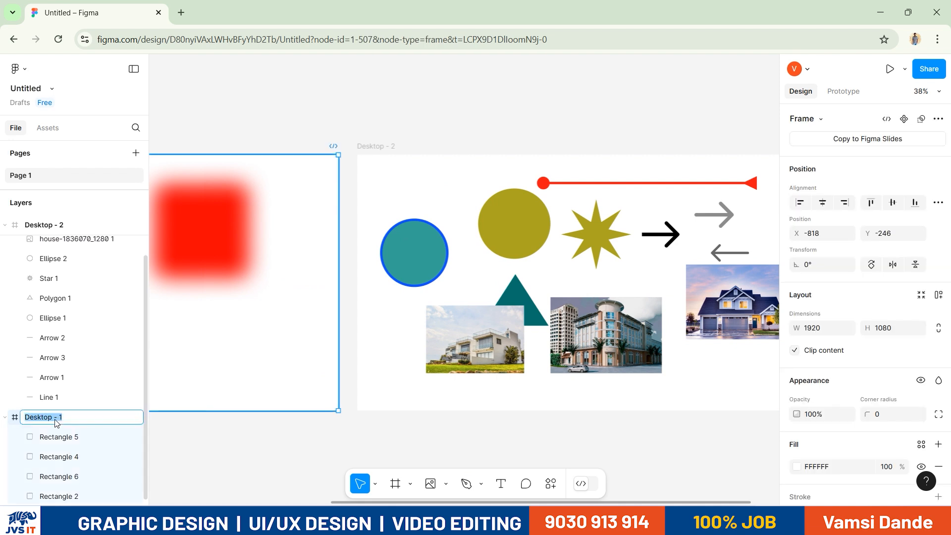
Select the Desktop - 1 and Desktop - 2 frames in turn and collapse the layers of Desktop - 1
{"action": "left_click", "coordinate": [51, 225]}
{"action": "scroll", "coordinate": [495, 308], "scroll_direction": "down", "scroll_amount": 1}
{"action": "scroll", "coordinate": [495, 308], "scroll_direction": "down", "scroll_amount": 2}
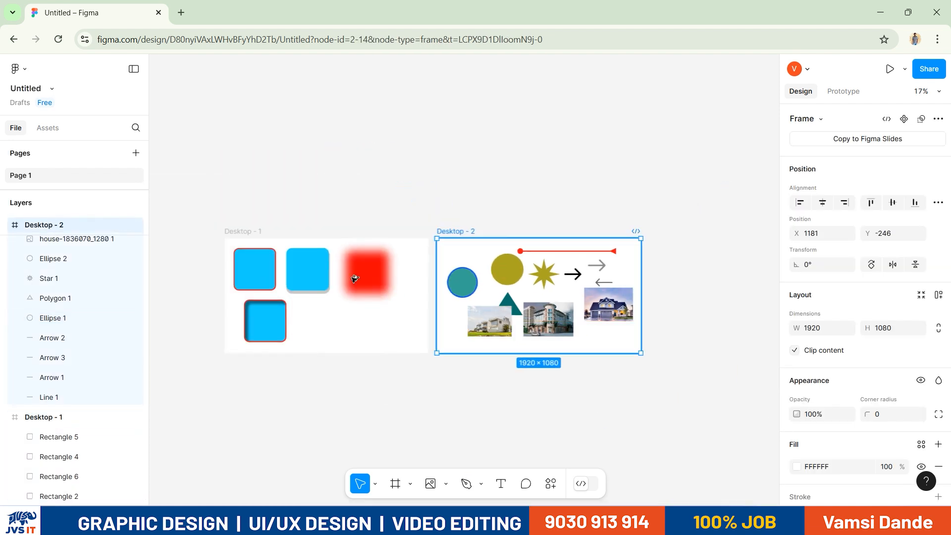
{"action": "left_click", "coordinate": [218, 230]}
{"action": "left_click", "coordinate": [234, 229]}
{"action": "left_click", "coordinate": [455, 233]}
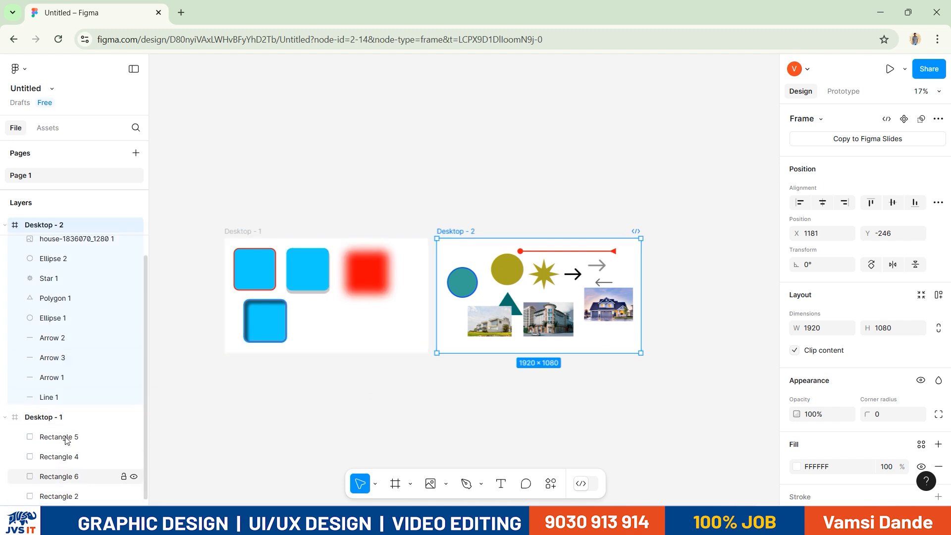
{"action": "left_click", "coordinate": [6, 418]}
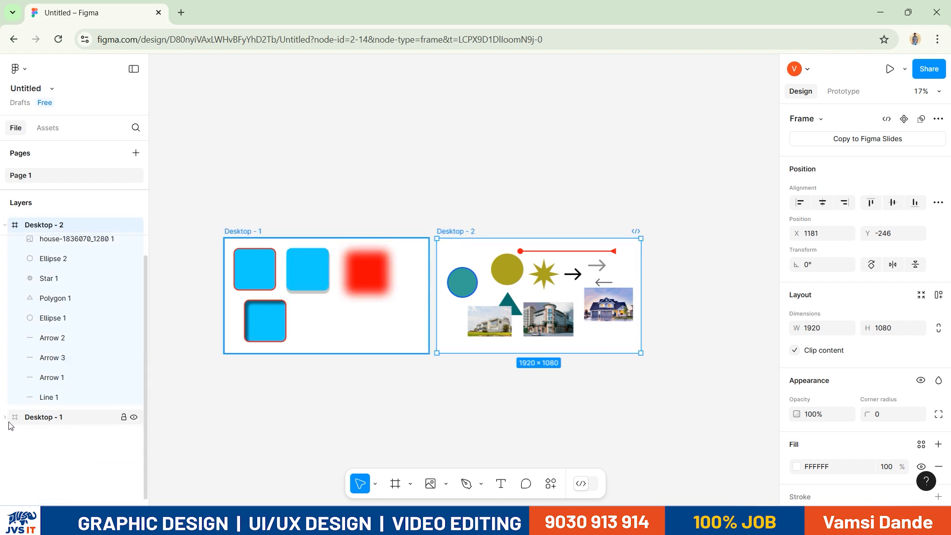
{"action": "scroll", "coordinate": [66, 290], "scroll_direction": "up", "scroll_amount": 1}
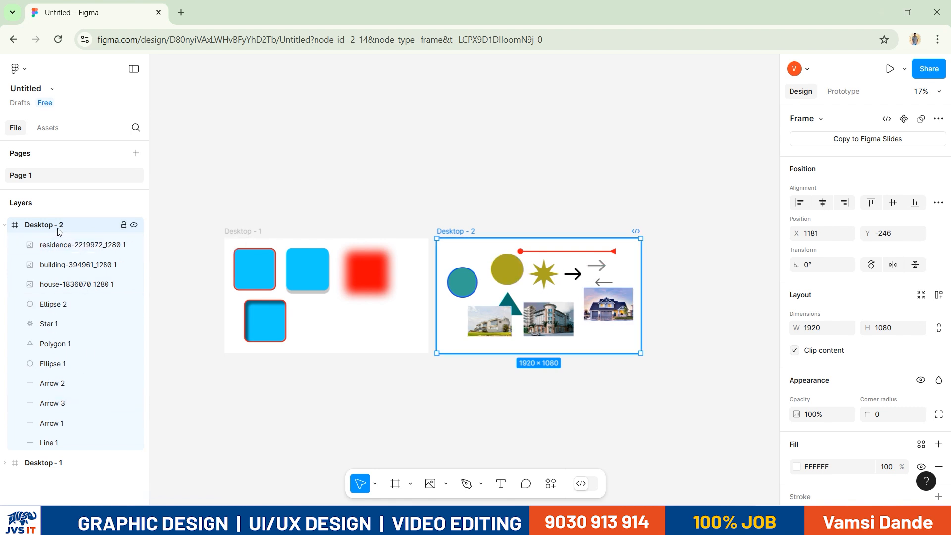
{"action": "left_click", "coordinate": [258, 231]}
{"action": "left_click", "coordinate": [463, 230]}
Try duplicating the building image in Desktop - 2, moving the copy to X 1195, Y 710, and delete the copy
{"action": "left_click", "coordinate": [521, 403]}
{"action": "left_click", "coordinate": [537, 332]}
{"action": "scroll", "coordinate": [602, 327], "scroll_direction": "up", "scroll_amount": 1}
{"action": "scroll", "coordinate": [622, 354], "scroll_direction": "up", "scroll_amount": 1}
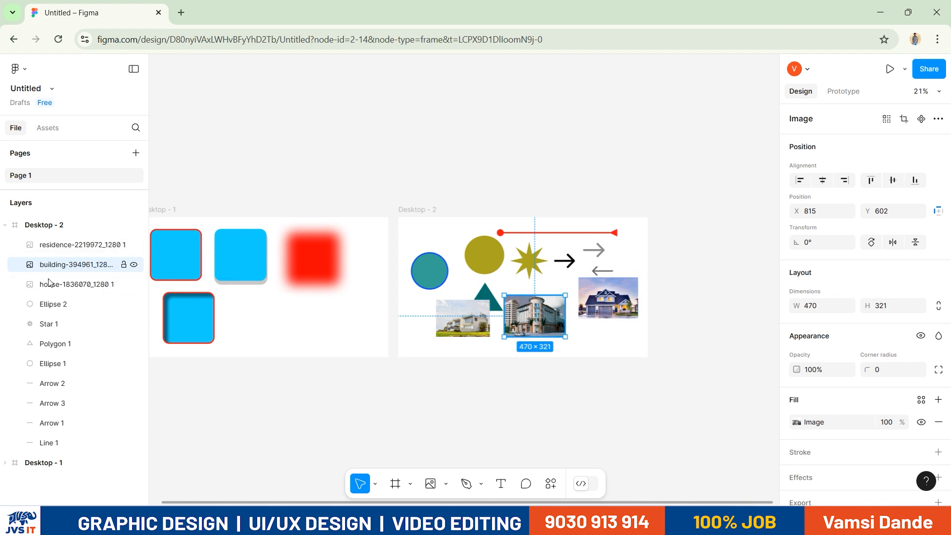
{"action": "key", "text": "ctrl+d"}
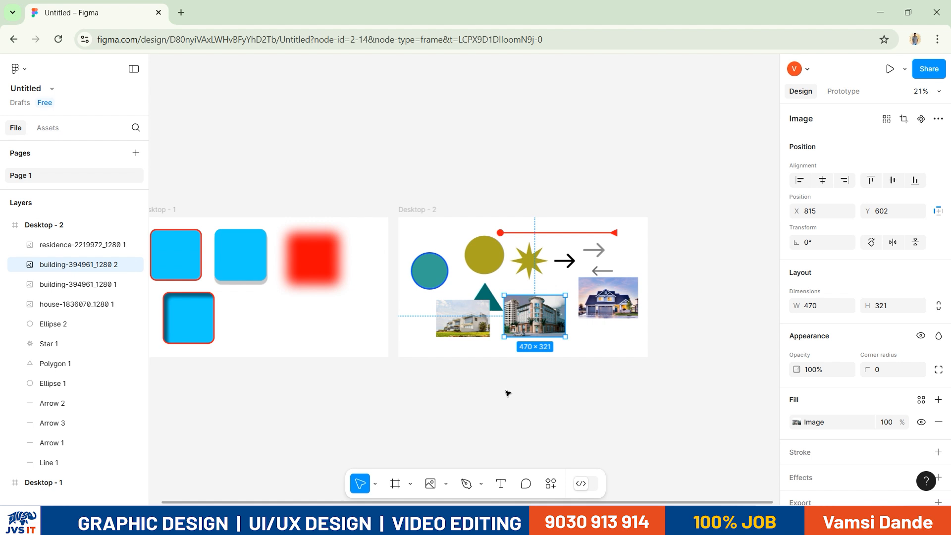
{"action": "left_click_drag", "start_coordinate": [527, 319], "coordinate": [575, 333]}
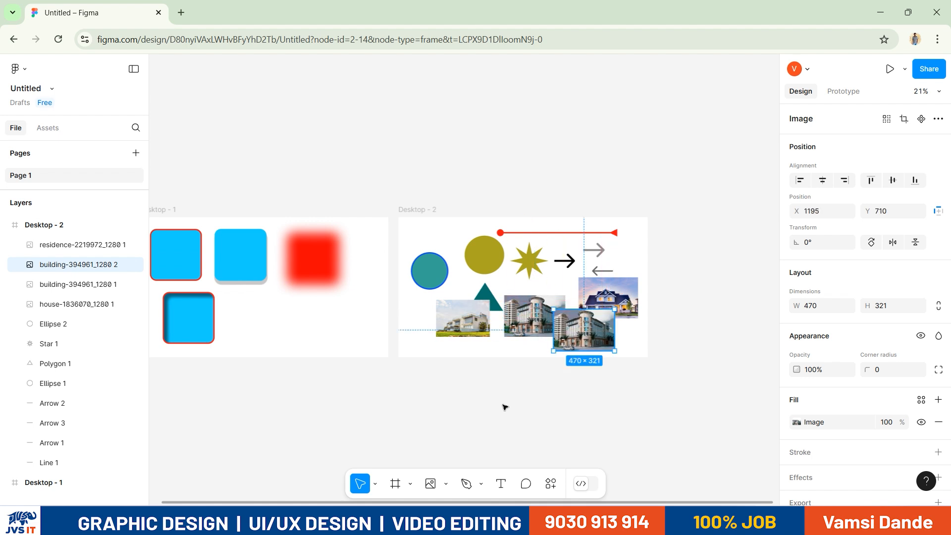
{"action": "key", "text": "Delete"}
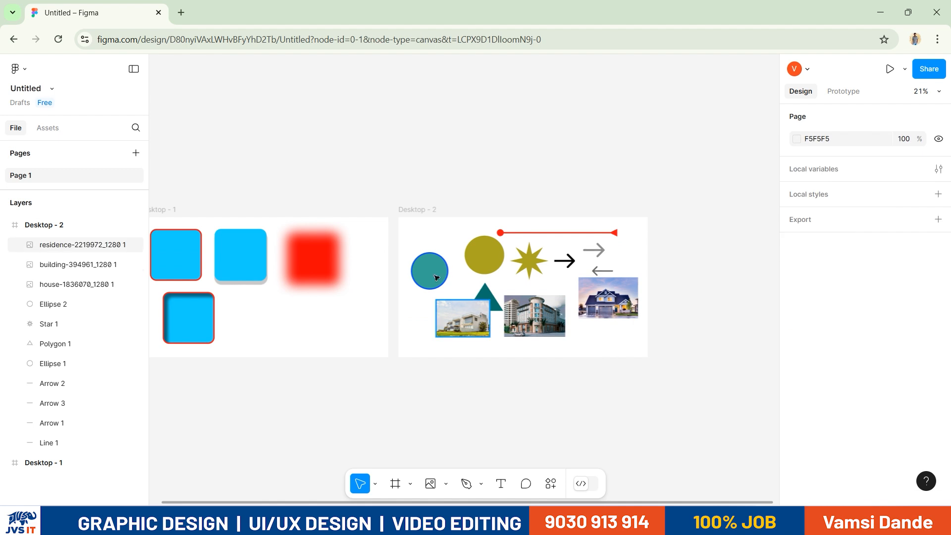
Duplicate the Desktop - 2 frame and collapse the original frame's layers
{"action": "left_click", "coordinate": [435, 213]}
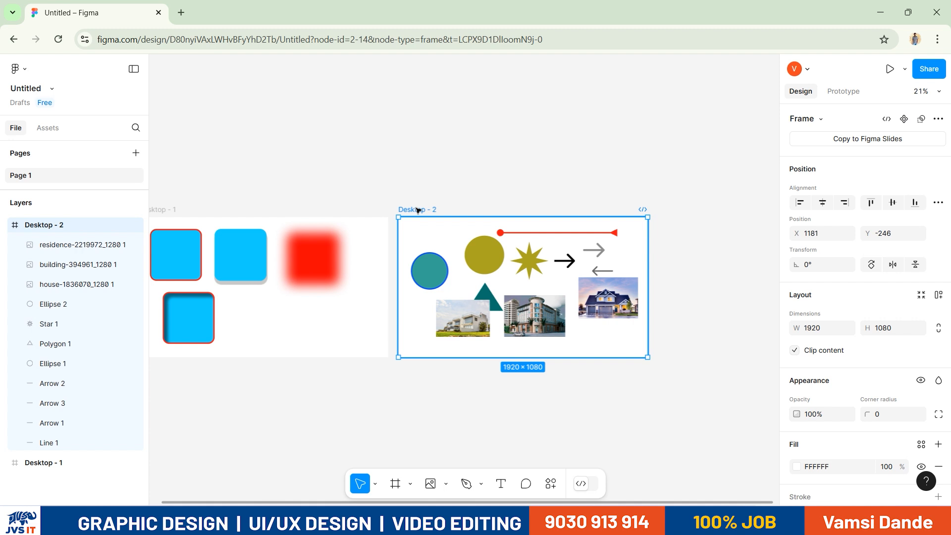
{"action": "left_click", "coordinate": [429, 191]}
{"action": "left_click", "coordinate": [423, 210]}
{"action": "key", "text": "ctrl+d"}
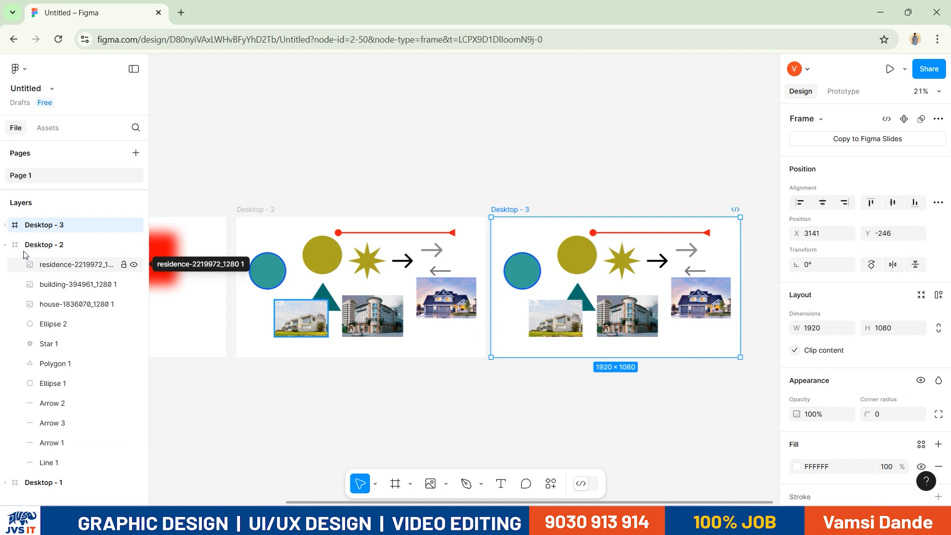
{"action": "left_click", "coordinate": [5, 245]}
Delete all shapes, arrows and images inside the duplicated Desktop - 3 frame
{"action": "left_click_drag", "start_coordinate": [755, 219], "coordinate": [503, 338]}
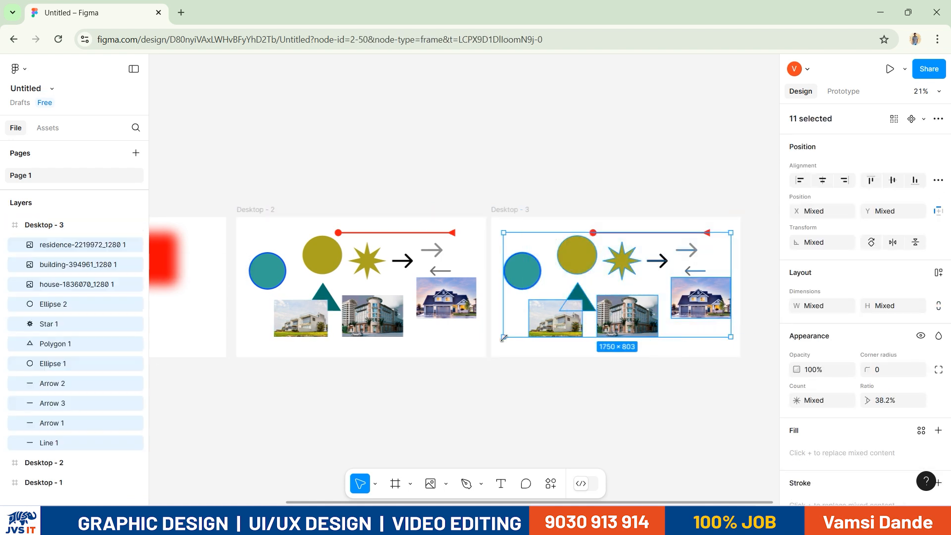
{"action": "key", "text": "Delete"}
{"action": "scroll", "coordinate": [724, 278], "scroll_direction": "up", "scroll_amount": 3}
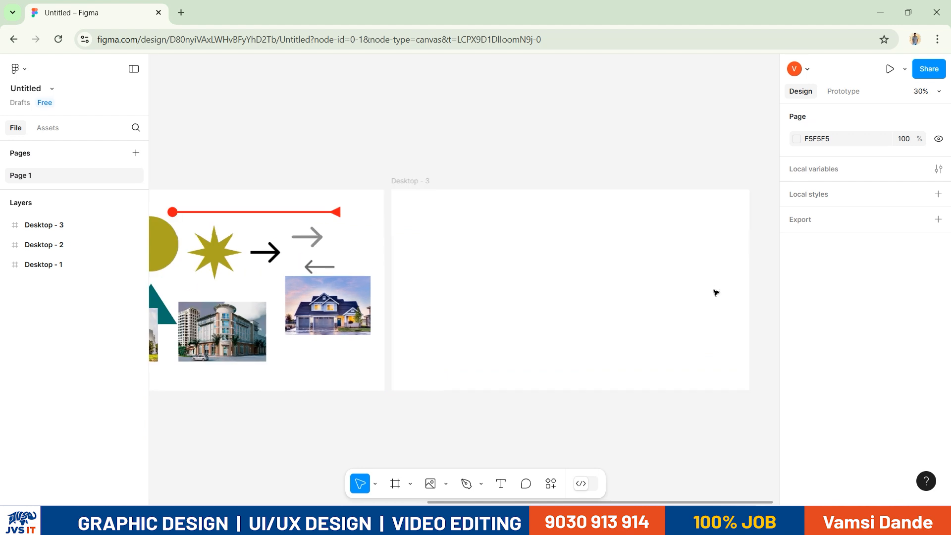
{"action": "scroll", "coordinate": [715, 292], "scroll_direction": "down", "scroll_amount": 1}
Draw a closed path with four corner points using the Pen tool in the left part of Desktop - 3
{"action": "left_click", "coordinate": [466, 483]}
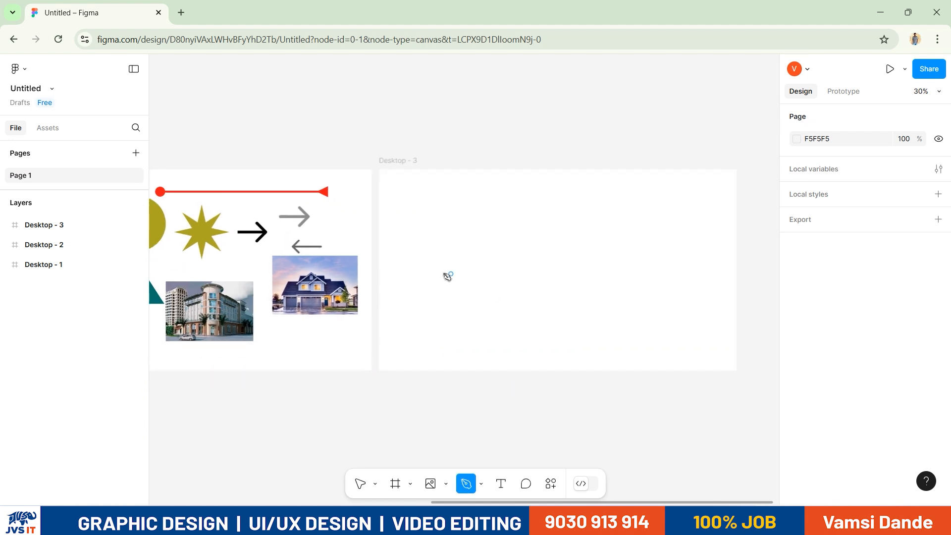
{"action": "scroll", "coordinate": [424, 305], "scroll_direction": "up", "scroll_amount": 3}
{"action": "scroll", "coordinate": [424, 306], "scroll_direction": "right", "scroll_amount": 1}
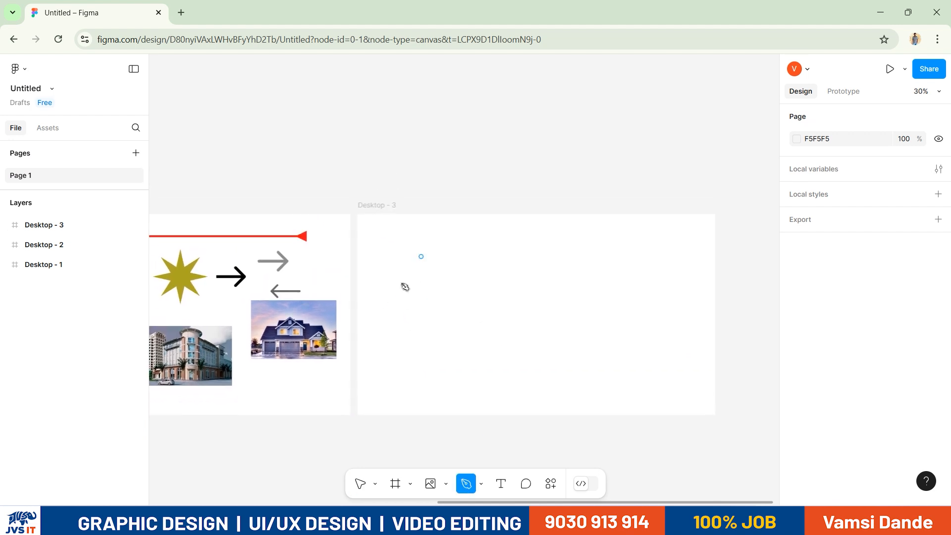
{"action": "scroll", "coordinate": [405, 287], "scroll_direction": "up", "scroll_amount": 1}
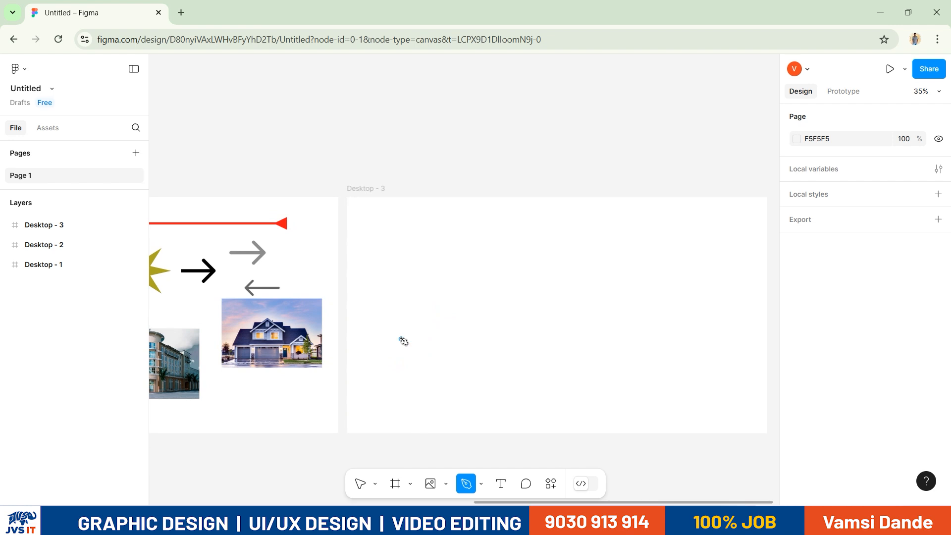
{"action": "left_click", "coordinate": [401, 338]}
{"action": "left_click", "coordinate": [416, 264]}
{"action": "left_click", "coordinate": [464, 339]}
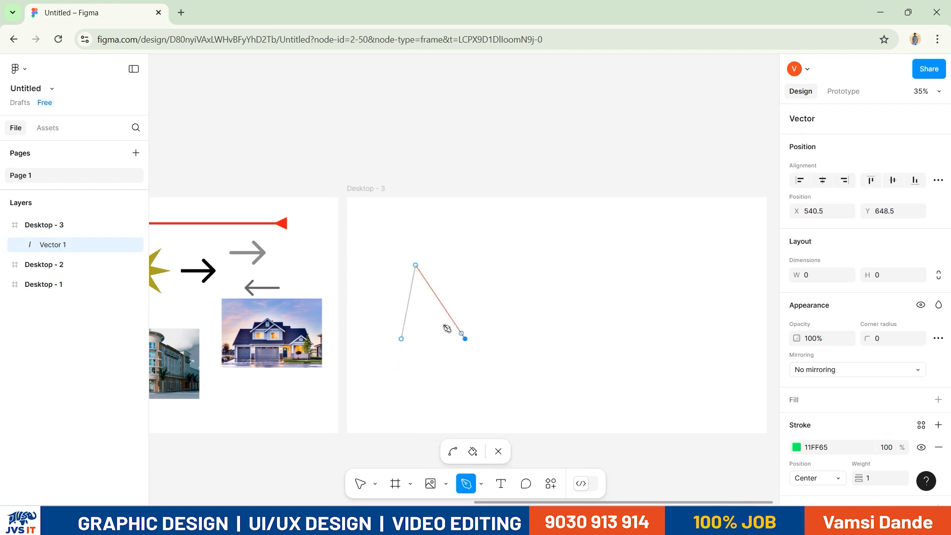
{"action": "left_click", "coordinate": [415, 291]}
{"action": "left_click", "coordinate": [401, 339]}
{"action": "key", "text": "Escape"}
Reshape the path by moving three of its points to form a top peak, a right corner and an inner corner at X 668, Y 560.5
{"action": "left_click_drag", "start_coordinate": [465, 338], "coordinate": [484, 264]}
{"action": "left_click_drag", "start_coordinate": [417, 291], "coordinate": [538, 339]}
{"action": "left_click_drag", "start_coordinate": [415, 265], "coordinate": [492, 319]}
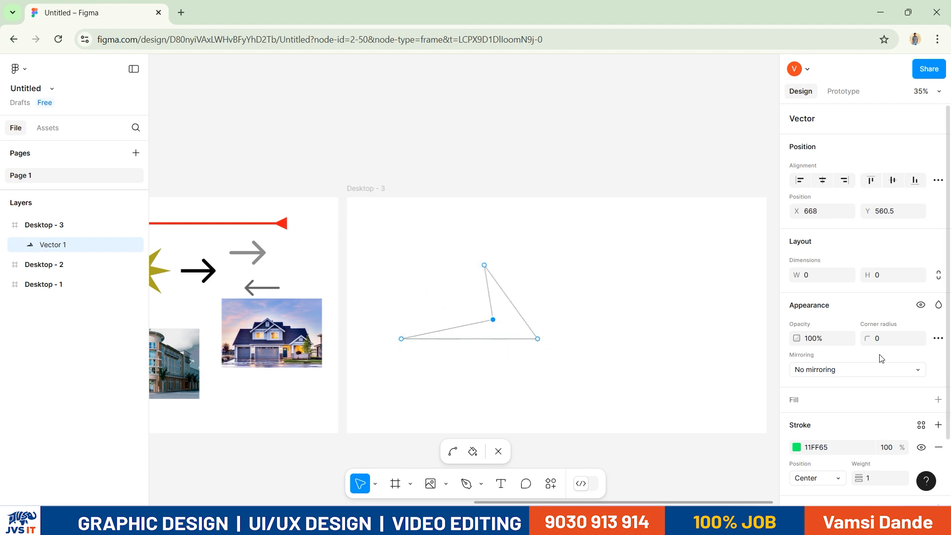
Set the path's stroke to green 2ED86A with weight 12, and add and remove a second stroke
{"action": "scroll", "coordinate": [796, 421], "scroll_direction": "down", "scroll_amount": 3}
{"action": "left_click", "coordinate": [796, 375]}
{"action": "left_click_drag", "start_coordinate": [724, 276], "coordinate": [747, 221]}
{"action": "key", "text": "Escape"}
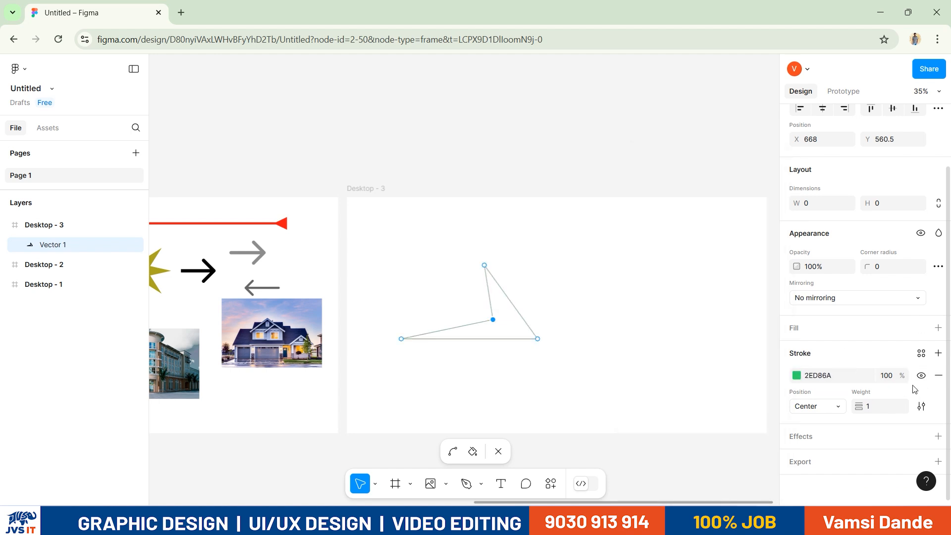
{"action": "left_click_drag", "start_coordinate": [877, 409], "coordinate": [874, 406]}
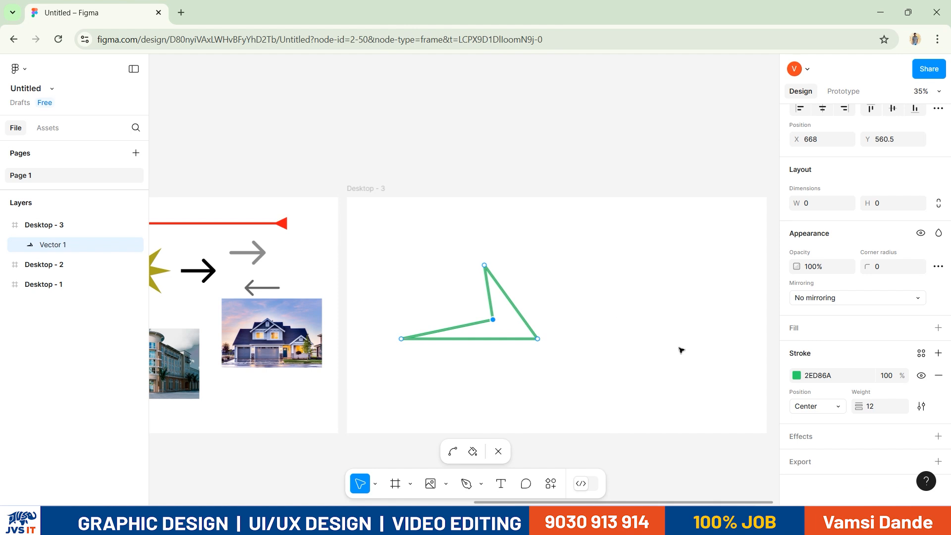
{"action": "left_click", "coordinate": [938, 353]}
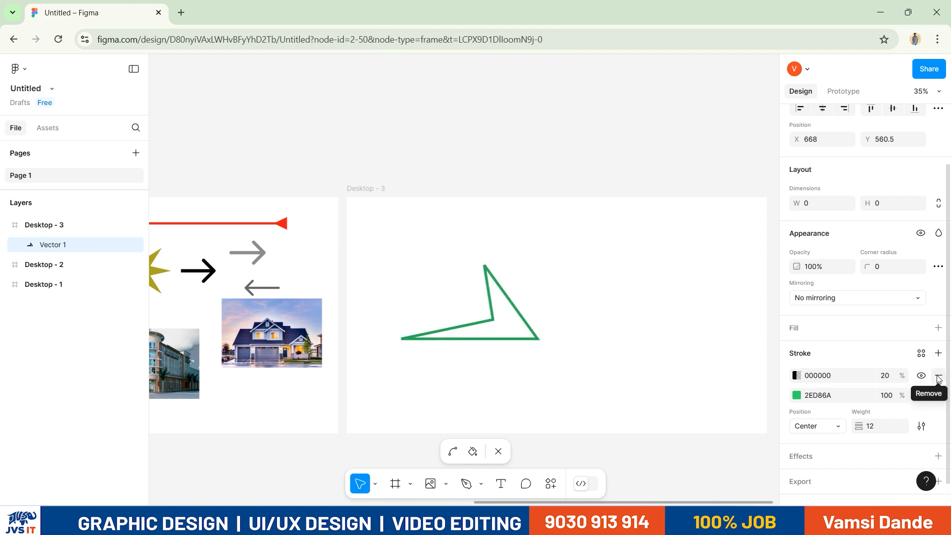
{"action": "left_click", "coordinate": [938, 375]}
Add a yellow FFF12D fill to the closed path
{"action": "left_click", "coordinate": [938, 328]}
{"action": "left_click", "coordinate": [796, 350]}
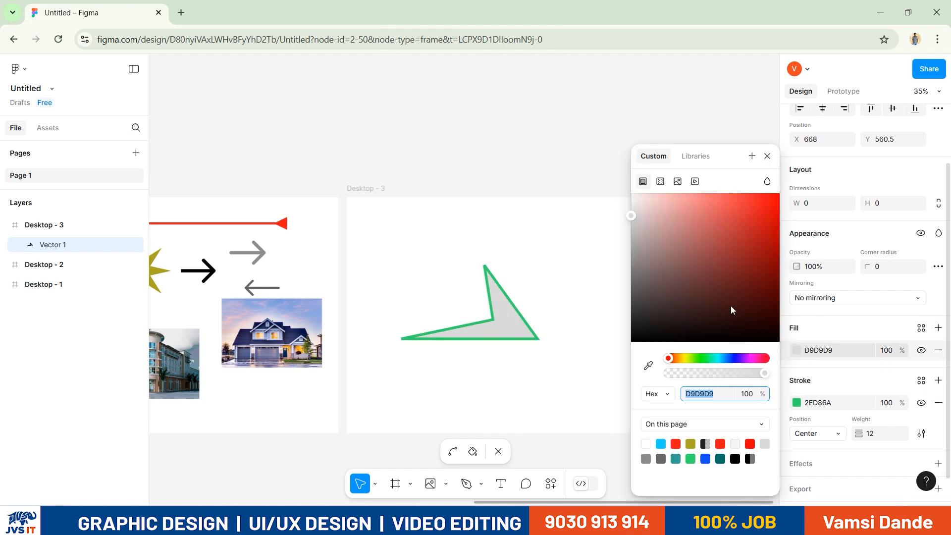
{"action": "left_click", "coordinate": [753, 193]}
{"action": "left_click_drag", "start_coordinate": [717, 358], "coordinate": [684, 367]}
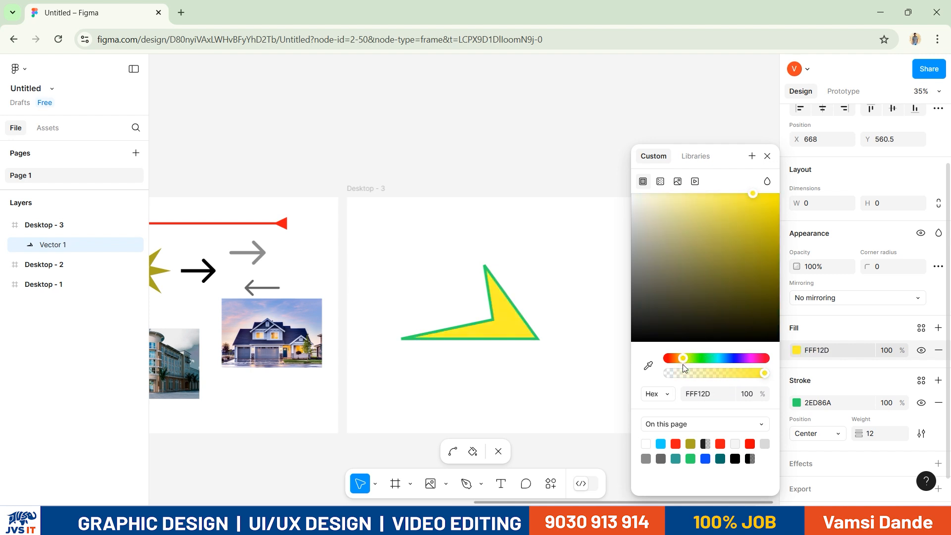
{"action": "left_click", "coordinate": [539, 295]}
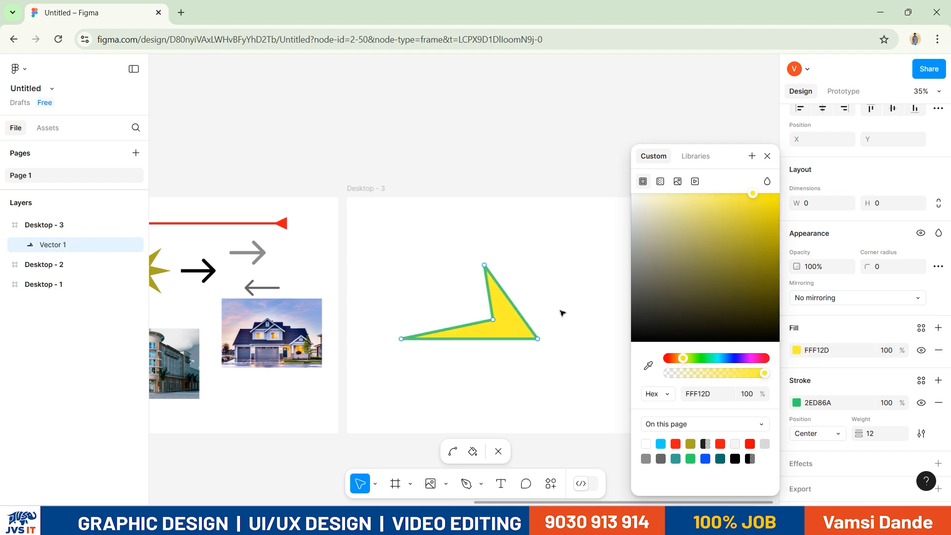
{"action": "left_click", "coordinate": [767, 156]}
Move the path's right corner point to X 1178.5, Y 682.5 and add a point midway along the upper-right edge
{"action": "left_click_drag", "start_coordinate": [590, 384], "coordinate": [381, 242]}
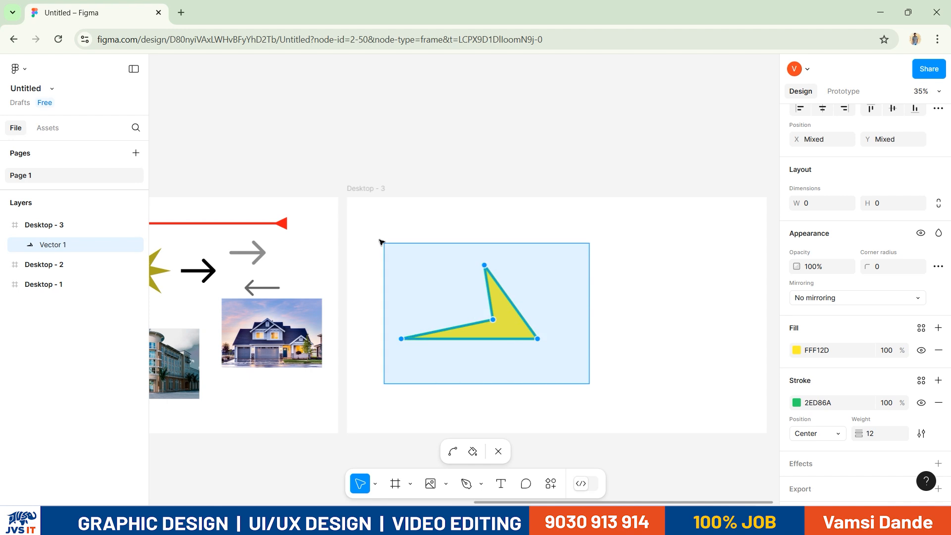
{"action": "left_click_drag", "start_coordinate": [537, 339], "coordinate": [604, 346]}
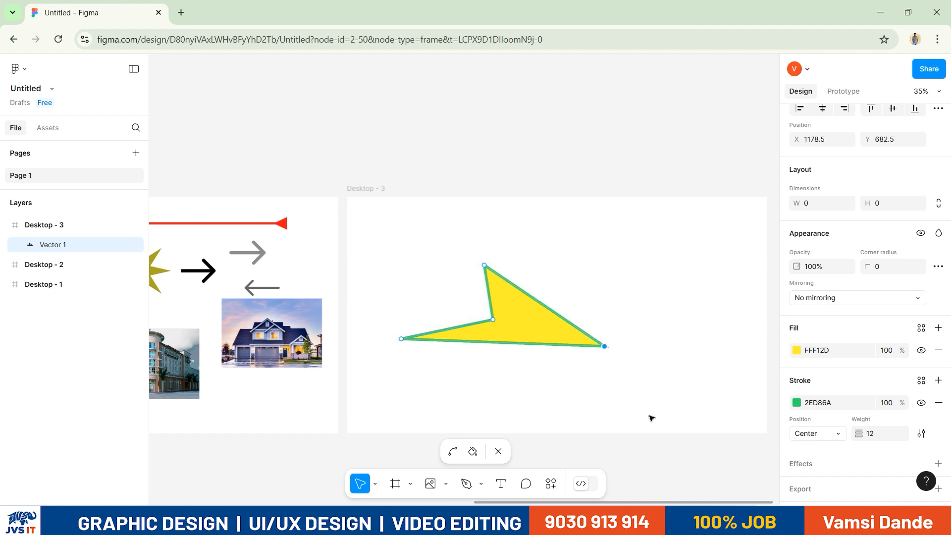
{"action": "left_click", "coordinate": [546, 307]}
{"action": "left_click", "coordinate": [606, 346]}
Bend the path's right tip and inner corner into curves, with mirrored handles at X 1133, Y 773 and X 725, Y 458.5
{"action": "left_click", "coordinate": [453, 452]}
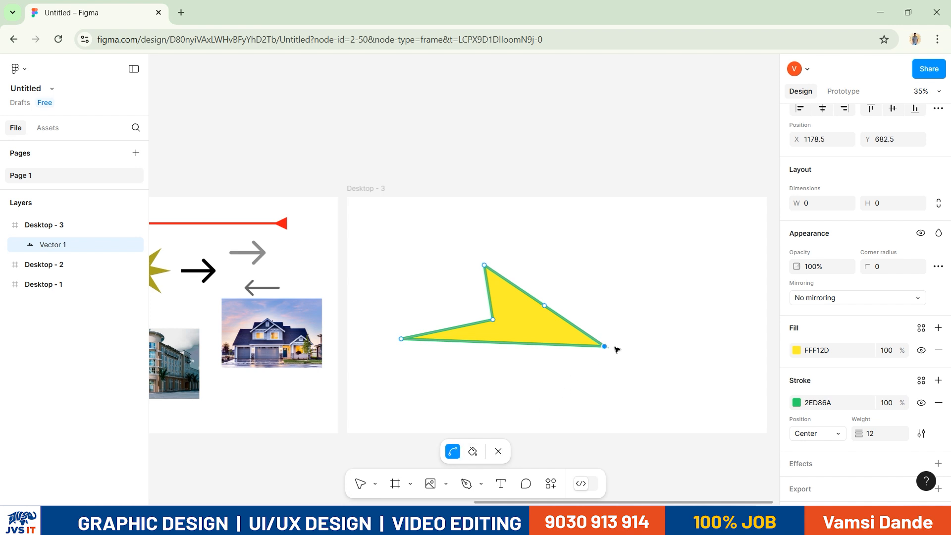
{"action": "left_click_drag", "start_coordinate": [605, 348], "coordinate": [595, 378]}
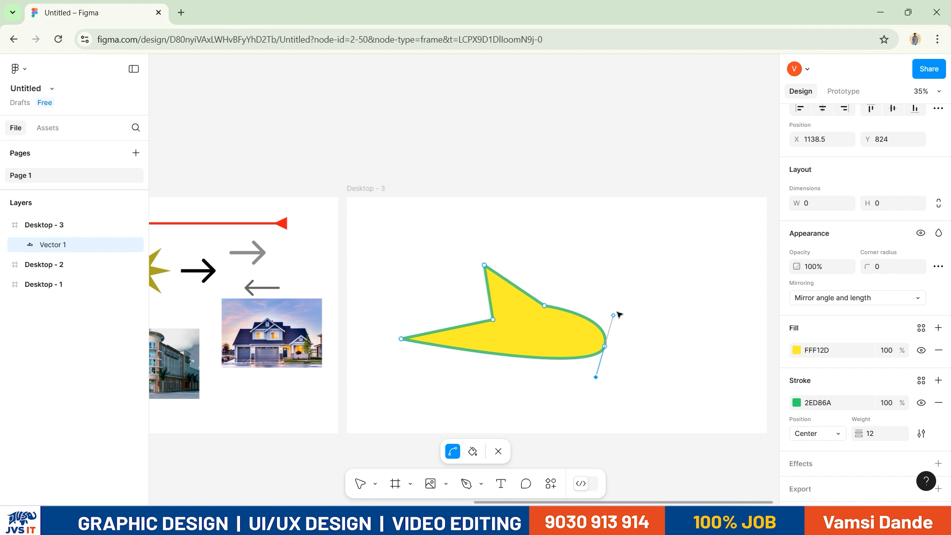
{"action": "left_click_drag", "start_coordinate": [614, 315], "coordinate": [596, 367]}
{"action": "left_click", "coordinate": [604, 348]}
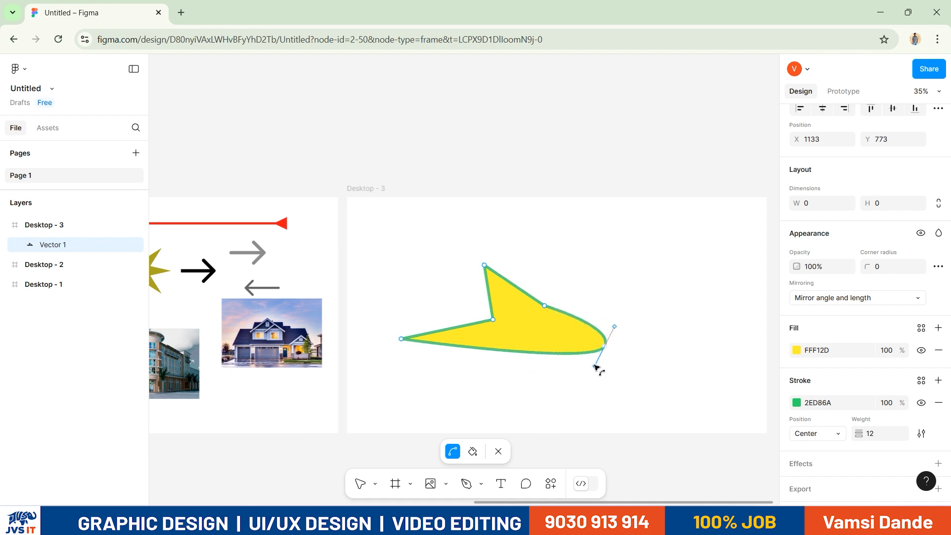
{"action": "left_click_drag", "start_coordinate": [493, 320], "coordinate": [506, 299]}
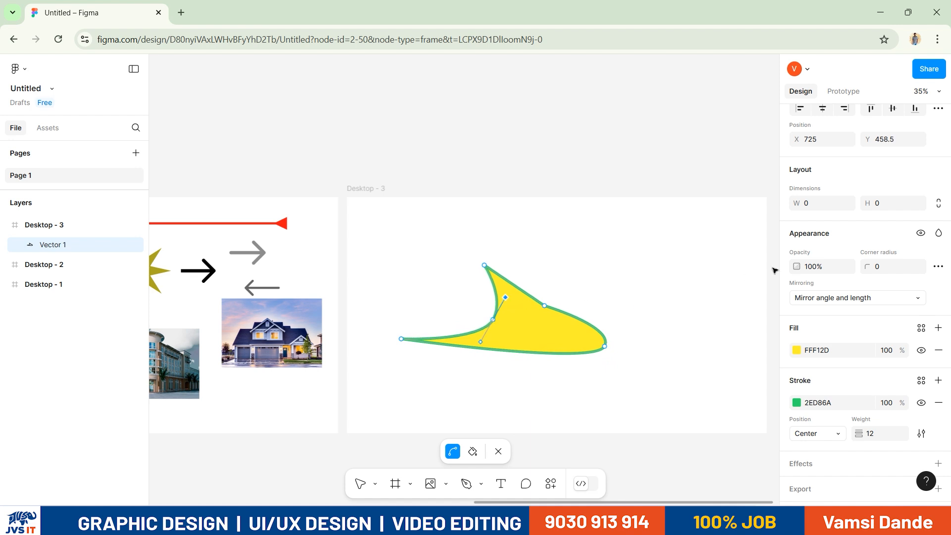
Recolour the closed path's fill to dark green 24785D with the paint bucket active
{"action": "left_click", "coordinate": [472, 452]}
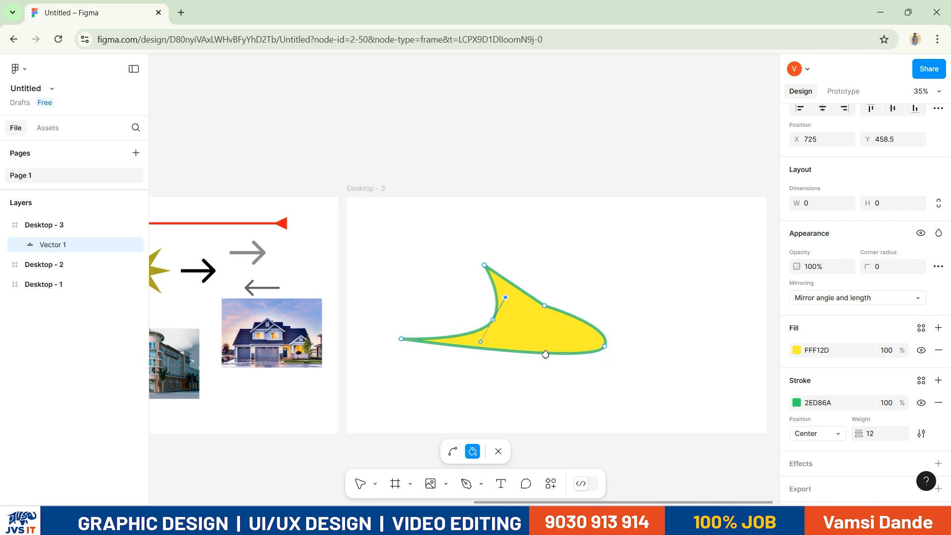
{"action": "left_click", "coordinate": [796, 350]}
{"action": "left_click", "coordinate": [712, 217]}
{"action": "left_click", "coordinate": [711, 358]}
{"action": "left_click", "coordinate": [735, 272]}
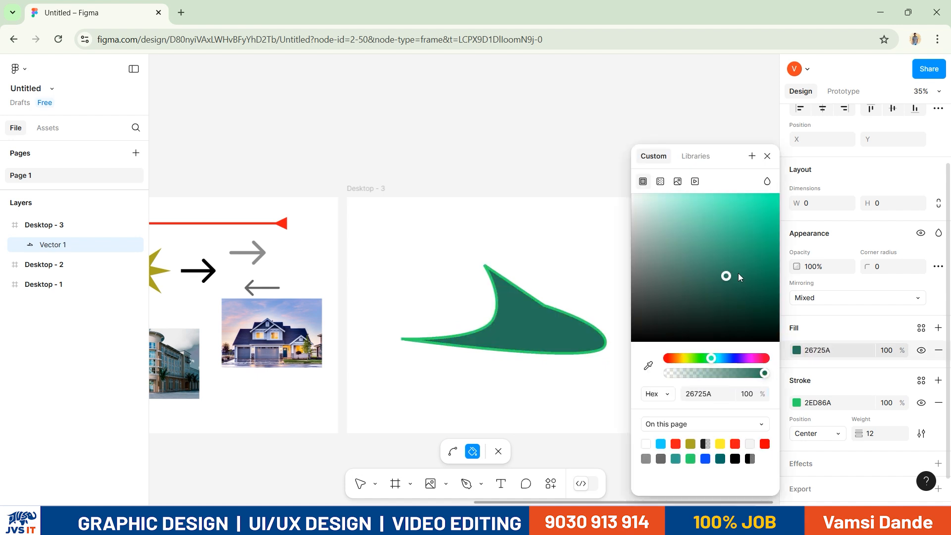
{"action": "left_click", "coordinate": [766, 156]}
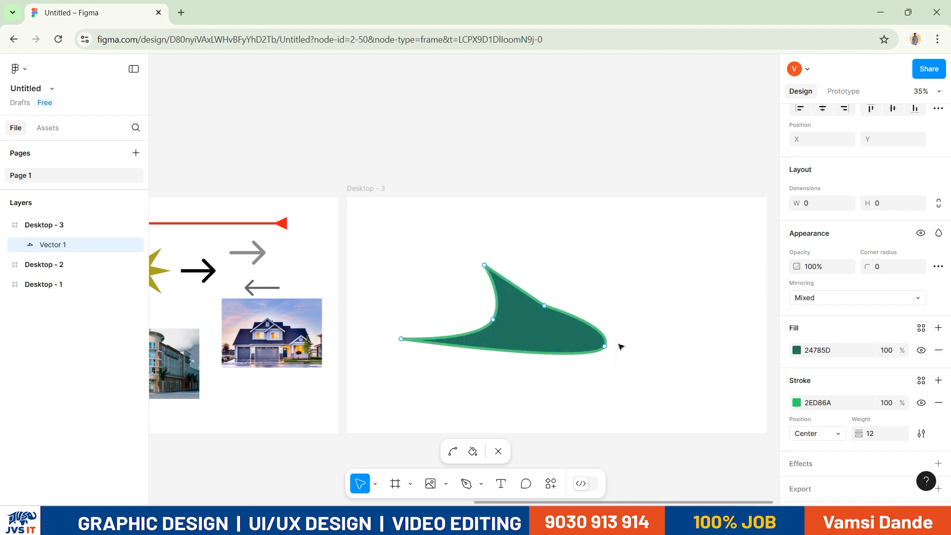
Set the closed path's fill to purple B019F6
{"action": "left_click", "coordinate": [473, 451]}
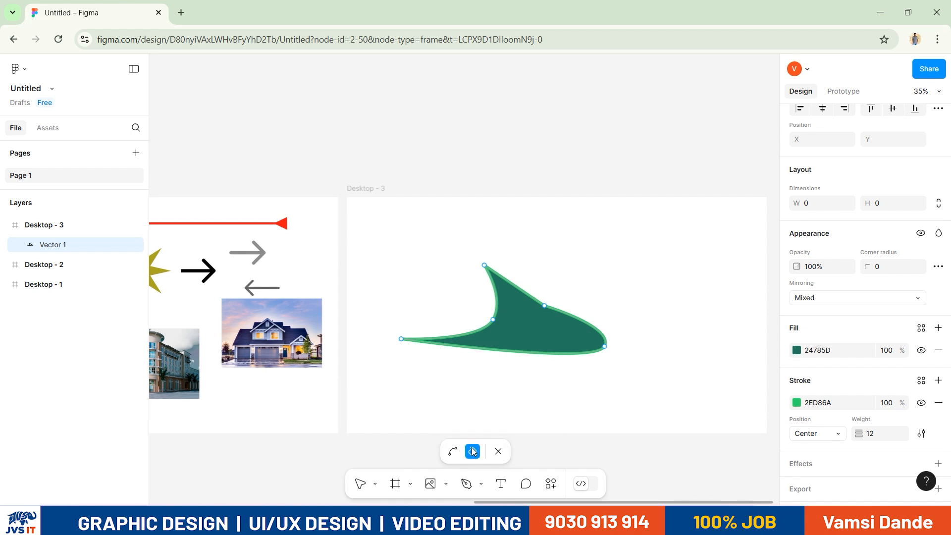
{"action": "left_click", "coordinate": [491, 306]}
{"action": "left_click", "coordinate": [797, 350]}
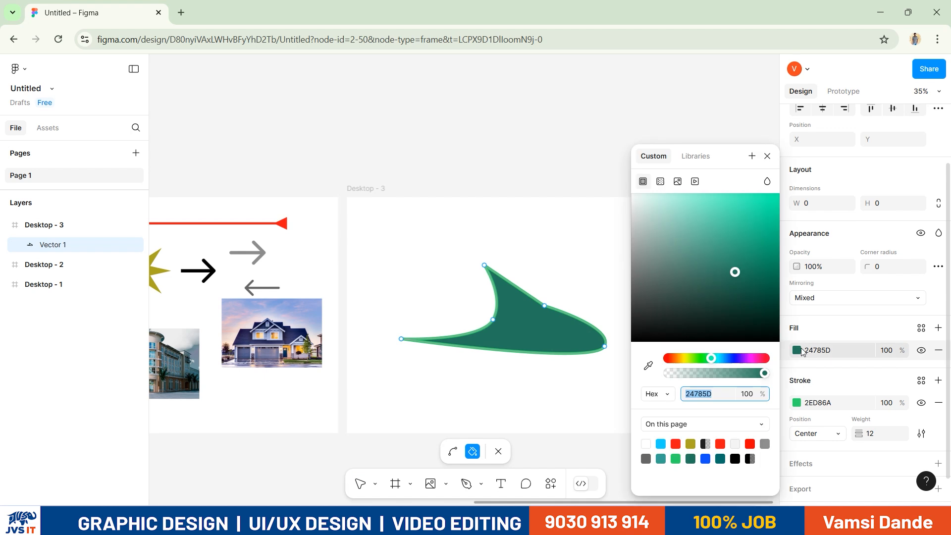
{"action": "left_click", "coordinate": [765, 198]}
{"action": "left_click", "coordinate": [767, 180]}
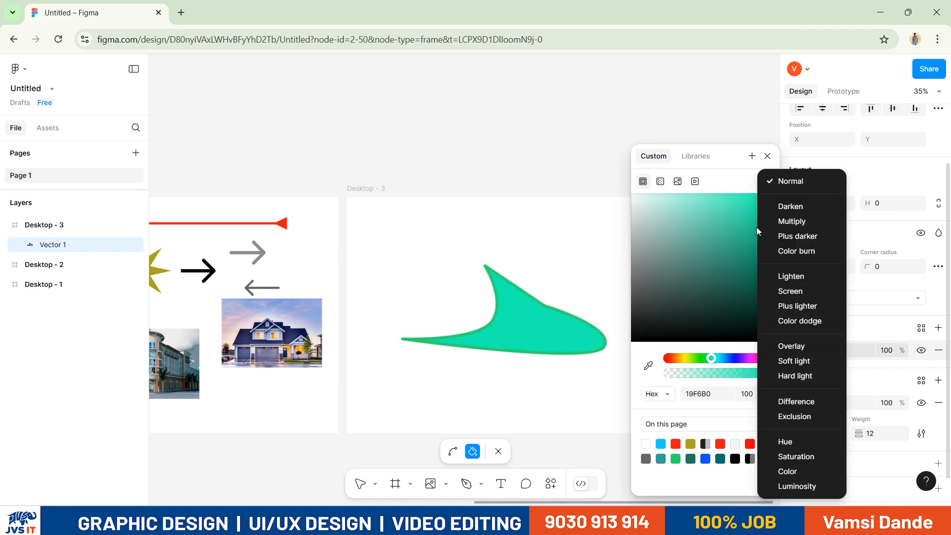
{"action": "left_click", "coordinate": [732, 250]}
{"action": "left_click", "coordinate": [743, 358]}
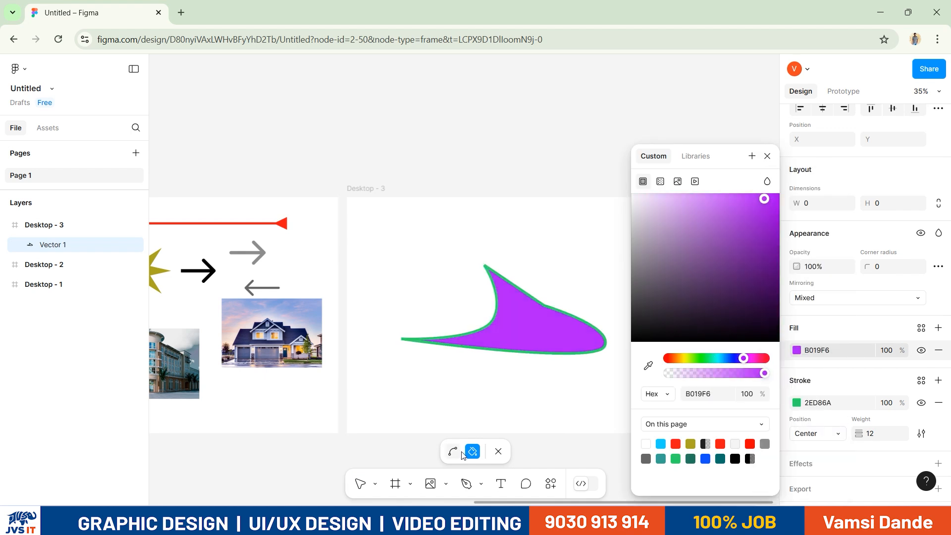
Finish editing the path's points and move the whole shape to X 118, Y 101 in the Desktop - 3 frame
{"action": "left_click", "coordinate": [469, 451]}
{"action": "left_click", "coordinate": [453, 449]}
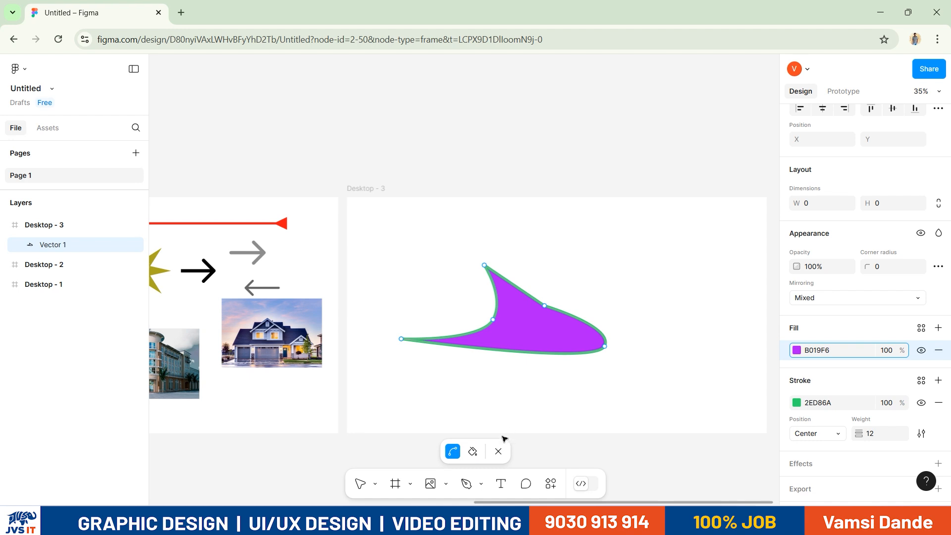
{"action": "left_click", "coordinate": [499, 451]}
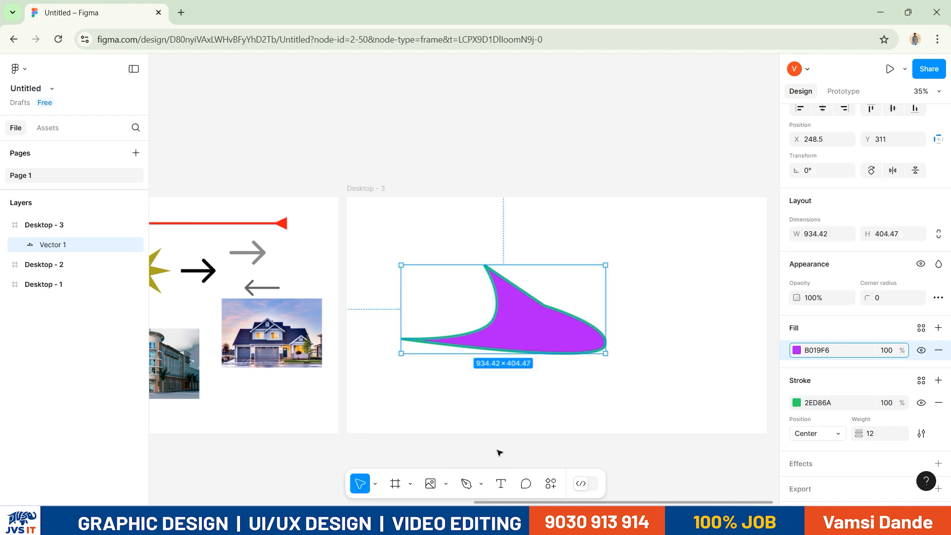
{"action": "left_click_drag", "start_coordinate": [556, 357], "coordinate": [528, 310]}
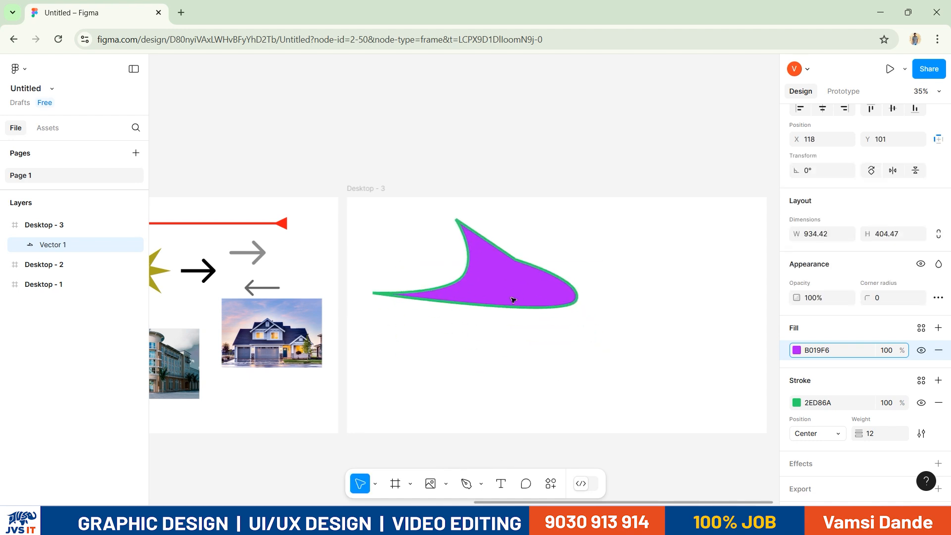
Try freehand strokes with the Pencil tool on the Desktop - 3 frame and undo them
{"action": "left_click", "coordinate": [480, 484]}
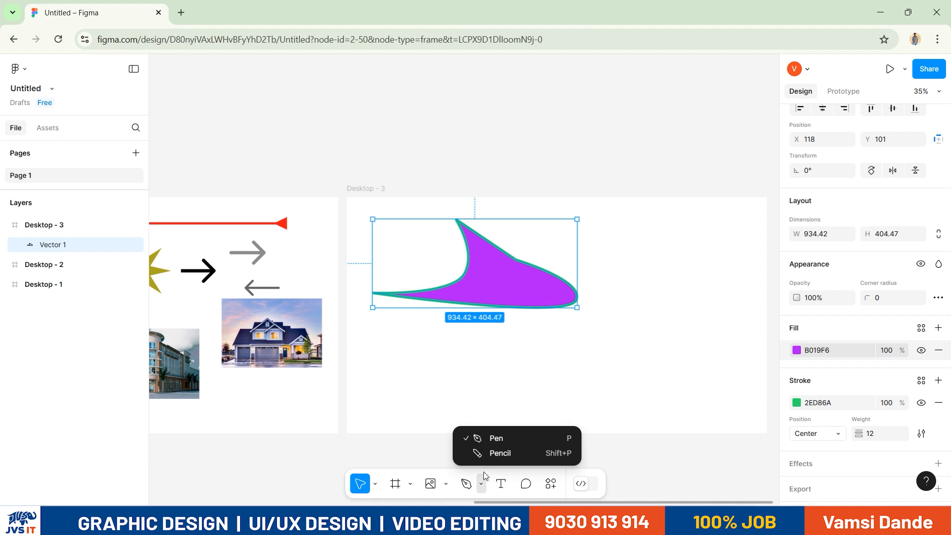
{"action": "left_click", "coordinate": [497, 453]}
{"action": "mouse_move", "coordinate": [496, 418]}
{"action": "left_mouse_down"}
{"action": "mouse_move", "coordinate": [499, 364]}
{"action": "mouse_move", "coordinate": [557, 375]}
{"action": "mouse_move", "coordinate": [583, 307]}
{"action": "mouse_move", "coordinate": [668, 316]}
{"action": "mouse_move", "coordinate": [575, 323]}
{"action": "mouse_move", "coordinate": [537, 299]}
{"action": "left_mouse_up"}
{"action": "key", "text": "ctrl+z"}
{"action": "scroll", "coordinate": [683, 247], "scroll_direction": "up", "scroll_amount": 1}
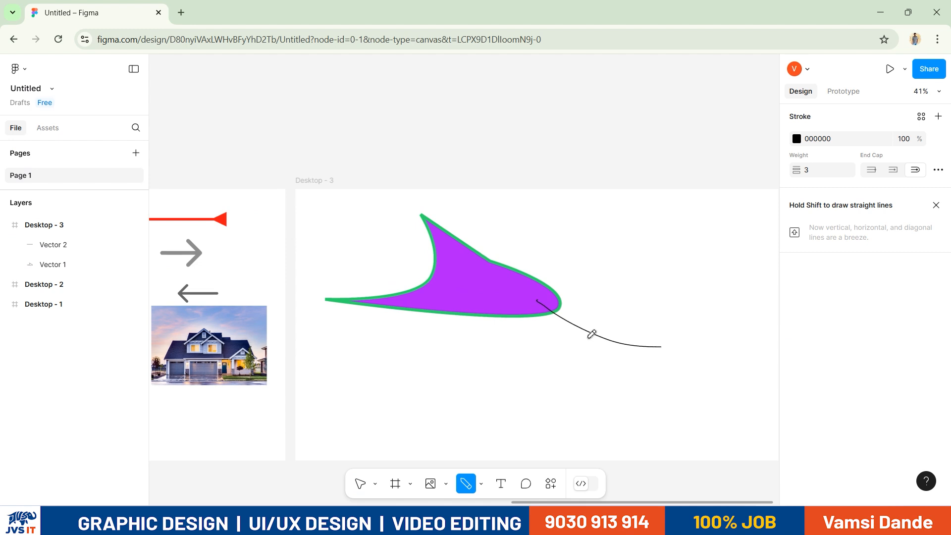
{"action": "key", "text": "ctrl+z"}
Draw a freehand signature with a wavy underline below the purple shape, about 854 × 427 overall, using the black 3-weight Pencil
{"action": "scroll", "coordinate": [651, 381], "scroll_direction": "up", "scroll_amount": 1}
{"action": "scroll", "coordinate": [654, 377], "scroll_direction": "up", "scroll_amount": 2}
{"action": "mouse_move", "coordinate": [276, 301]}
{"action": "left_mouse_down"}
{"action": "mouse_move", "coordinate": [374, 325]}
{"action": "mouse_move", "coordinate": [448, 312]}
{"action": "mouse_move", "coordinate": [516, 254]}
{"action": "mouse_move", "coordinate": [463, 253]}
{"action": "left_mouse_up"}
{"action": "mouse_move", "coordinate": [393, 374]}
{"action": "left_mouse_down"}
{"action": "mouse_move", "coordinate": [511, 312]}
{"action": "mouse_move", "coordinate": [568, 231]}
{"action": "left_mouse_up"}
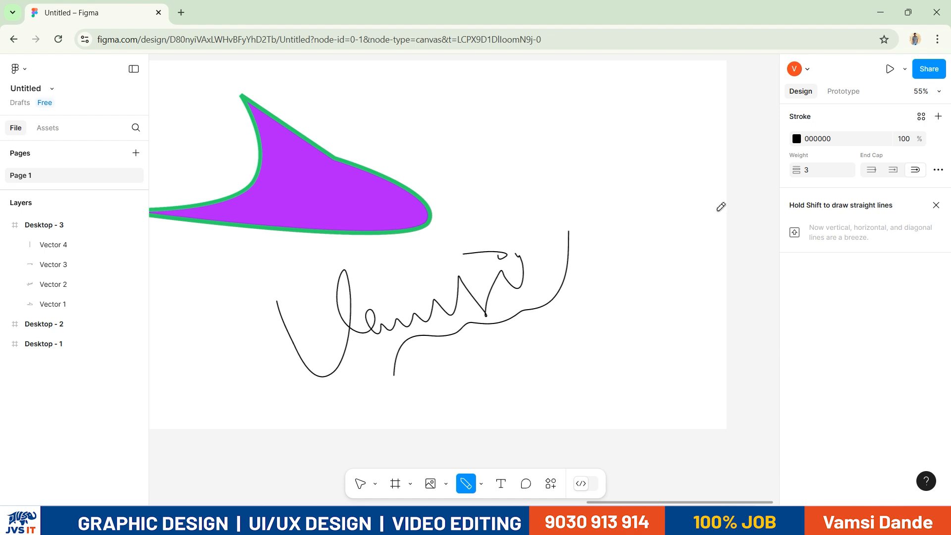
Set the stroke weight of the signature's wavy underline to 10
{"action": "key", "text": "v"}
{"action": "left_click", "coordinate": [557, 315]}
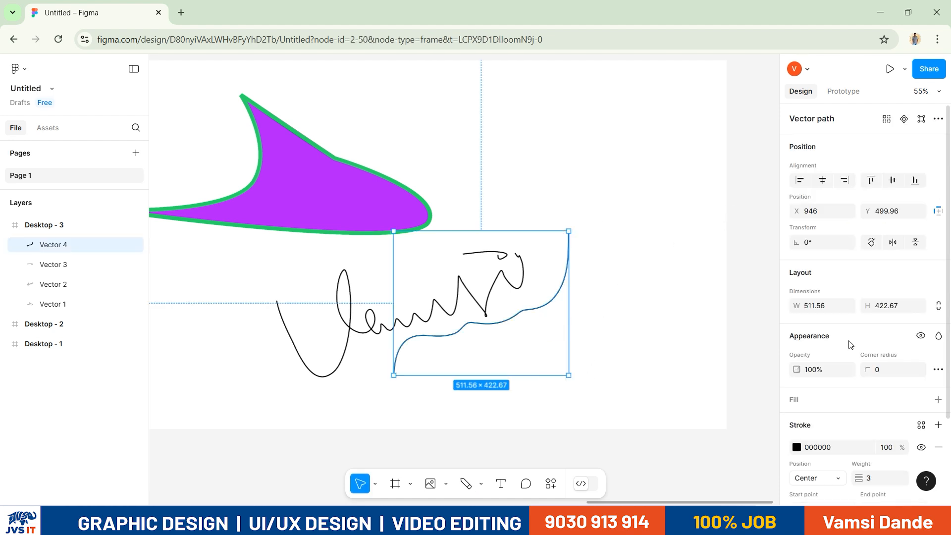
{"action": "scroll", "coordinate": [861, 346], "scroll_direction": "down", "scroll_amount": 2}
{"action": "mouse_move", "coordinate": [861, 375]}
{"action": "left_mouse_down"}
{"action": "mouse_move", "coordinate": [891, 375]}
{"action": "mouse_move", "coordinate": [874, 375]}
{"action": "left_mouse_up"}
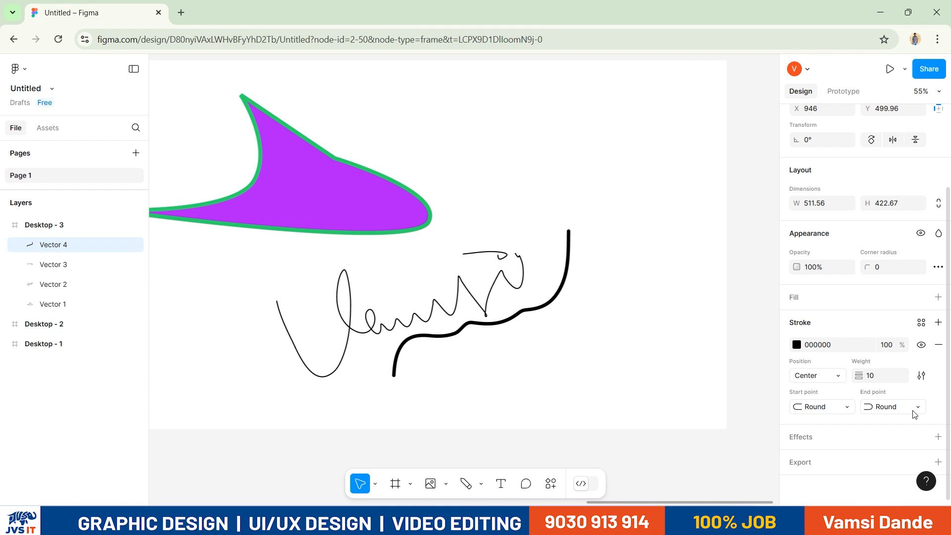
Thicken the stroke of the signature's main line
{"action": "left_click_drag", "start_coordinate": [271, 337], "coordinate": [484, 284]}
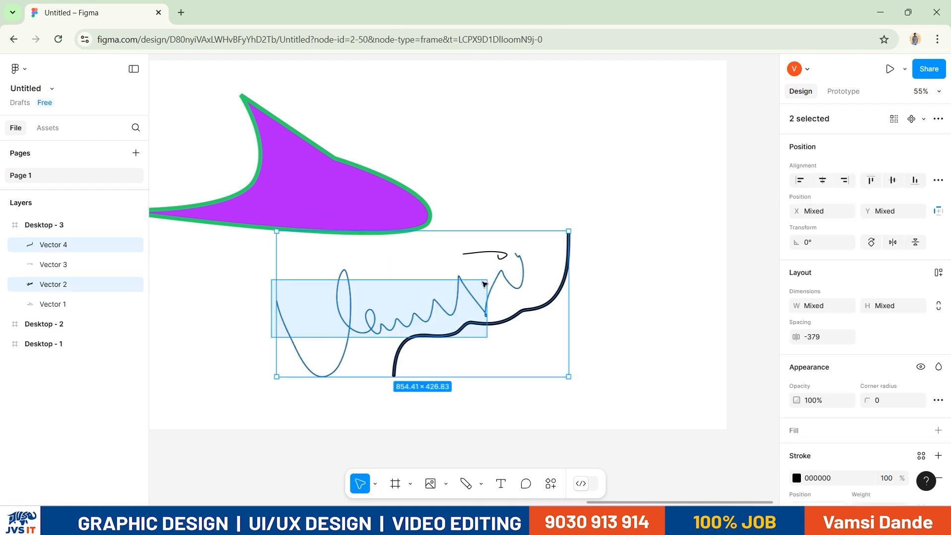
{"action": "left_click", "coordinate": [272, 336]}
{"action": "left_click", "coordinate": [278, 307]}
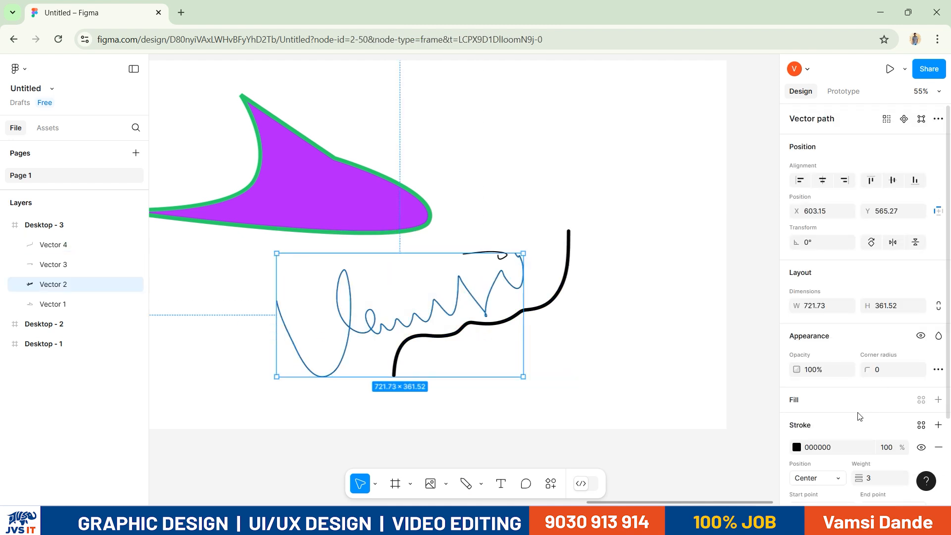
{"action": "left_click_drag", "start_coordinate": [860, 477], "coordinate": [776, 422]}
Change the stroke colour of the signature's main line and its small upper line to red
{"action": "left_click_drag", "start_coordinate": [509, 231], "coordinate": [497, 286]}
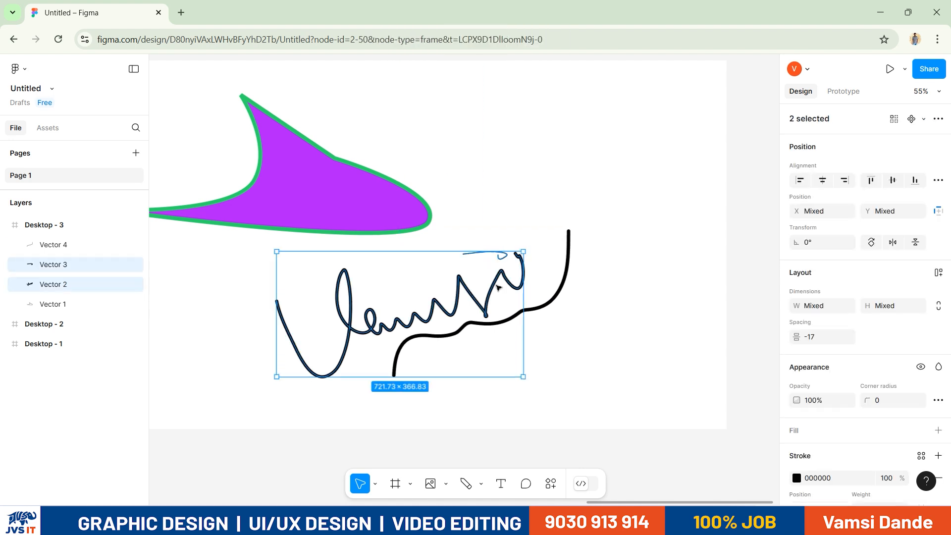
{"action": "scroll", "coordinate": [852, 461], "scroll_direction": "down", "scroll_amount": 5}
{"action": "left_click", "coordinate": [797, 345]}
{"action": "mouse_move", "coordinate": [721, 296]}
{"action": "left_mouse_down"}
{"action": "mouse_move", "coordinate": [776, 213]}
{"action": "mouse_move", "coordinate": [776, 195]}
{"action": "left_mouse_up"}
{"action": "left_click", "coordinate": [587, 441]}
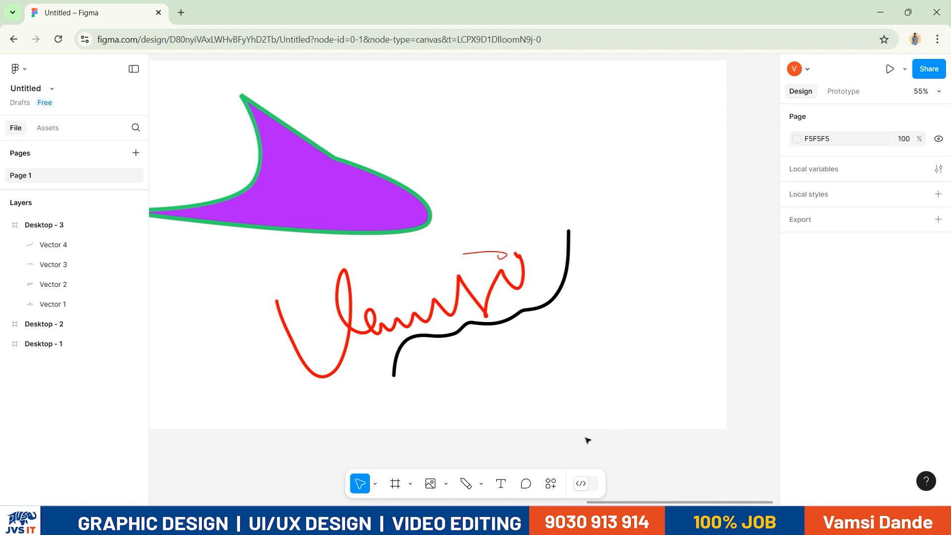
Delete the three signature strokes, and draw and undo one freehand 10-weight Pencil stroke across the frame
{"action": "left_click_drag", "start_coordinate": [531, 358], "coordinate": [221, 251]}
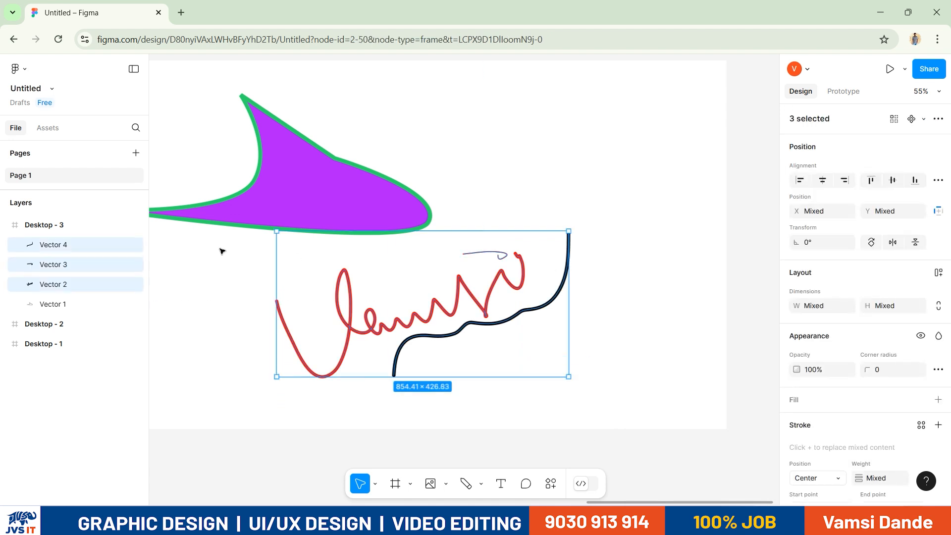
{"action": "key", "text": "Delete"}
{"action": "left_click", "coordinate": [481, 483]}
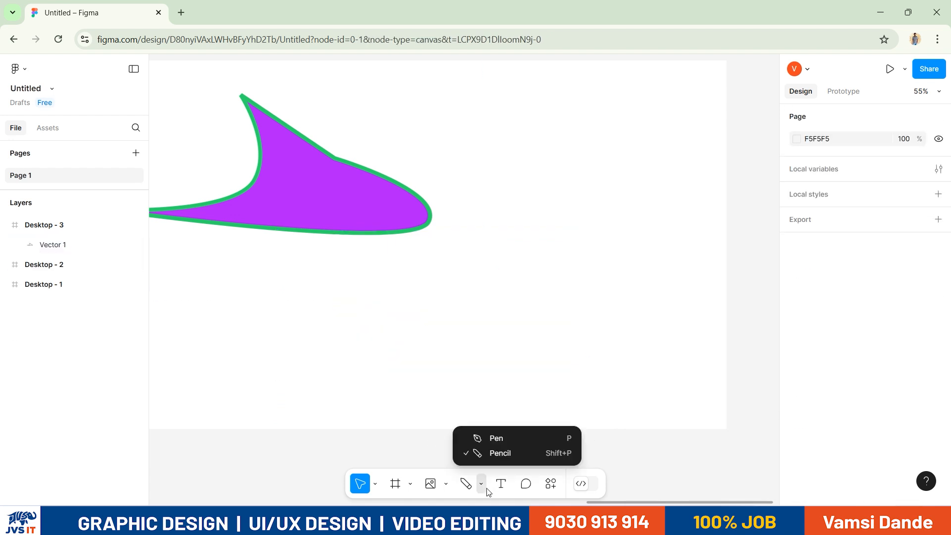
{"action": "left_click", "coordinate": [498, 456]}
{"action": "mouse_move", "coordinate": [278, 263]}
{"action": "left_mouse_down"}
{"action": "mouse_move", "coordinate": [398, 245]}
{"action": "mouse_move", "coordinate": [448, 297]}
{"action": "mouse_move", "coordinate": [739, 220]}
{"action": "left_mouse_up"}
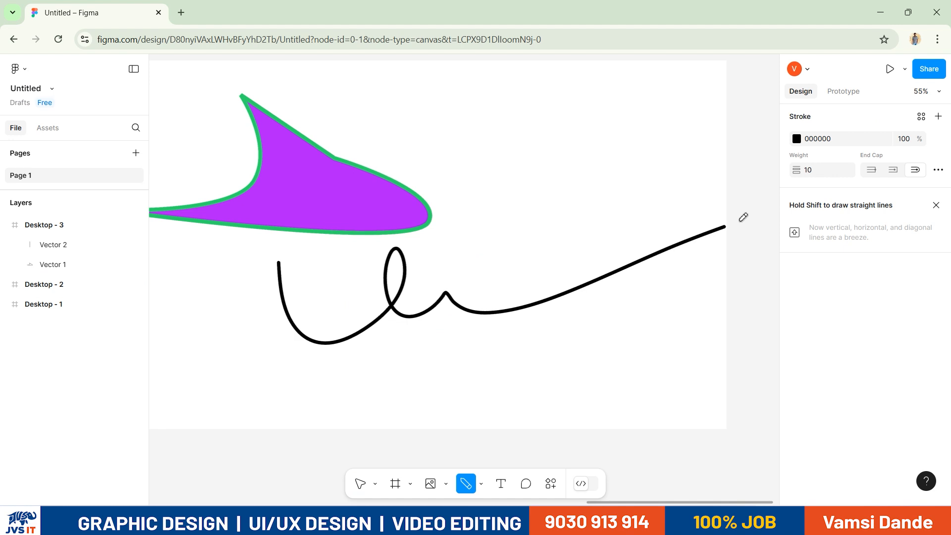
{"action": "key", "text": "ctrl+z"}
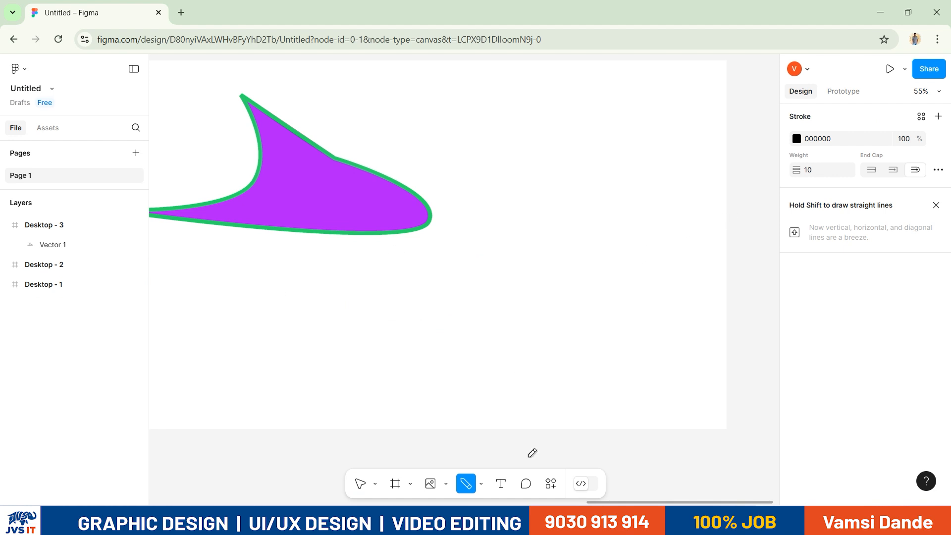
Leave the Pencil tool and move the purple shape to X 26, Y 87 in the Desktop - 3 frame
{"action": "scroll", "coordinate": [498, 350], "scroll_direction": "down", "scroll_amount": 5}
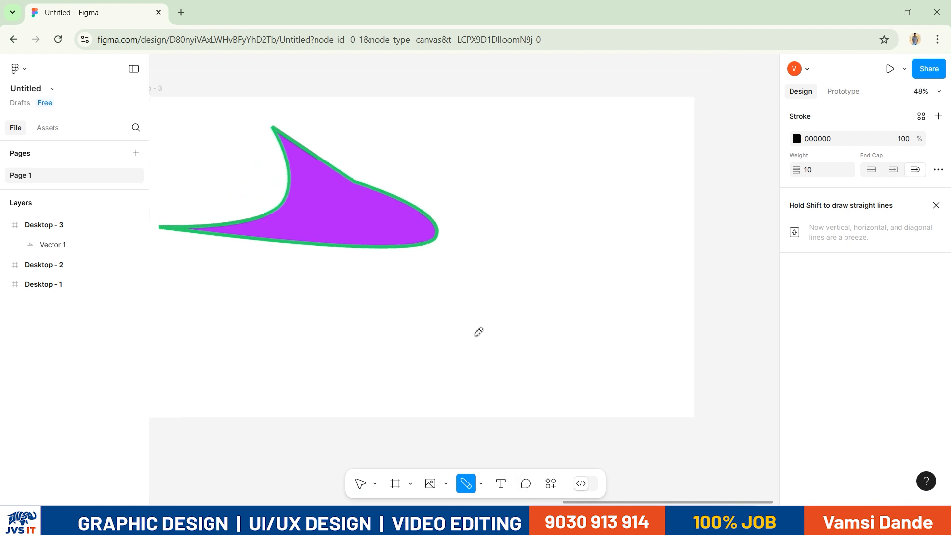
{"action": "key", "text": "Escape"}
{"action": "left_click", "coordinate": [416, 272]}
{"action": "scroll", "coordinate": [437, 310], "scroll_direction": "up", "scroll_amount": 1}
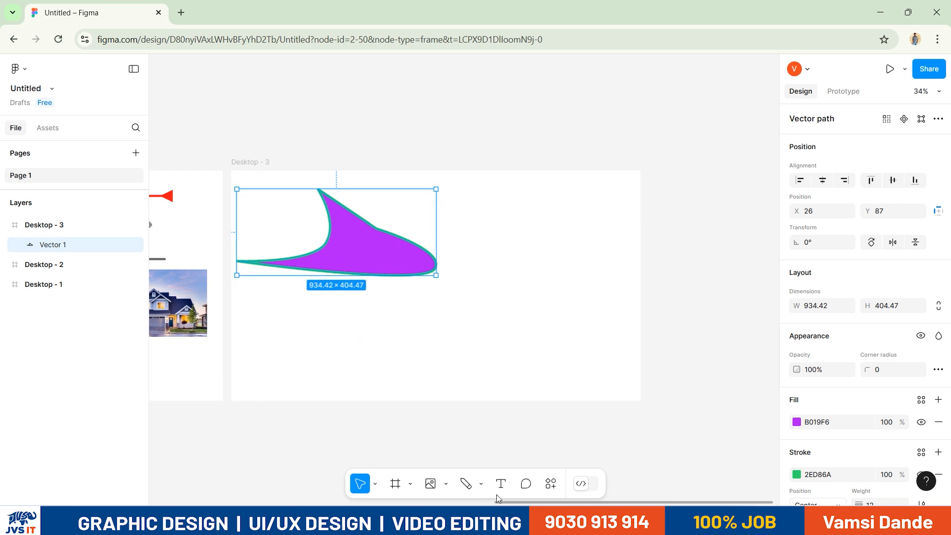
{"action": "left_click", "coordinate": [500, 491]}
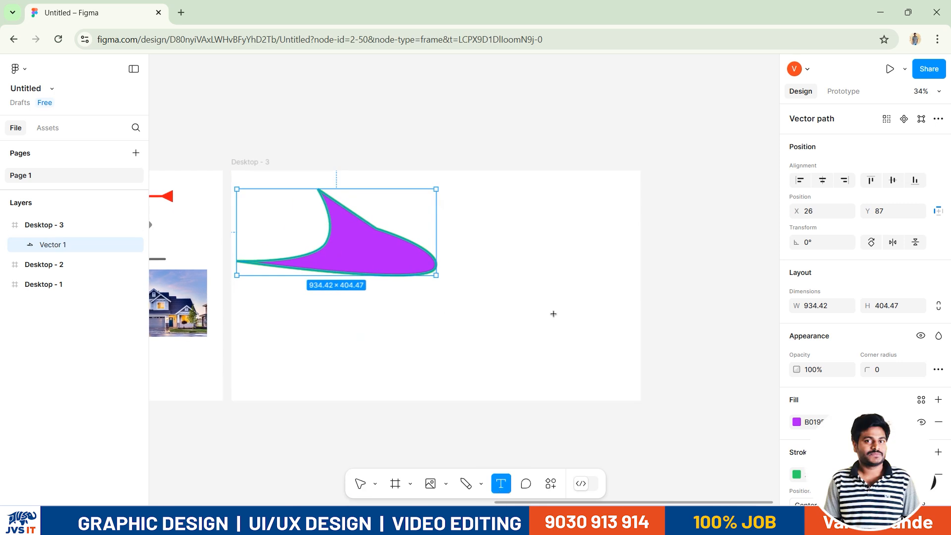
{"action": "scroll", "coordinate": [518, 235], "scroll_direction": "up", "scroll_amount": 1}
{"action": "left_click", "coordinate": [512, 274]}
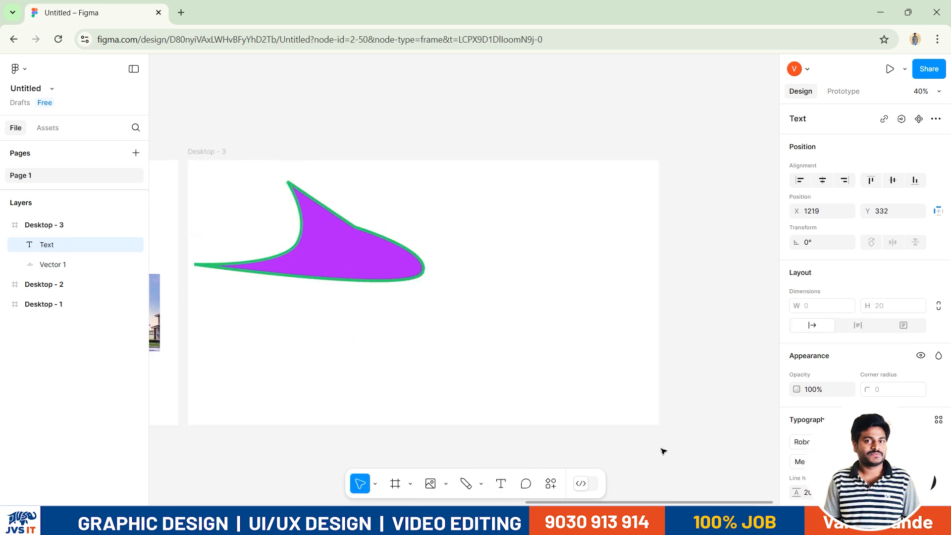
{"action": "key", "text": "Escape"}
{"action": "left_click", "coordinate": [500, 483]}
{"action": "key", "text": "Escape"}
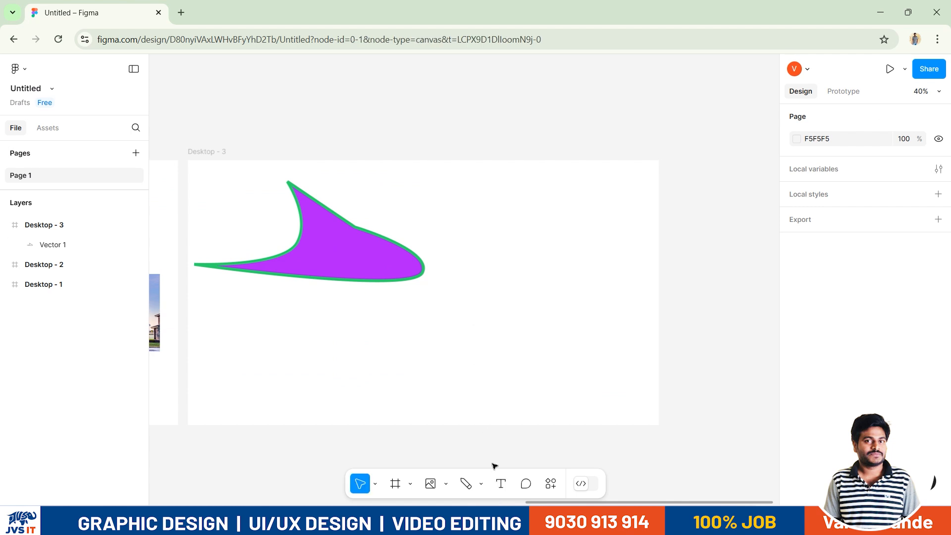
Draw a fixed-size text box about 442 × 106 at X 1034, Y 701, below and beside the purple shape
{"action": "left_click", "coordinate": [499, 484]}
{"action": "left_click_drag", "start_coordinate": [441, 331], "coordinate": [550, 358]}
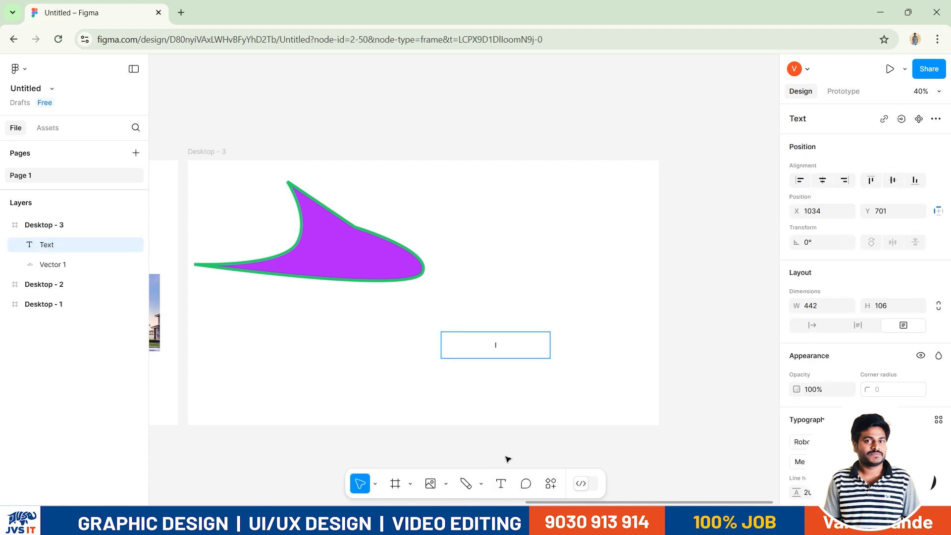
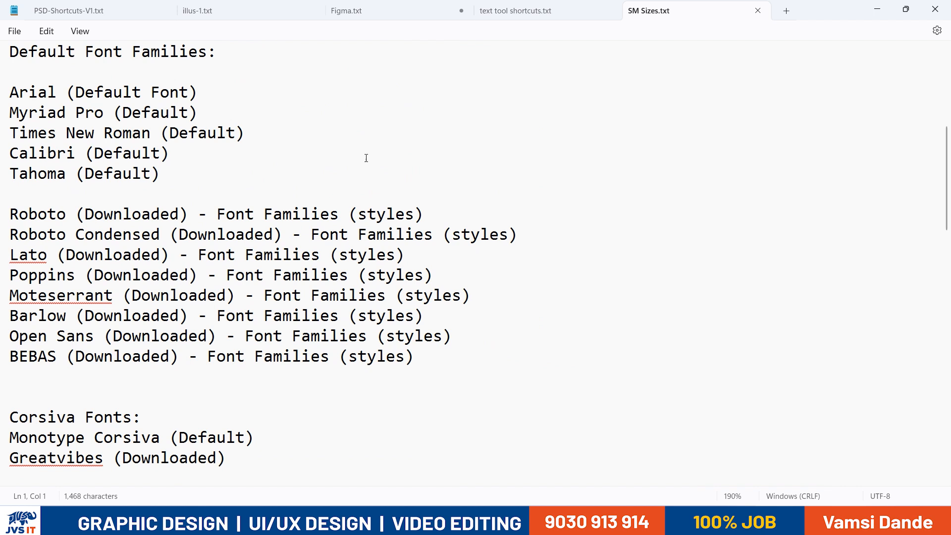
Go through the default font families in the SM Sizes.txt notes, from Arial to Tahoma, highlighting names and default labels
{"action": "left_click_drag", "start_coordinate": [26, 89], "coordinate": [151, 97]}
{"action": "left_click", "coordinate": [152, 106]}
{"action": "left_click_drag", "start_coordinate": [48, 107], "coordinate": [89, 112]}
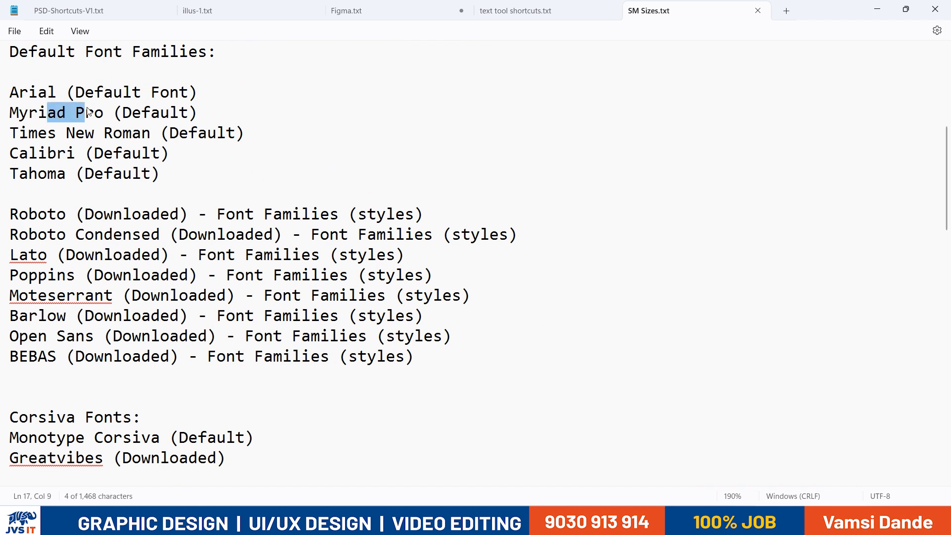
{"action": "left_click_drag", "start_coordinate": [152, 115], "coordinate": [174, 118]}
{"action": "left_click", "coordinate": [159, 157]}
{"action": "left_click_drag", "start_coordinate": [47, 133], "coordinate": [113, 133]}
{"action": "left_click_drag", "start_coordinate": [189, 133], "coordinate": [237, 134]}
{"action": "left_click", "coordinate": [207, 194]}
{"action": "left_click_drag", "start_coordinate": [28, 154], "coordinate": [151, 154]}
{"action": "left_click", "coordinate": [207, 197]}
{"action": "left_click_drag", "start_coordinate": [52, 175], "coordinate": [66, 175]}
{"action": "left_click_drag", "start_coordinate": [104, 174], "coordinate": [151, 175]}
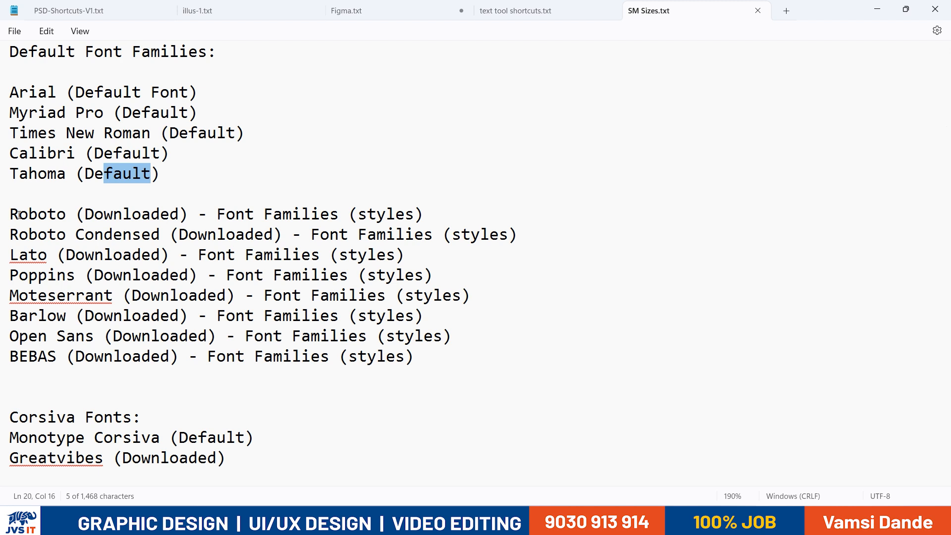
Go through the downloaded font families in the SM Sizes.txt notes, highlighting entries from Roboto to BEBAS
{"action": "left_click_drag", "start_coordinate": [26, 215], "coordinate": [71, 230]}
{"action": "left_click_drag", "start_coordinate": [31, 256], "coordinate": [84, 298]}
{"action": "left_click", "coordinate": [60, 296]}
{"action": "left_click", "coordinate": [48, 296]}
{"action": "left_click_drag", "start_coordinate": [28, 316], "coordinate": [78, 335]}
{"action": "left_click_drag", "start_coordinate": [29, 356], "coordinate": [42, 356]}
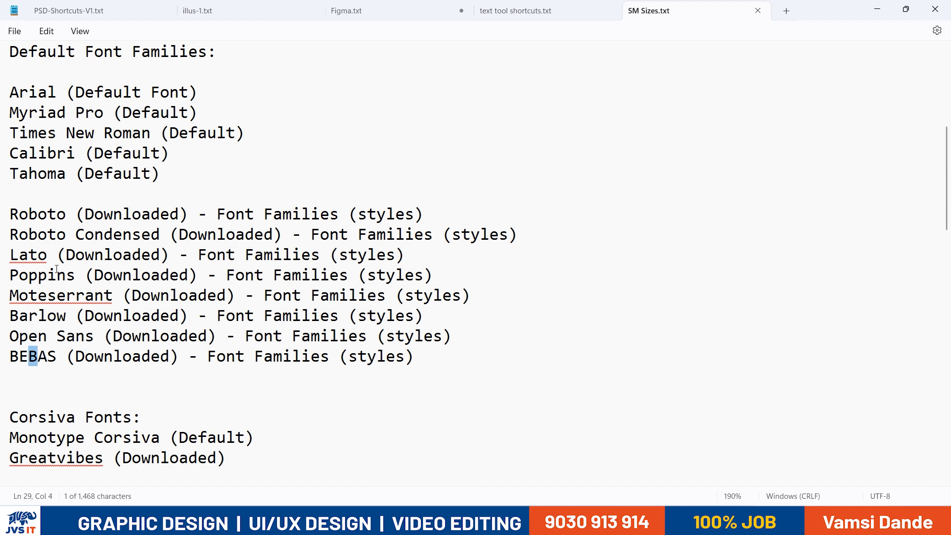
{"action": "left_click_drag", "start_coordinate": [11, 214], "coordinate": [75, 336]}
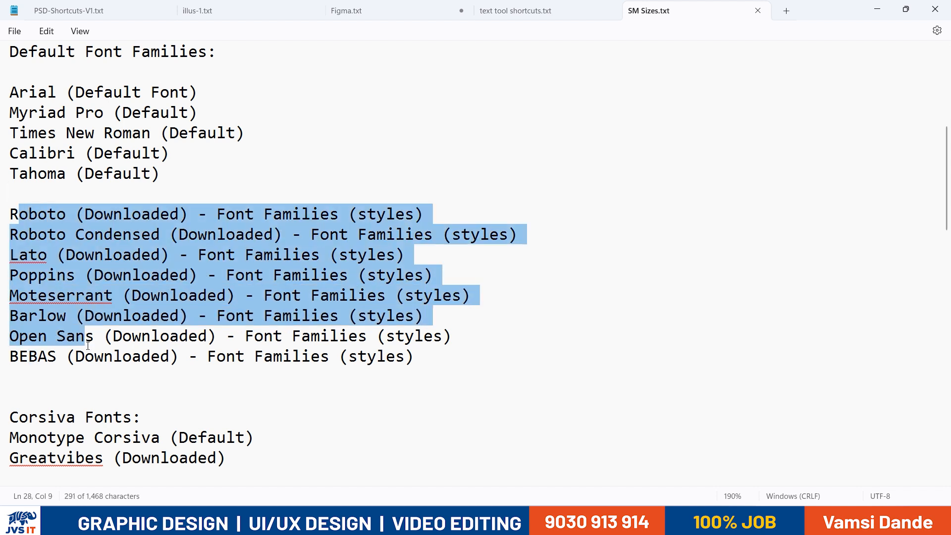
{"action": "left_click", "coordinate": [142, 355]}
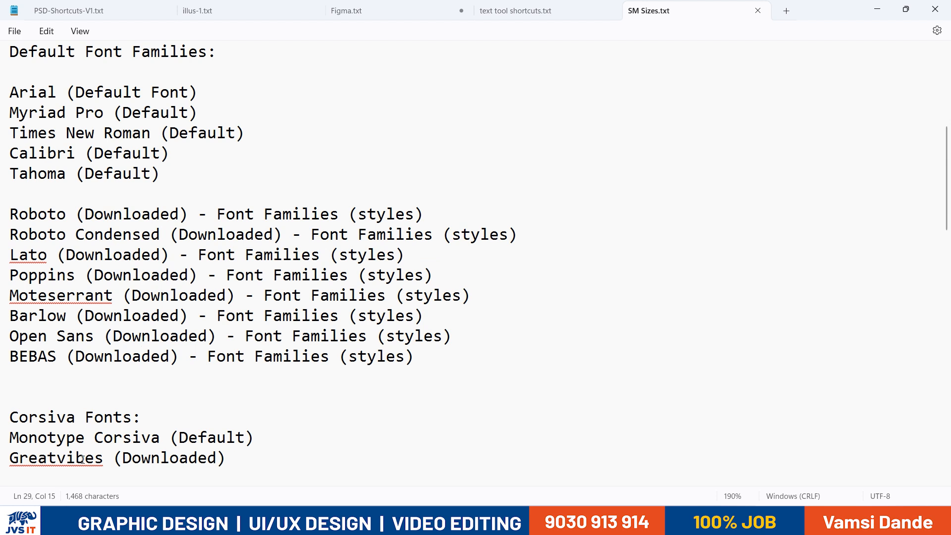
Go over the Corsiva fonts Monotype Corsiva and Greatvibes in the SM Sizes.txt notes, highlighting the default and downloaded font lists again
{"action": "left_click_drag", "start_coordinate": [28, 438], "coordinate": [219, 440]}
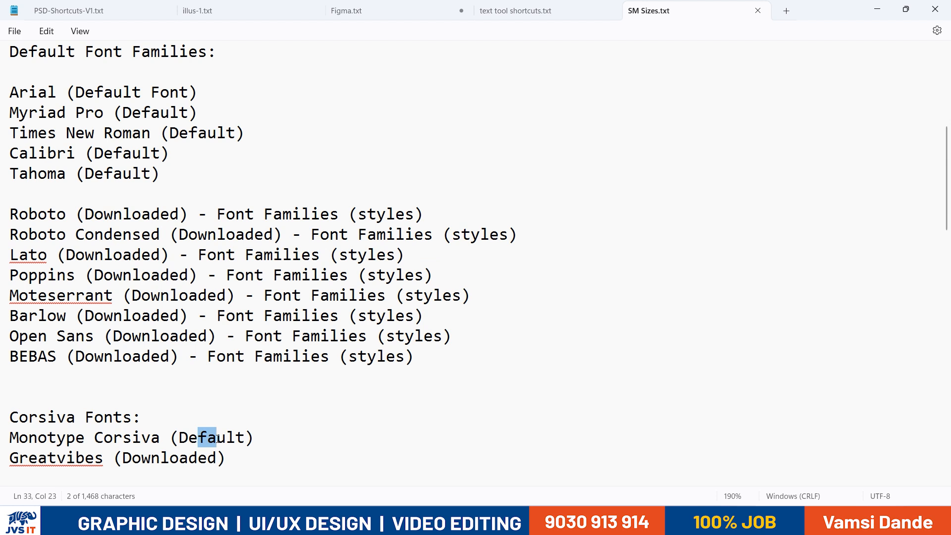
{"action": "left_click_drag", "start_coordinate": [122, 92], "coordinate": [159, 171]}
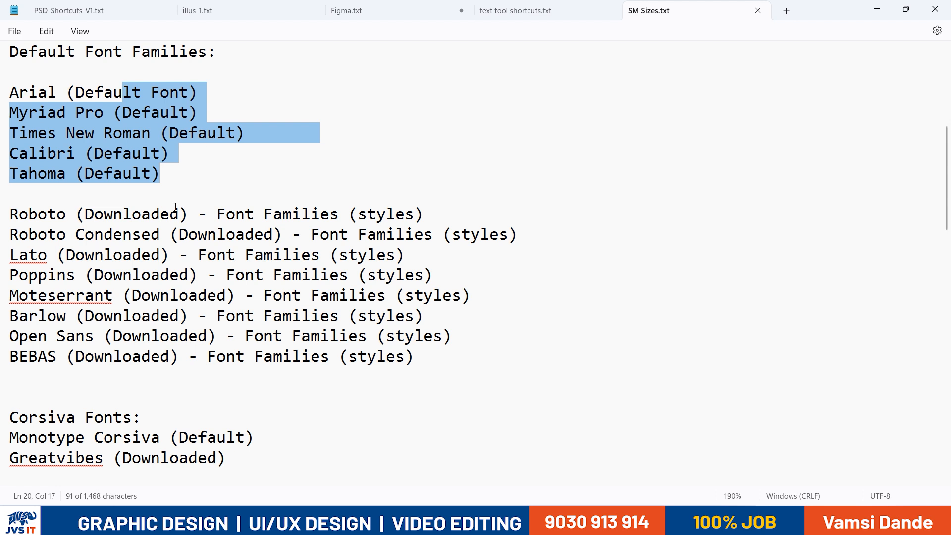
{"action": "left_click_drag", "start_coordinate": [169, 214], "coordinate": [182, 358]}
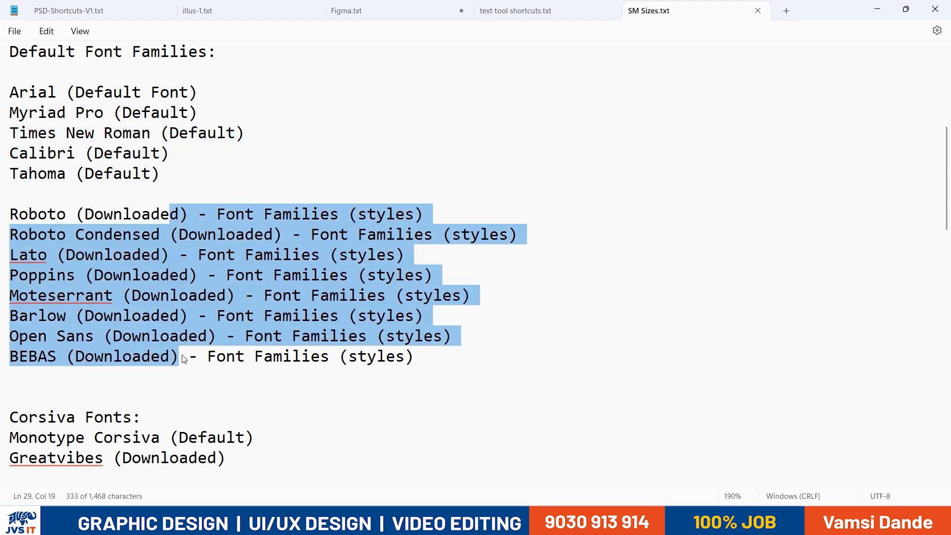
{"action": "left_click_drag", "start_coordinate": [94, 461], "coordinate": [191, 454]}
{"action": "left_click", "coordinate": [274, 442]}
{"action": "left_click_drag", "start_coordinate": [286, 458], "coordinate": [3, 55]}
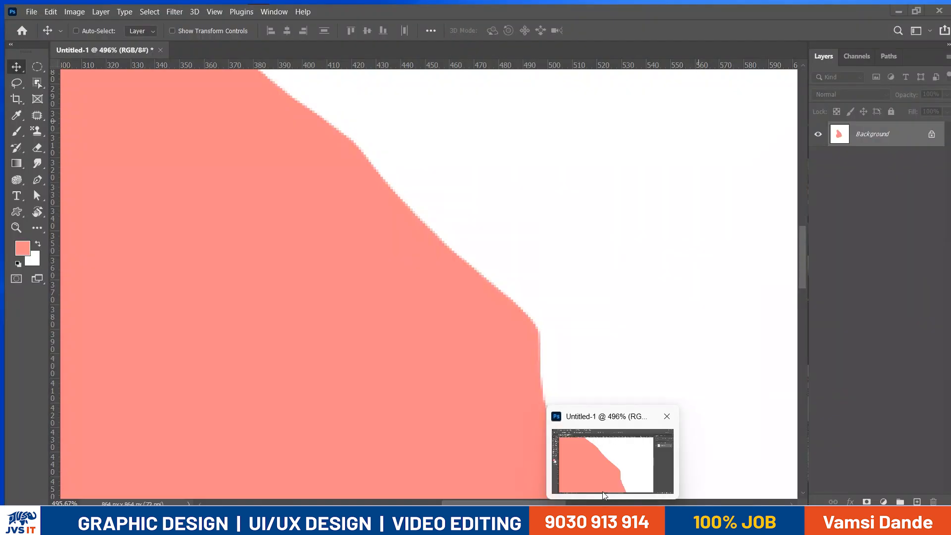
Switch back to Figma and select the three-line Hello Good Morning text box in the Desktop - 3 frame
{"action": "key", "text": "alt+Tab"}
{"action": "key", "text": "alt+Tab"}
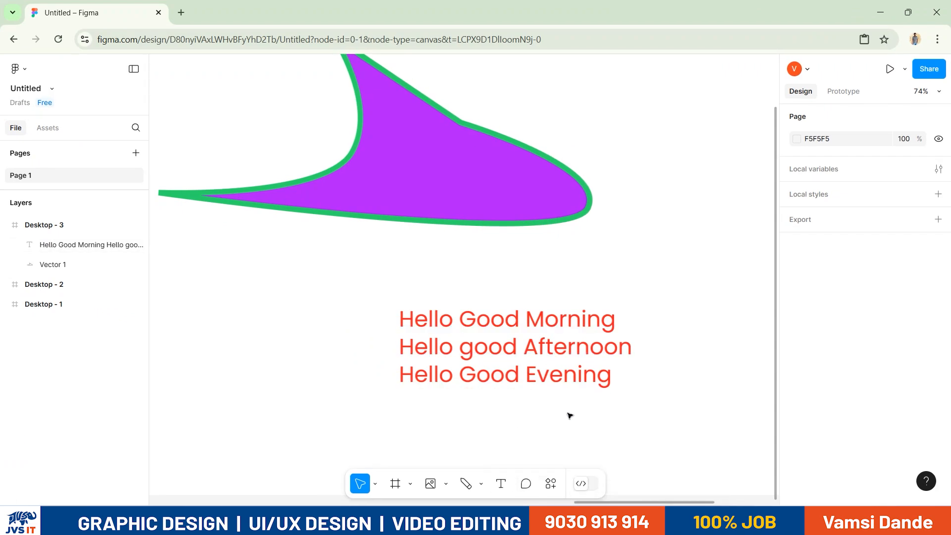
{"action": "scroll", "coordinate": [561, 411], "scroll_direction": "down", "scroll_amount": 3}
{"action": "left_click", "coordinate": [602, 379]}
{"action": "left_click_drag", "start_coordinate": [672, 335], "coordinate": [586, 324]}
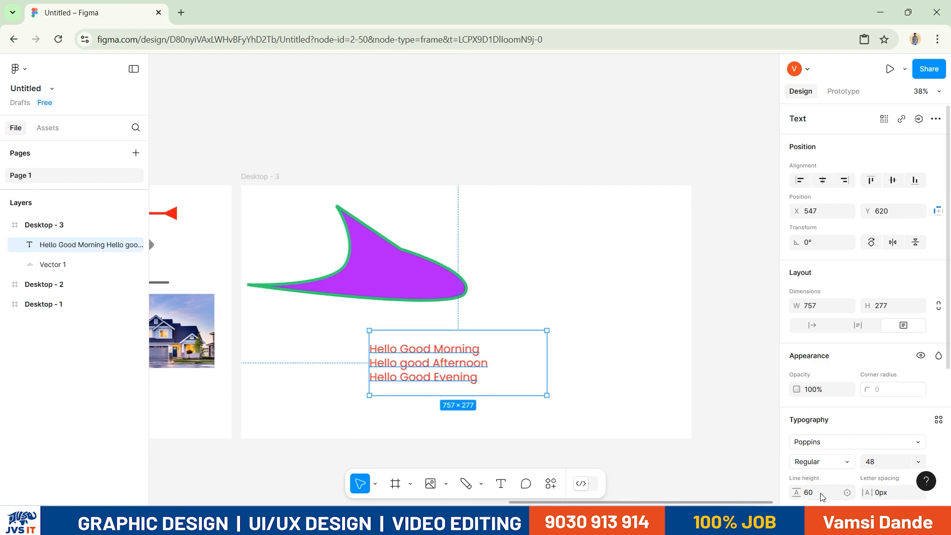
Apply the Material 3 Design Kit's Display Large line height of 64 to the greeting text, followed by Display Medium at 52
{"action": "scroll", "coordinate": [822, 496], "scroll_direction": "down", "scroll_amount": 3}
{"action": "left_click", "coordinate": [847, 369]}
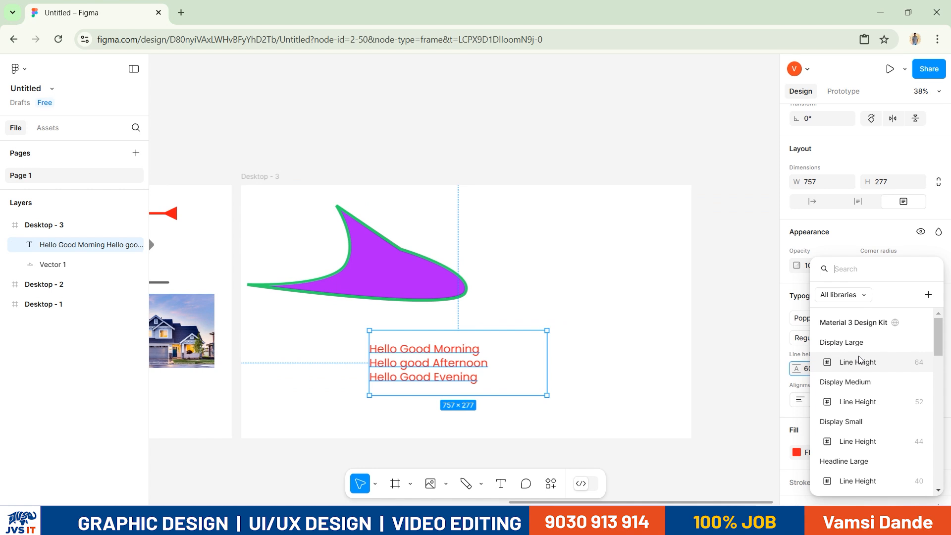
{"action": "left_click", "coordinate": [859, 360]}
{"action": "left_click", "coordinate": [850, 370]}
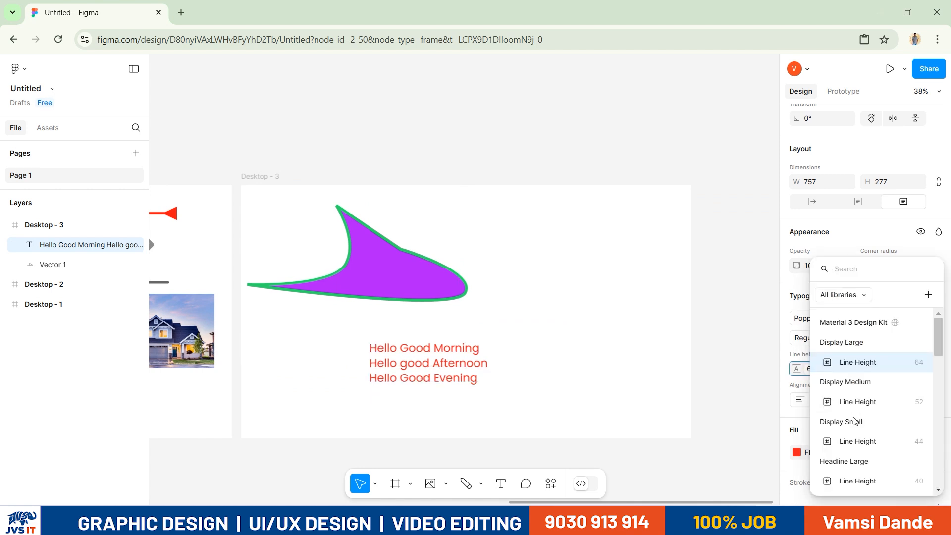
{"action": "left_click", "coordinate": [858, 403]}
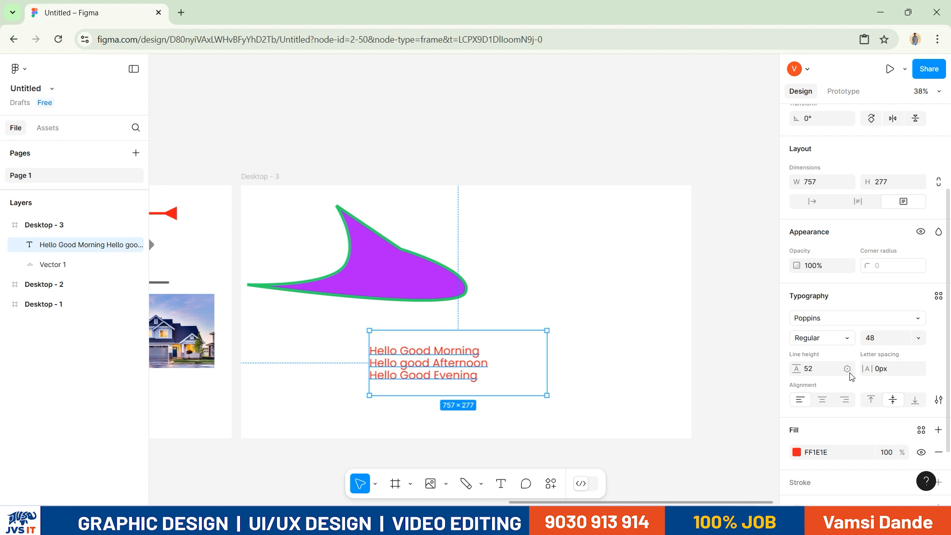
Set the greeting text's line height to 80
{"action": "left_click", "coordinate": [798, 369]}
{"action": "type", "text": "80"}
{"action": "key", "text": "Return"}
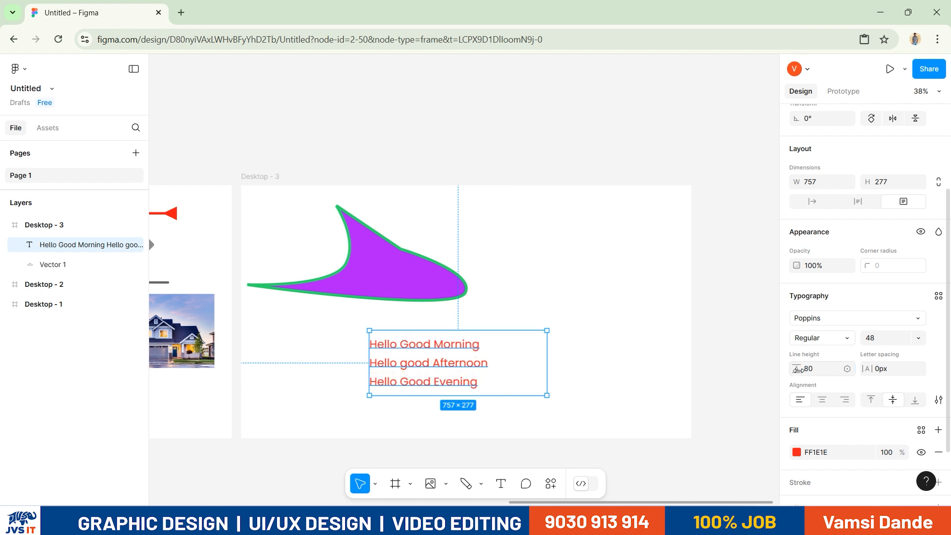
Look through the library line-height variables and apply Body Large, 24, to the greeting text
{"action": "left_click", "coordinate": [848, 370]}
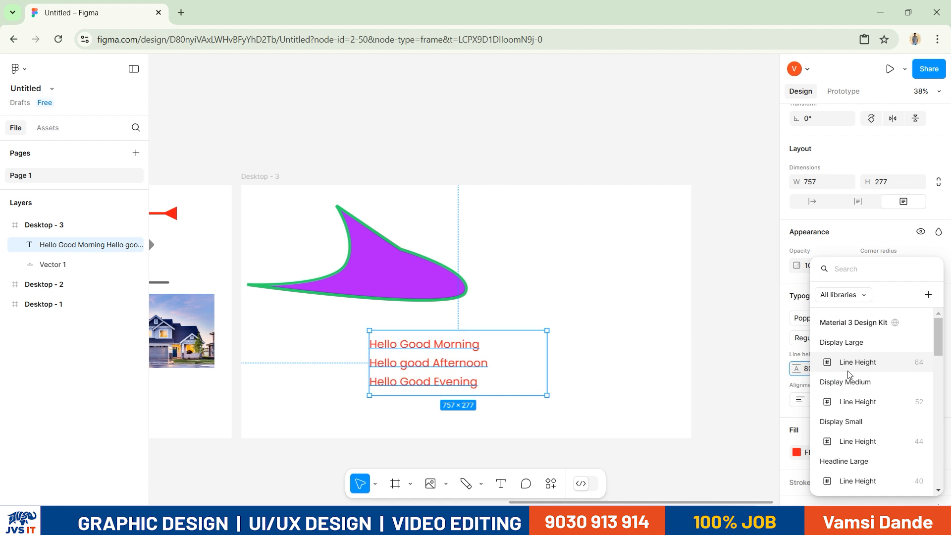
{"action": "scroll", "coordinate": [848, 372], "scroll_direction": "down", "scroll_amount": 3}
{"action": "scroll", "coordinate": [851, 369], "scroll_direction": "up", "scroll_amount": 3}
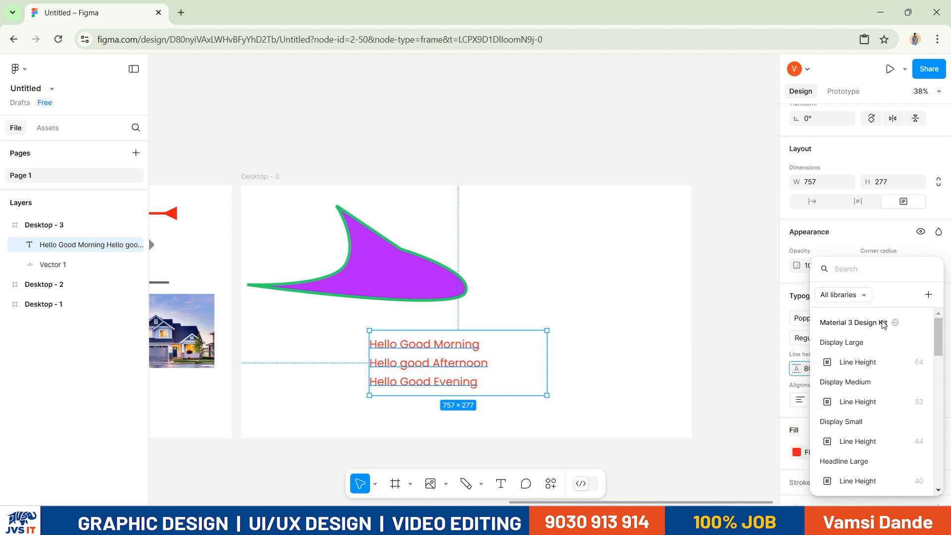
{"action": "left_click_drag", "start_coordinate": [937, 348], "coordinate": [939, 442]}
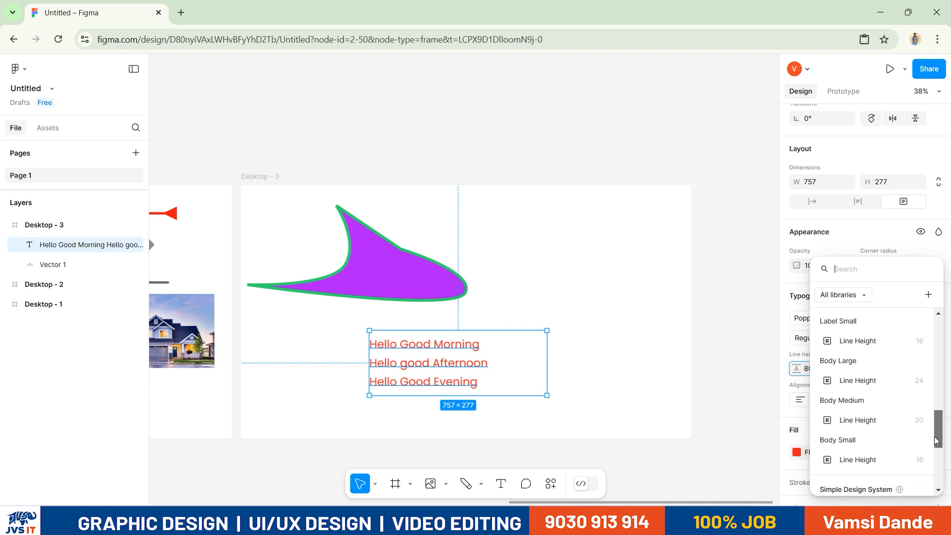
{"action": "left_click", "coordinate": [907, 383]}
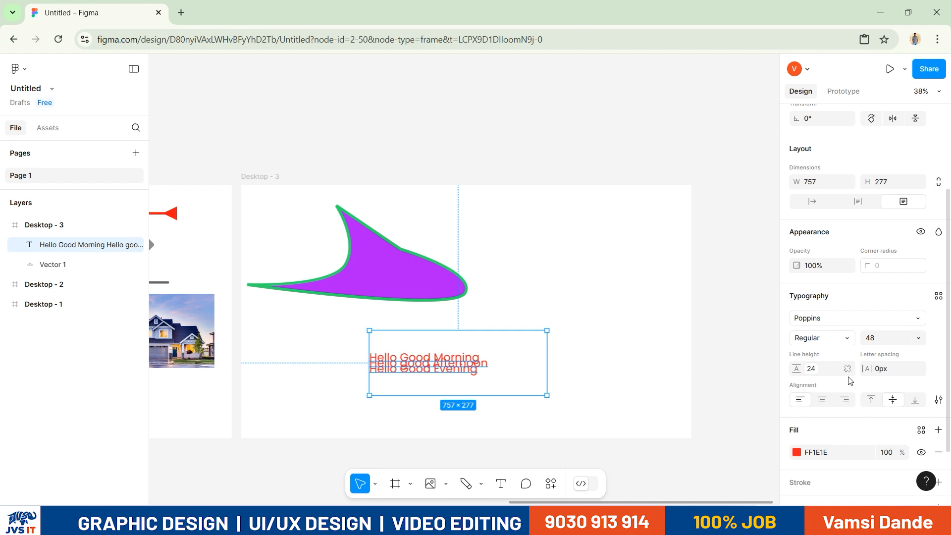
Detach the 24 line-height variable, browse the library values, apply Display Medium at 52 to the greeting text and detach it
{"action": "left_click", "coordinate": [848, 369]}
{"action": "left_click", "coordinate": [847, 369]}
{"action": "scroll", "coordinate": [886, 432], "scroll_direction": "down", "scroll_amount": 1}
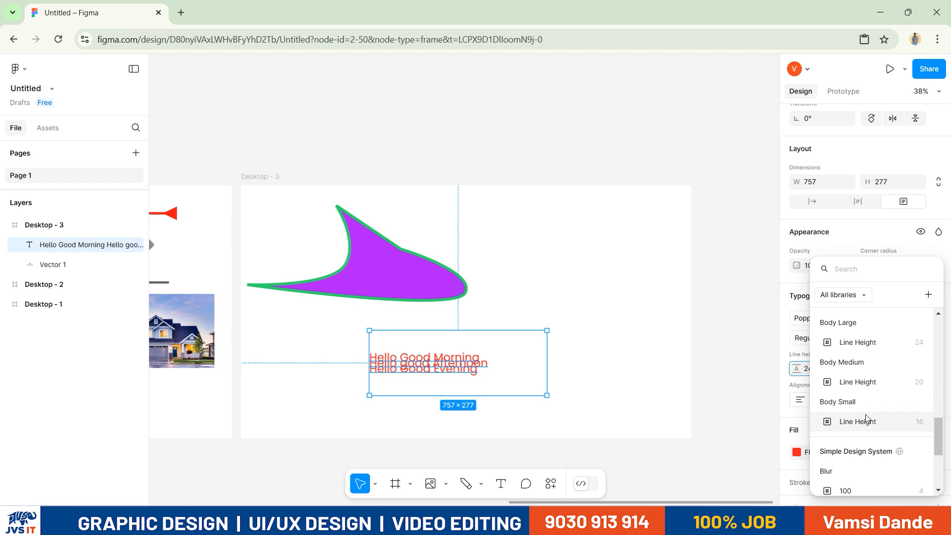
{"action": "scroll", "coordinate": [887, 391], "scroll_direction": "up", "scroll_amount": 2}
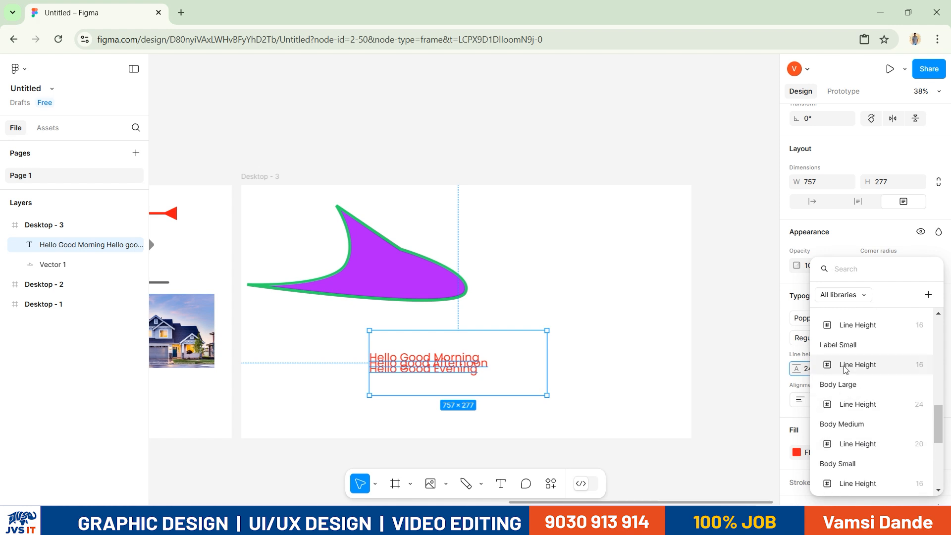
{"action": "scroll", "coordinate": [869, 384], "scroll_direction": "up", "scroll_amount": 3}
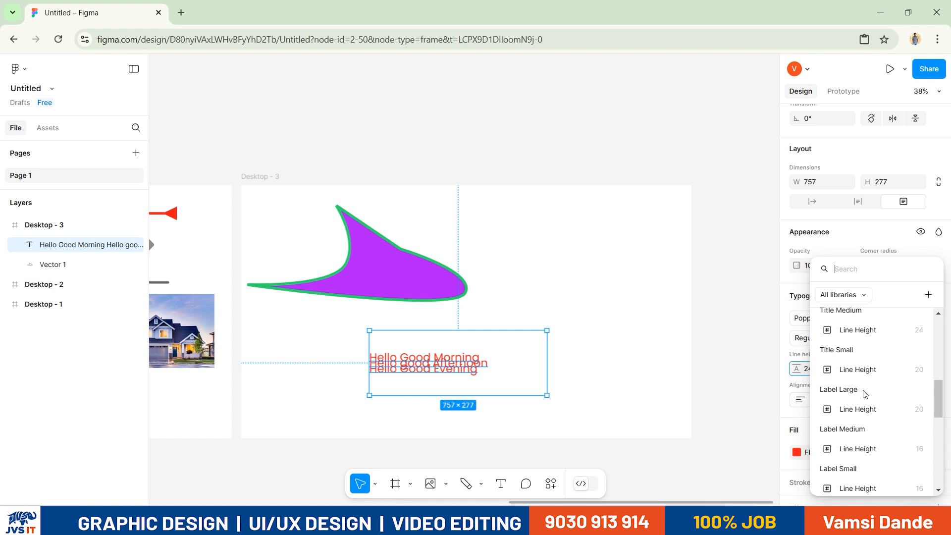
{"action": "scroll", "coordinate": [869, 401], "scroll_direction": "down", "scroll_amount": 5}
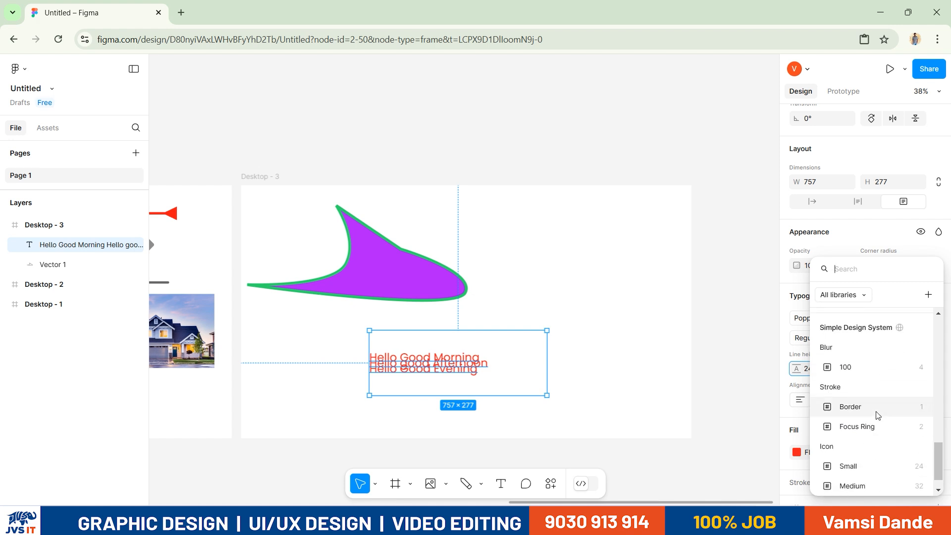
{"action": "scroll", "coordinate": [871, 411], "scroll_direction": "up", "scroll_amount": 10}
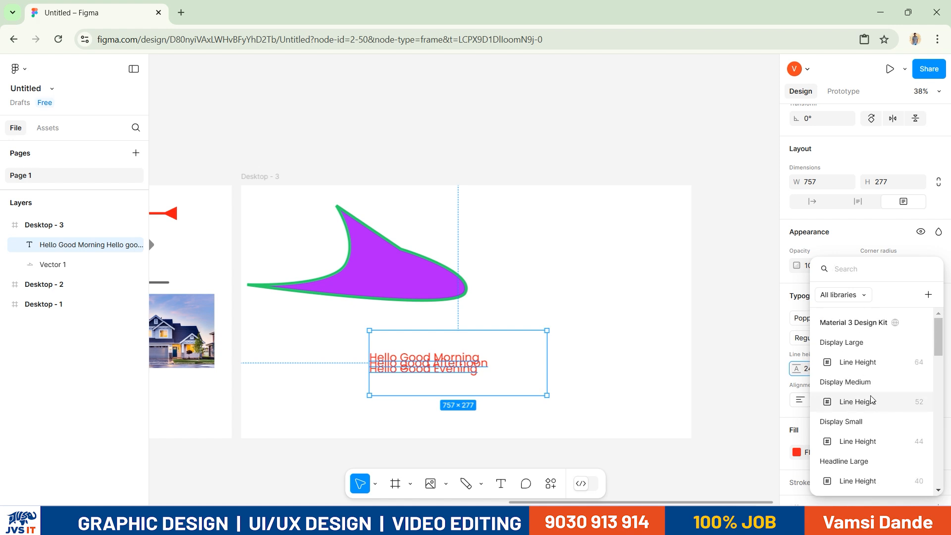
{"action": "left_click", "coordinate": [872, 399]}
{"action": "left_click", "coordinate": [846, 369]}
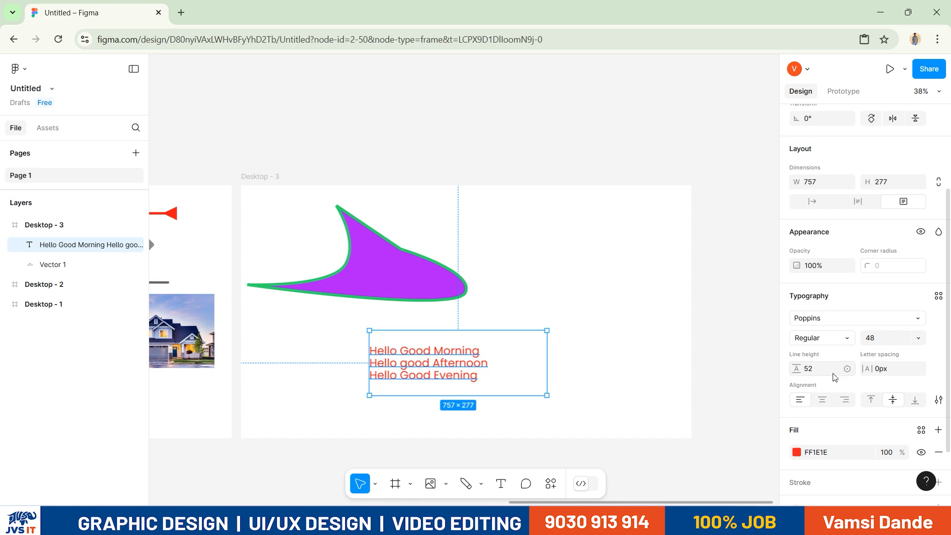
Apply the Display Large line height of 64 from the Material 3 Design Kit to the greeting text
{"action": "left_click", "coordinate": [847, 368]}
{"action": "scroll", "coordinate": [862, 382], "scroll_direction": "down", "scroll_amount": 4}
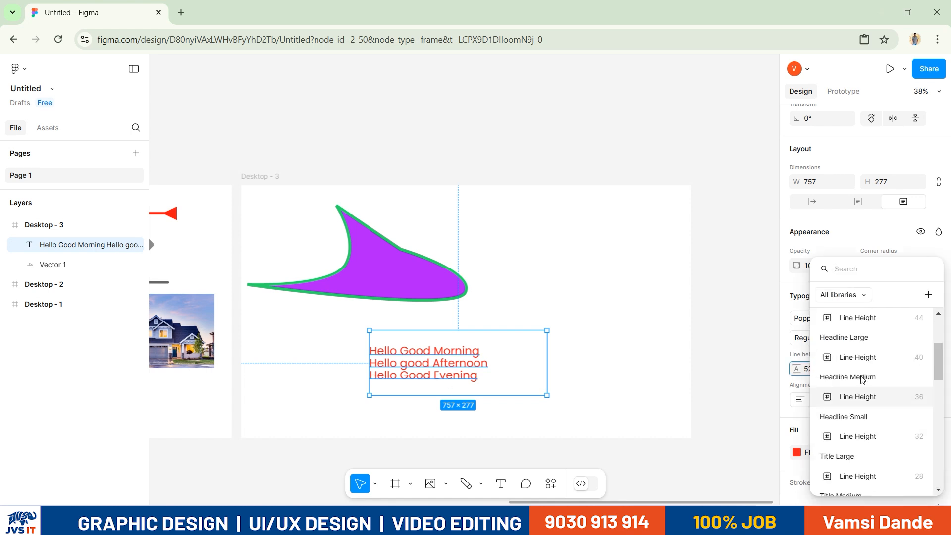
{"action": "scroll", "coordinate": [862, 379], "scroll_direction": "up", "scroll_amount": 5}
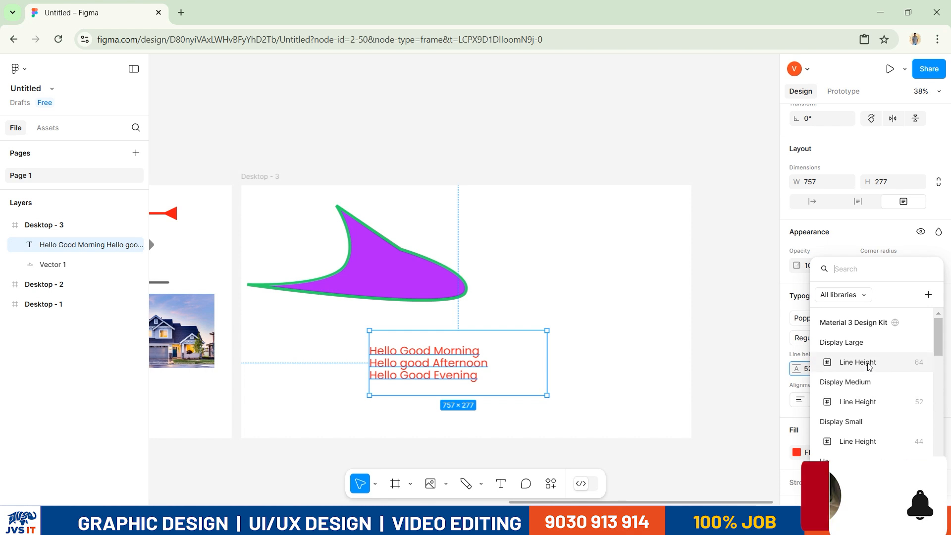
{"action": "left_click", "coordinate": [867, 362]}
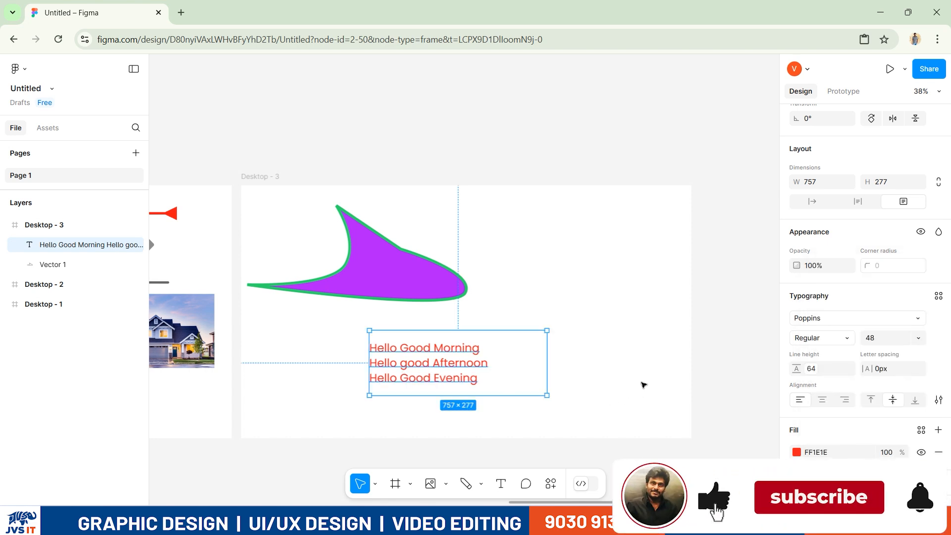
Change the greeting text's fill from red to bright teal, 10E1C6, and deselect the text
{"action": "scroll", "coordinate": [861, 297], "scroll_direction": "down", "scroll_amount": 3}
{"action": "left_click", "coordinate": [796, 381]}
{"action": "left_click", "coordinate": [694, 279]}
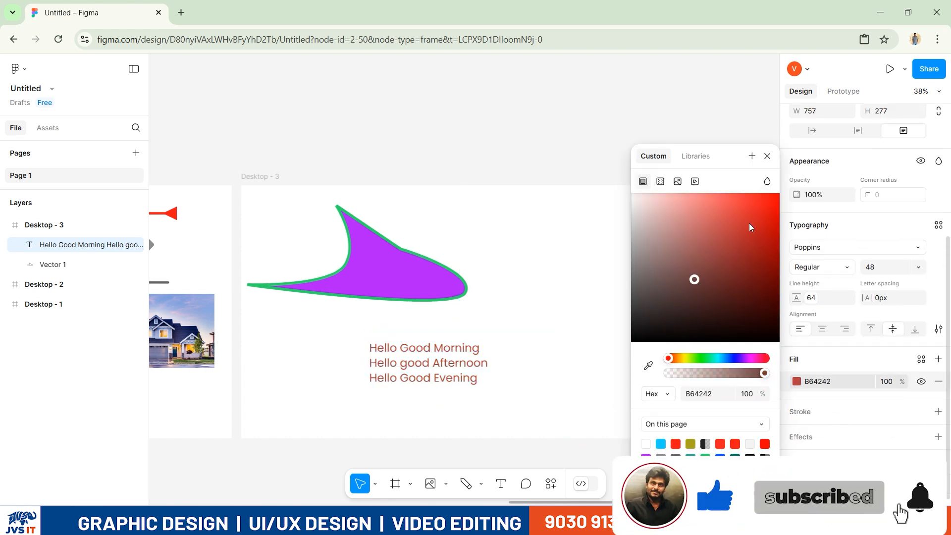
{"action": "left_click", "coordinate": [768, 211]}
{"action": "left_click", "coordinate": [714, 358]}
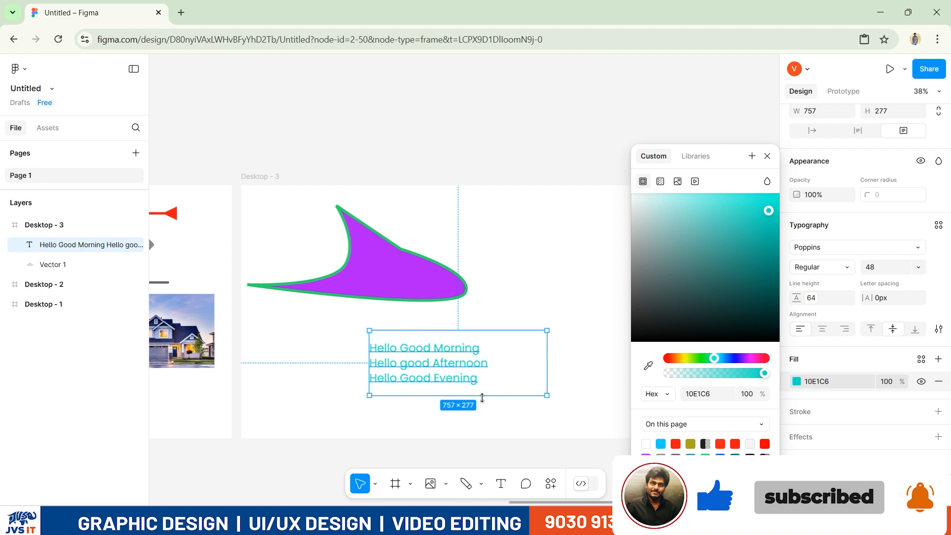
{"action": "left_click", "coordinate": [561, 443]}
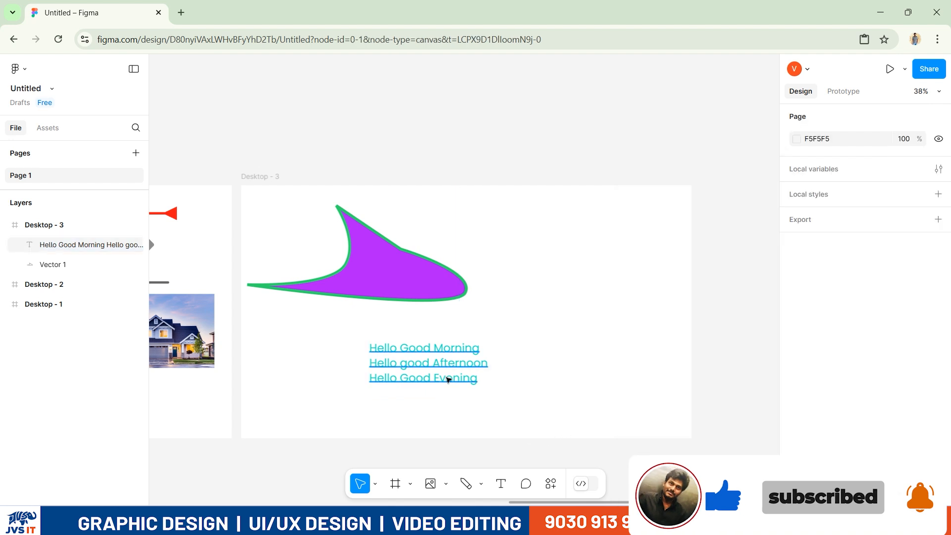
Darken the greeting text's fill to a deep teal of the same hue and deselect the text
{"action": "left_click", "coordinate": [448, 380]}
{"action": "scroll", "coordinate": [862, 346], "scroll_direction": "down", "scroll_amount": 3}
{"action": "left_click", "coordinate": [797, 391]}
{"action": "left_click", "coordinate": [762, 276]}
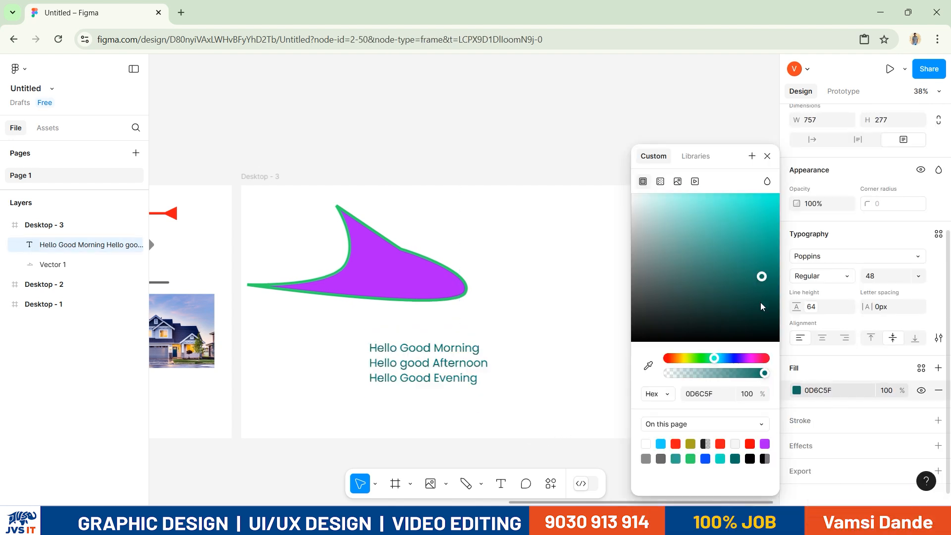
{"action": "left_click", "coordinate": [526, 447]}
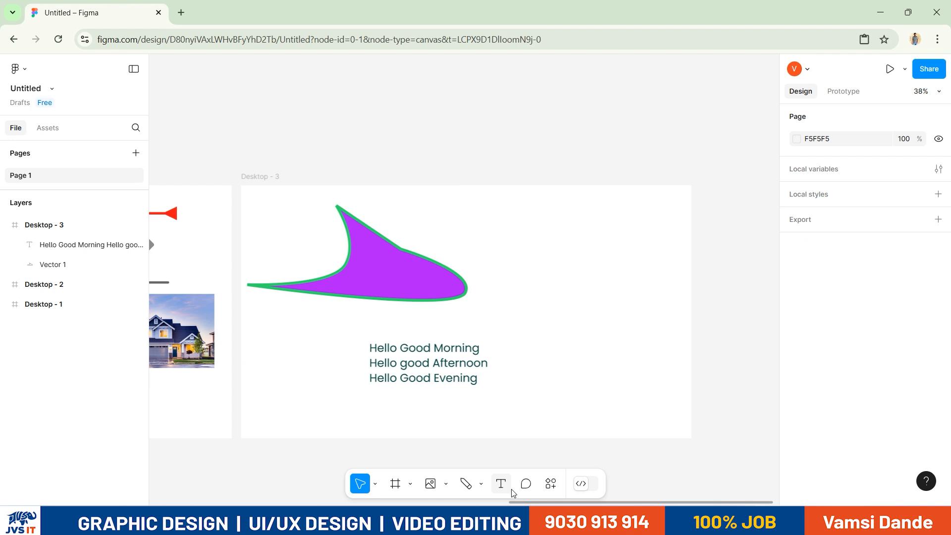
Pin a new comment between the purple shape and the greeting text, entering the colleague's name followed by "Just Do the"
{"action": "left_click", "coordinate": [525, 485]}
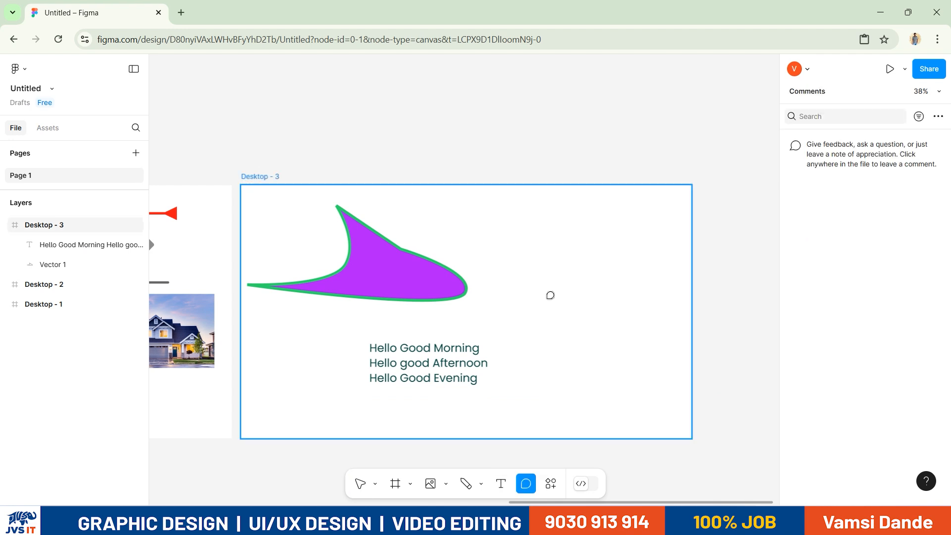
{"action": "left_click", "coordinate": [524, 327]}
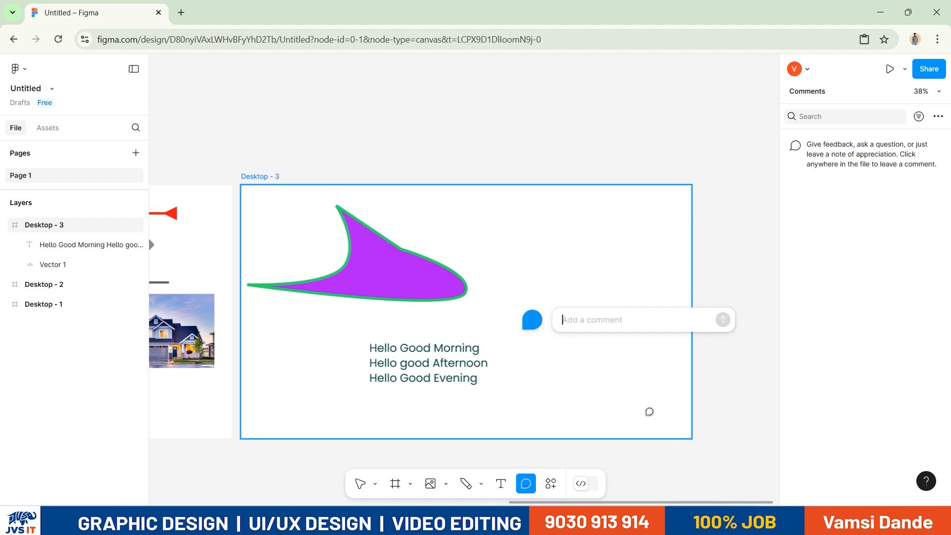
{"action": "type", "text": "Gayatri Just Do the"}
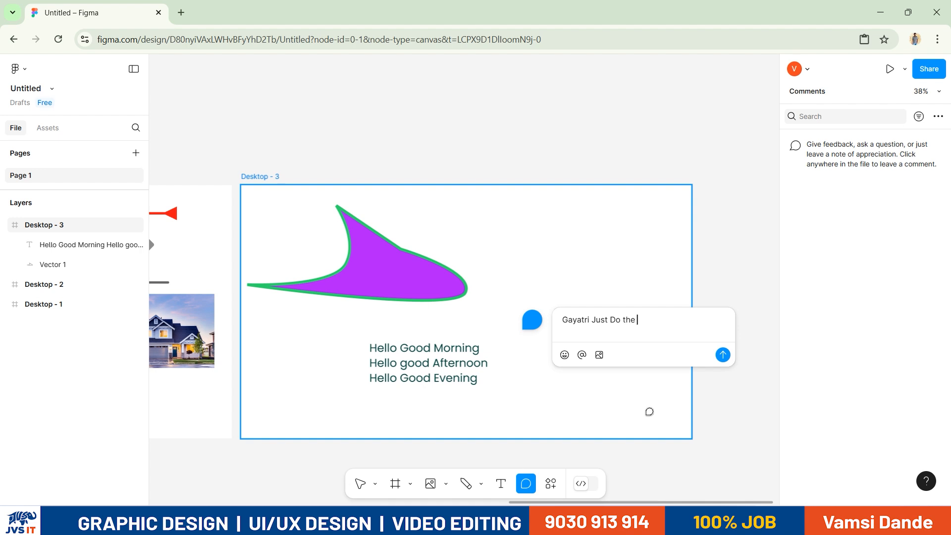
Replace the comment wording after the colleague's name with "the task is incomplete continue the"
{"action": "key", "text": "ctrl+a"}
{"action": "key", "text": "Right"}
{"action": "key", "text": "BackSpace"}
{"action": "key", "text": "BackSpace"}
{"action": "key", "text": "BackSpace"}
{"action": "key", "text": "BackSpace"}
{"action": "key", "text": "BackSpace"}
{"action": "key", "text": "BackSpace"}
{"action": "key", "text": "BackSpace"}
{"action": "key", "text": "BackSpace"}
{"action": "key", "text": "BackSpace"}
{"action": "key", "text": "BackSpace"}
{"action": "type", "text": "the task is"}
{"action": "type", "text": " ico"}
{"action": "type", "text": "nco"}
{"action": "type", "text": "mplete continue th"}
{"action": "type", "text": "e"}
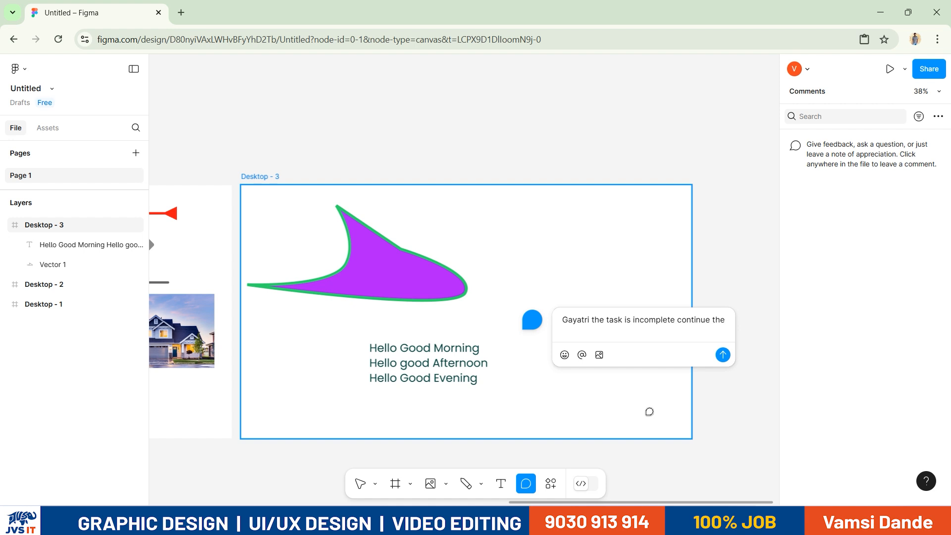
Complete the comment with "design and share to the lead" and post it on the Desktop - 3 frame
{"action": "type", "text": " design and"}
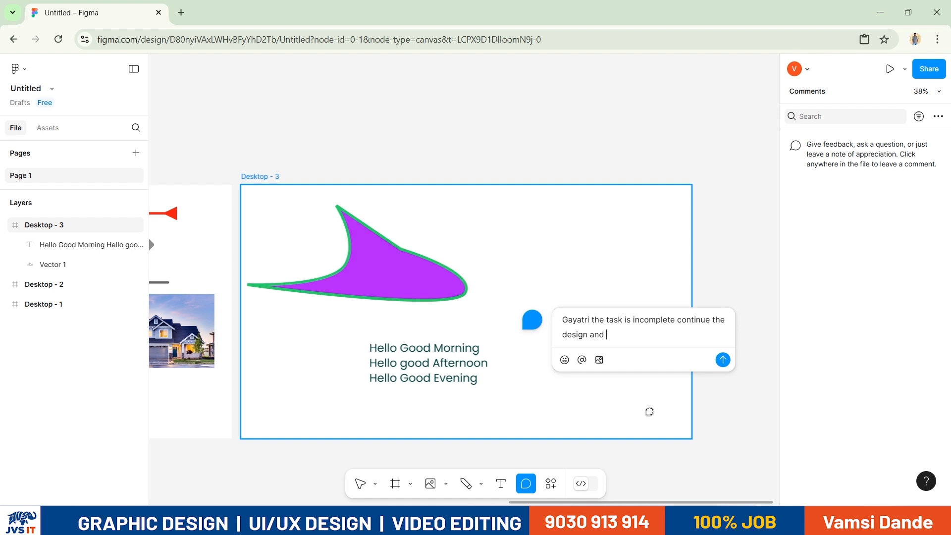
{"action": "type", "text": " sa"}
{"action": "key", "text": "BackSpace"}
{"action": "key", "text": "BackSpace"}
{"action": "type", "text": "share to teh"}
{"action": "key", "text": "BackSpace"}
{"action": "key", "text": "BackSpace"}
{"action": "type", "text": "he lead"}
{"action": "left_click", "coordinate": [723, 359]}
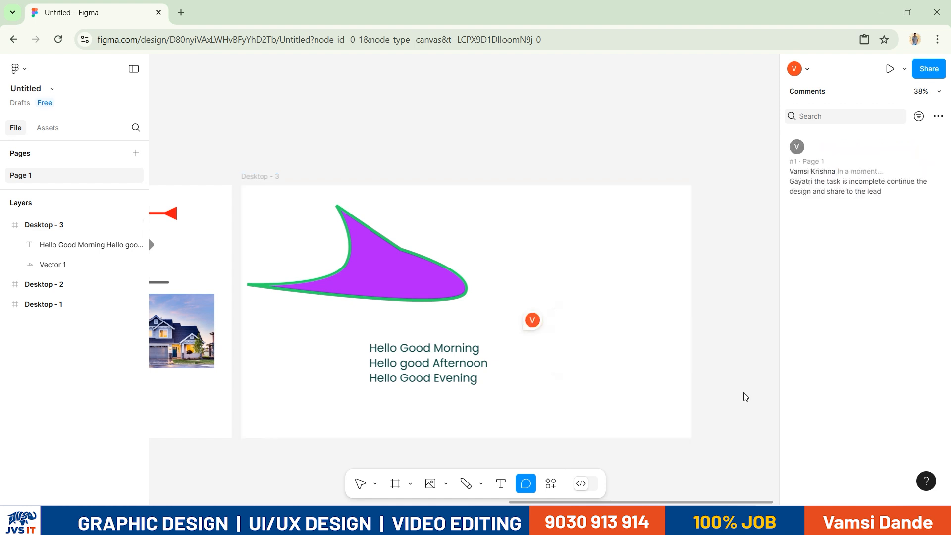